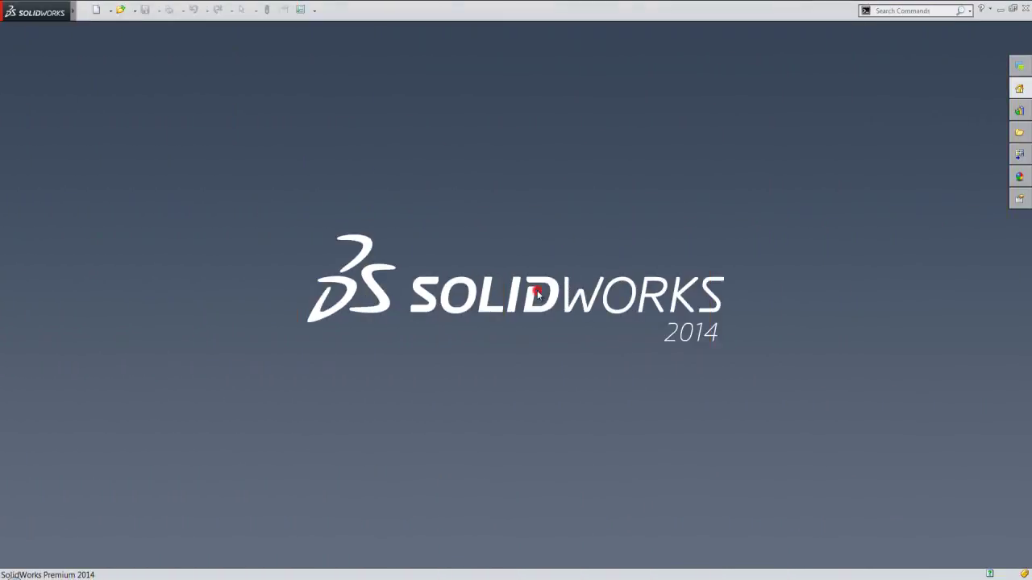
Step: Create a new part from the inch-based (IPS) part template
{"action": "left_click", "coordinate": [99, 15]}
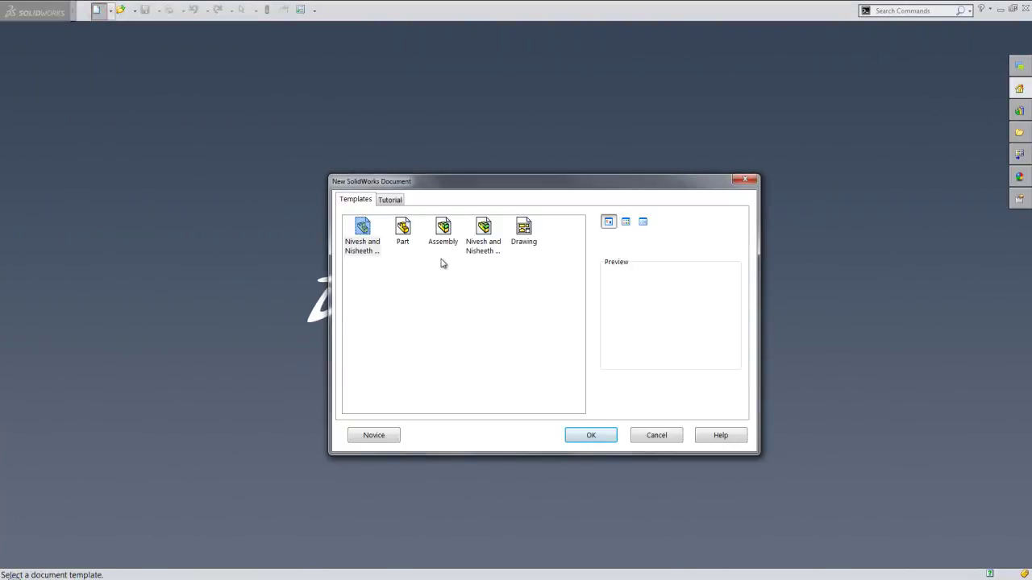
{"action": "left_click", "coordinate": [363, 228]}
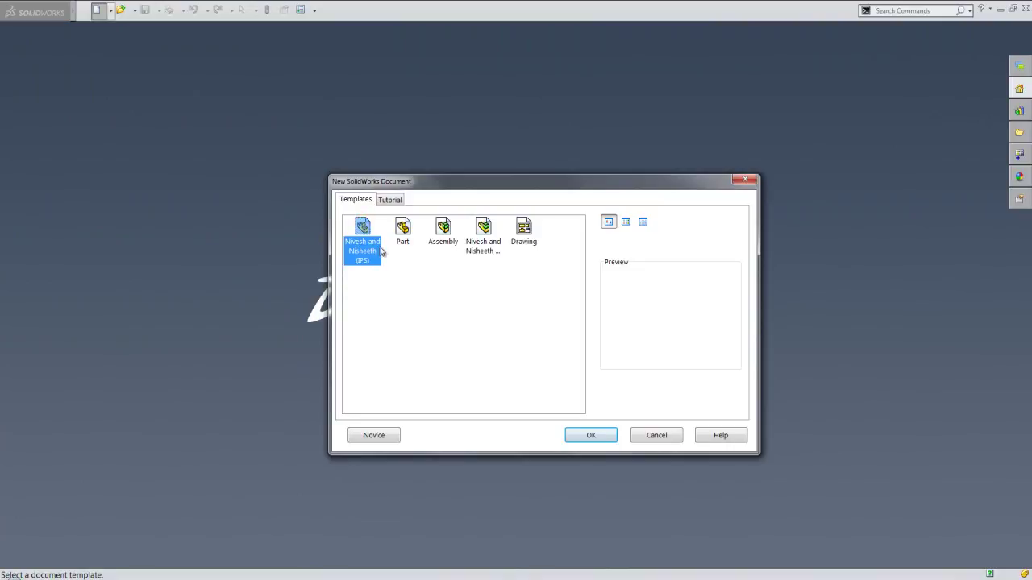
{"action": "left_click", "coordinate": [582, 437]}
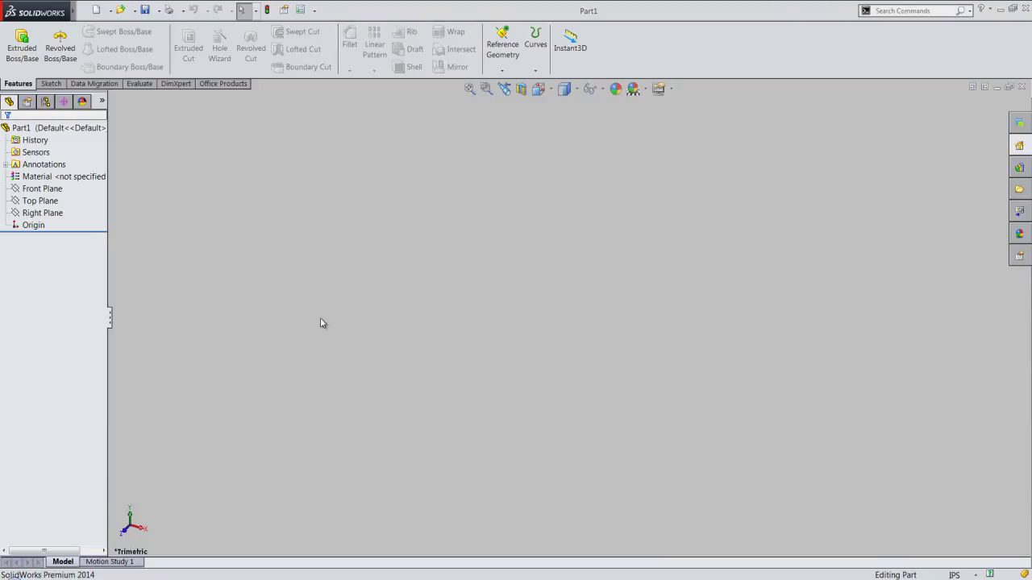
Step: Start Sketch1 on the Top Plane
{"action": "left_click", "coordinate": [42, 202]}
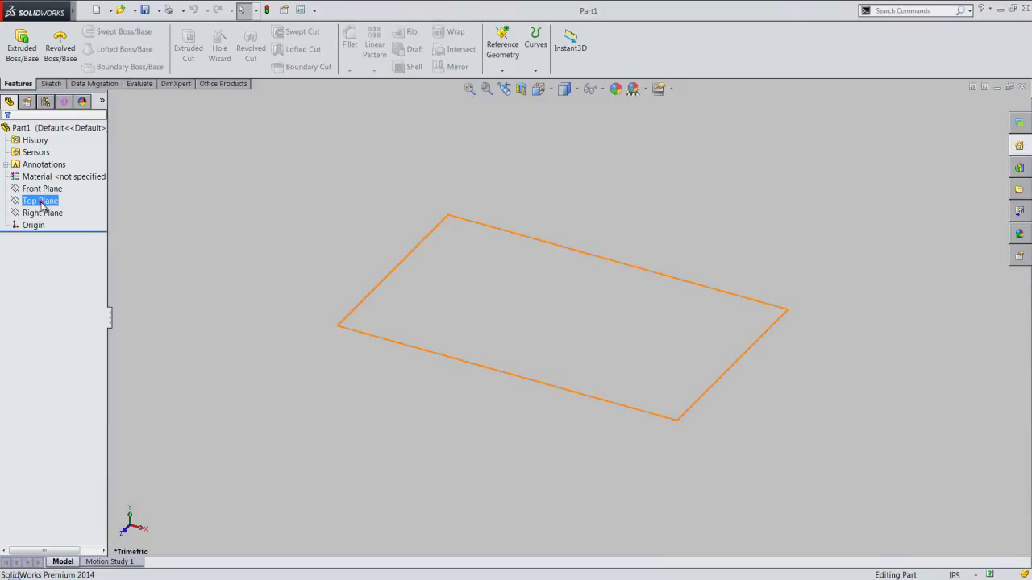
{"action": "left_click", "coordinate": [42, 204]}
{"action": "left_click", "coordinate": [48, 188]}
{"action": "left_click", "coordinate": [276, 329]}
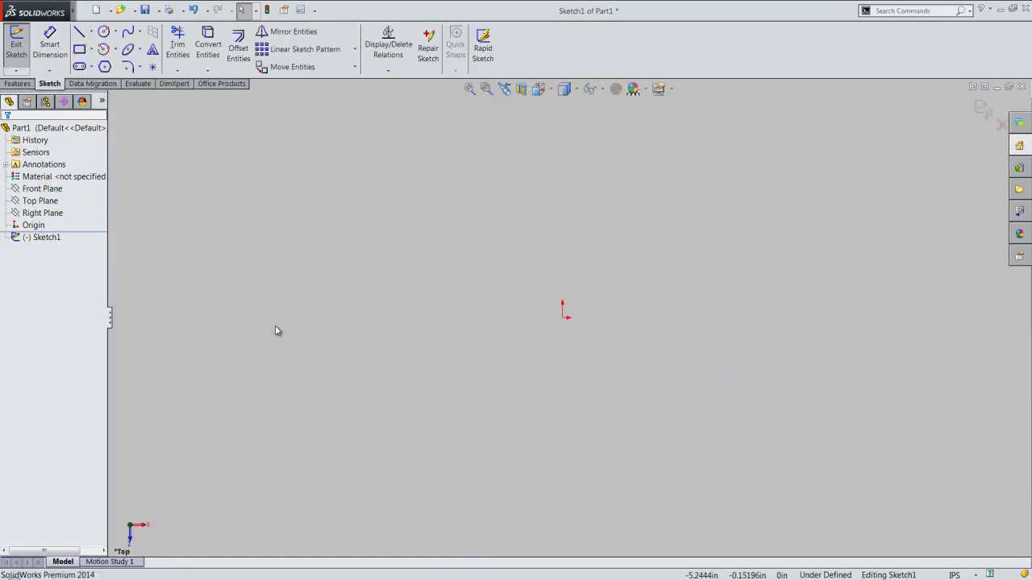
Step: Draw a Ø0.1875 circle centred on the origin
{"action": "left_click", "coordinate": [314, 217]}
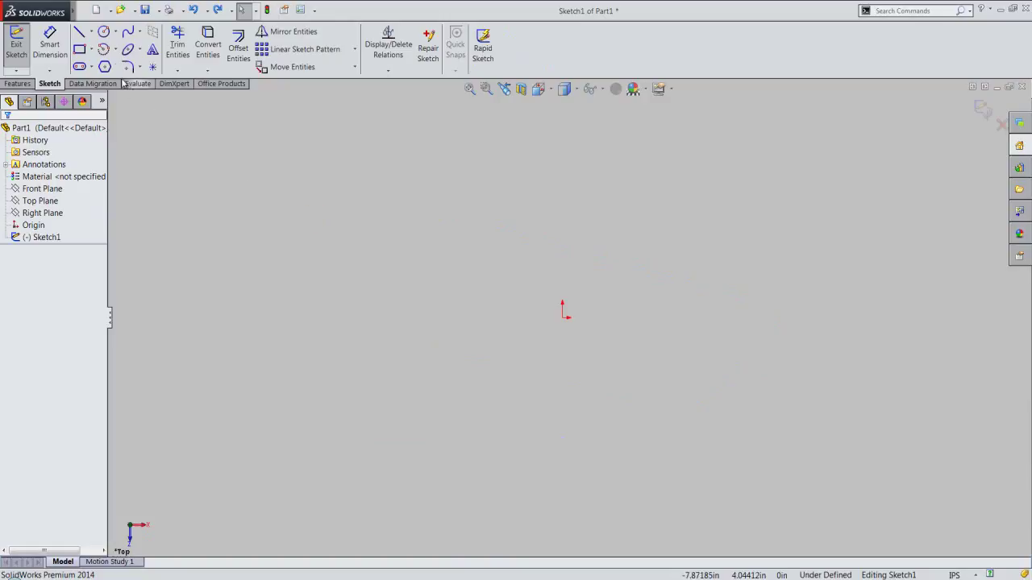
{"action": "left_click", "coordinate": [104, 36]}
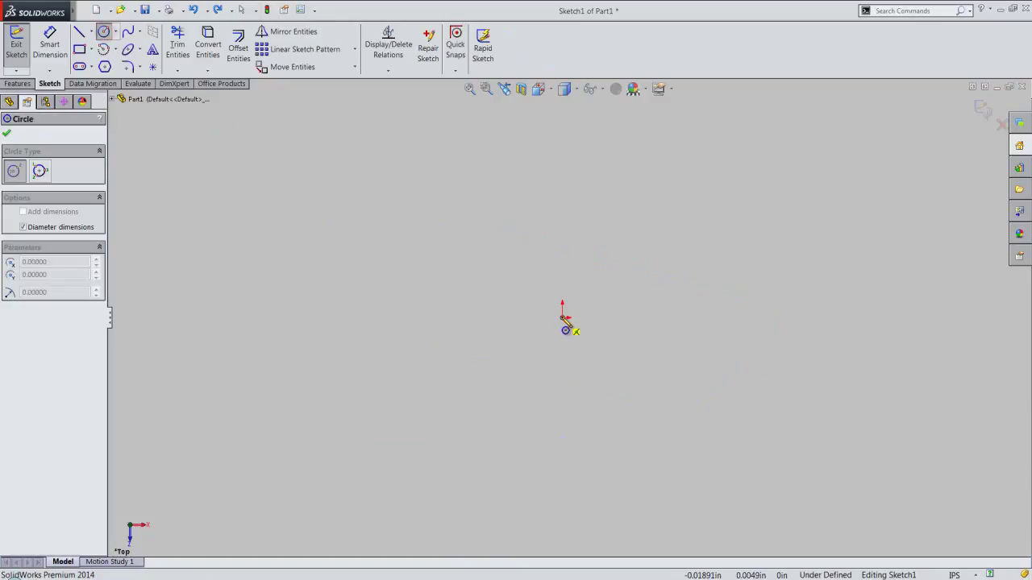
{"action": "left_click", "coordinate": [562, 316]}
{"action": "type", "text": ".1875"}
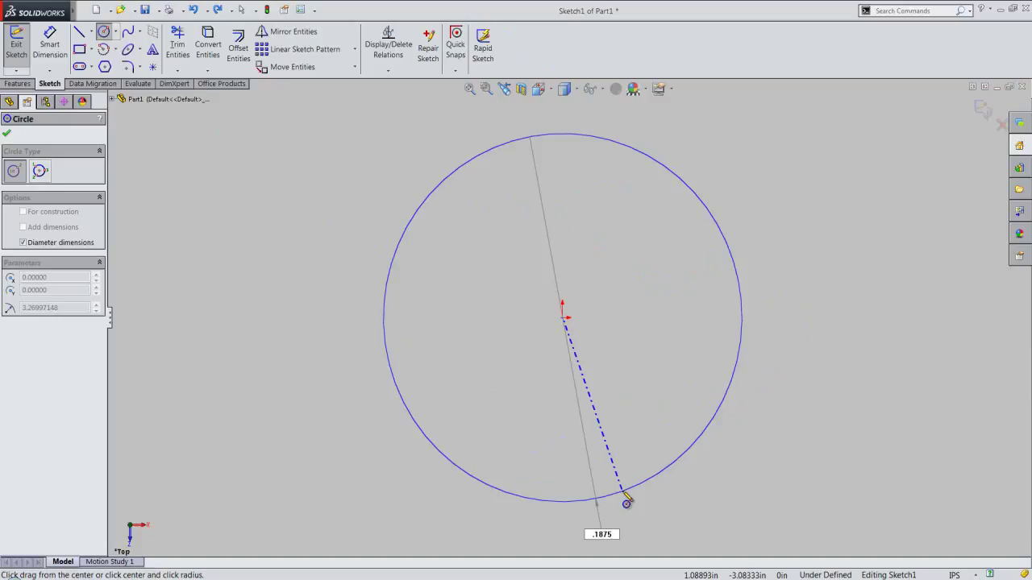
{"action": "key", "text": "Return"}
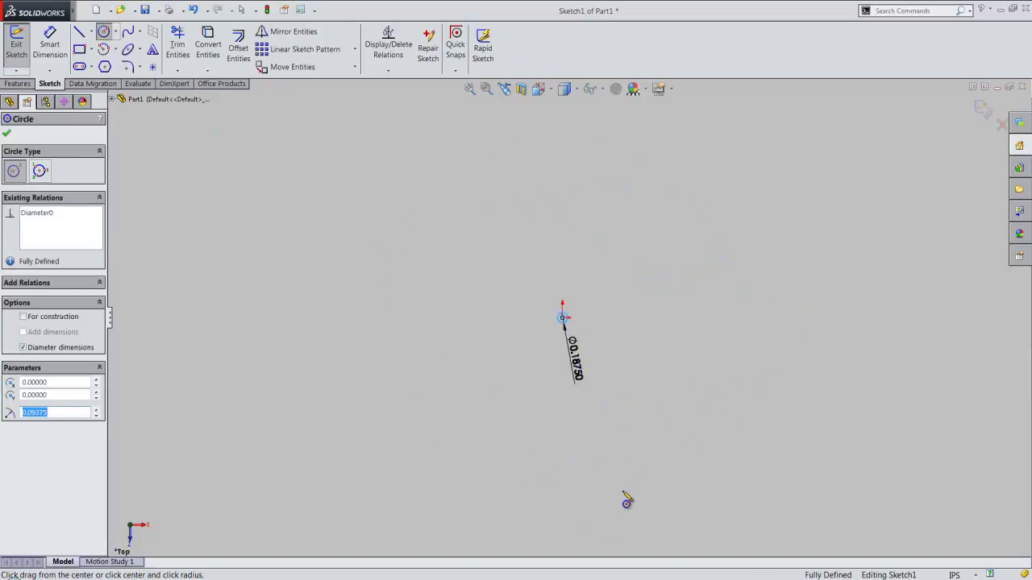
Step: Move the Ø0.18750 diameter dimension up beside the circle
{"action": "left_click", "coordinate": [466, 90]}
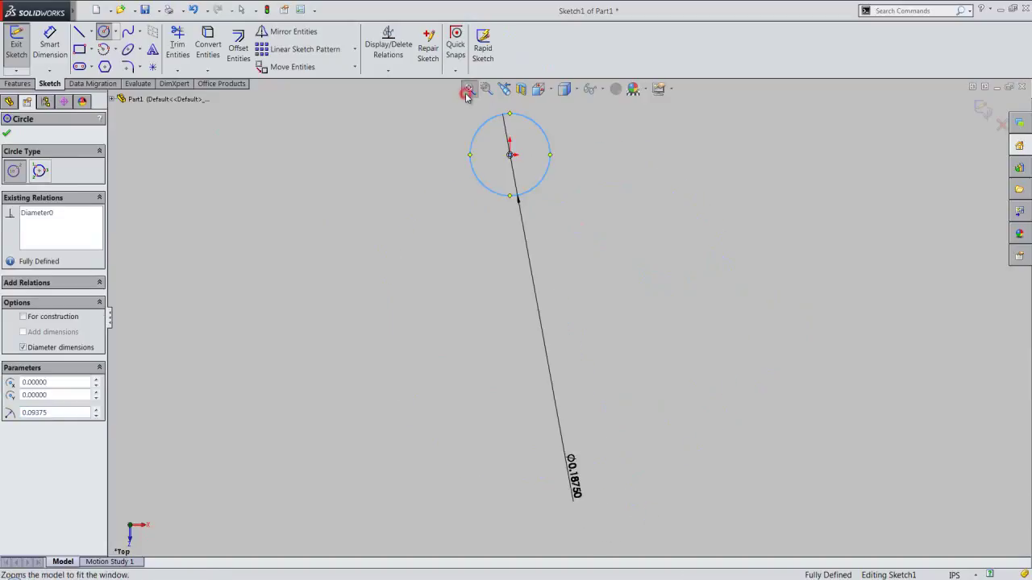
{"action": "right_click", "coordinate": [714, 274]}
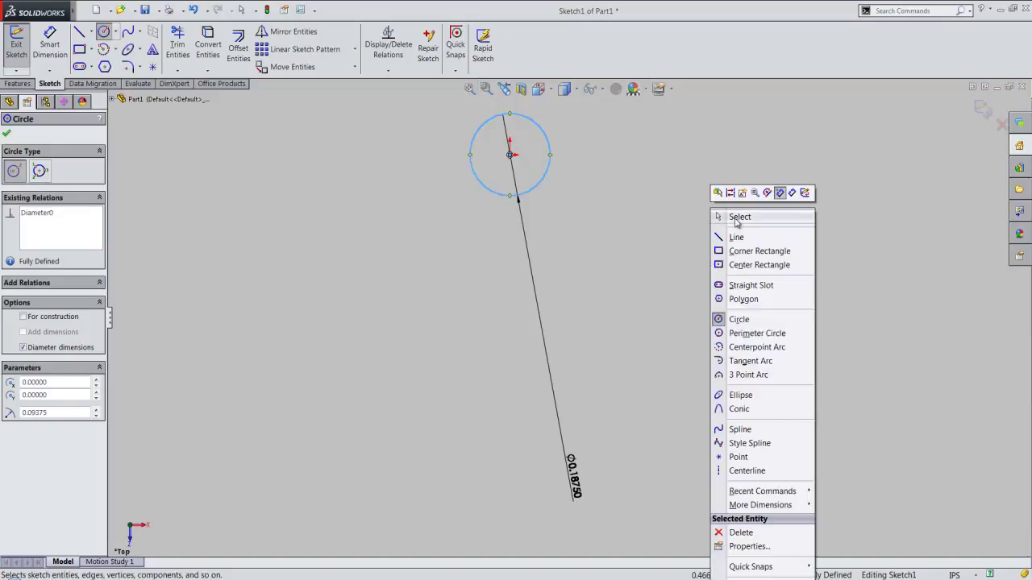
{"action": "left_click", "coordinate": [737, 218]}
{"action": "mouse_move", "coordinate": [588, 500]}
{"action": "left_mouse_down"}
{"action": "mouse_move", "coordinate": [571, 167]}
{"action": "mouse_move", "coordinate": [567, 156]}
{"action": "mouse_move", "coordinate": [533, 171]}
{"action": "left_mouse_up"}
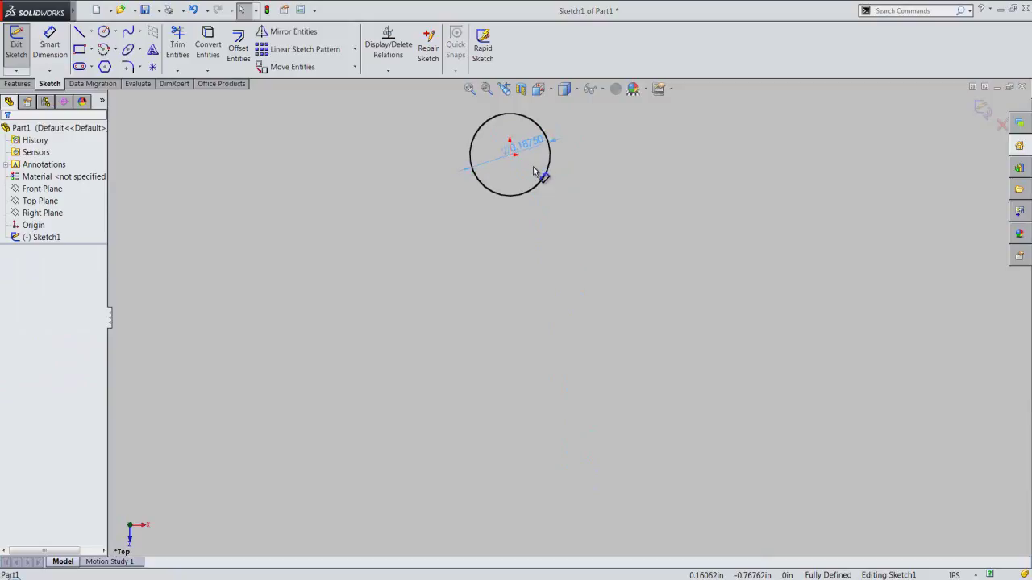
{"action": "left_click", "coordinate": [557, 202]}
{"action": "scroll", "coordinate": [583, 396], "scroll_direction": "up", "scroll_amount": 1}
{"action": "scroll", "coordinate": [545, 223], "scroll_direction": "down", "scroll_amount": 2}
{"action": "scroll", "coordinate": [545, 223], "scroll_direction": "down", "scroll_amount": 1}
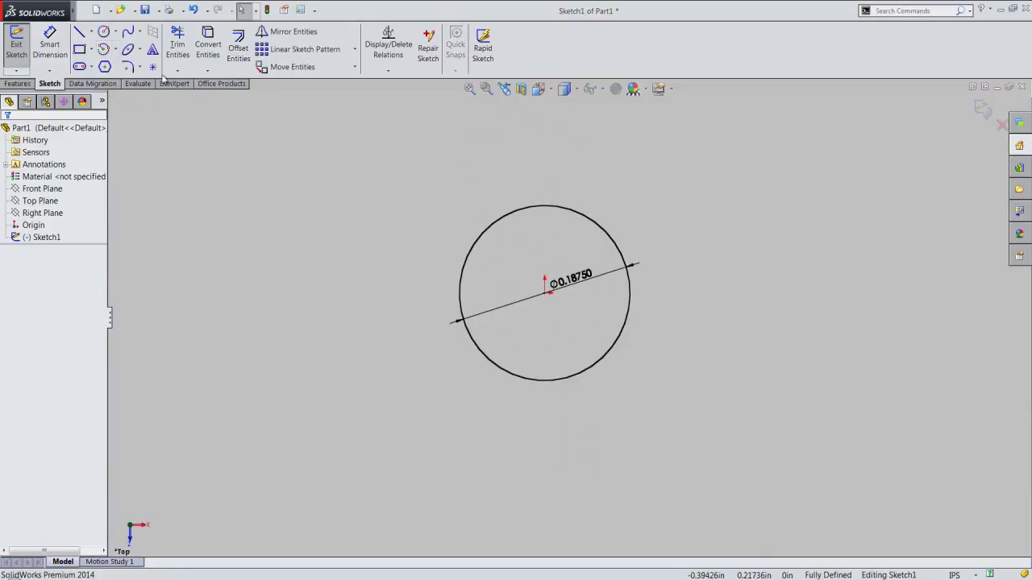
Step: Draw a center rectangle on the origin, 0.486 tall and 0.69668 wide, around the circle
{"action": "left_click", "coordinate": [93, 50]}
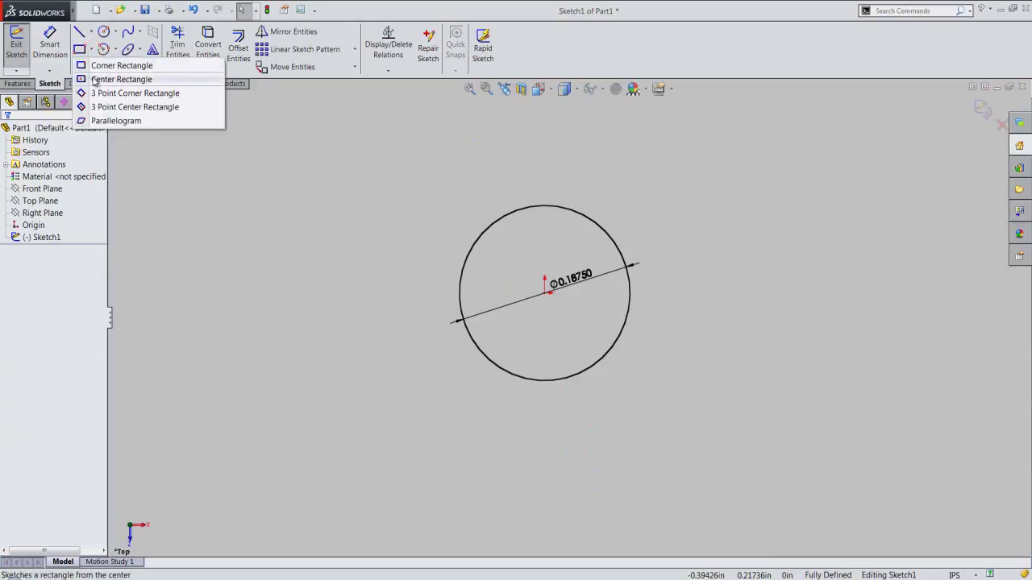
{"action": "left_click", "coordinate": [95, 80]}
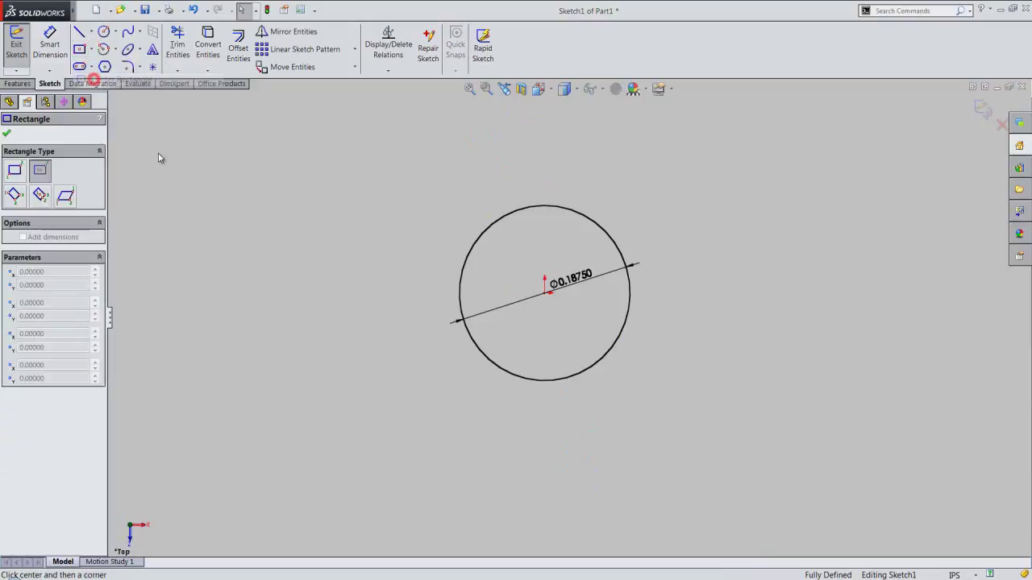
{"action": "left_click", "coordinate": [545, 293]}
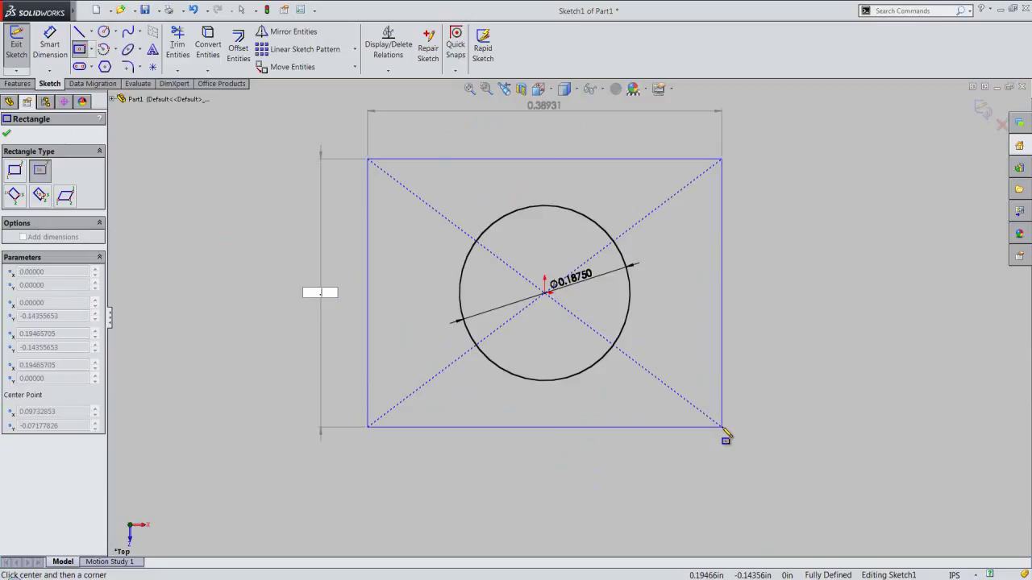
{"action": "type", "text": ".486"}
{"action": "key", "text": "Return"}
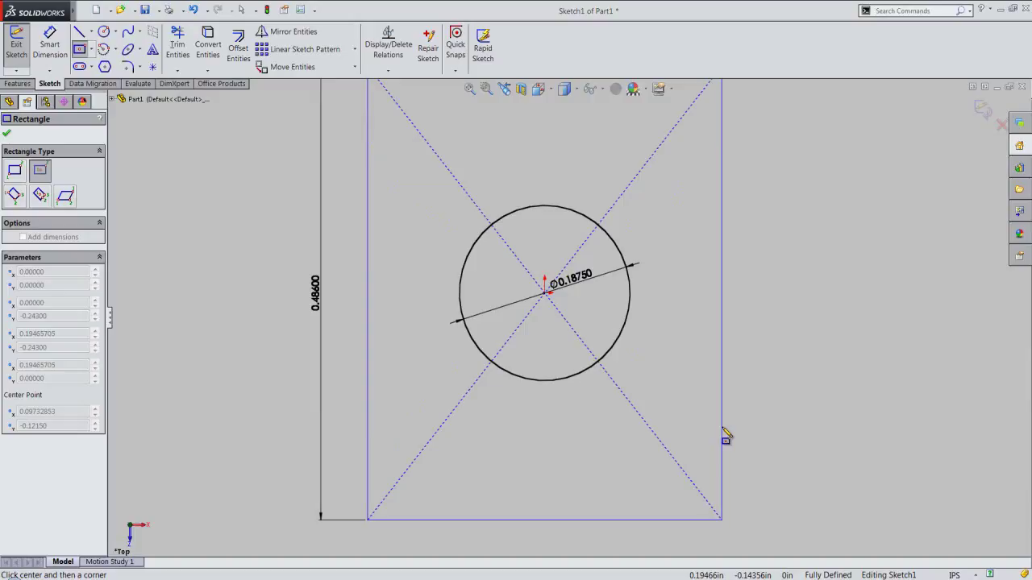
{"action": "left_click", "coordinate": [726, 436]}
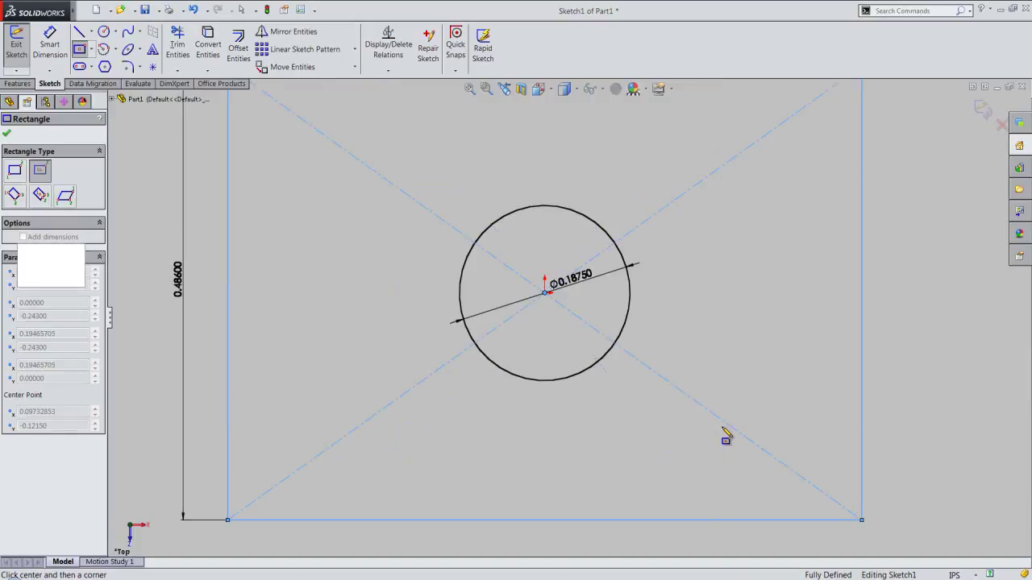
{"action": "left_click", "coordinate": [8, 130]}
{"action": "left_click", "coordinate": [470, 89]}
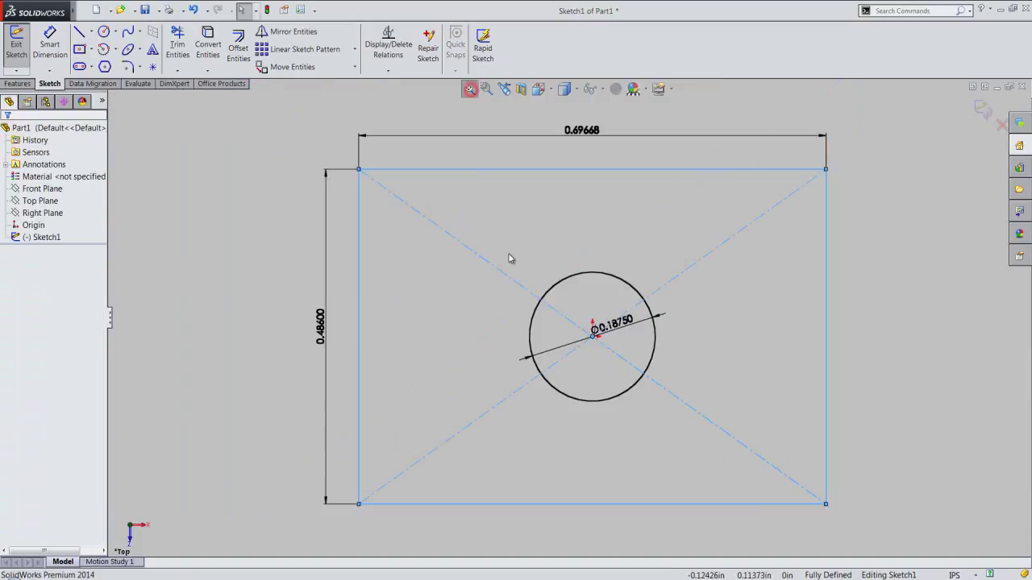
{"action": "left_click", "coordinate": [834, 345]}
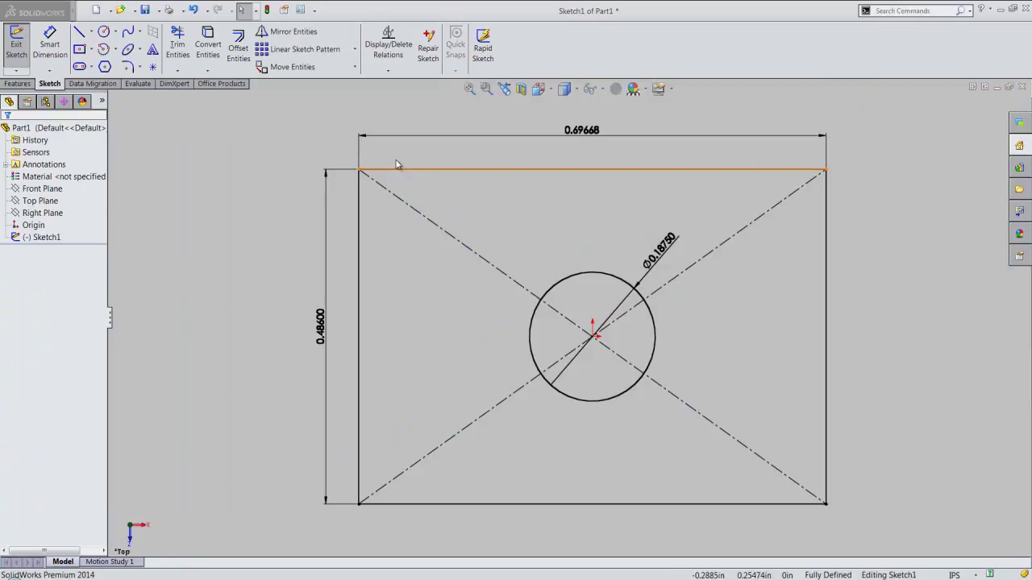
Step: Place a sketch point dimensioned 0.19491 above the rectangle's top edge
{"action": "left_click", "coordinate": [153, 68]}
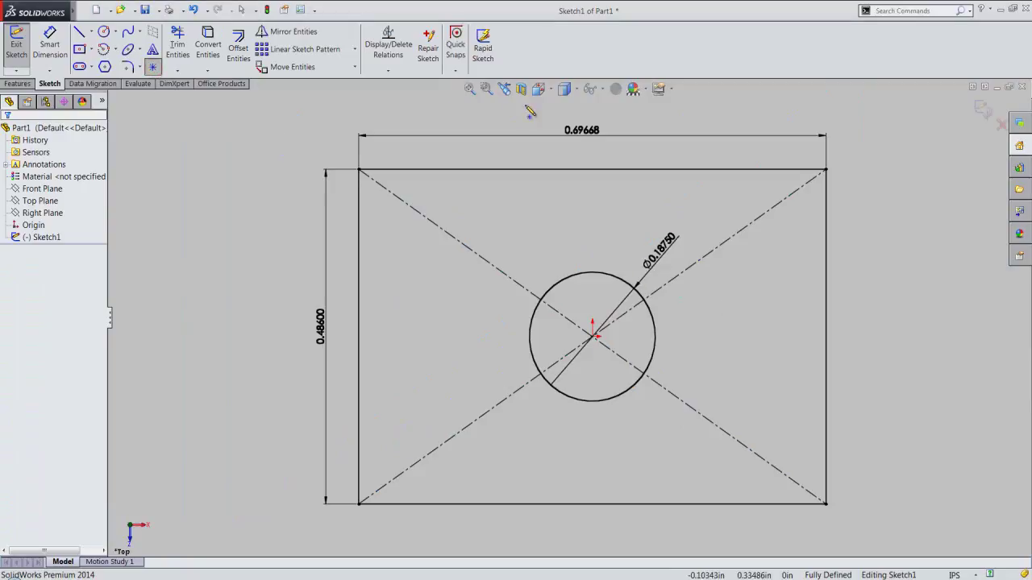
{"action": "left_click", "coordinate": [593, 110]}
{"action": "right_click", "coordinate": [871, 199]}
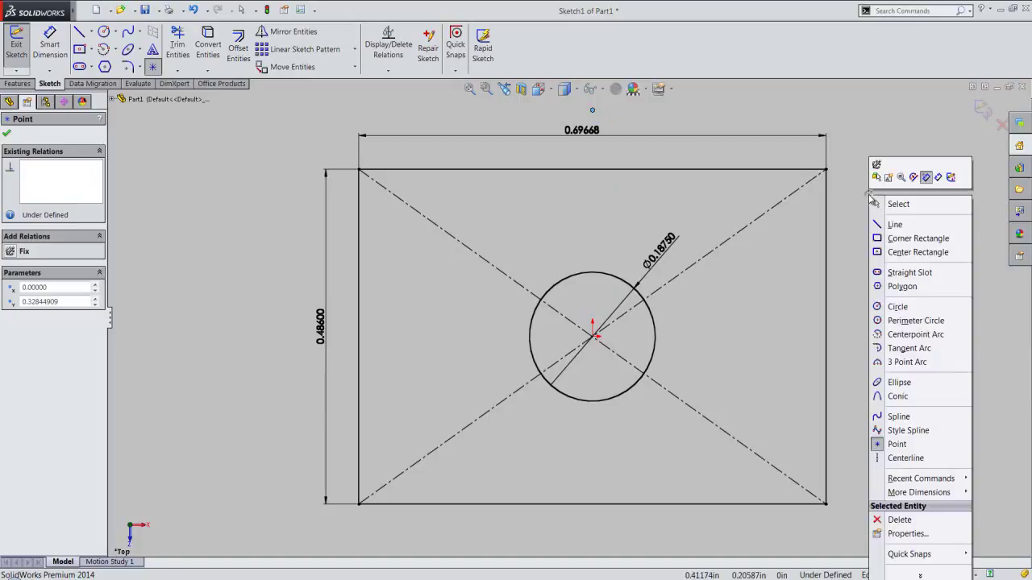
{"action": "left_click", "coordinate": [938, 176]}
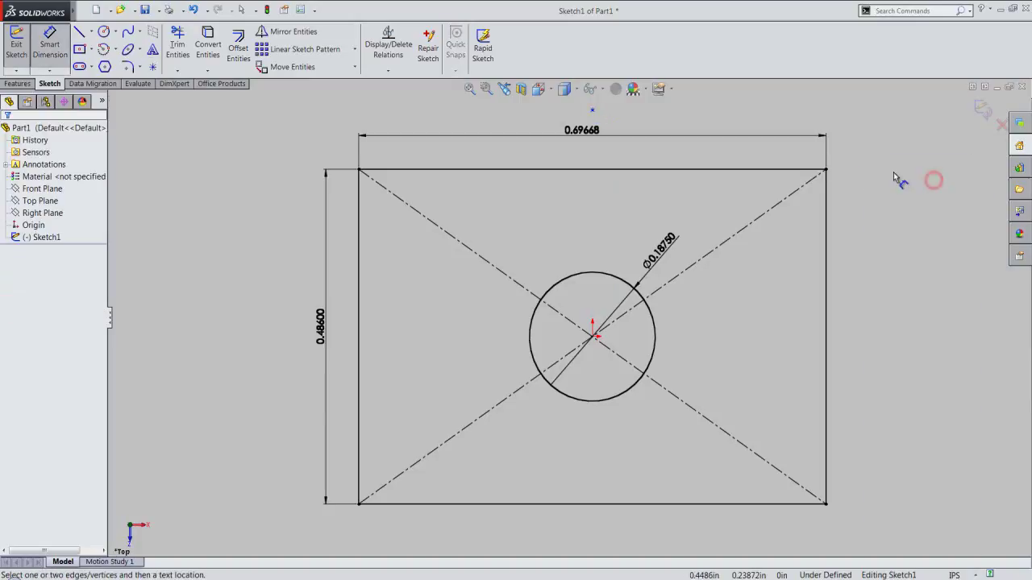
{"action": "left_click", "coordinate": [594, 111]}
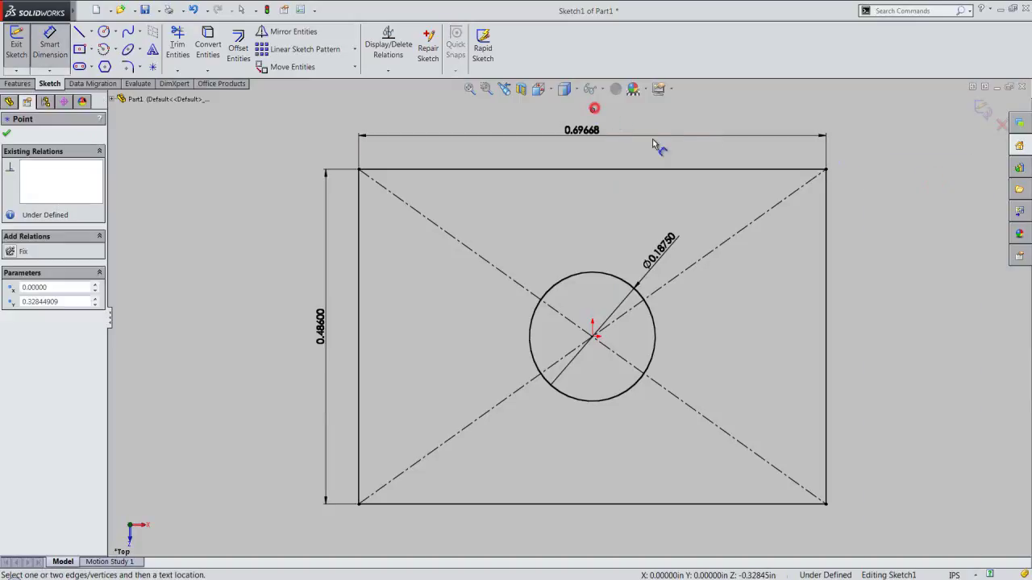
{"action": "left_click", "coordinate": [677, 172]}
{"action": "left_click", "coordinate": [866, 162]}
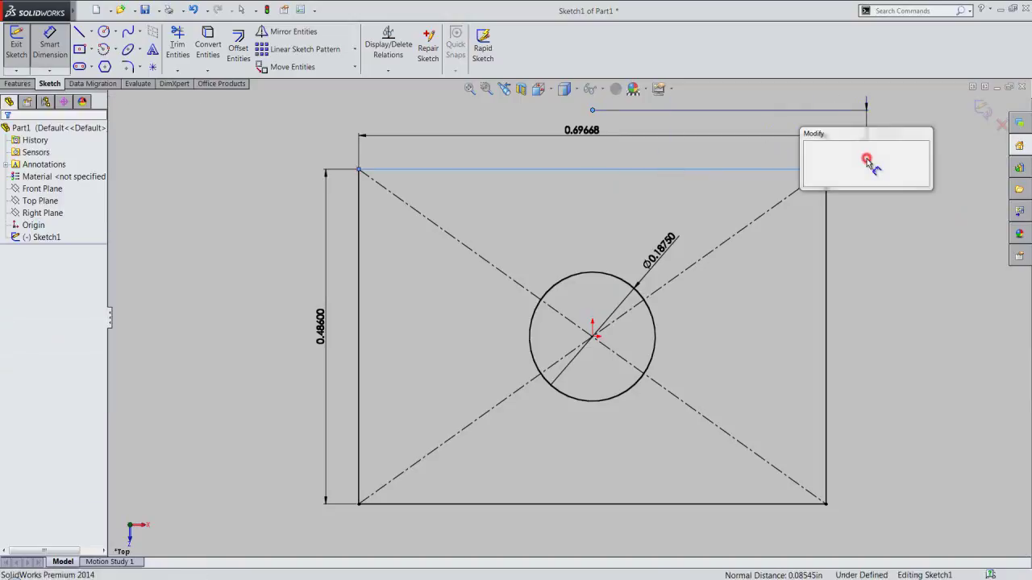
{"action": "type", "text": "19491"}
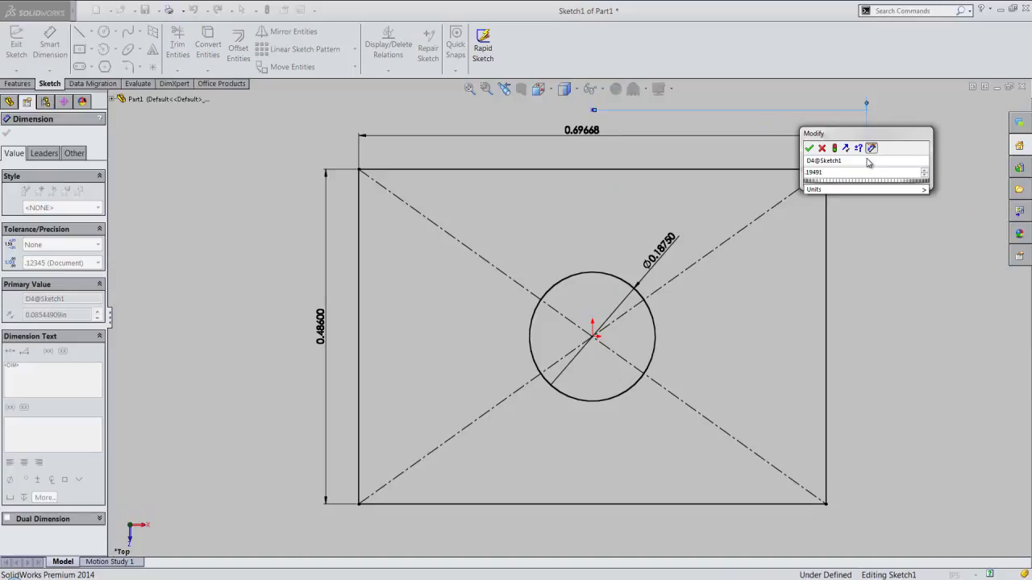
{"action": "key", "text": "Return"}
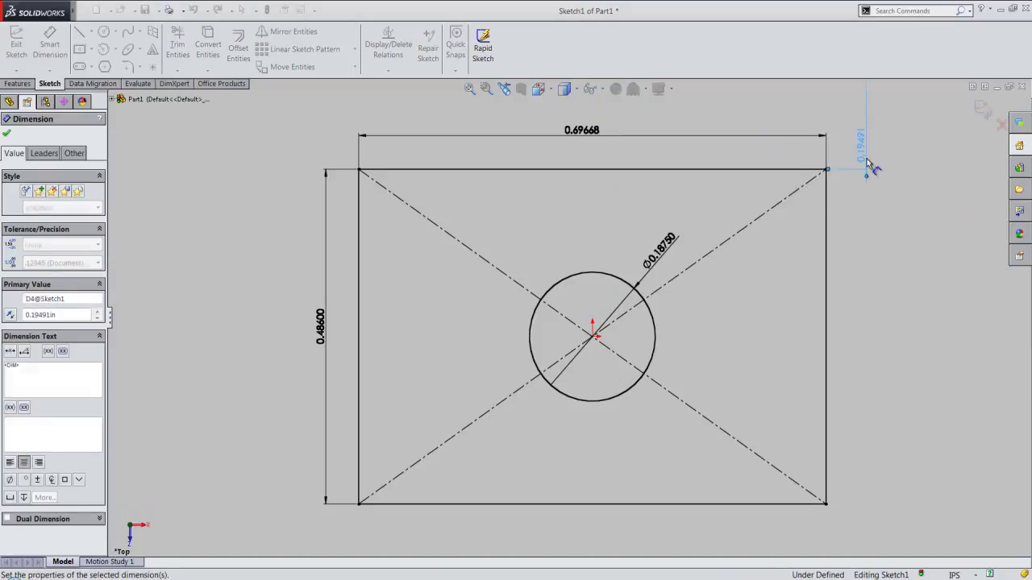
{"action": "scroll", "coordinate": [567, 320], "scroll_direction": "up", "scroll_amount": 1}
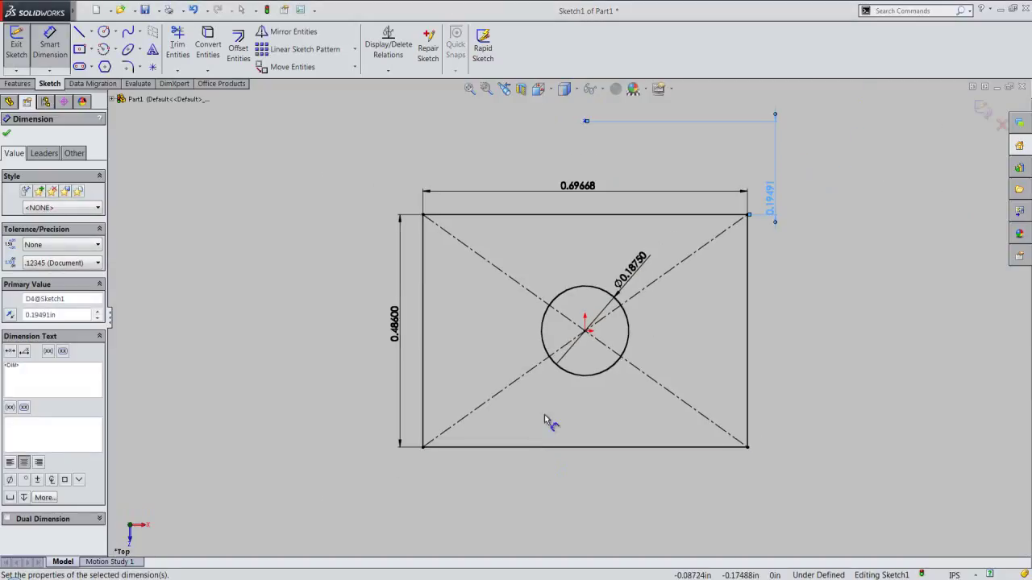
{"action": "right_click", "coordinate": [810, 206]}
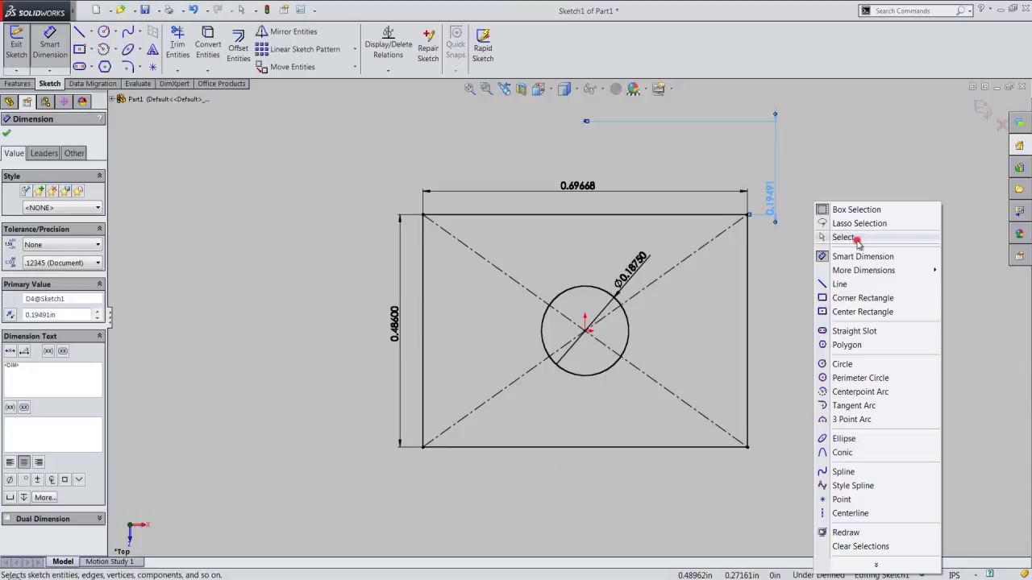
{"action": "left_click", "coordinate": [857, 238]}
Step: Add a Vertical relation between the top point and the circle's centre
{"action": "left_click", "coordinate": [385, 72]}
{"action": "left_click", "coordinate": [387, 96]}
{"action": "left_click", "coordinate": [586, 122]}
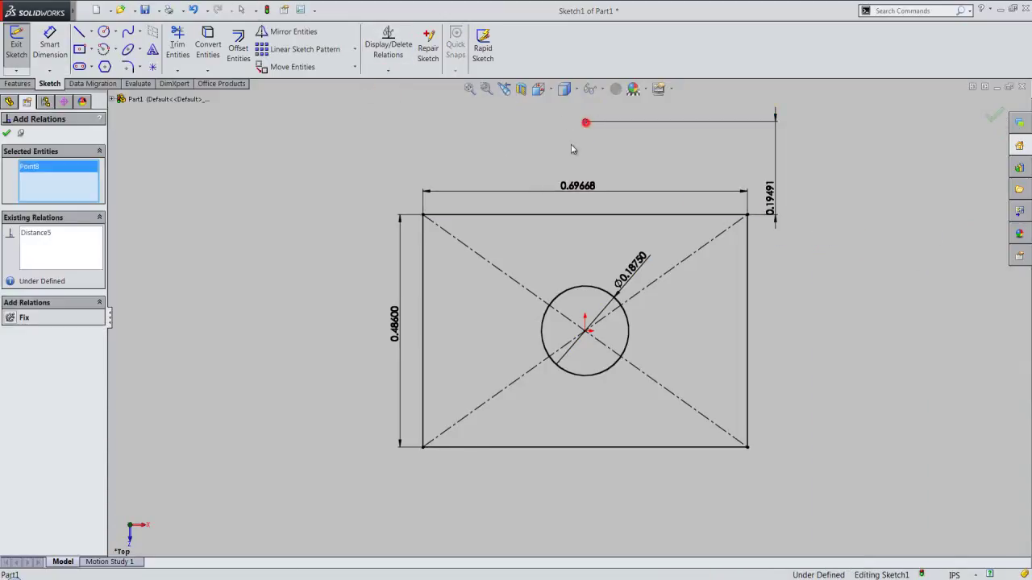
{"action": "left_click", "coordinate": [586, 332]}
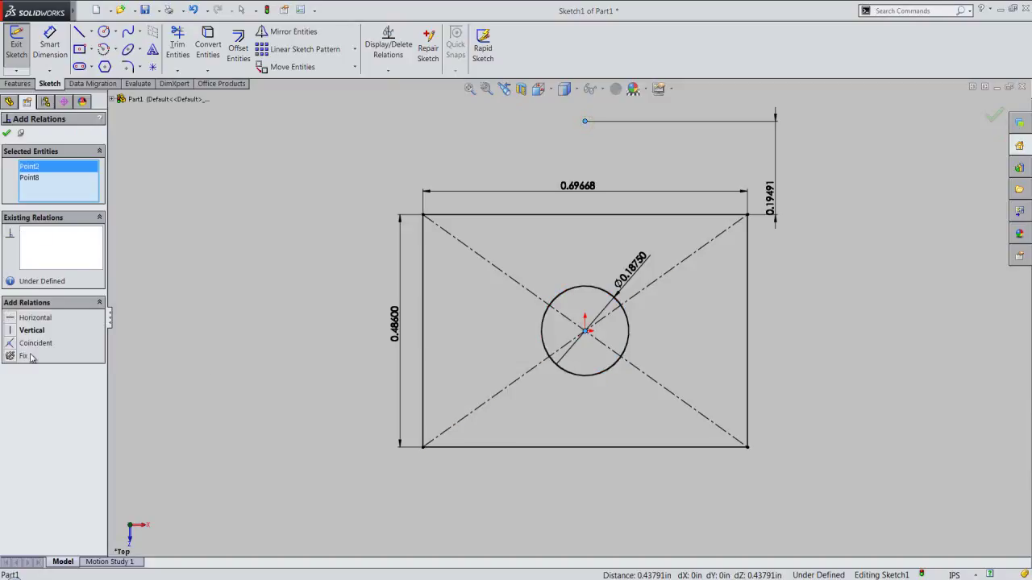
{"action": "left_click", "coordinate": [13, 331]}
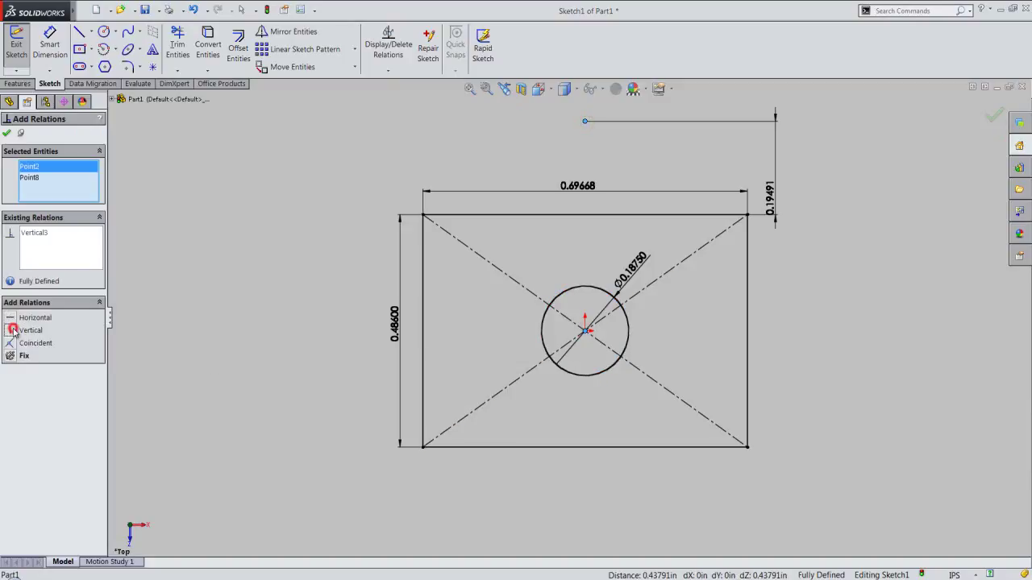
{"action": "left_click", "coordinate": [8, 134]}
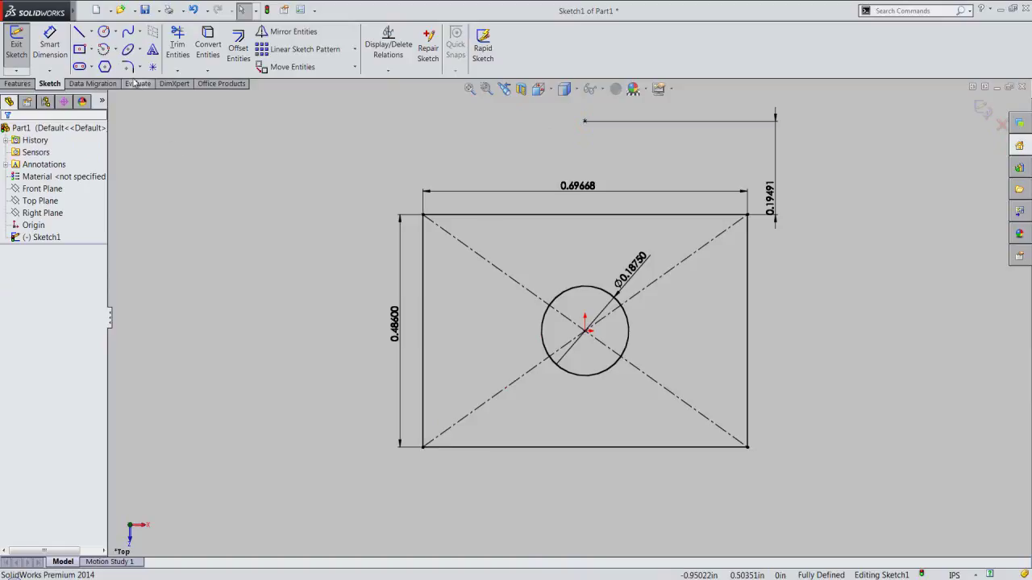
Step: Draw a 3-point arc from the rectangle's top-left to top-right corner
{"action": "left_click", "coordinate": [115, 50]}
{"action": "left_click", "coordinate": [129, 94]}
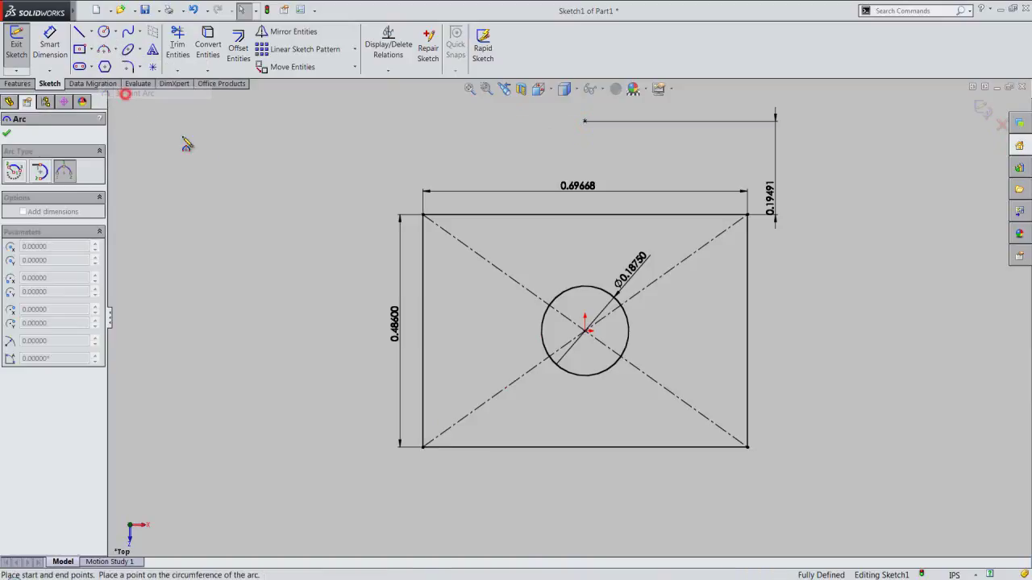
{"action": "left_click", "coordinate": [424, 216]}
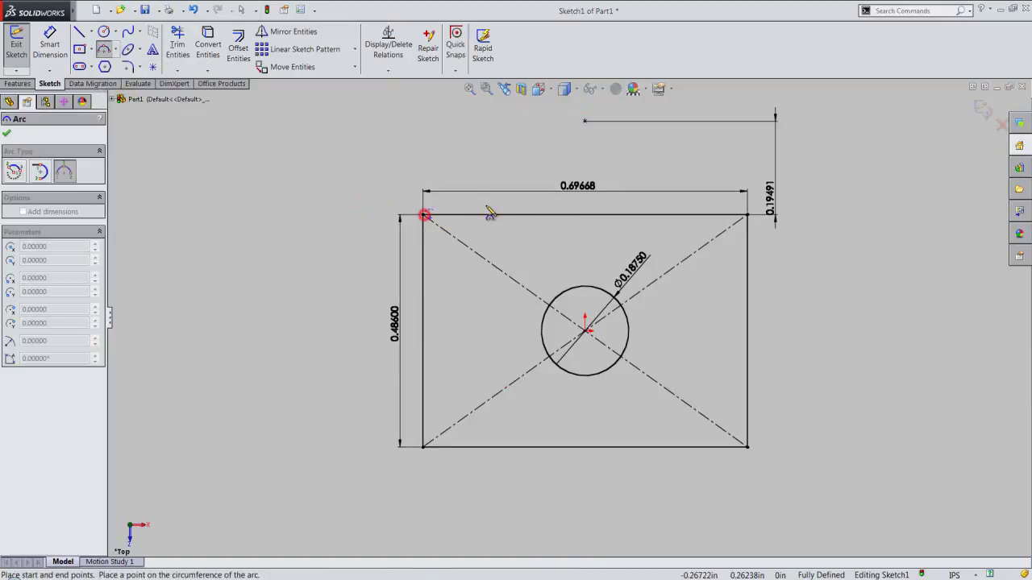
{"action": "left_click", "coordinate": [747, 216]}
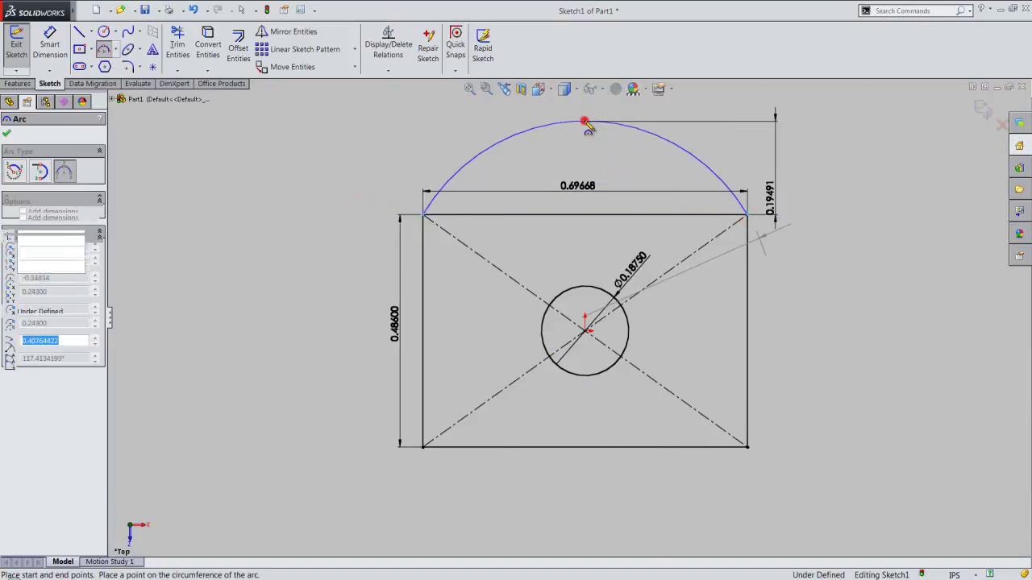
{"action": "left_click", "coordinate": [584, 121]}
{"action": "right_click", "coordinate": [837, 187]}
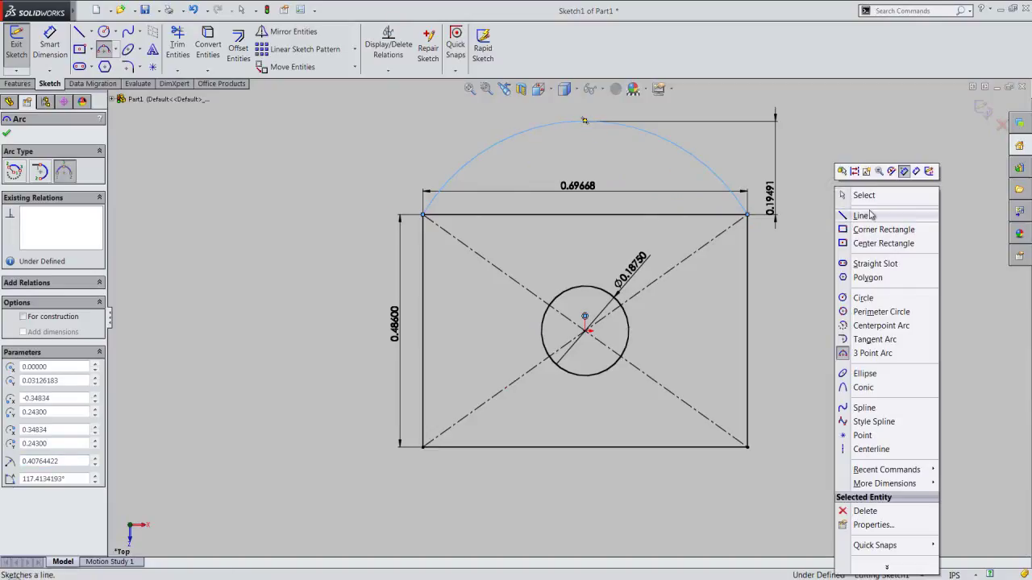
{"action": "left_click", "coordinate": [863, 195]}
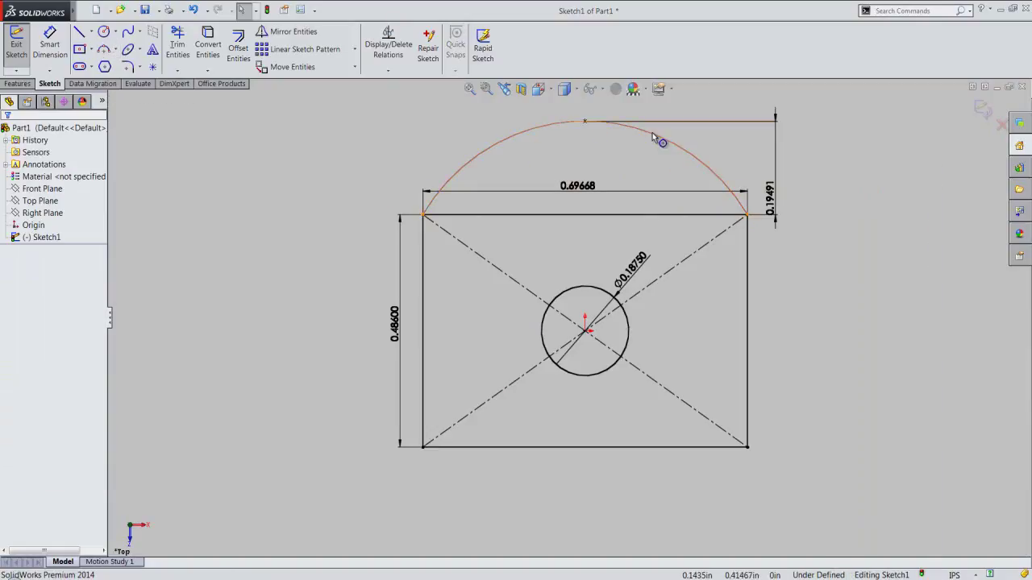
{"action": "left_click_drag", "start_coordinate": [652, 132], "coordinate": [649, 151]}
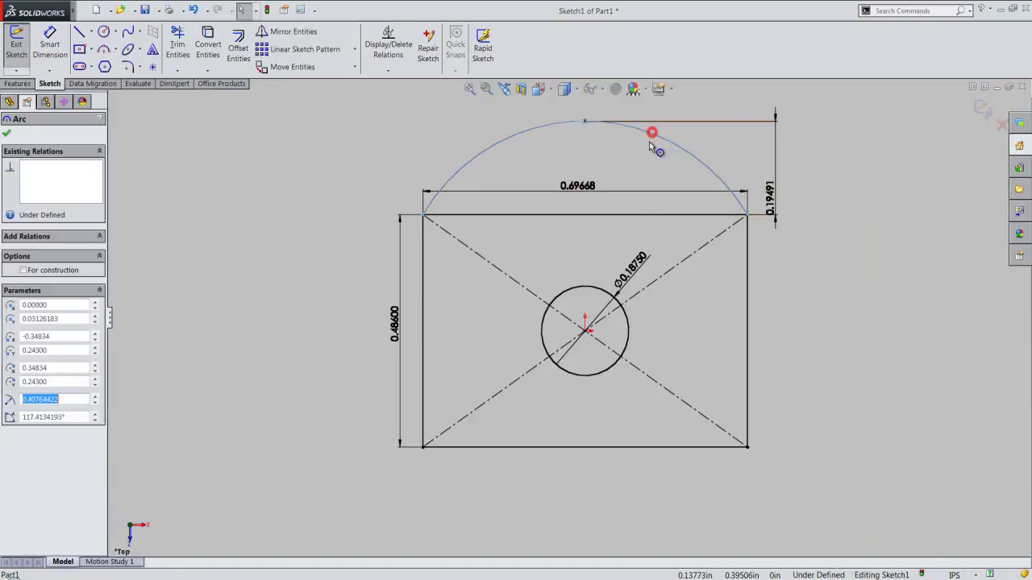
{"action": "left_click", "coordinate": [420, 124]}
Step: Make the arc coincident with the top reference point
{"action": "left_click", "coordinate": [389, 70]}
{"action": "left_click", "coordinate": [395, 97]}
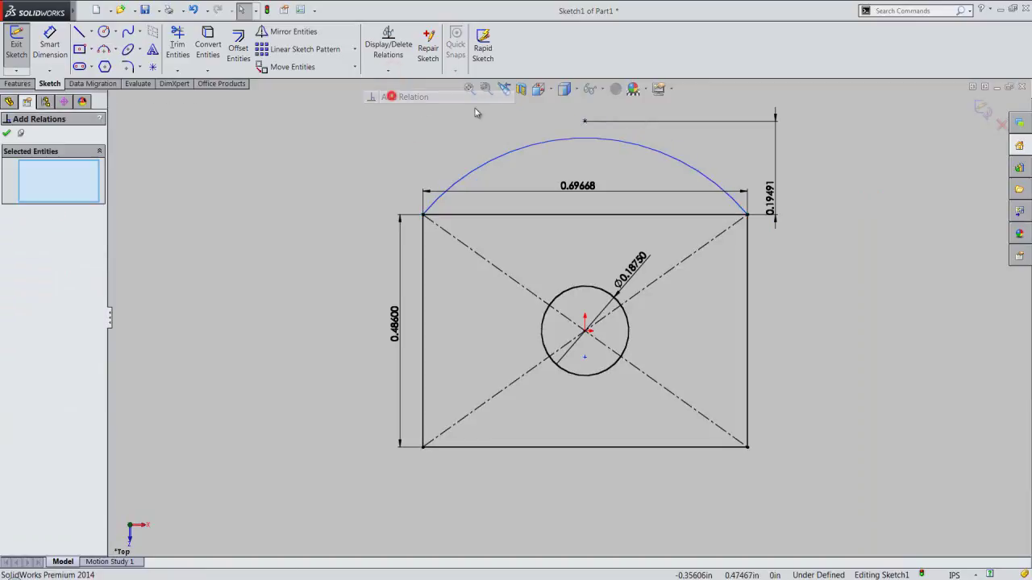
{"action": "left_click", "coordinate": [566, 139]}
{"action": "left_click", "coordinate": [585, 121]}
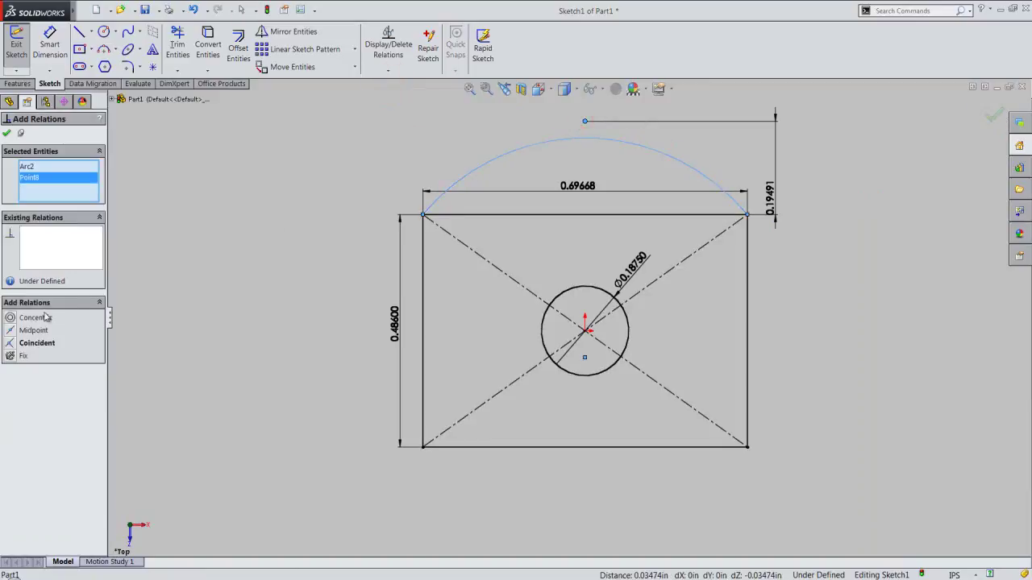
{"action": "left_click", "coordinate": [24, 342]}
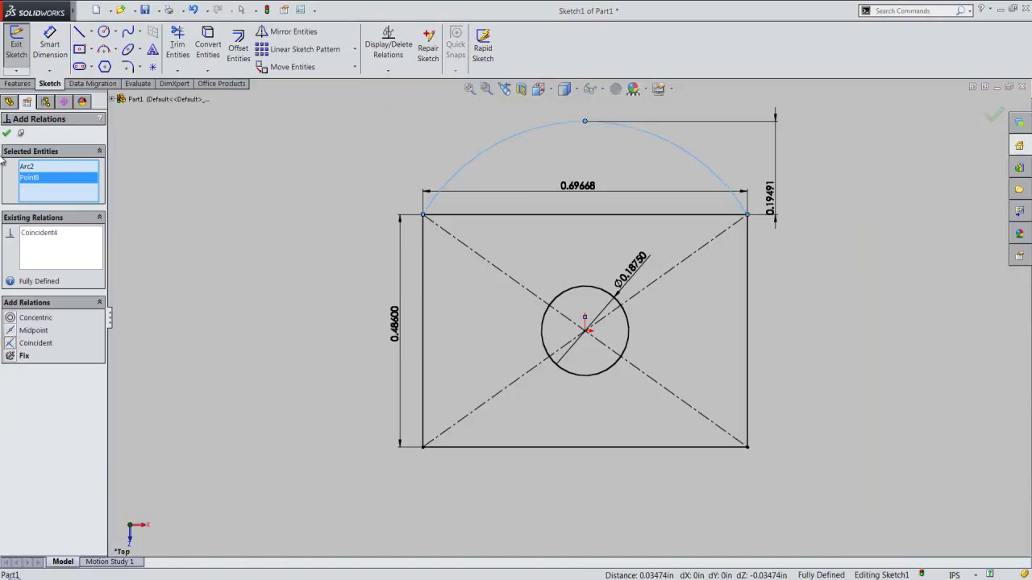
{"action": "left_click", "coordinate": [6, 133]}
{"action": "left_click", "coordinate": [817, 224]}
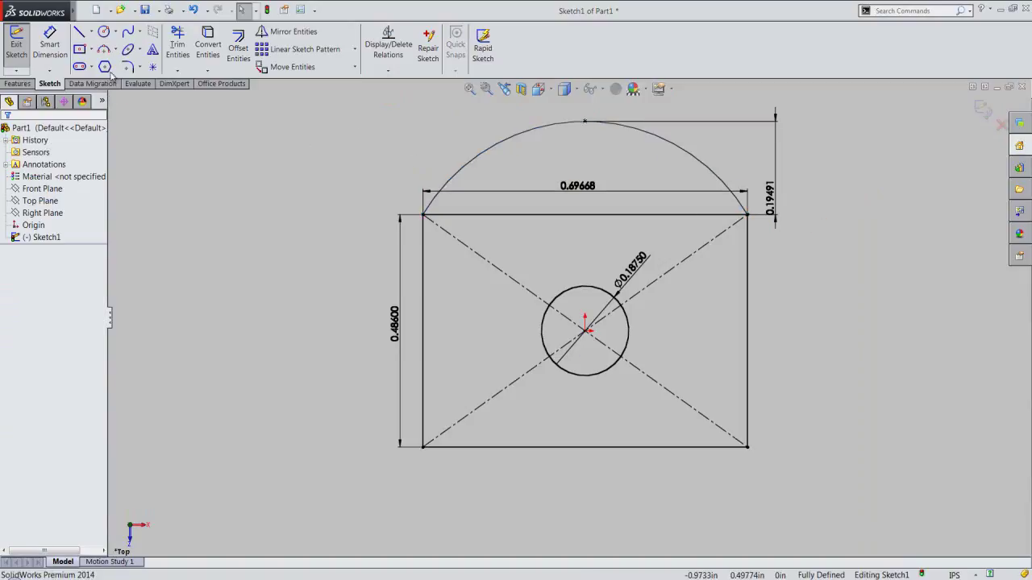
Step: Draw a horizontal centerline between the midpoints of the rectangle's left and right edges
{"action": "left_click", "coordinate": [92, 34]}
{"action": "left_click", "coordinate": [90, 50]}
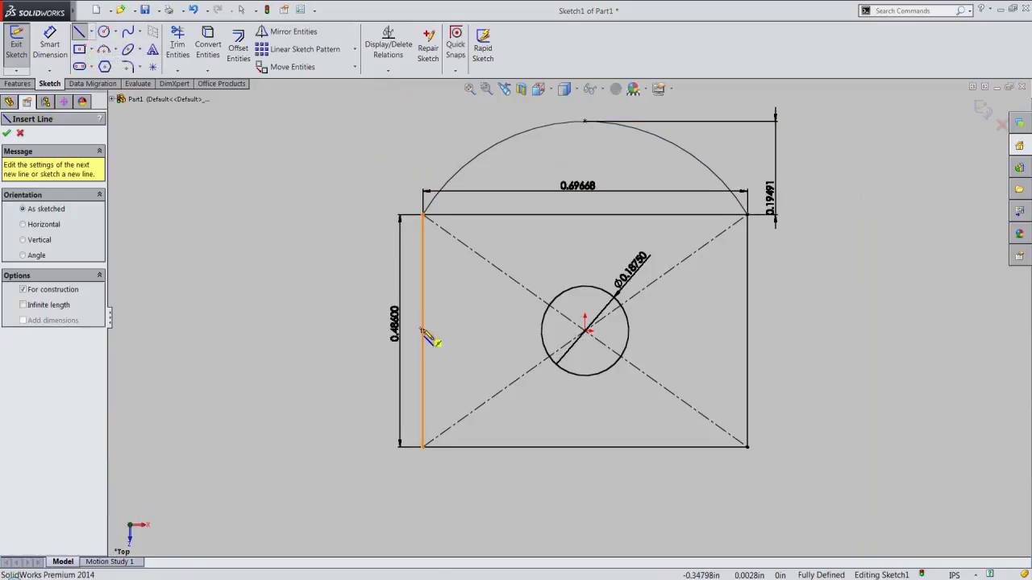
{"action": "left_click", "coordinate": [421, 330]}
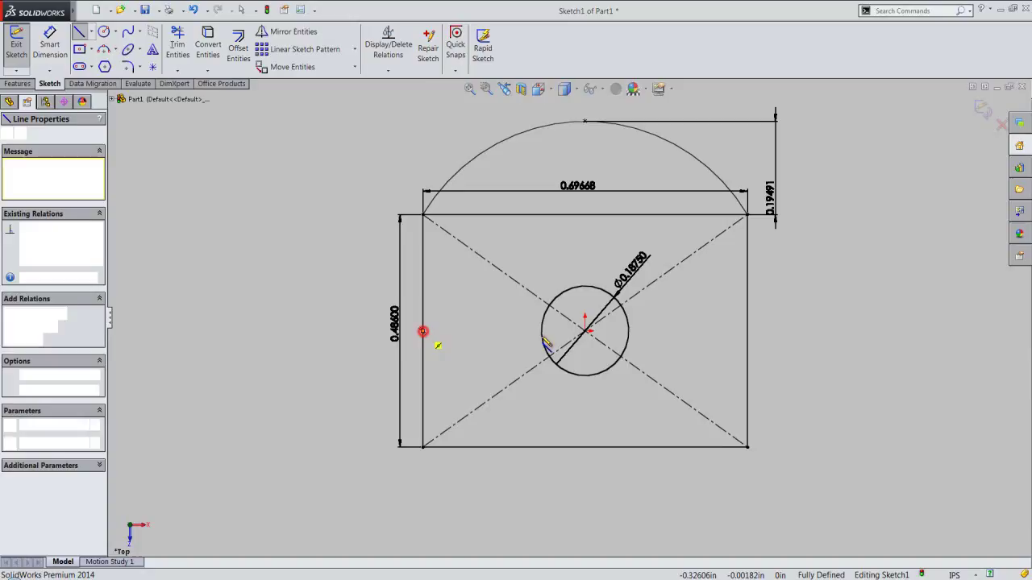
{"action": "left_click", "coordinate": [746, 330]}
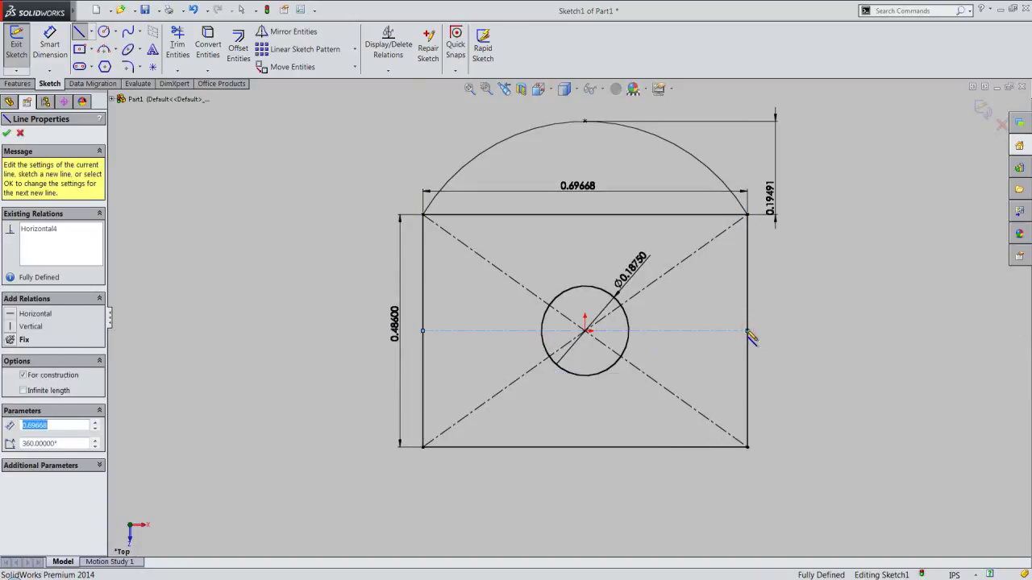
{"action": "right_click", "coordinate": [748, 332]}
{"action": "left_click", "coordinate": [787, 190]}
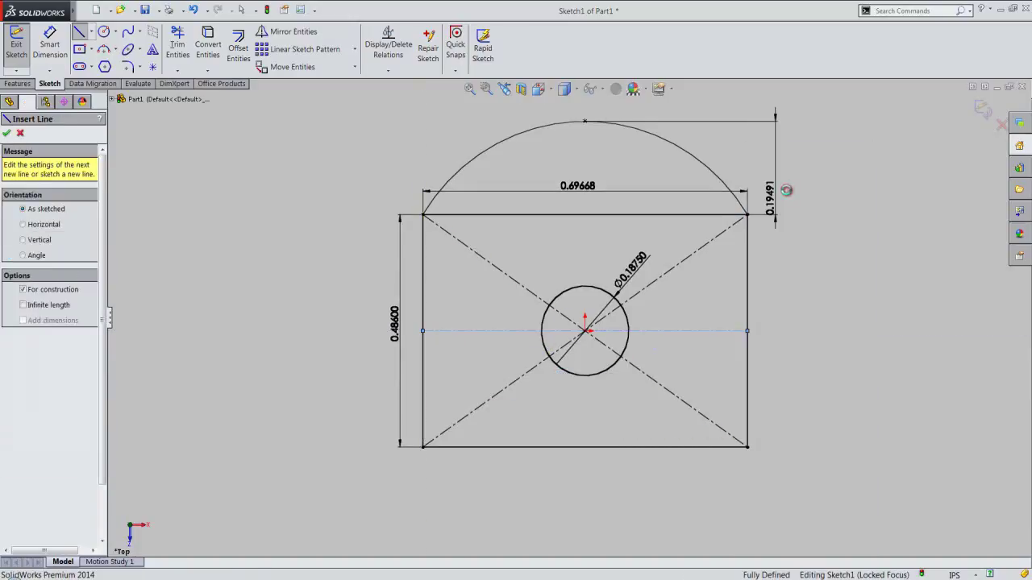
{"action": "left_click", "coordinate": [674, 142]}
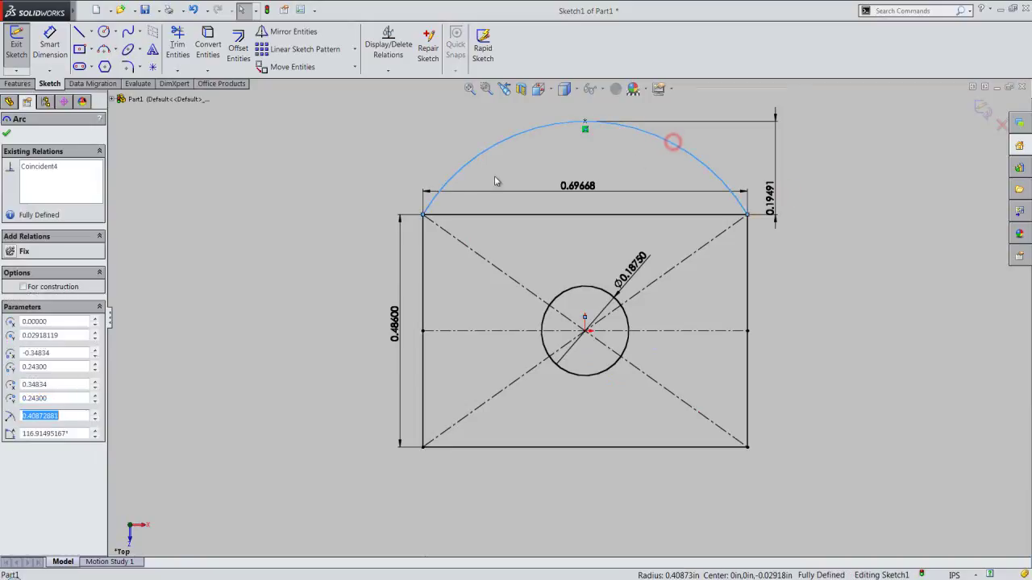
Step: Mirror the top arc about the horizontal centerline to form the bottom arc
{"action": "left_click", "coordinate": [290, 32]}
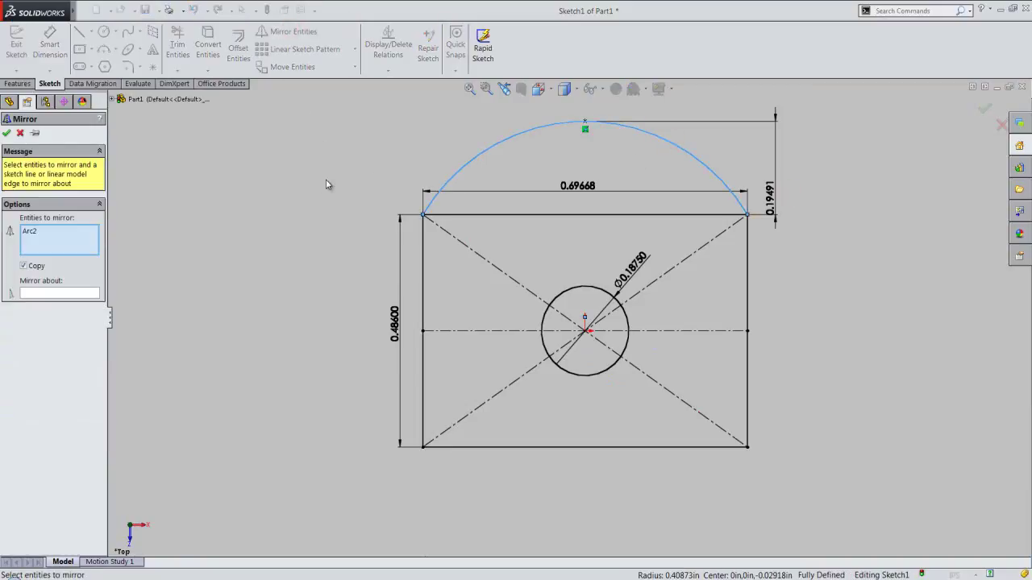
{"action": "left_click", "coordinate": [75, 295]}
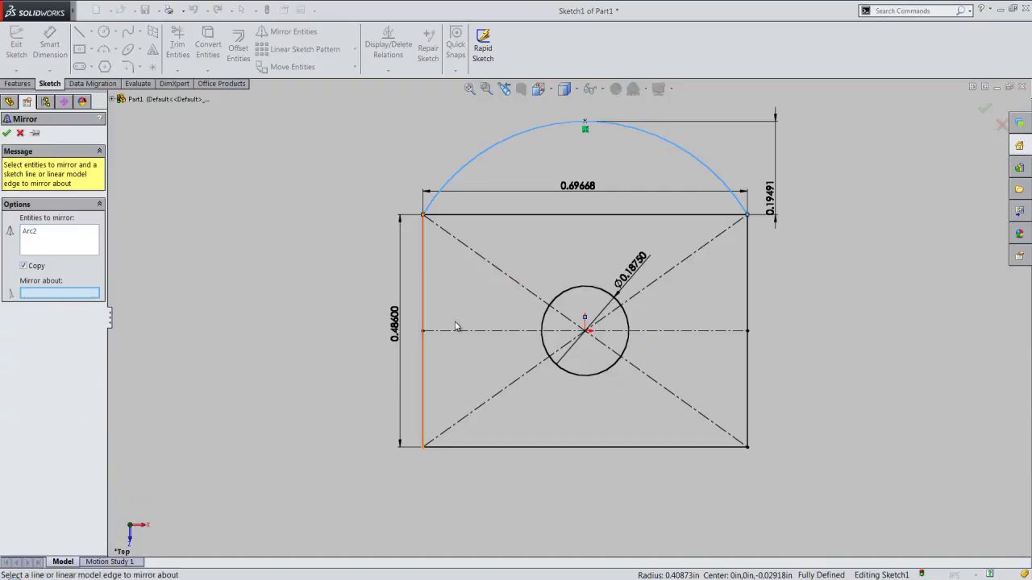
{"action": "left_click", "coordinate": [481, 333]}
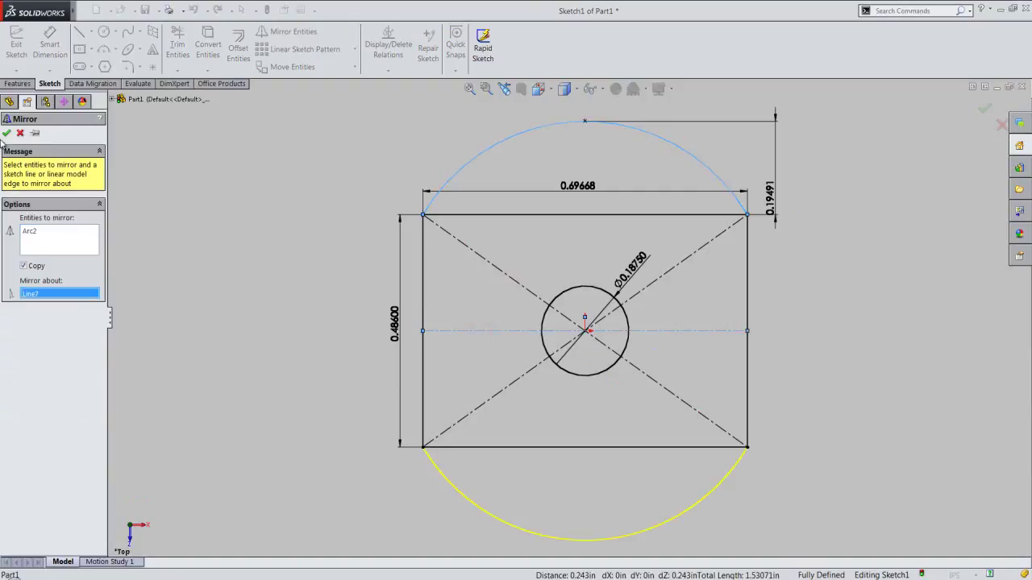
{"action": "left_click", "coordinate": [7, 133]}
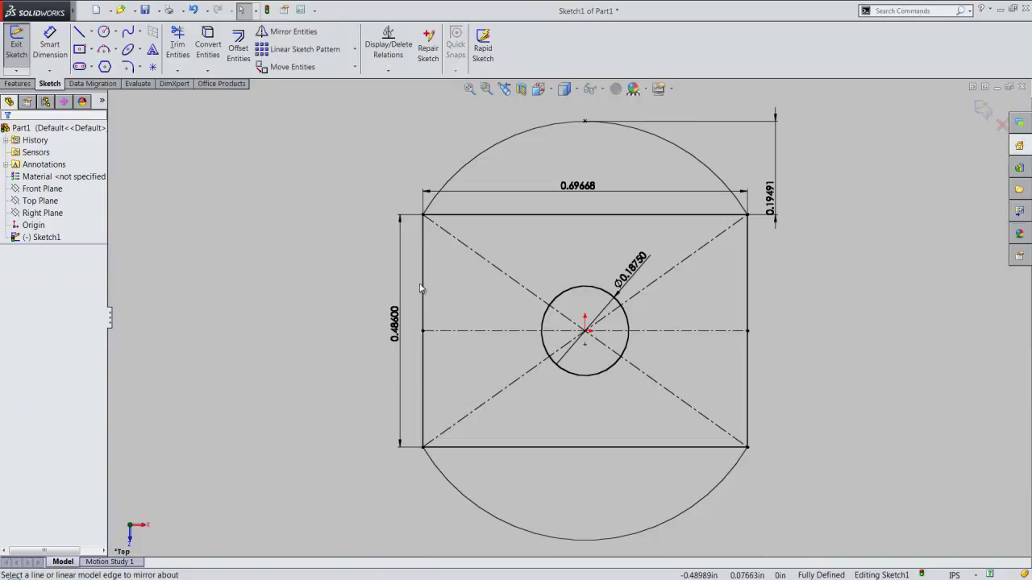
Step: Convert the rectangle's top and bottom edges to construction lines and exit the sketch
{"action": "left_click", "coordinate": [591, 216]}
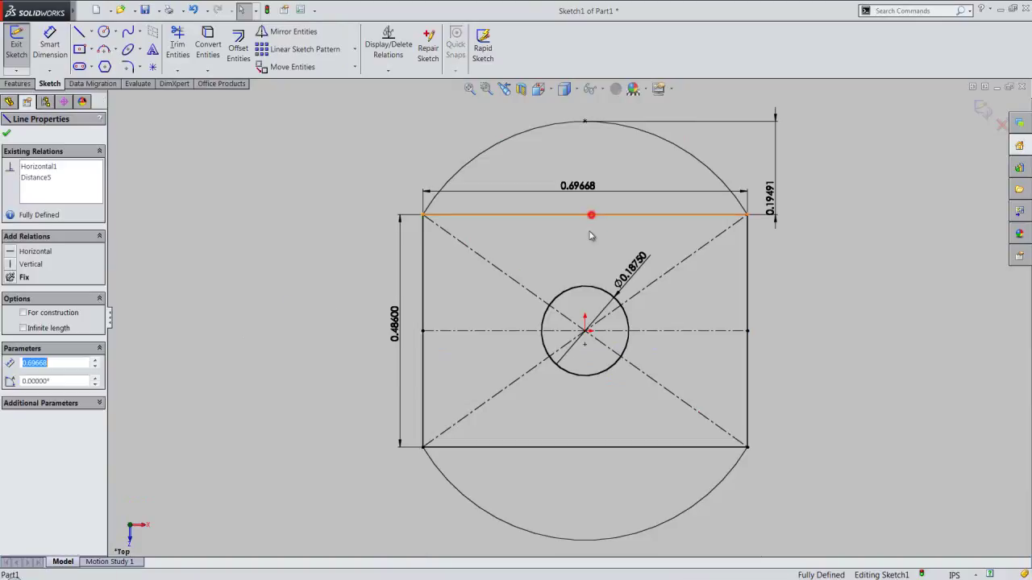
{"action": "left_click", "coordinate": [612, 445], "text": "ctrl"}
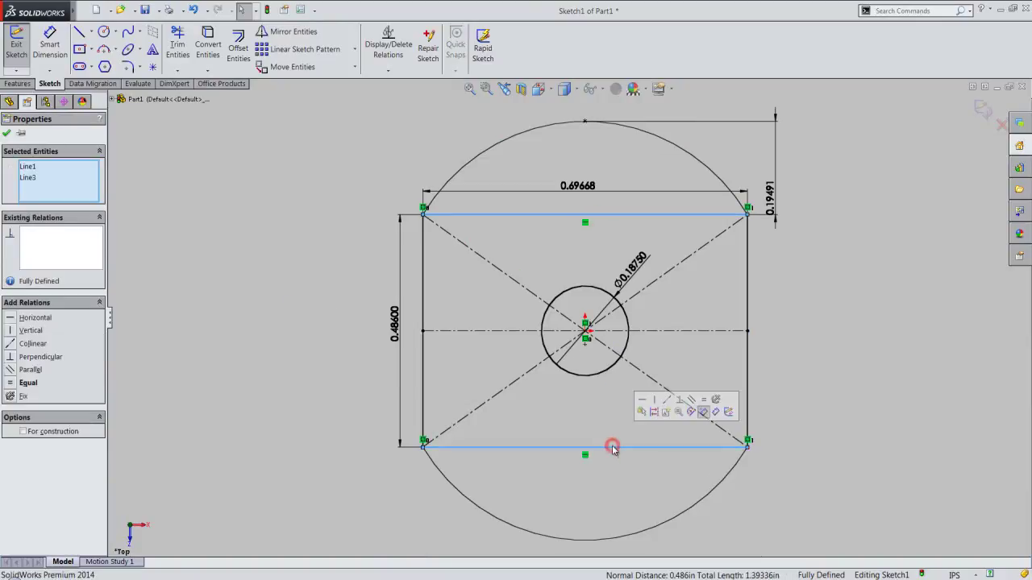
{"action": "left_click", "coordinate": [796, 372]}
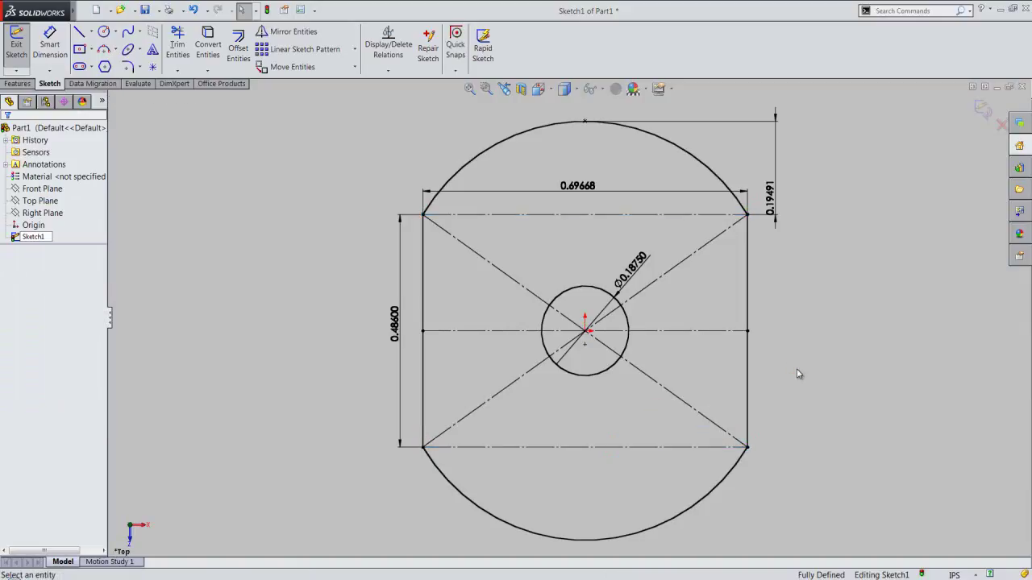
{"action": "left_click", "coordinate": [982, 111]}
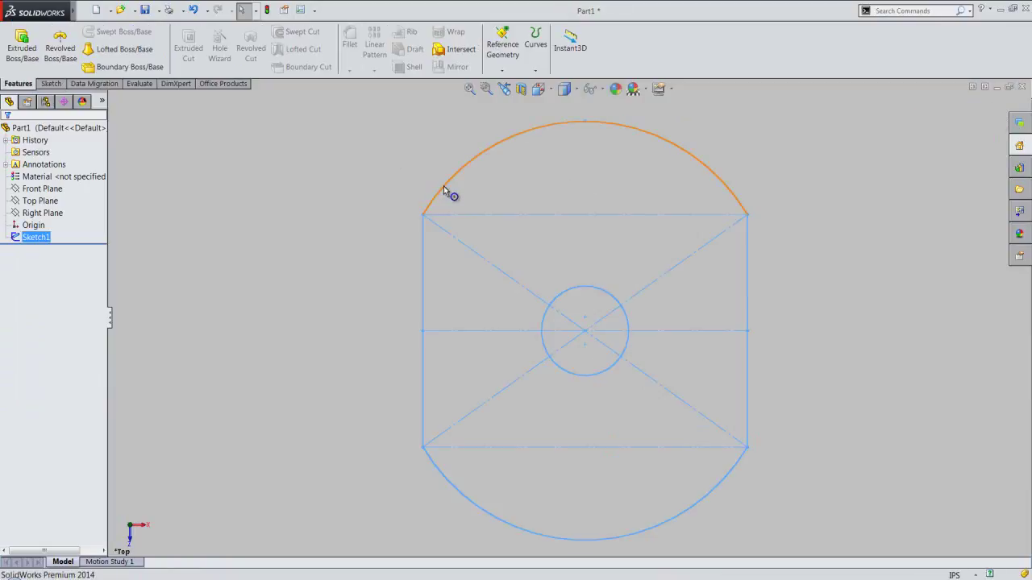
Step: Extrude the sketch into Boss-Extrude1, entering 325 as the depth
{"action": "left_click", "coordinate": [23, 48]}
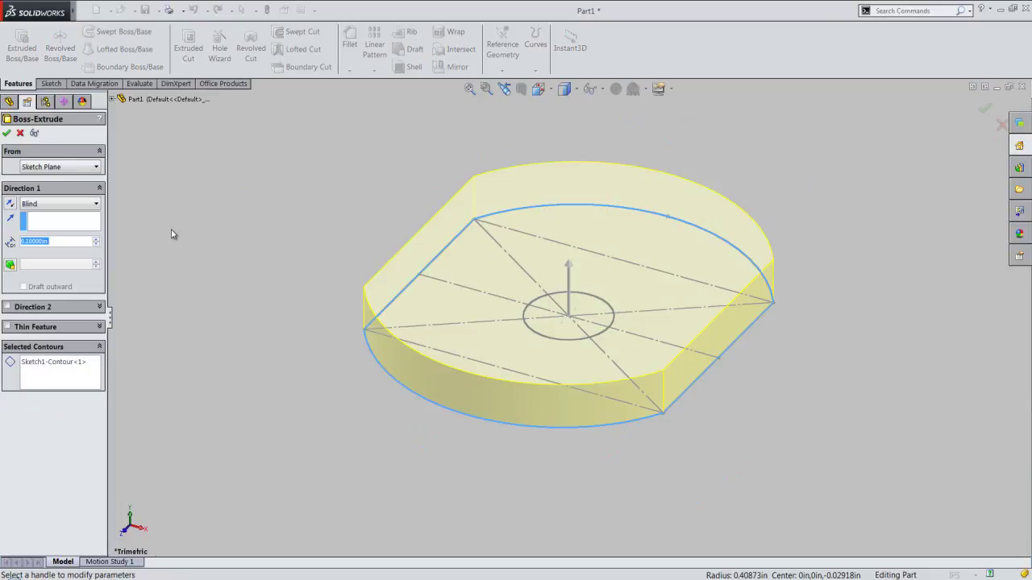
{"action": "type", "text": "3132"}
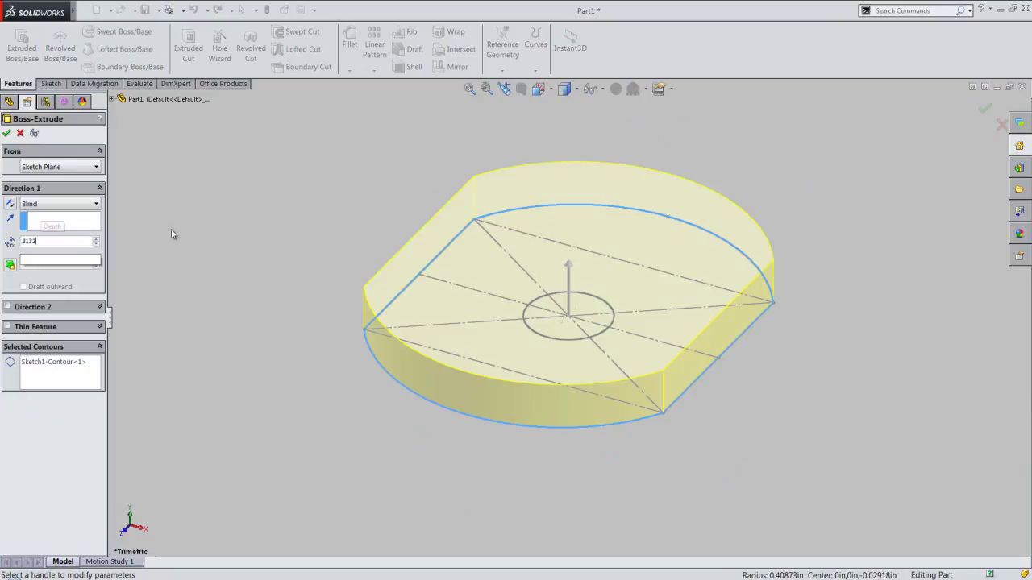
{"action": "type", "text": "5"}
{"action": "key", "text": "Return"}
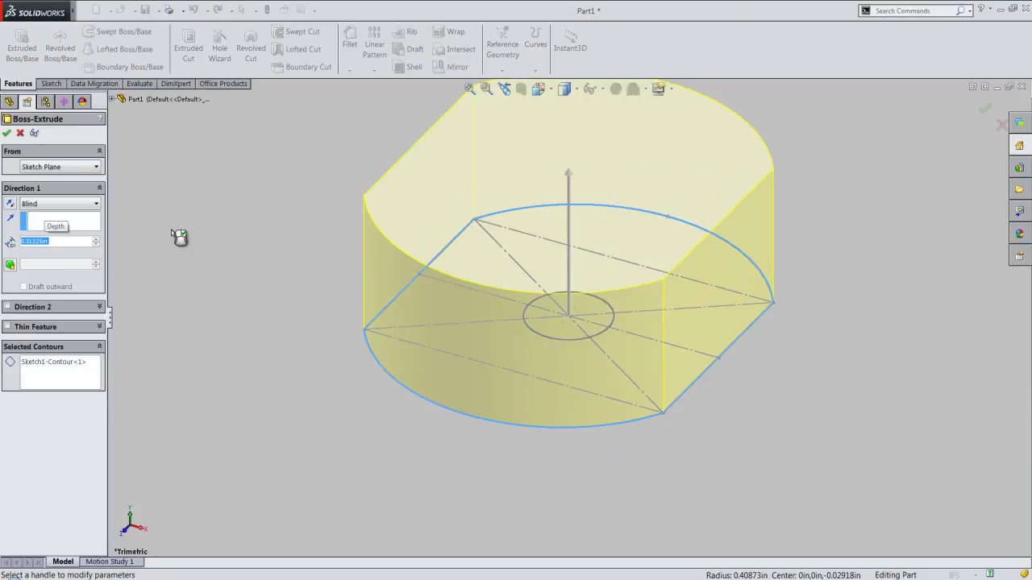
{"action": "right_click", "coordinate": [171, 230]}
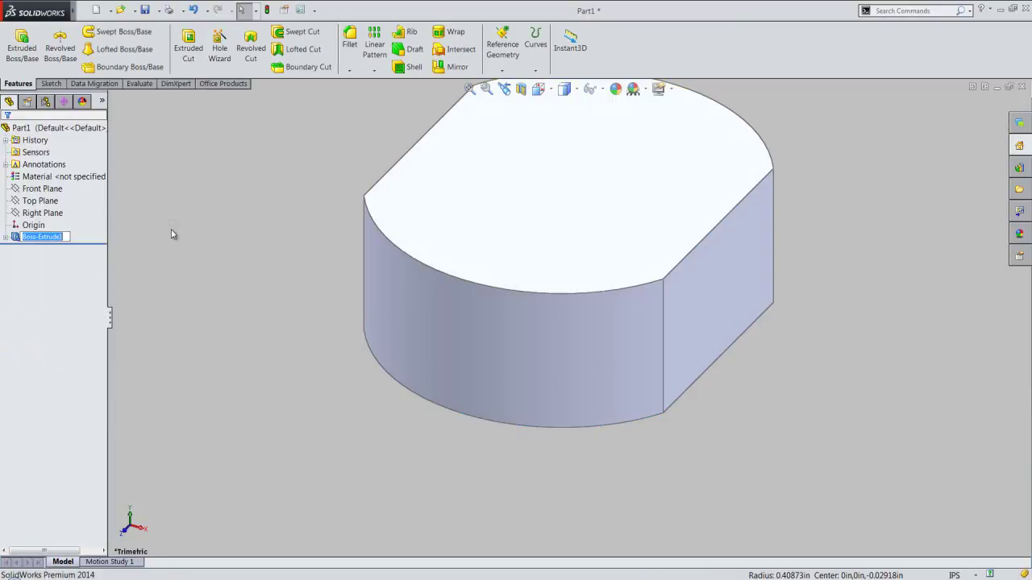
Step: Zoom to fit and show the part in the isometric view
{"action": "left_click", "coordinate": [469, 88]}
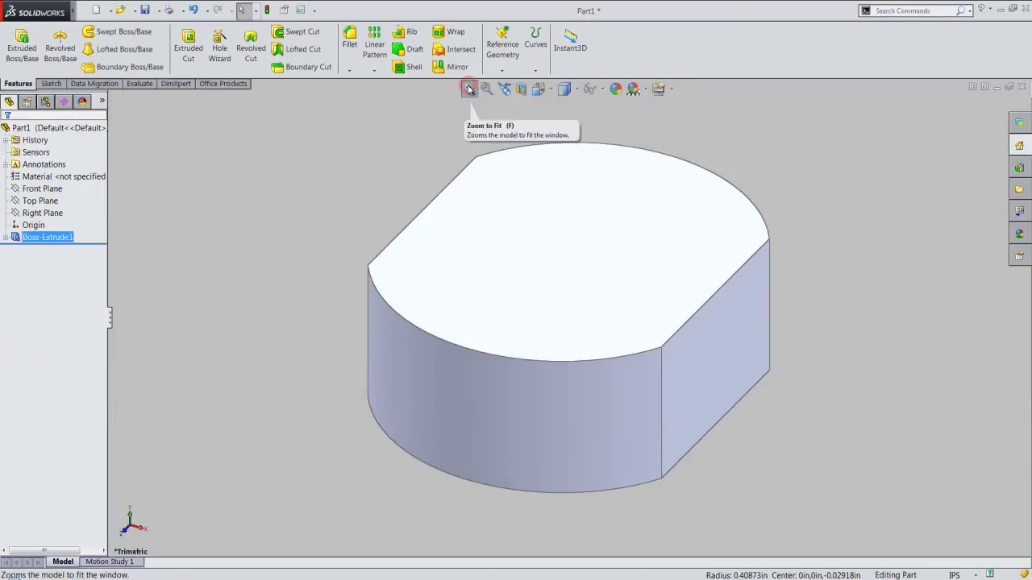
{"action": "left_click", "coordinate": [549, 93]}
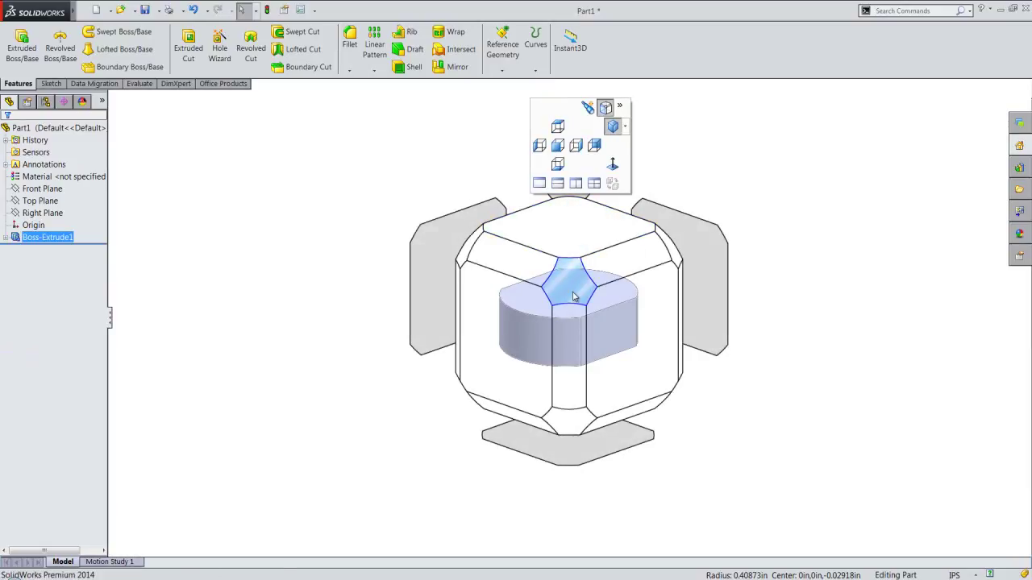
{"action": "left_click", "coordinate": [529, 285]}
{"action": "left_click", "coordinate": [394, 172]}
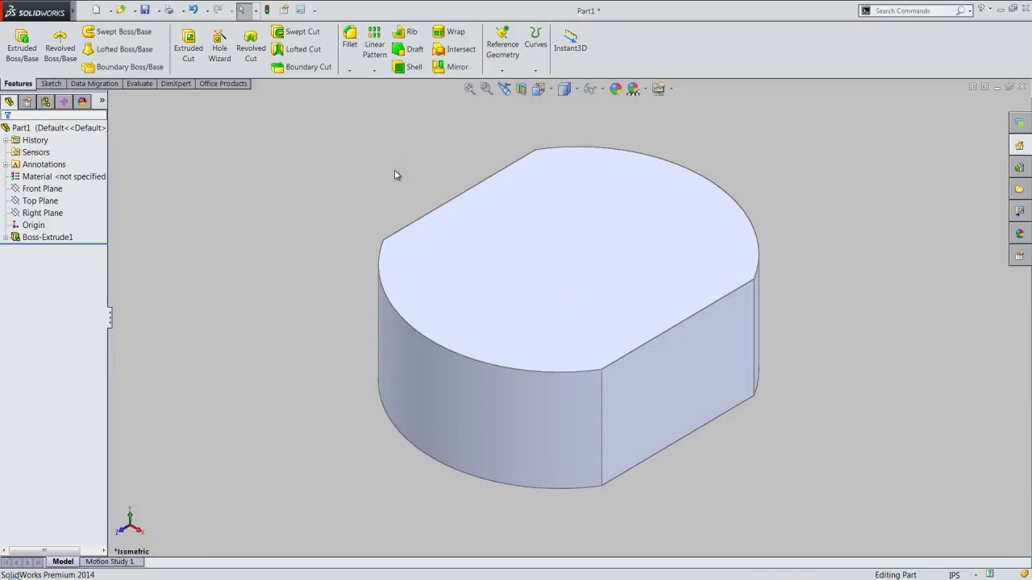
Step: Apply the beige custom colour from the user appearances to the whole part
{"action": "left_click", "coordinate": [615, 89]}
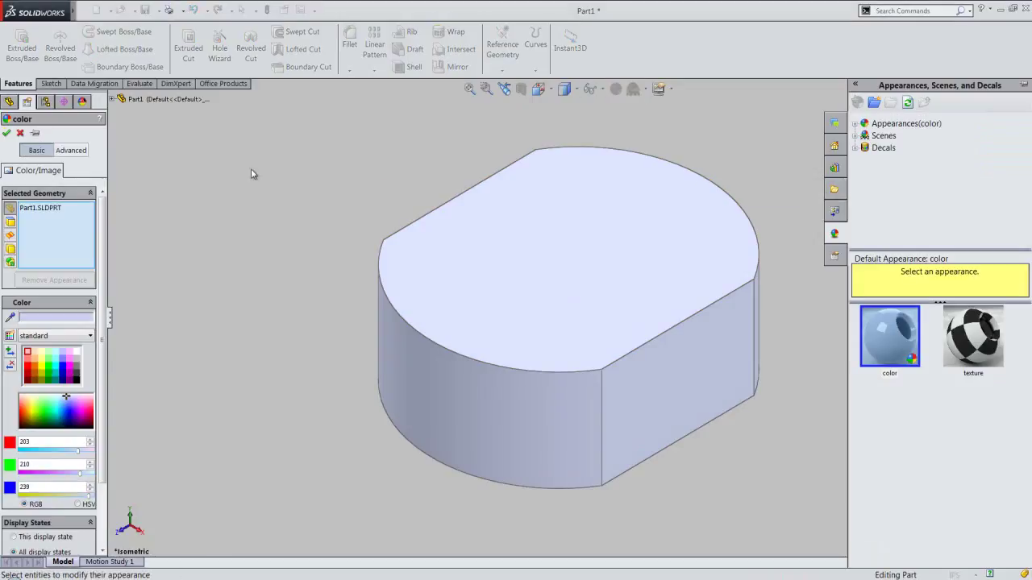
{"action": "left_click", "coordinate": [47, 208]}
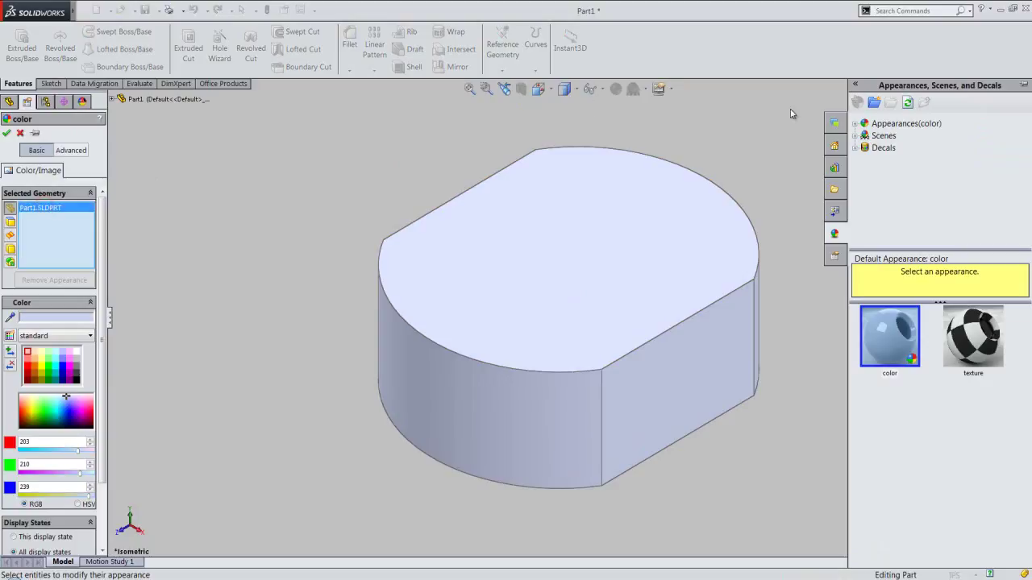
{"action": "left_click", "coordinate": [856, 123]}
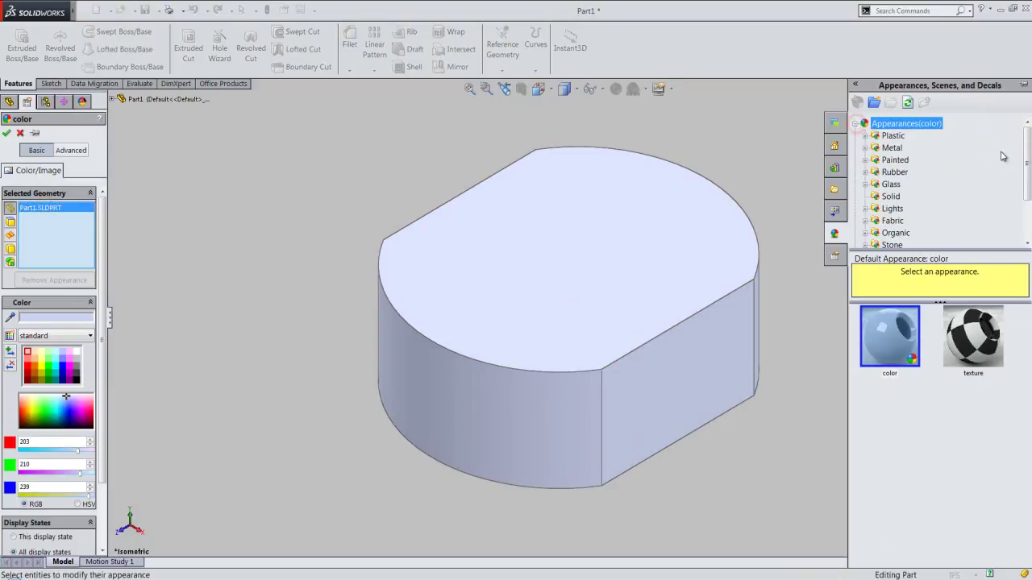
{"action": "scroll", "coordinate": [927, 193], "scroll_direction": "down", "scroll_amount": 3}
{"action": "scroll", "coordinate": [926, 235], "scroll_direction": "down", "scroll_amount": 2}
{"action": "left_click", "coordinate": [889, 208]}
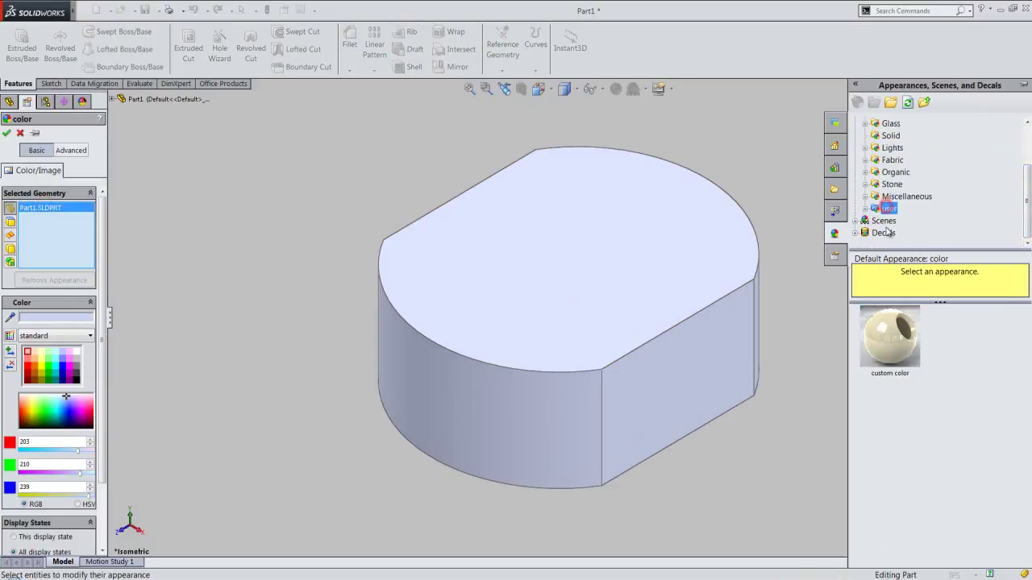
{"action": "left_click", "coordinate": [886, 331]}
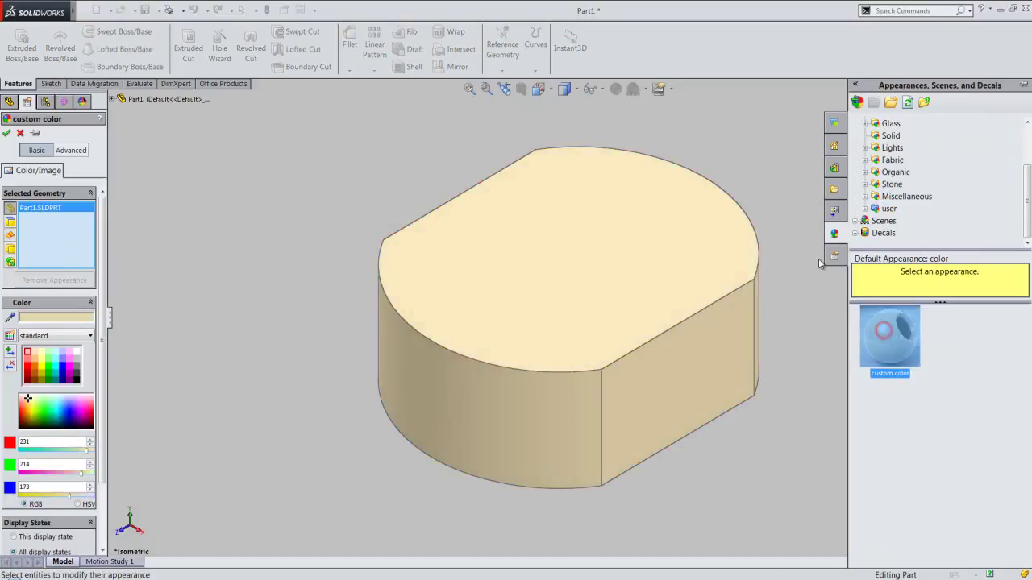
{"action": "left_click", "coordinate": [7, 134]}
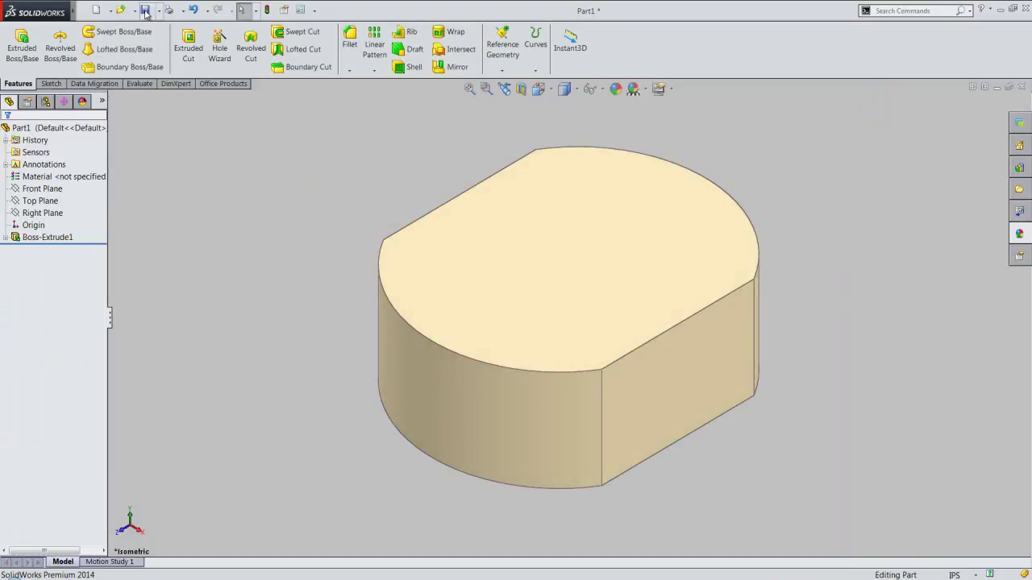
Step: Save the part as Part1 in the Nose Pliers folder
{"action": "left_click", "coordinate": [146, 11]}
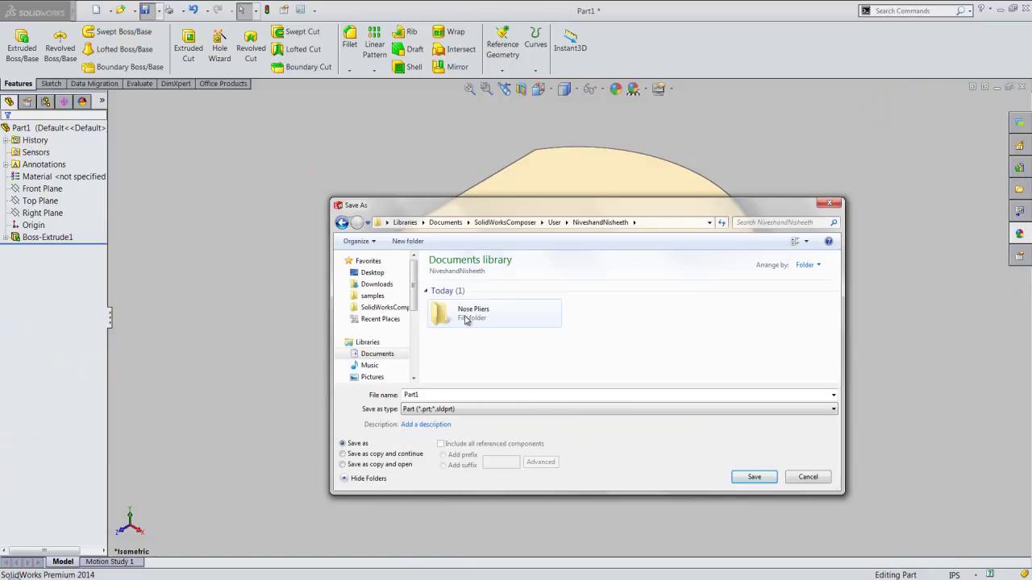
{"action": "double_click", "coordinate": [466, 318]}
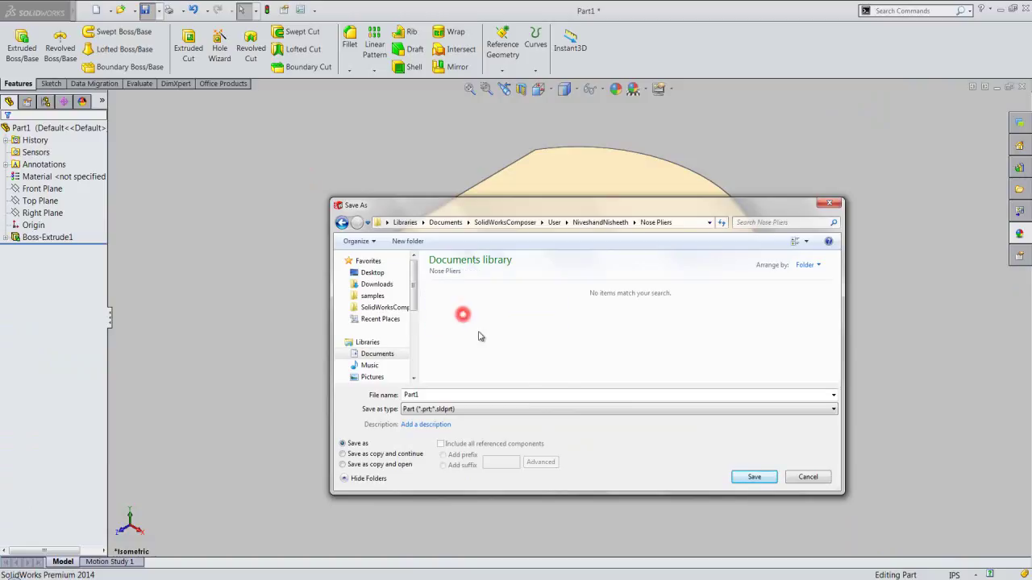
{"action": "left_click", "coordinate": [761, 478]}
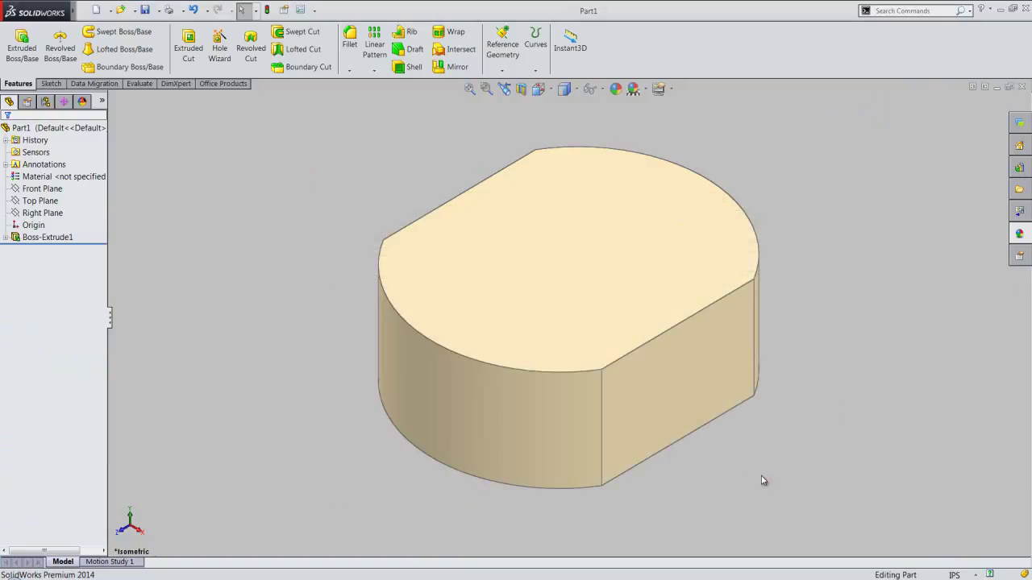
Step: Cut the small circle Through All in the reversed direction, creating Cut-Extrude1
{"action": "left_click", "coordinate": [710, 477]}
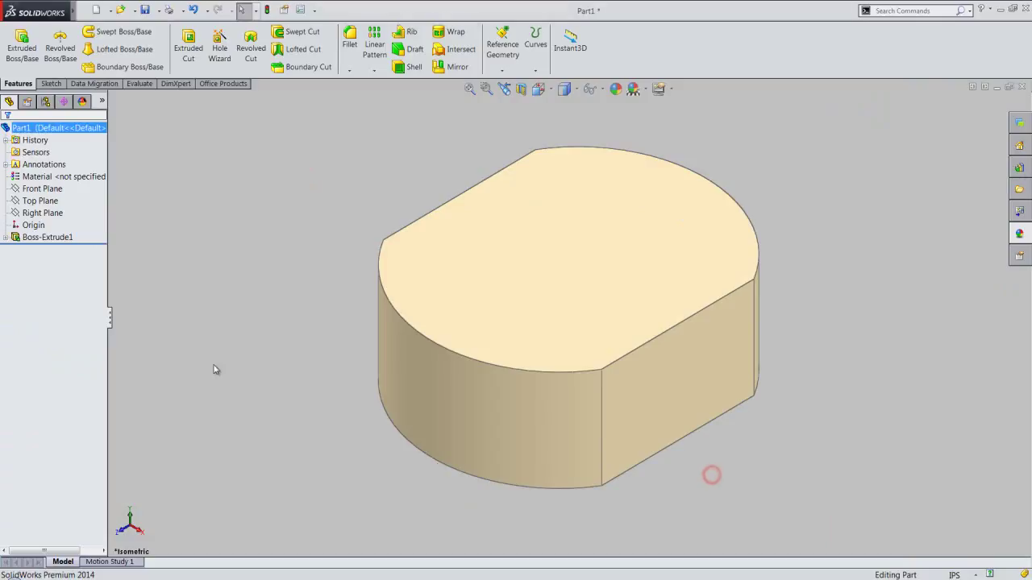
{"action": "left_click", "coordinate": [6, 238]}
{"action": "left_click", "coordinate": [45, 249]}
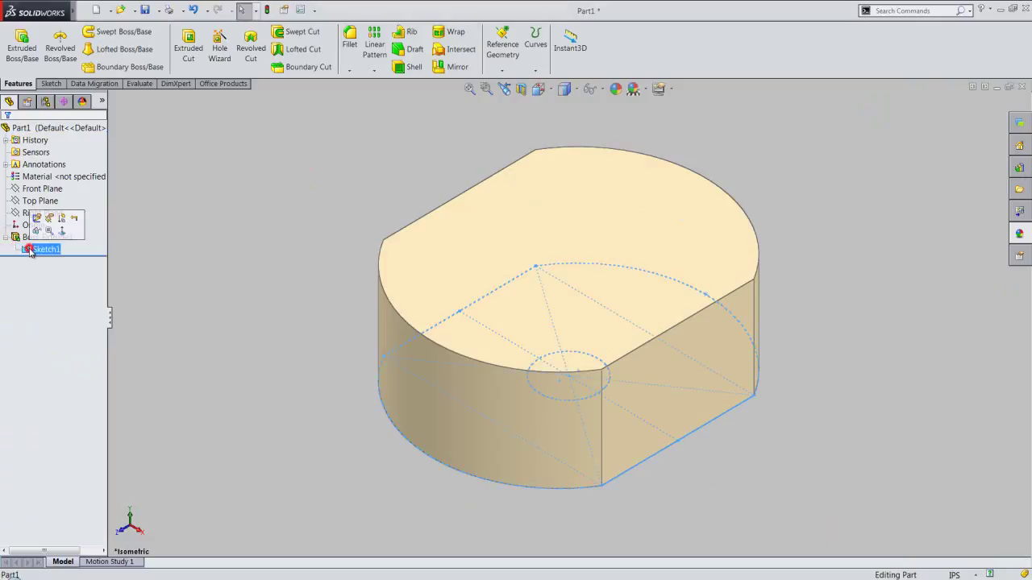
{"action": "left_click", "coordinate": [201, 244]}
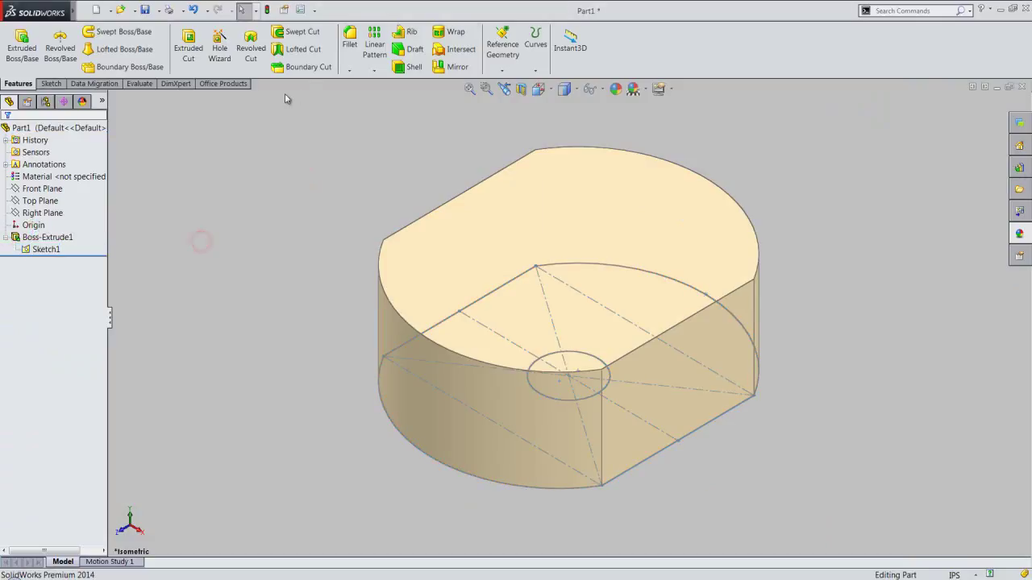
{"action": "left_click", "coordinate": [188, 50]}
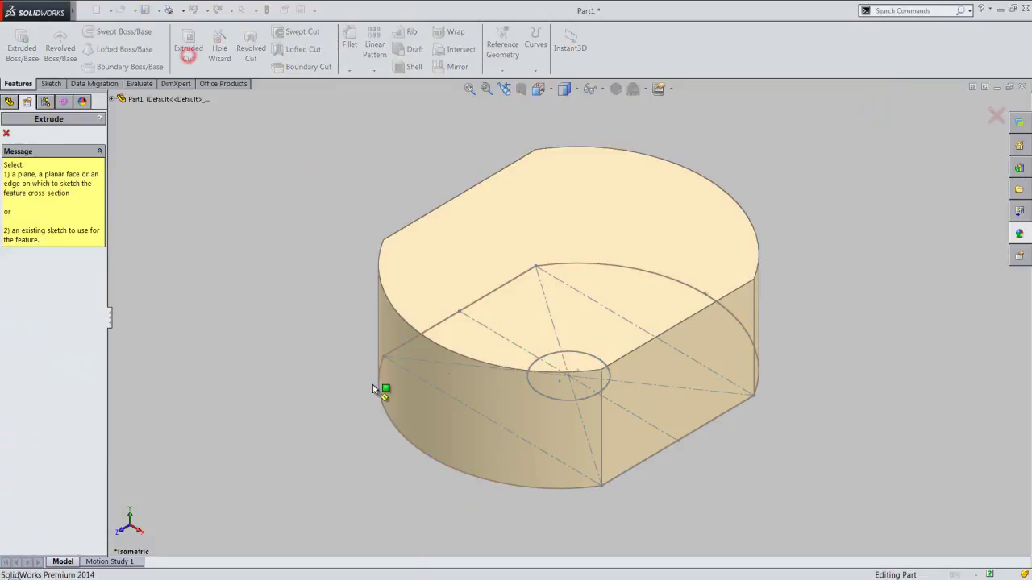
{"action": "left_click", "coordinate": [551, 357]}
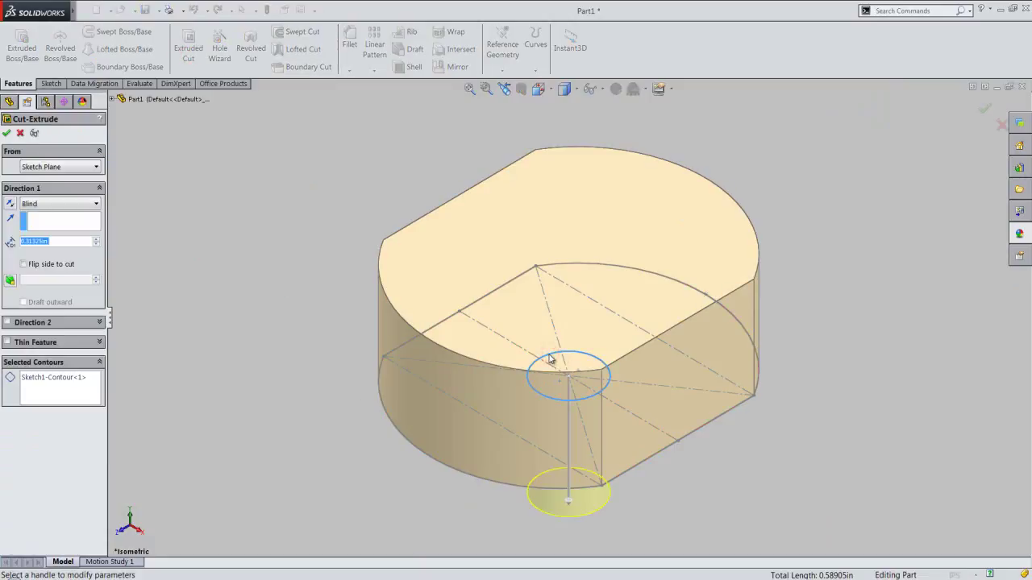
{"action": "left_click", "coordinate": [79, 205]}
{"action": "left_click", "coordinate": [49, 218]}
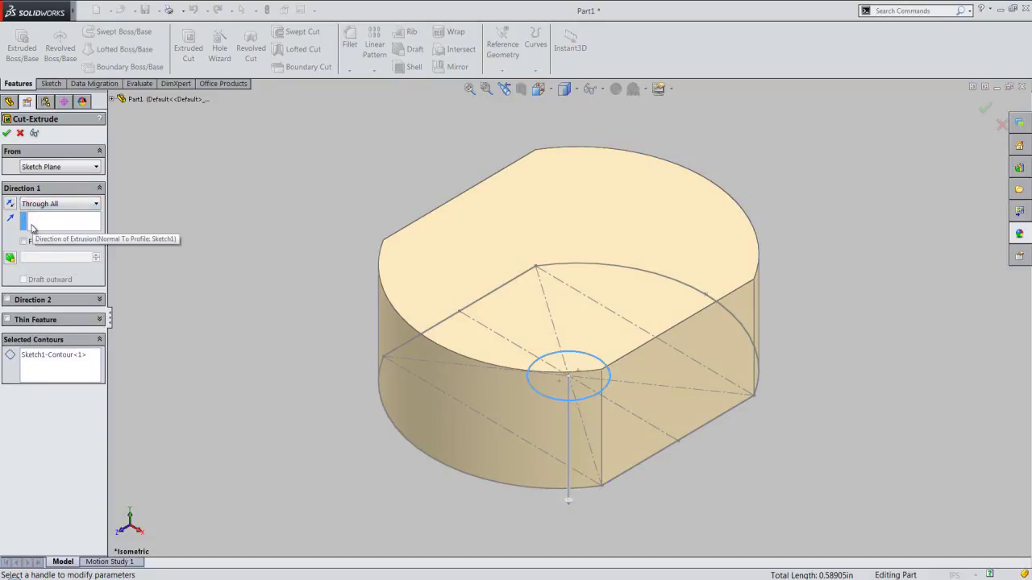
{"action": "left_click", "coordinate": [9, 205]}
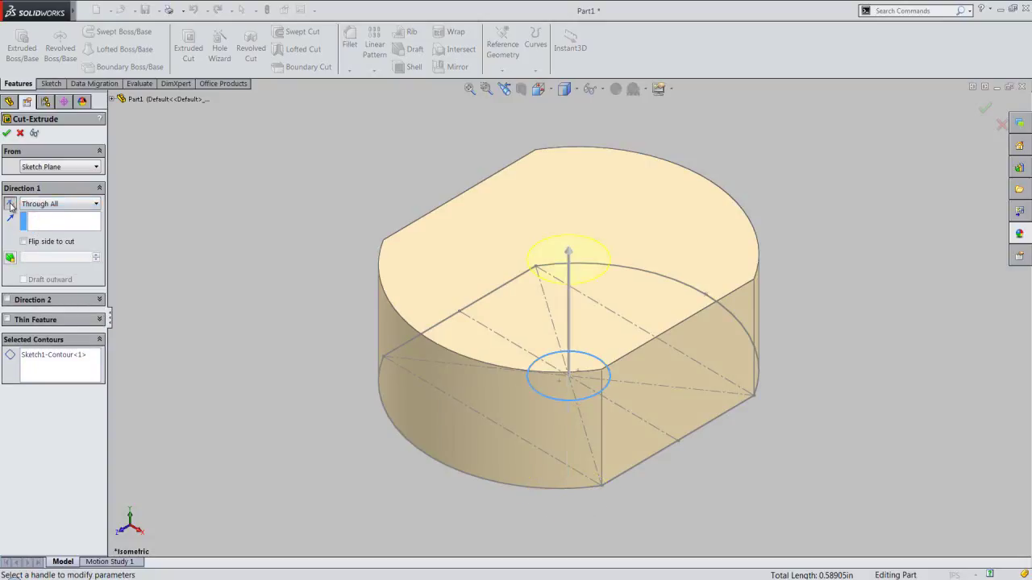
{"action": "left_click", "coordinate": [6, 132]}
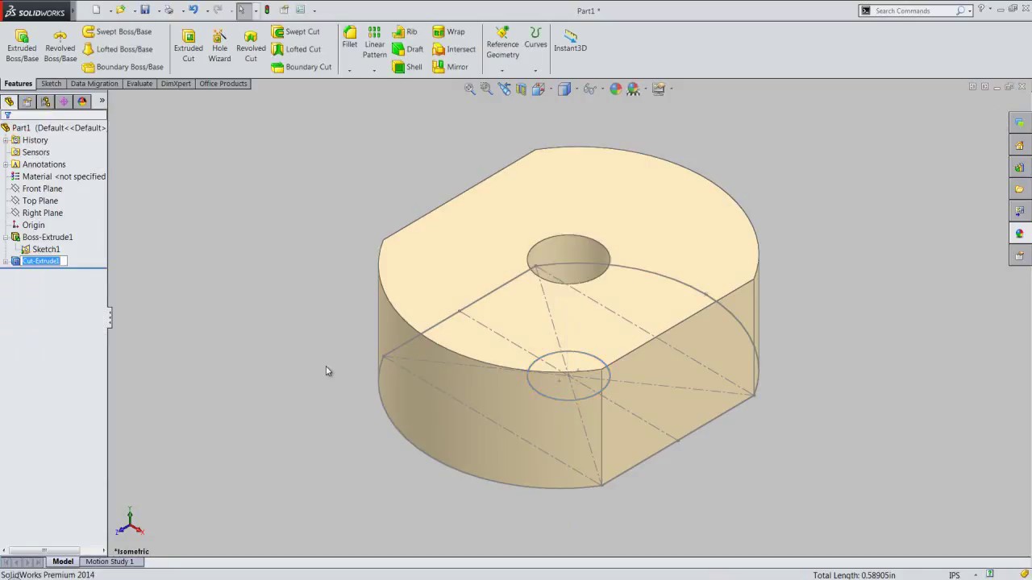
Step: Hide Sketch1, check the hole from below, save Part1 and collapse the feature tree
{"action": "left_click", "coordinate": [46, 249]}
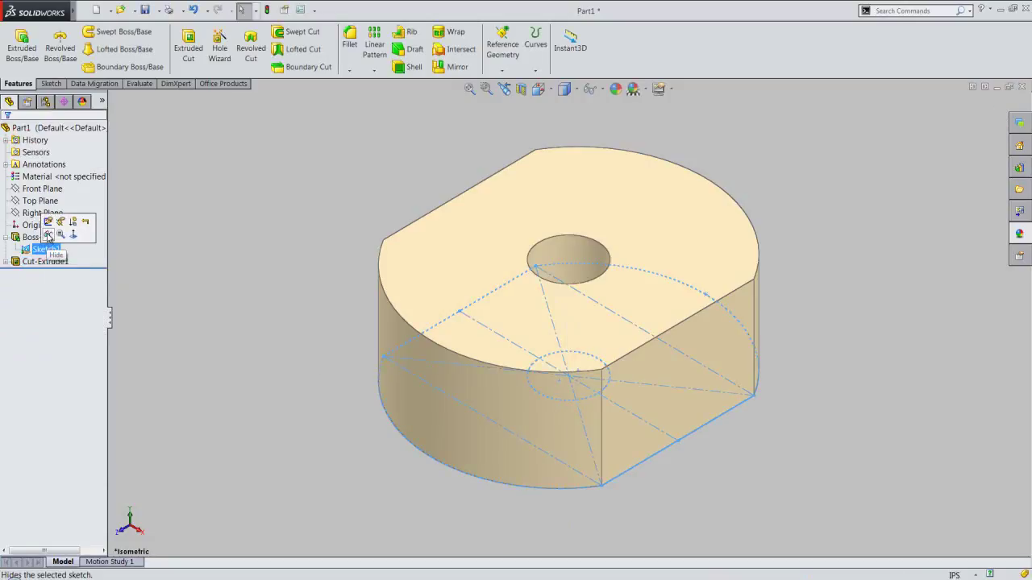
{"action": "left_click", "coordinate": [46, 230]}
{"action": "mouse_move", "coordinate": [521, 431]}
{"action": "middle_mouse_down"}
{"action": "mouse_move", "coordinate": [516, 270]}
{"action": "mouse_move", "coordinate": [437, 548]}
{"action": "middle_mouse_up"}
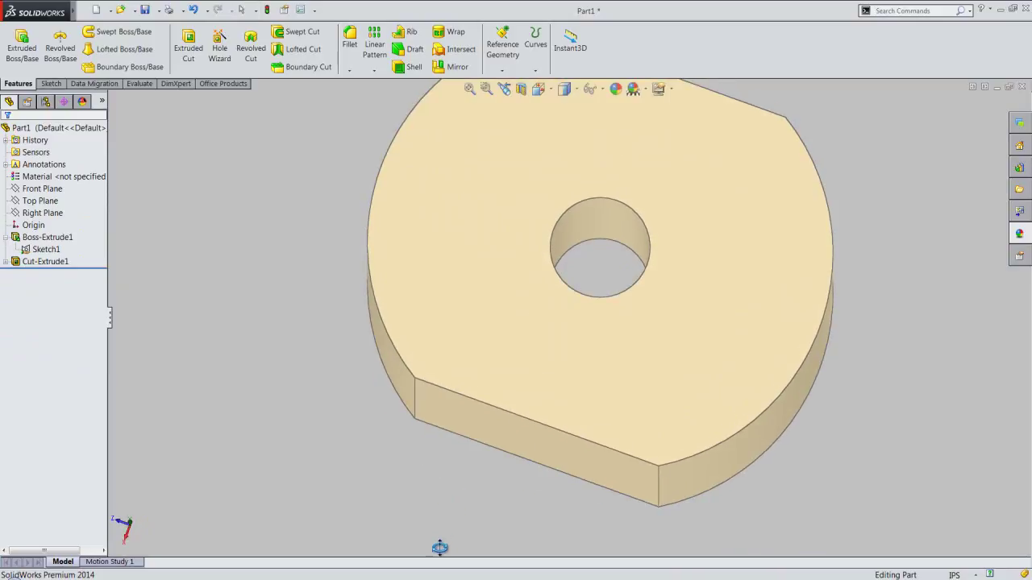
{"action": "left_click", "coordinate": [505, 89]}
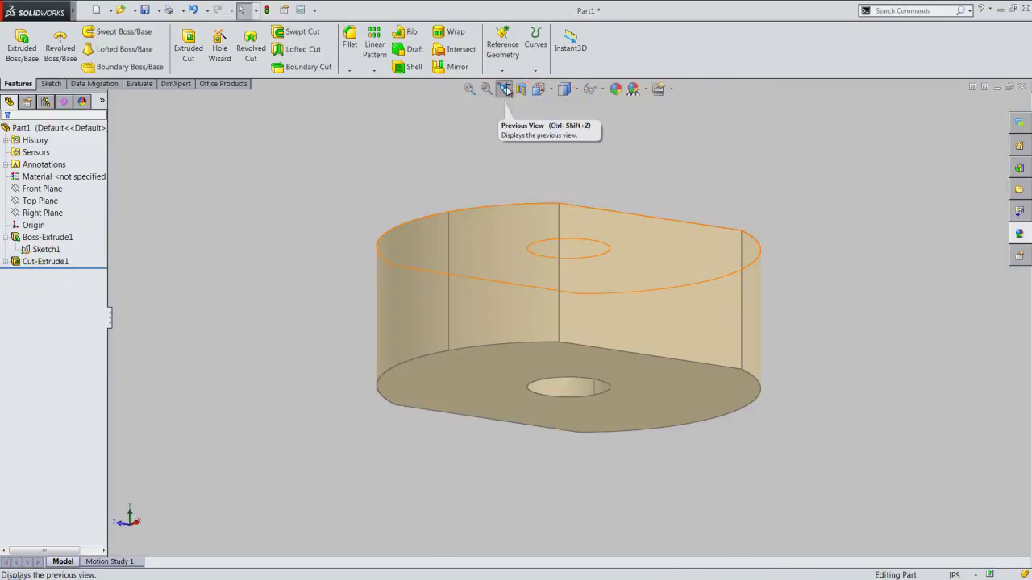
{"action": "left_click", "coordinate": [505, 89]}
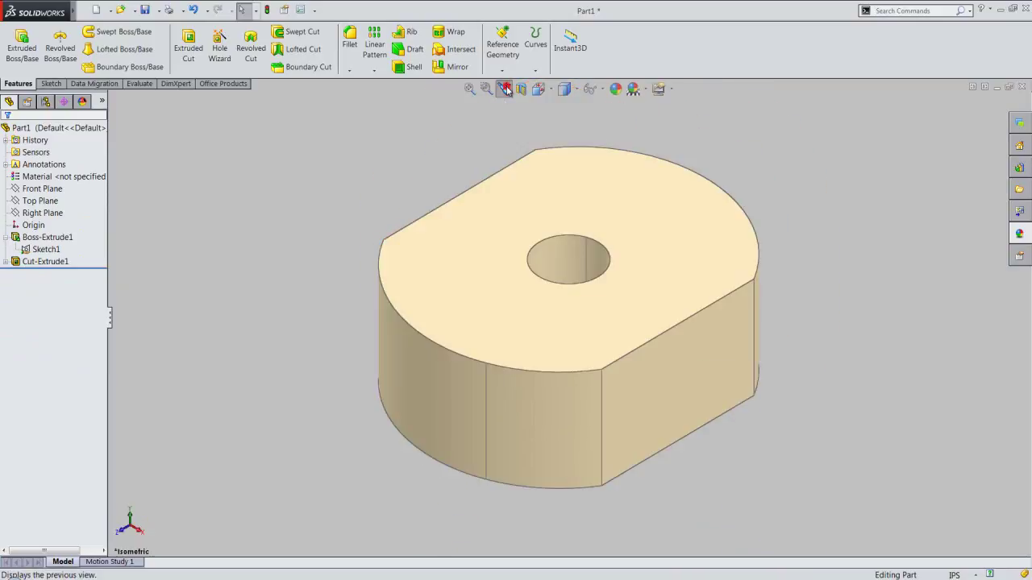
{"action": "left_click", "coordinate": [145, 10]}
{"action": "right_click", "coordinate": [98, 212]}
{"action": "left_click", "coordinate": [129, 219]}
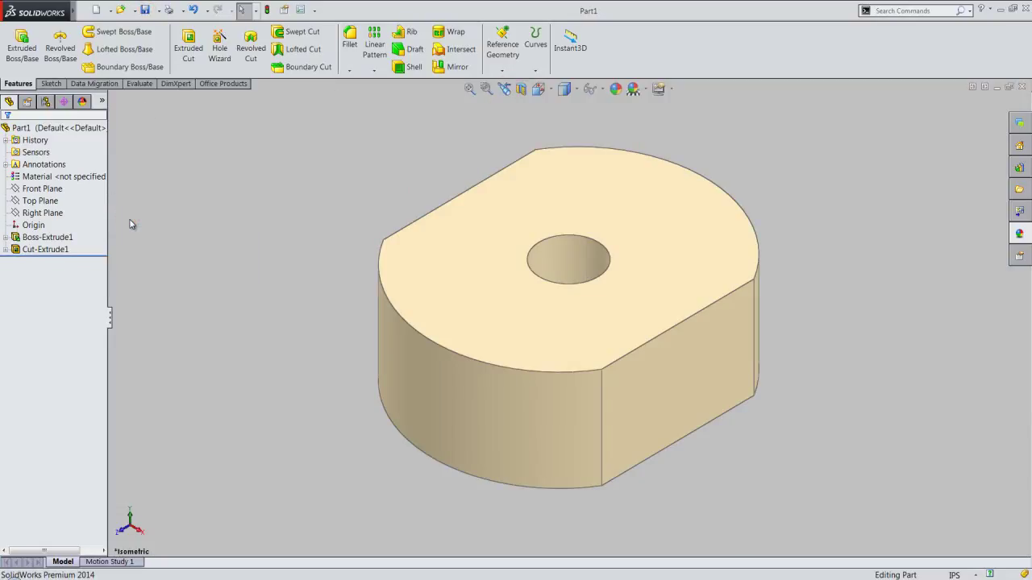
Step: Open a new sketch on the plate's top face and view it face-on
{"action": "left_click", "coordinate": [514, 203]}
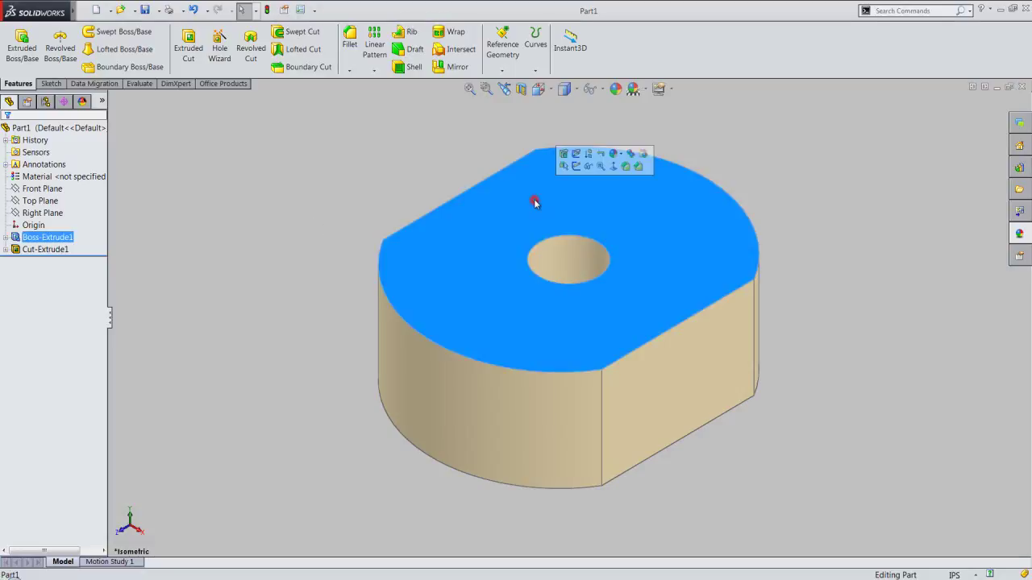
{"action": "left_click", "coordinate": [575, 167]}
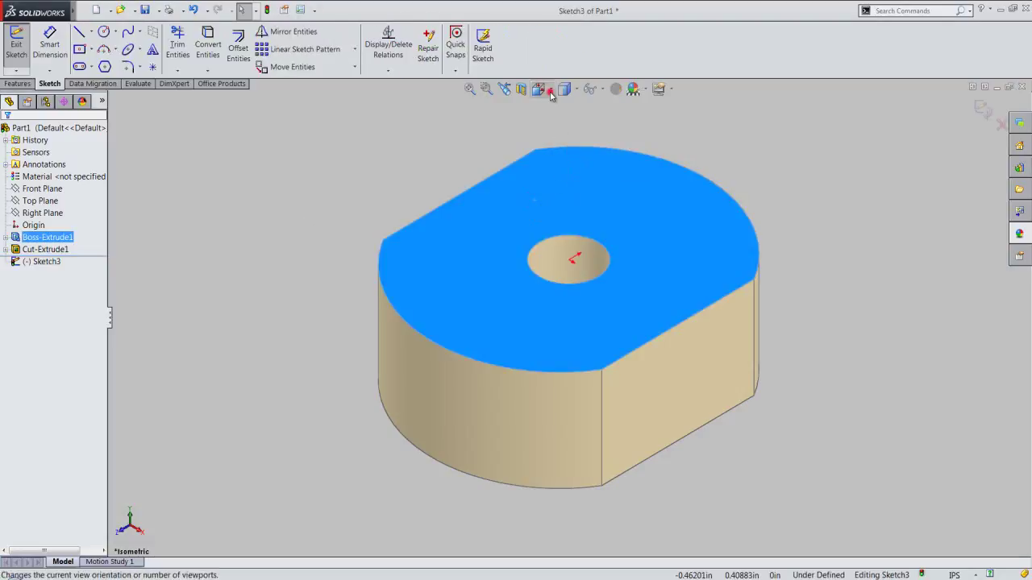
{"action": "left_click", "coordinate": [540, 89]}
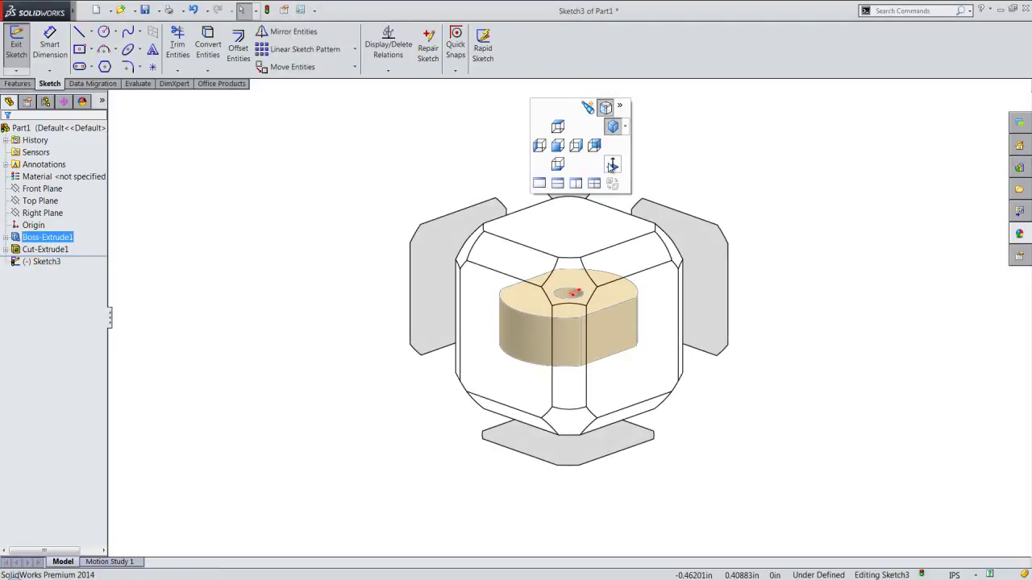
{"action": "left_click", "coordinate": [611, 165]}
{"action": "left_click", "coordinate": [762, 305]}
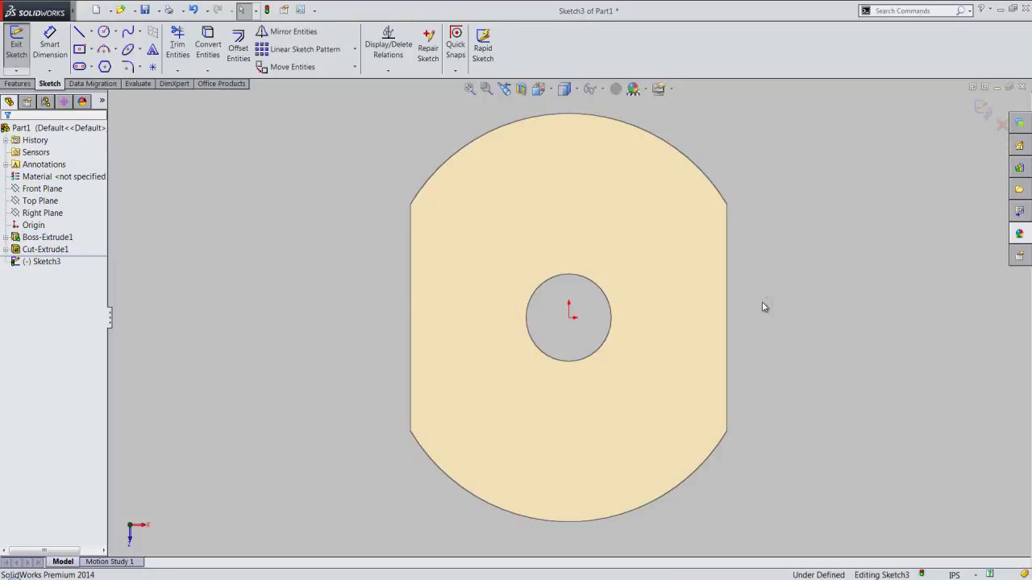
Step: Undo the last change, reselect the top face and start Offset Entities
{"action": "key", "text": "ctrl+z"}
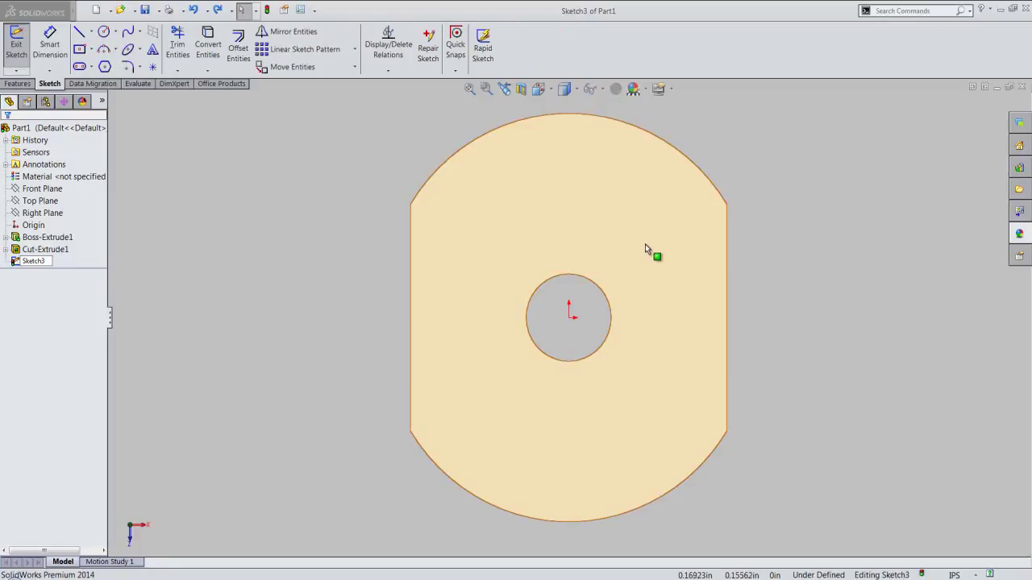
{"action": "left_click", "coordinate": [643, 241]}
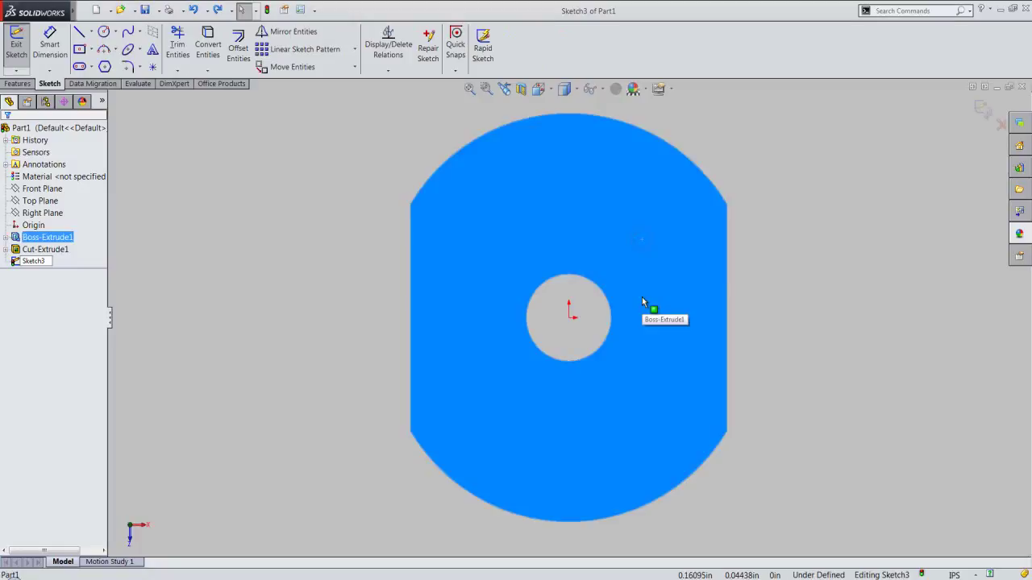
{"action": "left_click", "coordinate": [238, 45]}
Step: Create a reversed 0.00391 in offset of the outline and mark it For construction
{"action": "left_click", "coordinate": [25, 198]}
{"action": "type", "text": ".00391"}
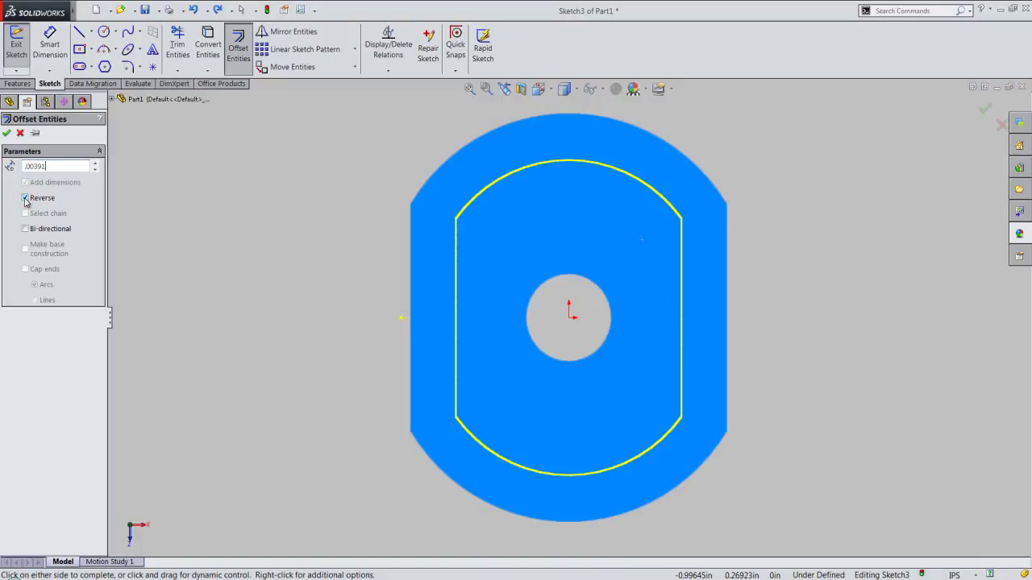
{"action": "key", "text": "Return"}
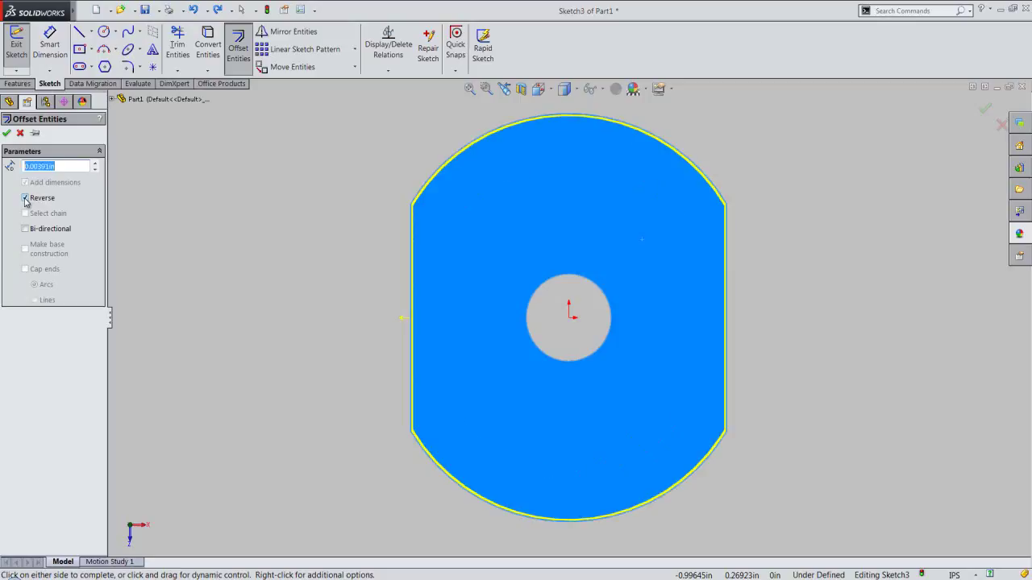
{"action": "key", "text": "Return"}
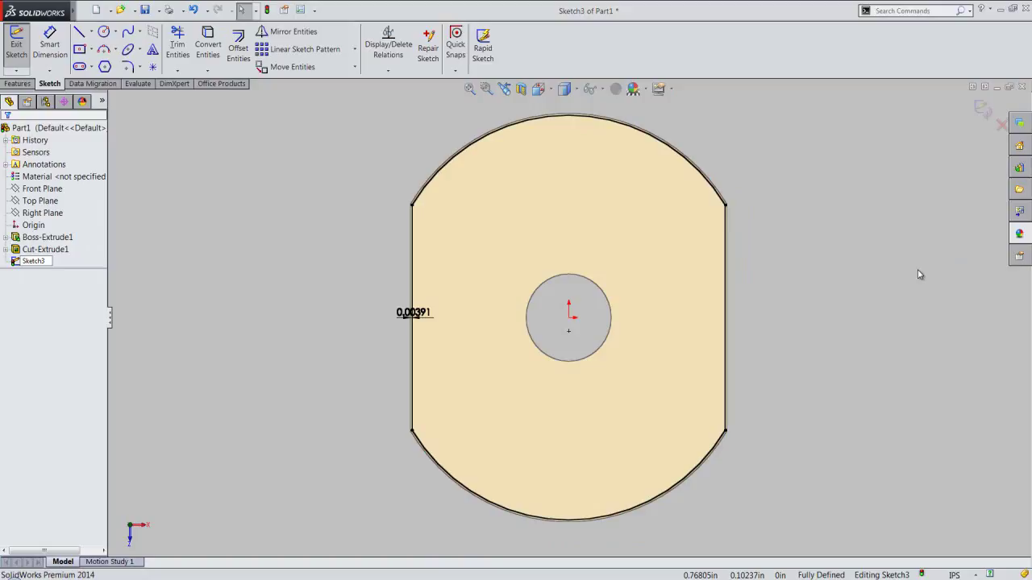
{"action": "mouse_move", "coordinate": [327, 99]}
{"action": "left_mouse_down"}
{"action": "mouse_move", "coordinate": [798, 497]}
{"action": "mouse_move", "coordinate": [795, 528]}
{"action": "left_mouse_up"}
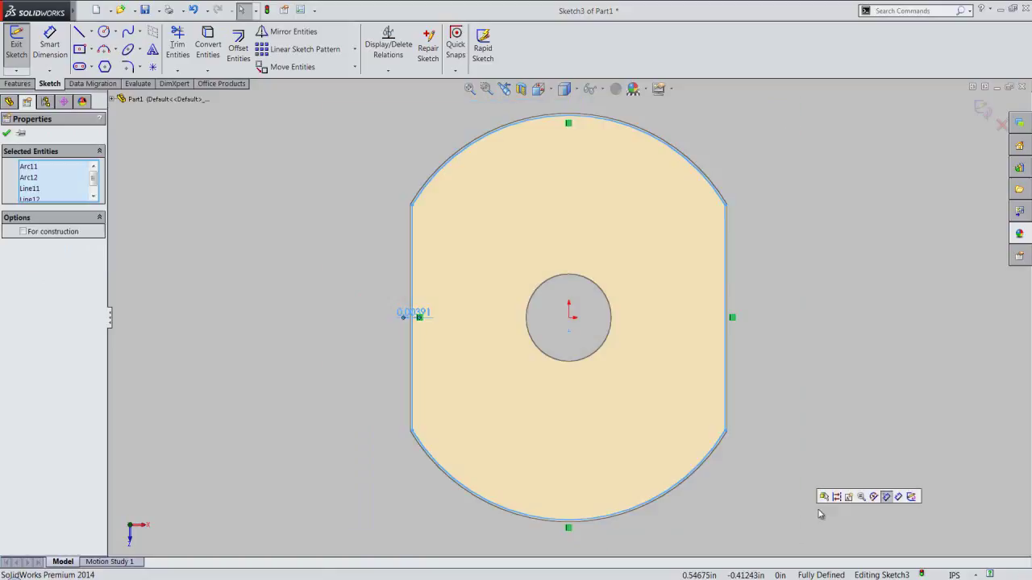
{"action": "left_click", "coordinate": [837, 498]}
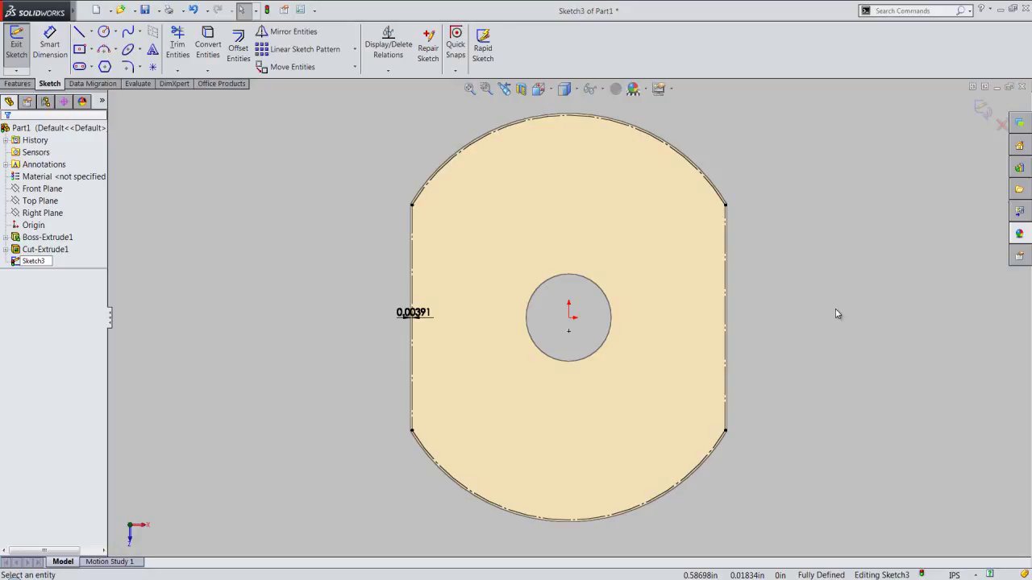
Step: Draw a vertical centerline from the top arc's midpoint to the bottom arc's midpoint
{"action": "right_click", "coordinate": [836, 313]}
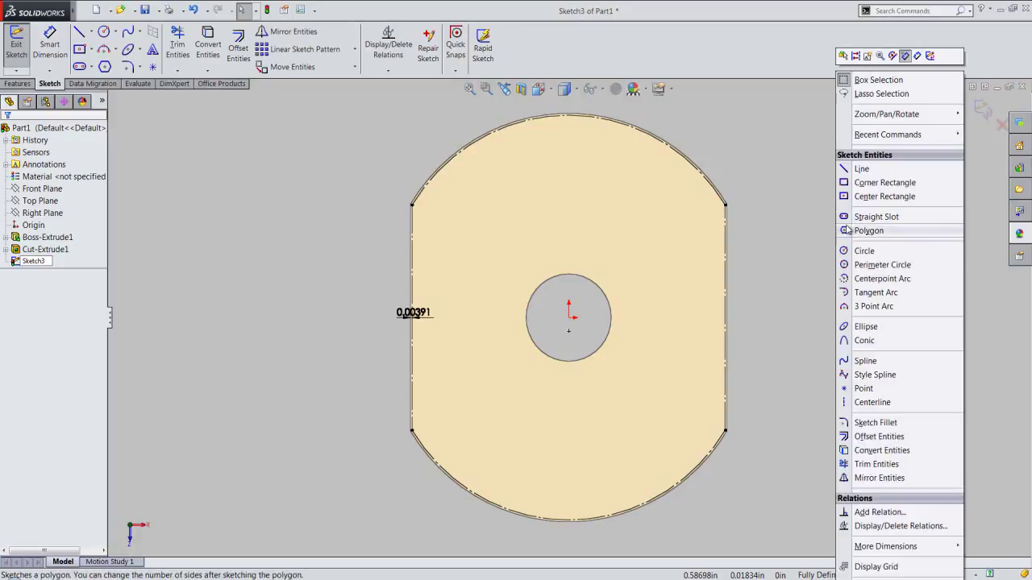
{"action": "left_click", "coordinate": [863, 401]}
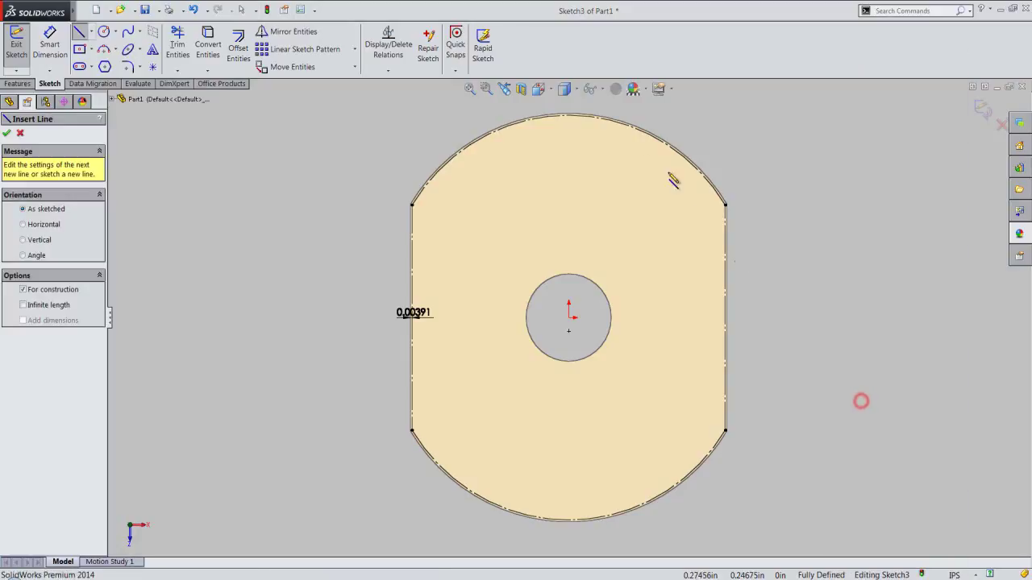
{"action": "left_click", "coordinate": [569, 101]}
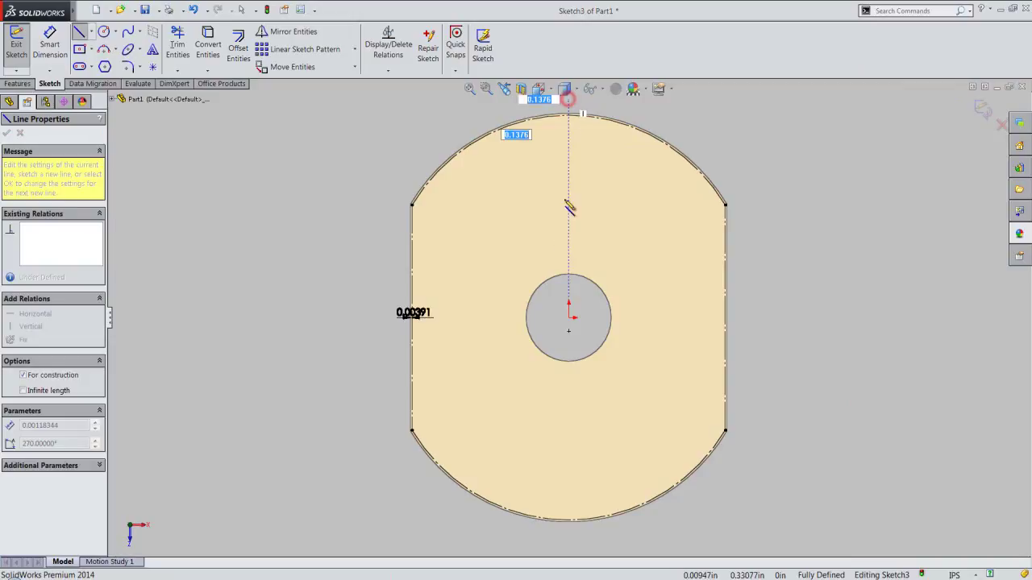
{"action": "left_click", "coordinate": [569, 541]}
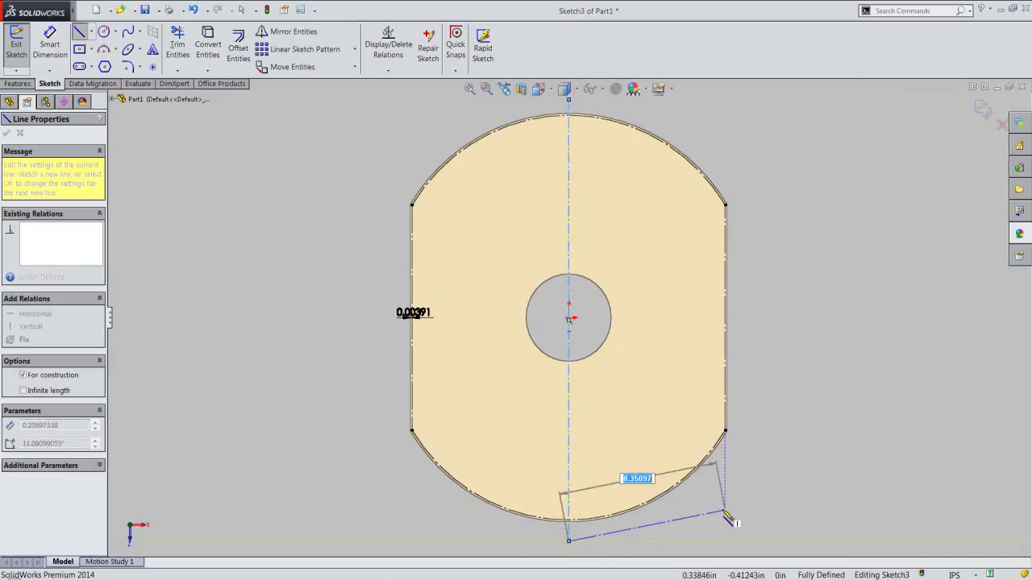
{"action": "double_click", "coordinate": [720, 516]}
{"action": "right_click", "coordinate": [814, 207]}
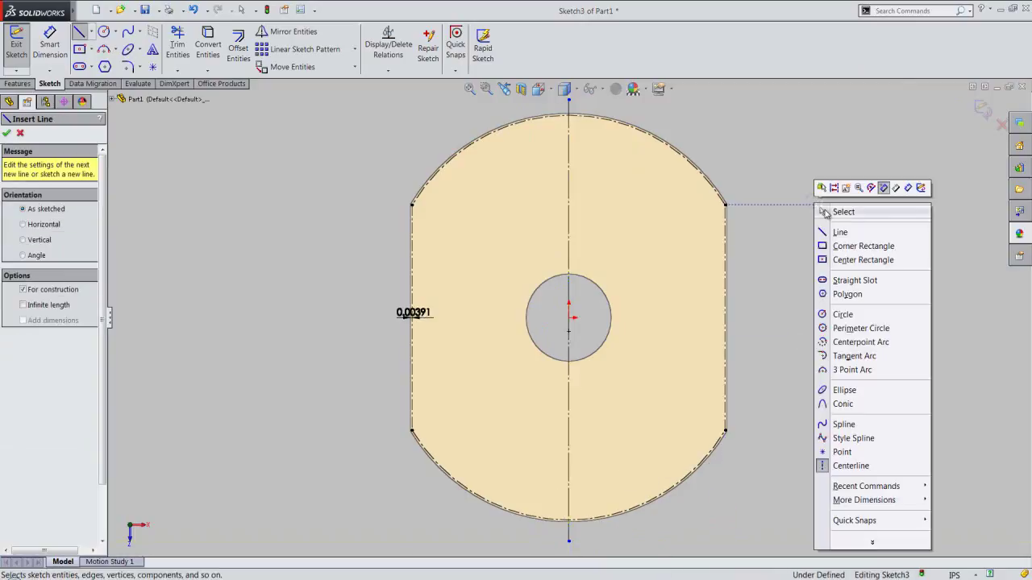
{"action": "left_click", "coordinate": [825, 211]}
{"action": "scroll", "coordinate": [486, 145], "scroll_direction": "down", "scroll_amount": 2}
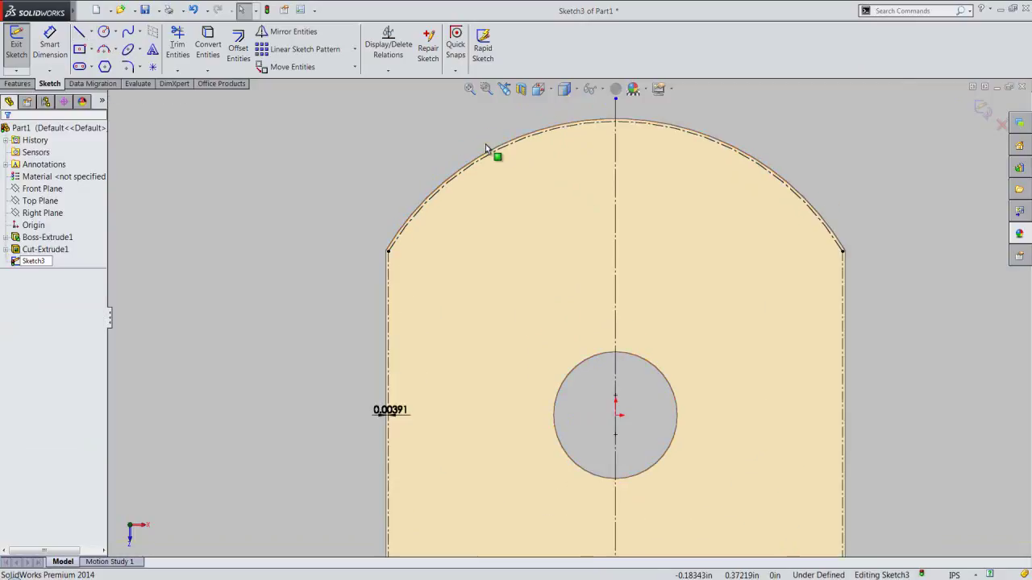
{"action": "scroll", "coordinate": [486, 145], "scroll_direction": "down", "scroll_amount": 1}
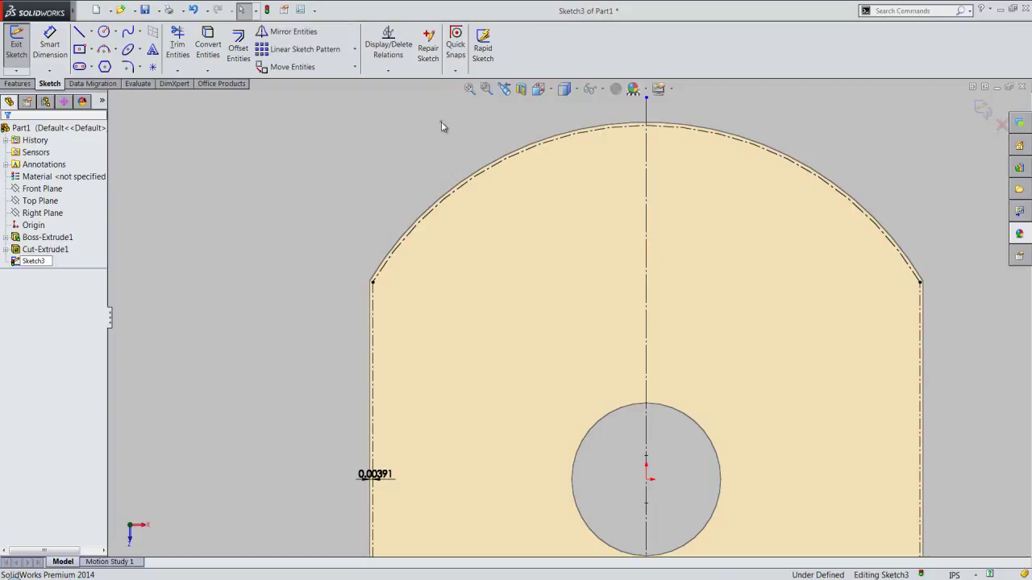
Step: Draw a short horizontal line ending at the plate's upper-left arc corner
{"action": "right_click", "coordinate": [442, 126]}
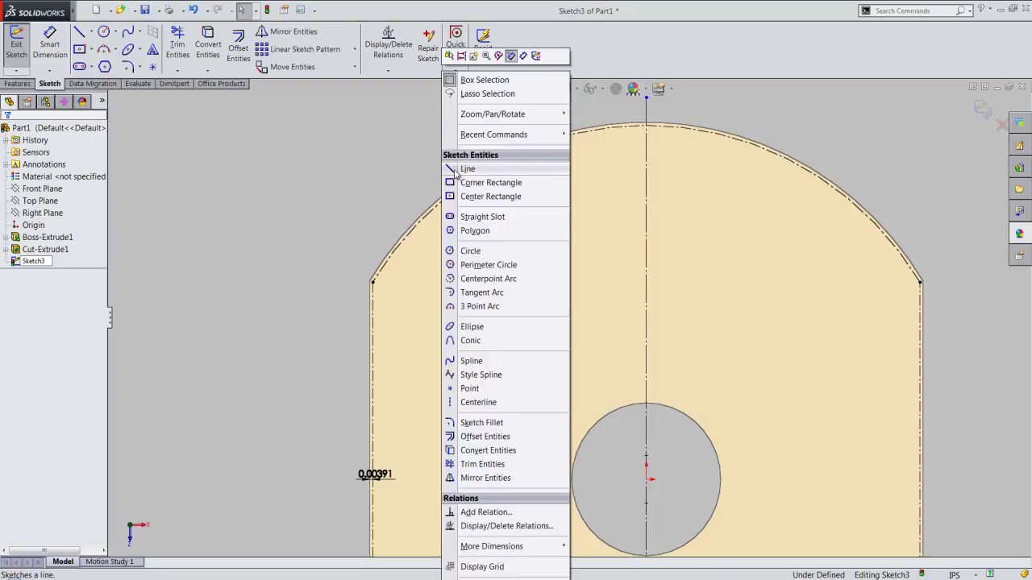
{"action": "left_click", "coordinate": [458, 171]}
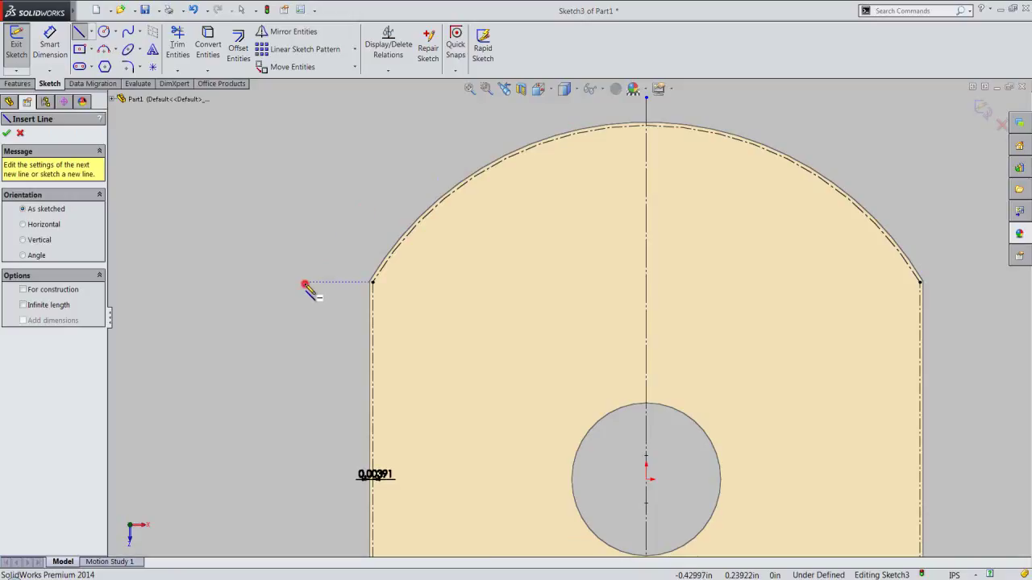
{"action": "left_click_drag", "start_coordinate": [306, 283], "coordinate": [372, 281]}
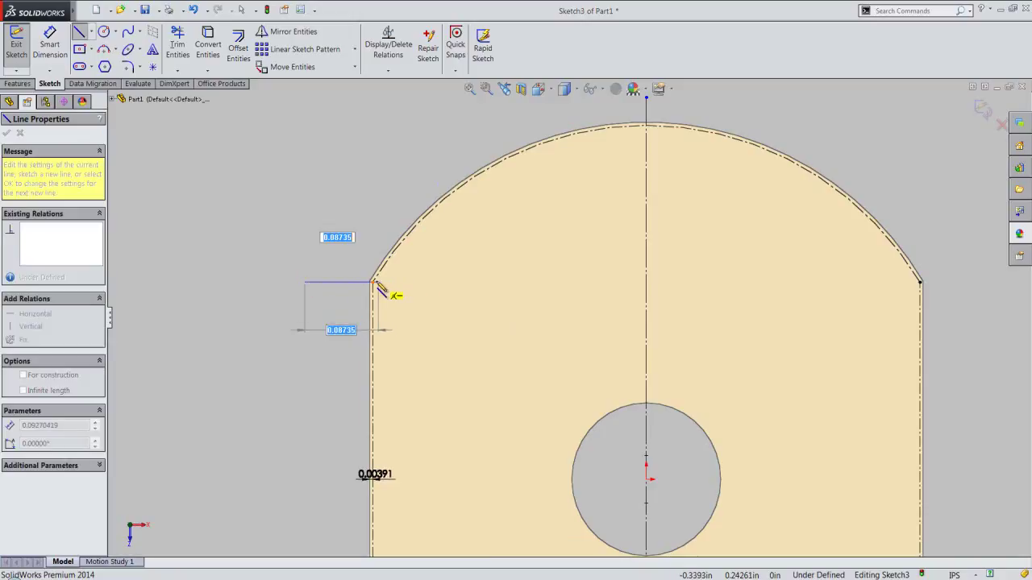
{"action": "key", "text": "Return"}
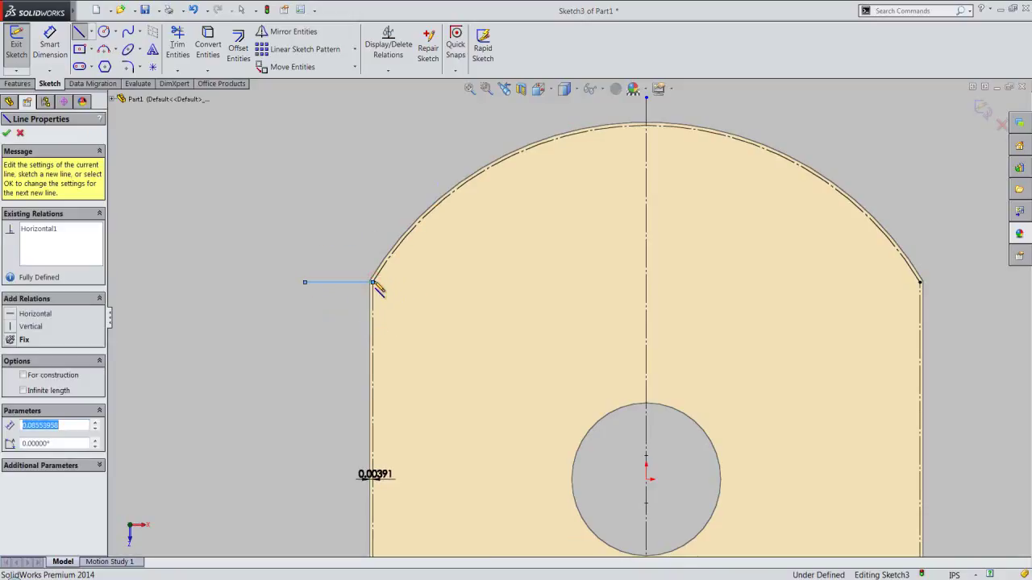
{"action": "double_click", "coordinate": [387, 200]}
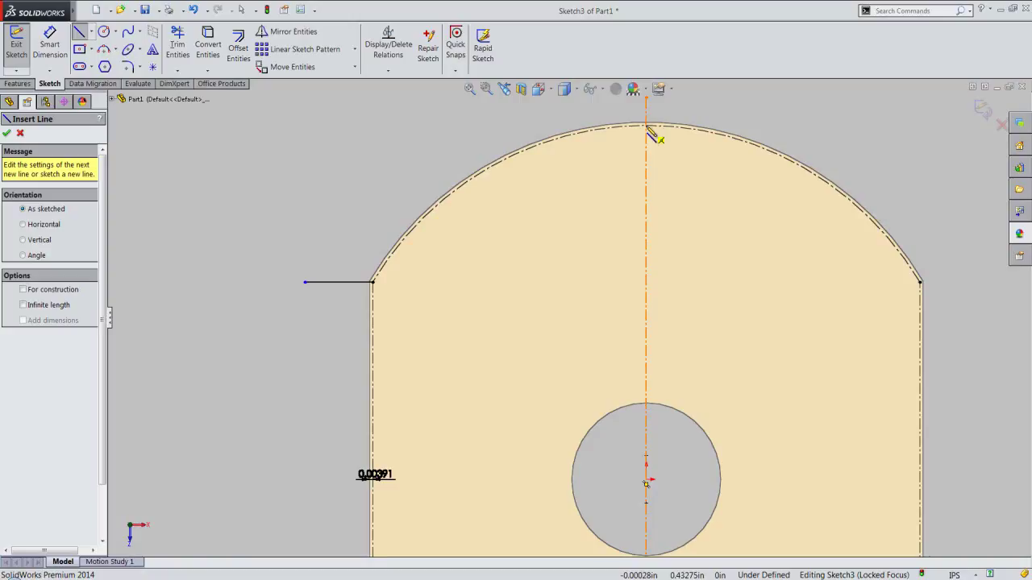
Step: Add a short vertical above the centerline top, then horizontal and vertical lines joining it to the corner line
{"action": "left_click", "coordinate": [646, 125]}
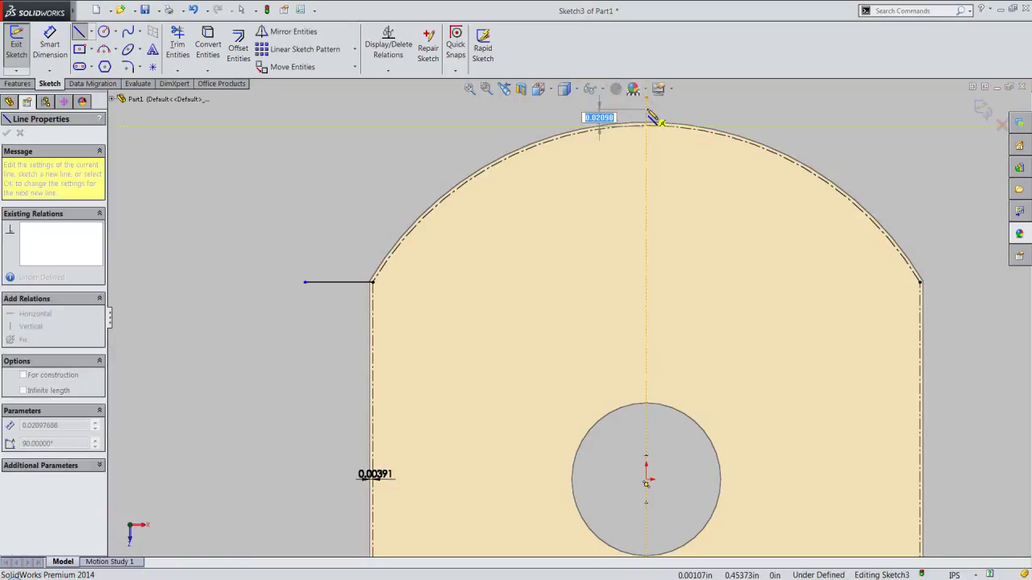
{"action": "left_click", "coordinate": [649, 115]}
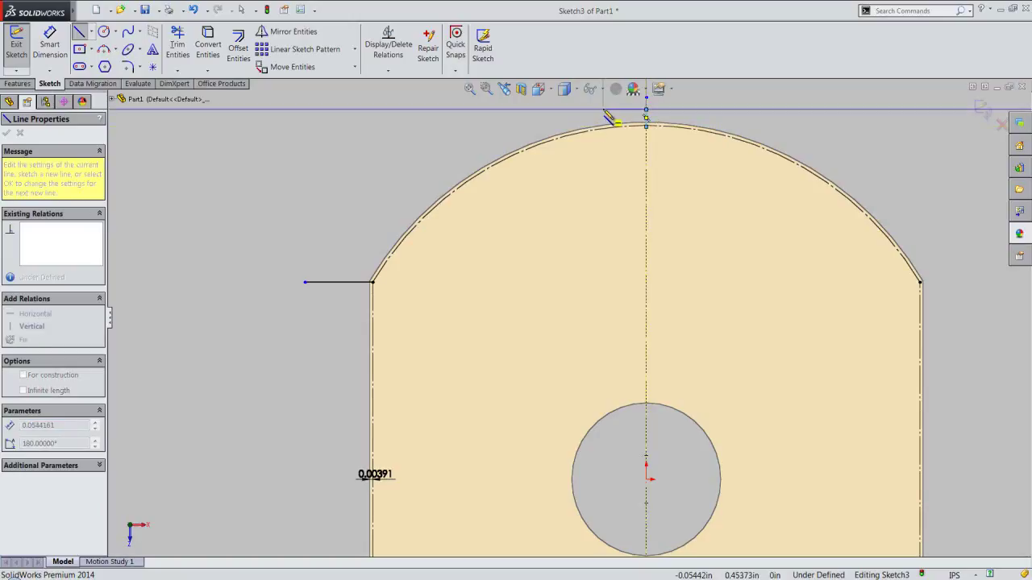
{"action": "key", "text": "Escape"}
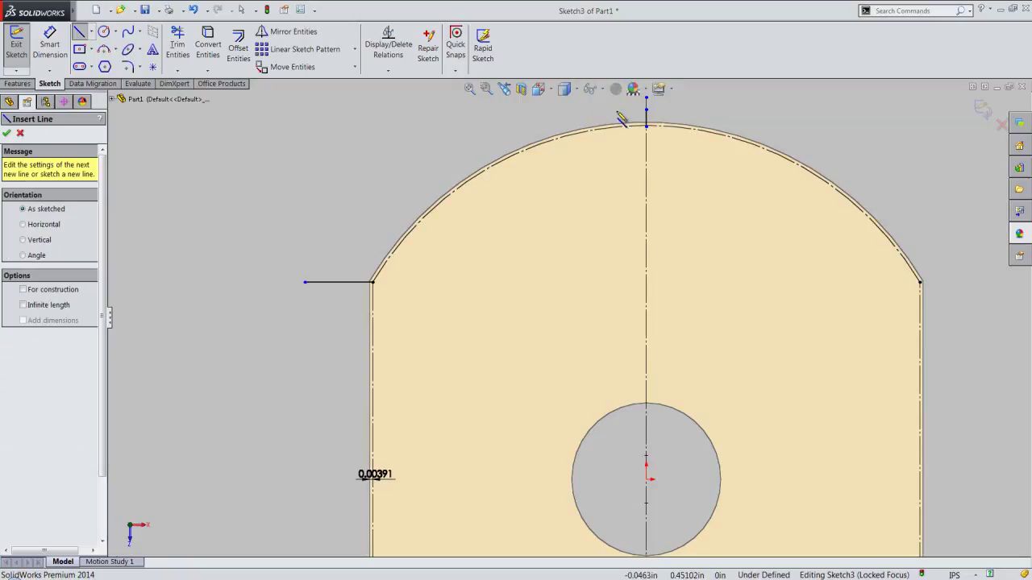
{"action": "left_click", "coordinate": [646, 123]}
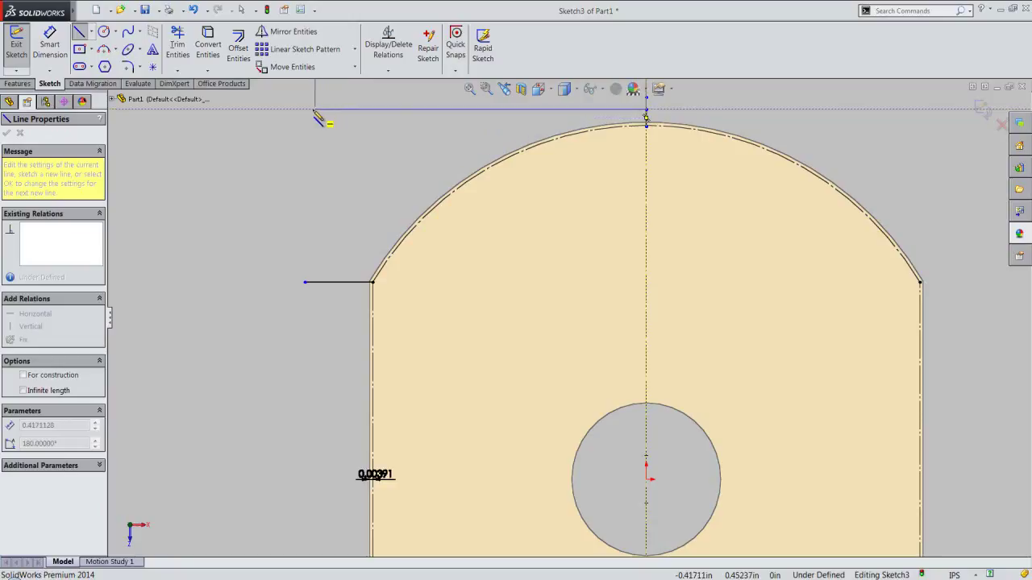
{"action": "left_click", "coordinate": [305, 110]}
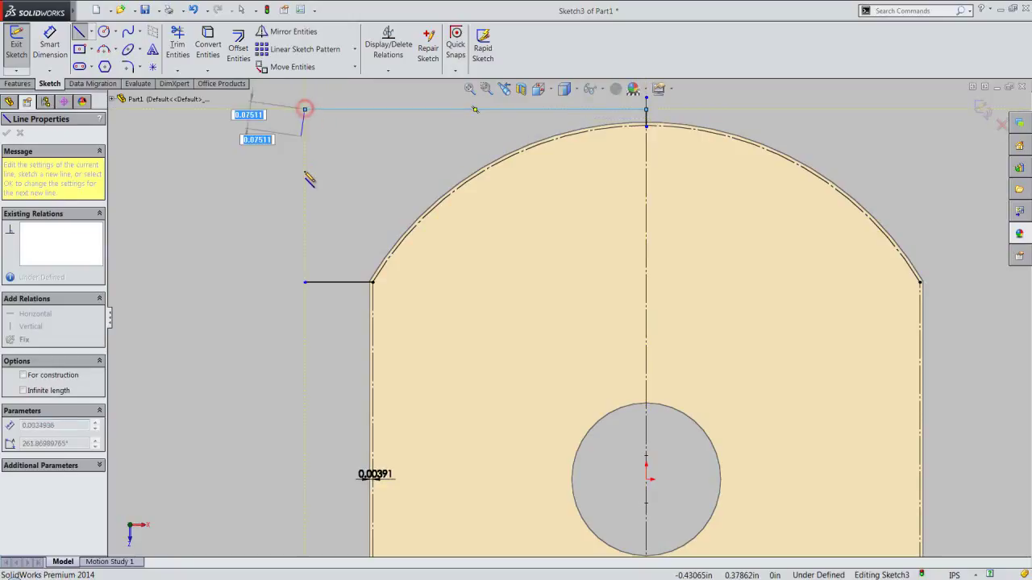
{"action": "left_click", "coordinate": [305, 282]}
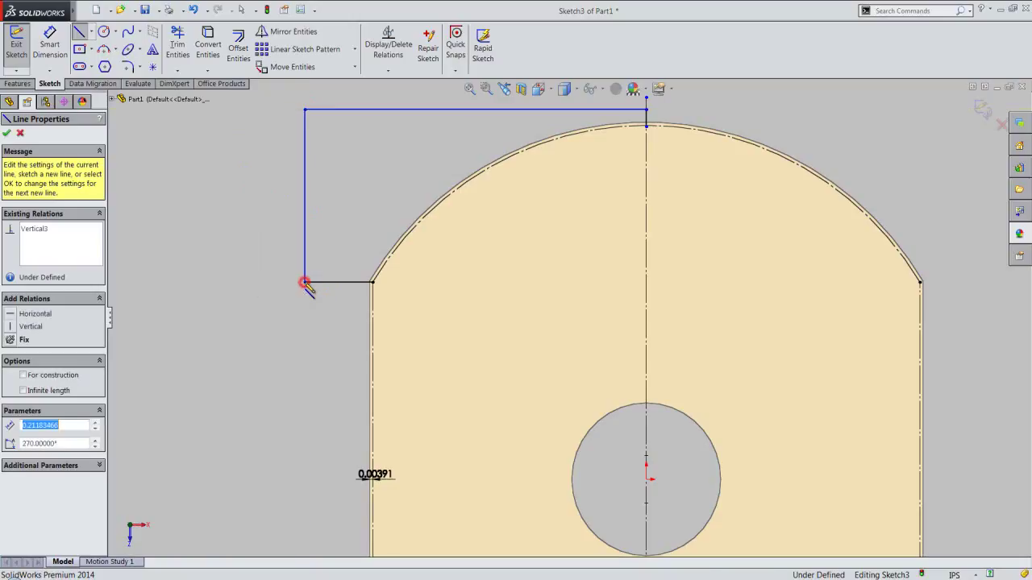
{"action": "right_click", "coordinate": [374, 210]}
{"action": "left_click", "coordinate": [387, 210]}
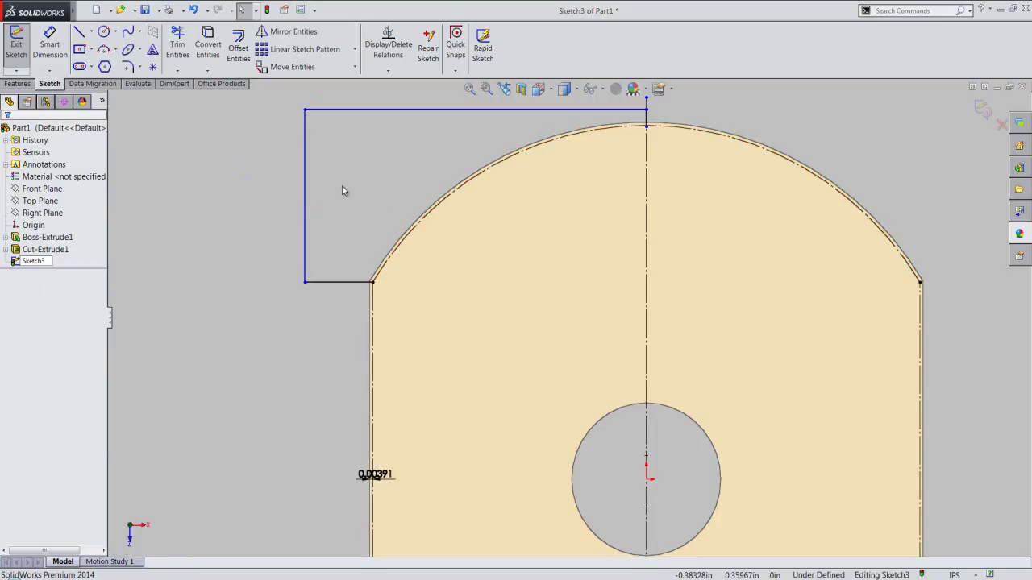
Step: Draw a centre-point arc centred on the centerline, starting at the upper-left plate corner
{"action": "left_click", "coordinate": [117, 50]}
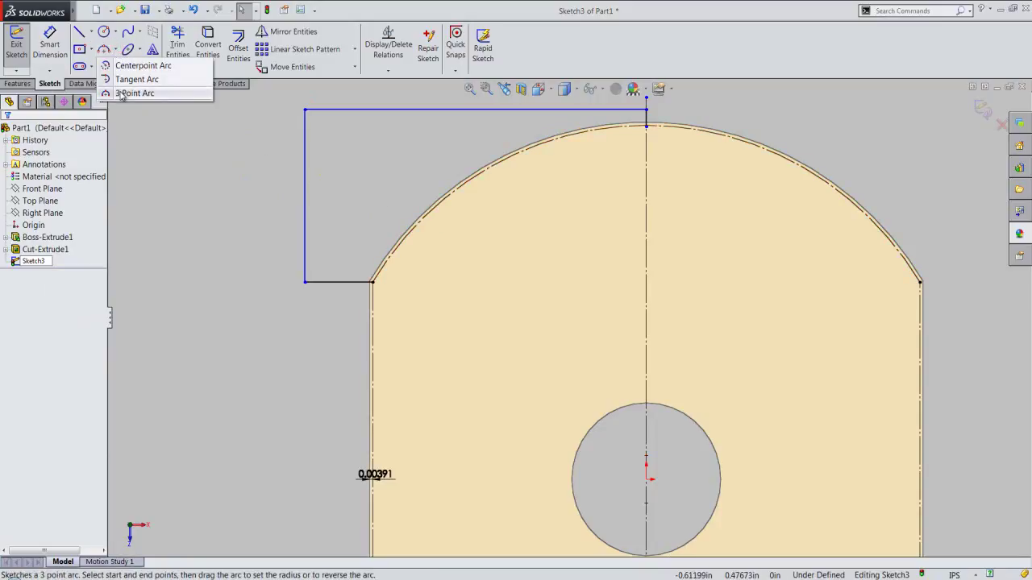
{"action": "left_click", "coordinate": [133, 66]}
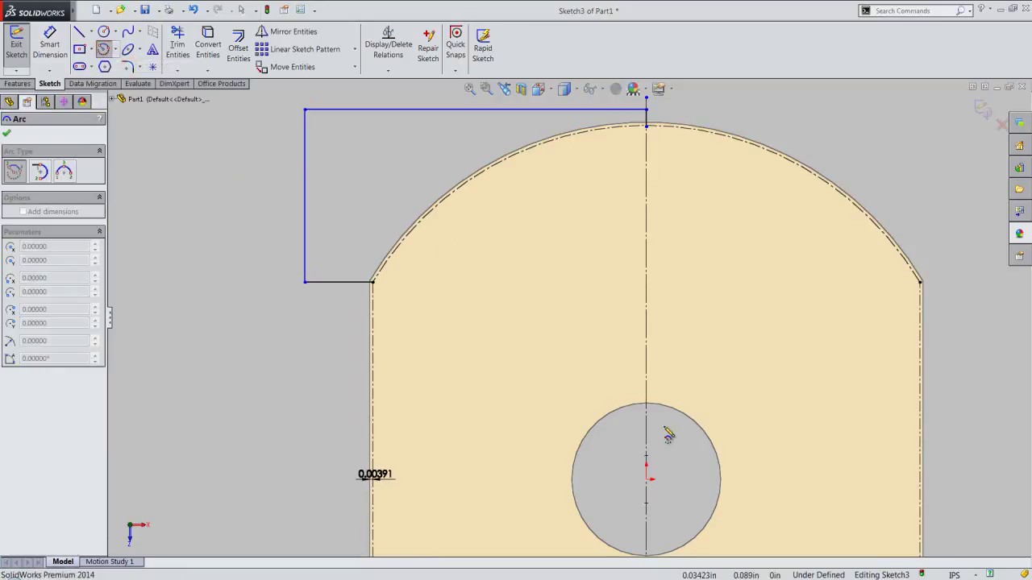
{"action": "left_click", "coordinate": [646, 452]}
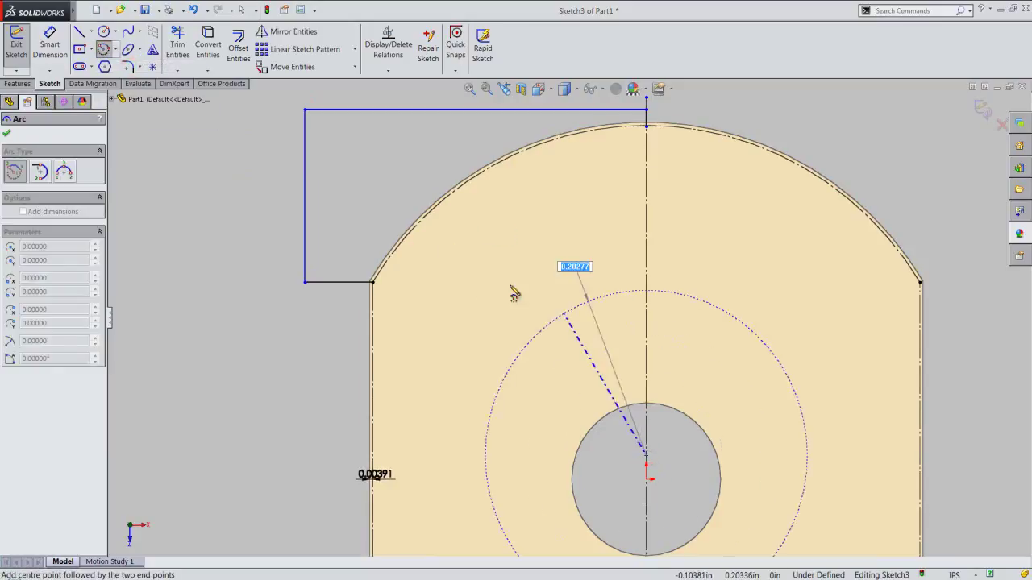
{"action": "left_click", "coordinate": [373, 283]}
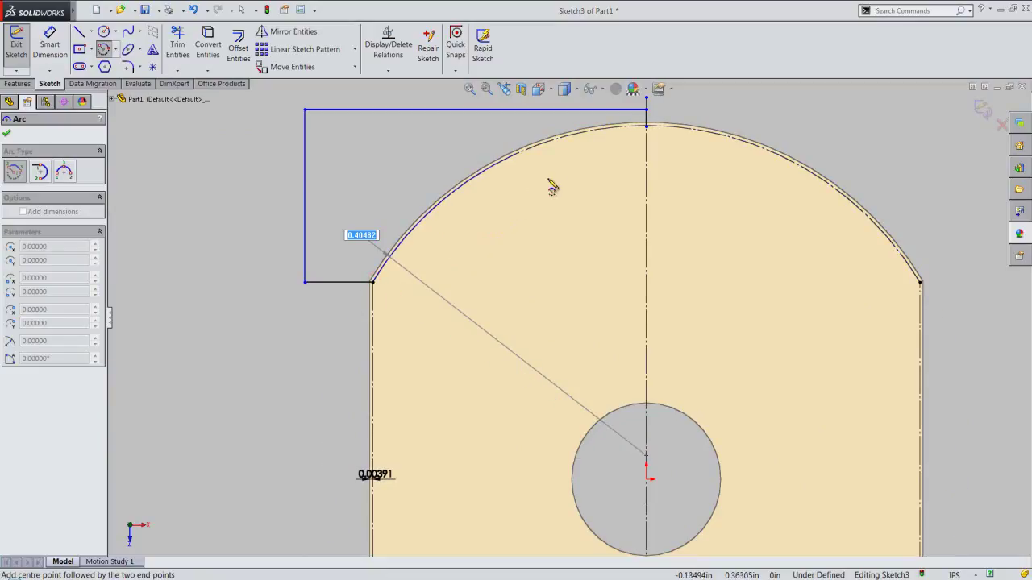
{"action": "left_click", "coordinate": [587, 165]}
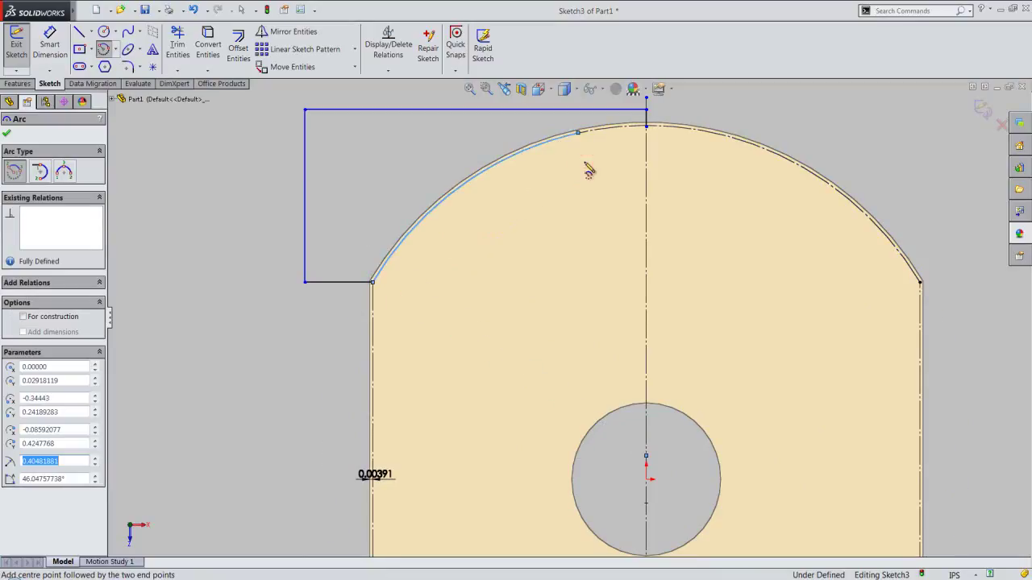
{"action": "right_click", "coordinate": [588, 169]}
{"action": "left_click", "coordinate": [593, 169]}
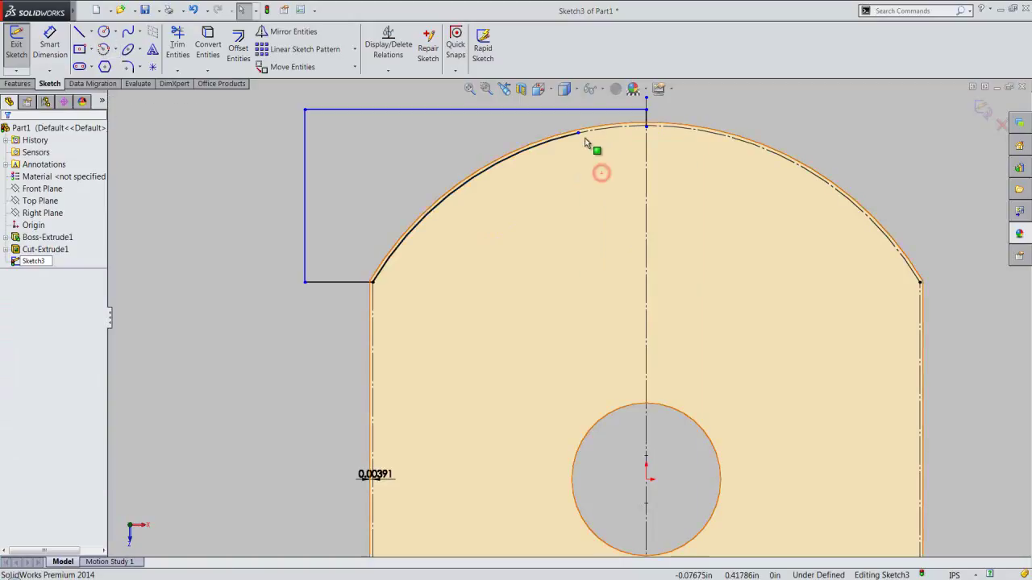
Step: Merge the arc's end with the centerline's top point and exit the sketch
{"action": "left_click_drag", "start_coordinate": [579, 132], "coordinate": [648, 128]}
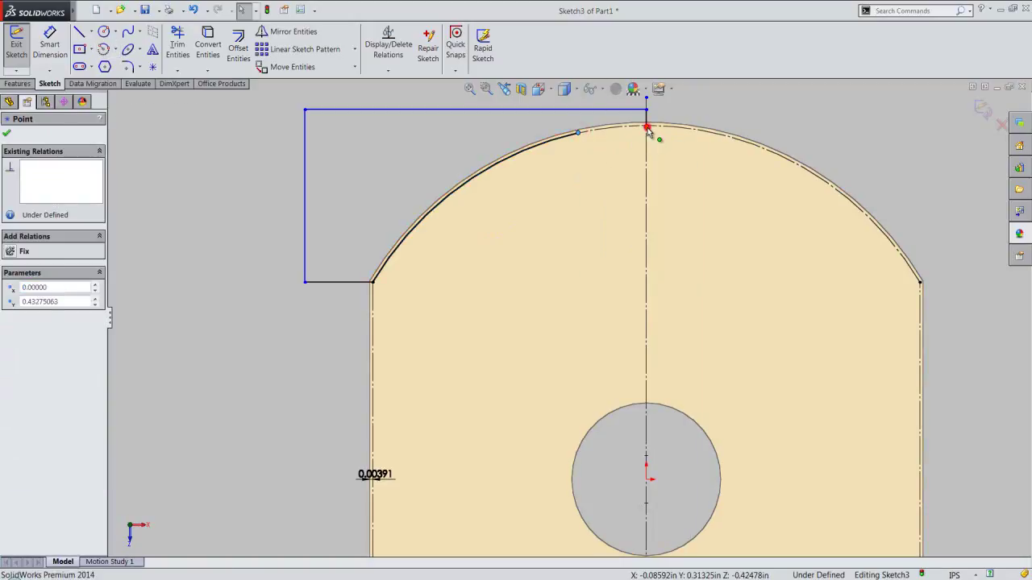
{"action": "left_click", "coordinate": [647, 127], "text": "ctrl"}
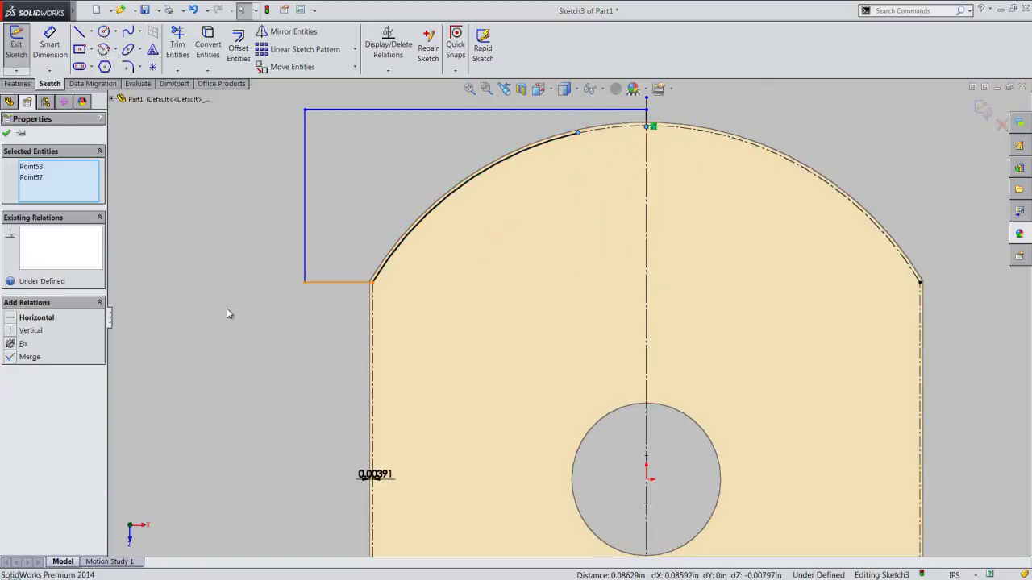
{"action": "left_click", "coordinate": [10, 357]}
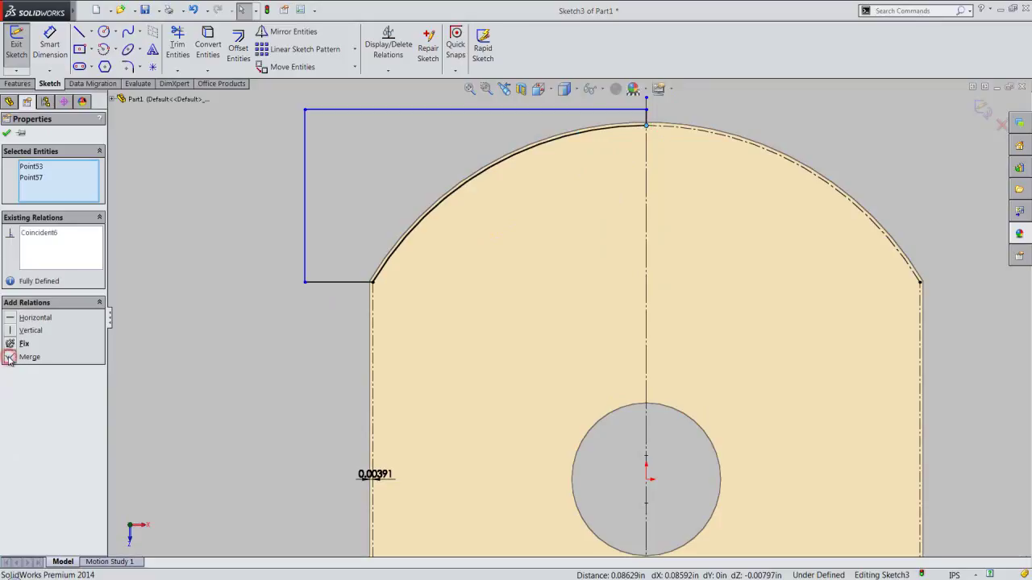
{"action": "left_click", "coordinate": [6, 134]}
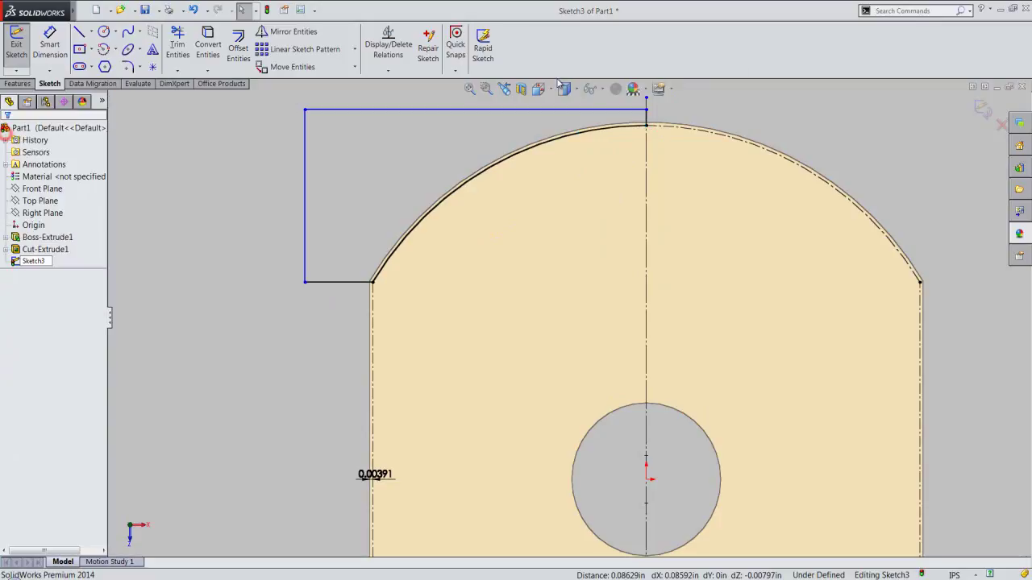
{"action": "left_click", "coordinate": [983, 109]}
Step: Cut-extrude Sketch3 to a Blind depth of 0.157 in, creating Cut-Extrude2
{"action": "left_click", "coordinate": [222, 54]}
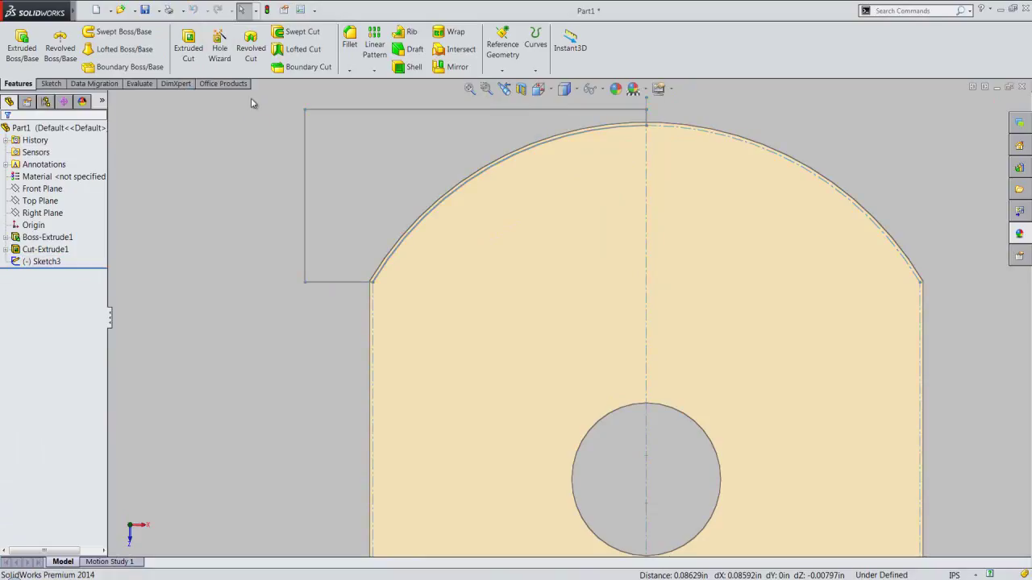
{"action": "left_click", "coordinate": [196, 62]}
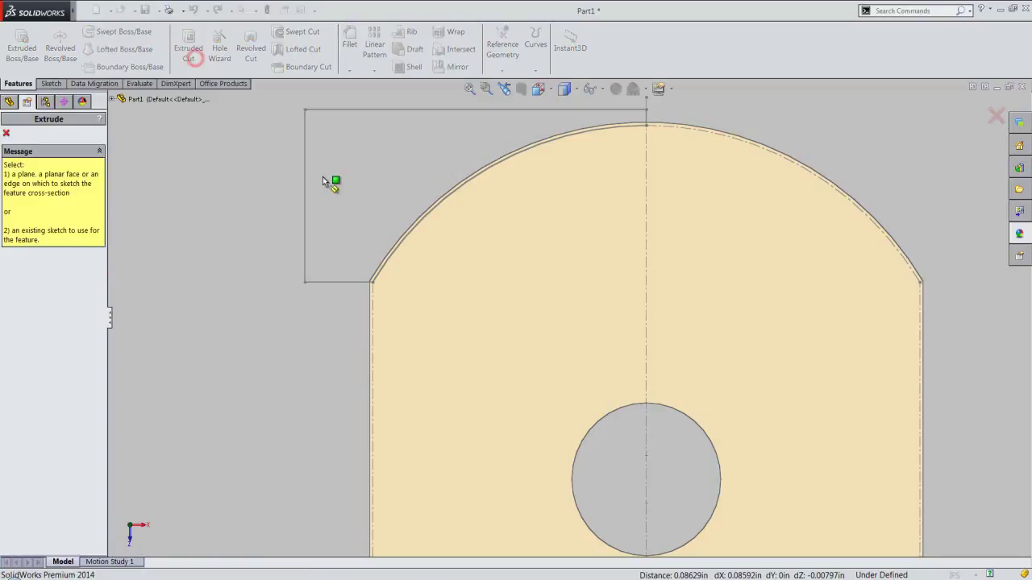
{"action": "left_click", "coordinate": [395, 248]}
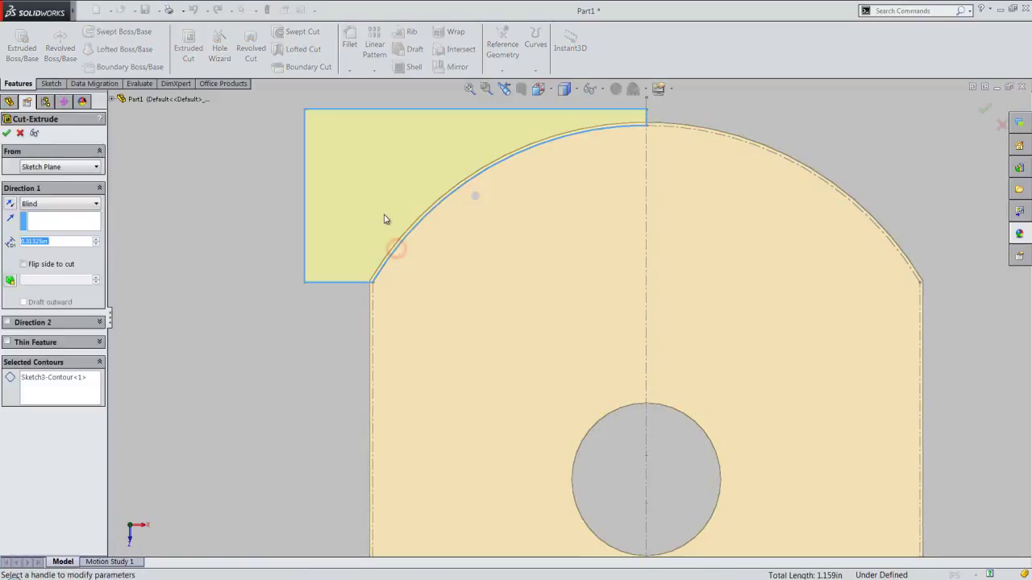
{"action": "left_click", "coordinate": [538, 89]}
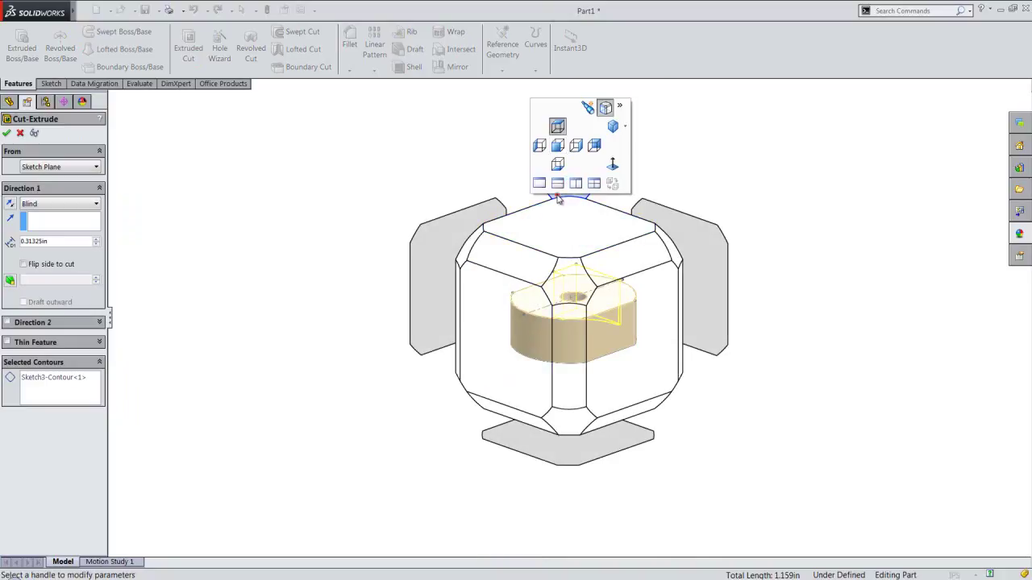
{"action": "left_click", "coordinate": [560, 202]}
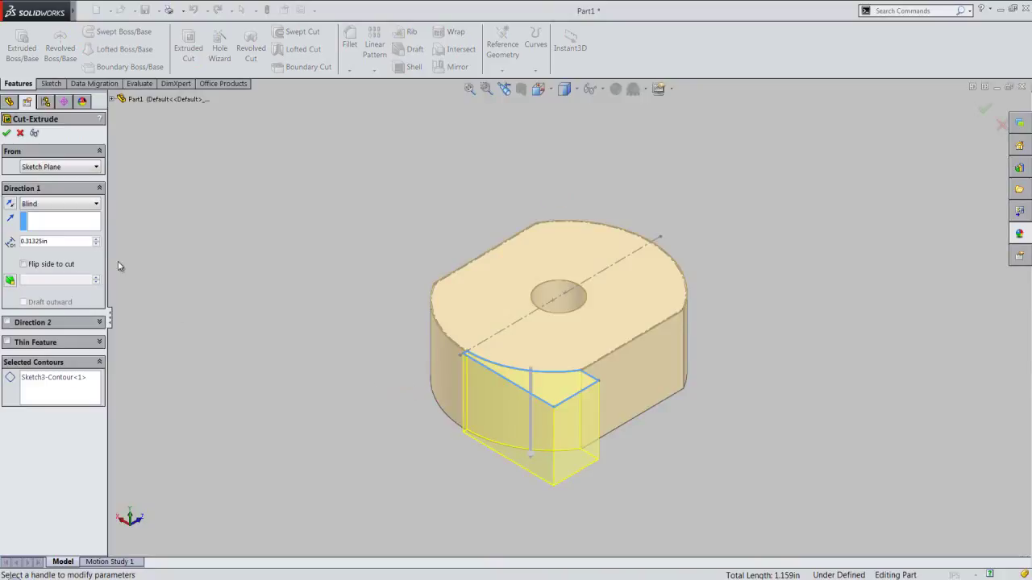
{"action": "left_click", "coordinate": [67, 241]}
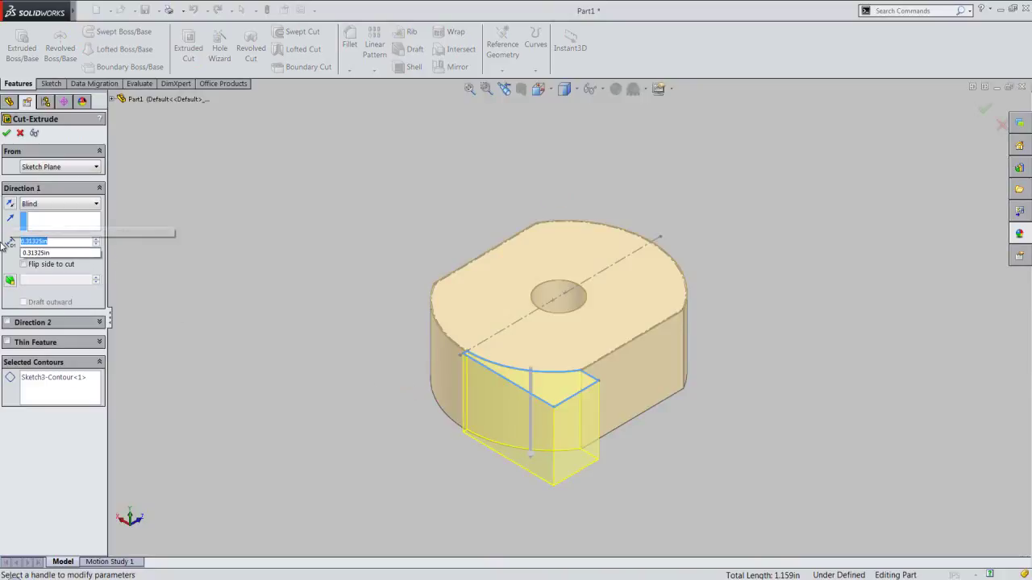
{"action": "type", "text": ".157"}
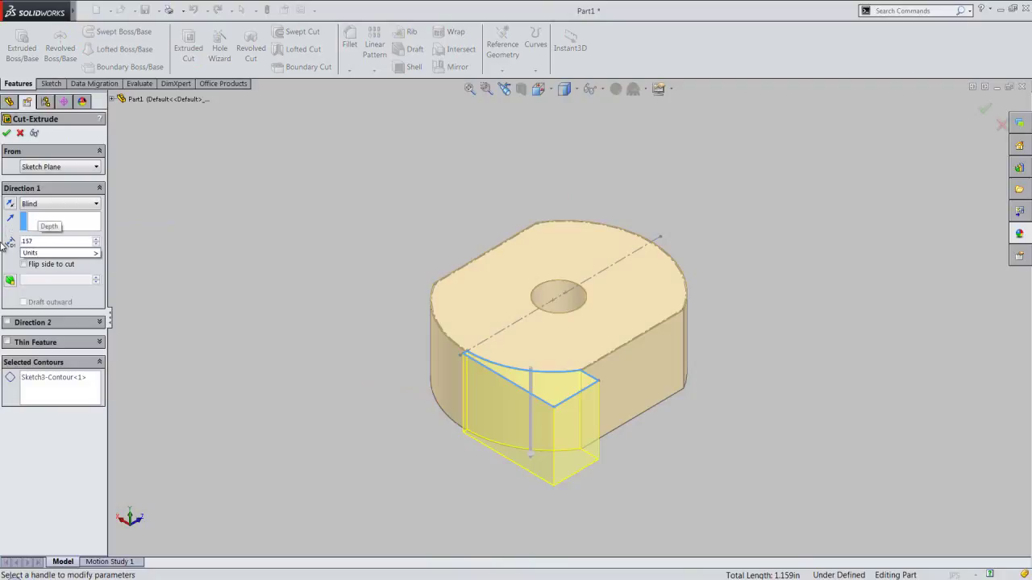
{"action": "key", "text": "Return"}
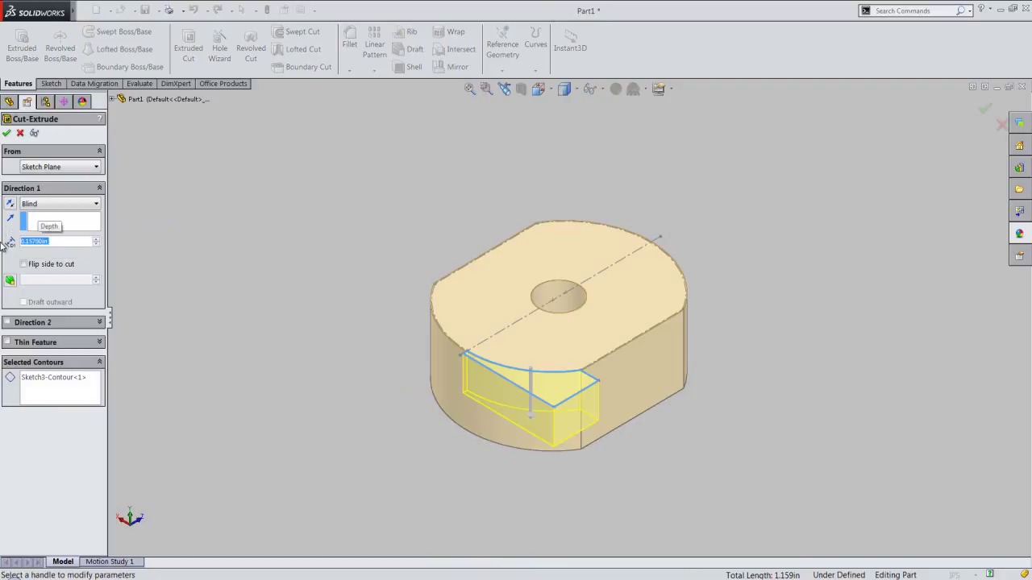
{"action": "key", "text": "Return"}
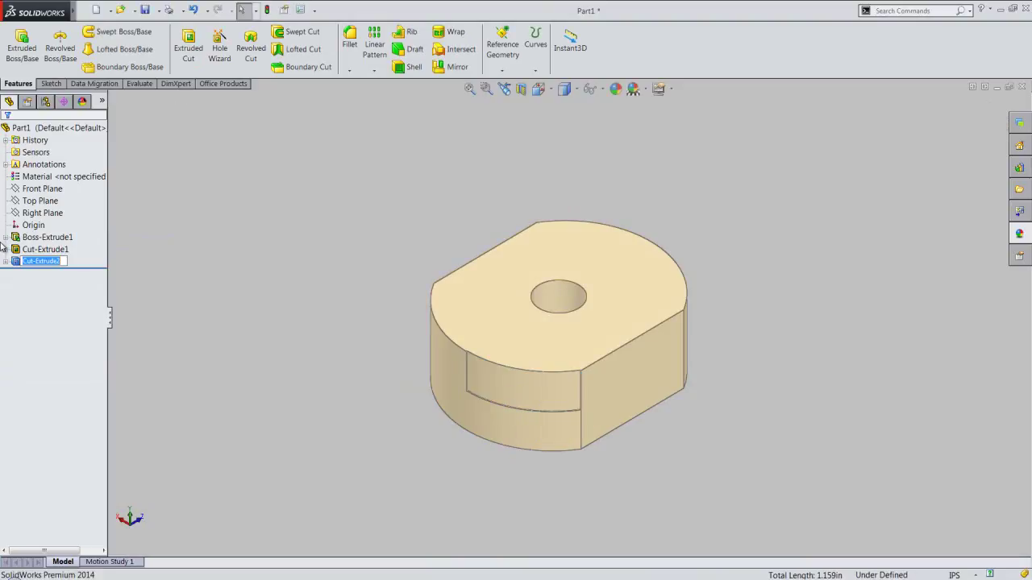
Step: Zoom to fit the whole part and show it in Isometric view
{"action": "scroll", "coordinate": [540, 389], "scroll_direction": "down", "scroll_amount": 2}
{"action": "scroll", "coordinate": [540, 390], "scroll_direction": "down", "scroll_amount": 2}
{"action": "scroll", "coordinate": [539, 389], "scroll_direction": "down", "scroll_amount": 2}
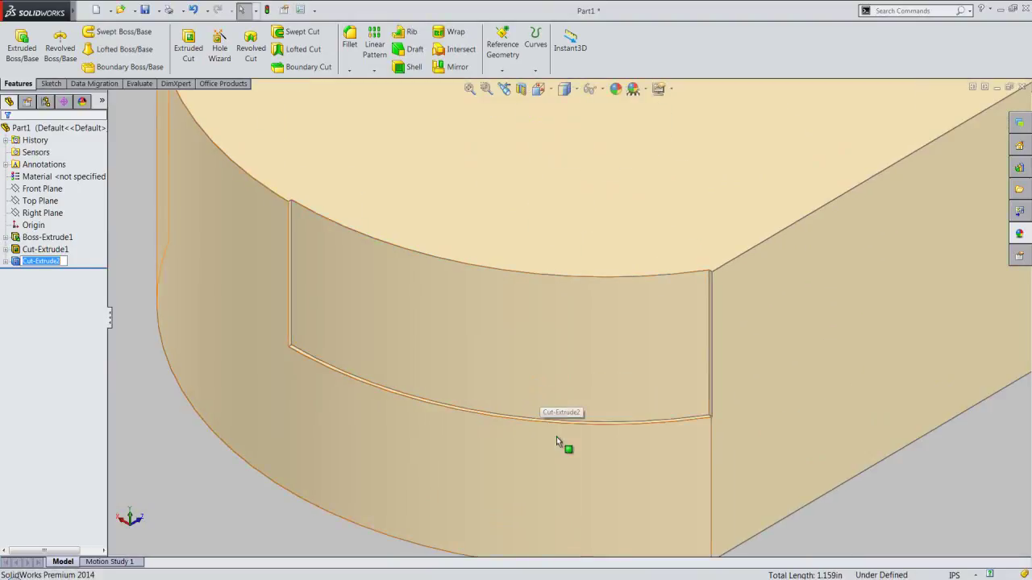
{"action": "key", "text": "Escape"}
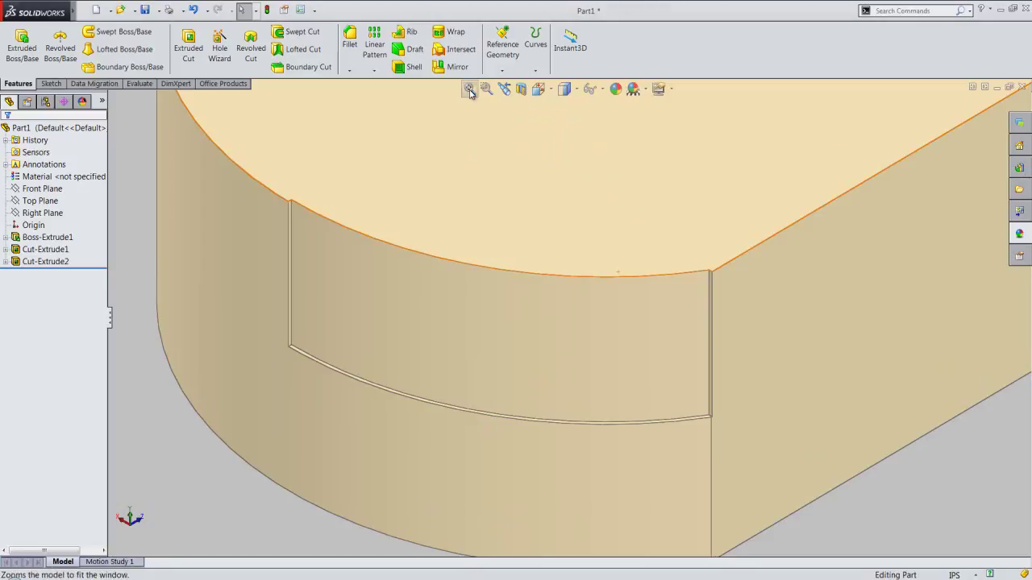
{"action": "left_click", "coordinate": [470, 89]}
{"action": "left_click", "coordinate": [551, 91]}
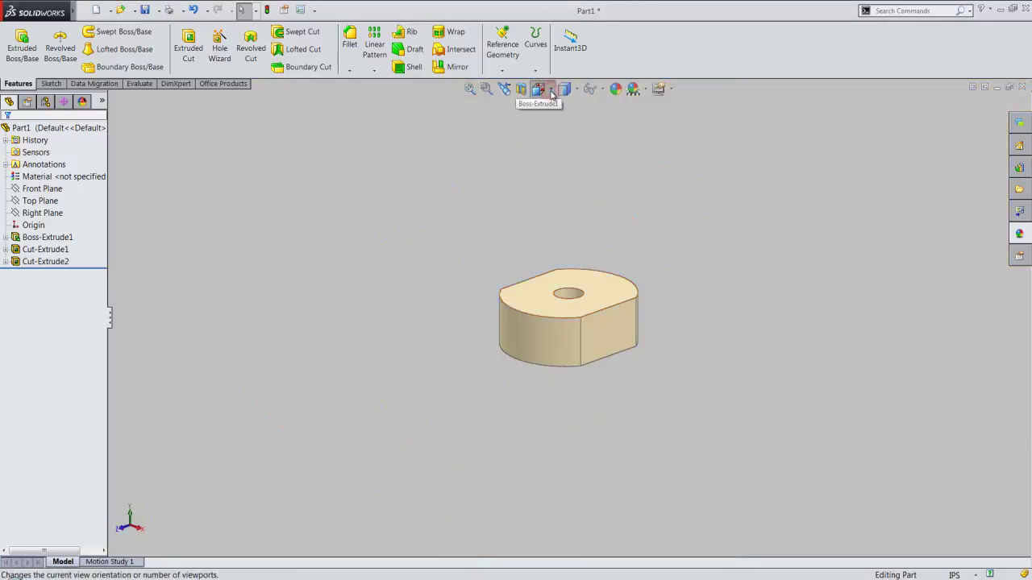
{"action": "left_click", "coordinate": [467, 246]}
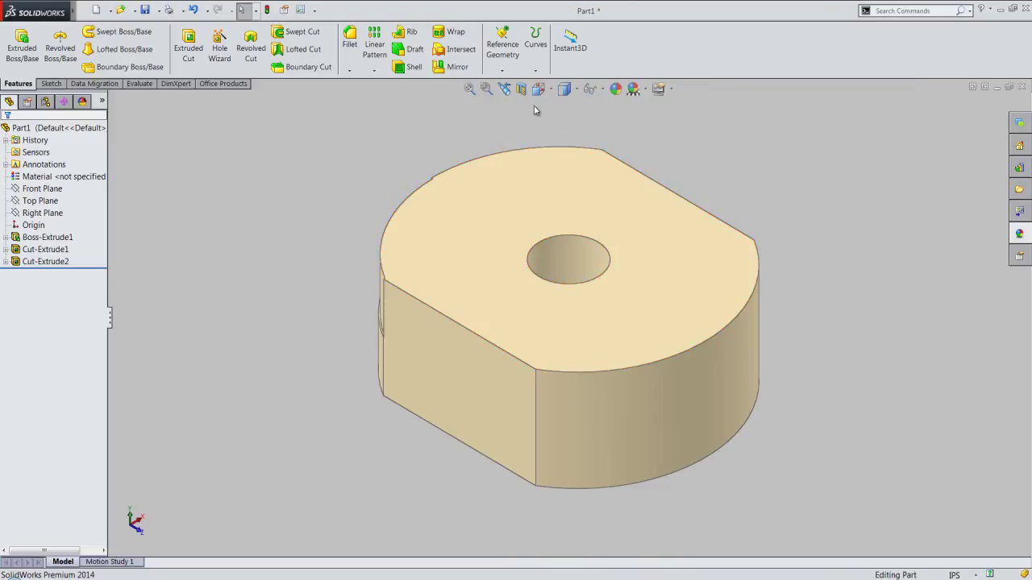
Step: Circular-pattern Cut-Extrude2 about the hole's temporary axis with 2 instances, creating CirPattern1
{"action": "left_click", "coordinate": [374, 70]}
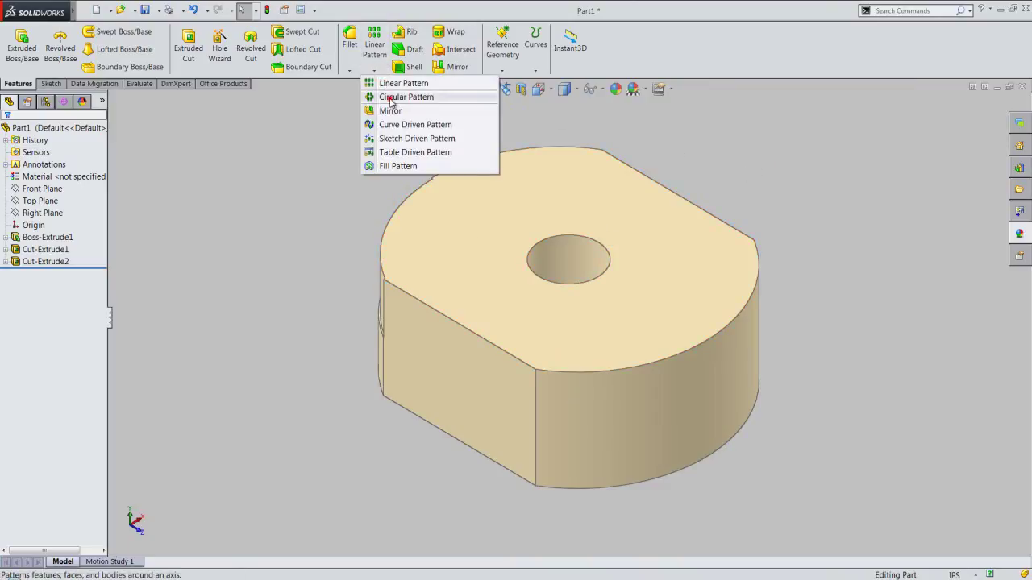
{"action": "left_click", "coordinate": [391, 98]}
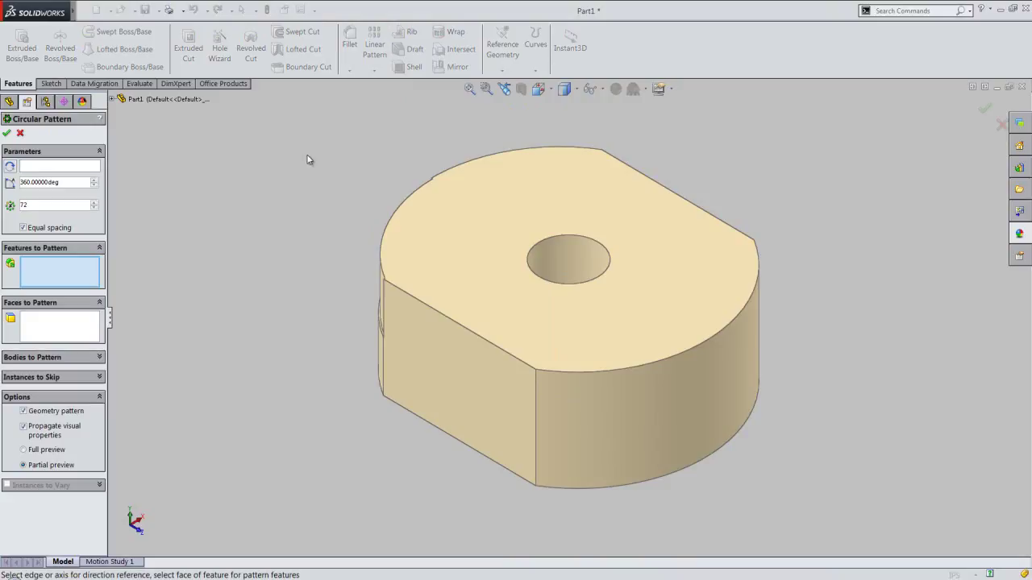
{"action": "left_click", "coordinate": [84, 10]}
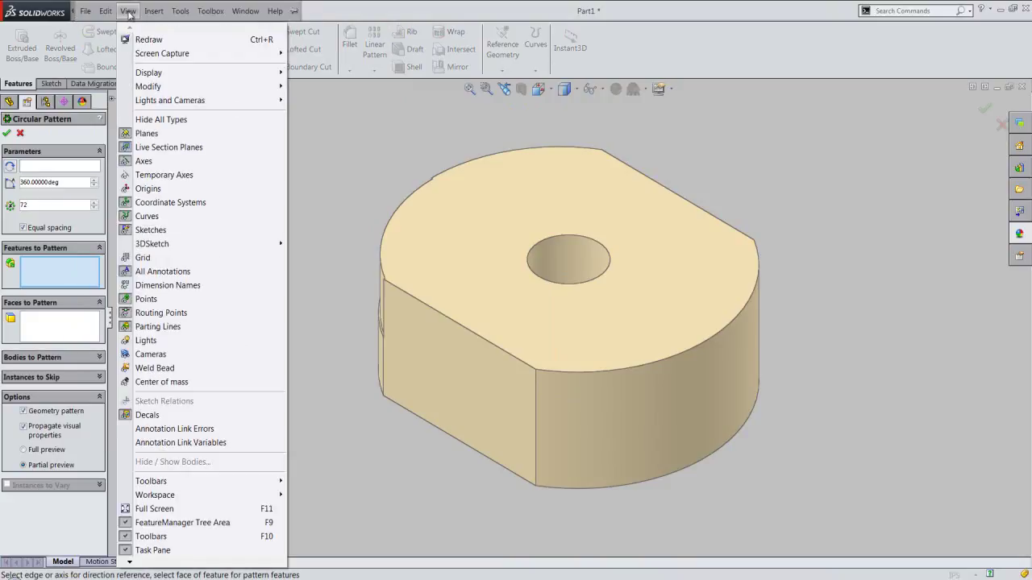
{"action": "left_click", "coordinate": [164, 175]}
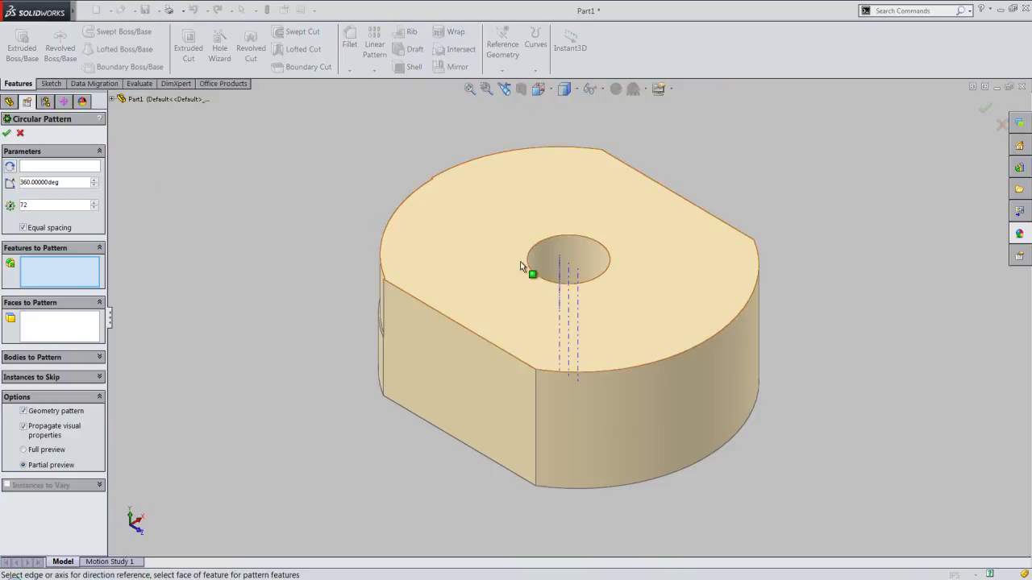
{"action": "left_click", "coordinate": [569, 274]}
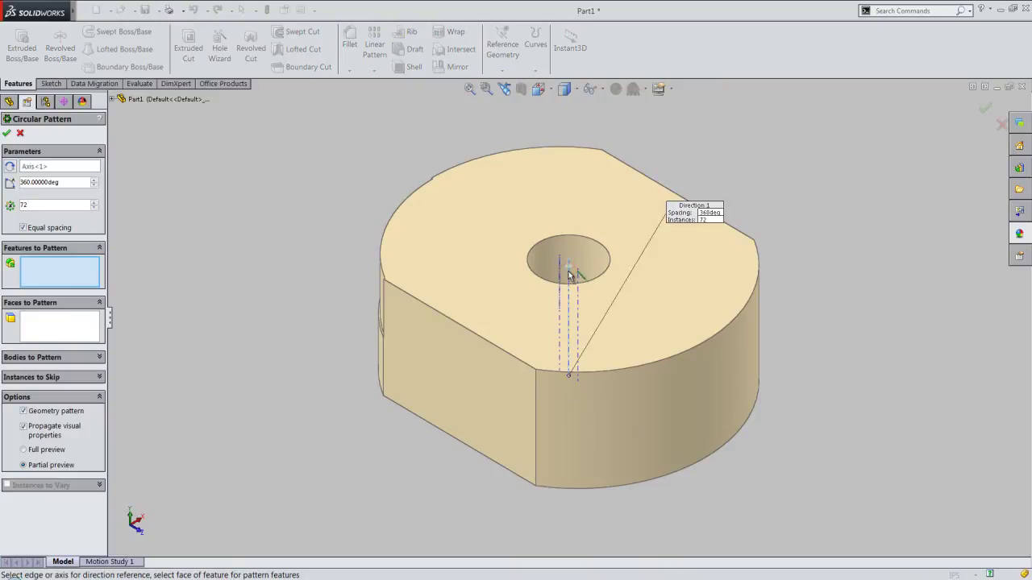
{"action": "left_click", "coordinate": [112, 101]}
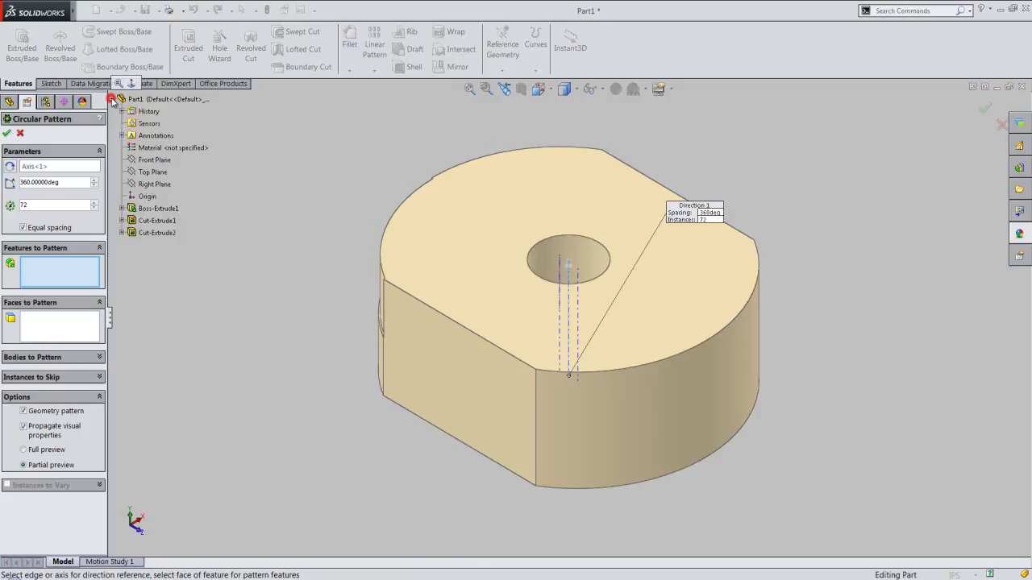
{"action": "left_click", "coordinate": [162, 233]}
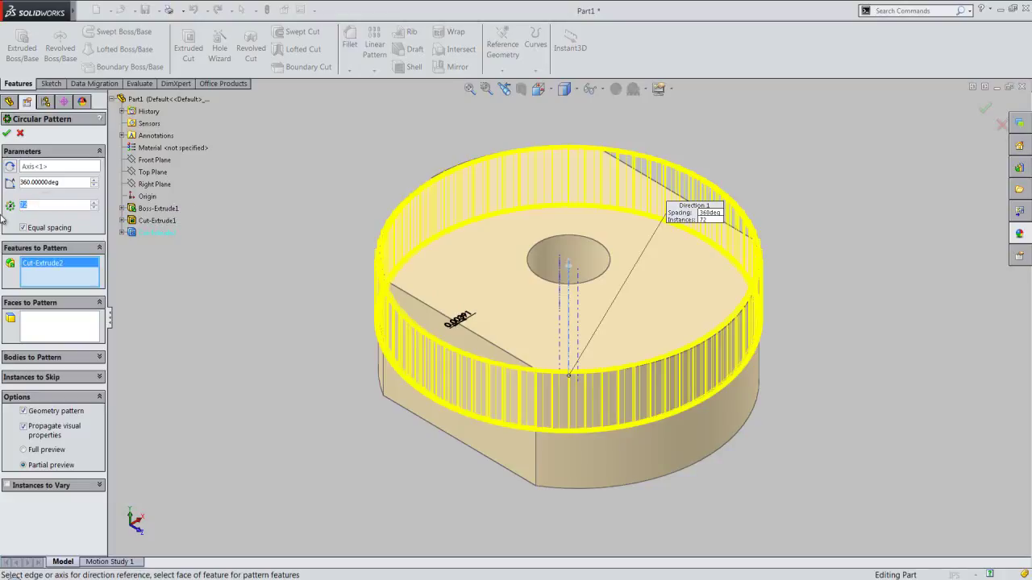
{"action": "left_click", "coordinate": [59, 205]}
{"action": "type", "text": "2"}
{"action": "key", "text": "Return"}
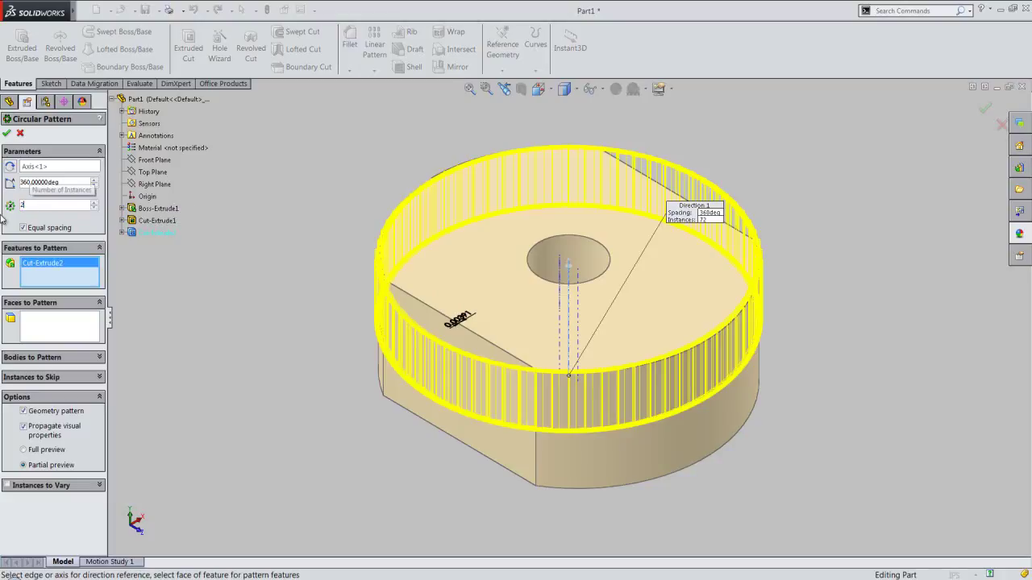
{"action": "left_click", "coordinate": [7, 133]}
{"action": "left_click", "coordinate": [135, 204]}
{"action": "left_click", "coordinate": [128, 11]}
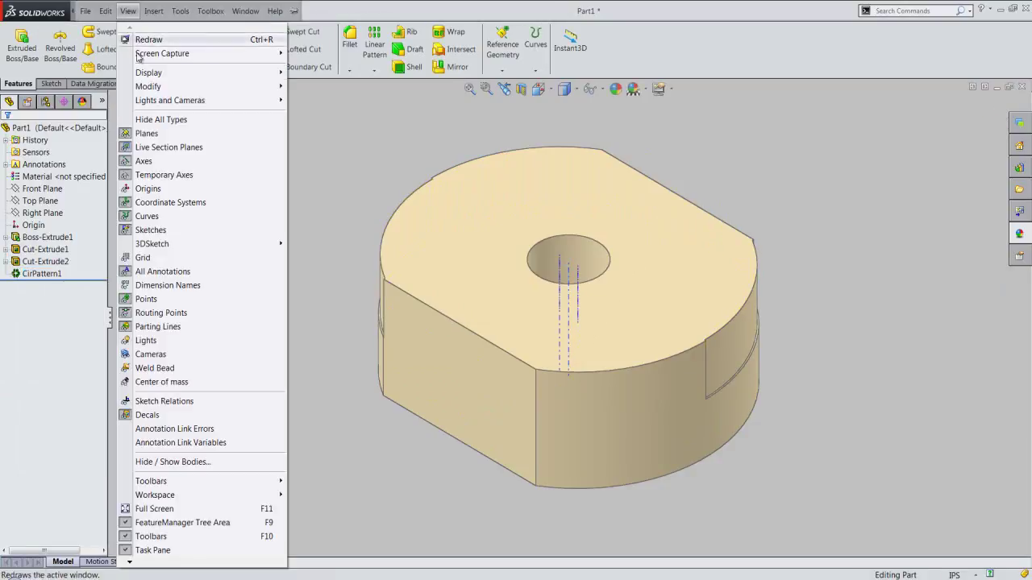
Step: Hide the temporary axes, switch to Isometric view, save the part and select Top Plane
{"action": "left_click", "coordinate": [157, 175]}
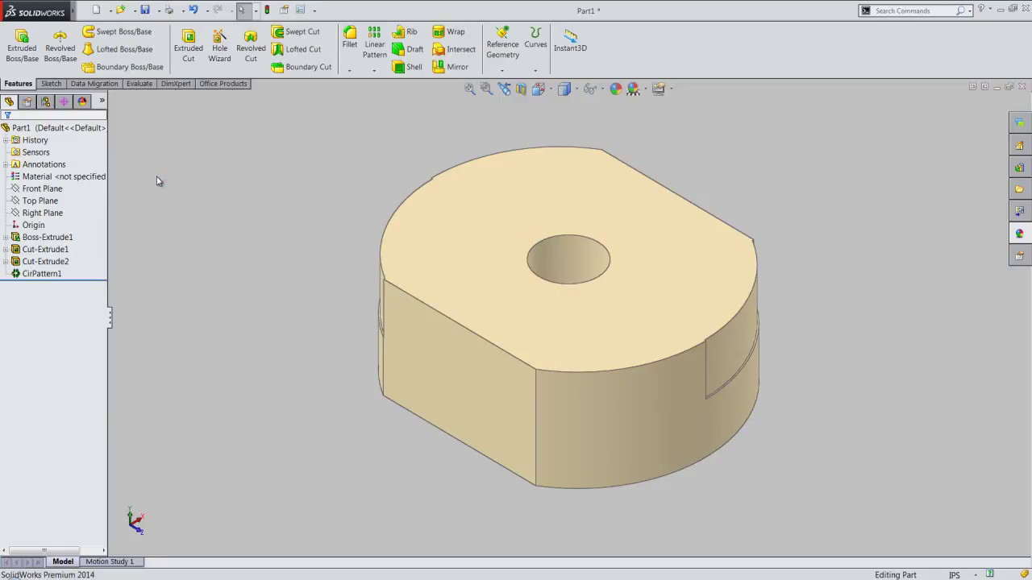
{"action": "left_click", "coordinate": [564, 90]}
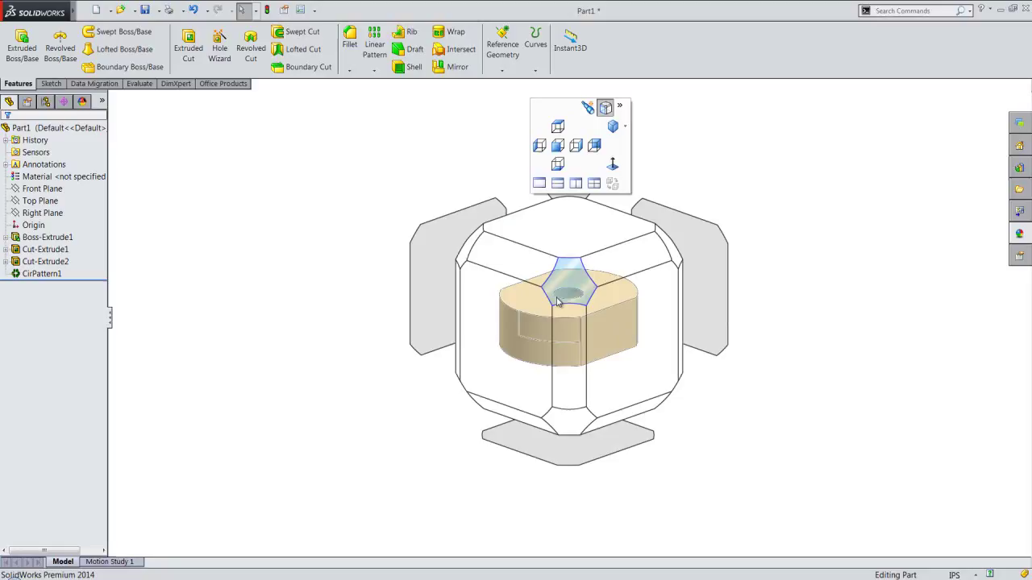
{"action": "left_click", "coordinate": [555, 299]}
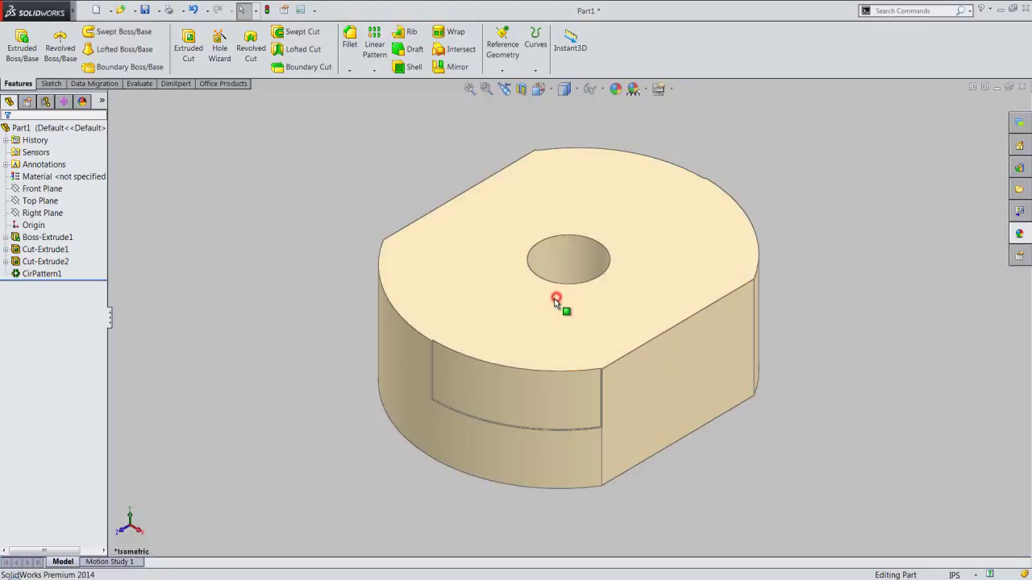
{"action": "left_click", "coordinate": [145, 10]}
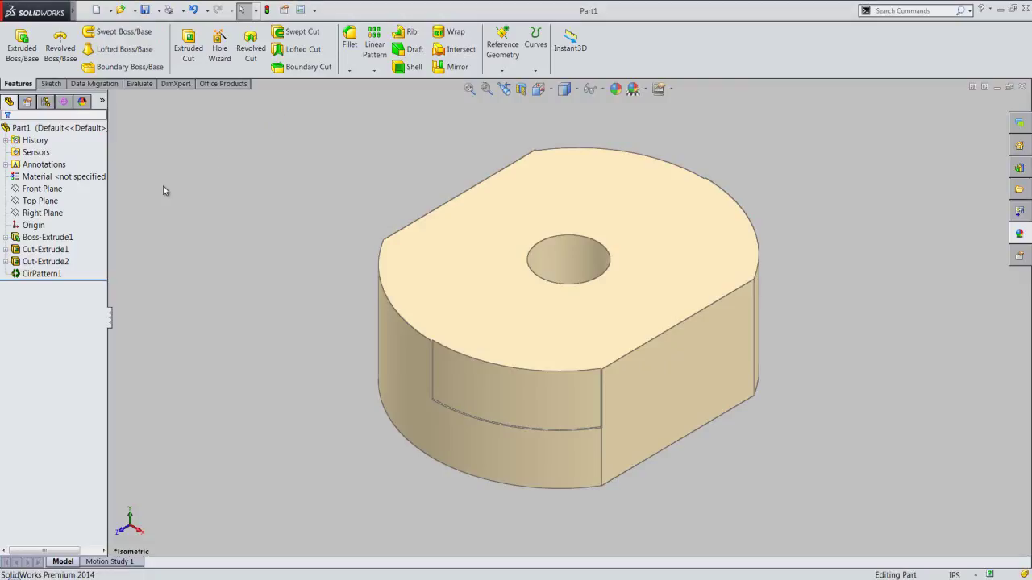
{"action": "left_click", "coordinate": [53, 202]}
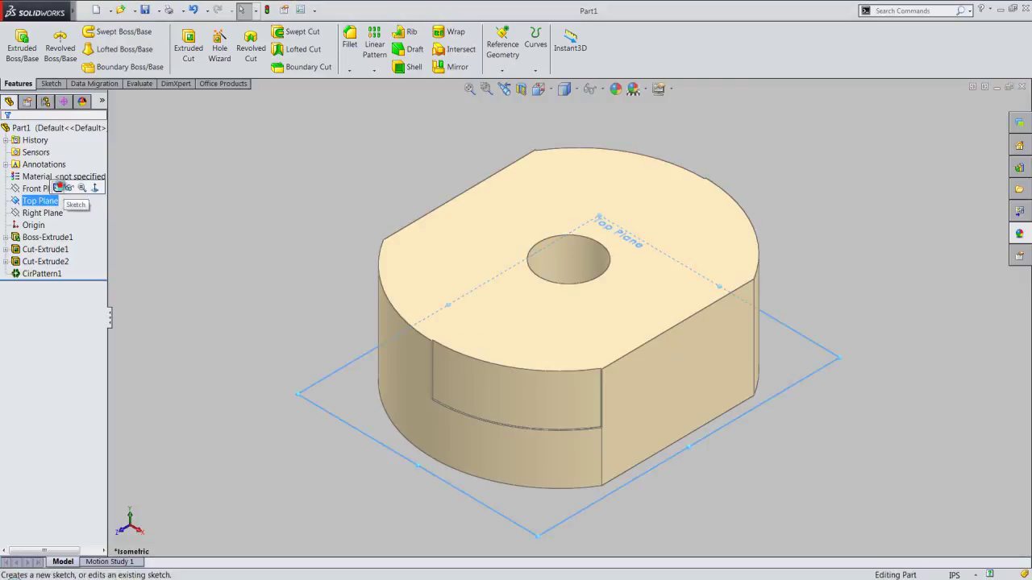
Step: Create Sketch4 on the Top Plane with intersection curves of Part1 tracing its outline and hole
{"action": "left_click", "coordinate": [59, 188]}
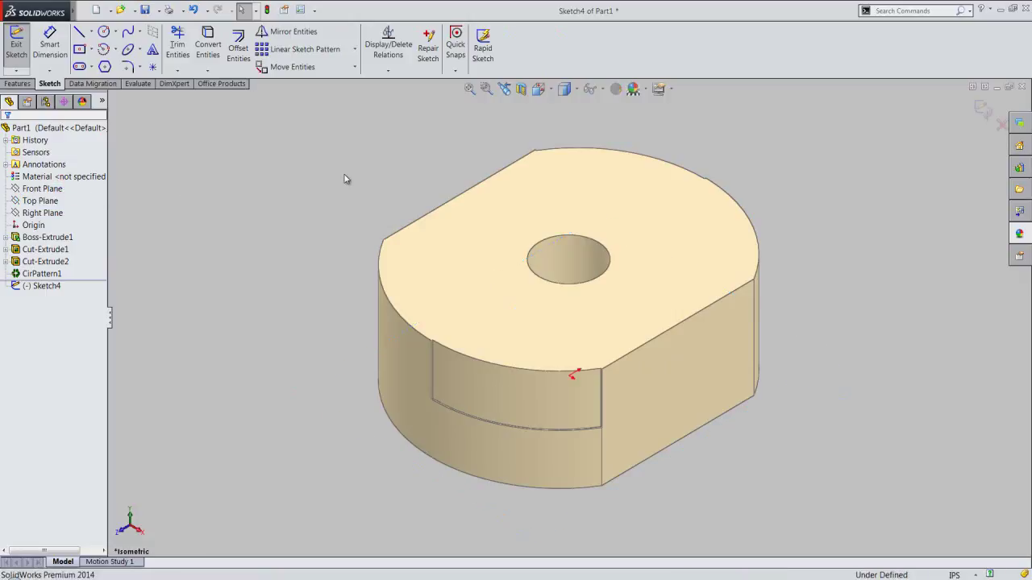
{"action": "left_click", "coordinate": [208, 70]}
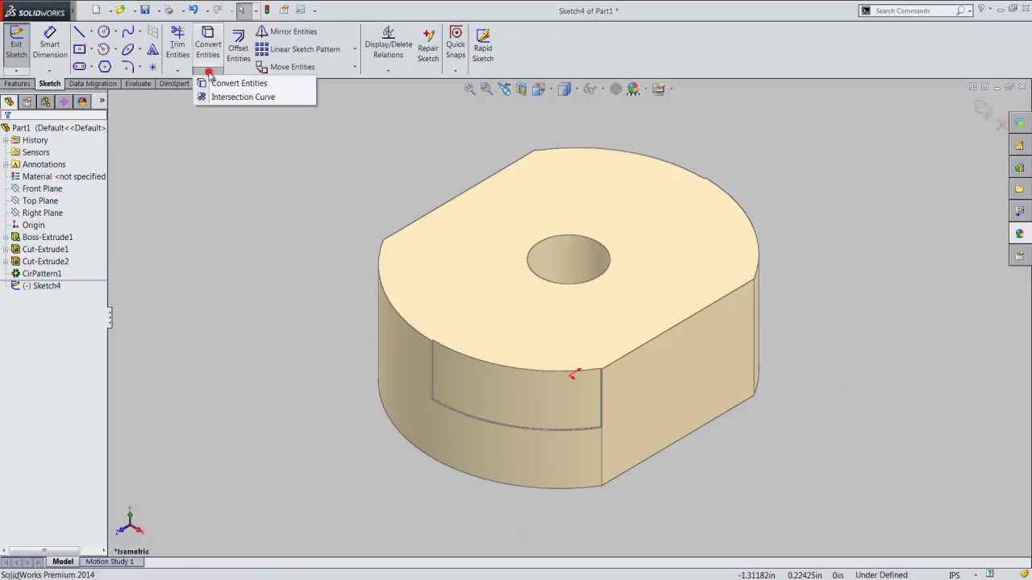
{"action": "left_click", "coordinate": [218, 97]}
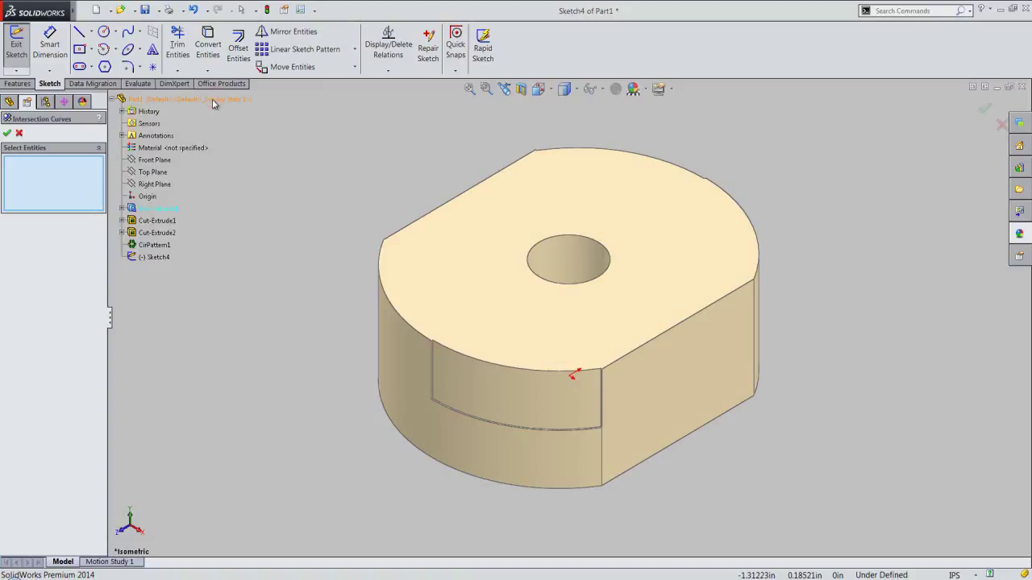
{"action": "left_click", "coordinate": [145, 100]}
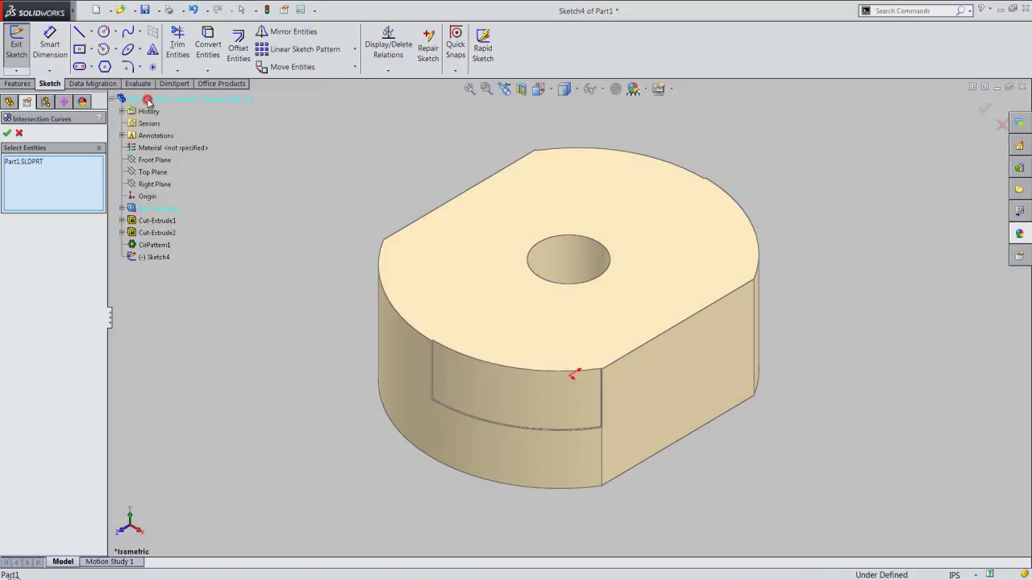
{"action": "left_click", "coordinate": [8, 133]}
{"action": "left_click", "coordinate": [8, 134]}
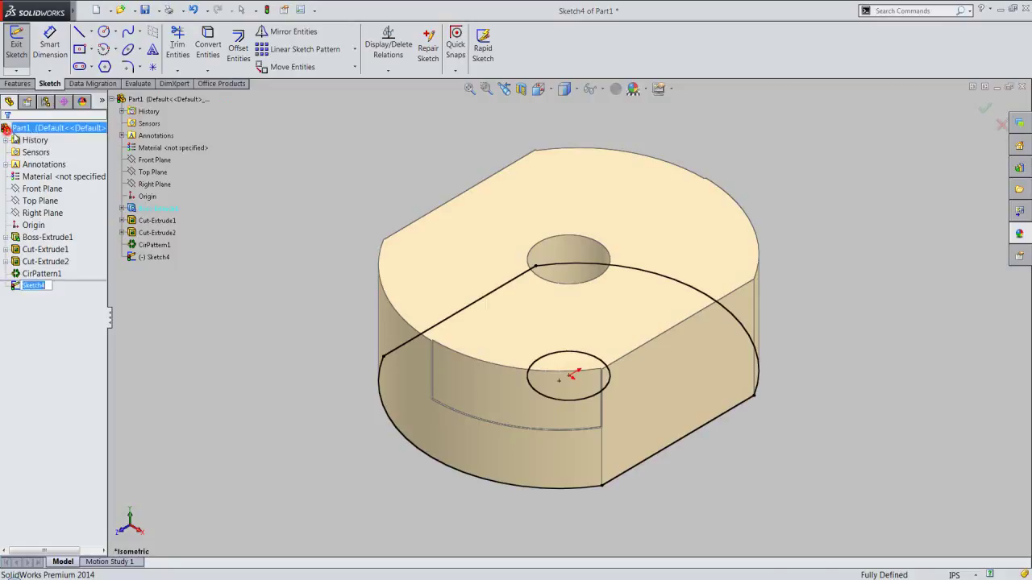
Step: Turn off the section view and show the sketch in Top view, zoomed to fit
{"action": "left_click", "coordinate": [521, 88]}
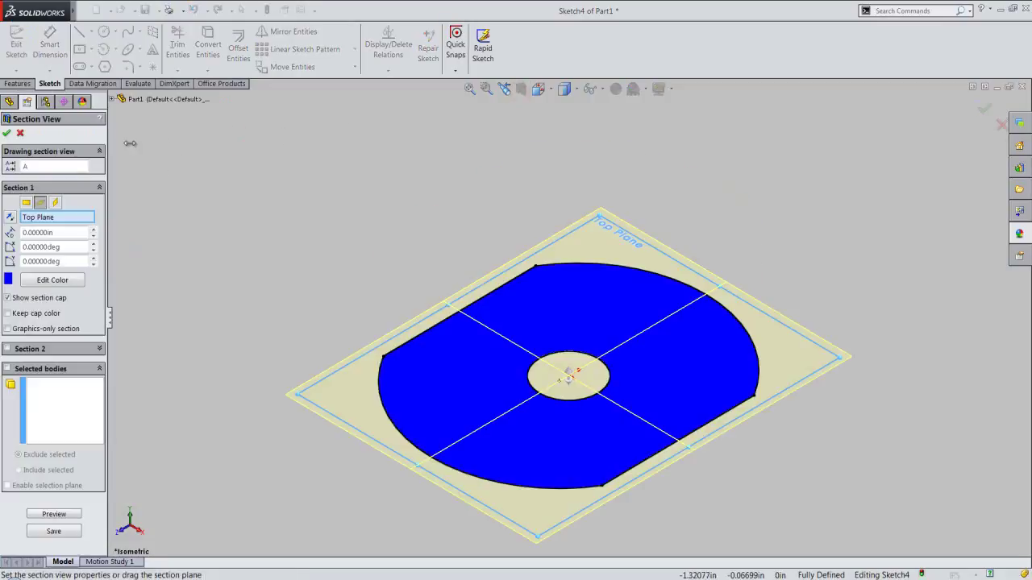
{"action": "left_click", "coordinate": [5, 135]}
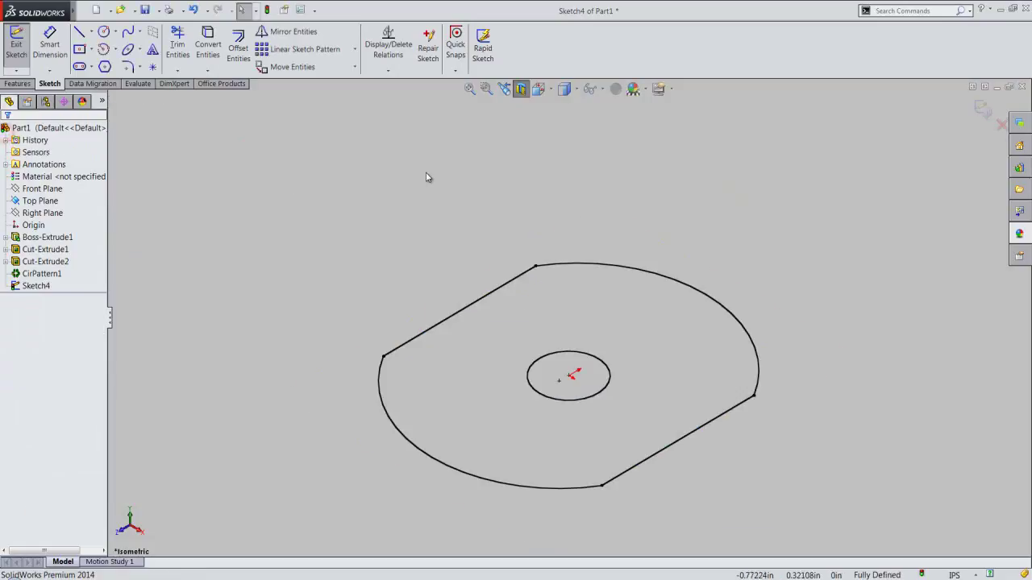
{"action": "left_click", "coordinate": [411, 172]}
{"action": "left_click", "coordinate": [539, 89]}
{"action": "left_click", "coordinate": [545, 138]}
{"action": "key", "text": "space"}
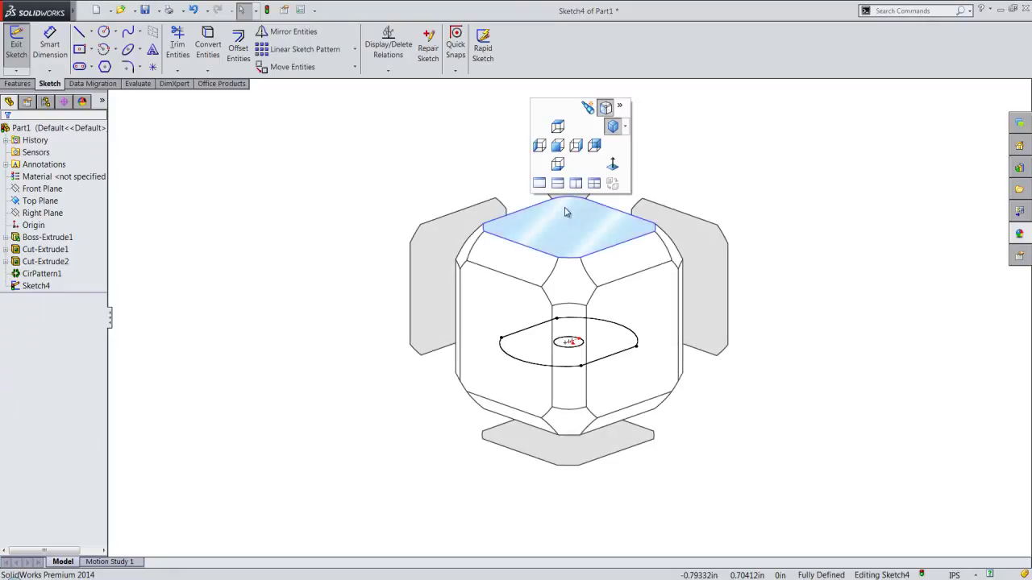
{"action": "left_click", "coordinate": [564, 210]}
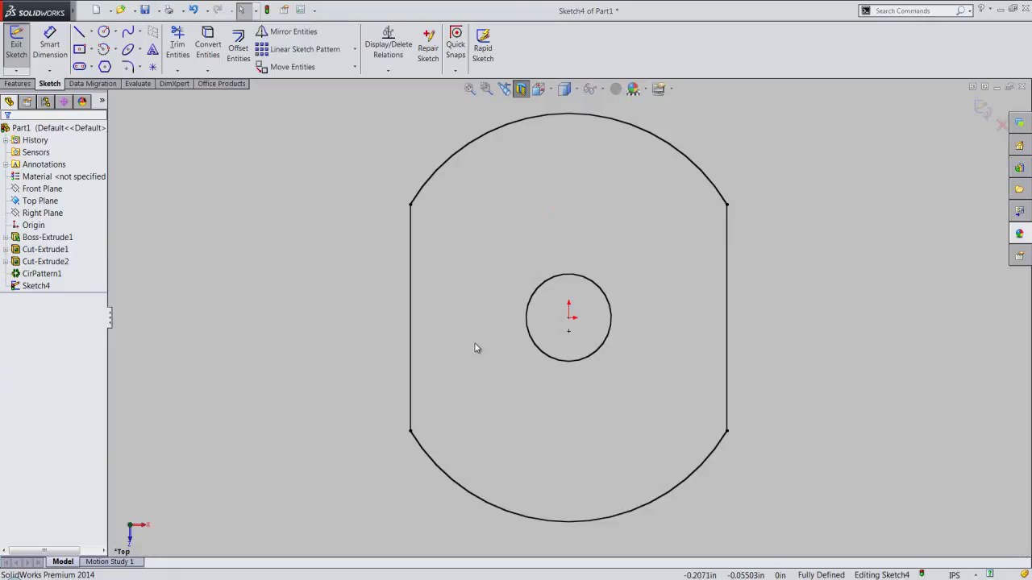
{"action": "key", "text": "f"}
Step: Box-select all the traced entities and convert them to construction geometry
{"action": "left_click_drag", "start_coordinate": [385, 119], "coordinate": [809, 515]}
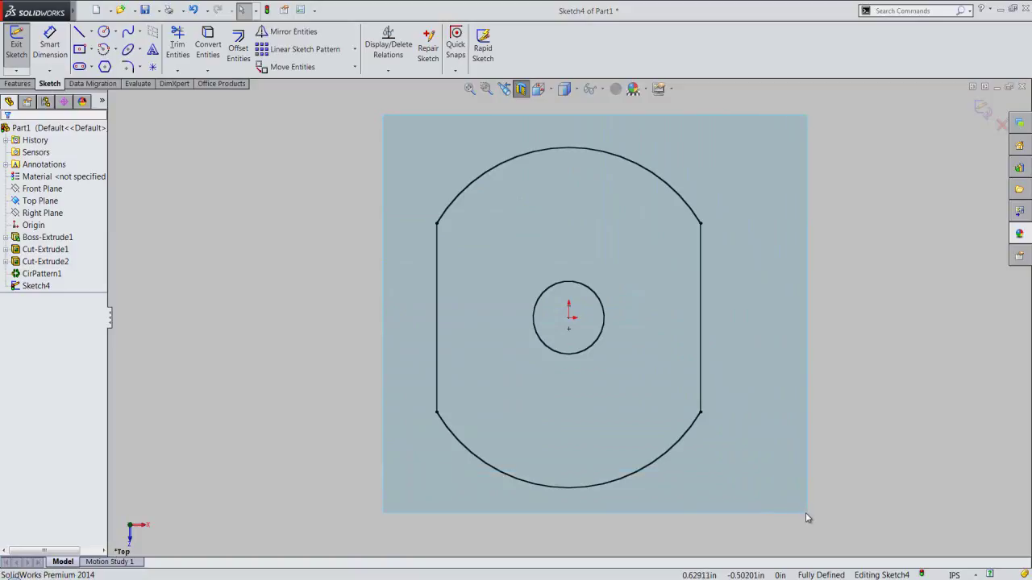
{"action": "left_click_drag", "start_coordinate": [807, 513], "coordinate": [806, 512]}
{"action": "left_click", "coordinate": [848, 479]}
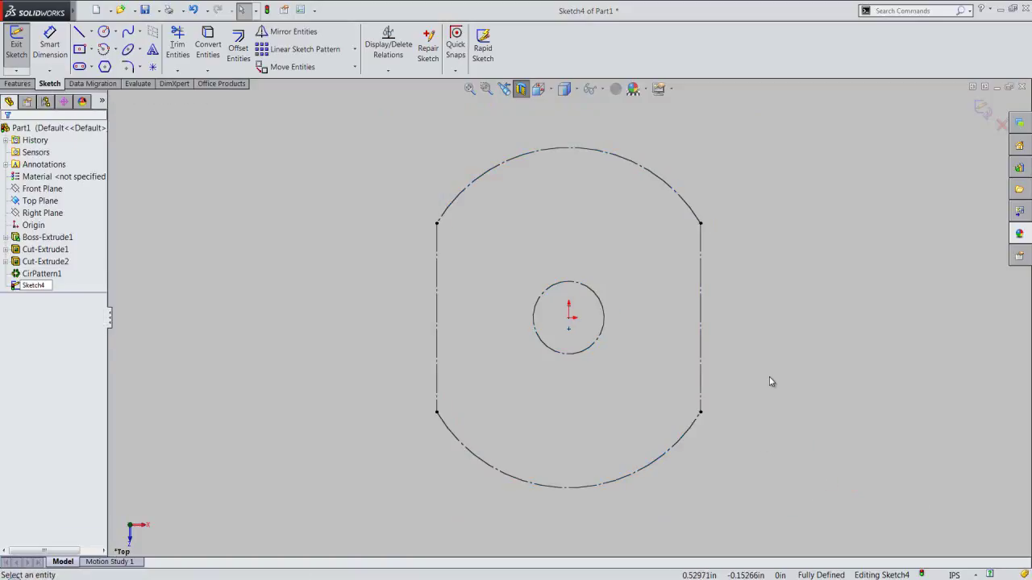
Step: Draw a vertical centerline through the hole's centre, running well above and below the plate
{"action": "right_click", "coordinate": [771, 381]}
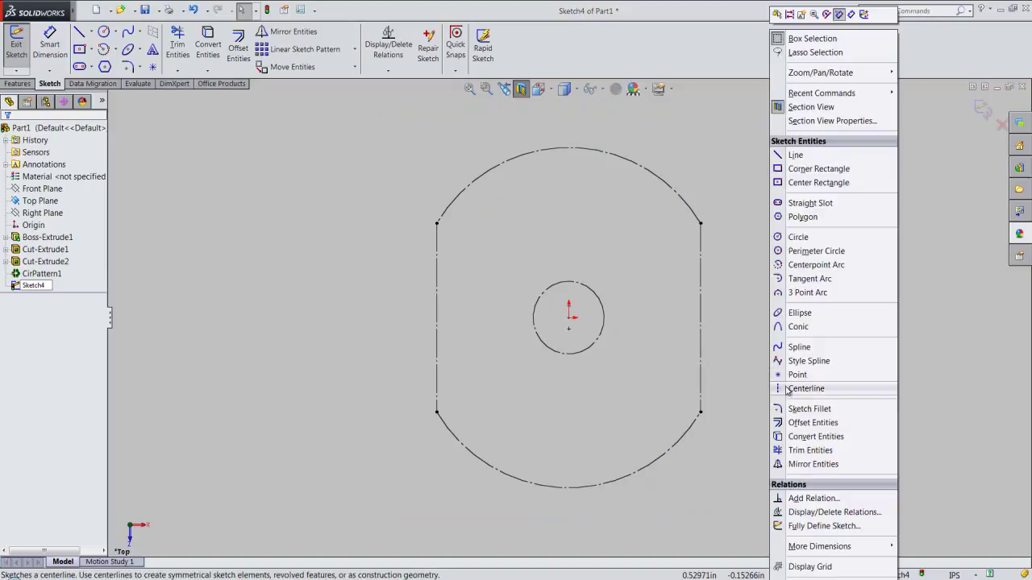
{"action": "left_click", "coordinate": [849, 388]}
{"action": "scroll", "coordinate": [601, 399], "scroll_direction": "up", "scroll_amount": 2}
{"action": "scroll", "coordinate": [596, 397], "scroll_direction": "up", "scroll_amount": 2}
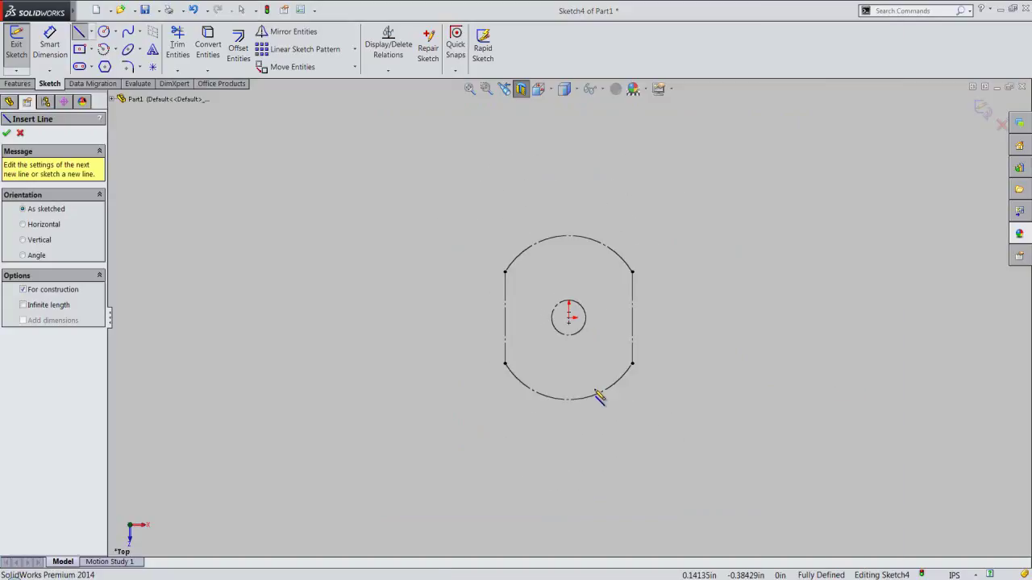
{"action": "left_click", "coordinate": [568, 199]}
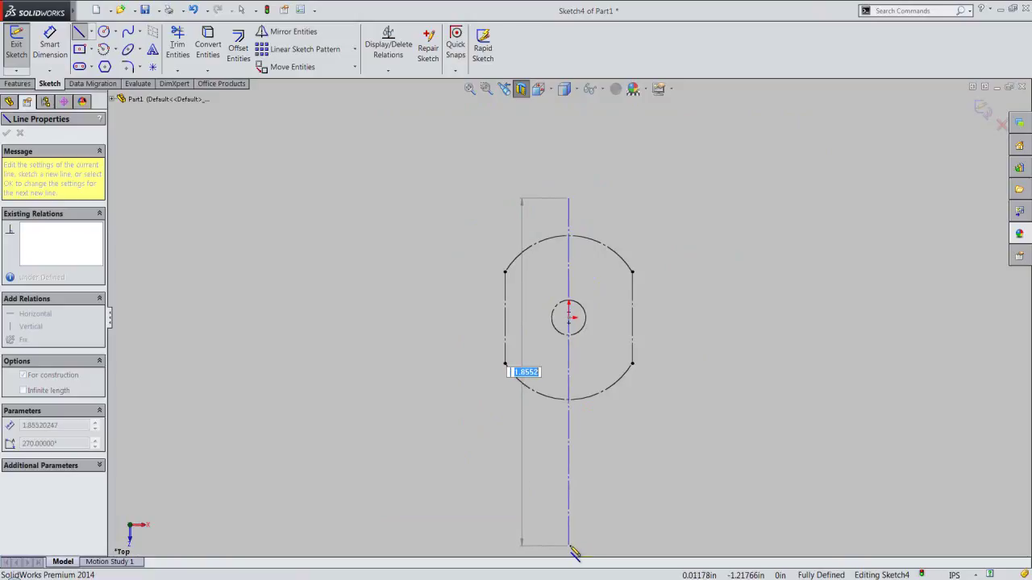
{"action": "left_click", "coordinate": [568, 546]}
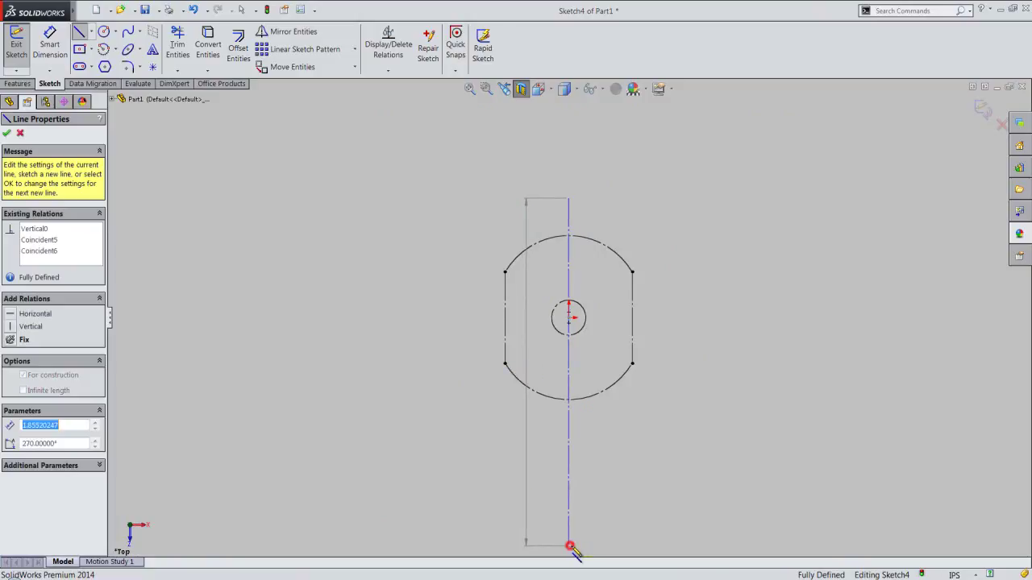
{"action": "right_click", "coordinate": [709, 376]}
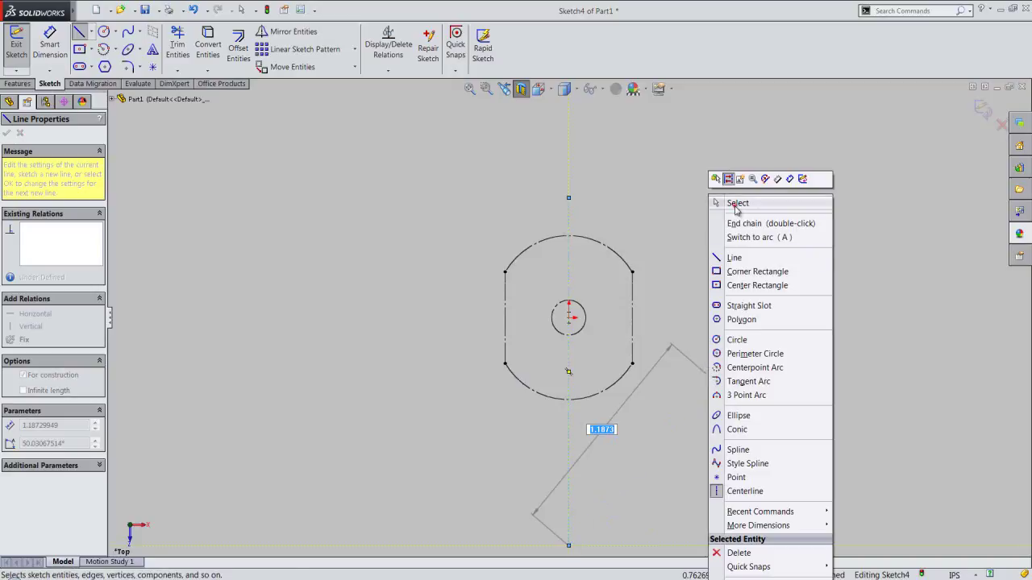
{"action": "left_click", "coordinate": [736, 205]}
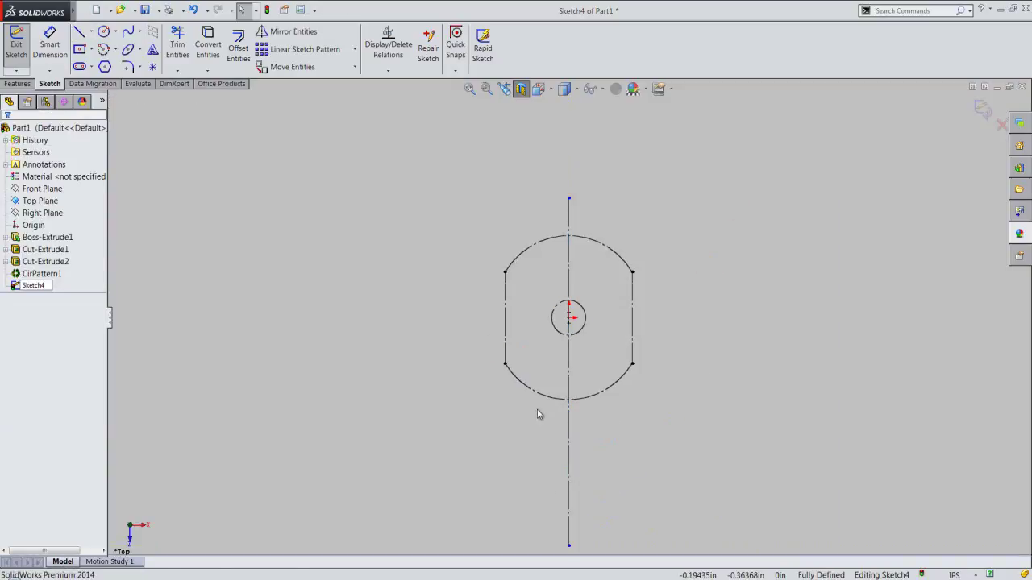
{"action": "scroll", "coordinate": [540, 404], "scroll_direction": "down", "scroll_amount": 1}
Step: Sketch two vertical lines hanging below the plate, 0.19843 and 0.37968 long
{"action": "scroll", "coordinate": [532, 367], "scroll_direction": "up", "scroll_amount": 3}
{"action": "scroll", "coordinate": [554, 380], "scroll_direction": "down", "scroll_amount": 5}
{"action": "scroll", "coordinate": [557, 387], "scroll_direction": "down", "scroll_amount": 2}
{"action": "right_click", "coordinate": [434, 363]}
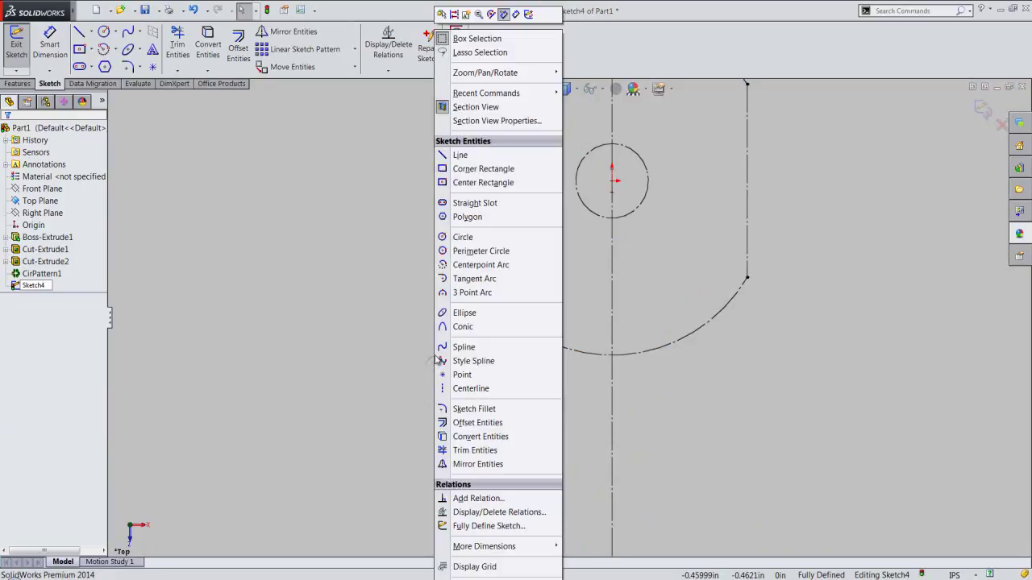
{"action": "left_click", "coordinate": [460, 154]}
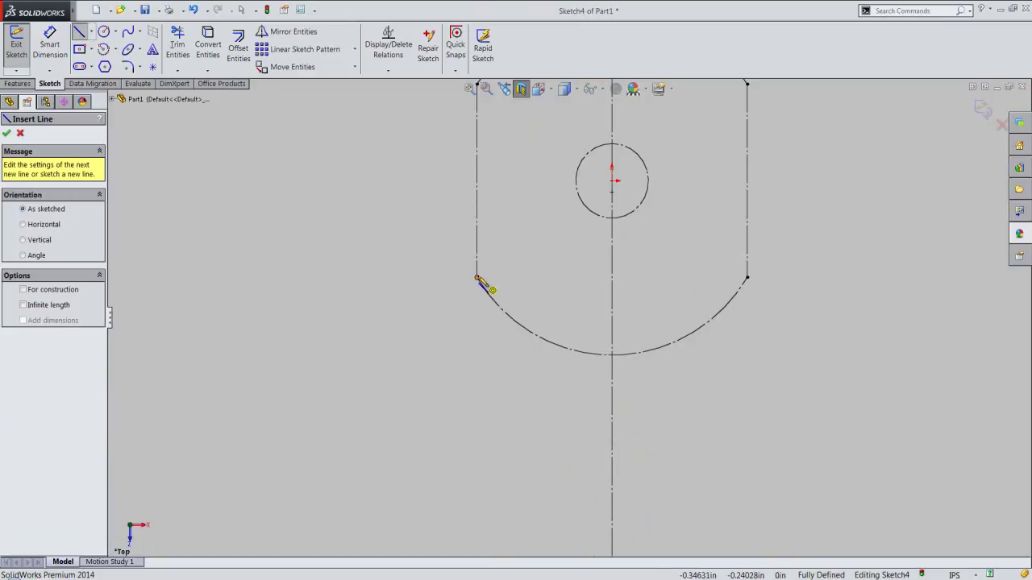
{"action": "left_click", "coordinate": [476, 278]}
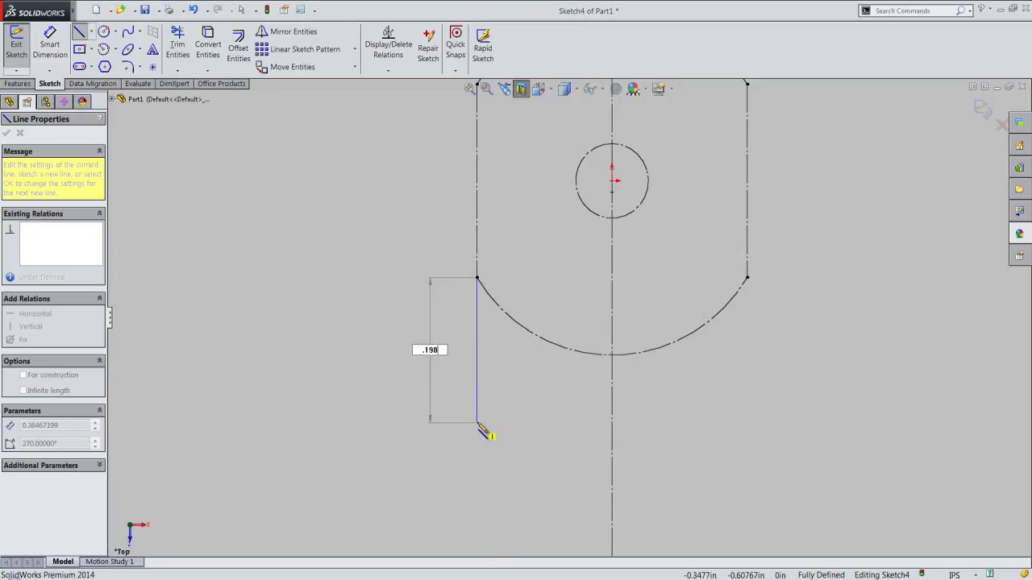
{"action": "type", "text": ".19843"}
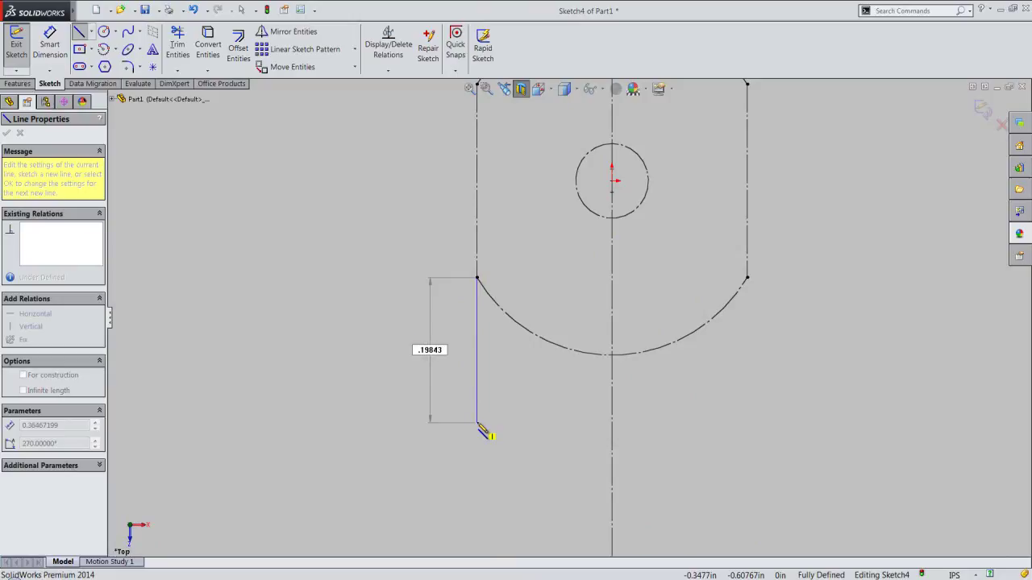
{"action": "key", "text": "Return"}
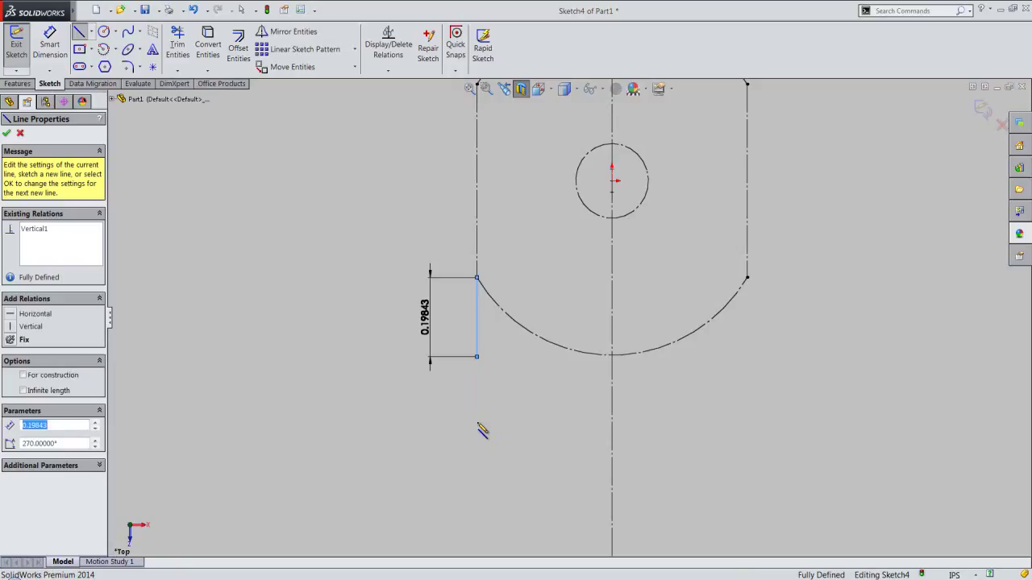
{"action": "left_click", "coordinate": [577, 367]}
{"action": "key", "text": "Escape"}
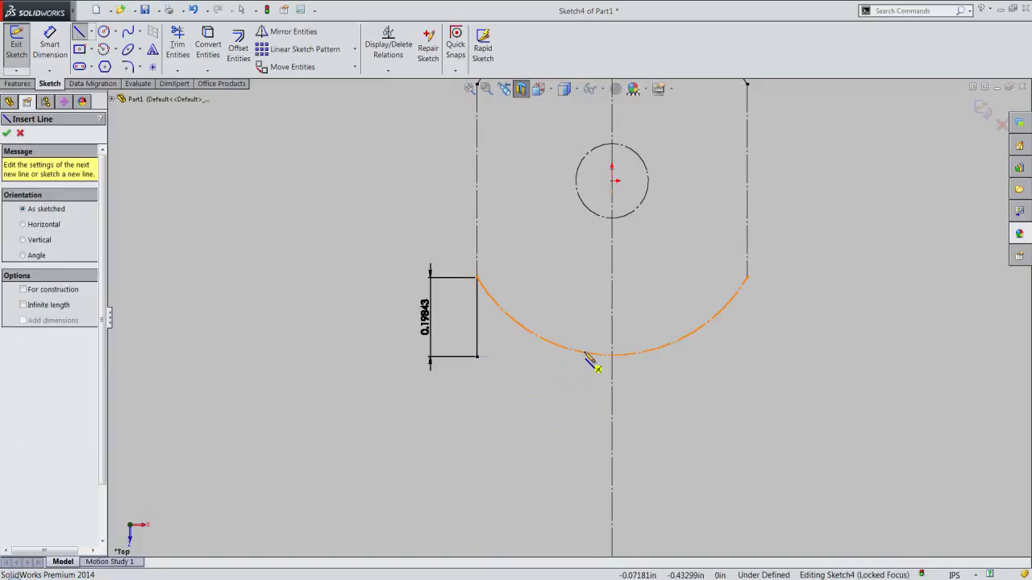
{"action": "left_click", "coordinate": [587, 356]}
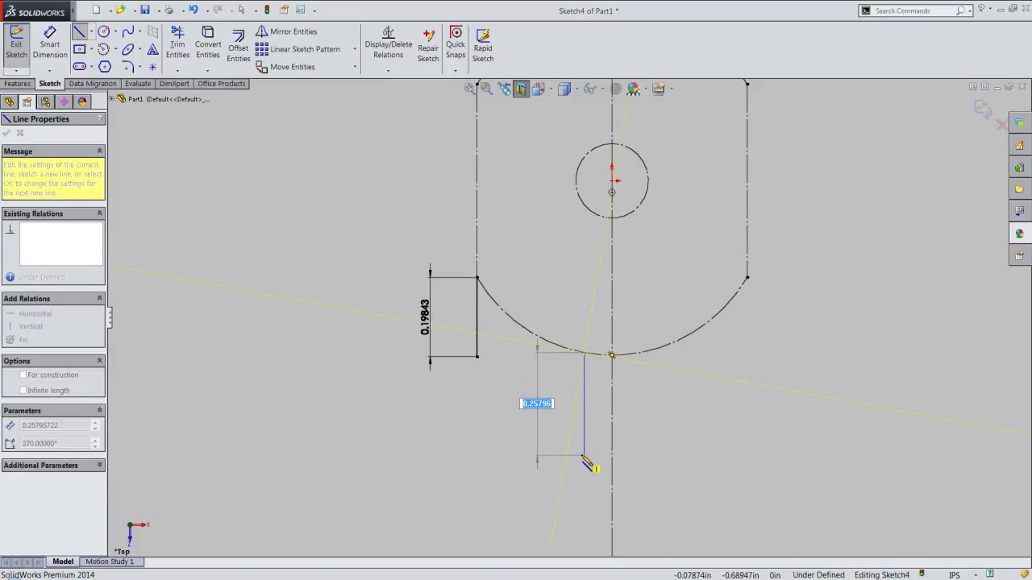
{"action": "type", "text": ".37"}
{"action": "type", "text": "968"}
{"action": "key", "text": "Return"}
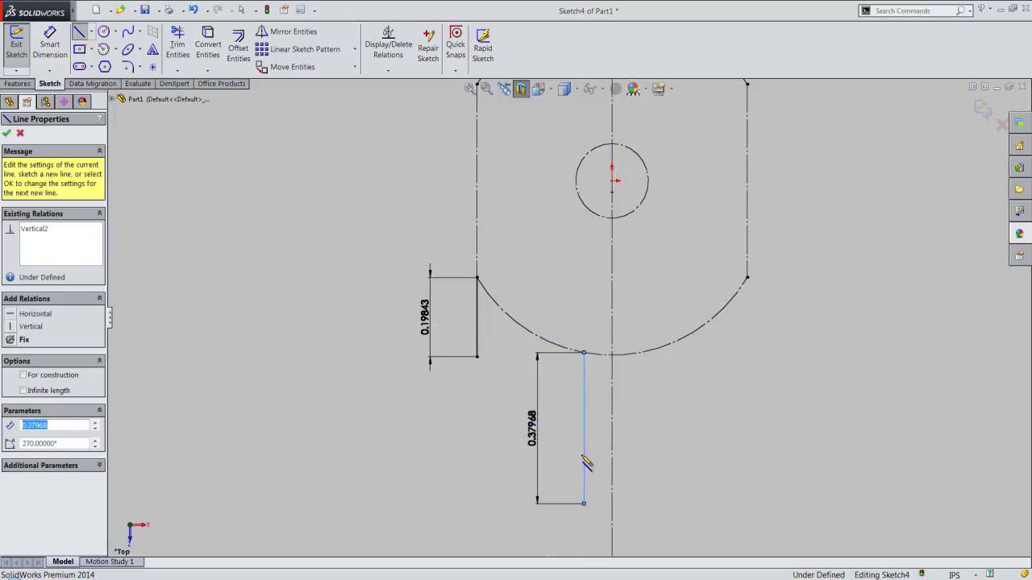
Step: Dimension the short vertical line 0.0625 from the centerline to fully define it
{"action": "right_click", "coordinate": [584, 459]}
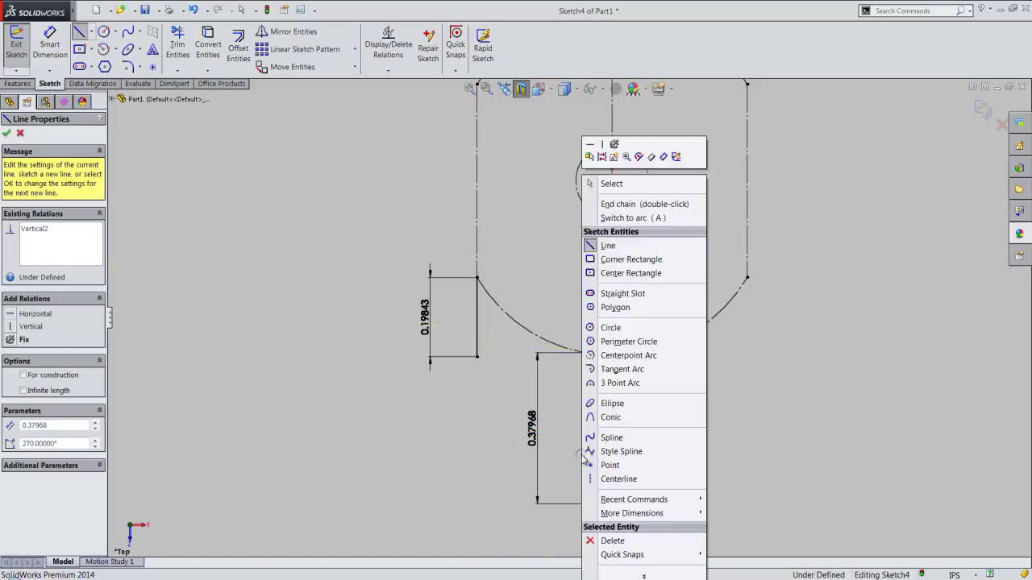
{"action": "left_click", "coordinate": [664, 156]}
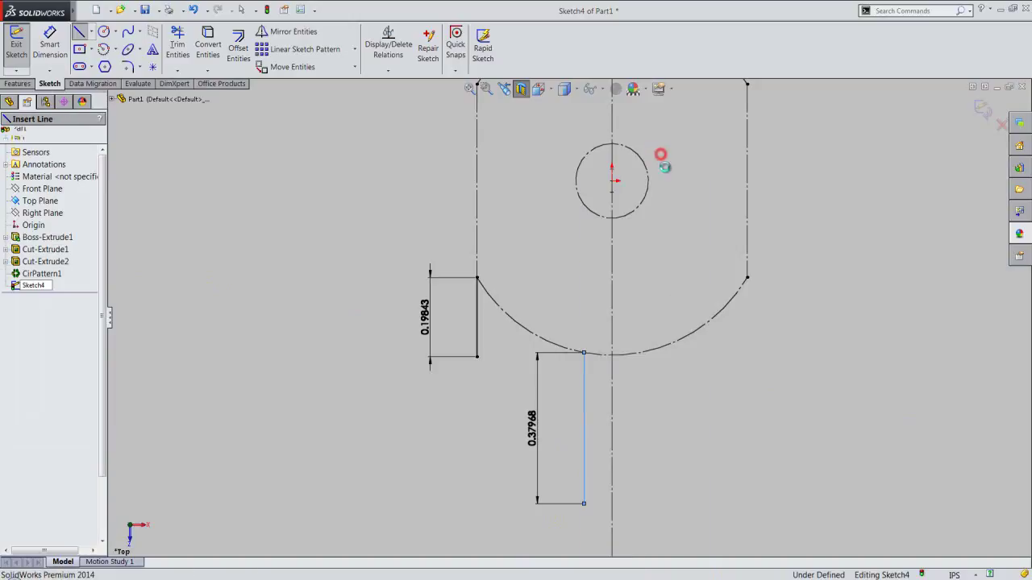
{"action": "left_click", "coordinate": [585, 417]}
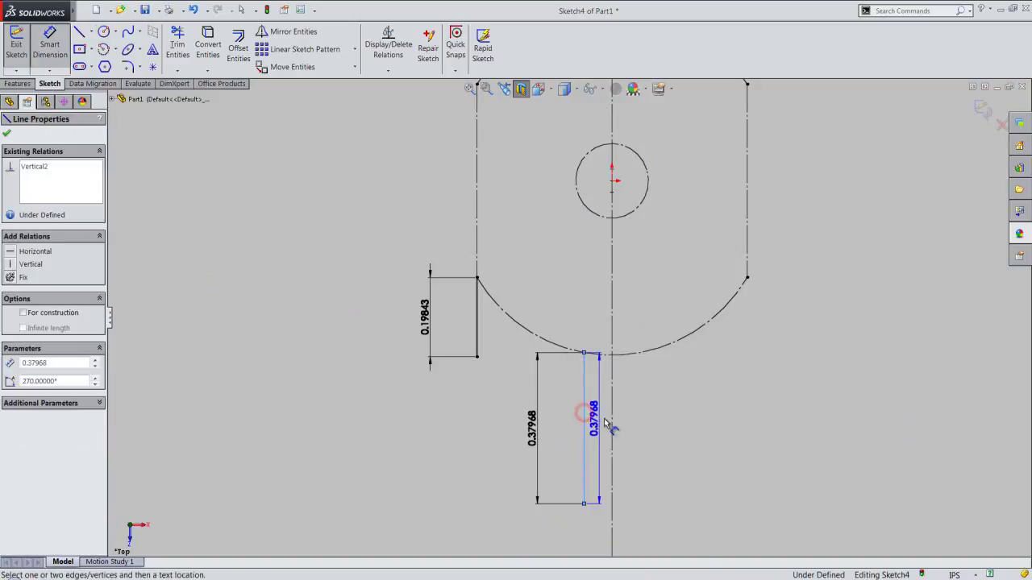
{"action": "left_click", "coordinate": [611, 423]}
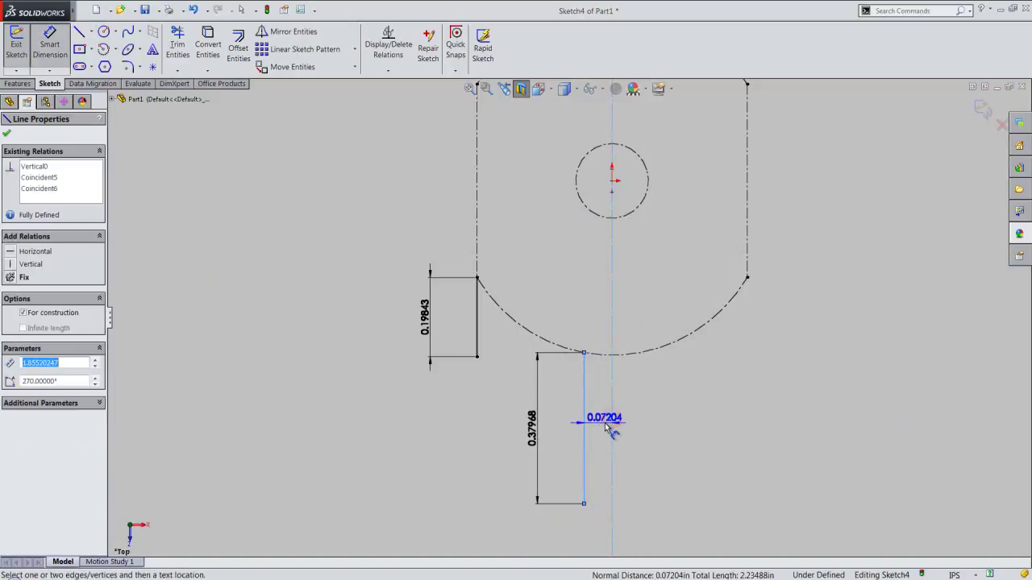
{"action": "left_click", "coordinate": [607, 426]}
{"action": "type", "text": "0"}
{"action": "key", "text": "Return"}
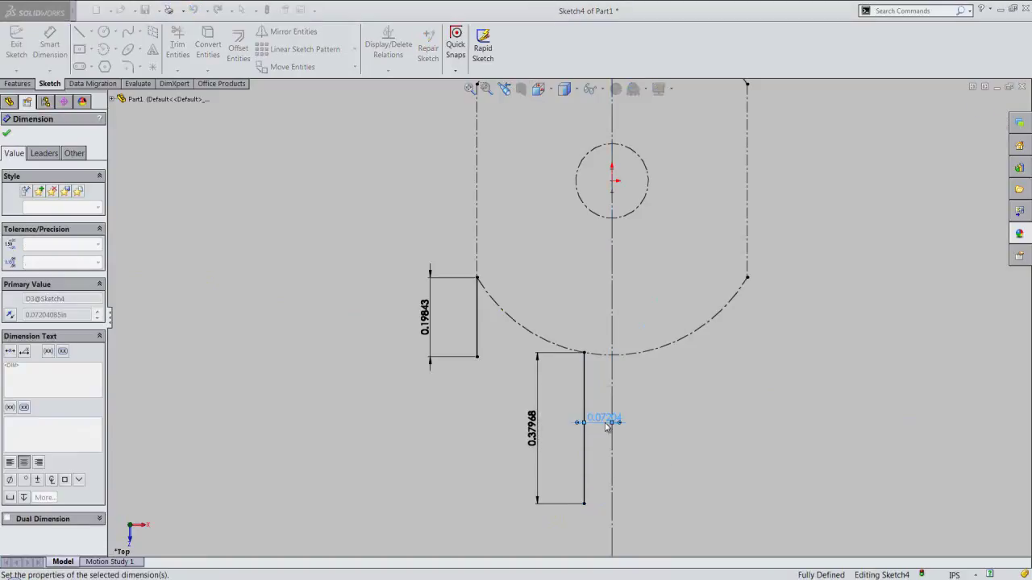
{"action": "right_click", "coordinate": [654, 406]}
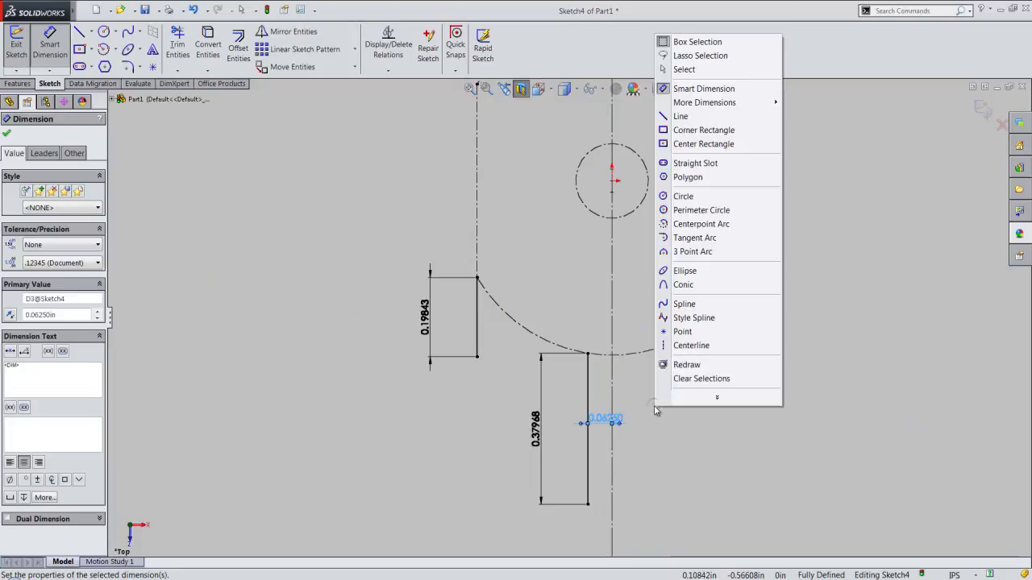
{"action": "left_click", "coordinate": [682, 71]}
Step: Sketch a 0.313-long horizontal line below the plate
{"action": "key", "text": "f"}
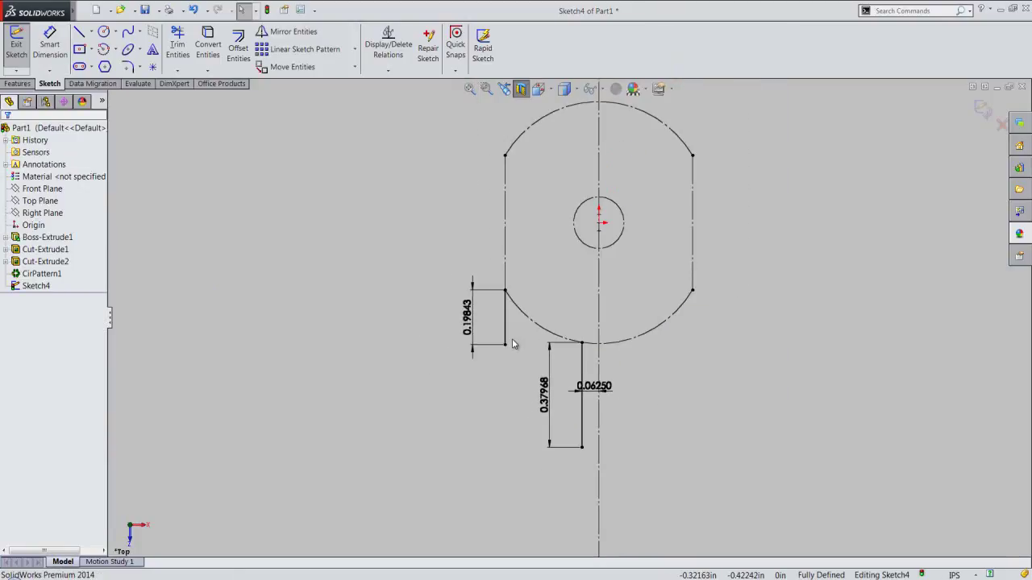
{"action": "scroll", "coordinate": [547, 430], "scroll_direction": "down", "scroll_amount": 2}
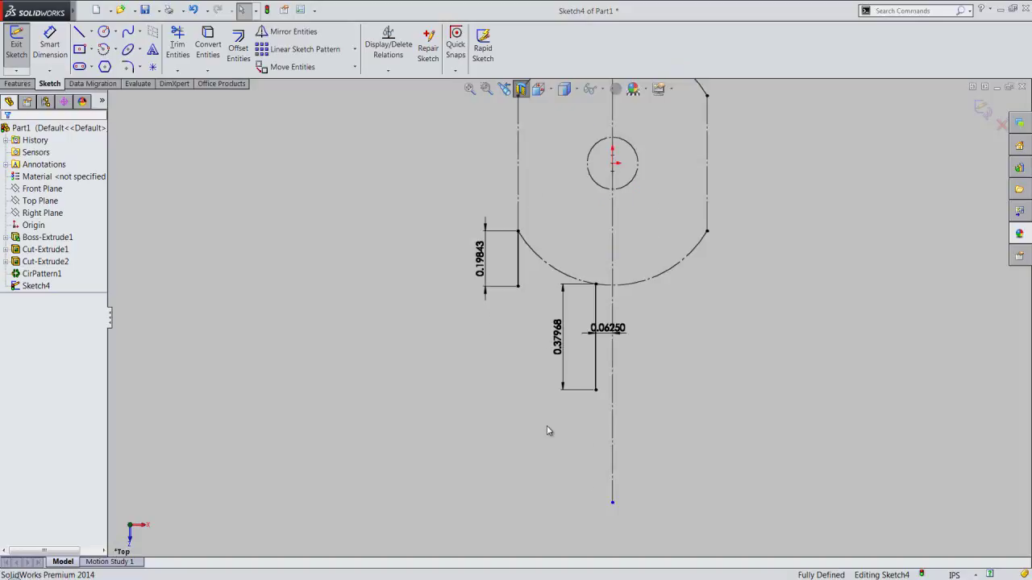
{"action": "right_click", "coordinate": [547, 430]}
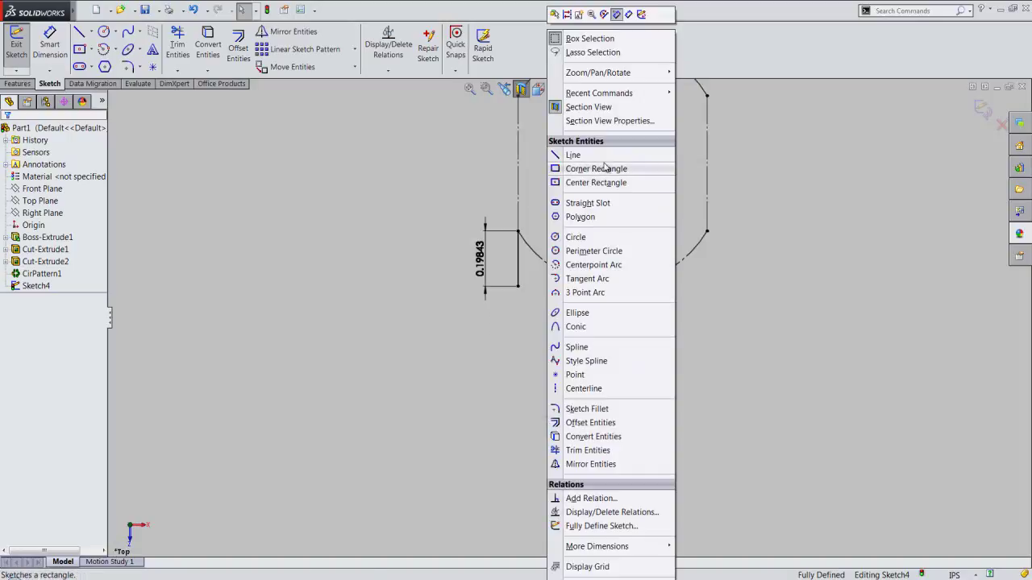
{"action": "left_click", "coordinate": [598, 158]}
{"action": "key", "text": "f"}
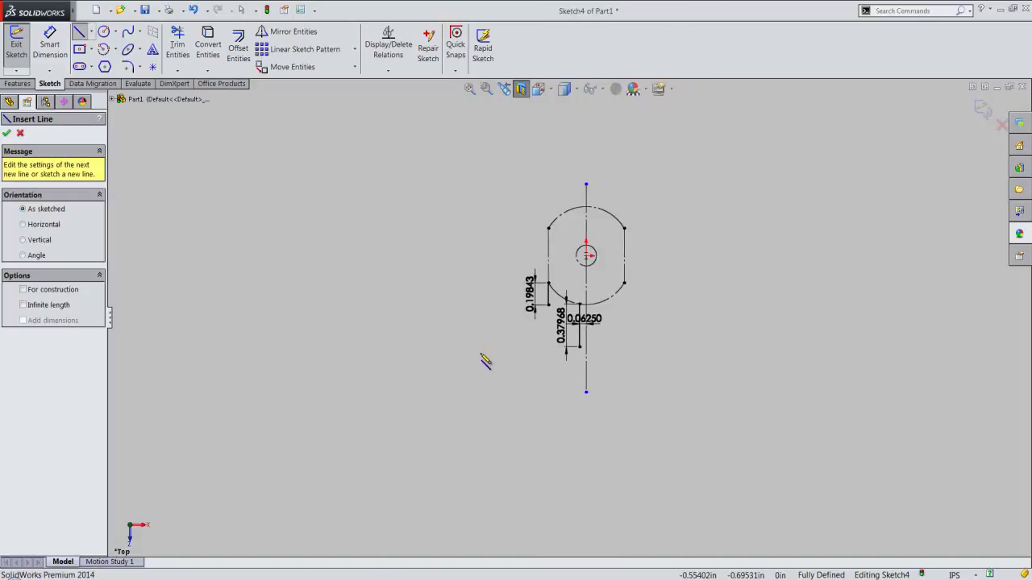
{"action": "left_click", "coordinate": [556, 405]}
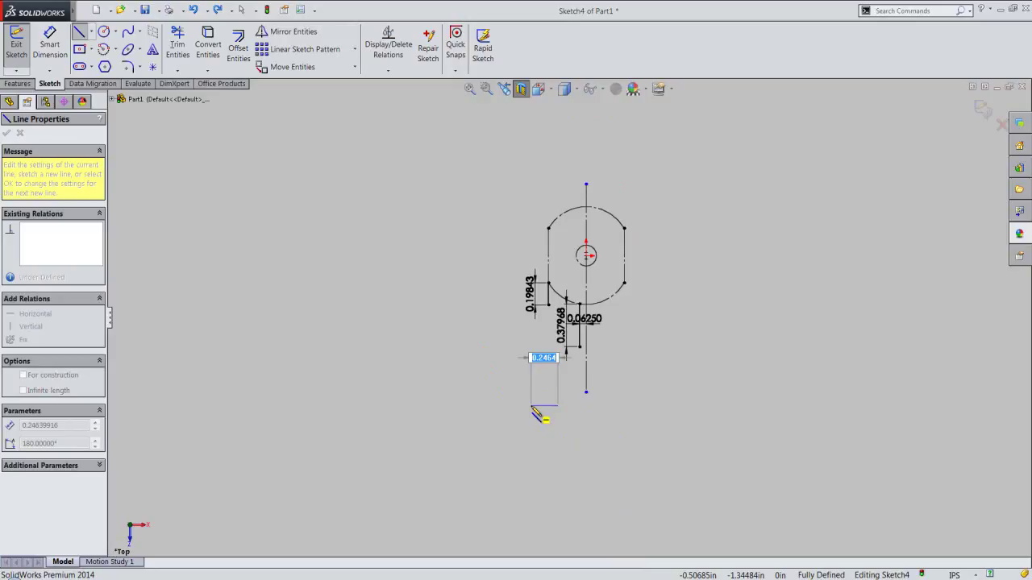
{"action": "type", "text": "0.31300"}
{"action": "key", "text": "Return"}
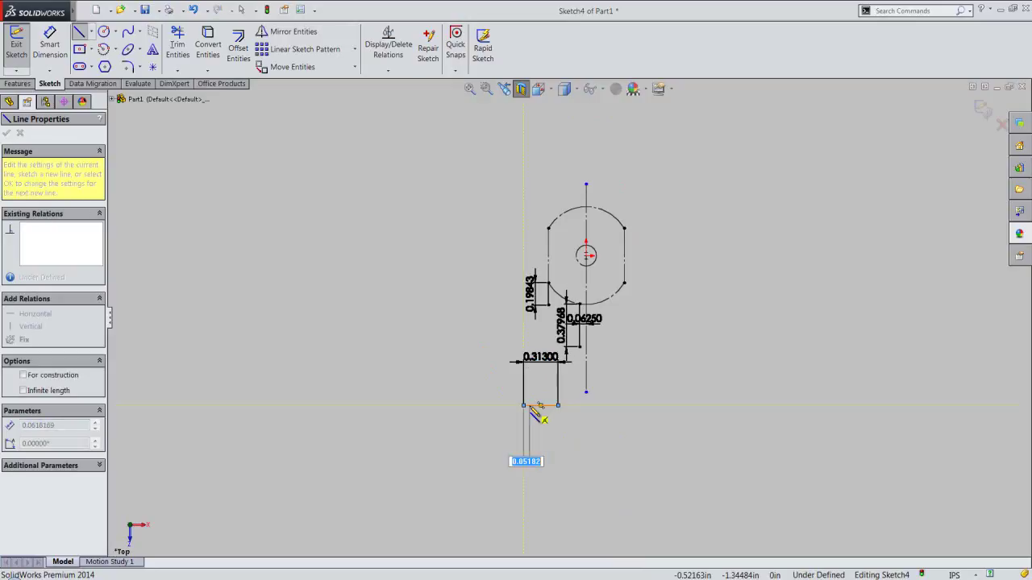
Step: Dimension the horizontal line's endpoint 0.5 from the centerline
{"action": "right_click", "coordinate": [530, 406]}
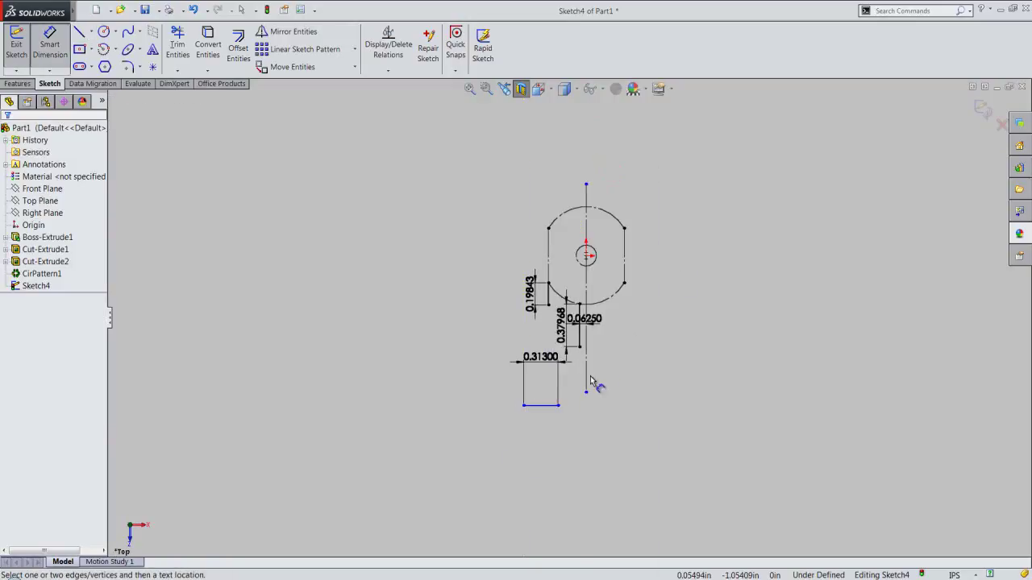
{"action": "left_click", "coordinate": [587, 379]}
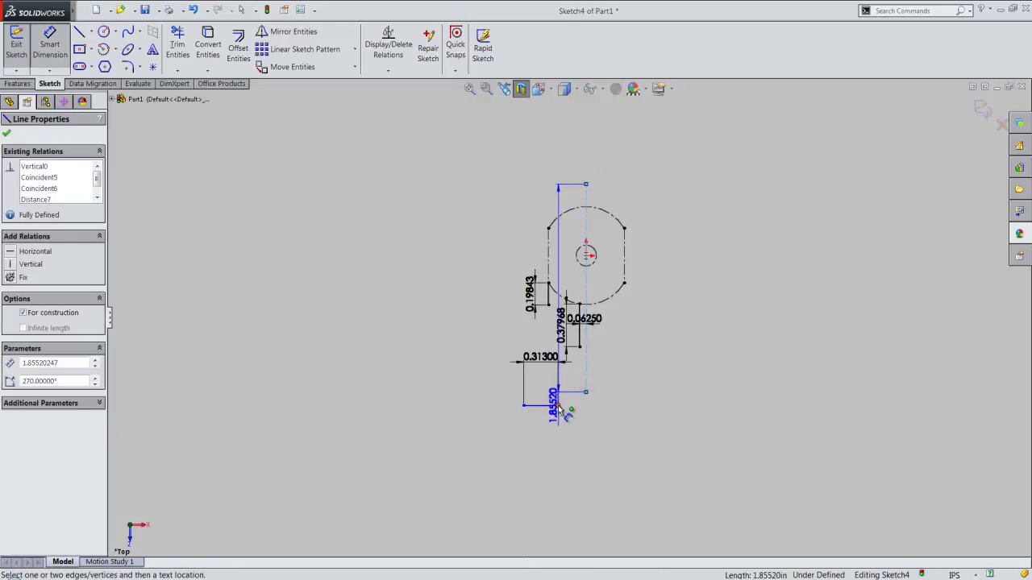
{"action": "left_click", "coordinate": [558, 406]}
{"action": "left_click", "coordinate": [569, 406]}
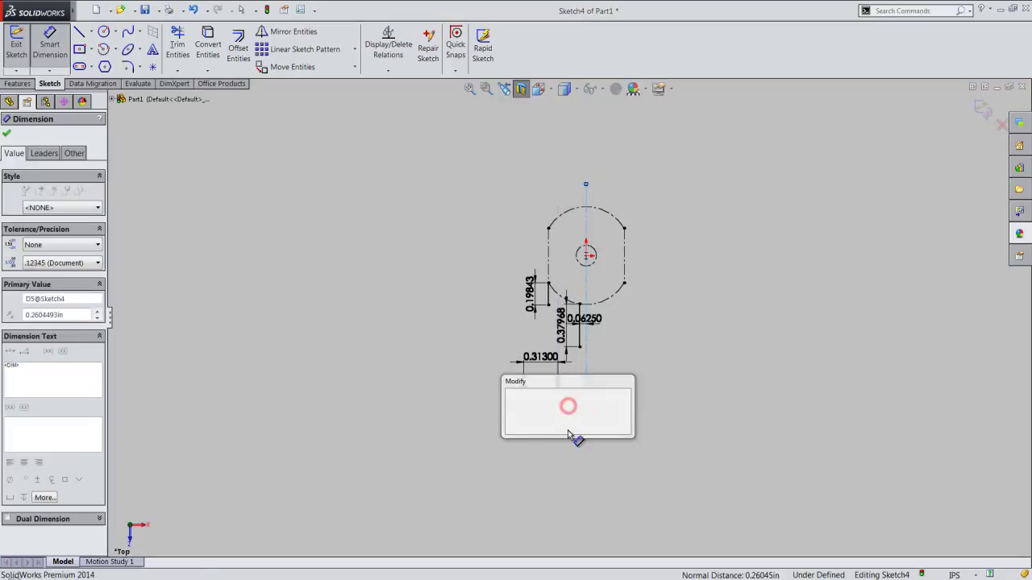
{"action": "type", "text": ".5"}
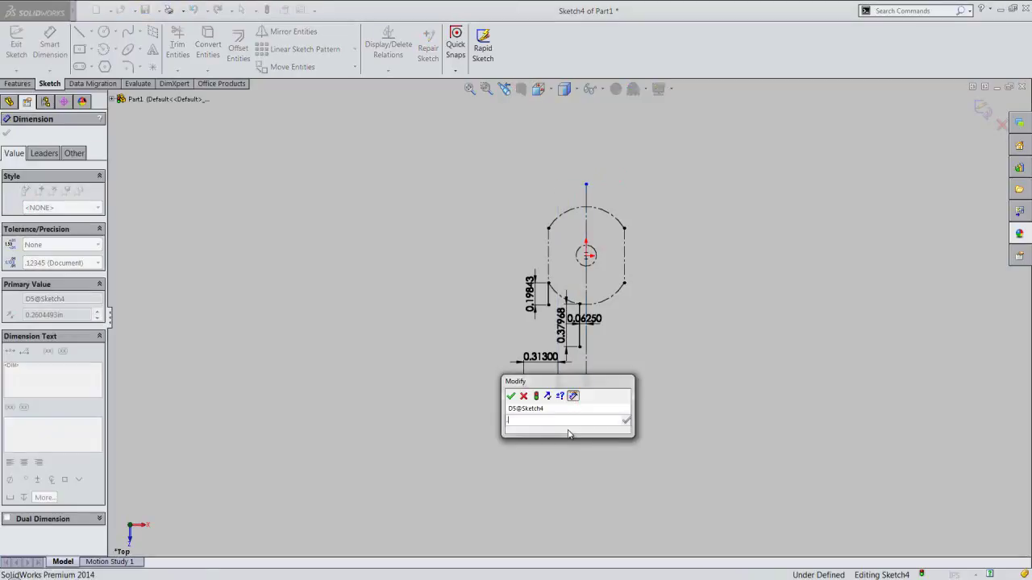
{"action": "key", "text": "Return"}
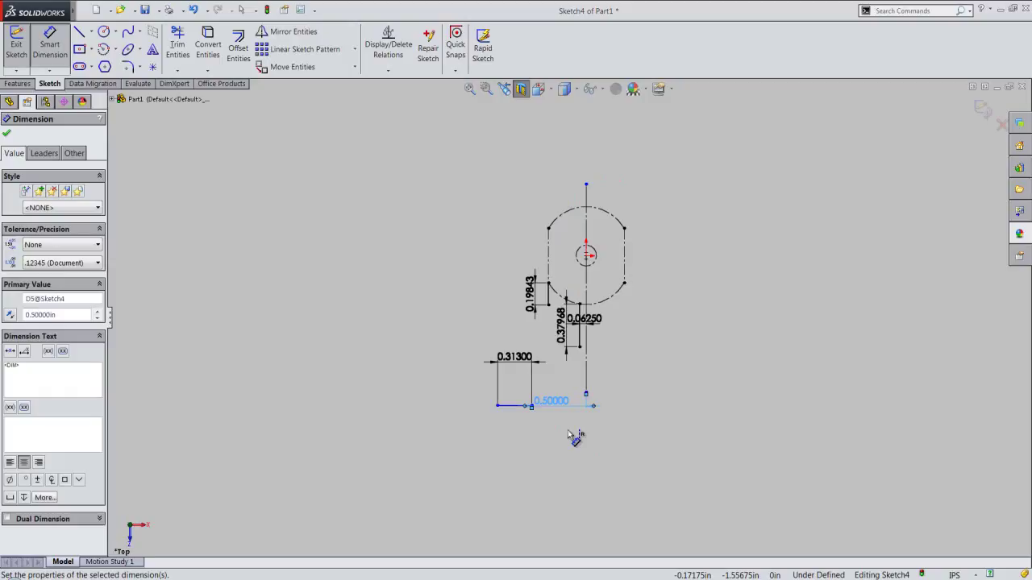
{"action": "right_click", "coordinate": [567, 430]}
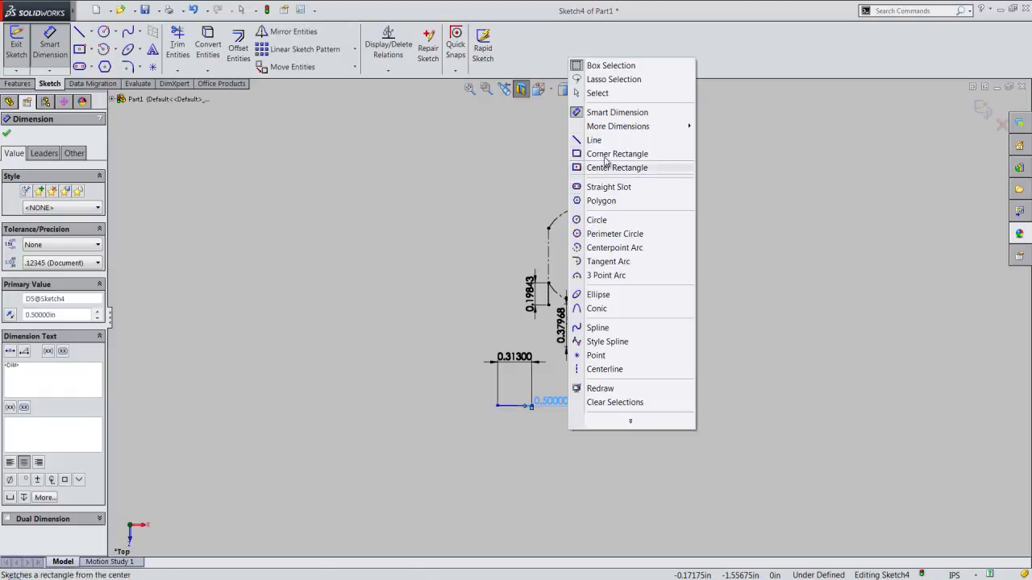
{"action": "left_click", "coordinate": [595, 94]}
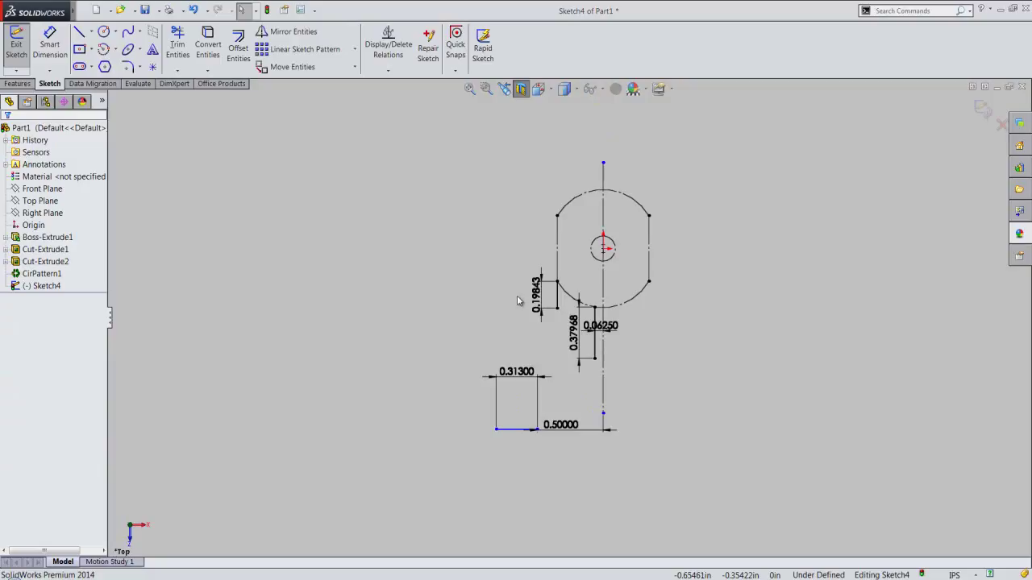
{"action": "scroll", "coordinate": [517, 301], "scroll_direction": "up", "scroll_amount": 1}
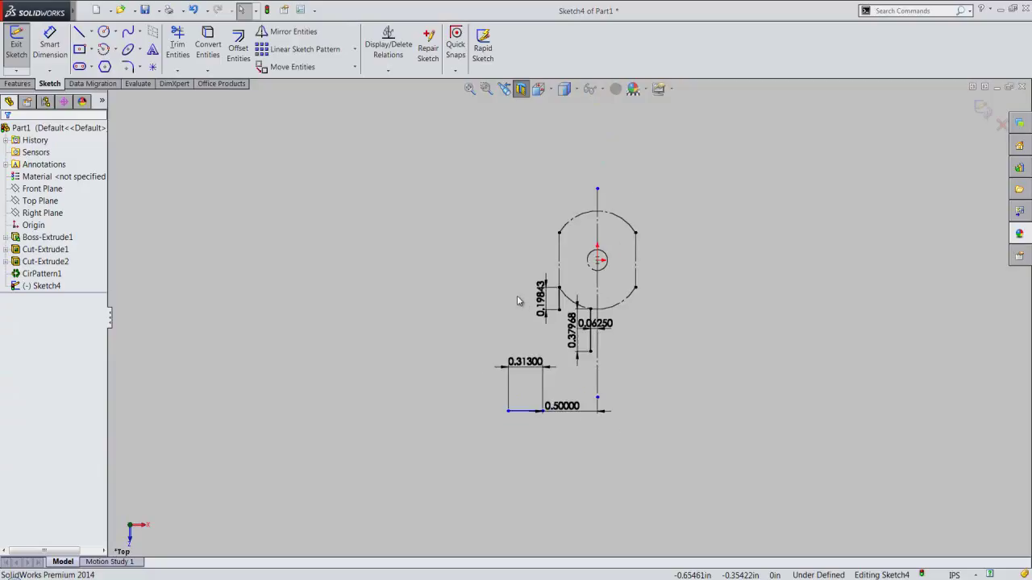
{"action": "right_click", "coordinate": [659, 256]}
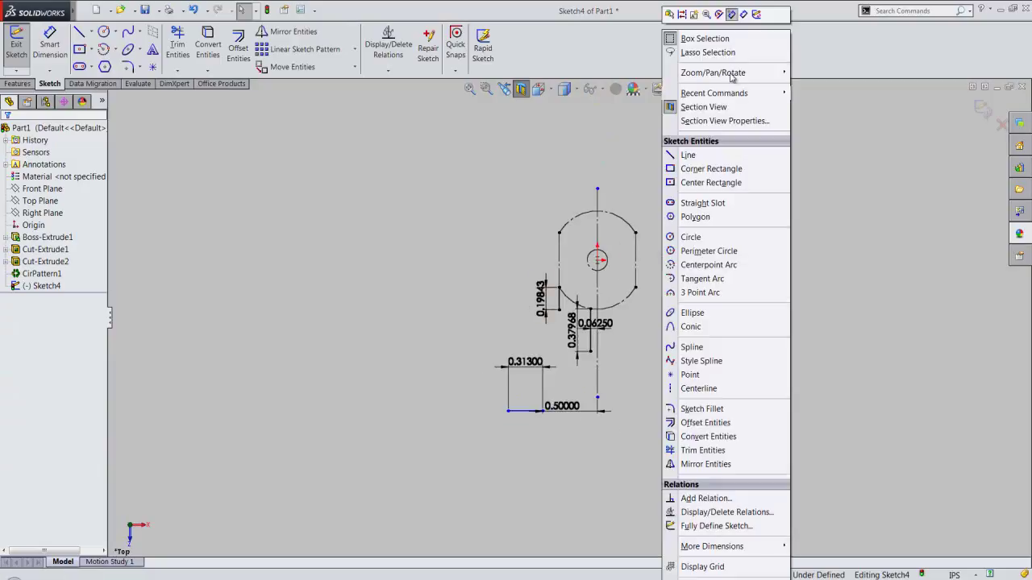
Step: Dimension the bottom horizontal line 4.06238 below the origin, stretching the sketch downward
{"action": "left_click", "coordinate": [733, 14]}
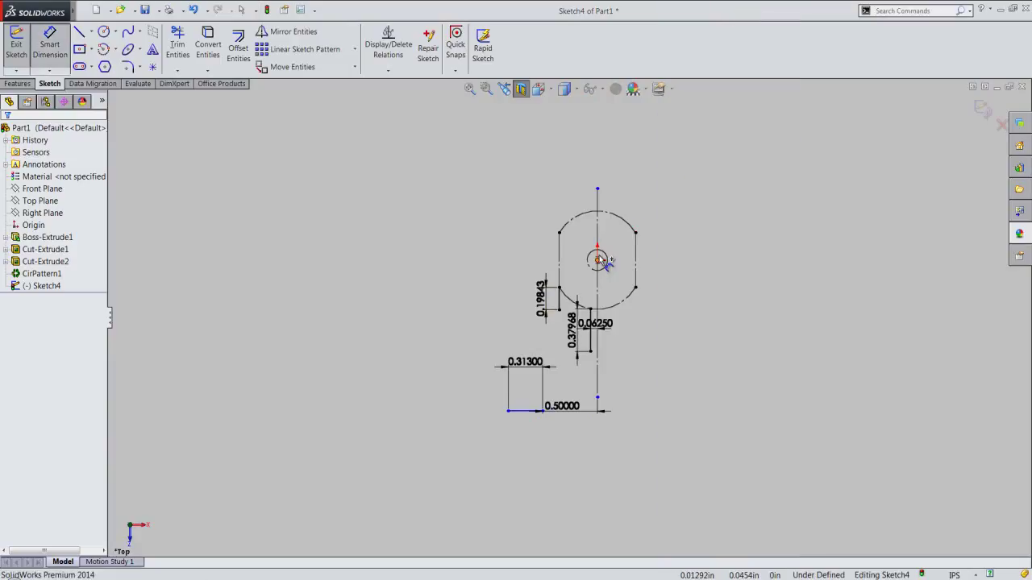
{"action": "scroll", "coordinate": [607, 262], "scroll_direction": "down", "scroll_amount": 2}
{"action": "scroll", "coordinate": [604, 270], "scroll_direction": "down", "scroll_amount": 2}
{"action": "scroll", "coordinate": [596, 278], "scroll_direction": "down", "scroll_amount": 3}
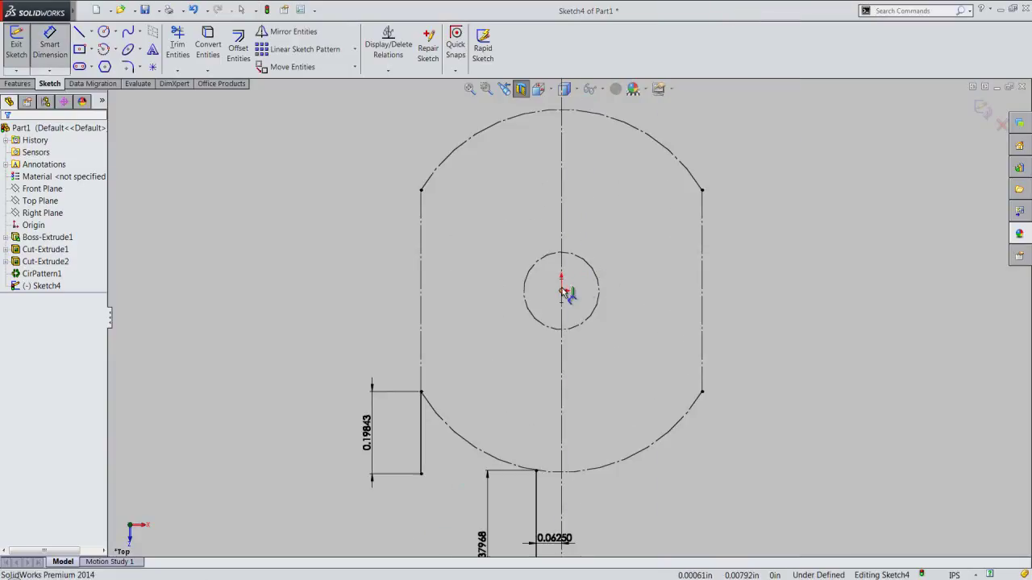
{"action": "left_click", "coordinate": [562, 289]}
{"action": "scroll", "coordinate": [612, 274], "scroll_direction": "up", "scroll_amount": 2}
{"action": "scroll", "coordinate": [612, 274], "scroll_direction": "up", "scroll_amount": 2}
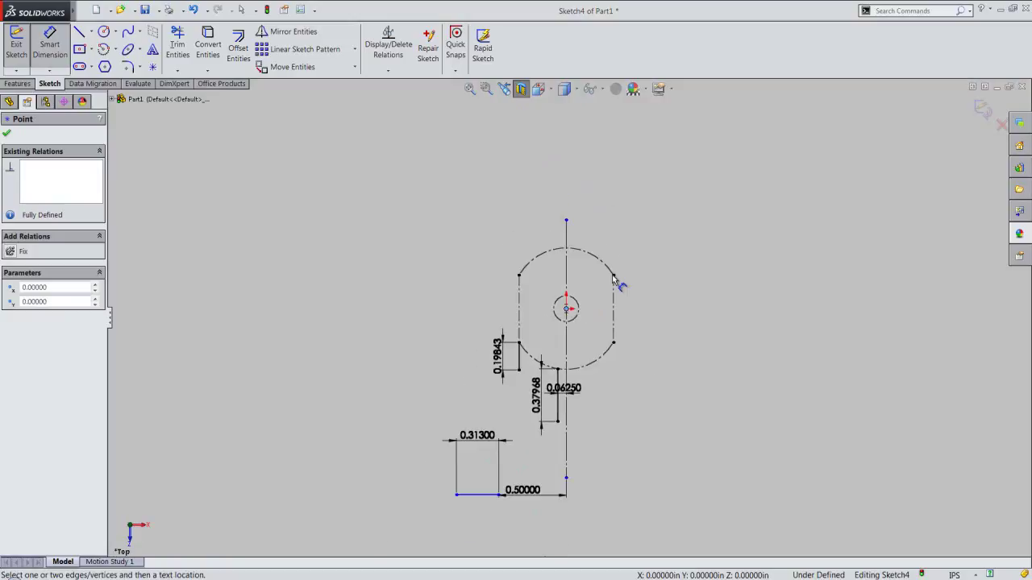
{"action": "scroll", "coordinate": [612, 275], "scroll_direction": "up", "scroll_amount": 1}
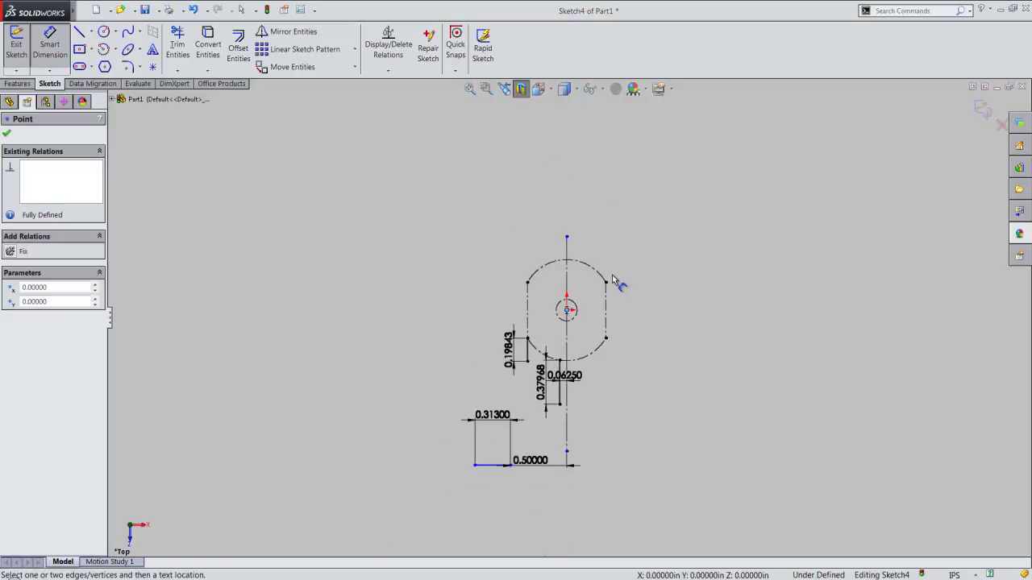
{"action": "left_click", "coordinate": [493, 464]}
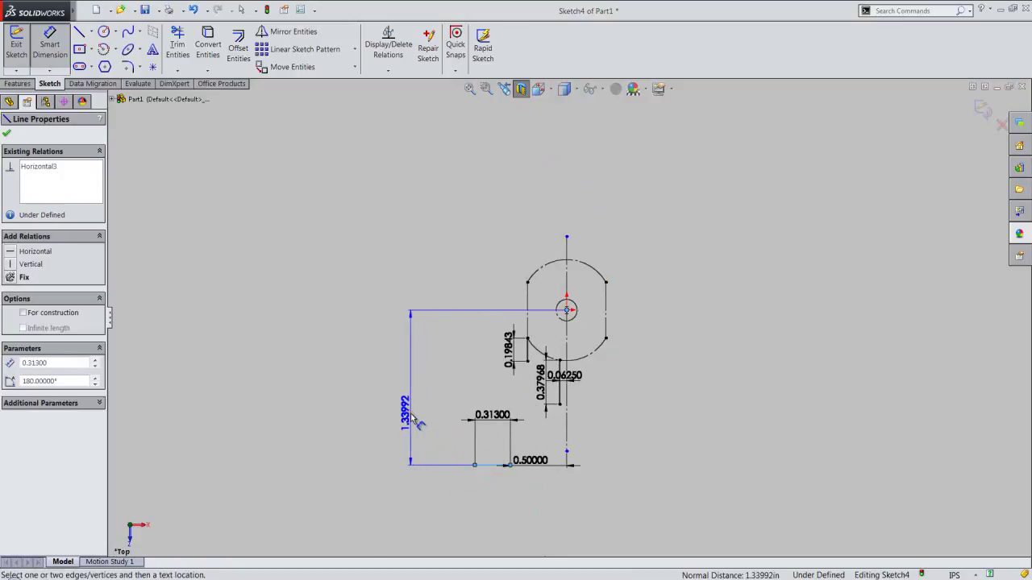
{"action": "left_click", "coordinate": [410, 412]}
{"action": "type", "text": "4.062"}
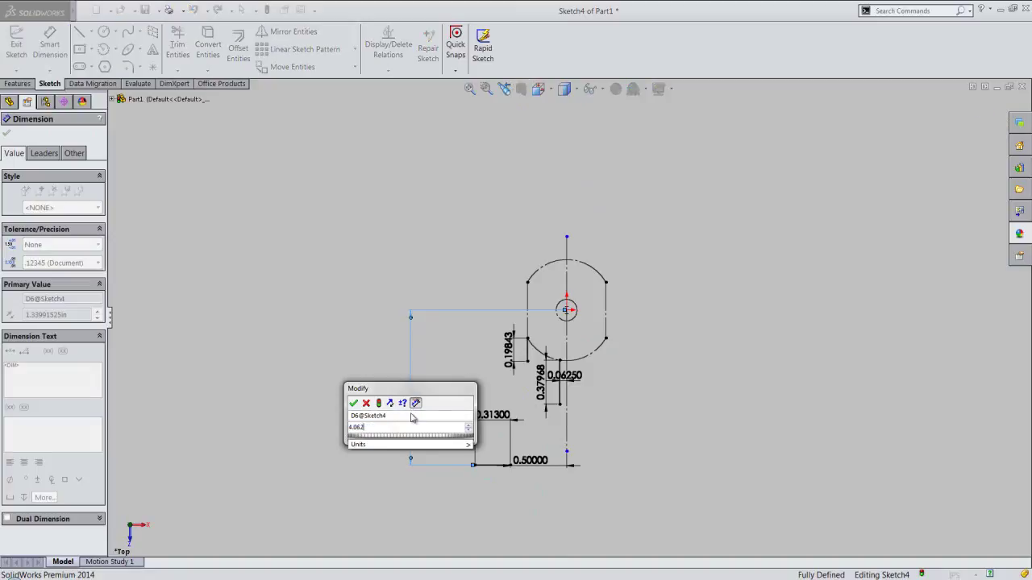
{"action": "key", "text": "Return"}
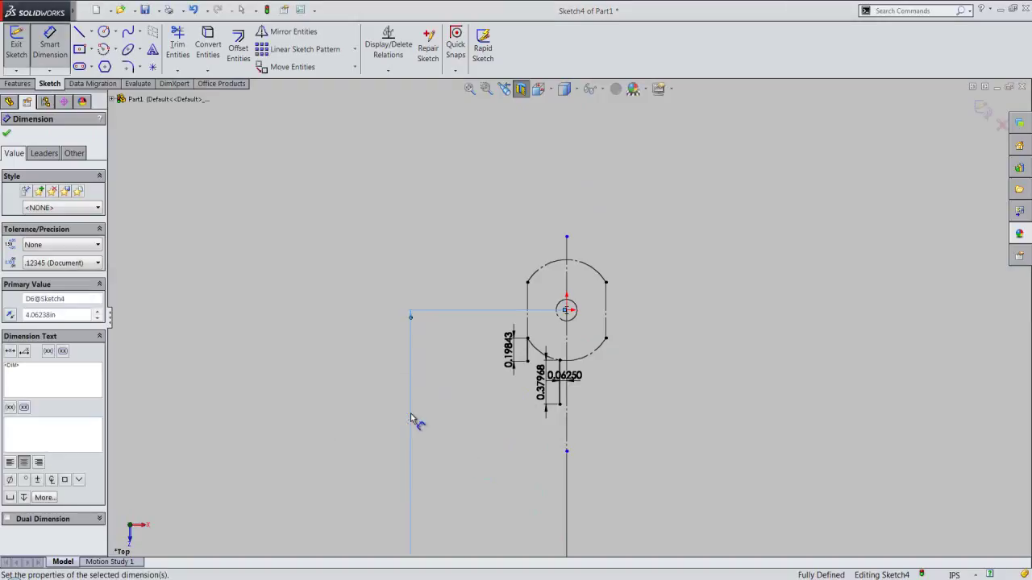
{"action": "key", "text": "z"}
{"action": "key", "text": "z"}
{"action": "key", "text": "z"}
{"action": "key", "text": "z"}
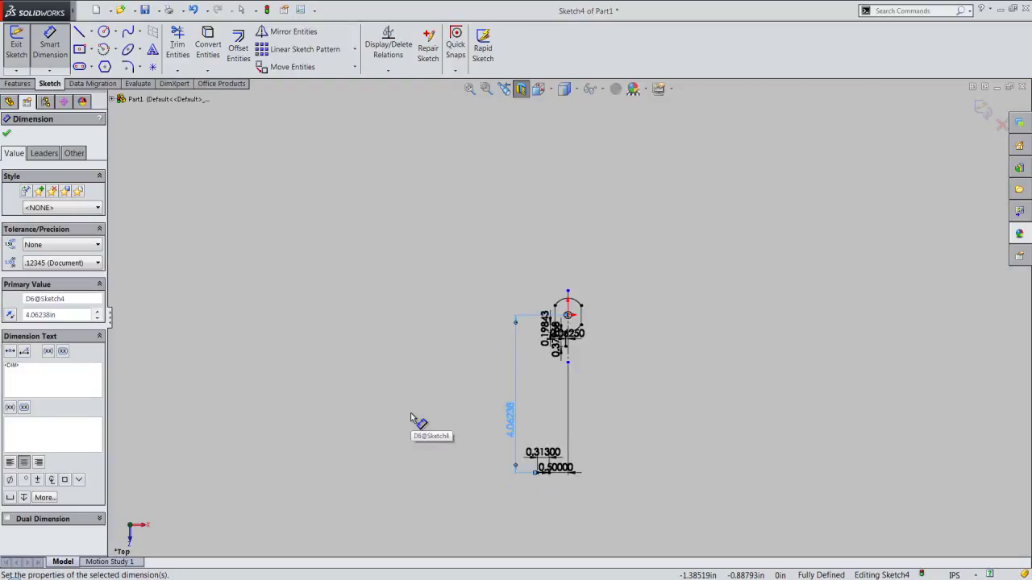
{"action": "scroll", "coordinate": [530, 414], "scroll_direction": "up", "scroll_amount": 3}
{"action": "right_click", "coordinate": [530, 322]}
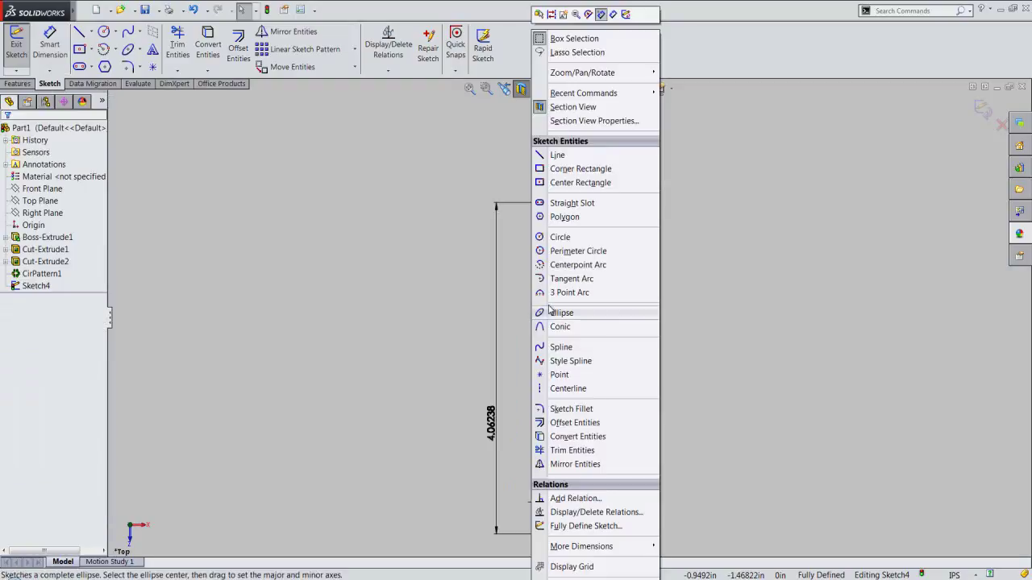
Step: Draw the arm's outer 3-point arc with radius 2.825 from the bottom corner up to the plate
{"action": "left_click", "coordinate": [569, 292]}
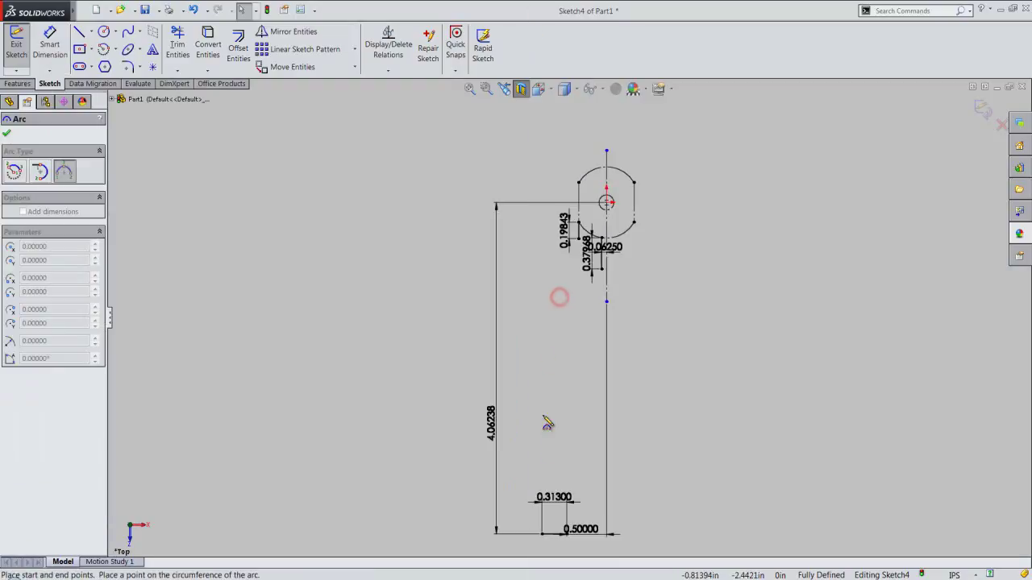
{"action": "left_click", "coordinate": [542, 533]}
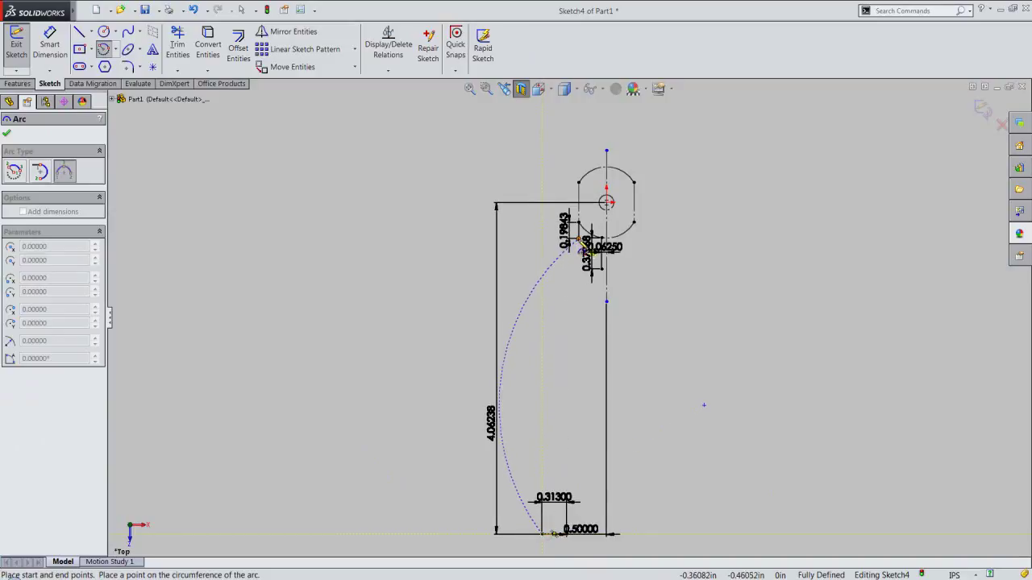
{"action": "left_click", "coordinate": [580, 243]}
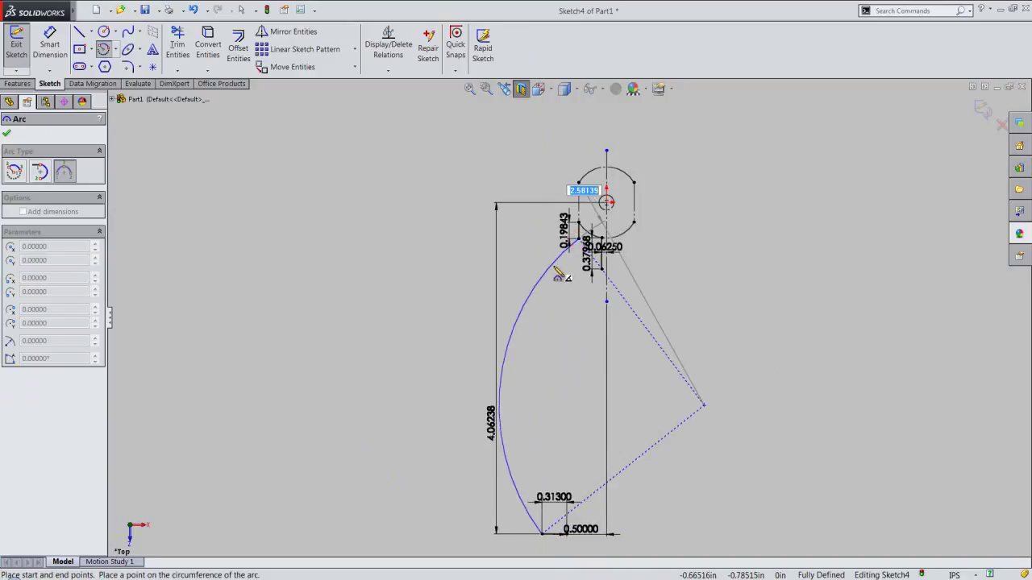
{"action": "type", "text": "2.8"}
{"action": "type", "text": "25"}
{"action": "key", "text": "Return"}
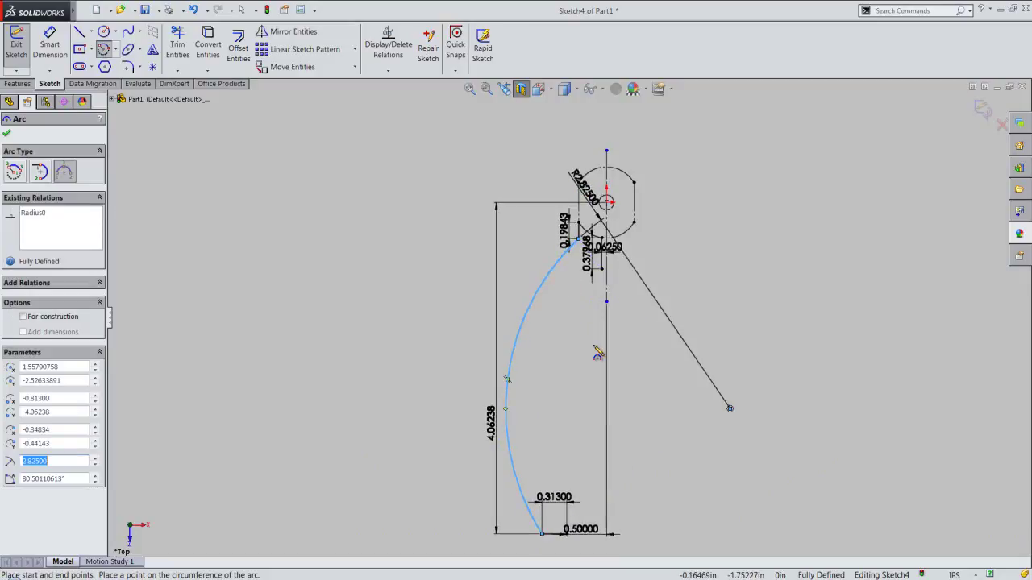
Step: Draw the inner 2.491-radius arc from the bottom end to the short vertical line
{"action": "scroll", "coordinate": [580, 540], "scroll_direction": "down", "scroll_amount": 1}
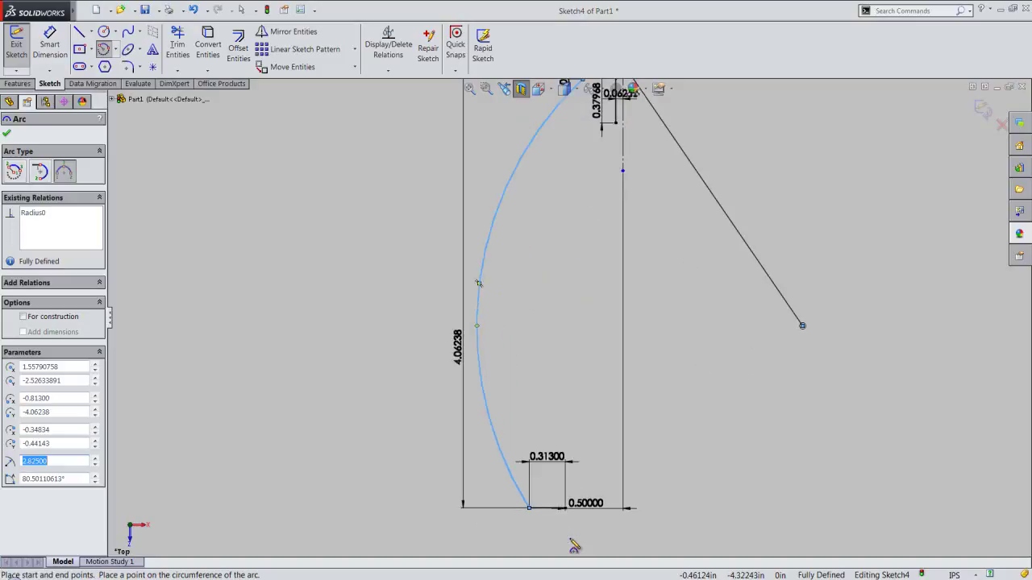
{"action": "left_click", "coordinate": [574, 520]}
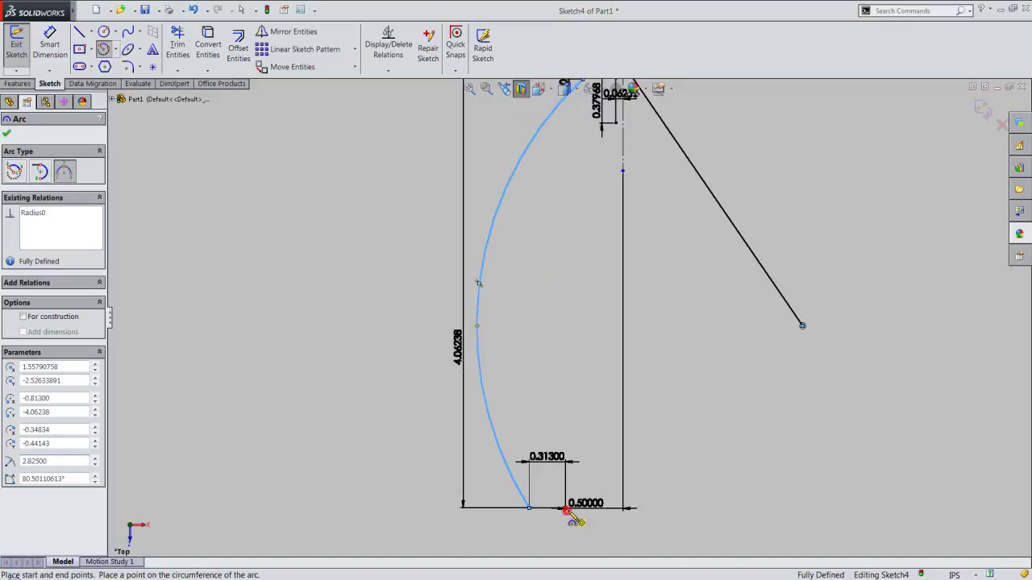
{"action": "scroll", "coordinate": [564, 504], "scroll_direction": "up", "scroll_amount": 2}
{"action": "scroll", "coordinate": [550, 451], "scroll_direction": "up", "scroll_amount": 2}
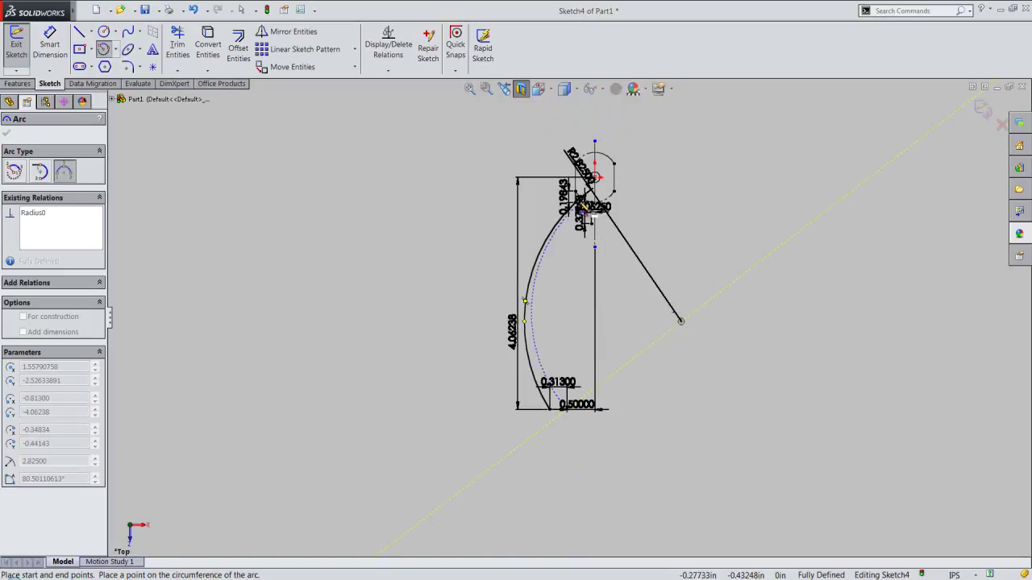
{"action": "scroll", "coordinate": [587, 208], "scroll_direction": "down", "scroll_amount": 2}
{"action": "scroll", "coordinate": [587, 211], "scroll_direction": "down", "scroll_amount": 3}
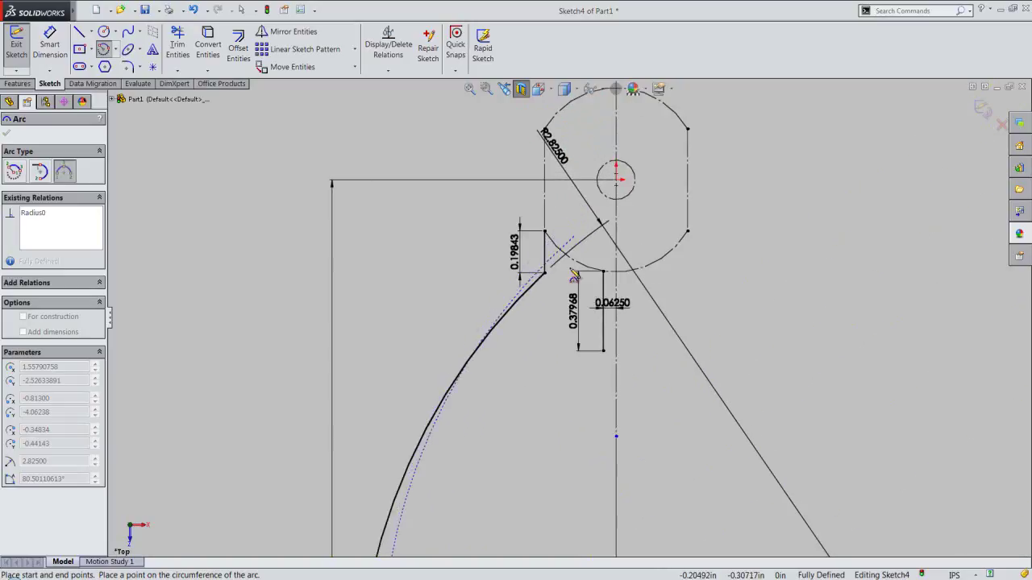
{"action": "left_click", "coordinate": [602, 351]}
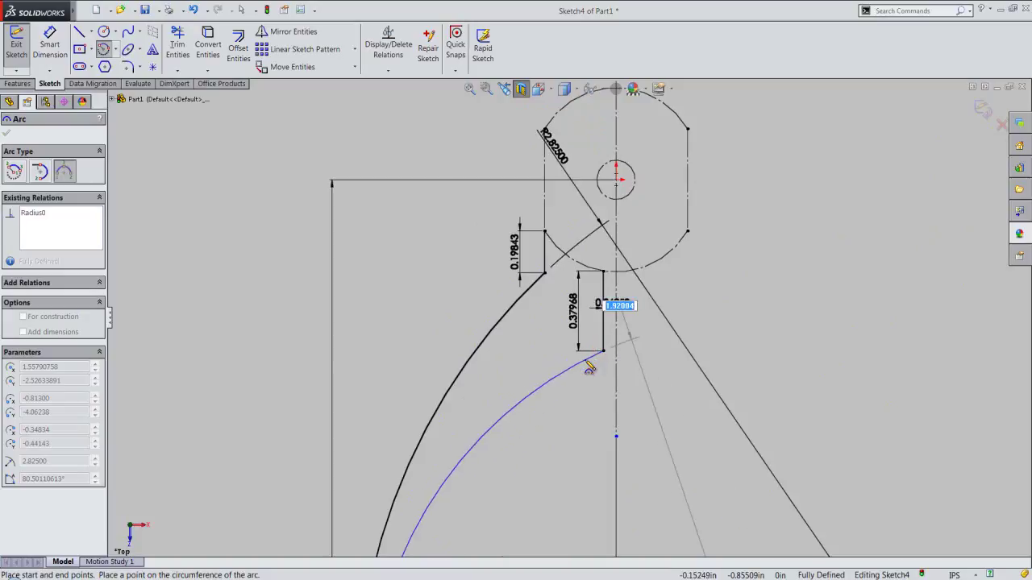
{"action": "type", "text": "2.49"}
{"action": "type", "text": "1"}
{"action": "key", "text": "Return"}
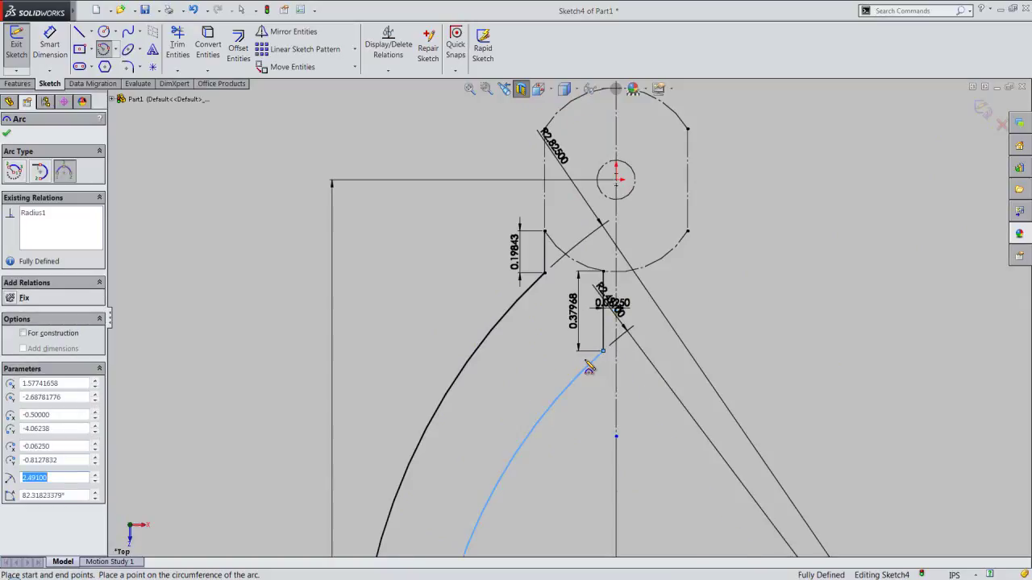
{"action": "right_click", "coordinate": [590, 367]}
Step: Move the 0.37968 and R2.491 dimensions to the right so they no longer overlap
{"action": "left_click", "coordinate": [614, 208]}
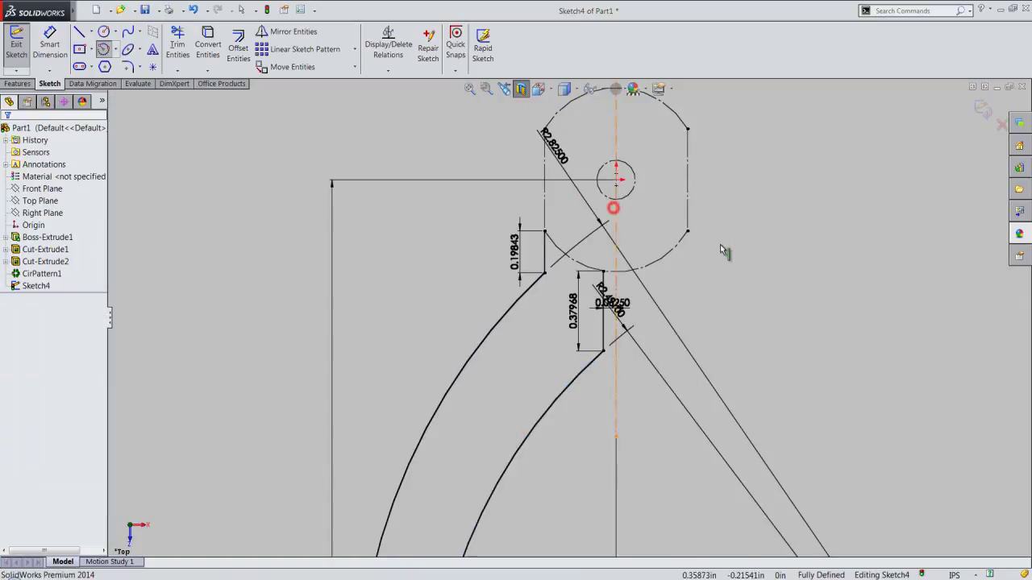
{"action": "scroll", "coordinate": [455, 243], "scroll_direction": "up", "scroll_amount": 2}
{"action": "scroll", "coordinate": [453, 242], "scroll_direction": "up", "scroll_amount": 2}
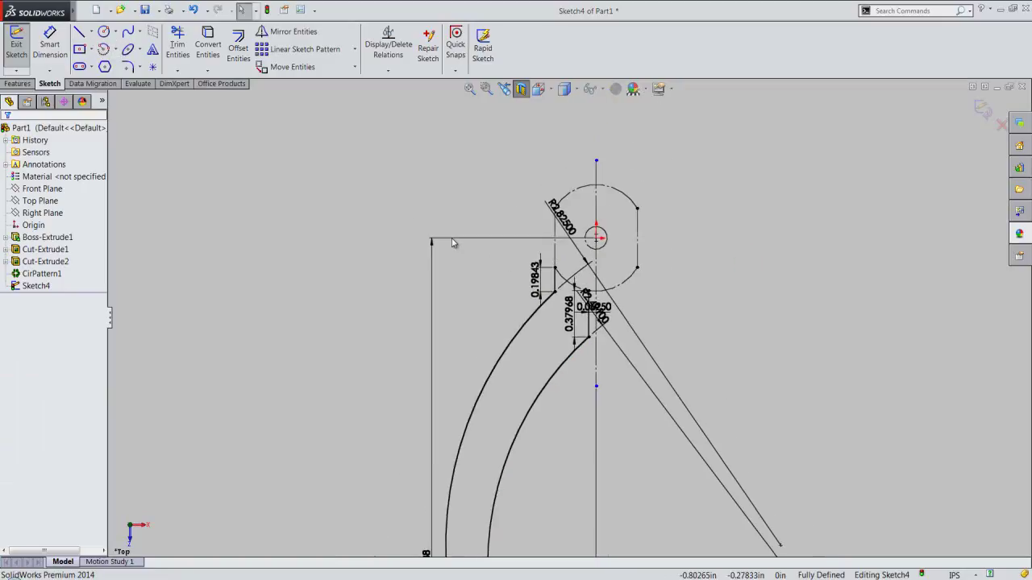
{"action": "scroll", "coordinate": [577, 316], "scroll_direction": "down", "scroll_amount": 1}
{"action": "scroll", "coordinate": [579, 319], "scroll_direction": "down", "scroll_amount": 1}
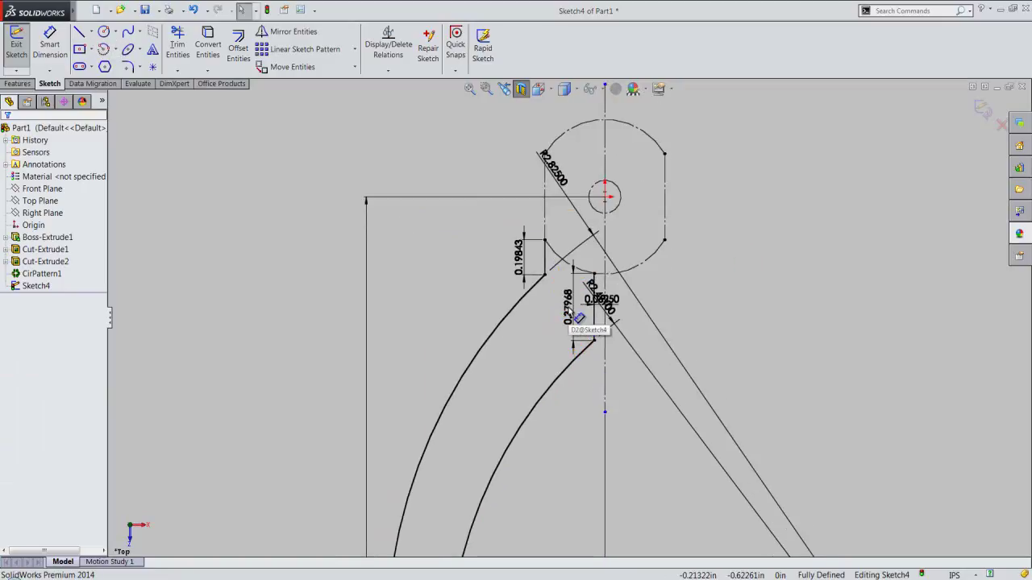
{"action": "left_click_drag", "start_coordinate": [579, 319], "coordinate": [627, 312]}
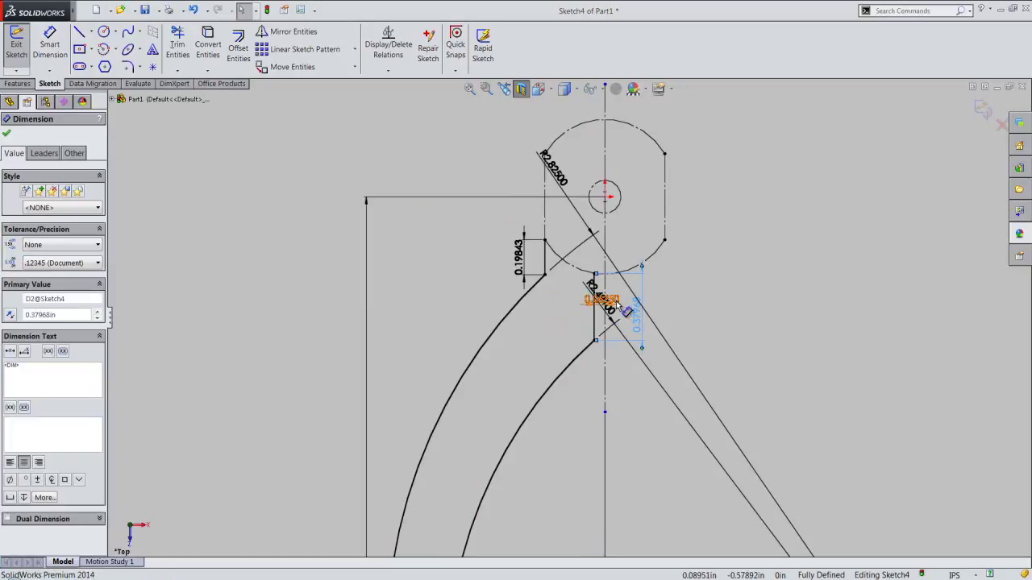
{"action": "left_click", "coordinate": [645, 310]}
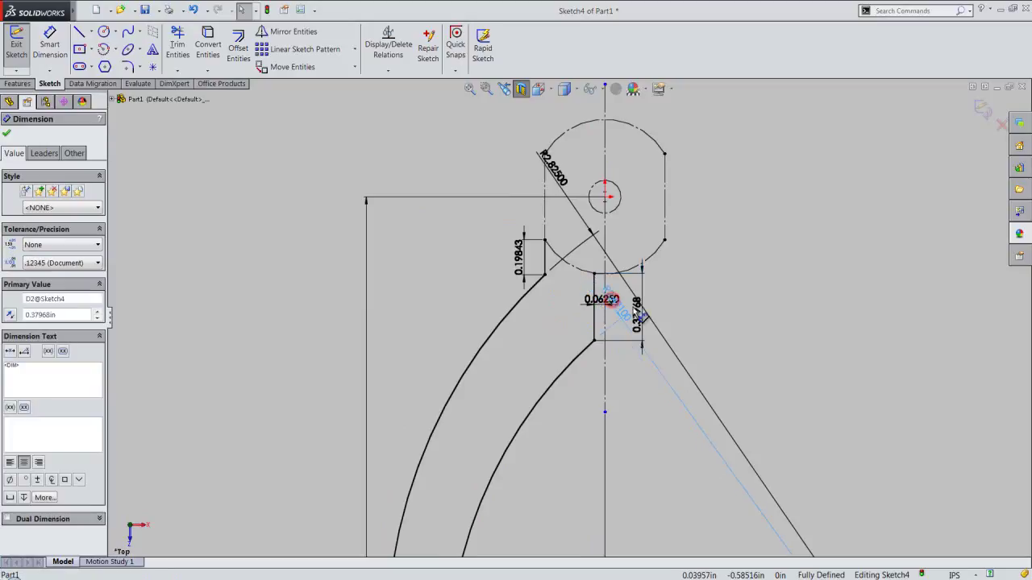
{"action": "left_click", "coordinate": [719, 315]}
{"action": "left_click", "coordinate": [776, 315]}
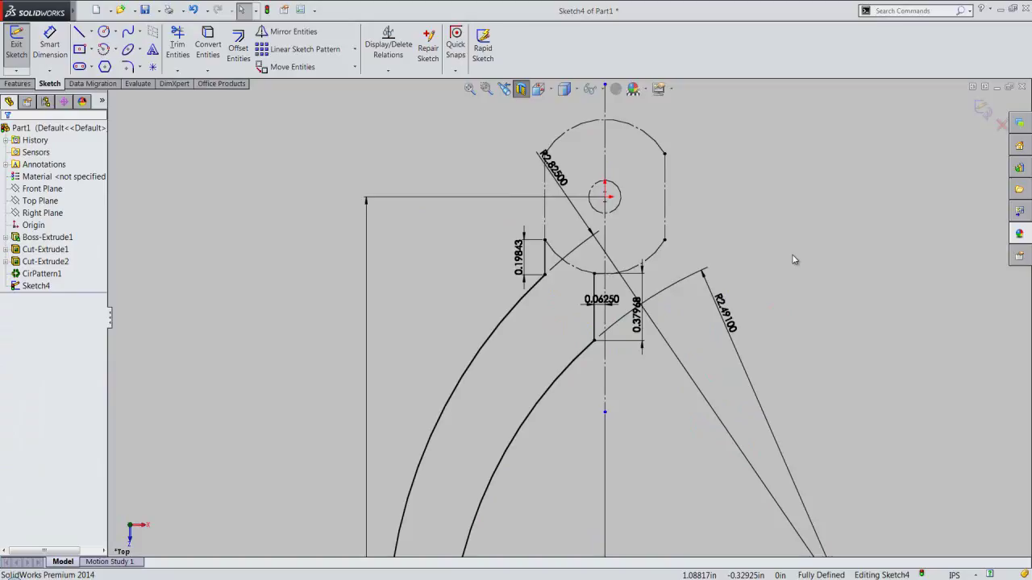
{"action": "scroll", "coordinate": [794, 259], "scroll_direction": "down", "scroll_amount": 2}
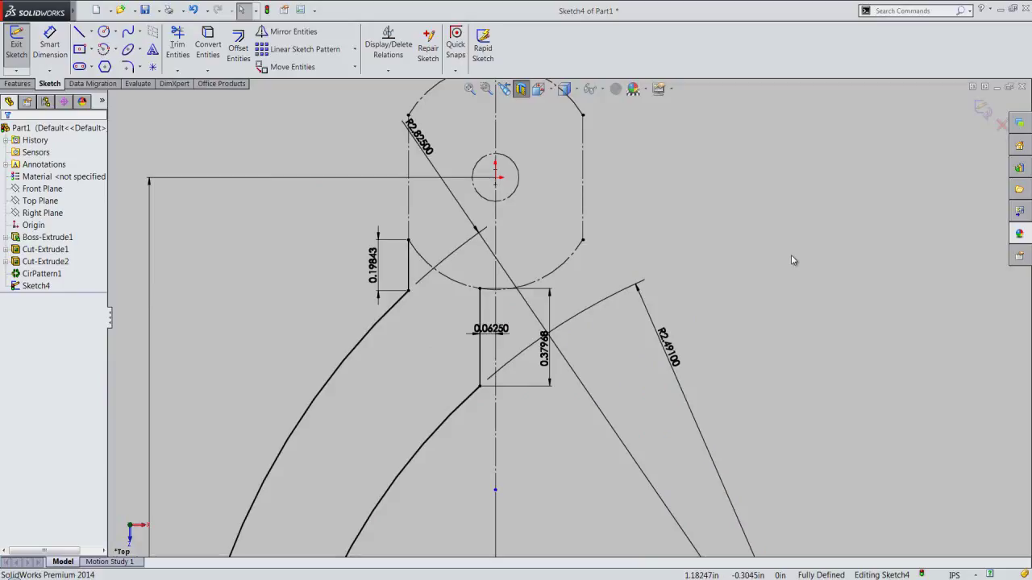
{"action": "right_click", "coordinate": [792, 260]}
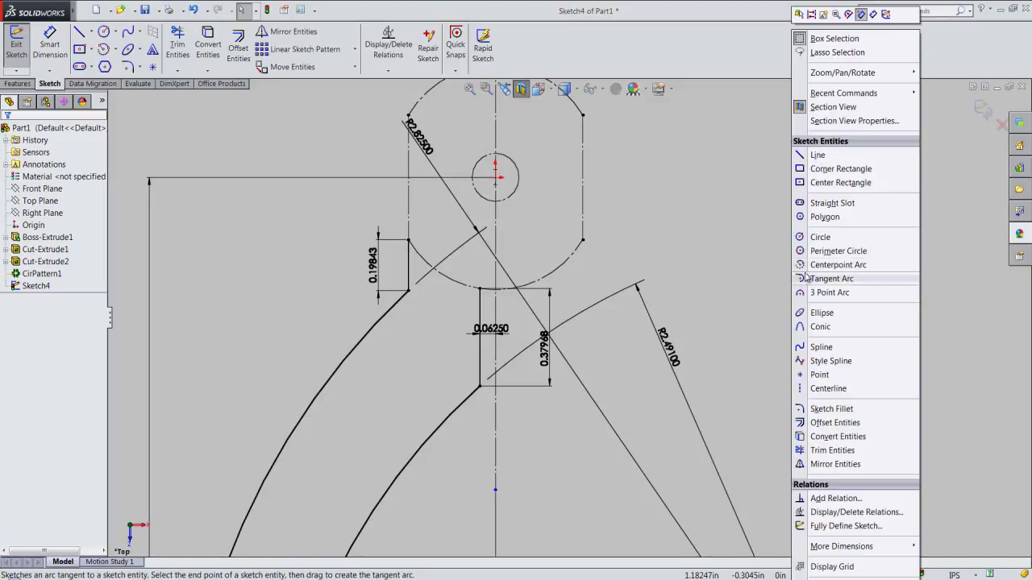
Step: Draw a centre-point arc on the small circle's centre from the left edge to the short vertical line
{"action": "left_click", "coordinate": [807, 266]}
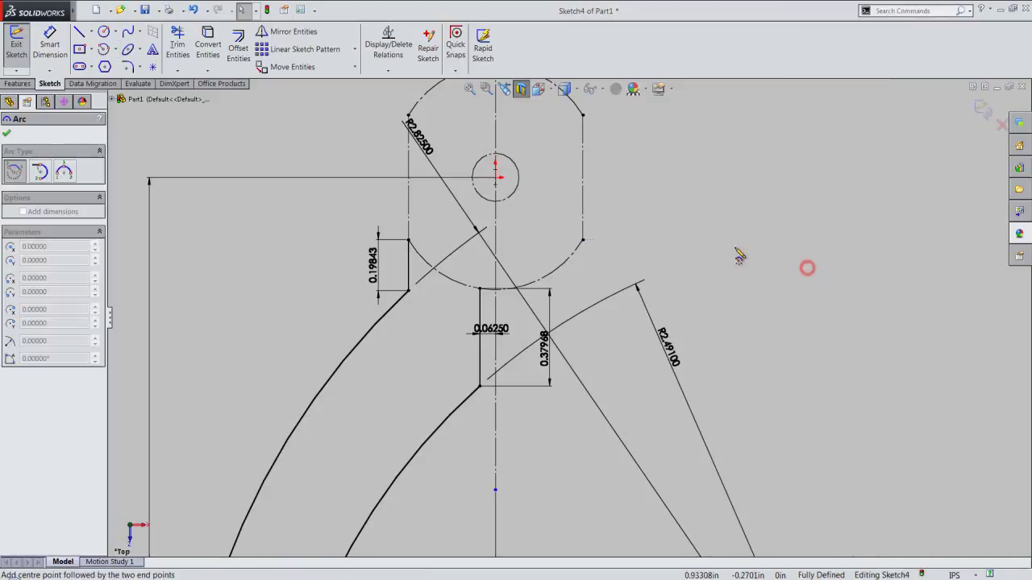
{"action": "left_click", "coordinate": [495, 177]}
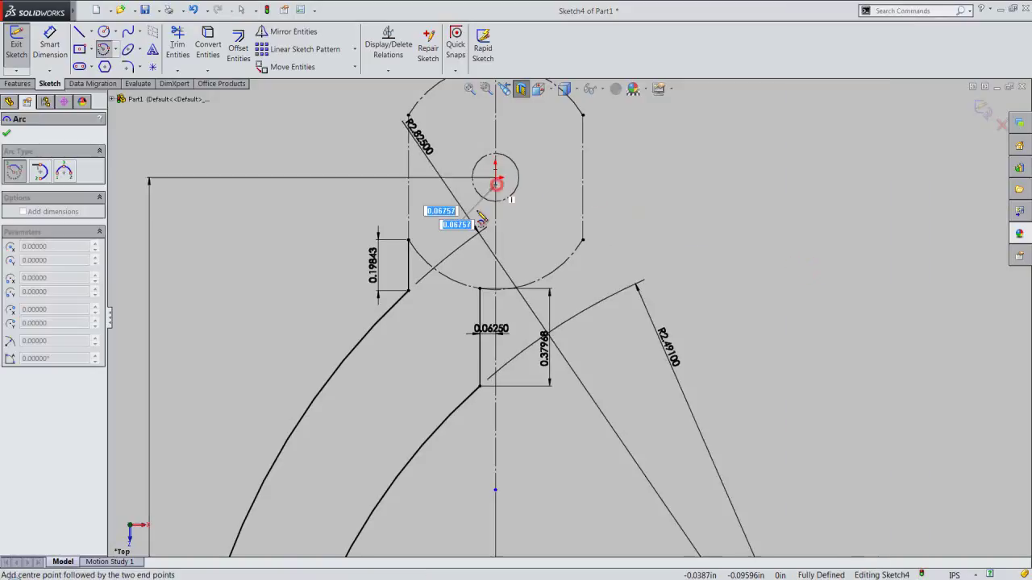
{"action": "left_click", "coordinate": [410, 241]}
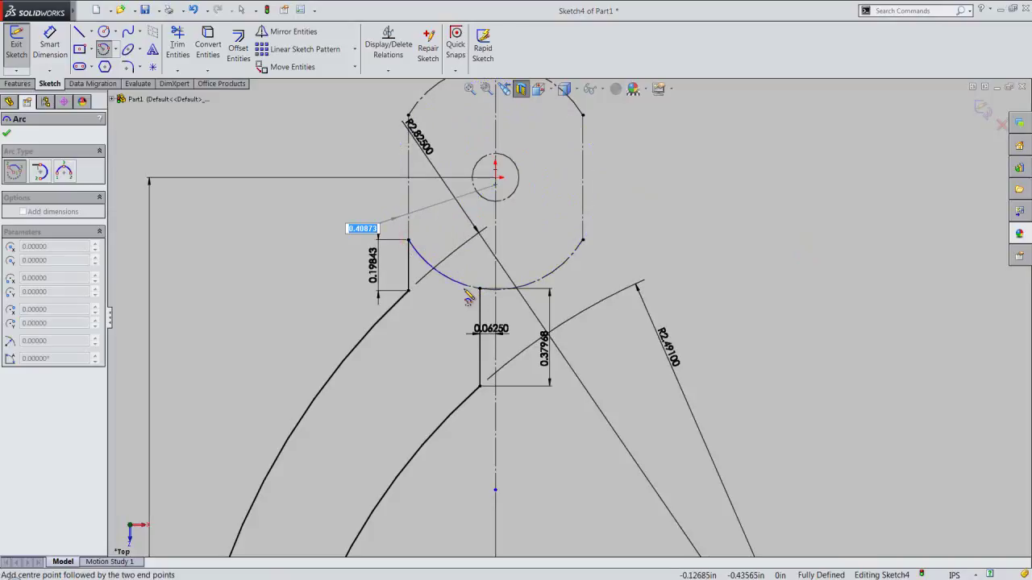
{"action": "right_click", "coordinate": [465, 295]}
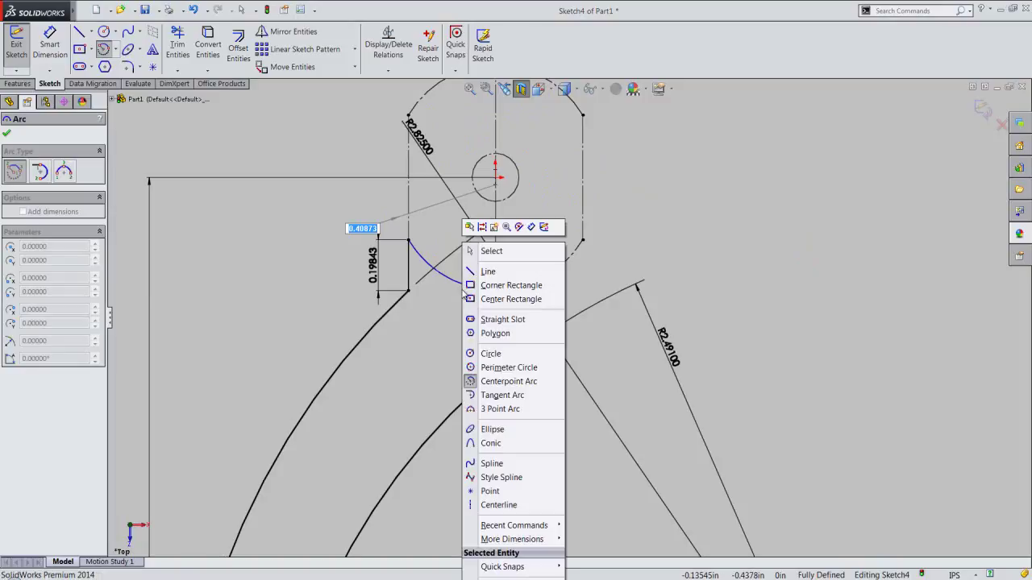
{"action": "mouse_move", "coordinate": [502, 567]}
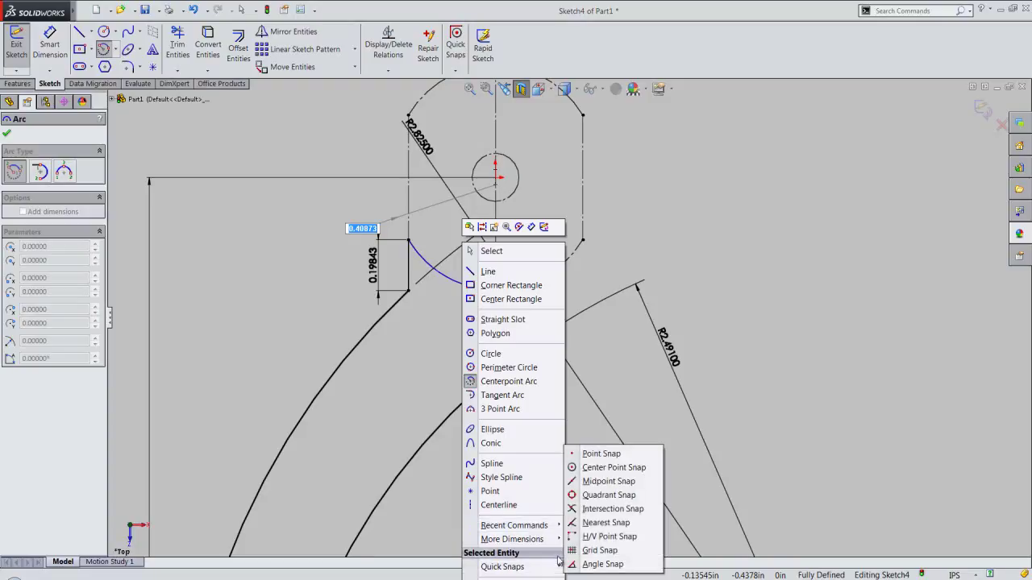
{"action": "left_click", "coordinate": [589, 509]}
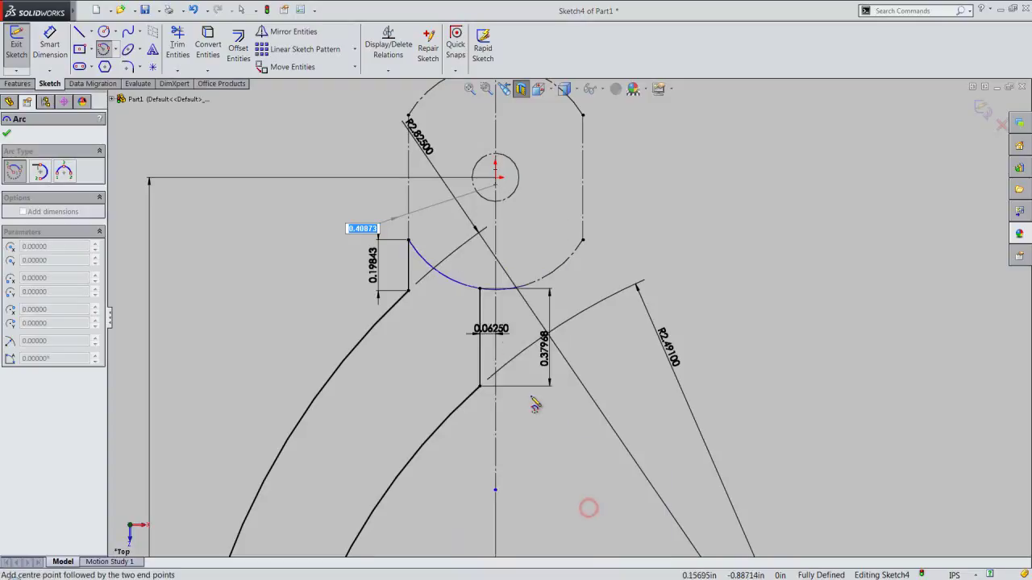
{"action": "left_click", "coordinate": [481, 300]}
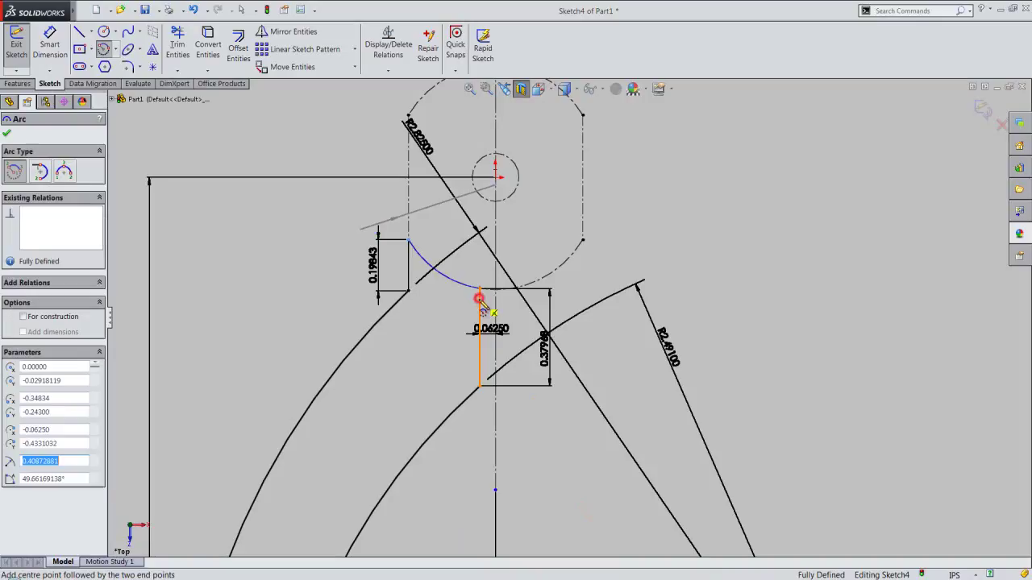
{"action": "right_click", "coordinate": [641, 230]}
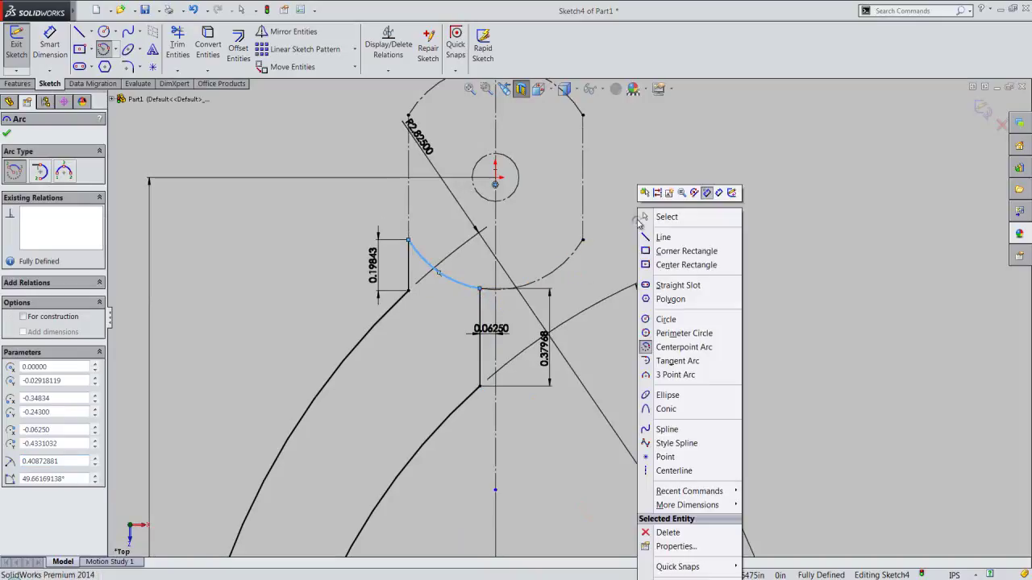
{"action": "left_click", "coordinate": [652, 216]}
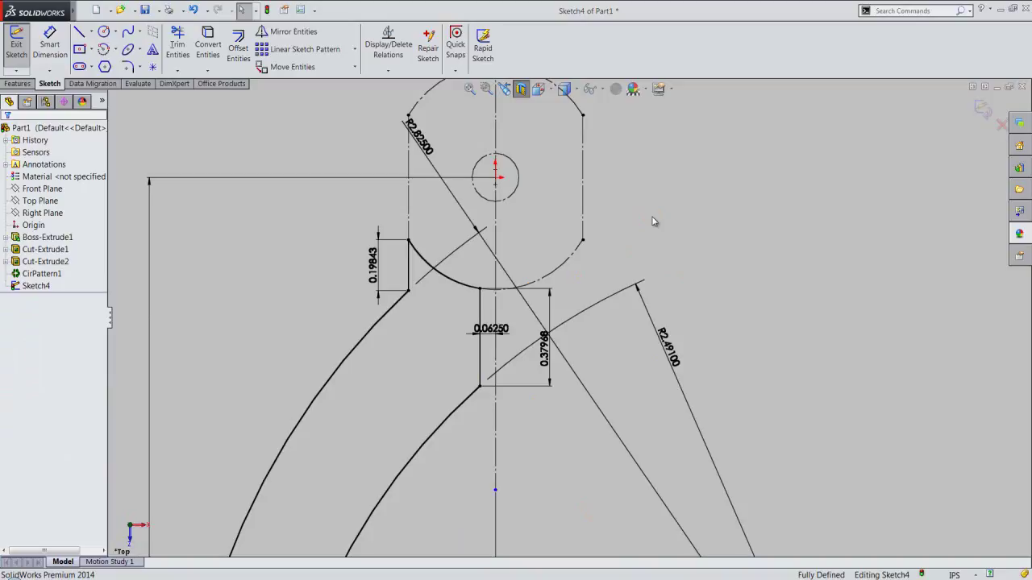
{"action": "right_click", "coordinate": [653, 218]}
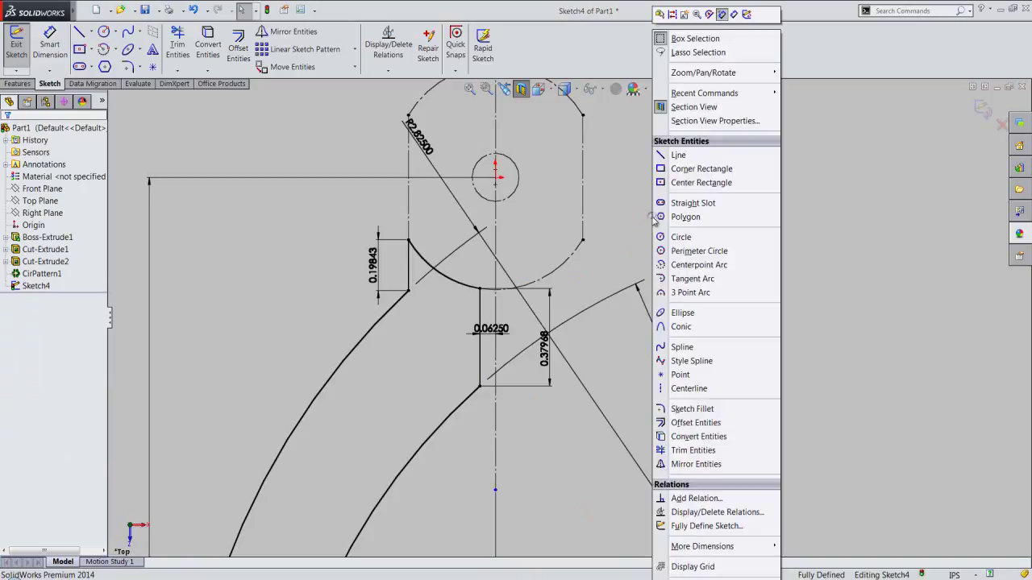
Step: Exit the arm sketch, view it isometrically, and start an Extruded Boss using its contour
{"action": "left_click", "coordinate": [746, 14]}
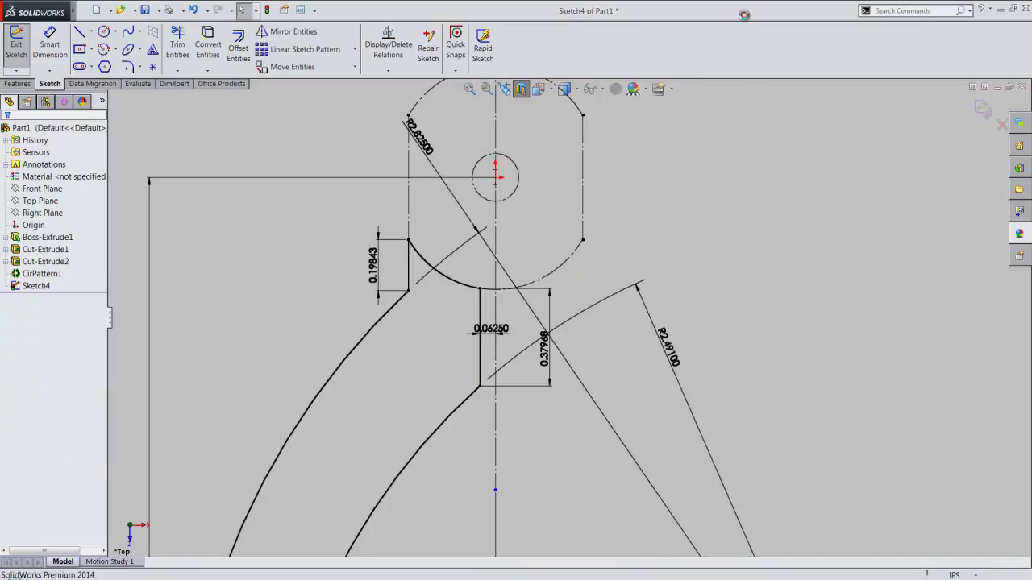
{"action": "left_click", "coordinate": [976, 145]}
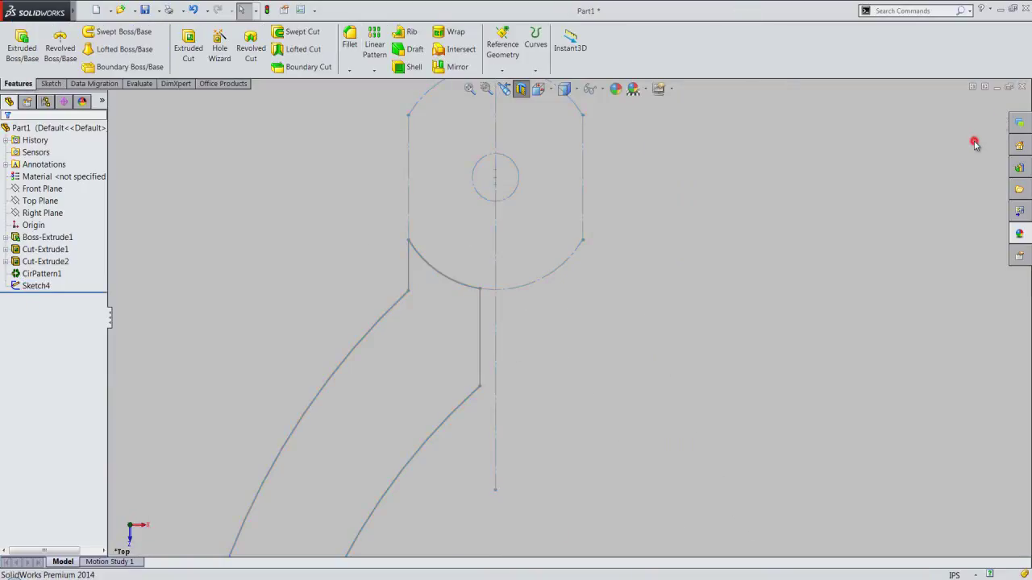
{"action": "left_click", "coordinate": [539, 90]}
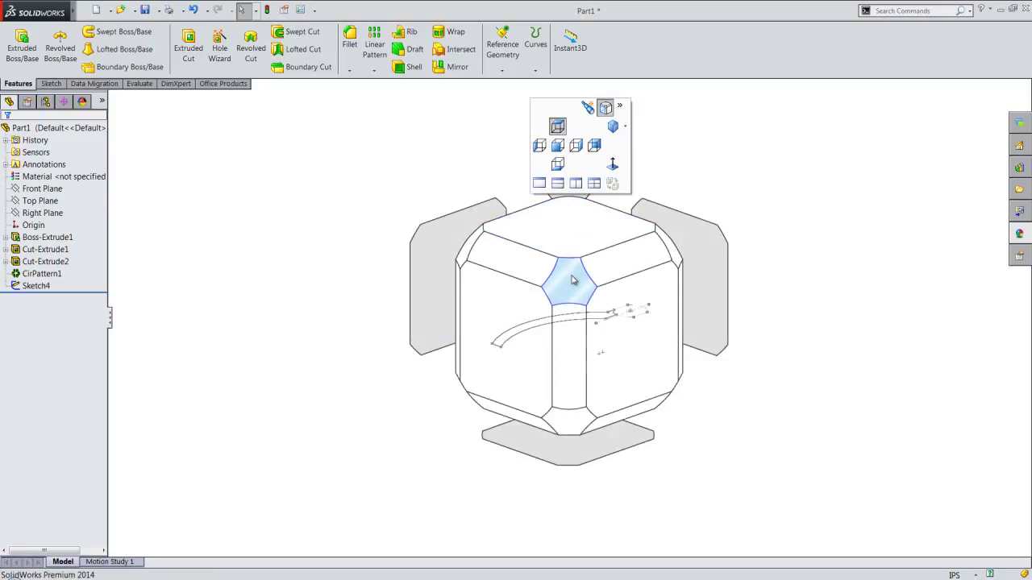
{"action": "left_click", "coordinate": [570, 276]}
{"action": "left_click", "coordinate": [456, 278]}
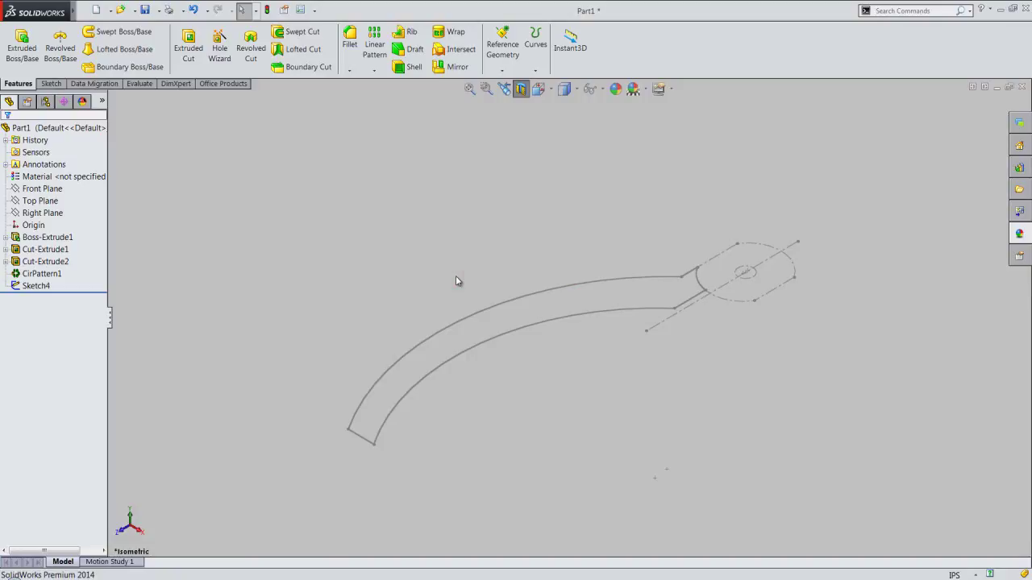
{"action": "left_click", "coordinate": [22, 44]}
{"action": "left_click", "coordinate": [432, 337]}
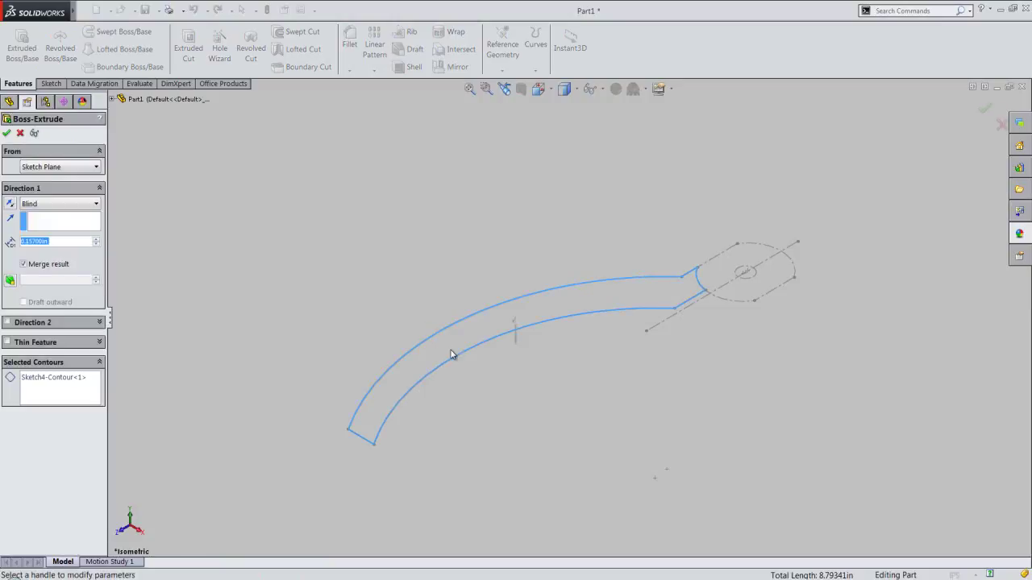
Step: Extrude the Sketch4 arm region to a depth of 0.3125 in
{"action": "left_click", "coordinate": [67, 382]}
{"action": "left_click", "coordinate": [390, 401]}
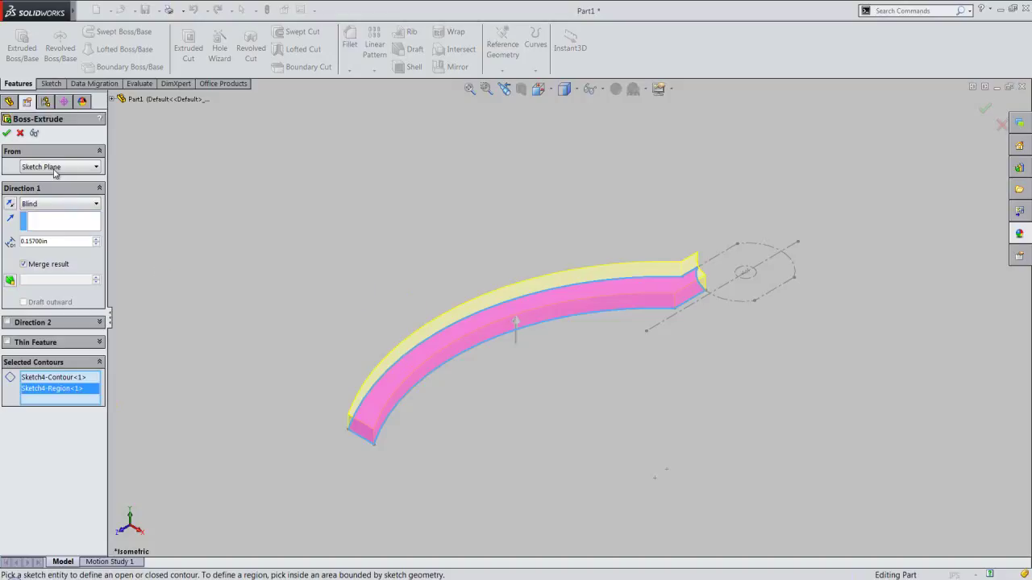
{"action": "left_click_drag", "start_coordinate": [49, 242], "coordinate": [19, 244]}
{"action": "type", "text": "3"}
{"action": "type", "text": "136"}
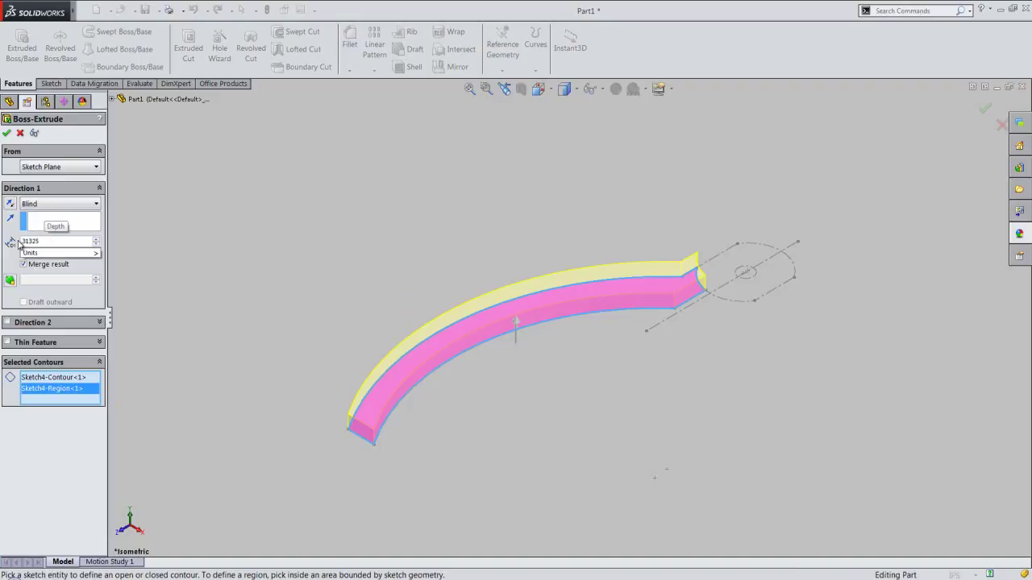
{"action": "key", "text": "Return"}
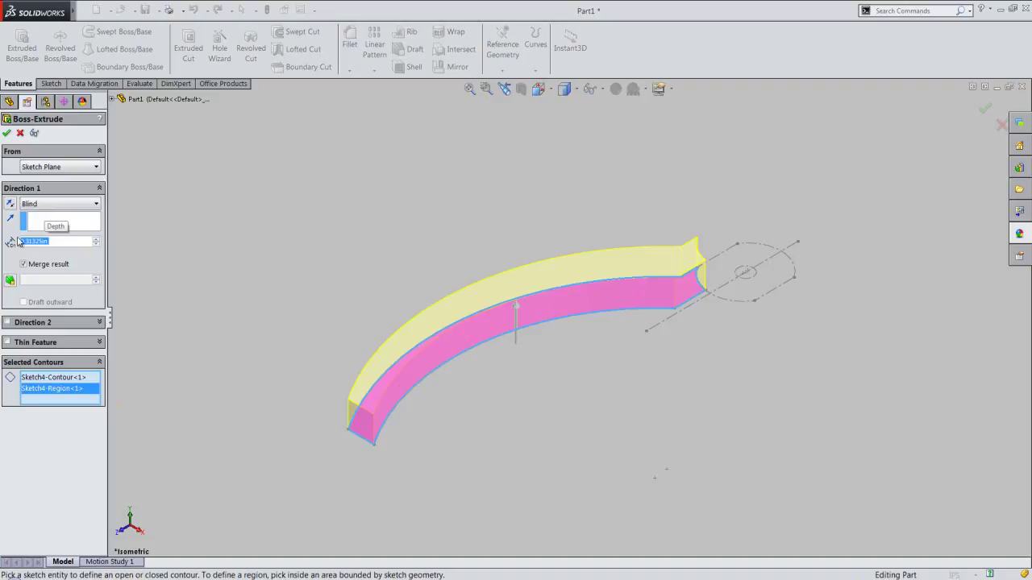
{"action": "key", "text": "Return"}
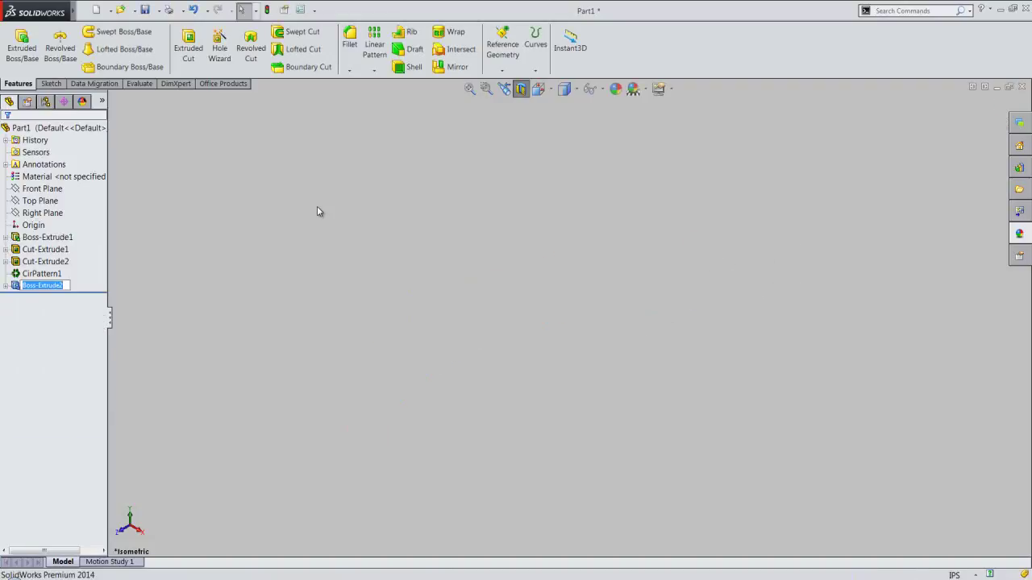
Step: Turn the section view off and save Part1
{"action": "left_click", "coordinate": [317, 206]}
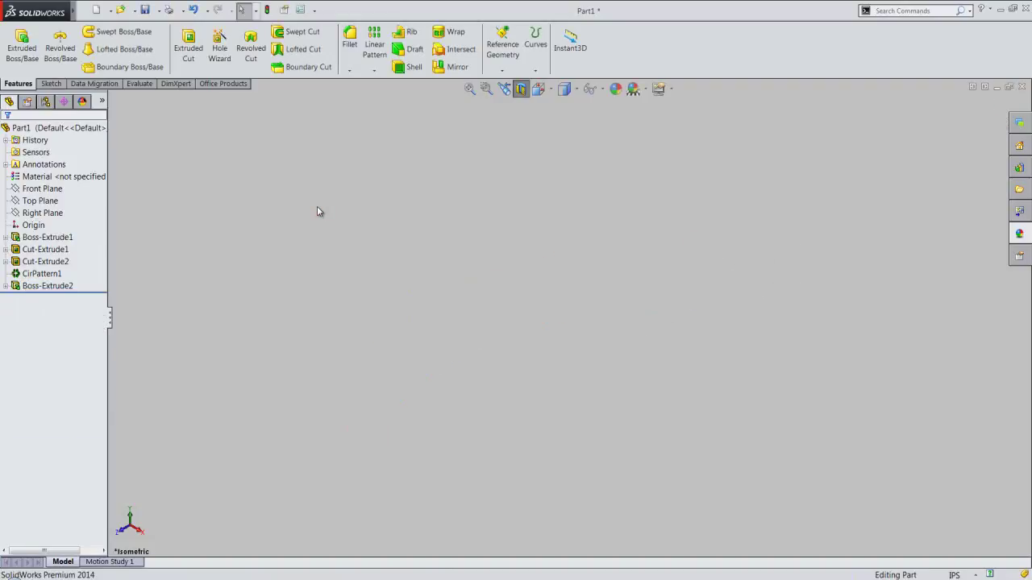
{"action": "left_click", "coordinate": [521, 90]}
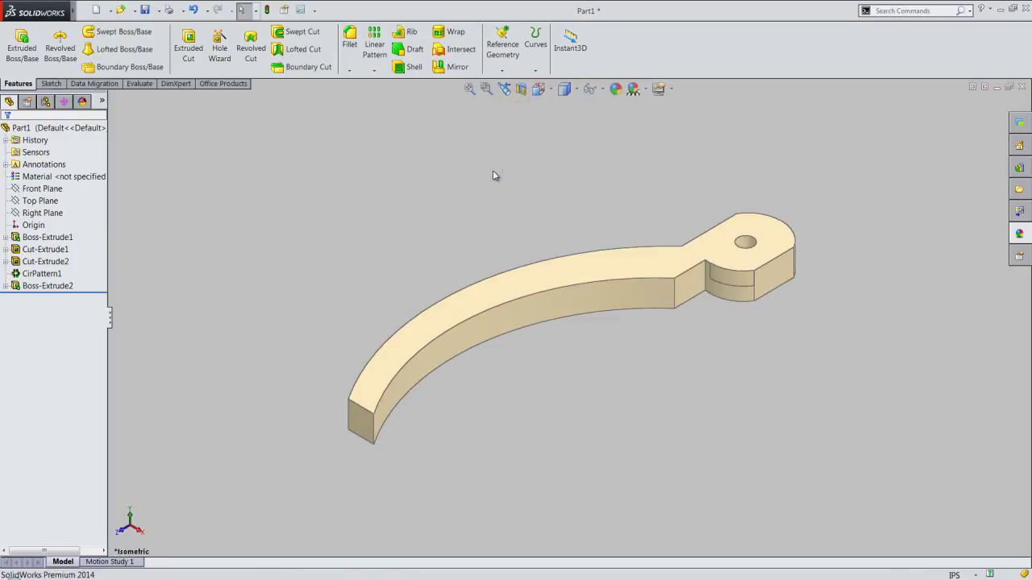
{"action": "left_click", "coordinate": [145, 10]}
{"action": "left_click", "coordinate": [323, 199]}
{"action": "left_click", "coordinate": [386, 200]}
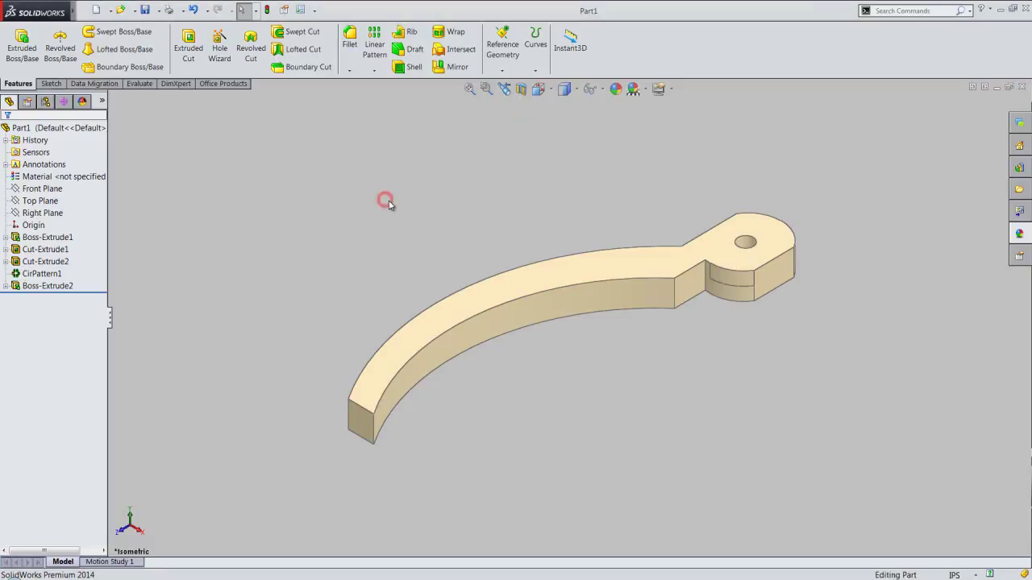
Step: Start a new sketch on the arm's top face, viewed from the top
{"action": "left_click", "coordinate": [721, 257]}
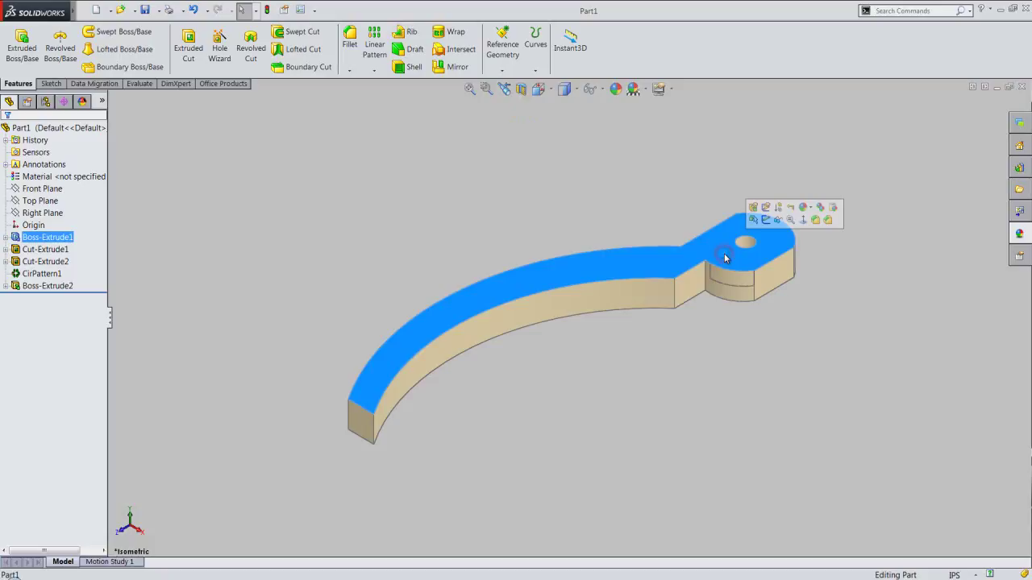
{"action": "left_click", "coordinate": [766, 220]}
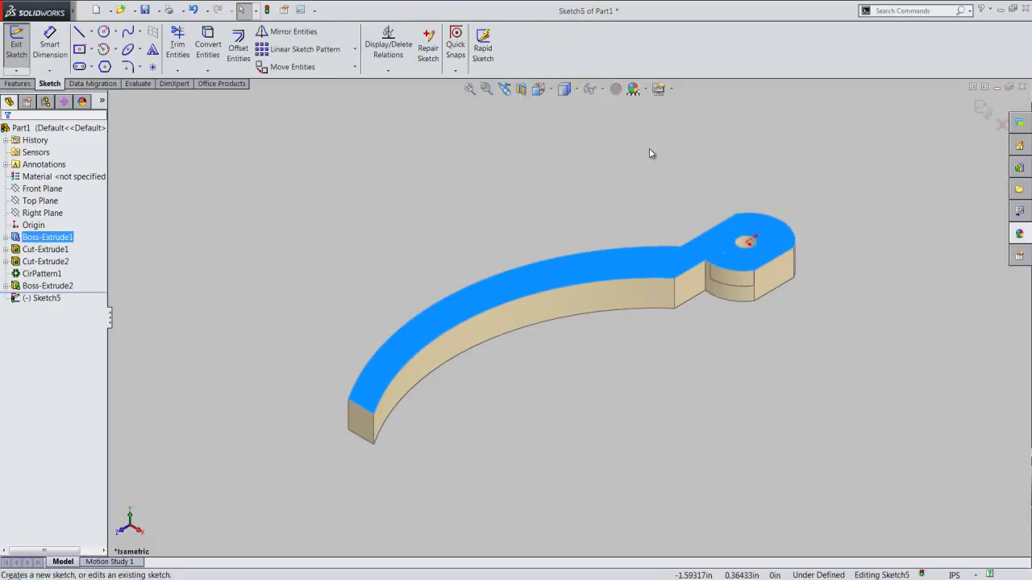
{"action": "left_click", "coordinate": [539, 90]}
{"action": "left_click", "coordinate": [618, 224]}
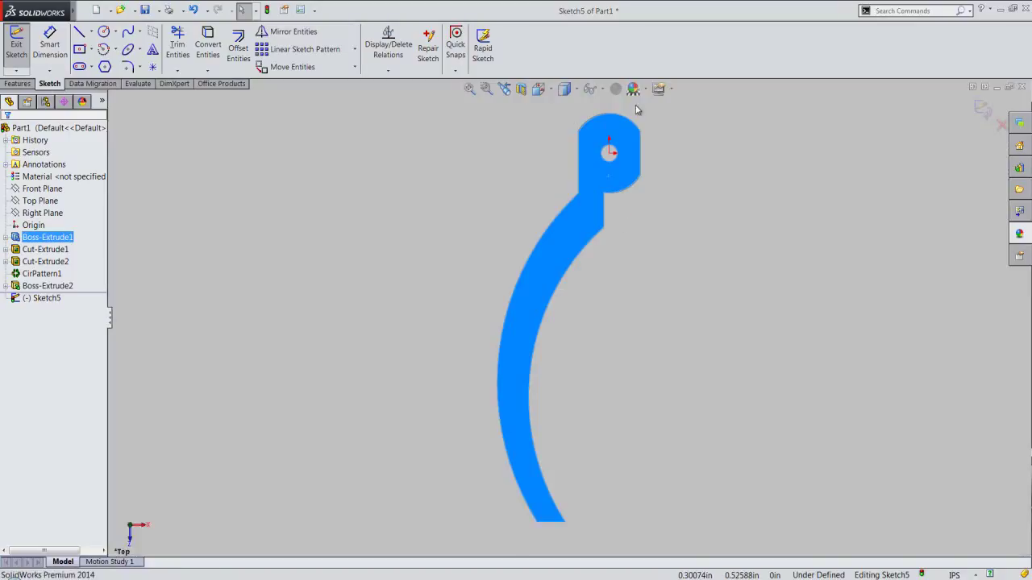
{"action": "scroll", "coordinate": [665, 137], "scroll_direction": "down", "scroll_amount": 2}
{"action": "scroll", "coordinate": [665, 139], "scroll_direction": "down", "scroll_amount": 2}
{"action": "left_click", "coordinate": [665, 142]}
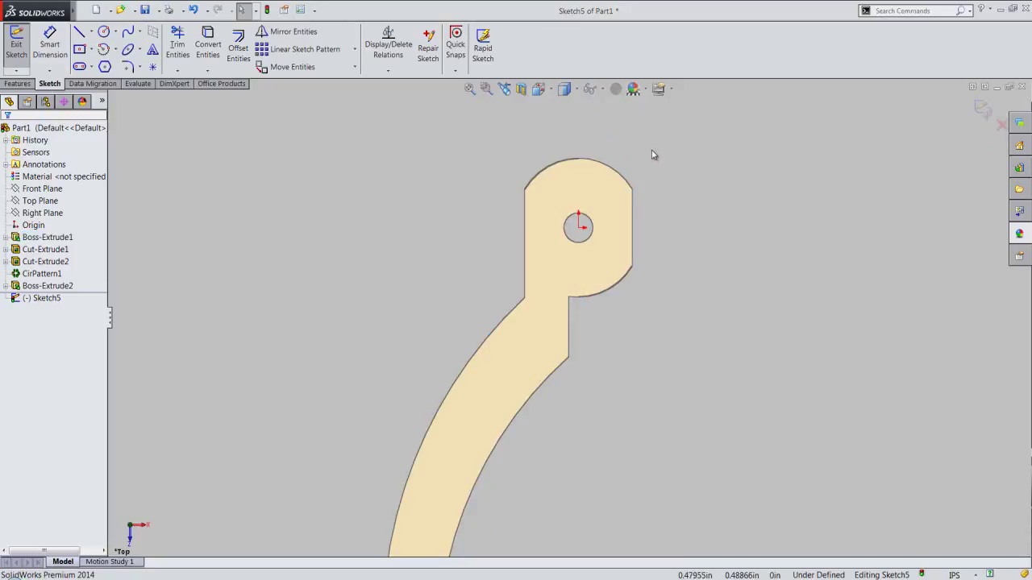
{"action": "left_click", "coordinate": [608, 185]}
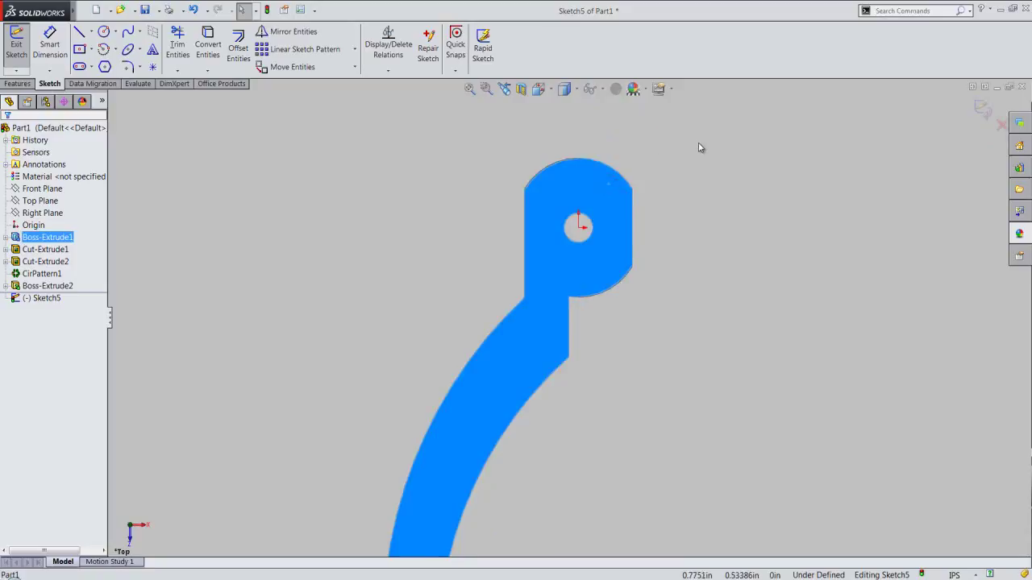
Step: Convert the top face's outline into the sketch and make it construction geometry
{"action": "left_click", "coordinate": [208, 46]}
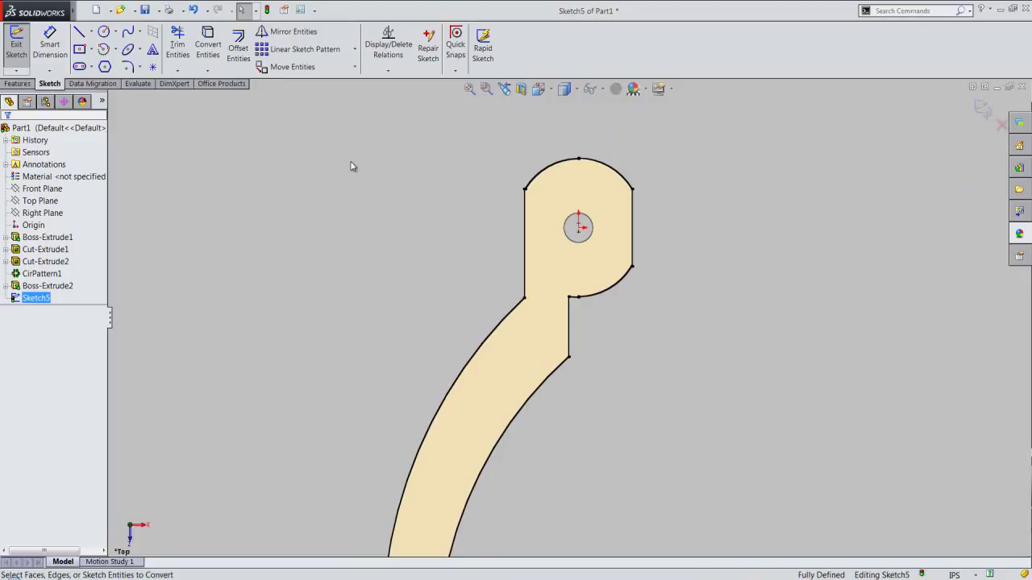
{"action": "scroll", "coordinate": [742, 541], "scroll_direction": "up", "scroll_amount": 2}
{"action": "scroll", "coordinate": [688, 473], "scroll_direction": "up", "scroll_amount": 2}
{"action": "scroll", "coordinate": [616, 379], "scroll_direction": "up", "scroll_amount": 2}
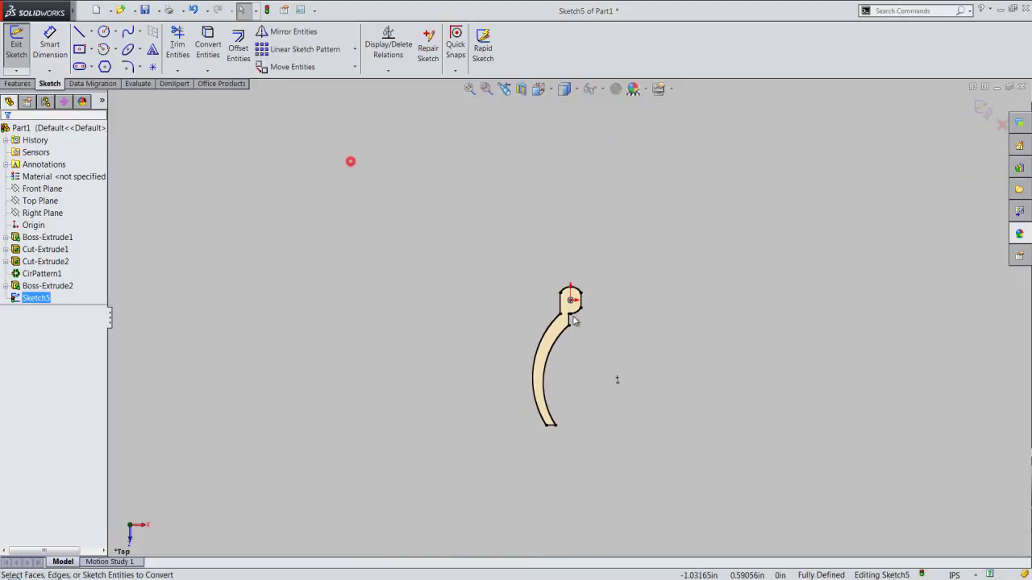
{"action": "left_click_drag", "start_coordinate": [350, 161], "coordinate": [670, 485]}
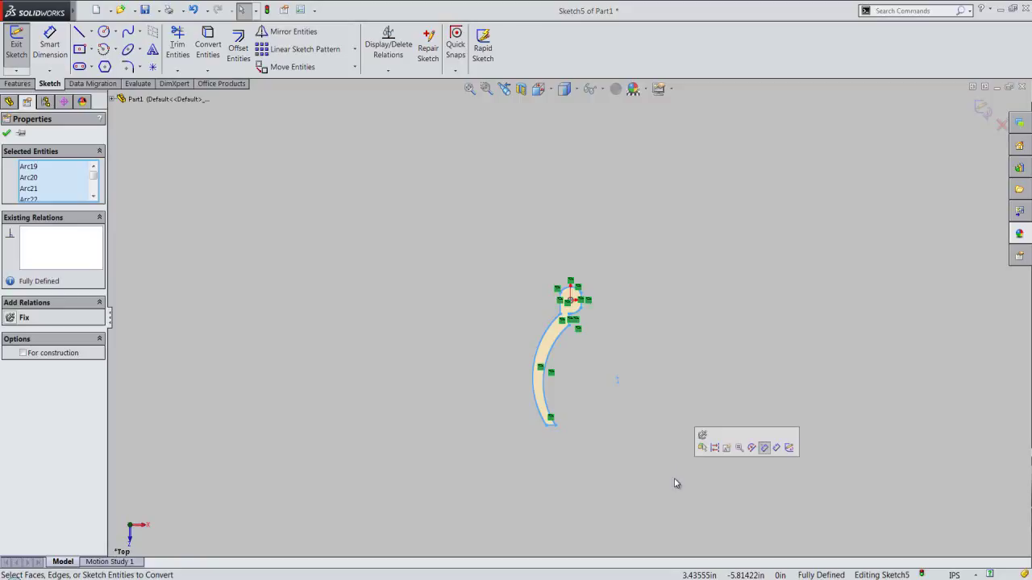
{"action": "left_click", "coordinate": [716, 454]}
{"action": "scroll", "coordinate": [576, 311], "scroll_direction": "down", "scroll_amount": 1}
{"action": "scroll", "coordinate": [571, 308], "scroll_direction": "down", "scroll_amount": 2}
{"action": "scroll", "coordinate": [570, 315], "scroll_direction": "down", "scroll_amount": 2}
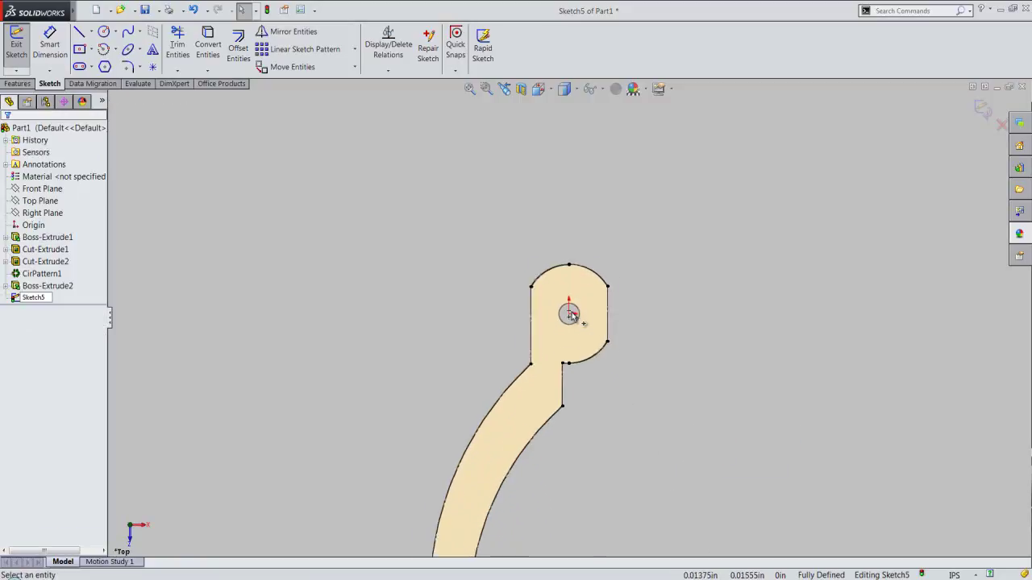
{"action": "scroll", "coordinate": [569, 315], "scroll_direction": "down", "scroll_amount": 1}
{"action": "scroll", "coordinate": [570, 309], "scroll_direction": "down", "scroll_amount": 1}
{"action": "scroll", "coordinate": [568, 303], "scroll_direction": "down", "scroll_amount": 2}
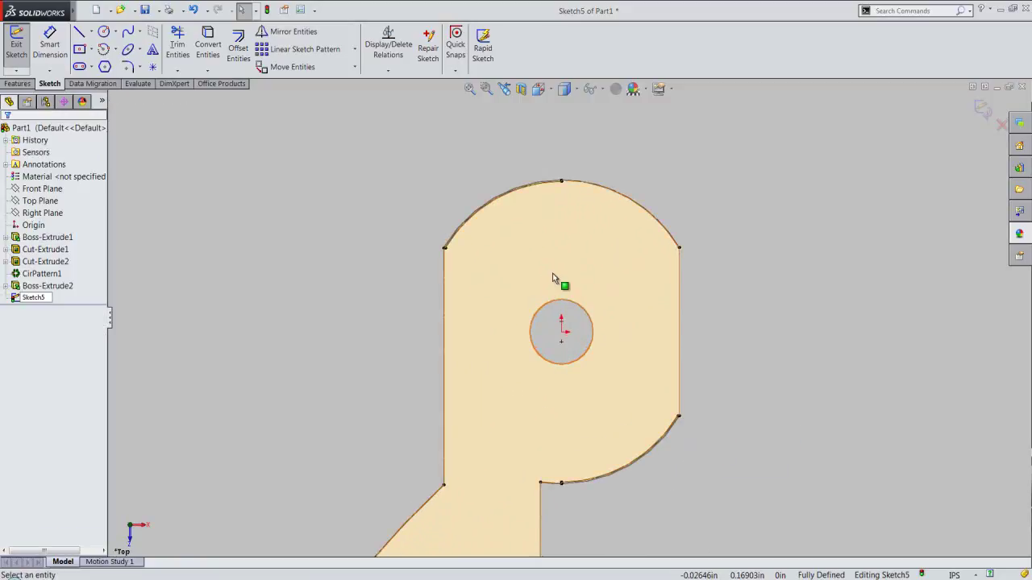
{"action": "scroll", "coordinate": [553, 271], "scroll_direction": "down", "scroll_amount": 1}
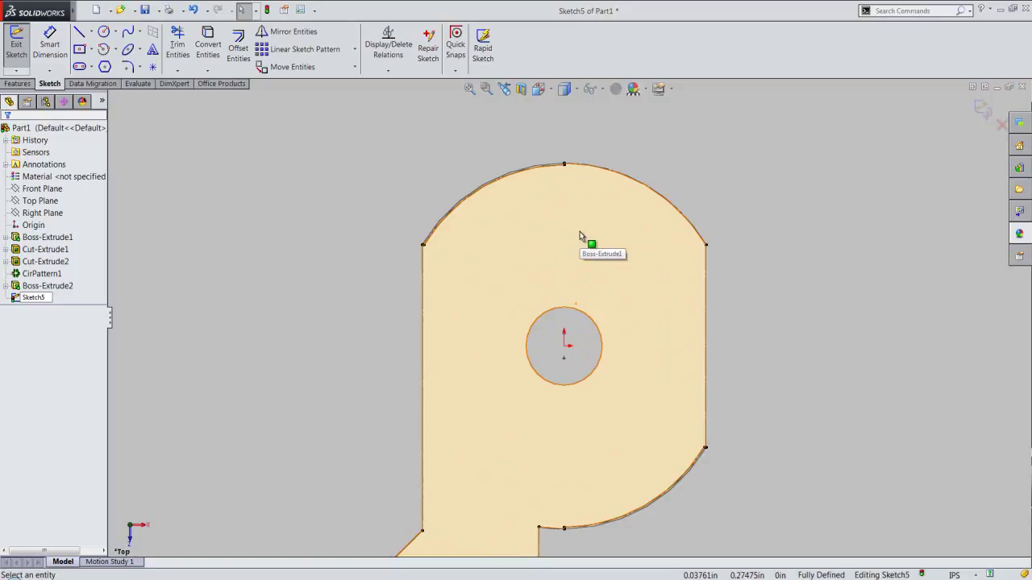
{"action": "right_click", "coordinate": [600, 155]}
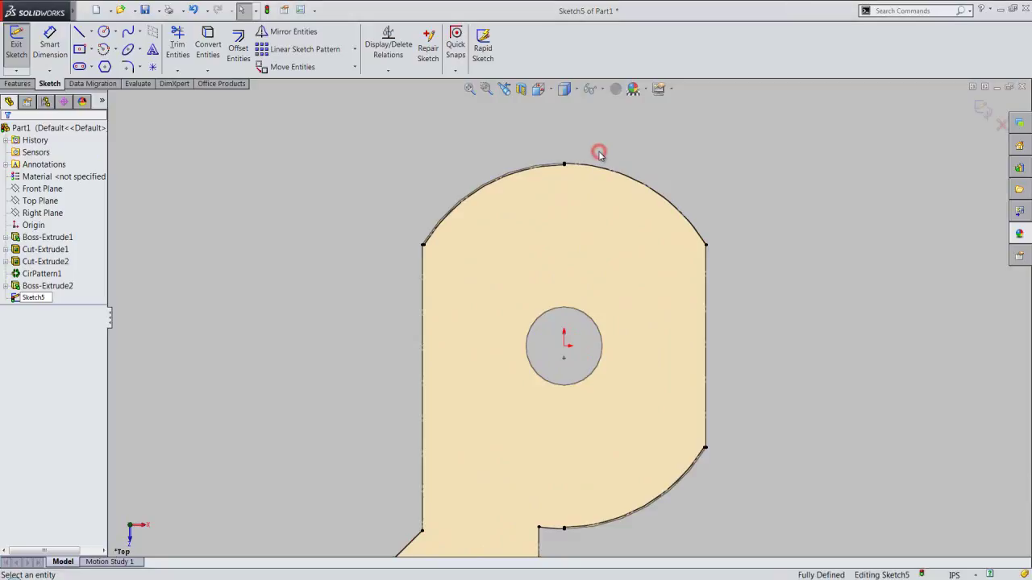
Step: Draw a horizontal line to the right from the top of the lug's arc
{"action": "left_click", "coordinate": [611, 168]}
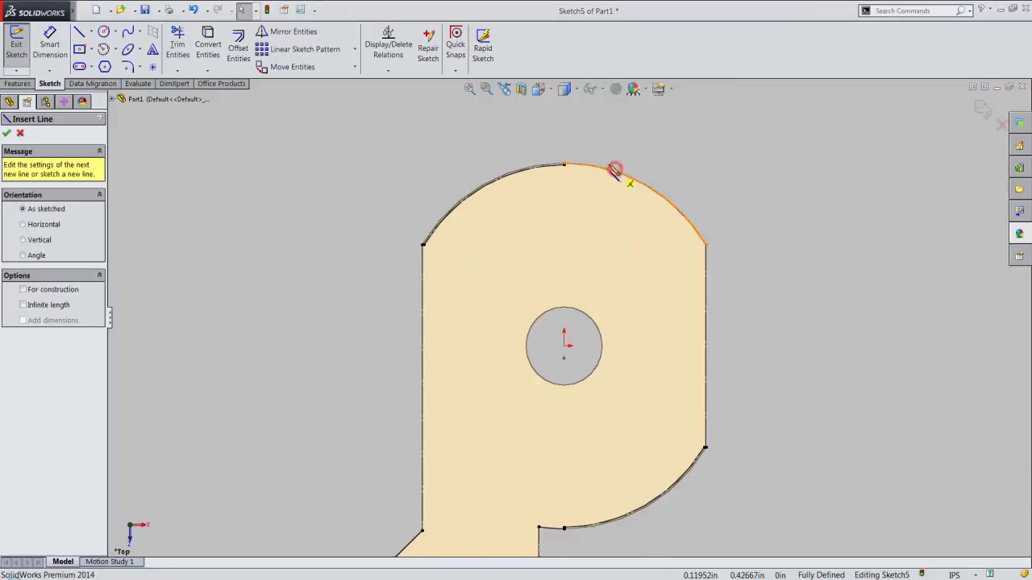
{"action": "scroll", "coordinate": [575, 159], "scroll_direction": "down", "scroll_amount": 1}
{"action": "scroll", "coordinate": [573, 162], "scroll_direction": "down", "scroll_amount": 1}
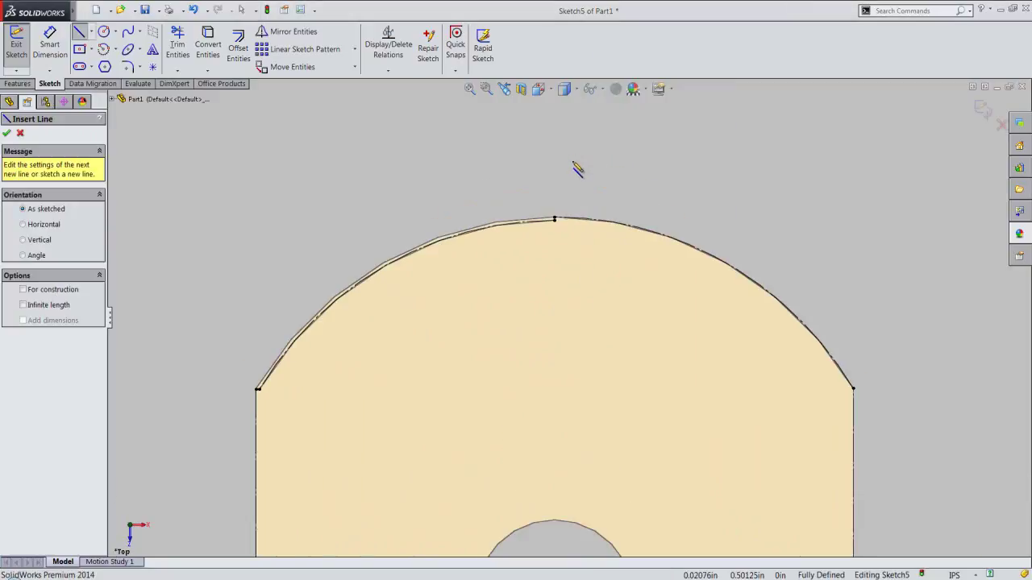
{"action": "scroll", "coordinate": [575, 166], "scroll_direction": "down", "scroll_amount": 1}
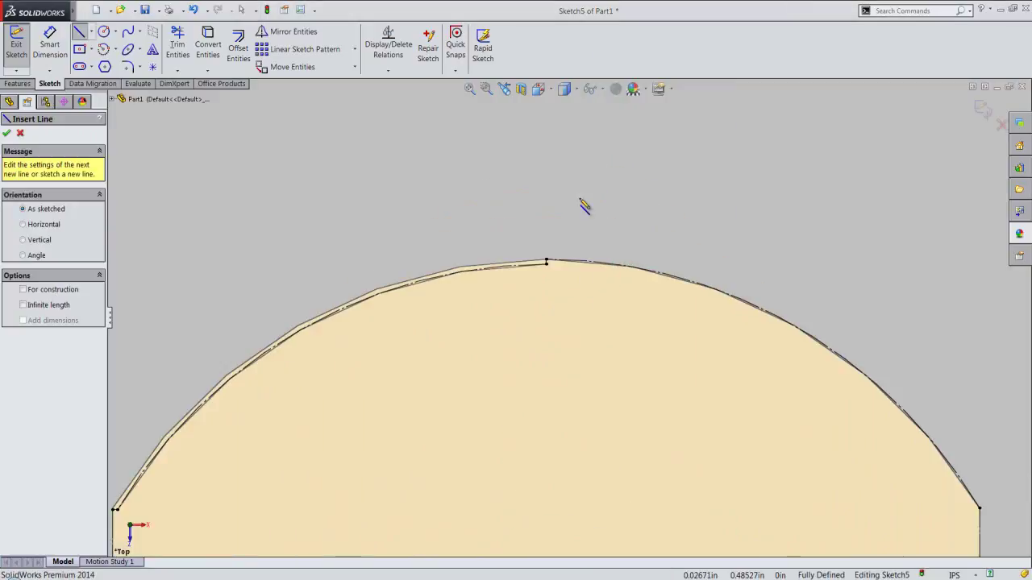
{"action": "left_click", "coordinate": [546, 262]}
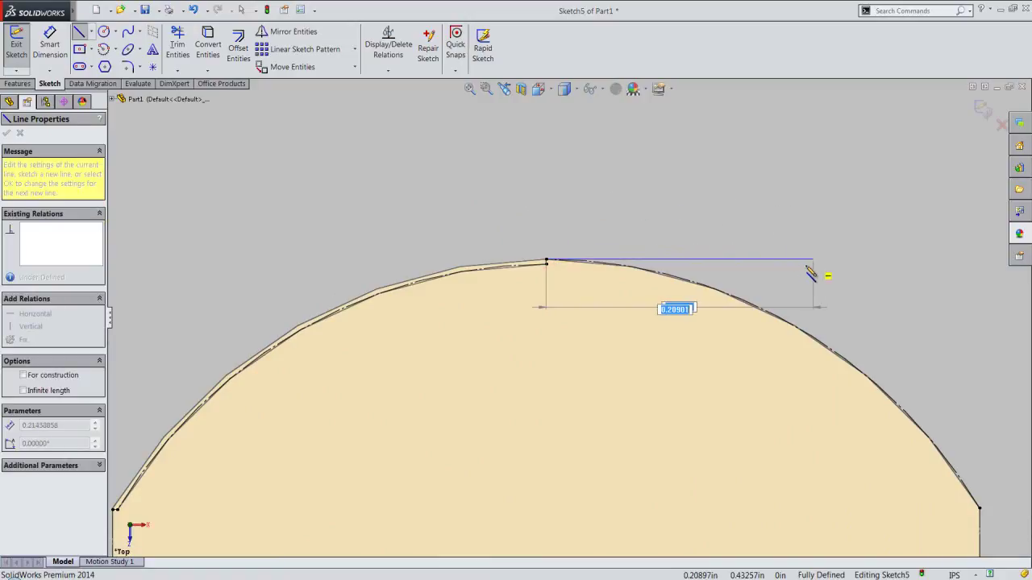
{"action": "scroll", "coordinate": [803, 272], "scroll_direction": "up", "scroll_amount": 1}
{"action": "scroll", "coordinate": [803, 273], "scroll_direction": "up", "scroll_amount": 1}
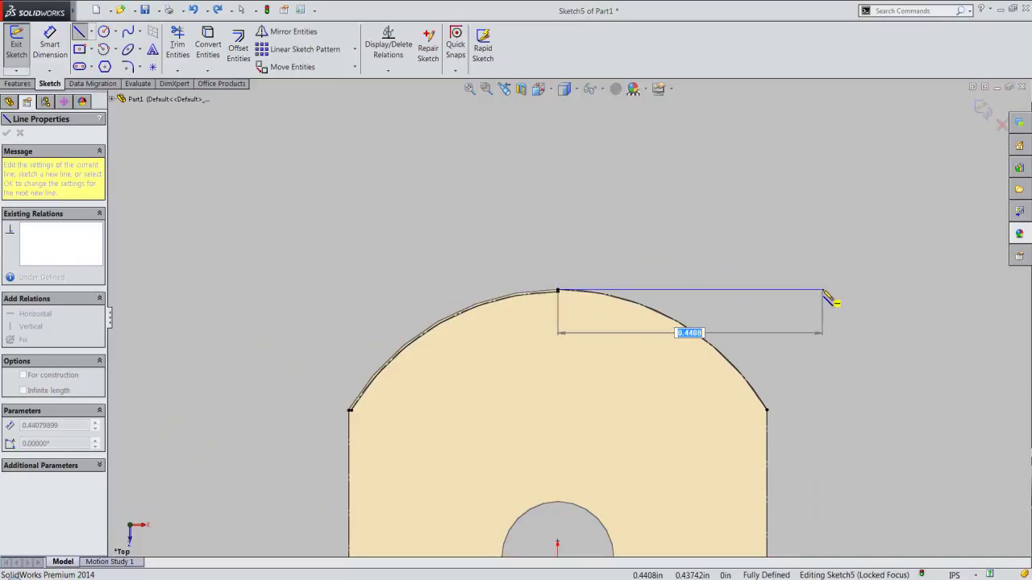
{"action": "left_click", "coordinate": [823, 289]}
{"action": "double_click", "coordinate": [858, 282]}
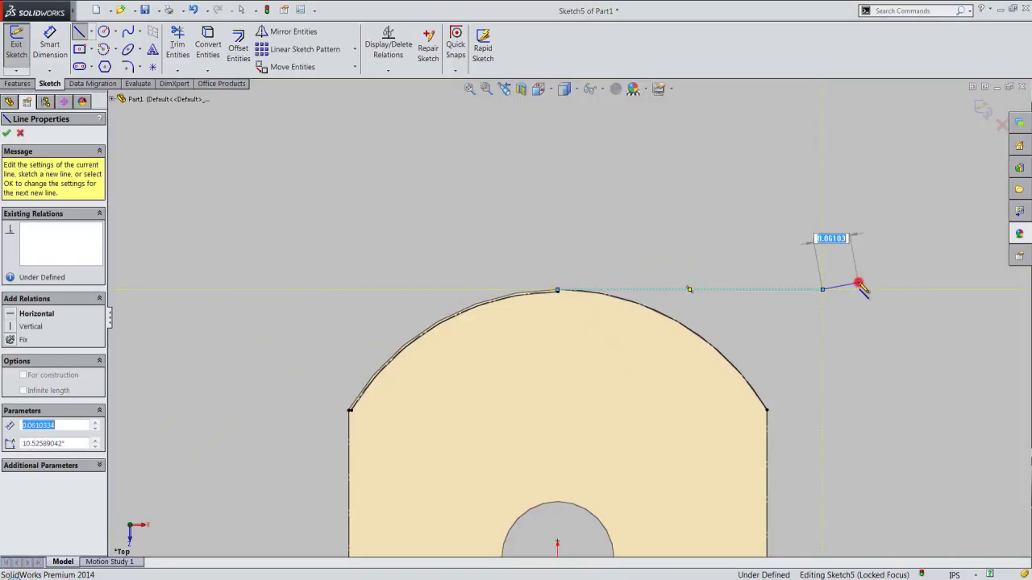
Step: Draw a vertical line upward from the arc's right endpoint, then return to selecting
{"action": "left_click", "coordinate": [766, 411]}
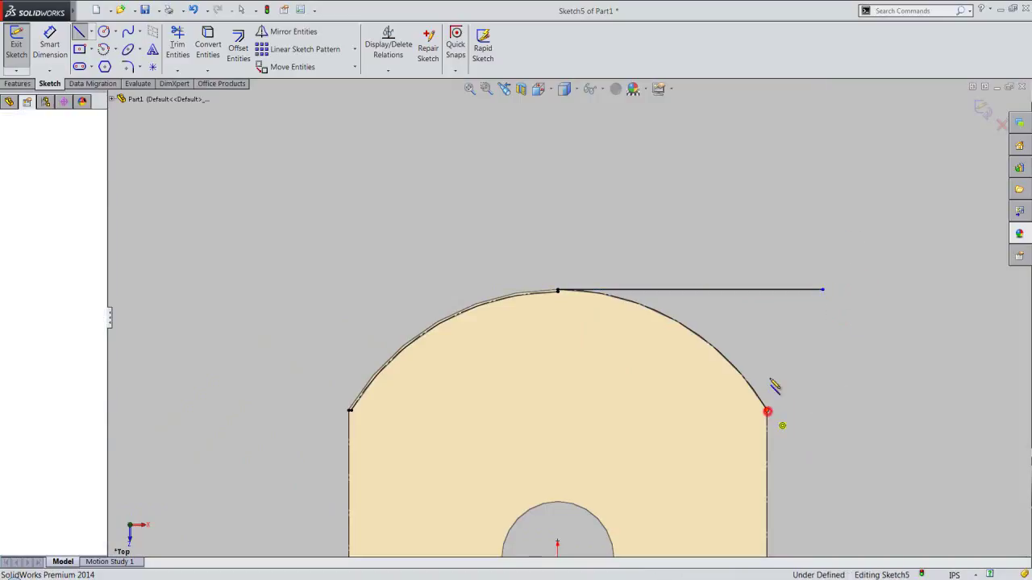
{"action": "left_click", "coordinate": [766, 251]}
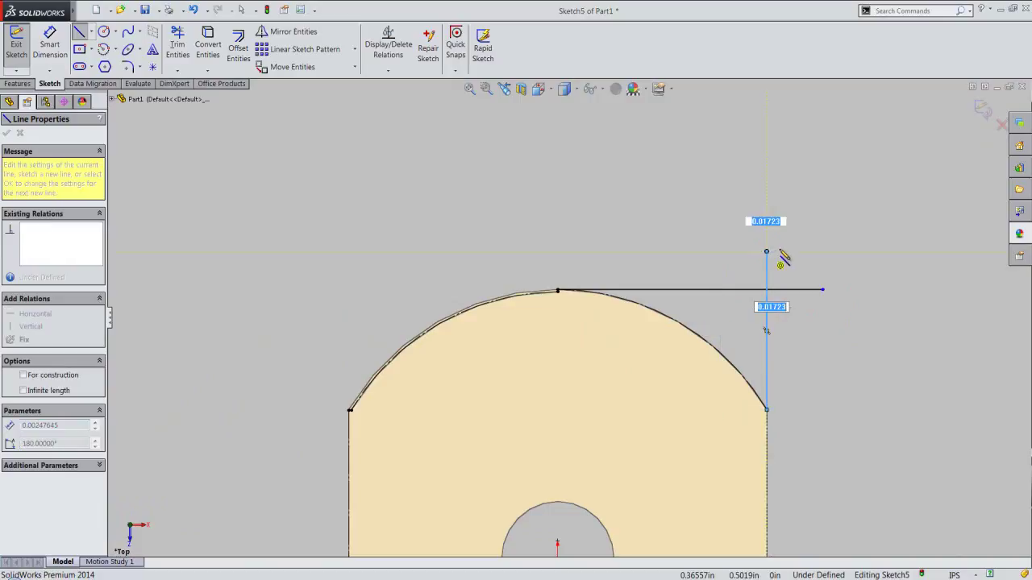
{"action": "double_click", "coordinate": [784, 251]}
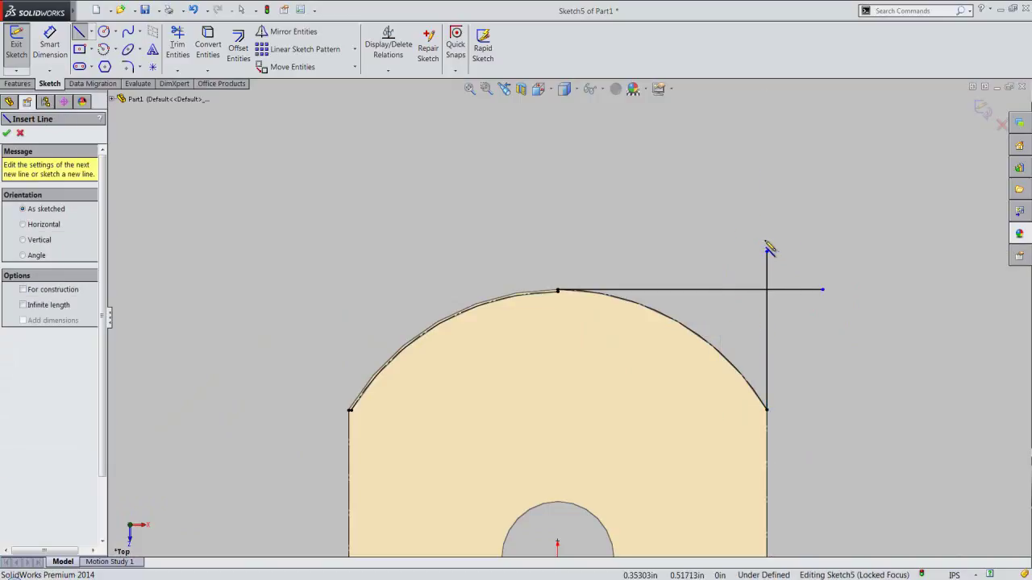
{"action": "right_click", "coordinate": [589, 200]}
{"action": "left_click", "coordinate": [604, 202]}
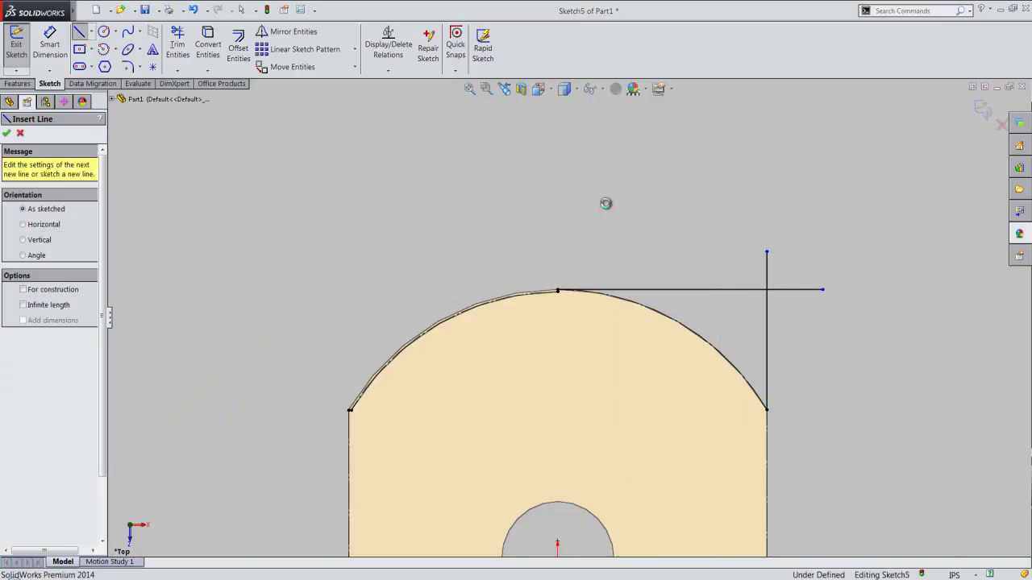
Step: Trim the vertical and horizontal stubs so the corner region is closed
{"action": "left_click", "coordinate": [178, 42]}
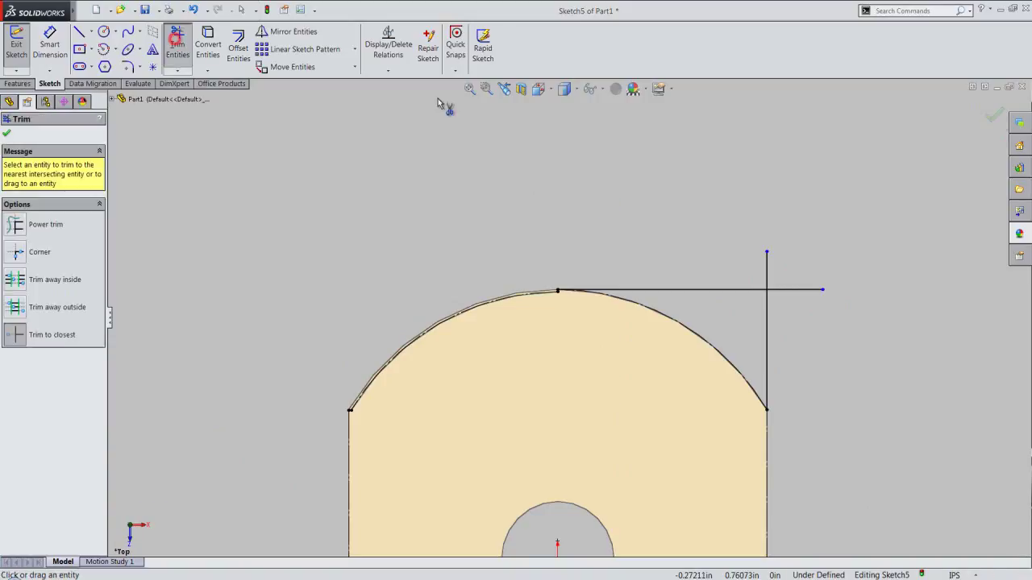
{"action": "left_click", "coordinate": [768, 264]}
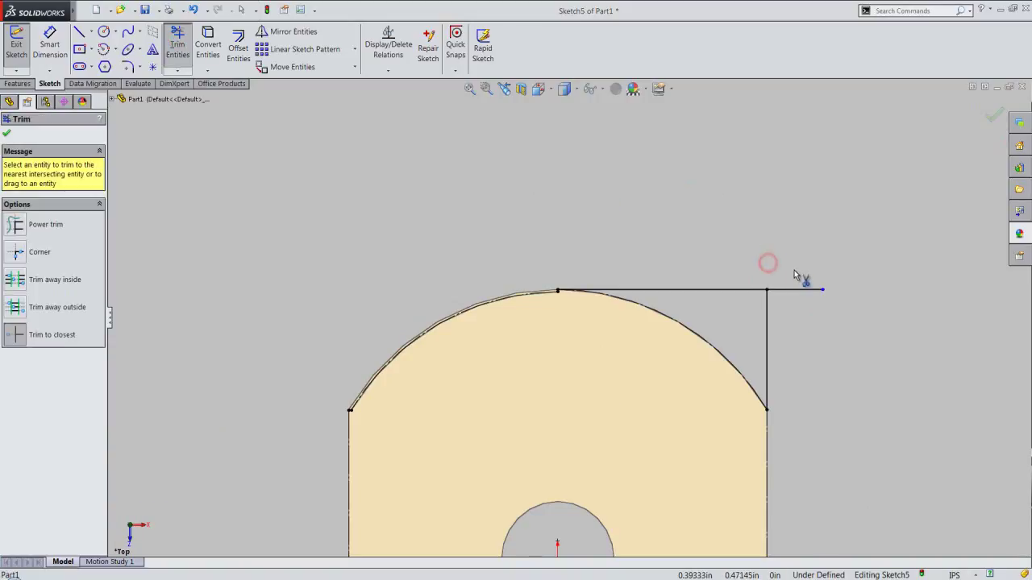
{"action": "left_click", "coordinate": [806, 293]}
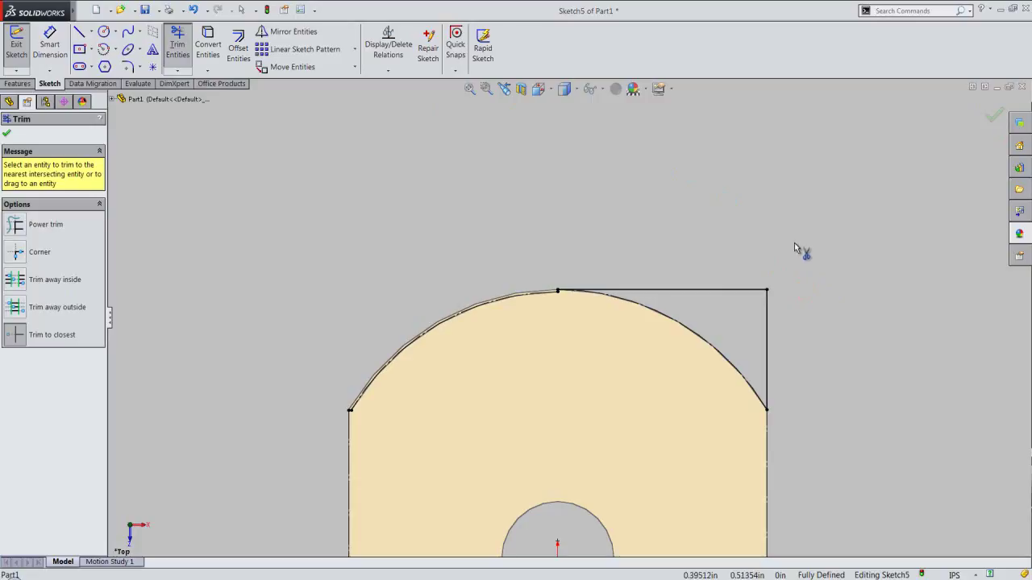
{"action": "right_click", "coordinate": [768, 212]}
{"action": "left_click", "coordinate": [790, 238]}
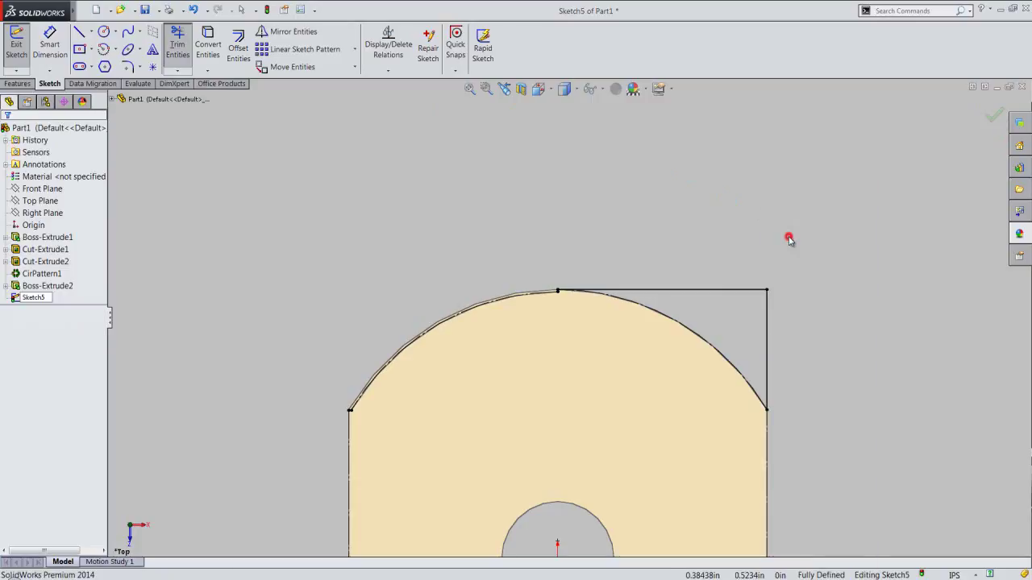
{"action": "key", "text": "z"}
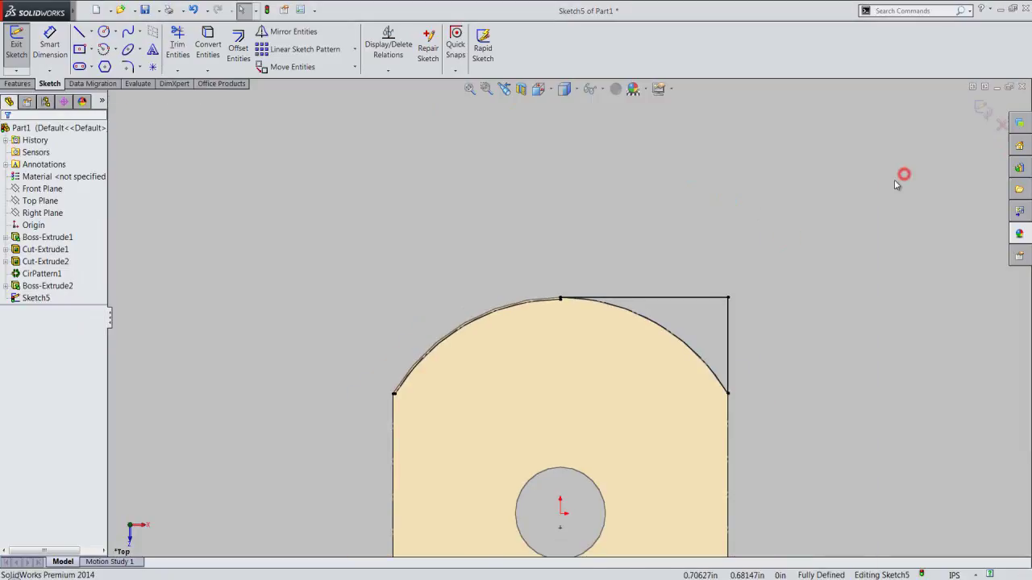
Step: Turn the rounded end's arc into regular geometry and exit the sketch in isometric view
{"action": "left_click", "coordinate": [689, 346]}
{"action": "left_click", "coordinate": [732, 314]}
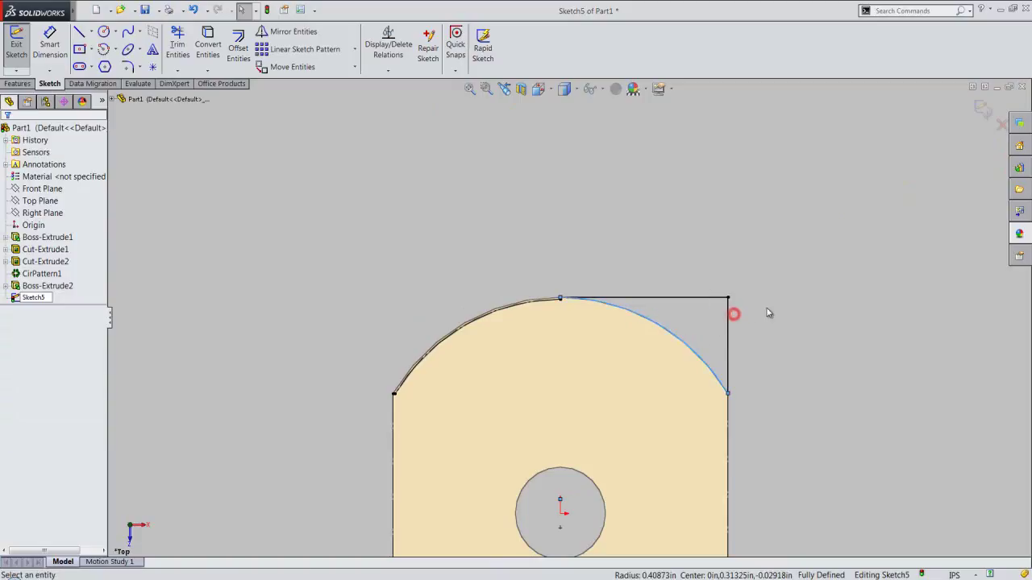
{"action": "left_click", "coordinate": [981, 113]}
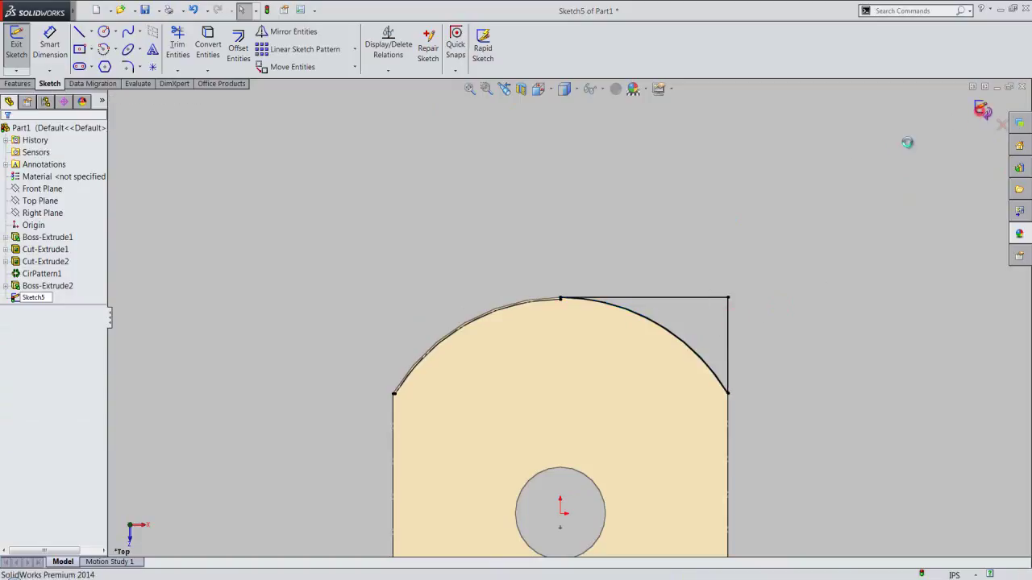
{"action": "key", "text": "space"}
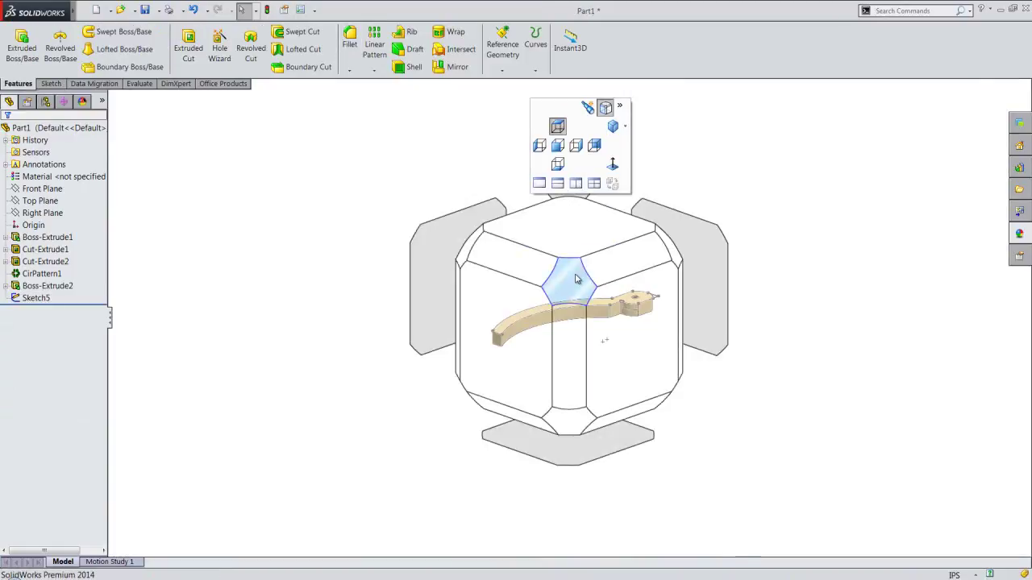
{"action": "left_click", "coordinate": [576, 275]}
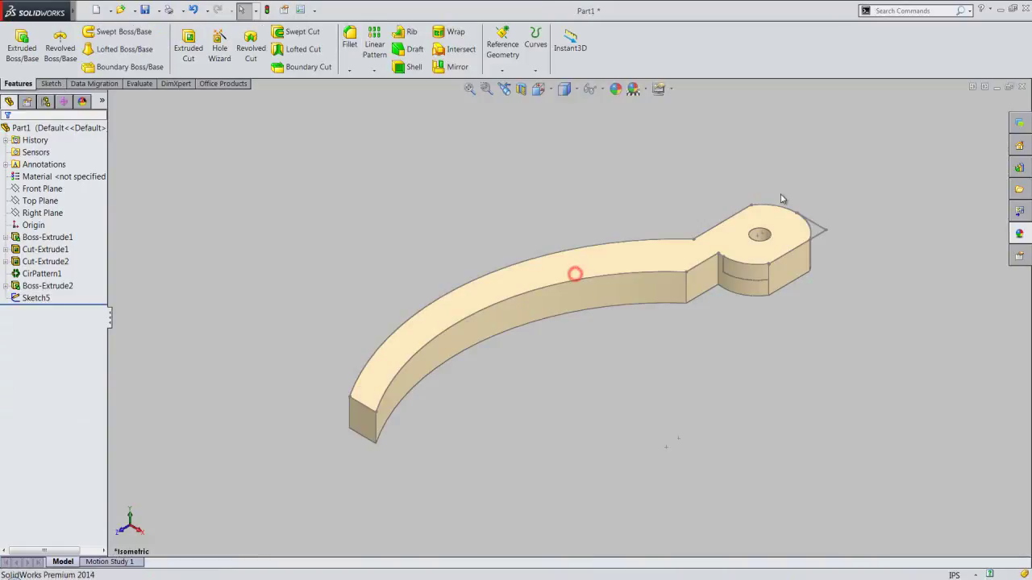
{"action": "left_click", "coordinate": [713, 185]}
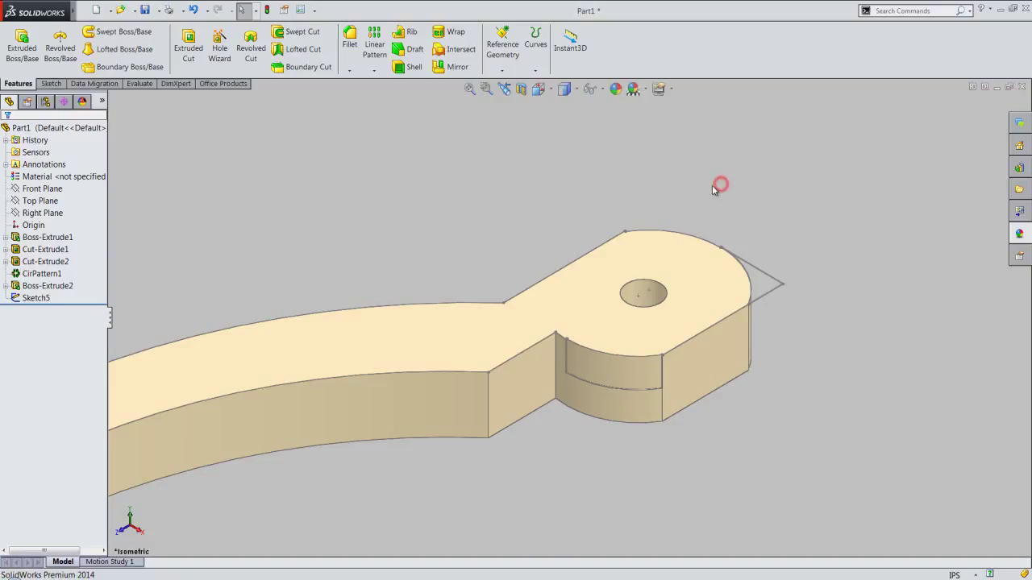
{"action": "left_click", "coordinate": [22, 45]}
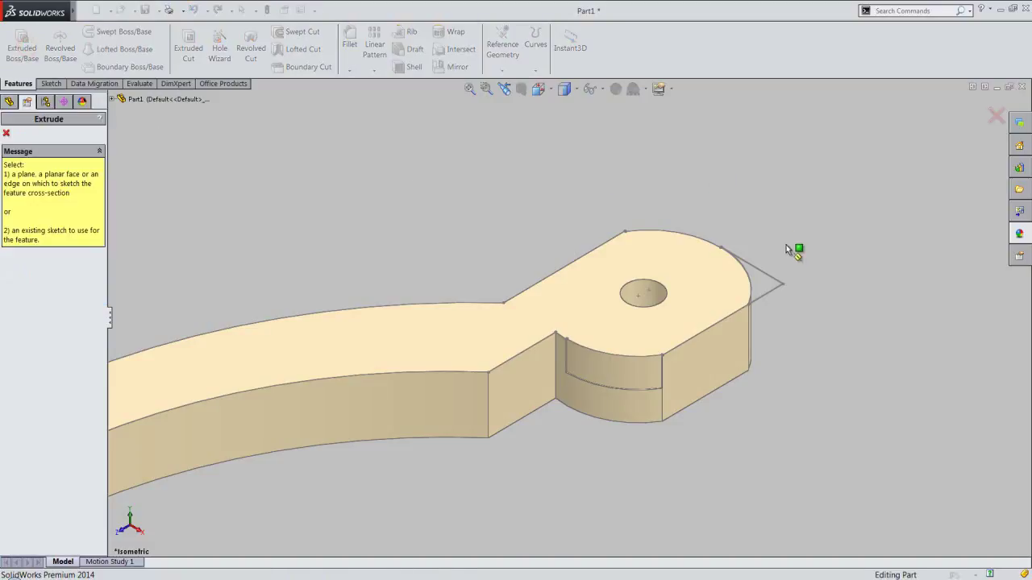
Step: Extrude Sketch5 Up To Surface at the bottom face, filling the corner, then save Part1
{"action": "left_click", "coordinate": [766, 276]}
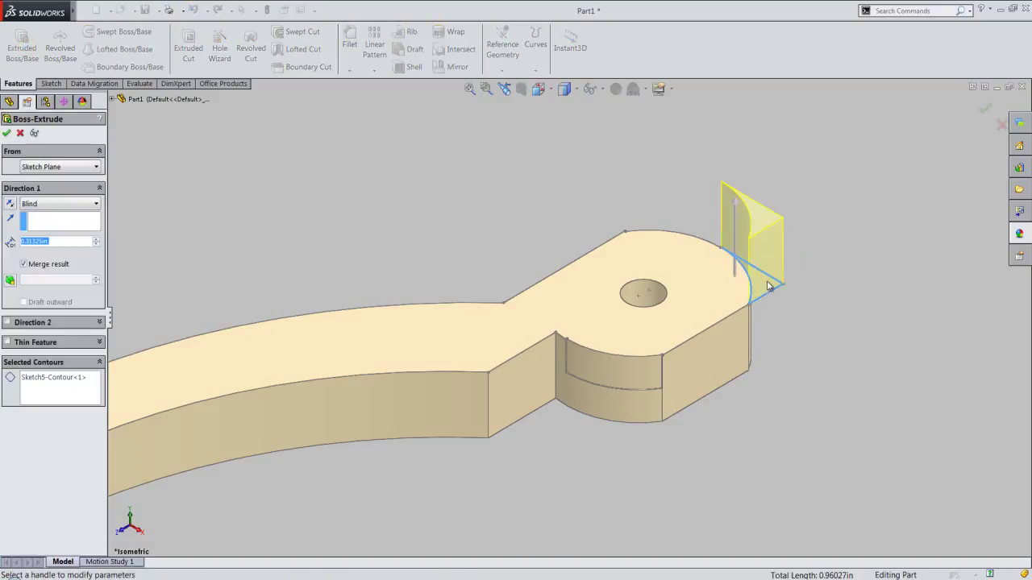
{"action": "left_click", "coordinate": [89, 206]}
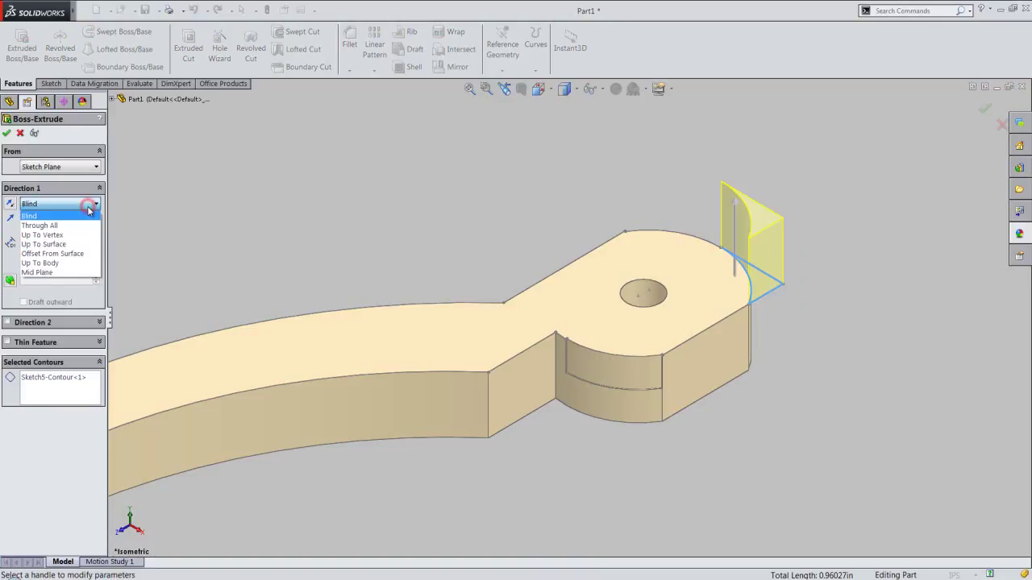
{"action": "left_click", "coordinate": [86, 245]}
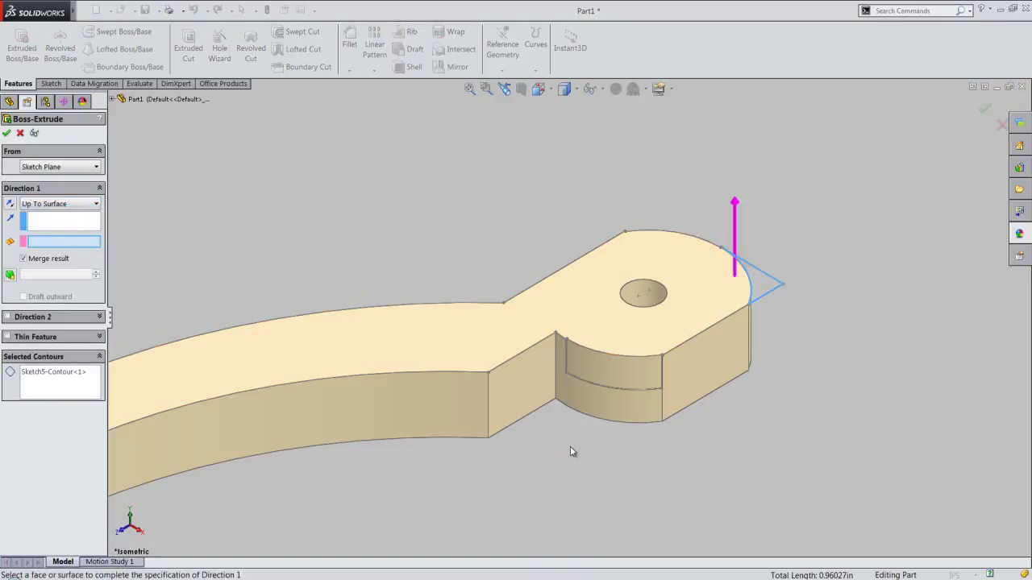
{"action": "middle_click_drag", "start_coordinate": [572, 444], "coordinate": [561, 310]}
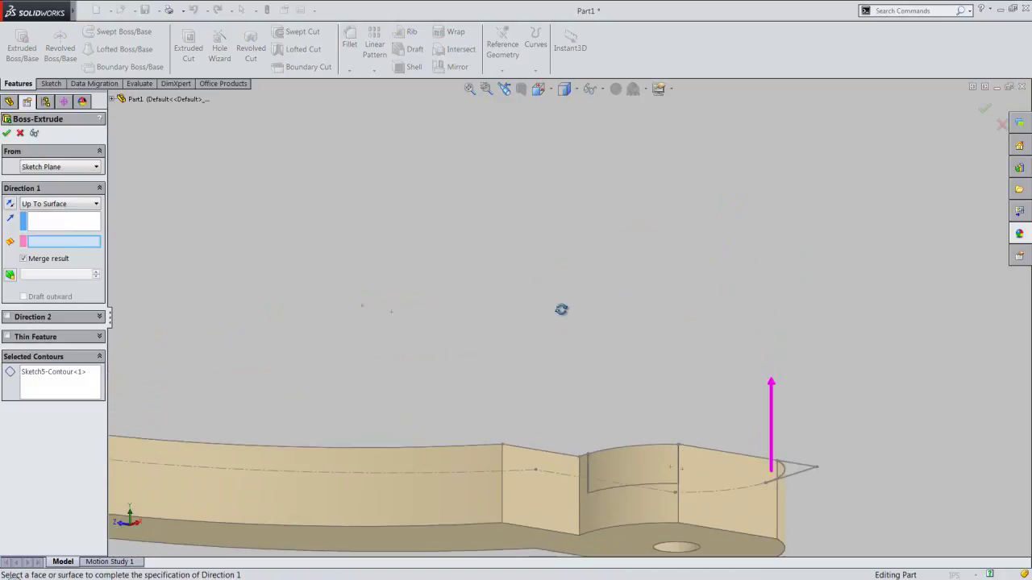
{"action": "scroll", "coordinate": [572, 316], "scroll_direction": "up", "scroll_amount": 3}
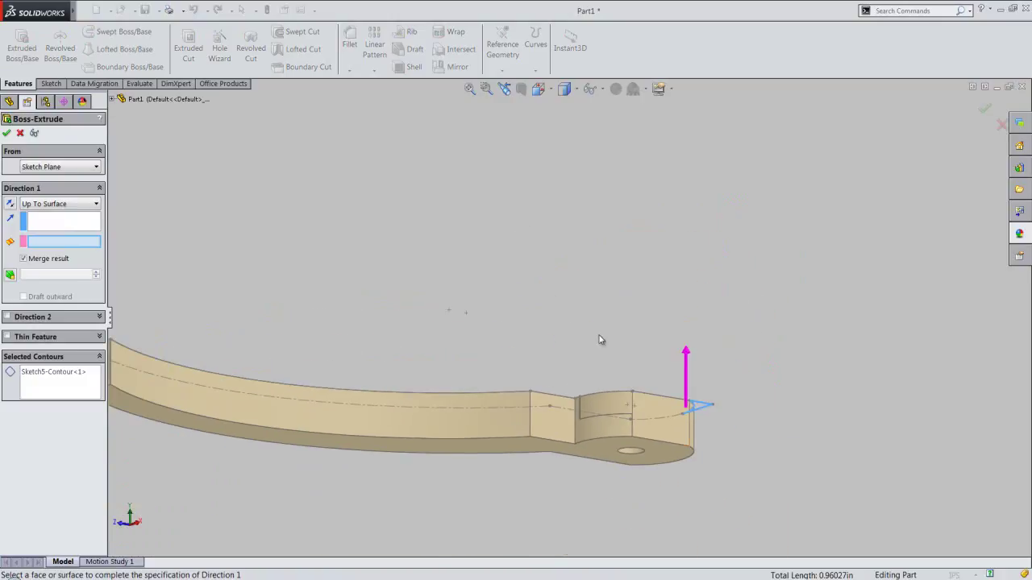
{"action": "left_click", "coordinate": [671, 460]}
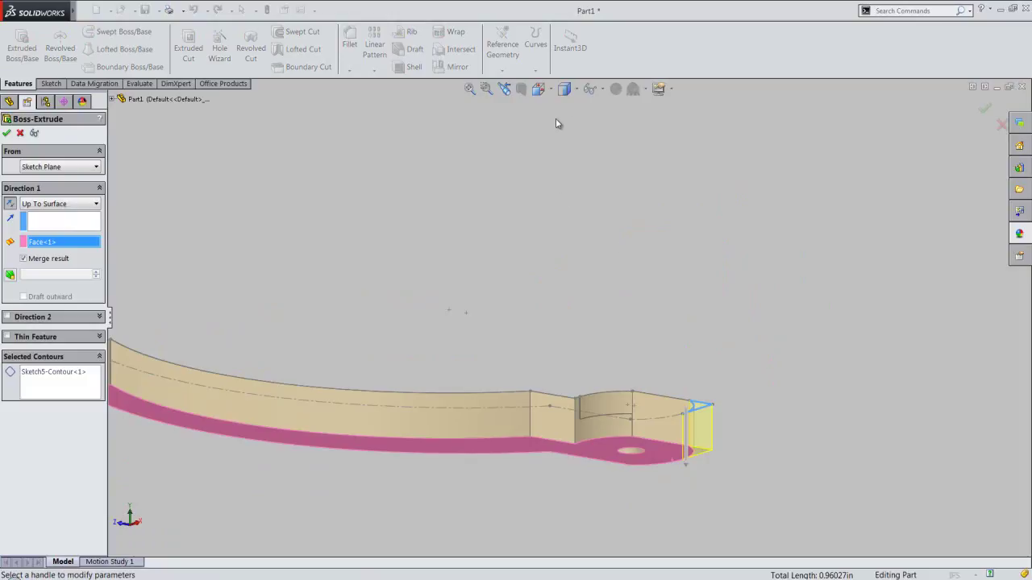
{"action": "left_click", "coordinate": [549, 95]}
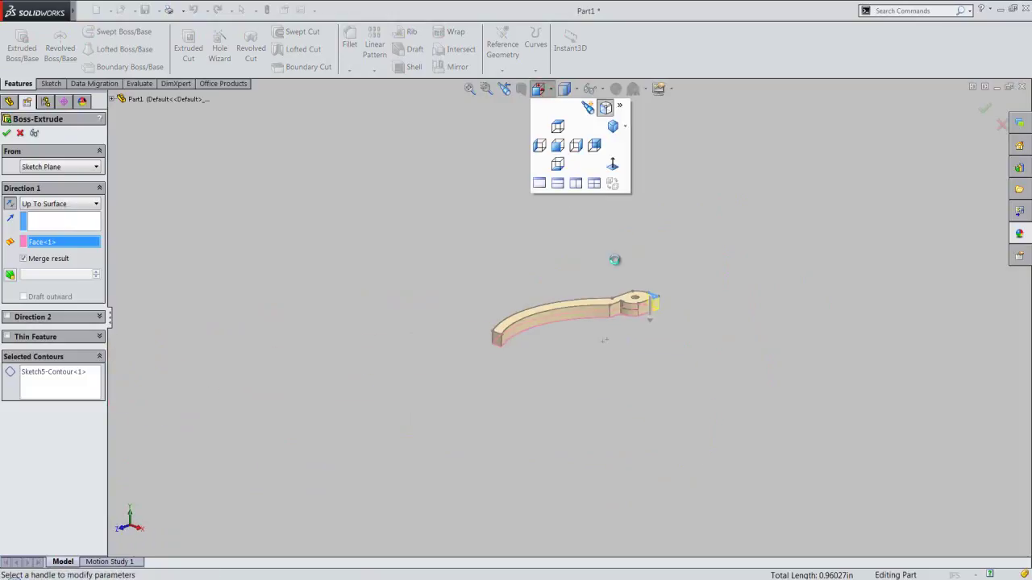
{"action": "left_click", "coordinate": [585, 282]}
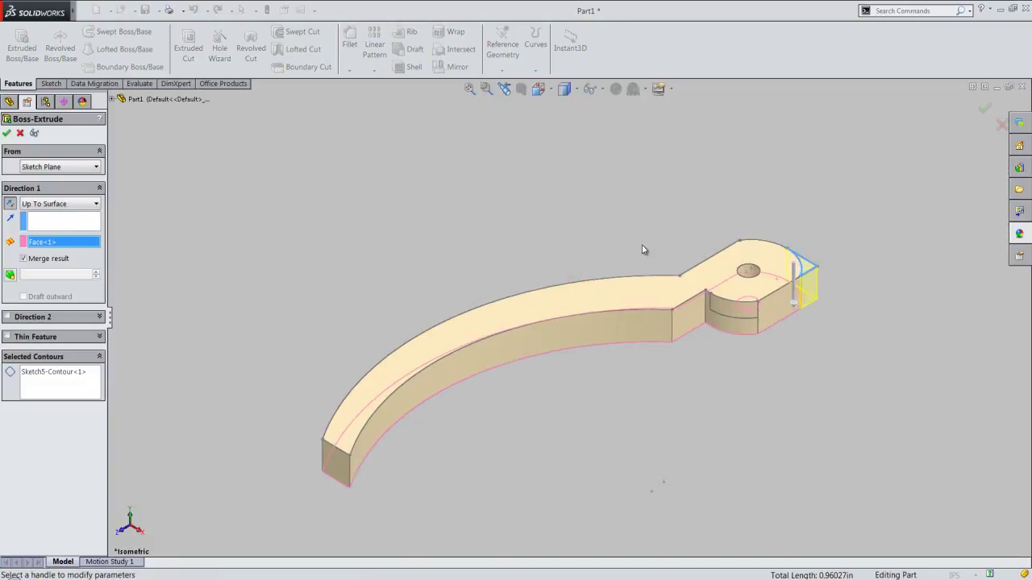
{"action": "left_click", "coordinate": [6, 133]}
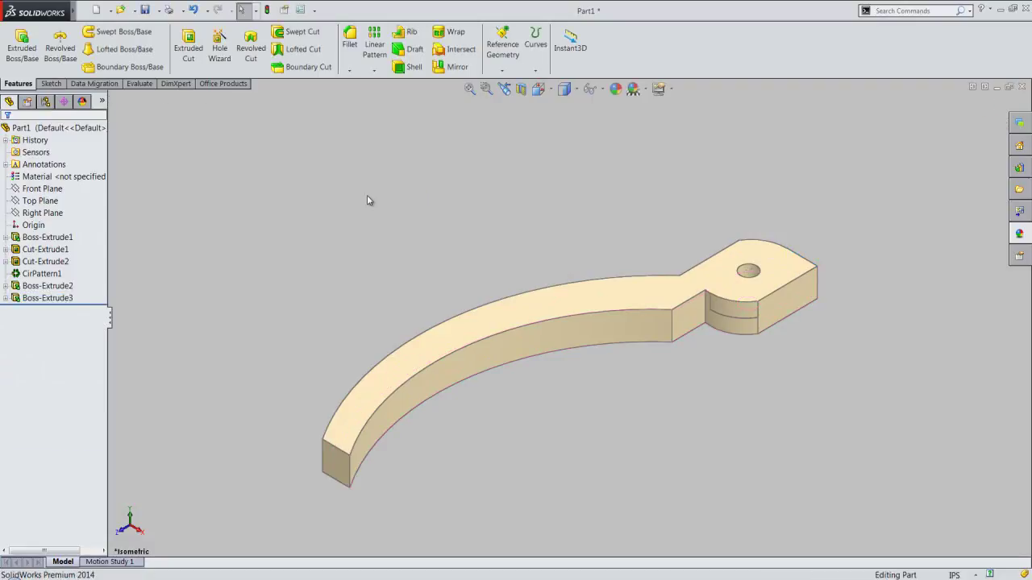
{"action": "left_click", "coordinate": [145, 11]}
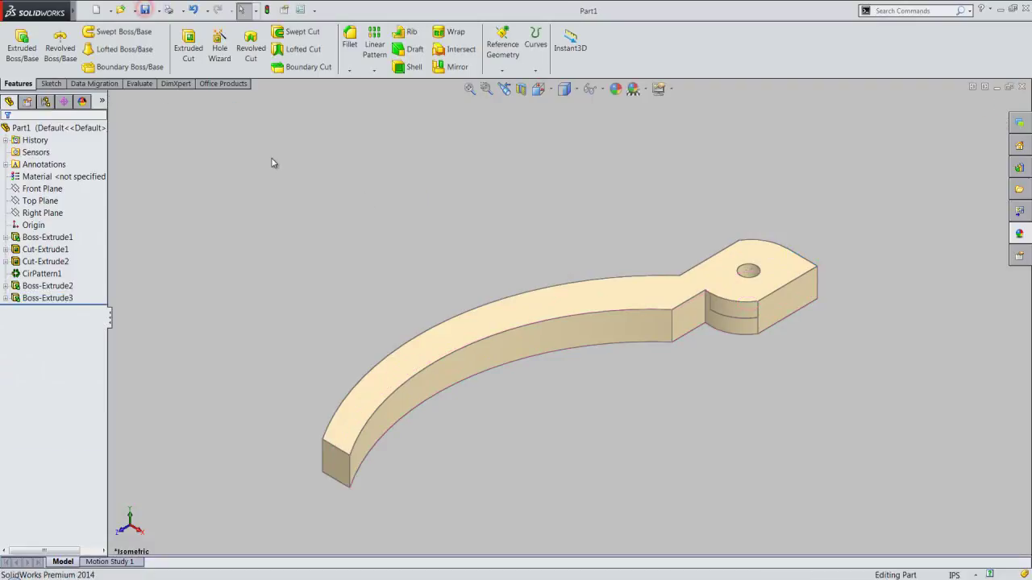
Step: Start a new sketch on the top face with Sketch1's geometry shown
{"action": "left_click", "coordinate": [360, 165]}
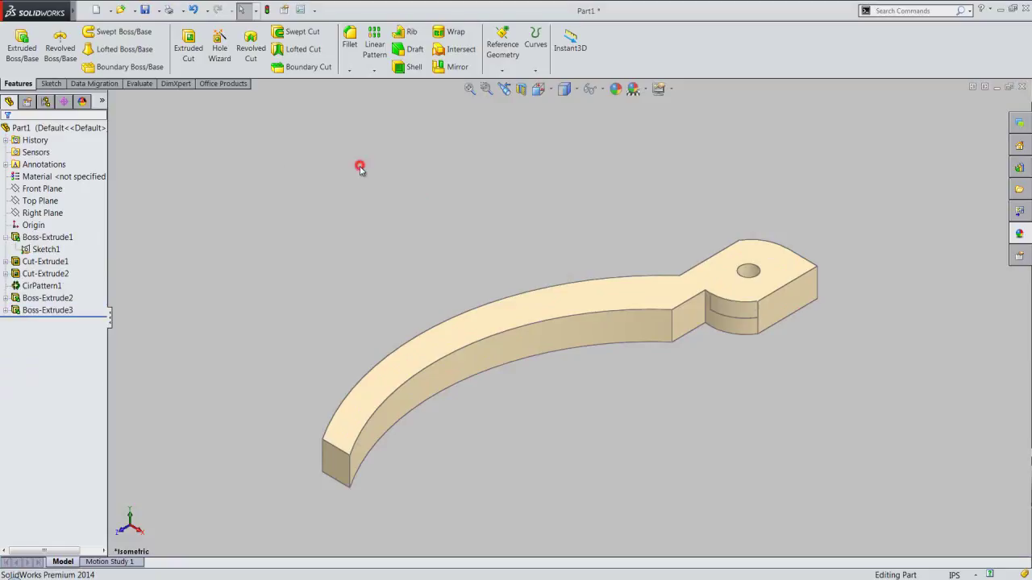
{"action": "left_click", "coordinate": [766, 260]}
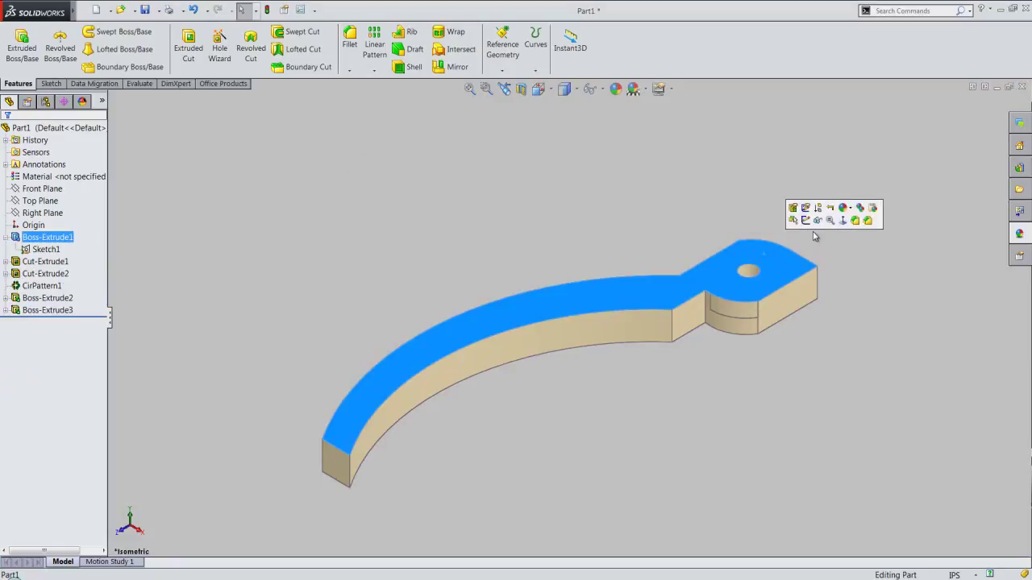
{"action": "left_click", "coordinate": [805, 221]}
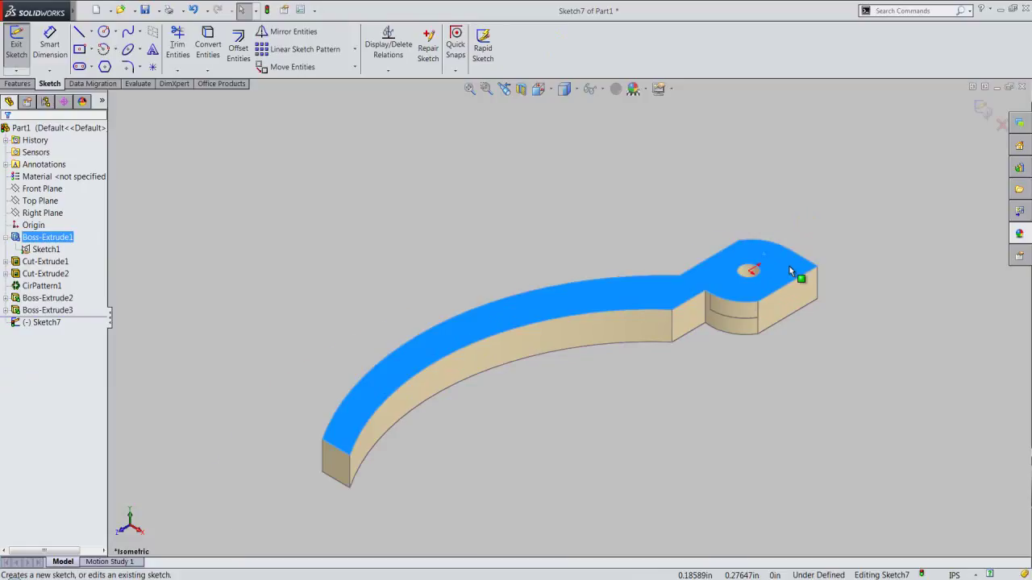
{"action": "scroll", "coordinate": [790, 266], "scroll_direction": "down", "scroll_amount": 5}
{"action": "left_click", "coordinate": [801, 233]}
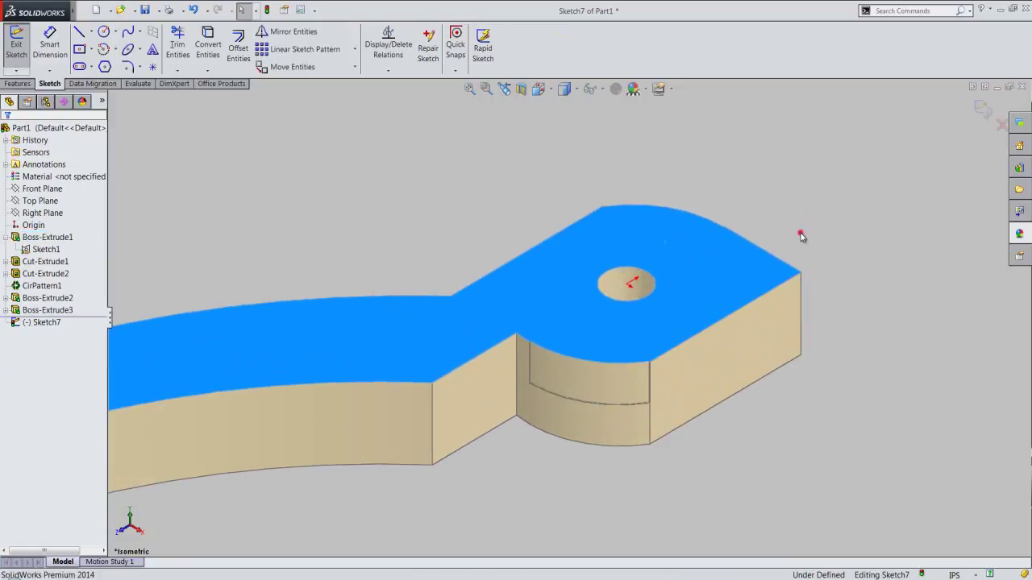
{"action": "right_click", "coordinate": [51, 253]}
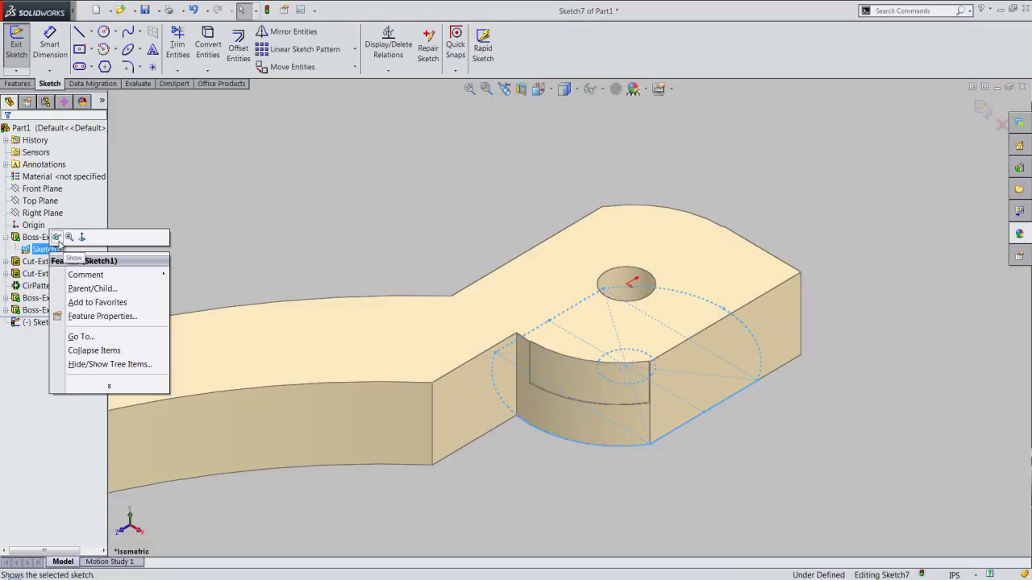
{"action": "key", "text": "Escape"}
{"action": "left_click", "coordinate": [398, 201]}
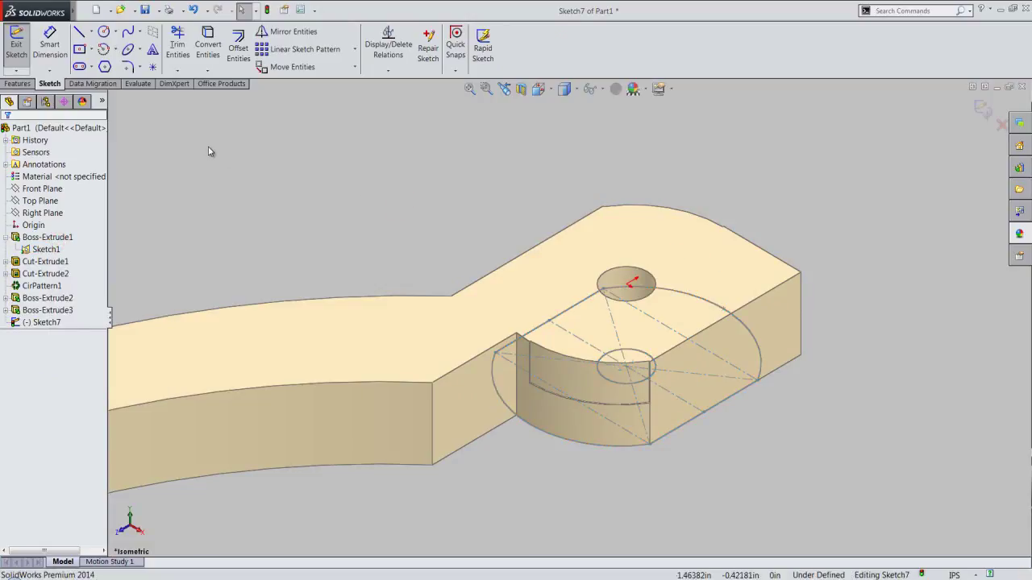
Step: Convert Sketch1's two lines and two arcs into Sketch7 and exit the sketch
{"action": "left_click", "coordinate": [207, 45]}
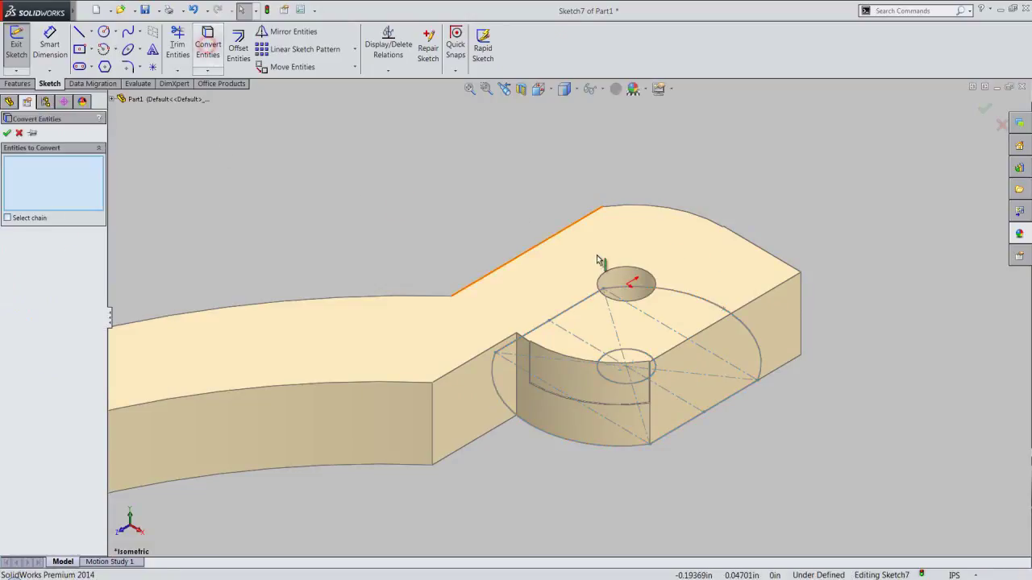
{"action": "left_click", "coordinate": [590, 297]}
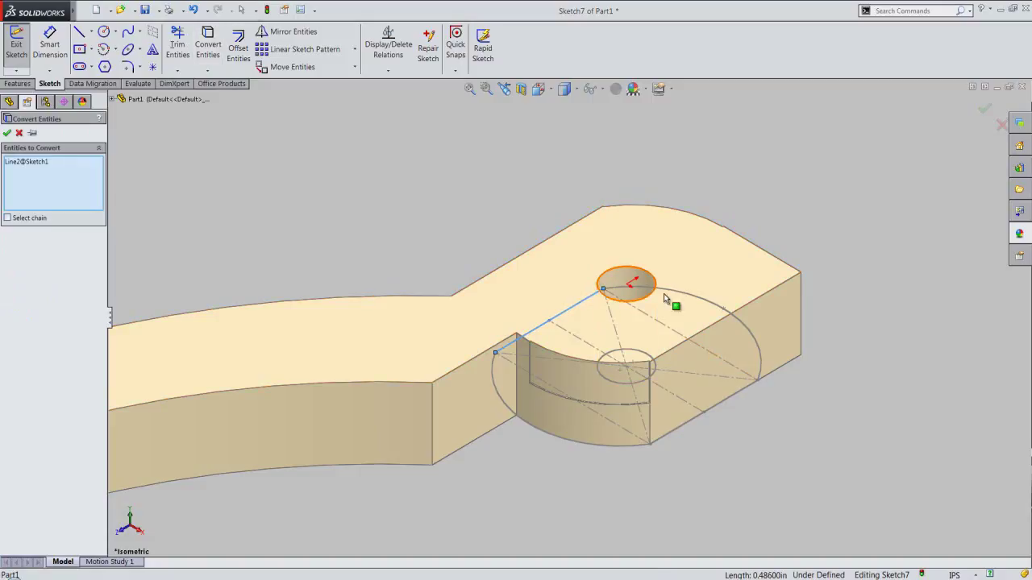
{"action": "left_click", "coordinate": [684, 296]}
{"action": "left_click", "coordinate": [740, 390]}
{"action": "left_click", "coordinate": [595, 444]}
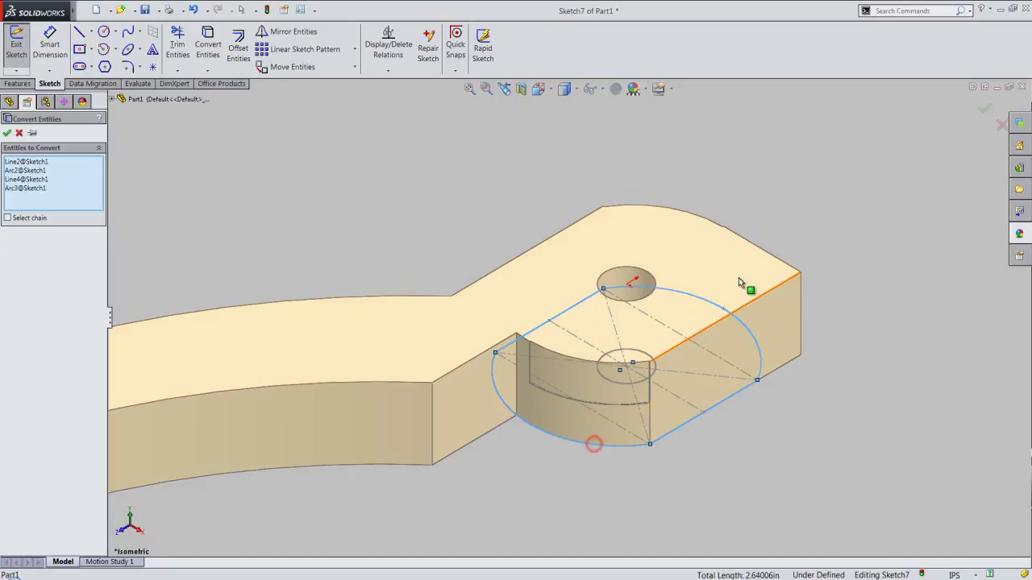
{"action": "right_click", "coordinate": [473, 227]}
{"action": "left_click", "coordinate": [494, 287]}
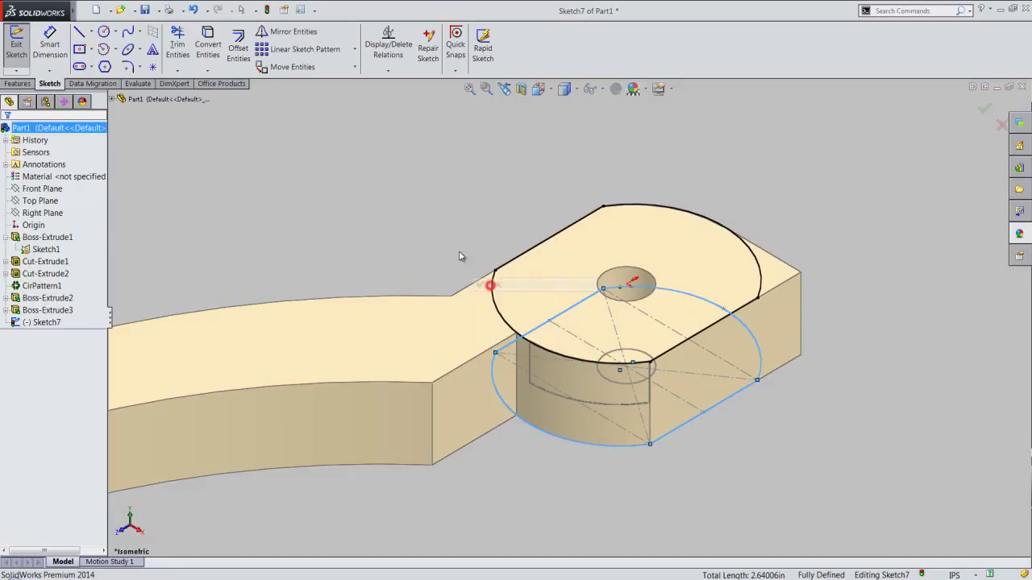
{"action": "left_click", "coordinate": [438, 212]}
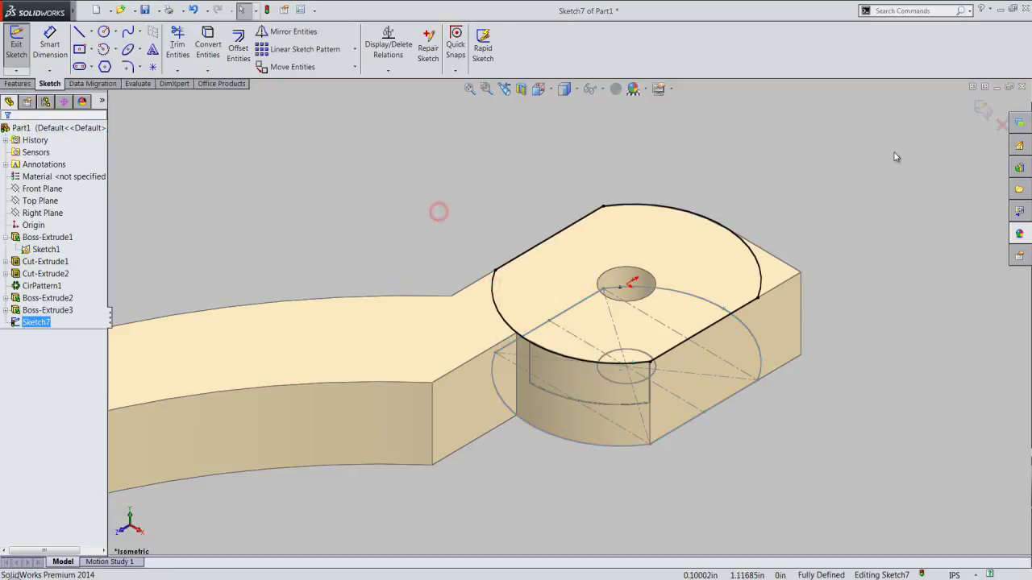
{"action": "left_click", "coordinate": [983, 110]}
Step: Hide Sketch1 in the model
{"action": "left_click", "coordinate": [799, 144]}
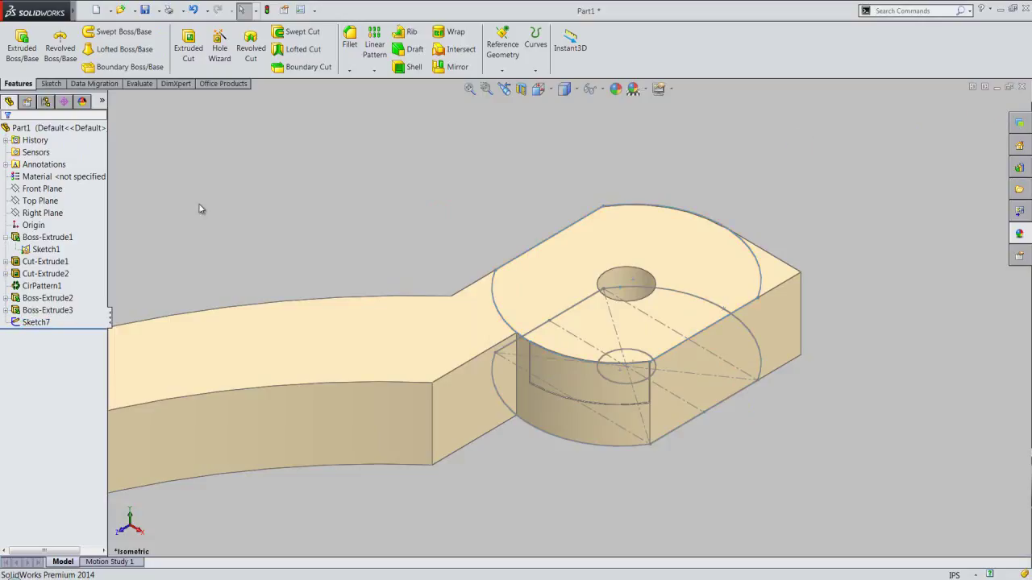
{"action": "right_click", "coordinate": [46, 249]}
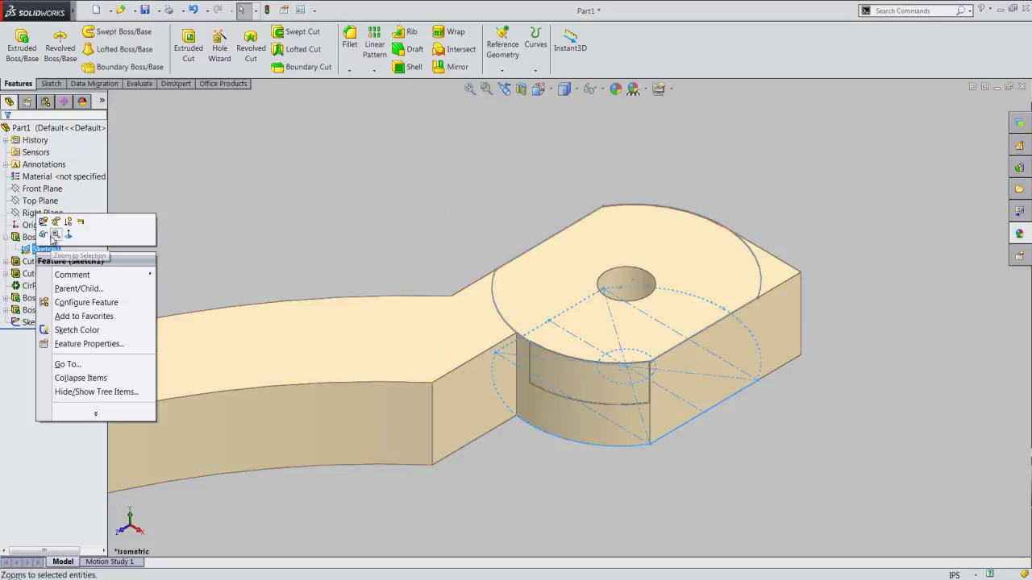
{"action": "left_click", "coordinate": [47, 237]}
{"action": "left_click", "coordinate": [332, 229]}
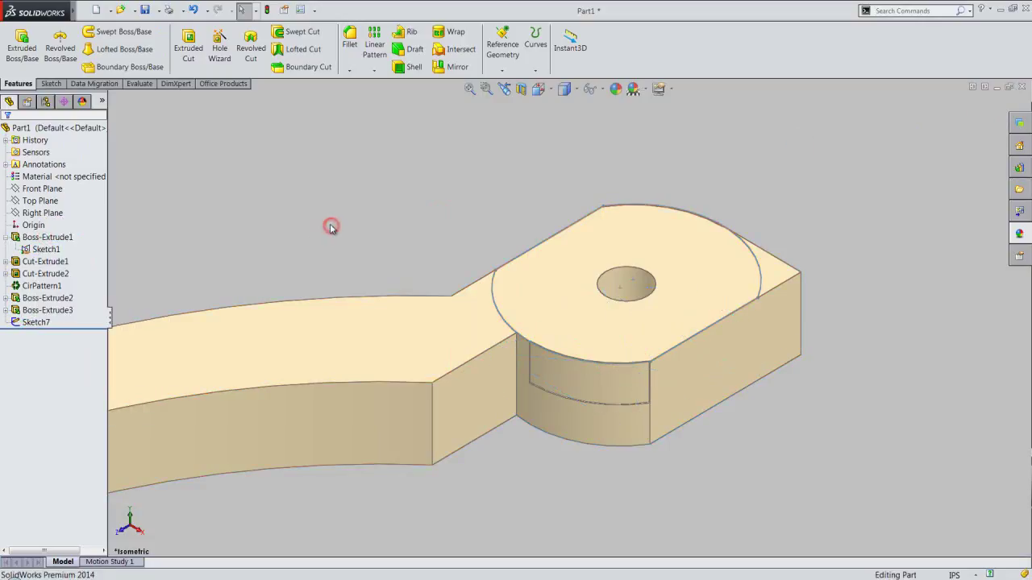
Step: Cut Sketch7's rounded-end contour 0.157 in deep as a Blind extruded cut
{"action": "left_click", "coordinate": [202, 47]}
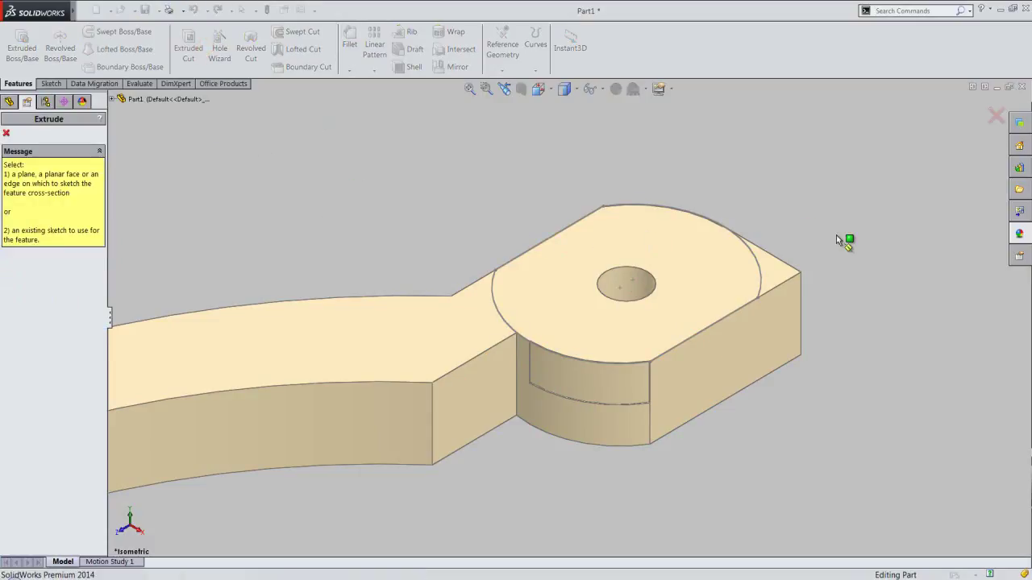
{"action": "left_click", "coordinate": [758, 265]}
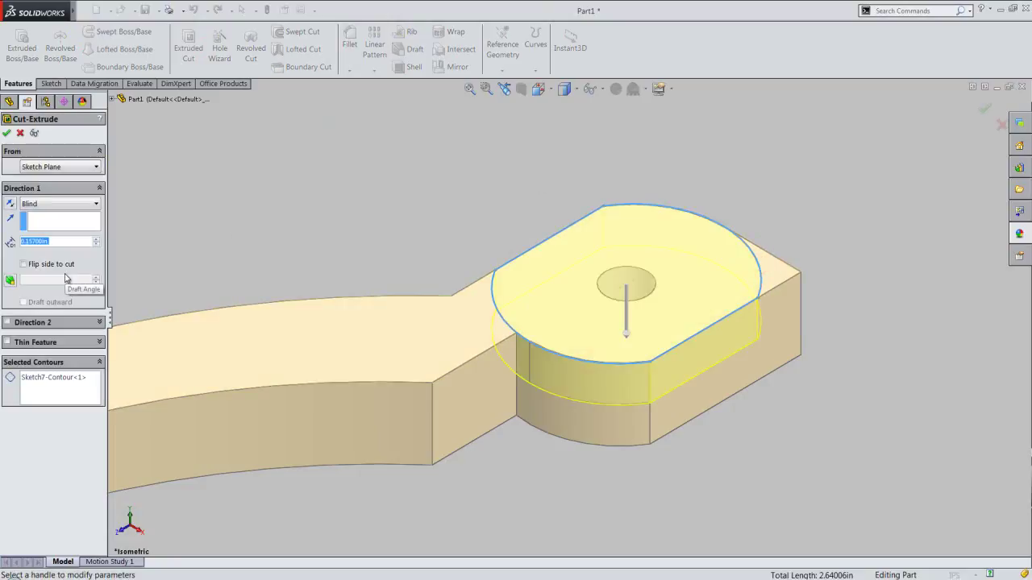
{"action": "type", "text": "0.1"}
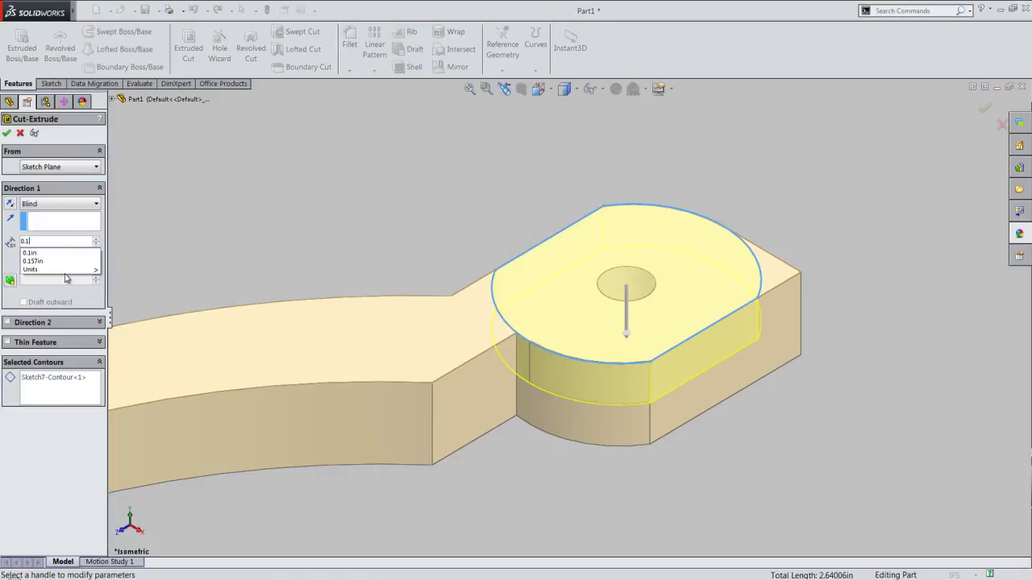
{"action": "type", "text": "57"}
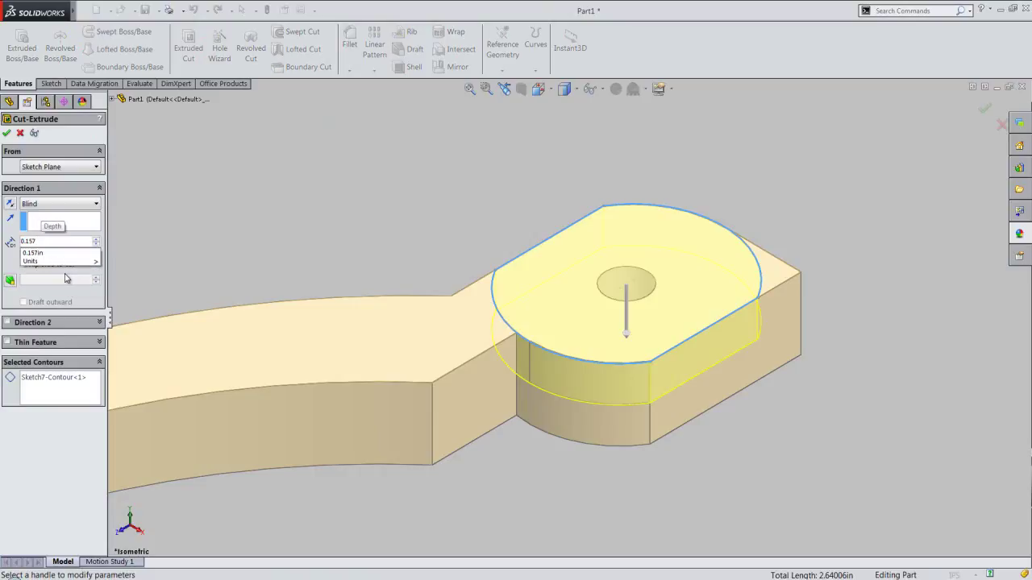
{"action": "key", "text": "Return"}
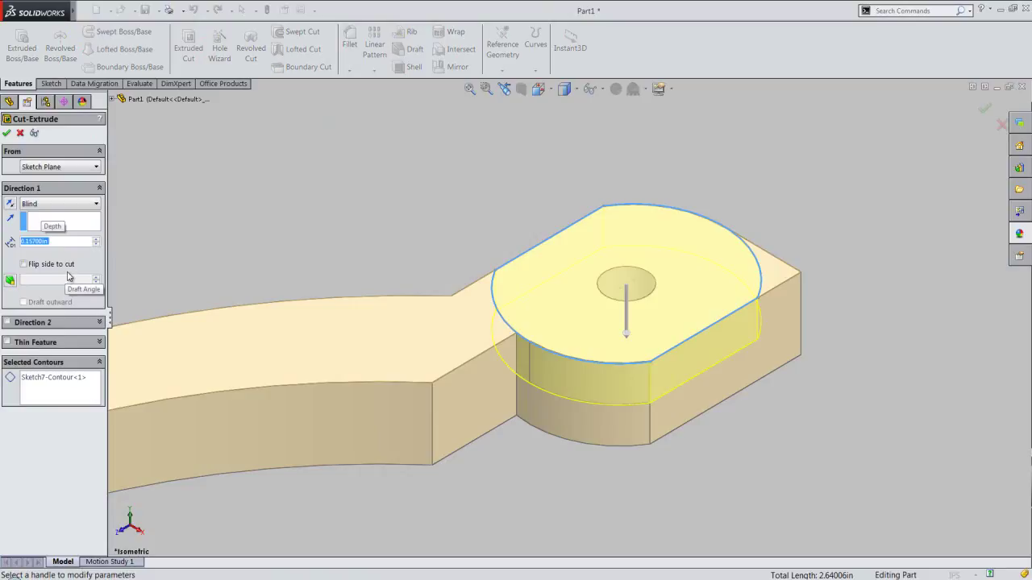
{"action": "right_click", "coordinate": [157, 214]}
{"action": "left_click", "coordinate": [184, 260]}
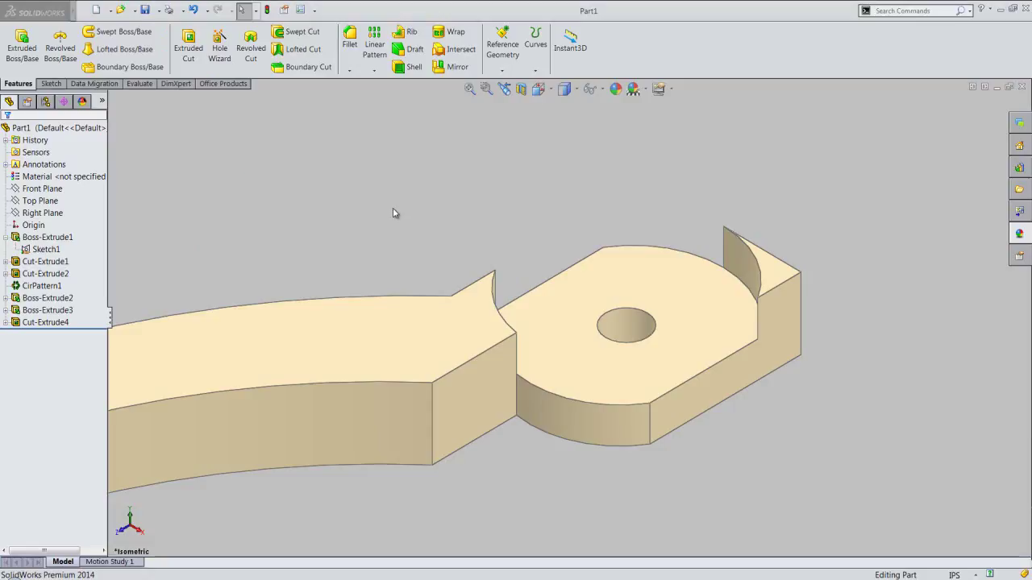
{"action": "left_click", "coordinate": [658, 301]}
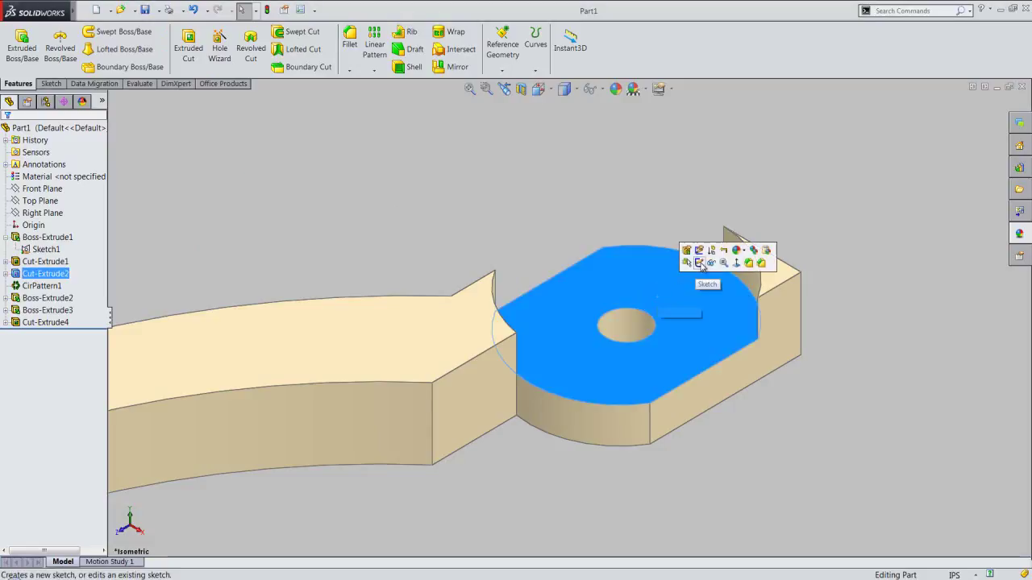
Step: Start Sketch8 on the jaw's new top face, viewed from the top
{"action": "left_click", "coordinate": [699, 262]}
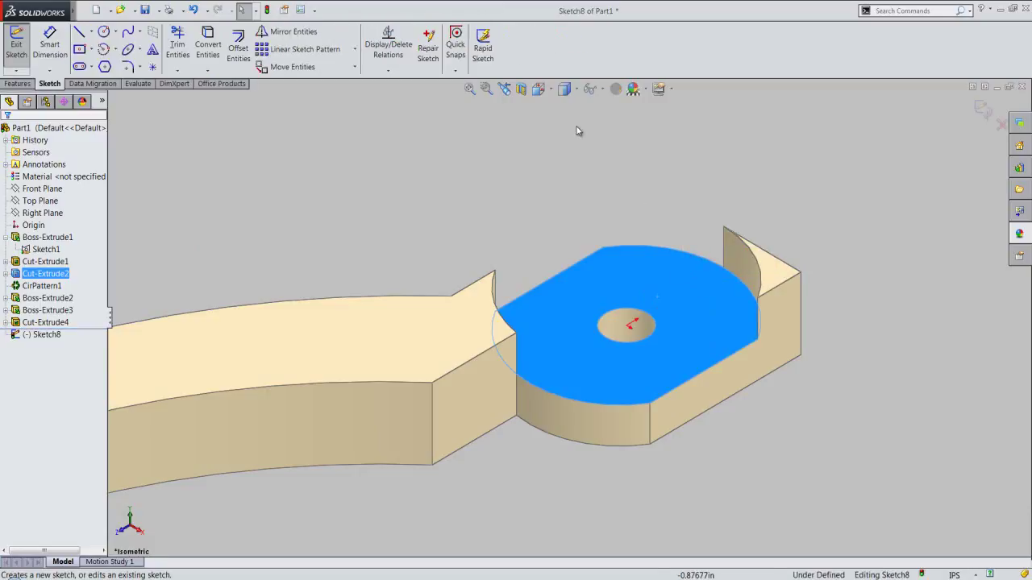
{"action": "left_click", "coordinate": [551, 94]}
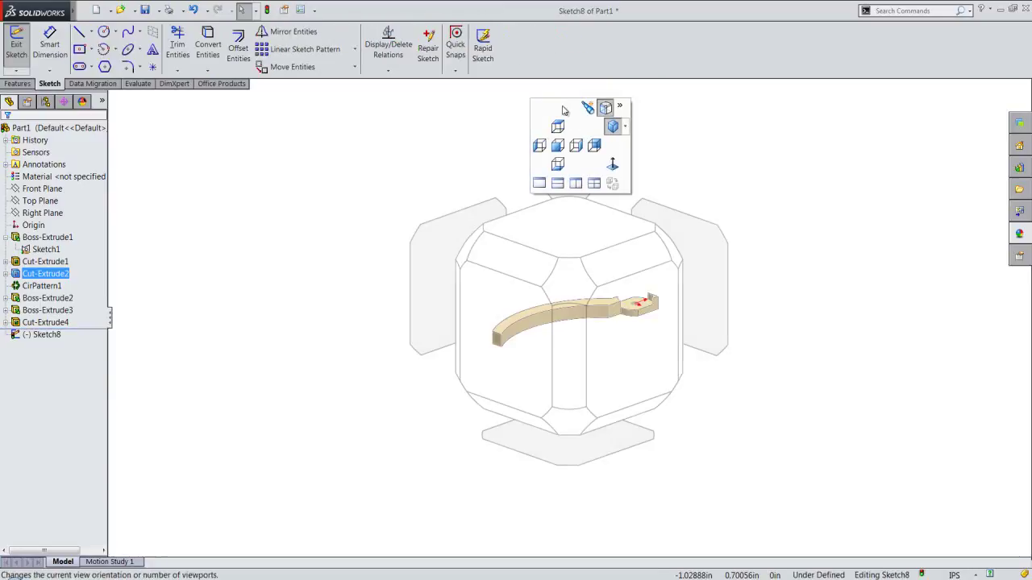
{"action": "left_click", "coordinate": [611, 167]}
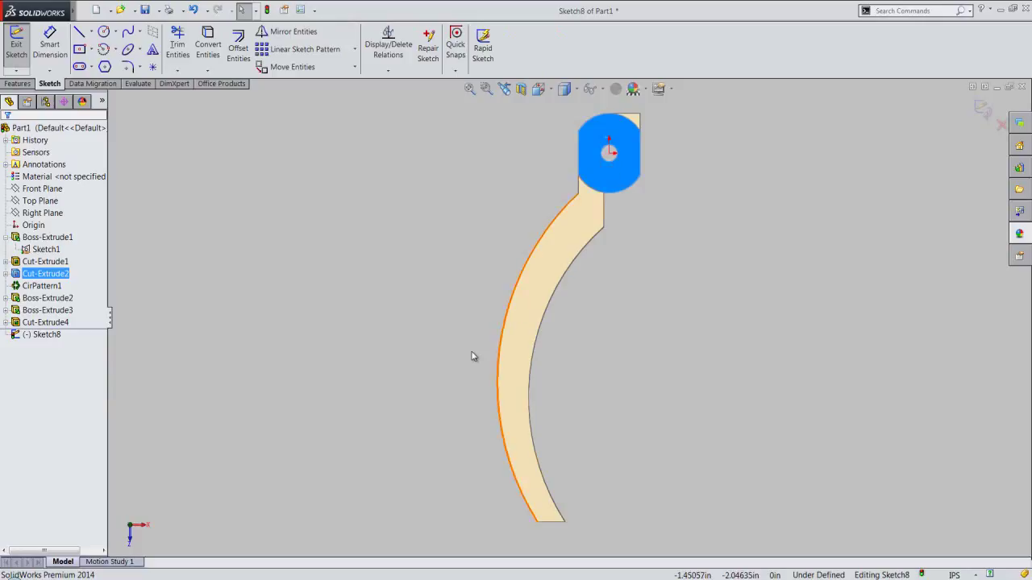
{"action": "key", "text": "z"}
{"action": "key", "text": "z"}
{"action": "scroll", "coordinate": [609, 225], "scroll_direction": "down", "scroll_amount": 2}
{"action": "scroll", "coordinate": [588, 236], "scroll_direction": "down", "scroll_amount": 2}
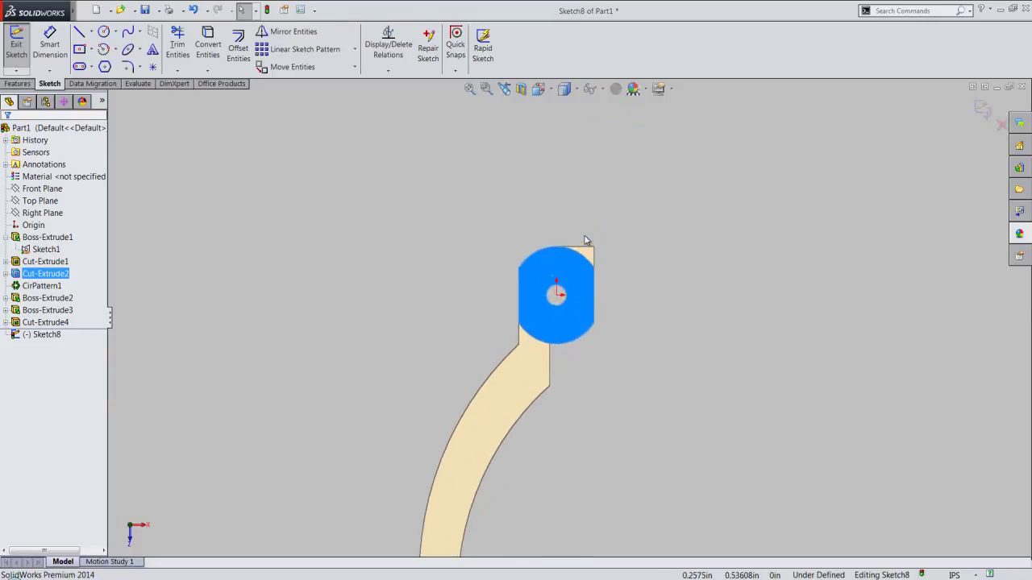
{"action": "left_click", "coordinate": [561, 201]}
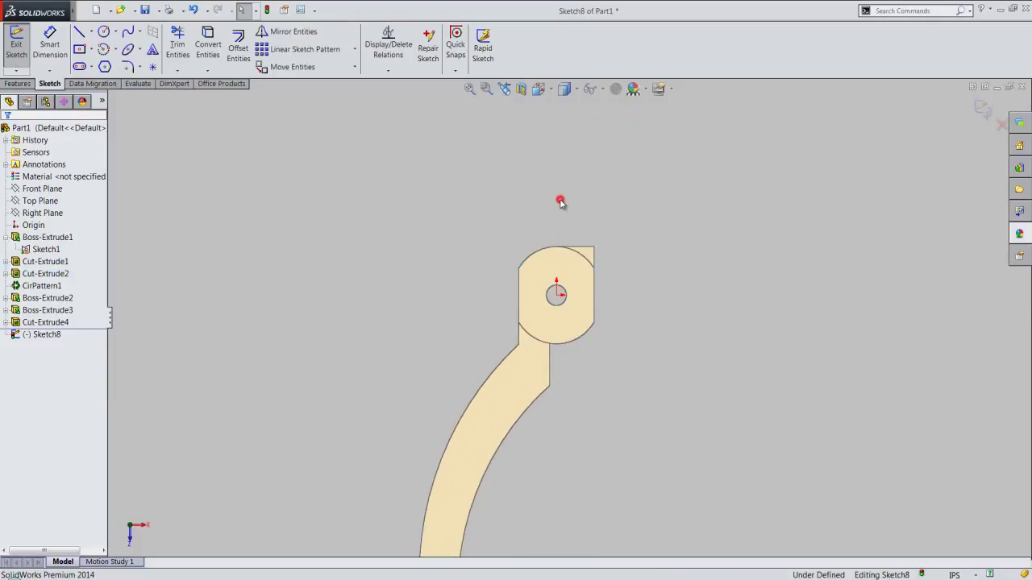
Step: Draw a slanted line from the jaw's top-right corner and a vertical centerline from the pivot hole
{"action": "right_click", "coordinate": [691, 225]}
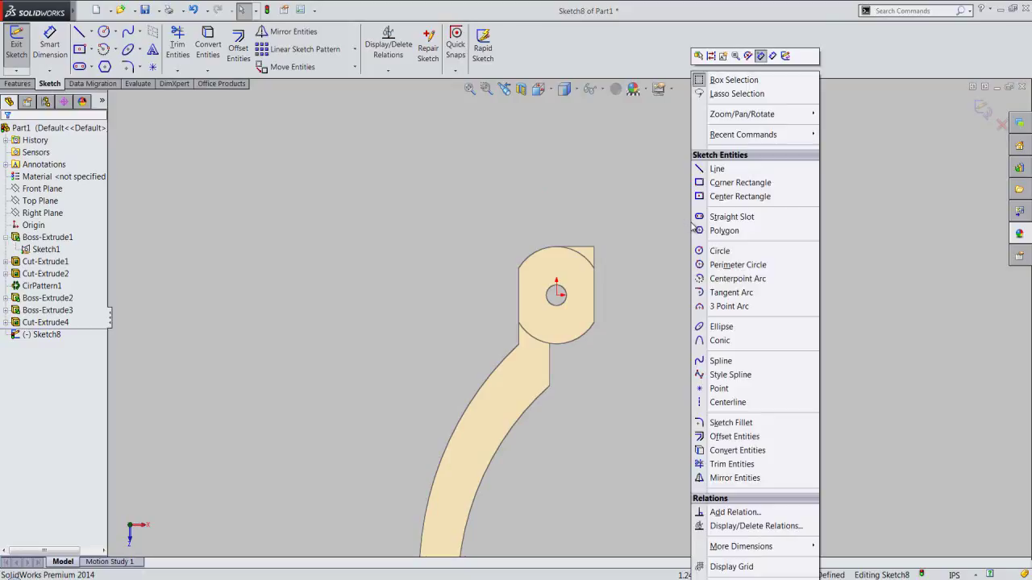
{"action": "left_click", "coordinate": [706, 171]}
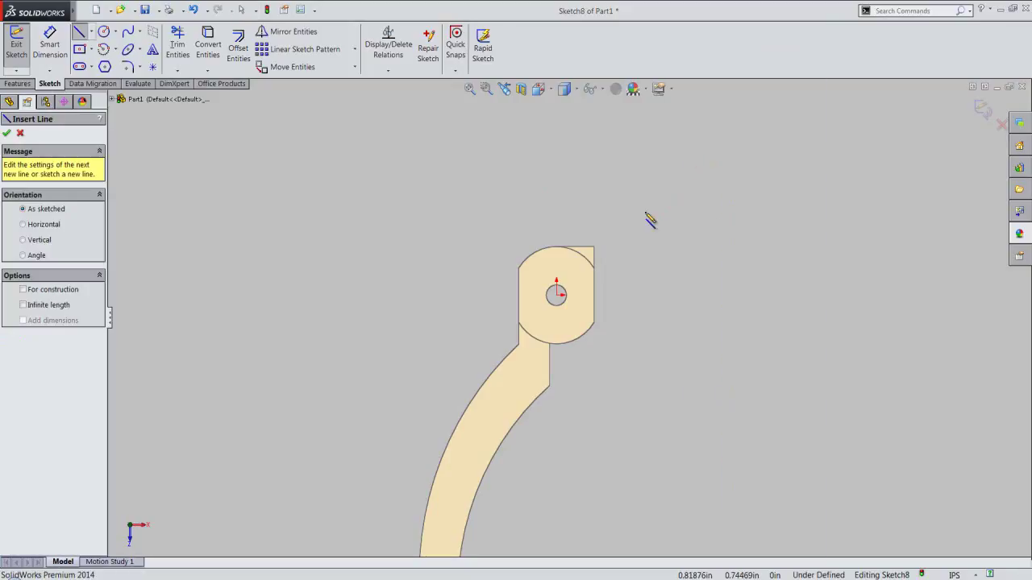
{"action": "left_click", "coordinate": [594, 248]}
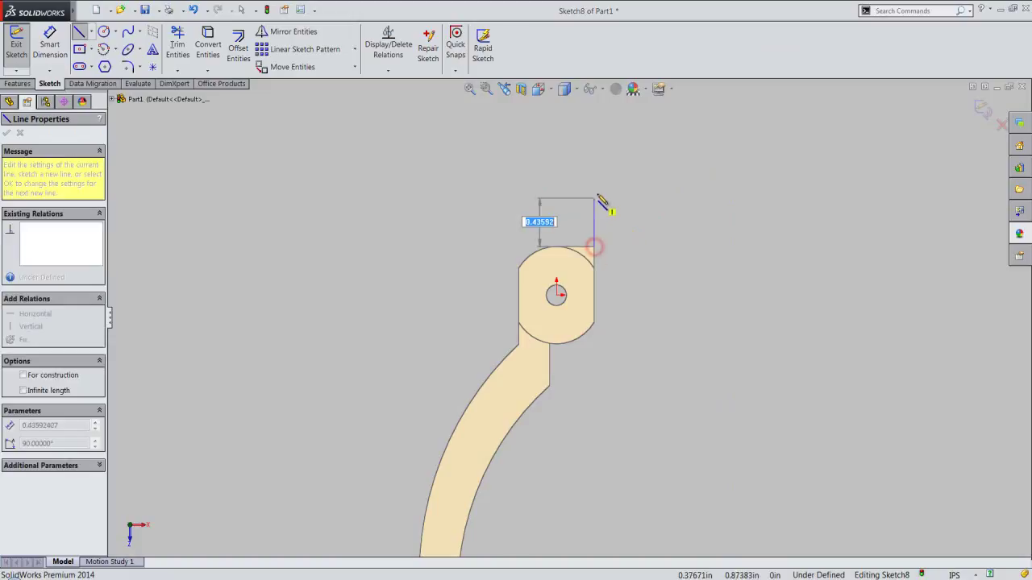
{"action": "left_click", "coordinate": [558, 116]}
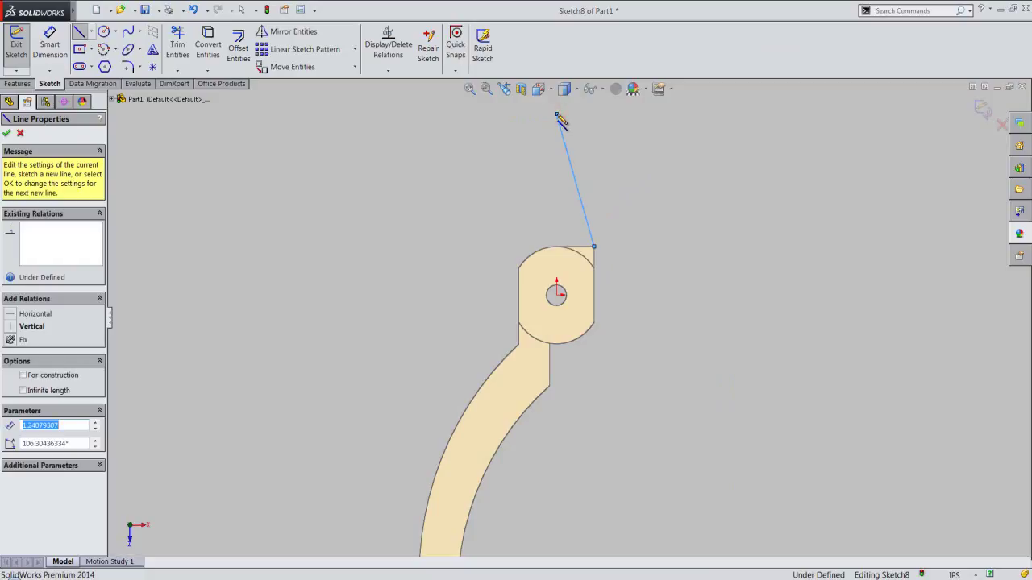
{"action": "right_click", "coordinate": [557, 115]}
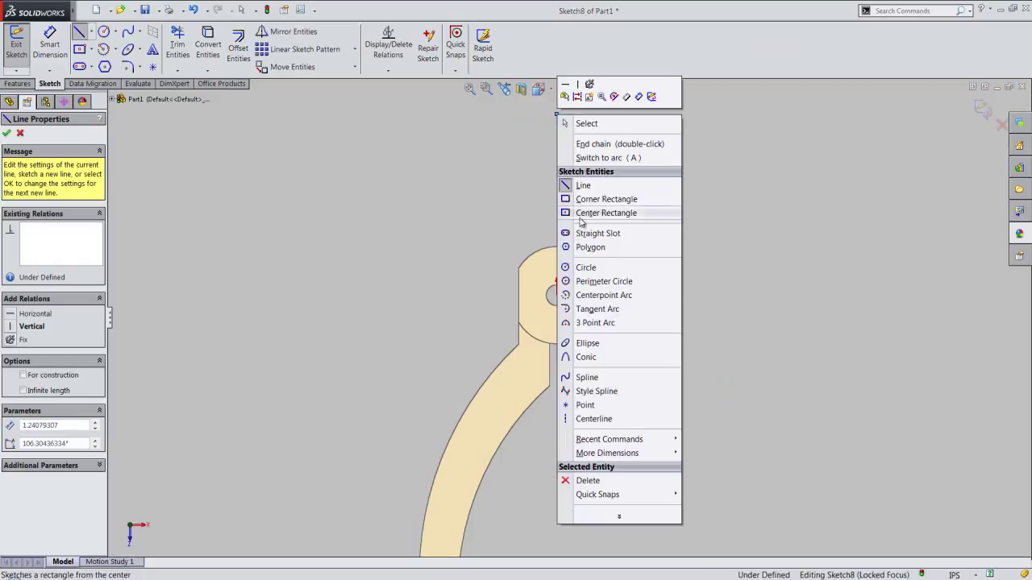
{"action": "left_click", "coordinate": [590, 418]}
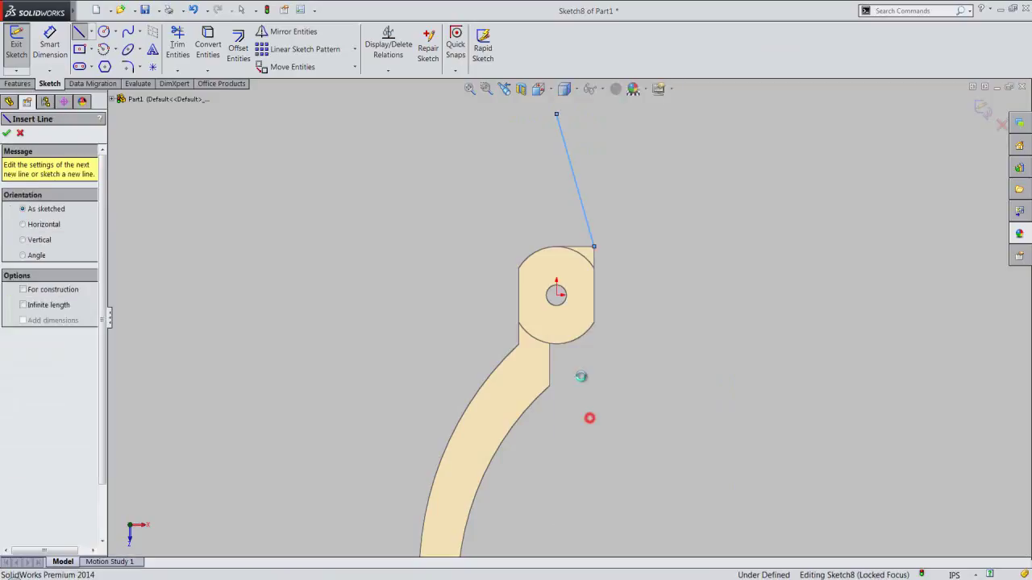
{"action": "left_click", "coordinate": [556, 295]}
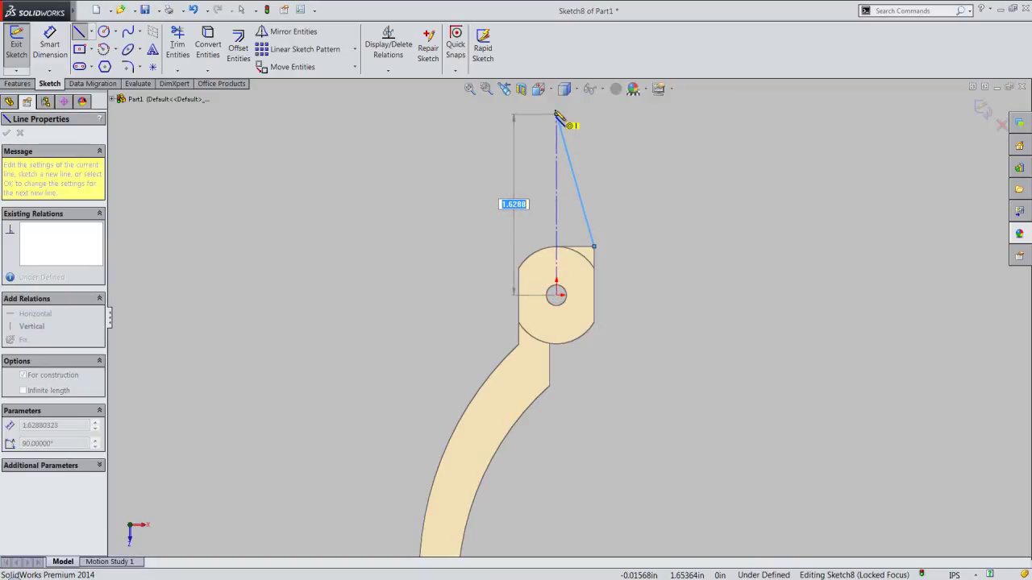
{"action": "left_click", "coordinate": [555, 104]}
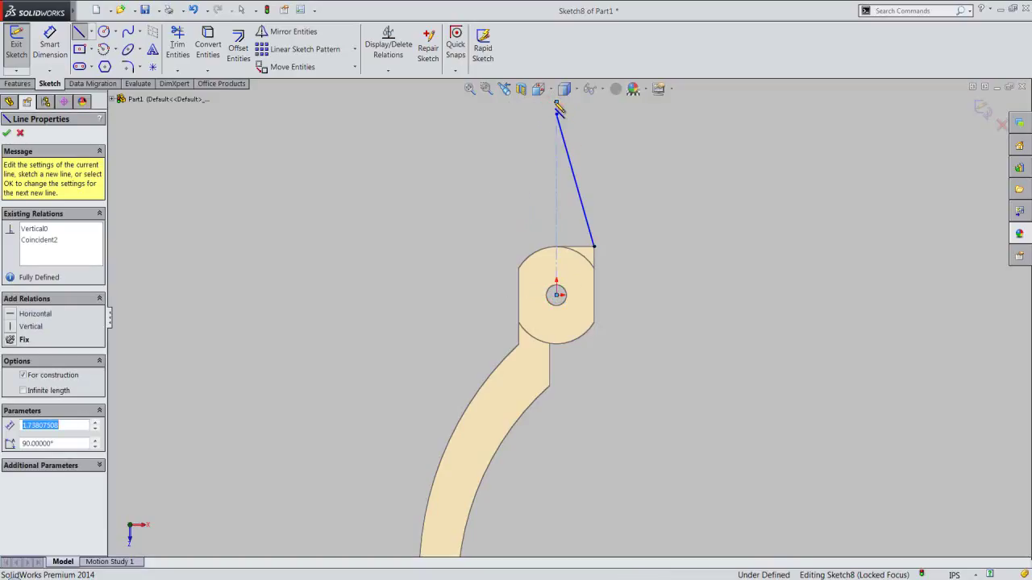
{"action": "right_click", "coordinate": [556, 105]}
{"action": "left_click", "coordinate": [579, 111]}
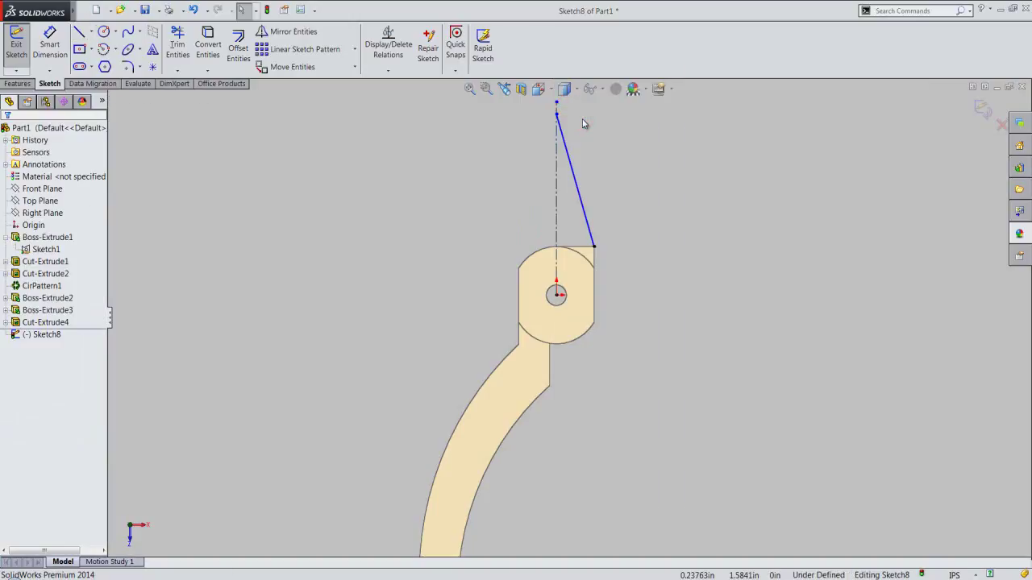
Step: Dimension the slanted line's vertical height to 2 in
{"action": "right_click", "coordinate": [584, 123]}
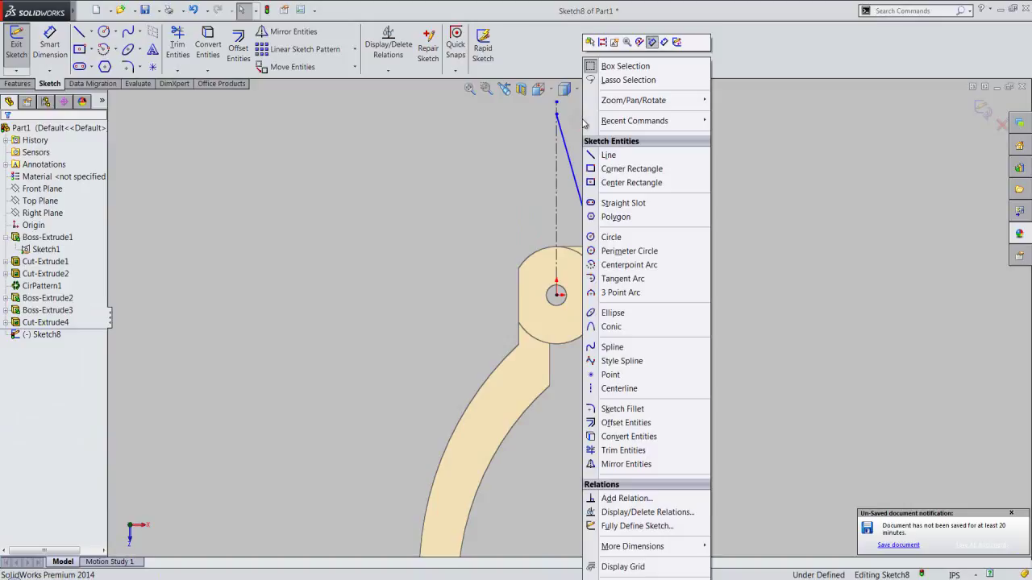
{"action": "left_click", "coordinate": [662, 42]}
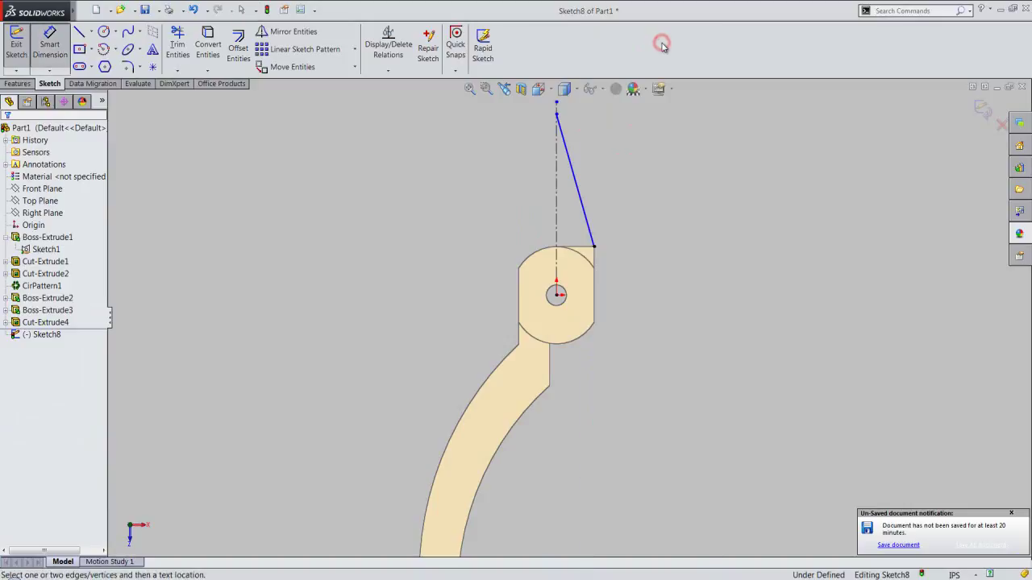
{"action": "left_click", "coordinate": [557, 114]}
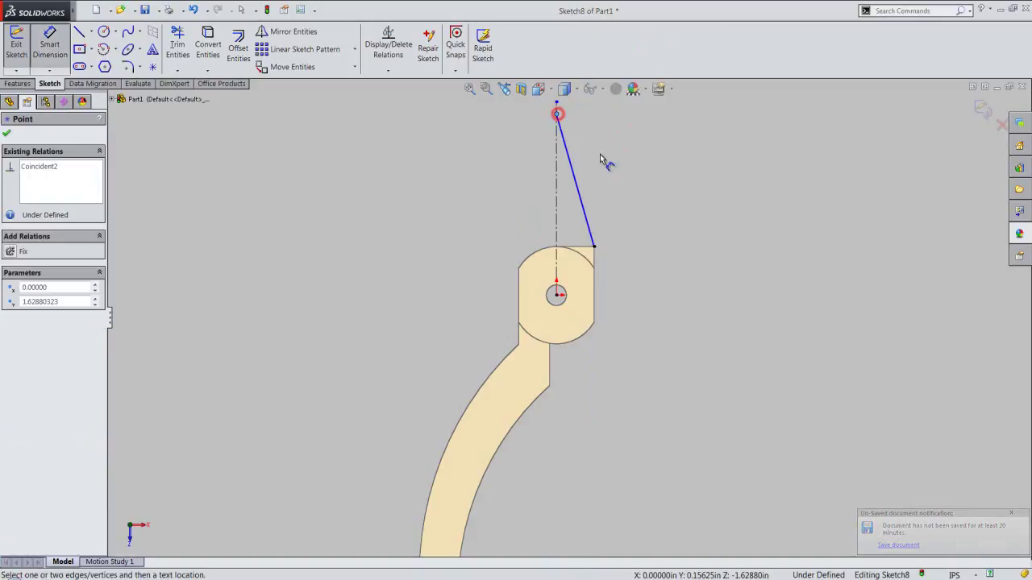
{"action": "left_click", "coordinate": [594, 246]}
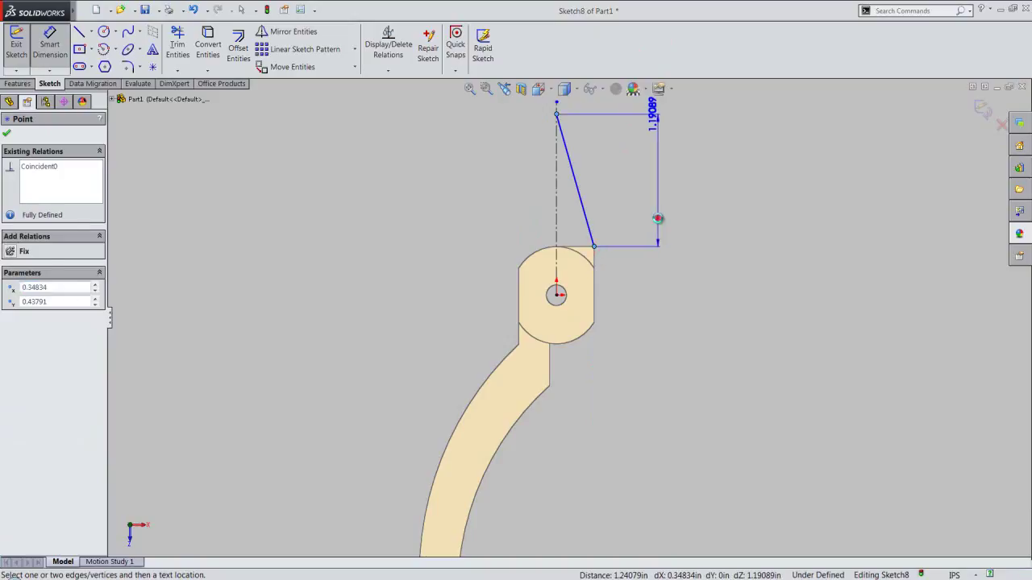
{"action": "left_click", "coordinate": [658, 218]}
{"action": "type", "text": "2"}
{"action": "key", "text": "Return"}
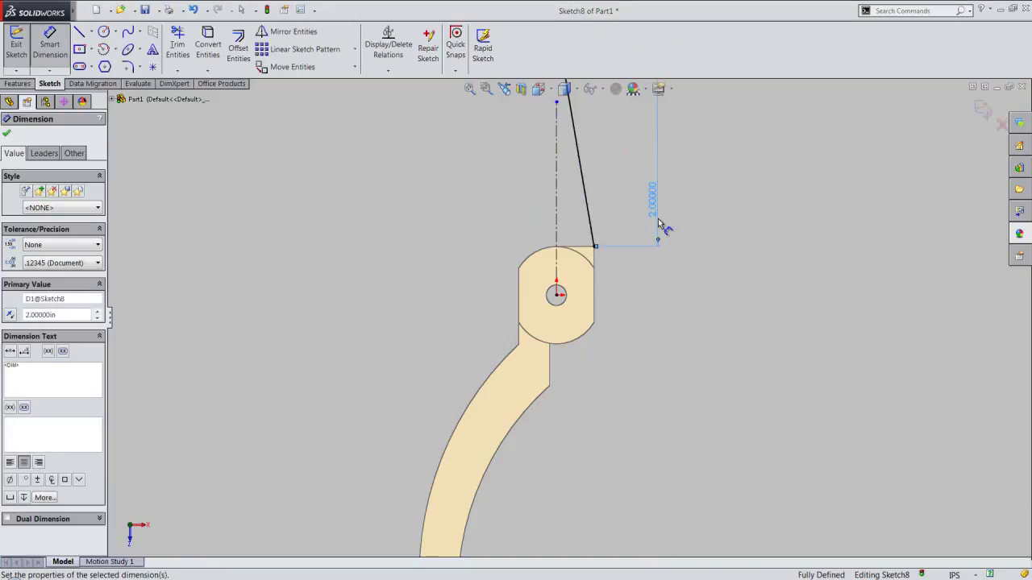
{"action": "left_click", "coordinate": [470, 87]}
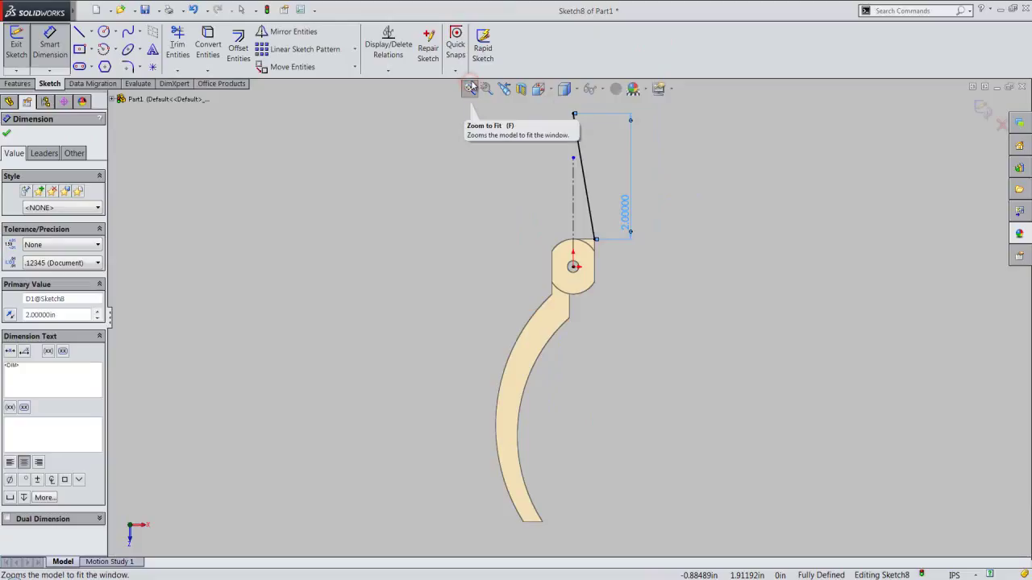
Step: Close the triangle with a vertical and a horizontal line, then exit Sketch8
{"action": "right_click", "coordinate": [737, 164]}
{"action": "left_click", "coordinate": [762, 248]}
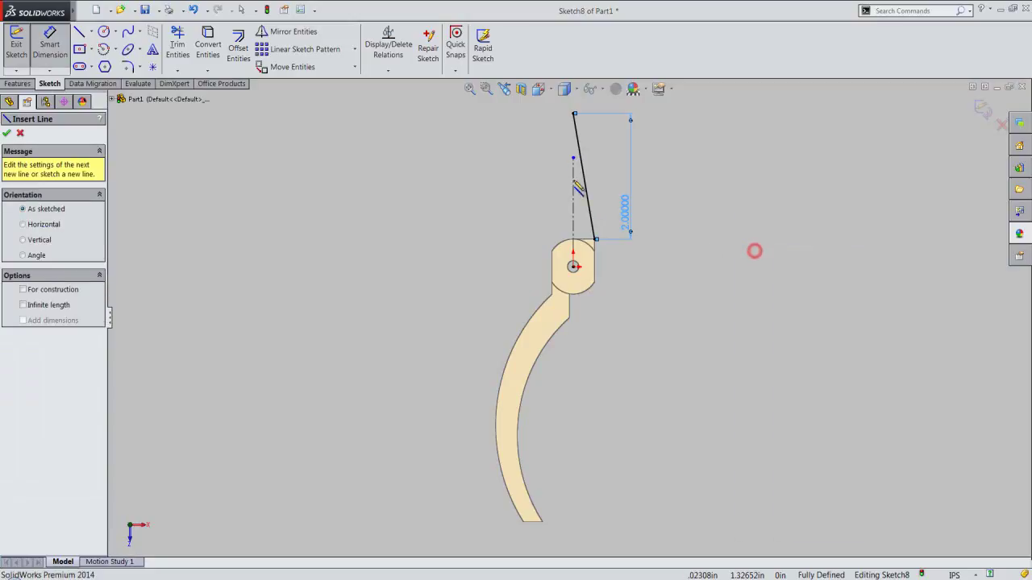
{"action": "left_click", "coordinate": [574, 115]}
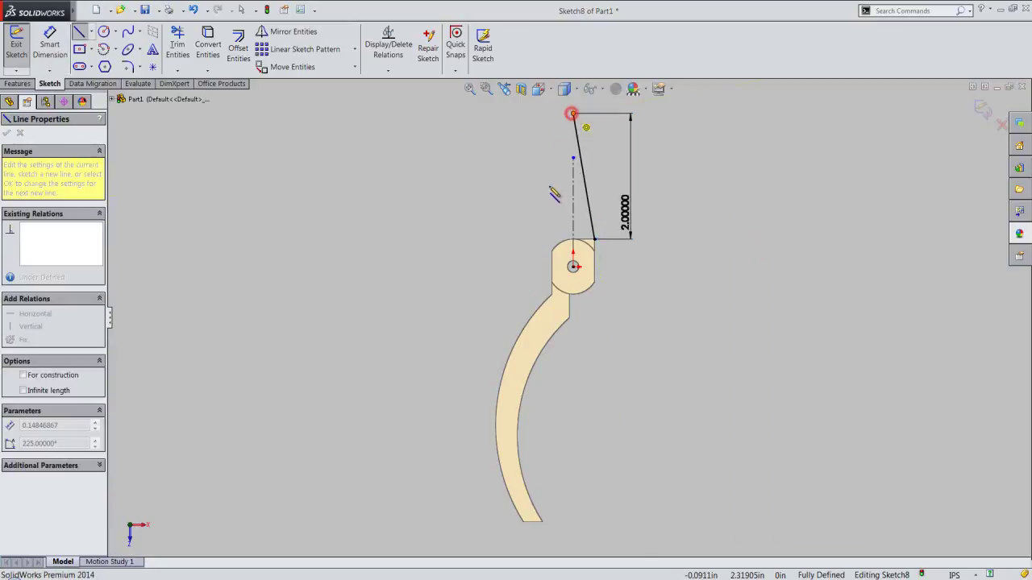
{"action": "left_click", "coordinate": [573, 240]}
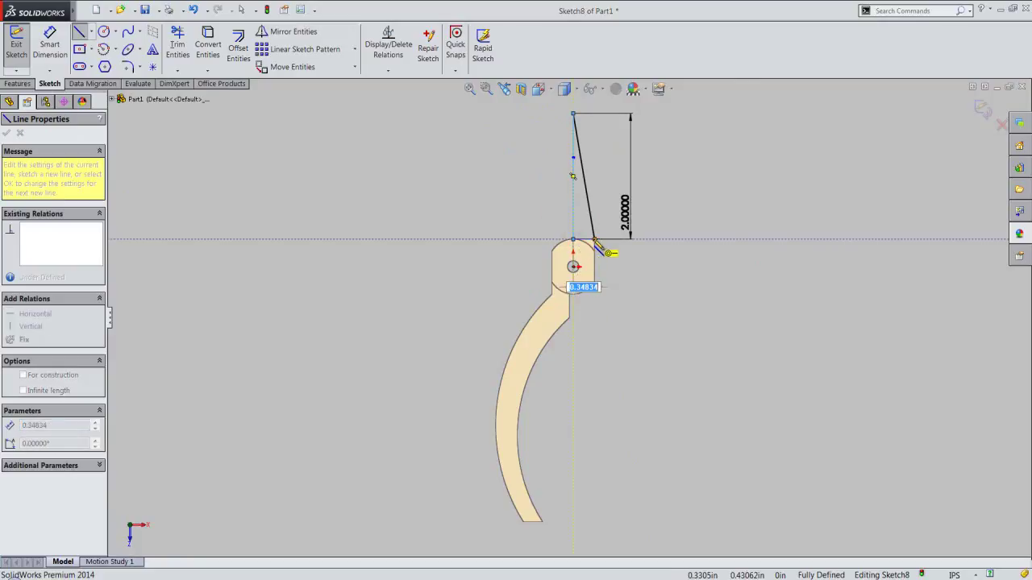
{"action": "left_click", "coordinate": [594, 240]}
{"action": "right_click", "coordinate": [675, 218]}
{"action": "left_click", "coordinate": [699, 220]}
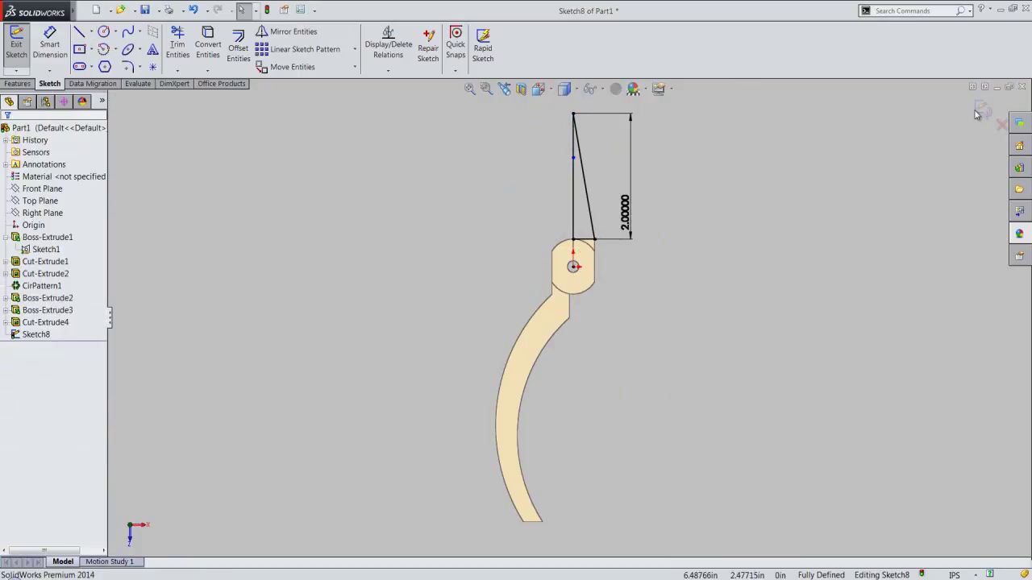
{"action": "left_click", "coordinate": [982, 109]}
Step: Revolve Sketch8's triangle 360° about its vertical line into a cone, then save Part1
{"action": "left_click", "coordinate": [572, 186]}
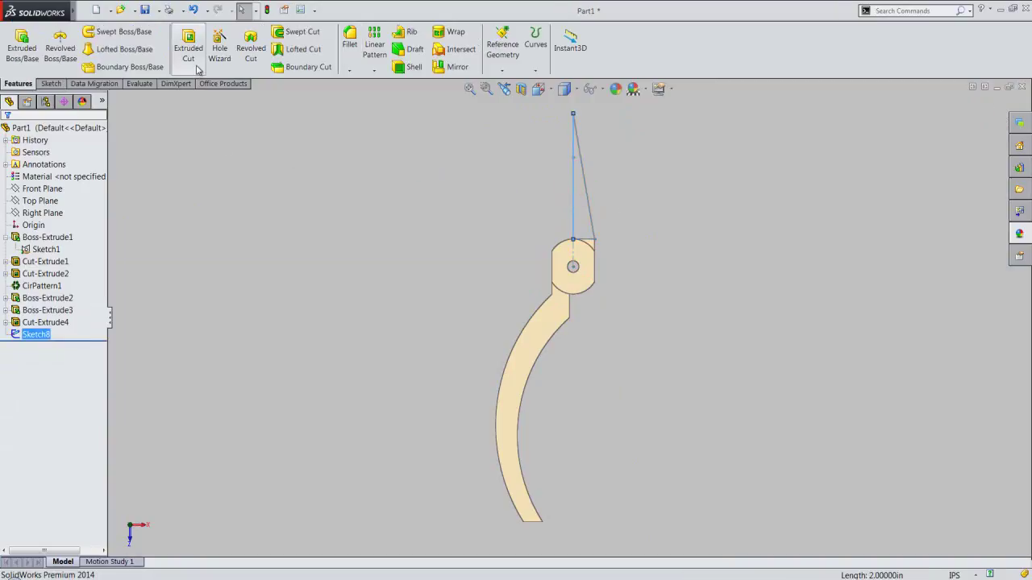
{"action": "left_click", "coordinate": [61, 50]}
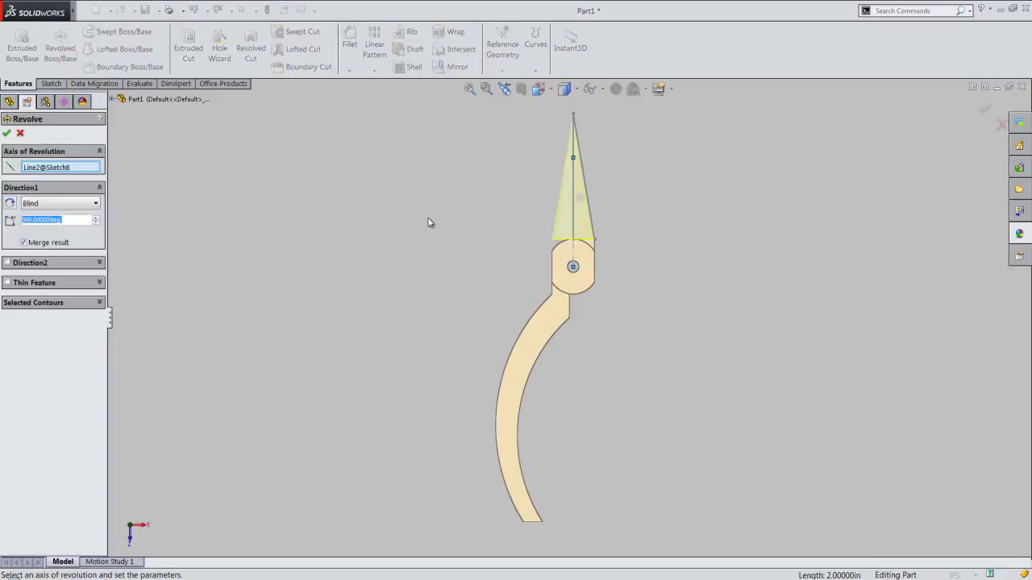
{"action": "left_click", "coordinate": [6, 133]}
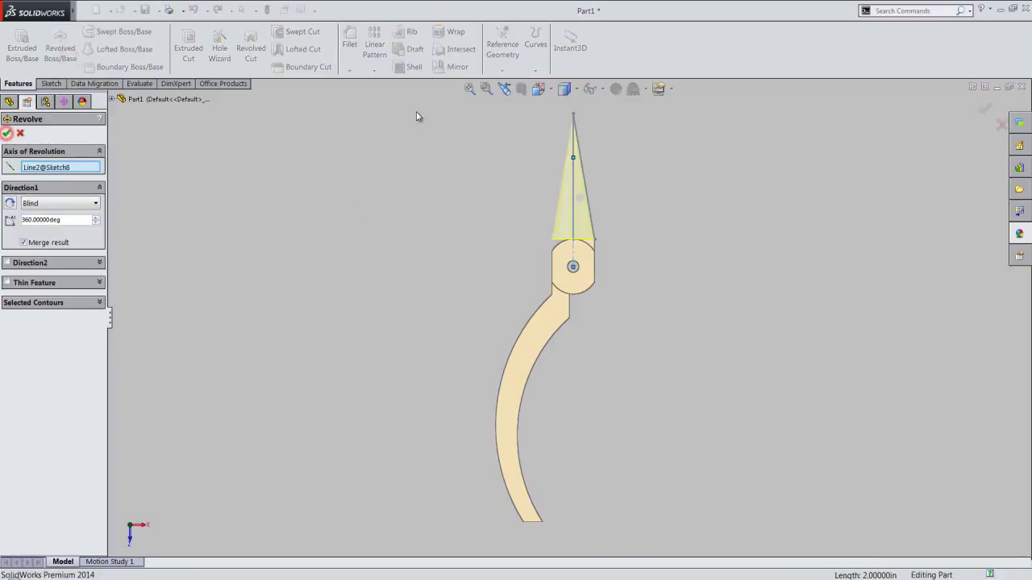
{"action": "middle_click_drag", "start_coordinate": [561, 251], "coordinate": [733, 173]}
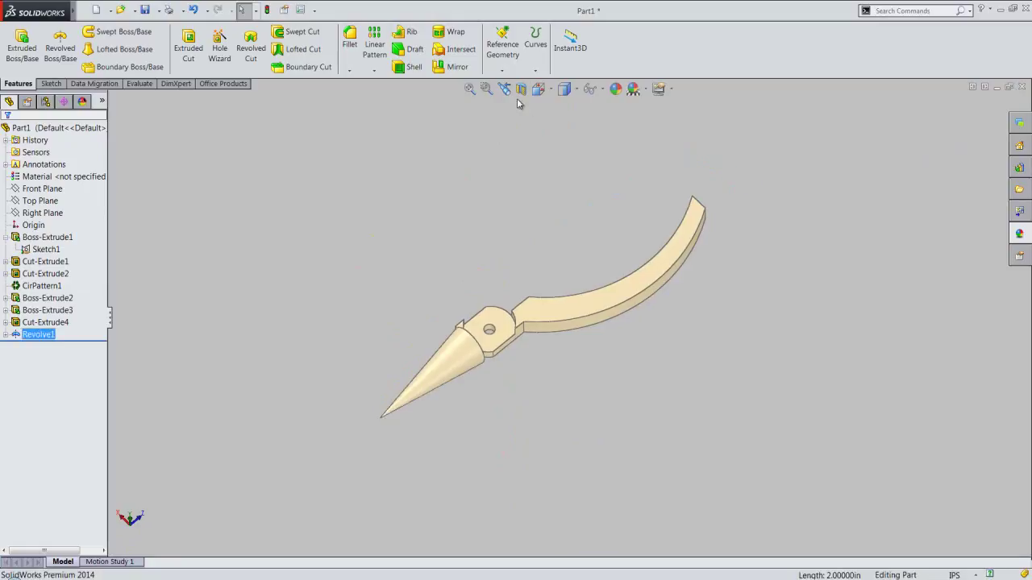
{"action": "left_click", "coordinate": [521, 89]}
{"action": "left_click", "coordinate": [544, 88]}
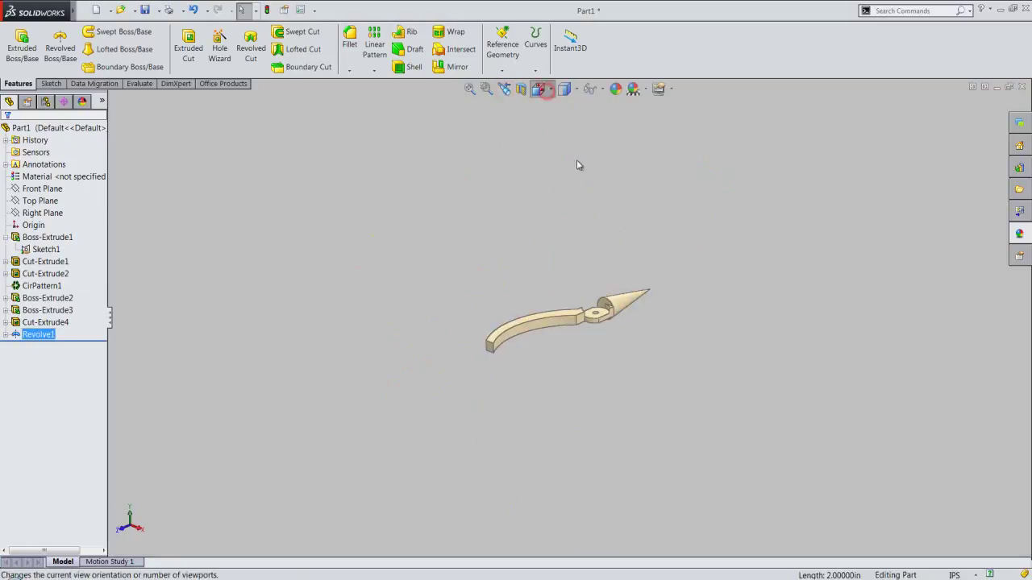
{"action": "left_click", "coordinate": [571, 281]}
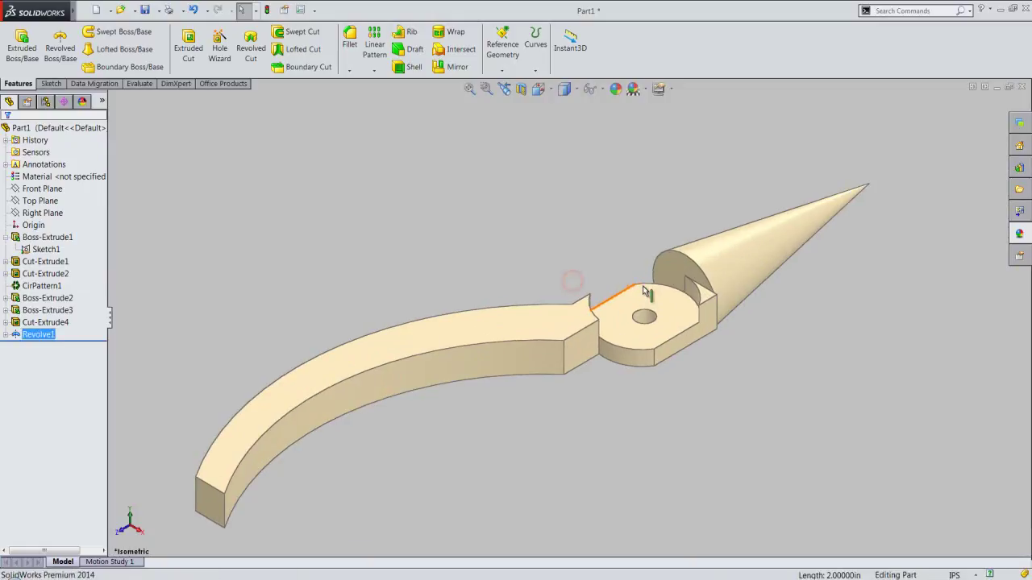
{"action": "left_click", "coordinate": [146, 10]}
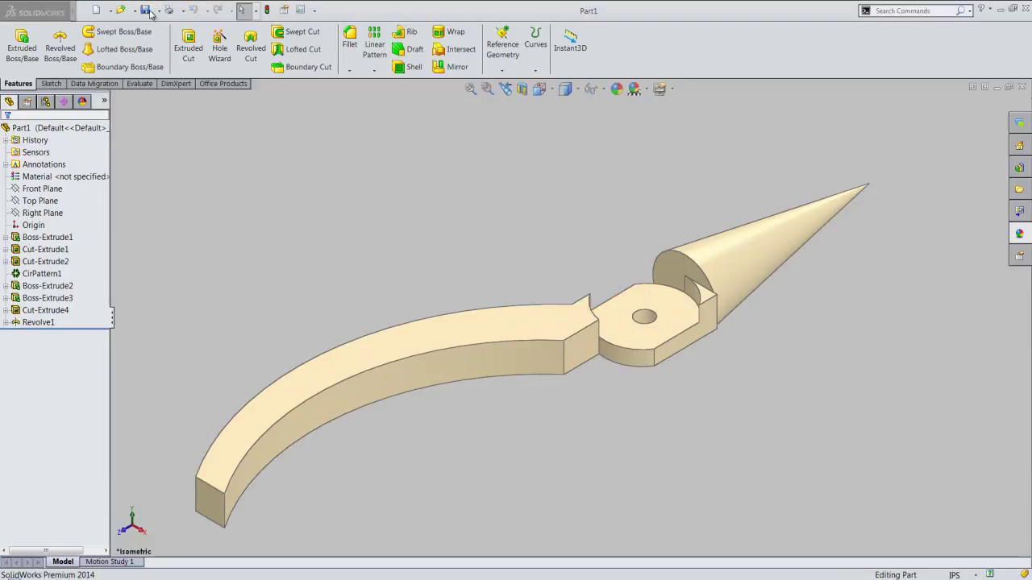
Step: Create Plane1 on the curved arm's top face with a 0 offset
{"action": "left_click", "coordinate": [501, 71]}
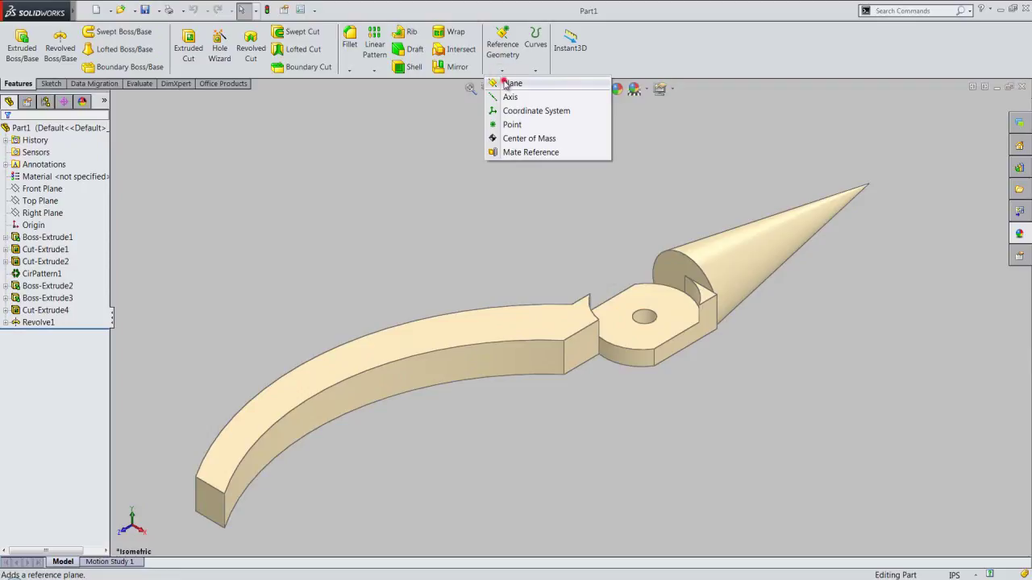
{"action": "left_click", "coordinate": [508, 83]}
{"action": "left_click", "coordinate": [502, 327]}
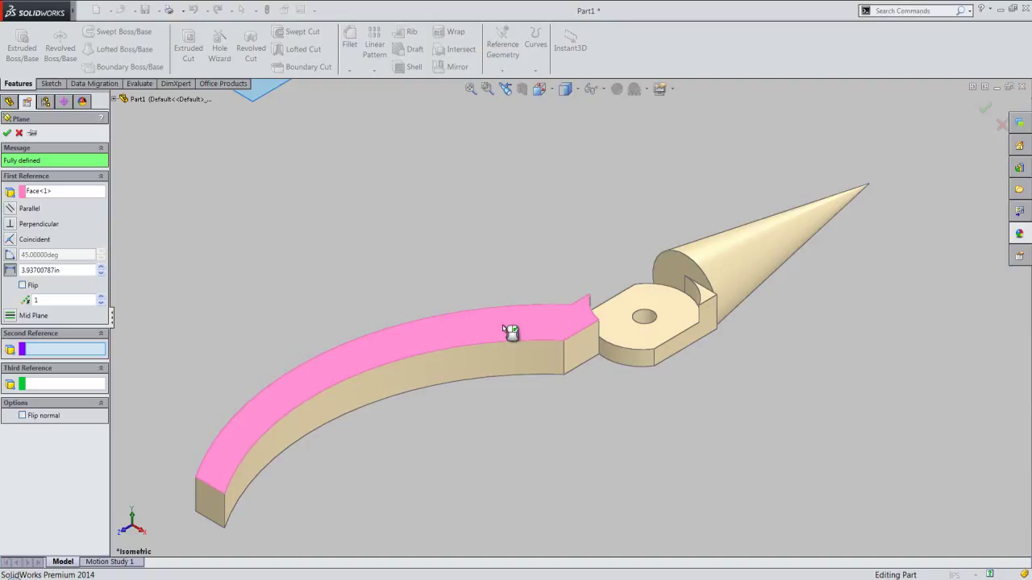
{"action": "left_click", "coordinate": [80, 271]}
{"action": "type", "text": "0"}
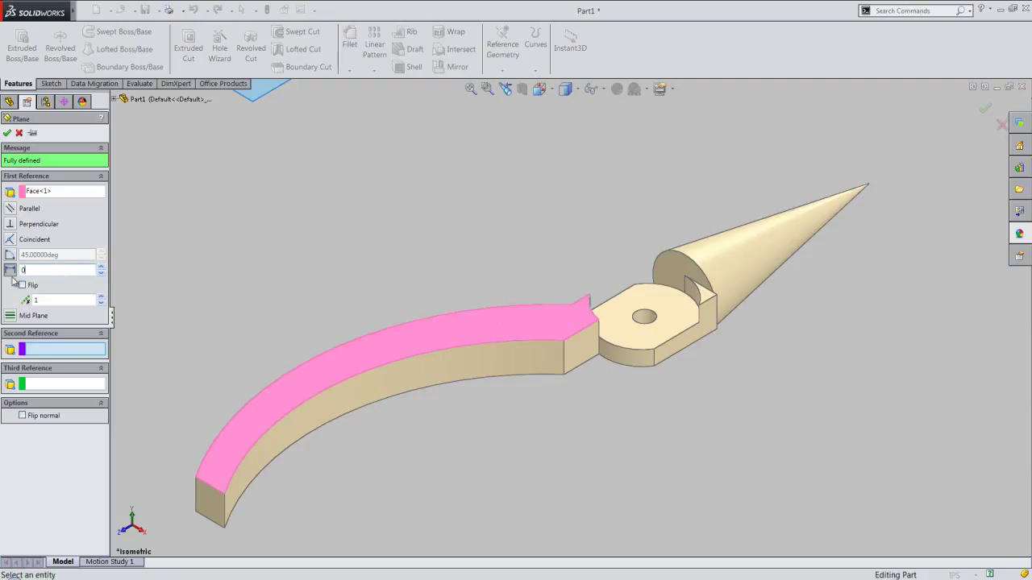
{"action": "key", "text": "Return"}
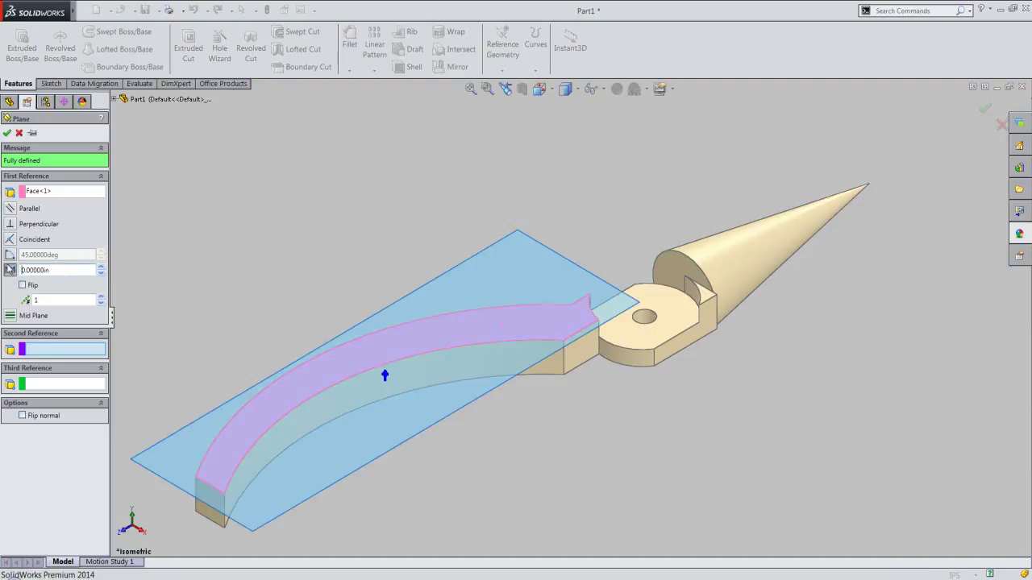
{"action": "left_click", "coordinate": [7, 133]}
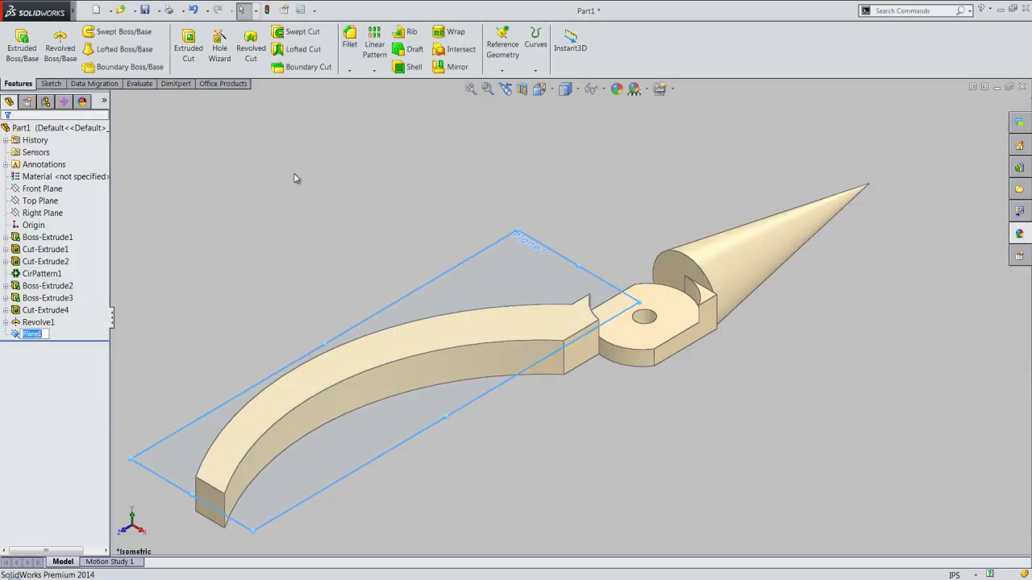
Step: Enlarge Plane1 by its corner handle so it spans the whole part
{"action": "mouse_move", "coordinate": [441, 351]}
{"action": "middle_mouse_down"}
{"action": "mouse_move", "coordinate": [420, 332]}
{"action": "mouse_move", "coordinate": [398, 240]}
{"action": "middle_mouse_up"}
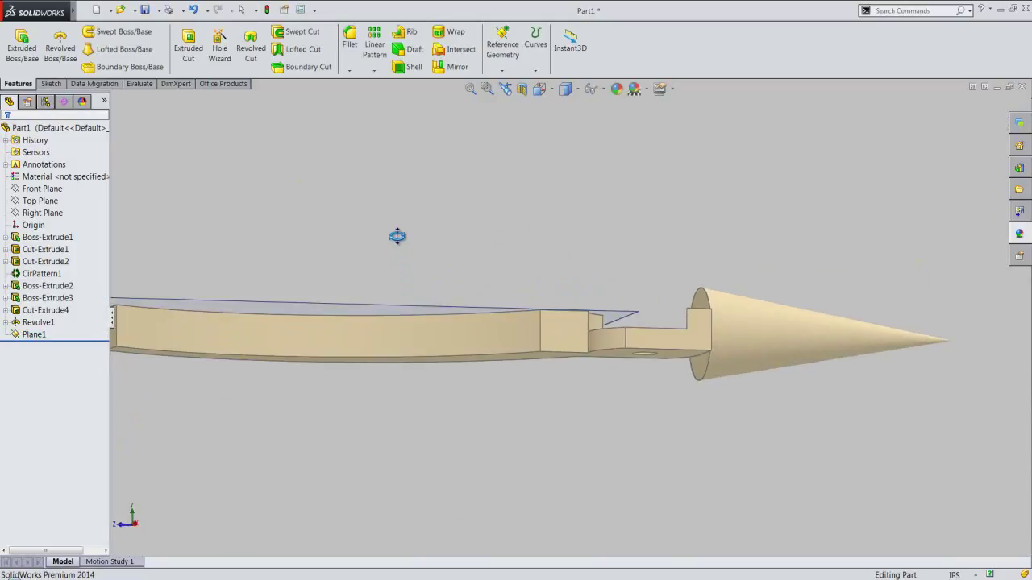
{"action": "left_click", "coordinate": [505, 88]}
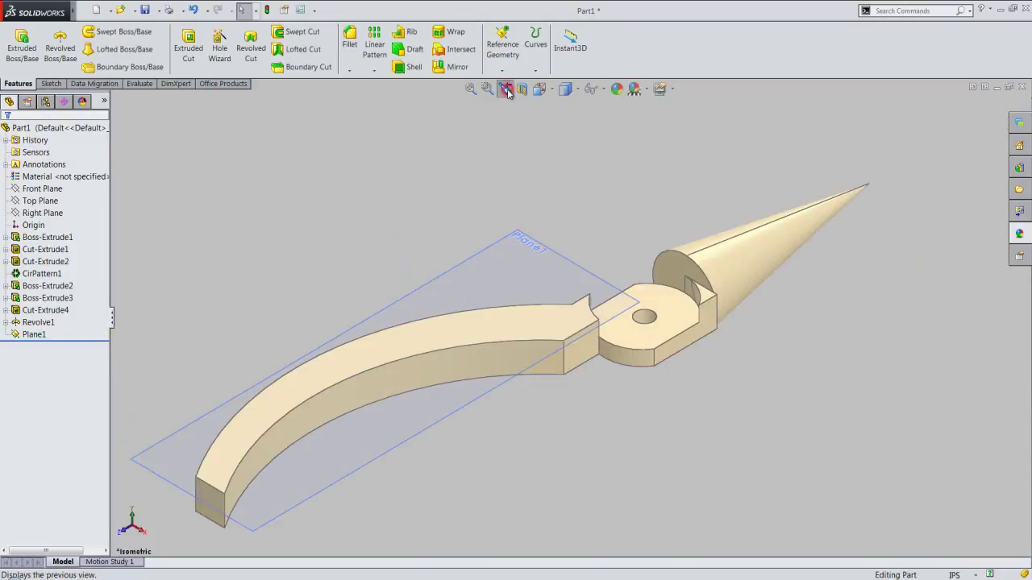
{"action": "left_click", "coordinate": [639, 304]}
{"action": "left_click_drag", "start_coordinate": [639, 305], "coordinate": [937, 196]}
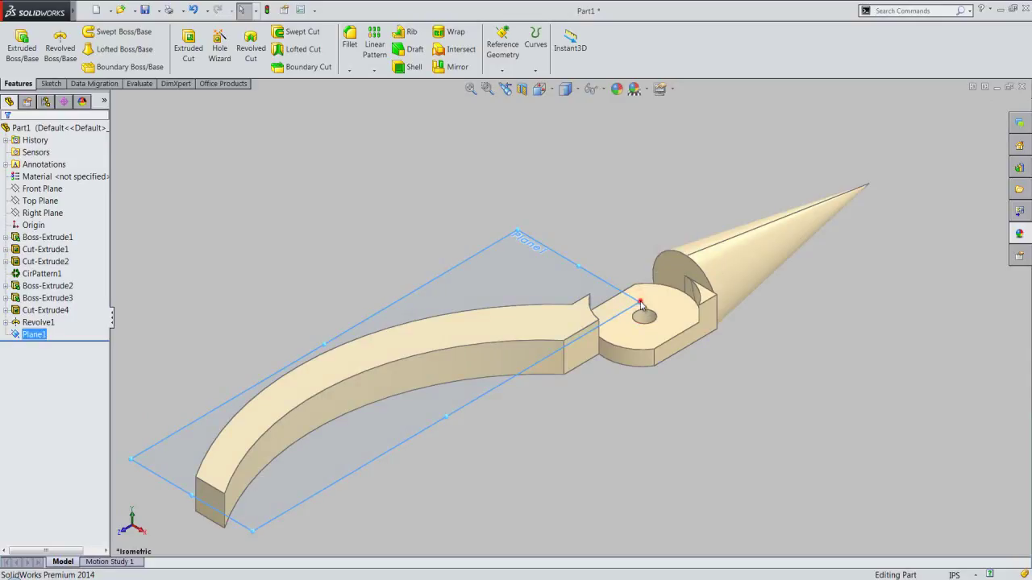
{"action": "left_click", "coordinate": [884, 367]}
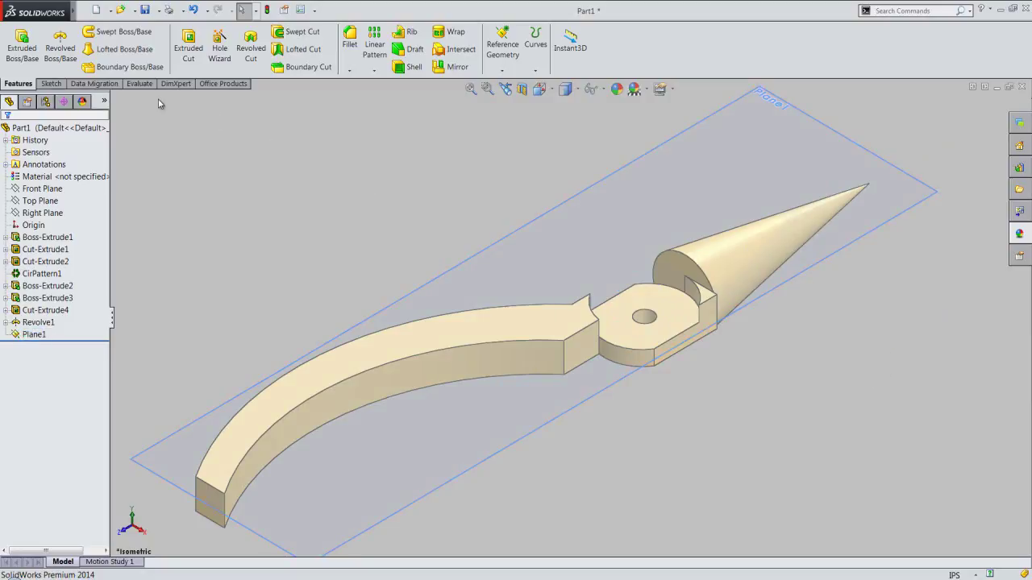
Step: Split the part along Plane1 with Cut Part, keeping Body 1, then hide Plane1
{"action": "left_click", "coordinate": [110, 86]}
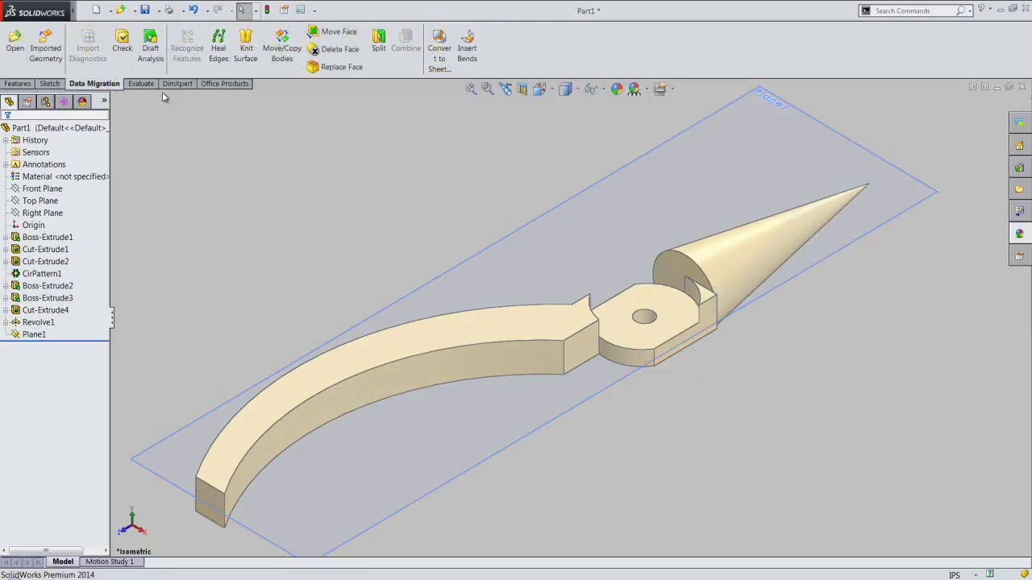
{"action": "left_click", "coordinate": [381, 47]}
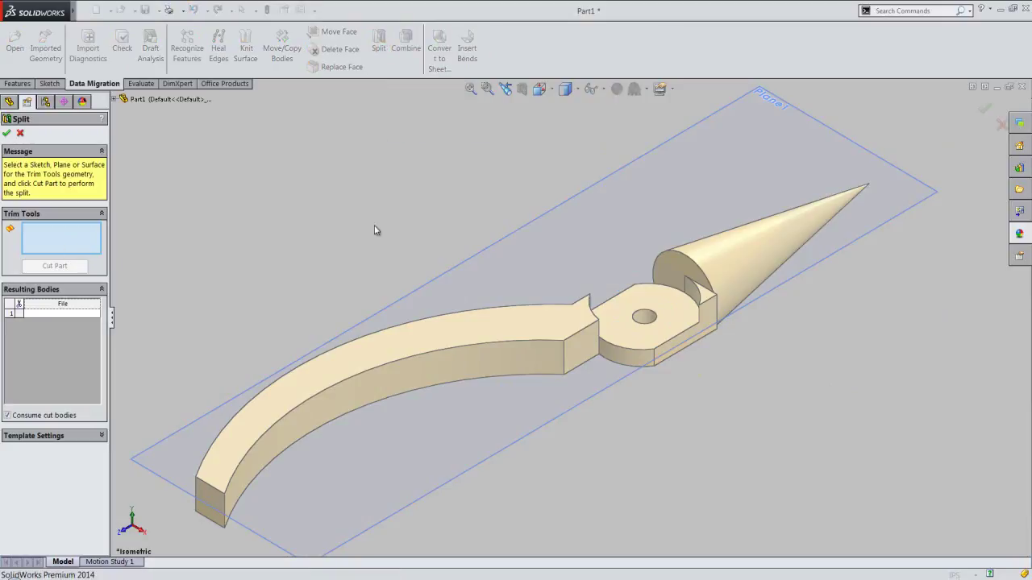
{"action": "left_click", "coordinate": [505, 236]}
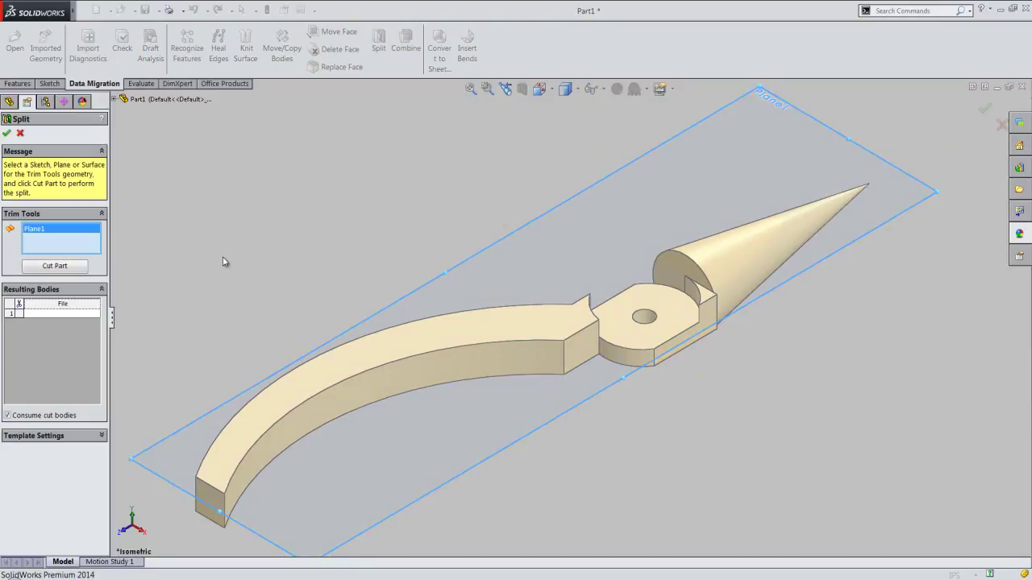
{"action": "left_click", "coordinate": [77, 268]}
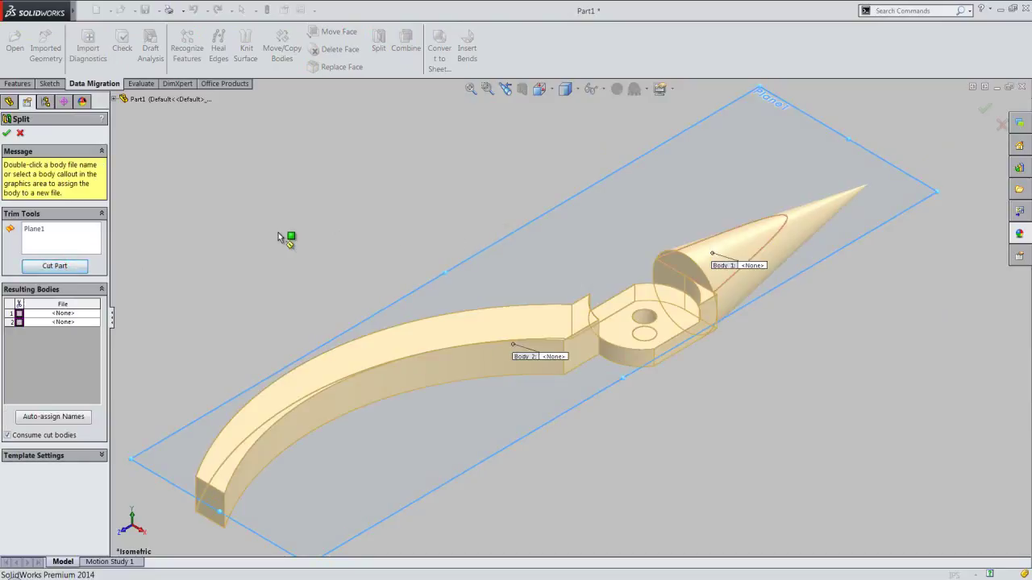
{"action": "left_click", "coordinate": [738, 239]}
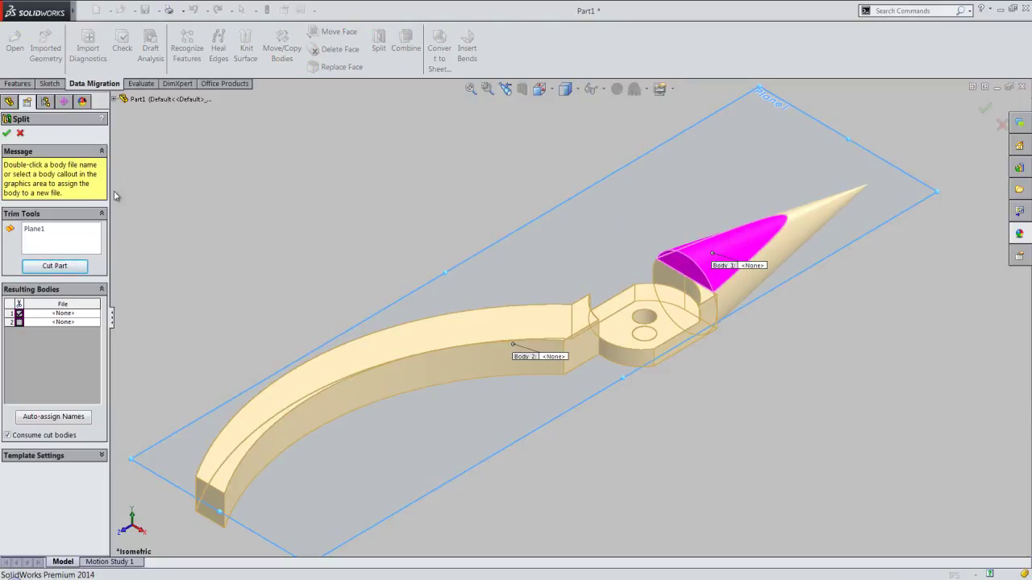
{"action": "left_click", "coordinate": [7, 134]}
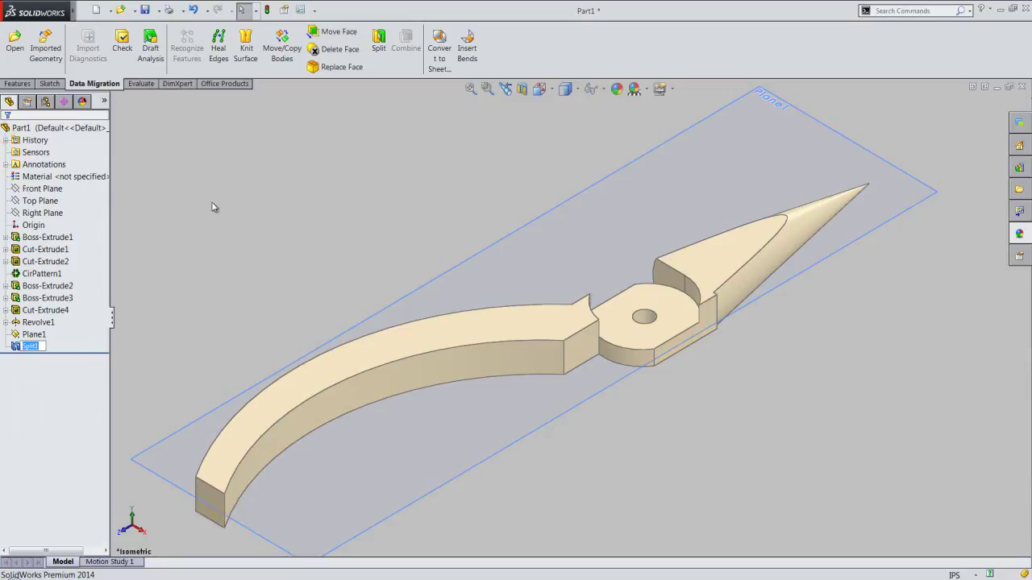
{"action": "left_click", "coordinate": [36, 334]}
{"action": "left_click", "coordinate": [57, 315]}
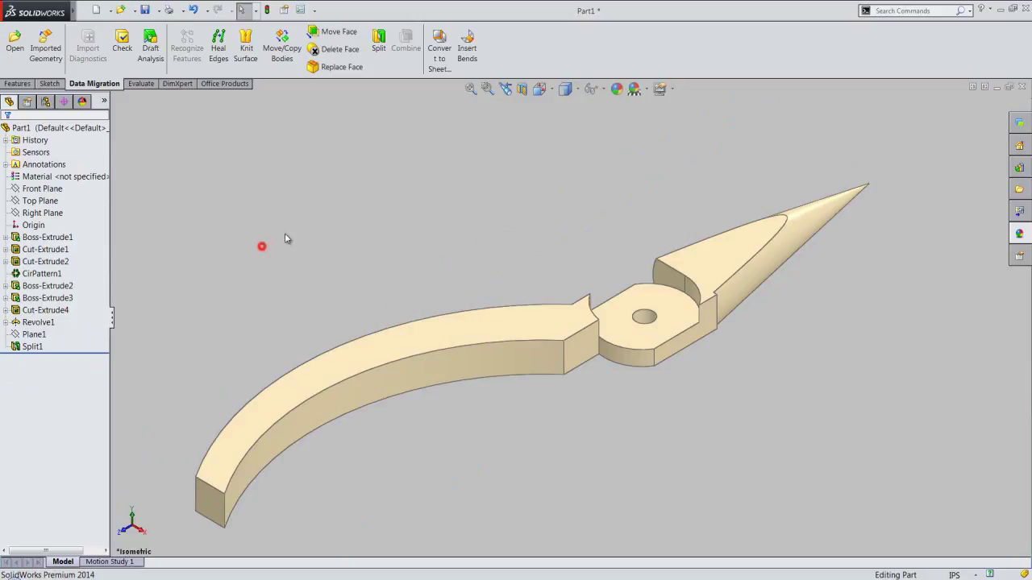
Step: Redefine the part's bottom view as the standard Top view
{"action": "left_click", "coordinate": [553, 91]}
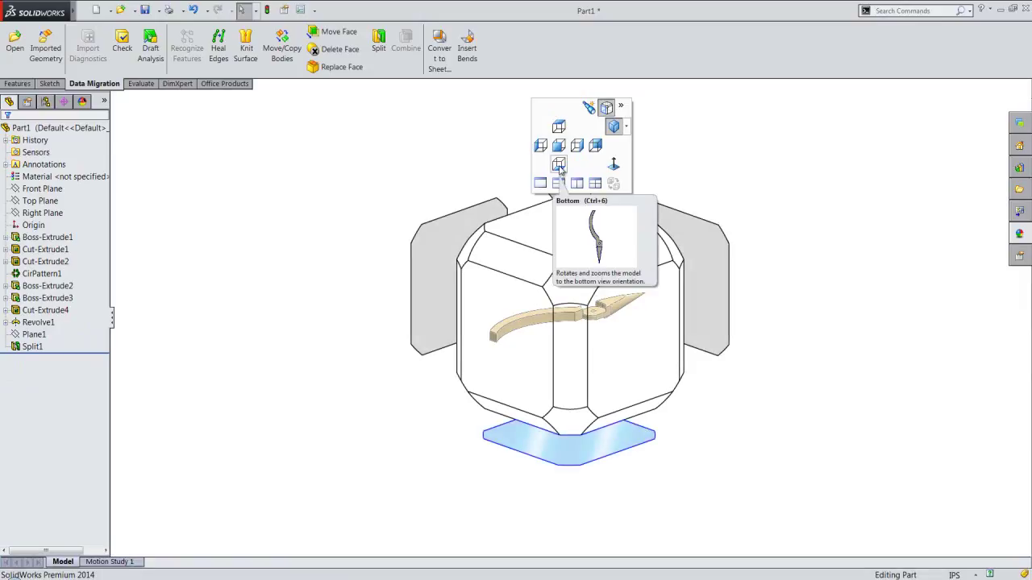
{"action": "left_click", "coordinate": [560, 166]}
{"action": "right_click", "coordinate": [642, 176]}
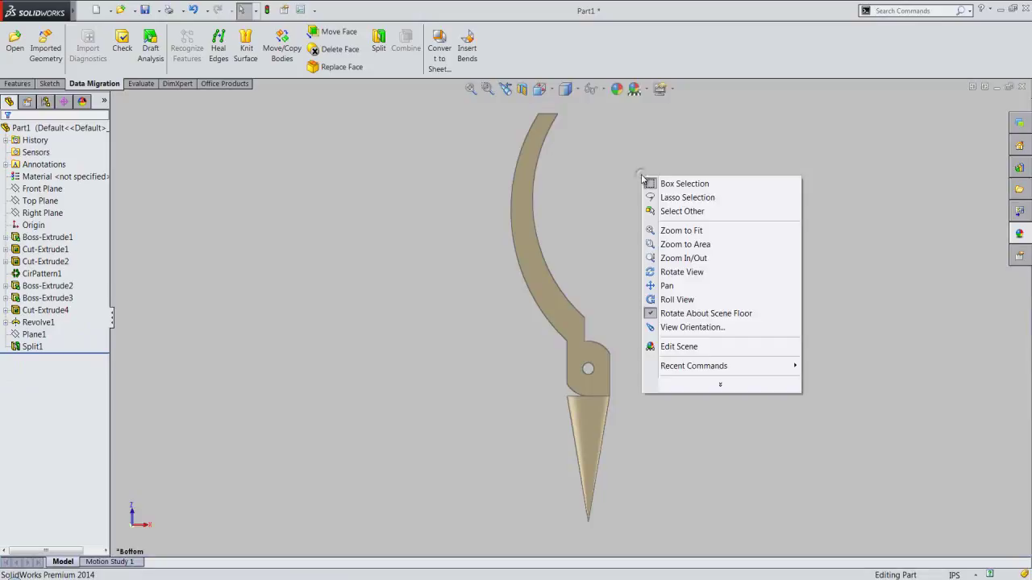
{"action": "left_click", "coordinate": [723, 388]}
{"action": "mouse_move", "coordinate": [697, 327]}
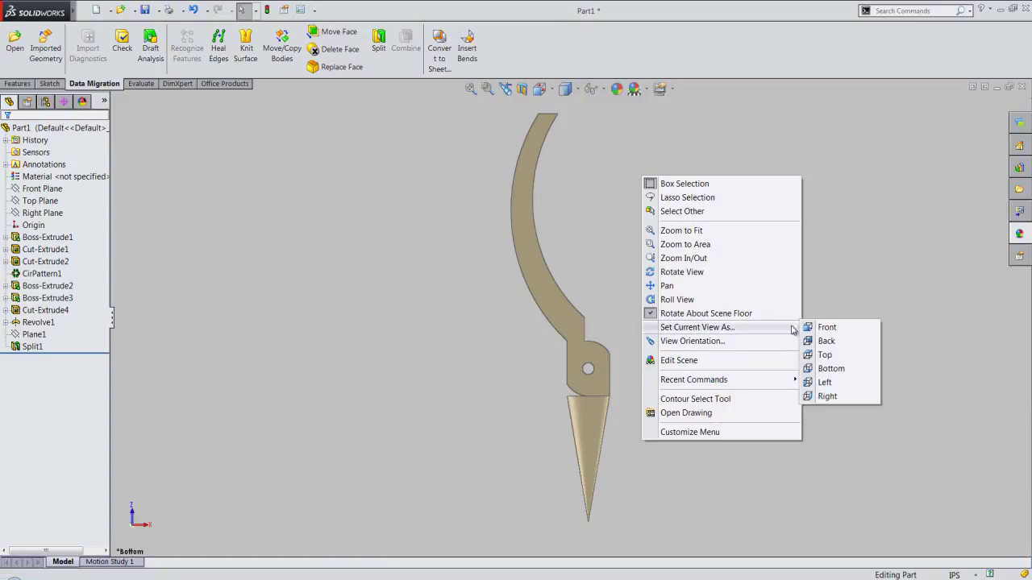
{"action": "left_click", "coordinate": [837, 357]}
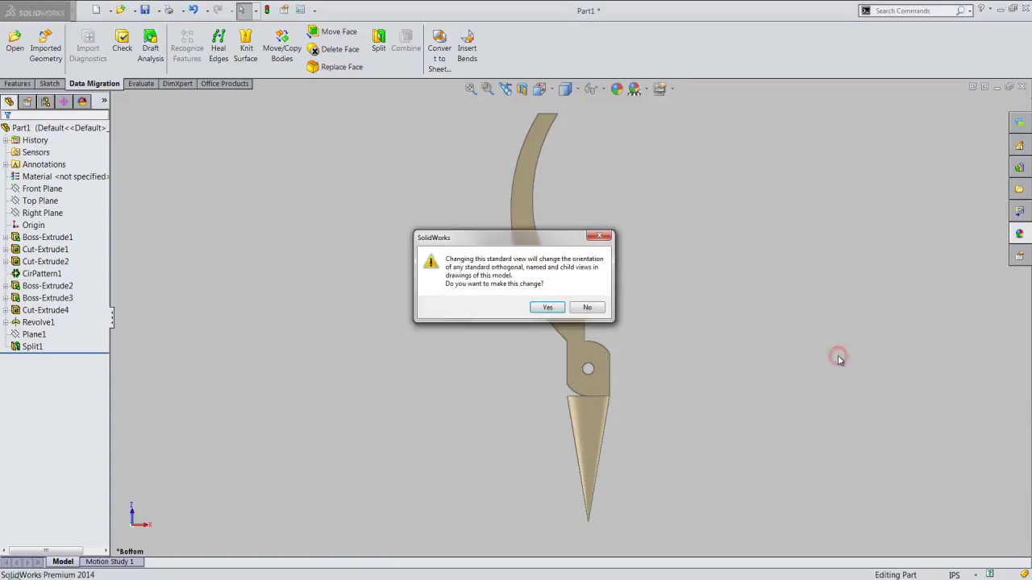
{"action": "left_click", "coordinate": [549, 307]}
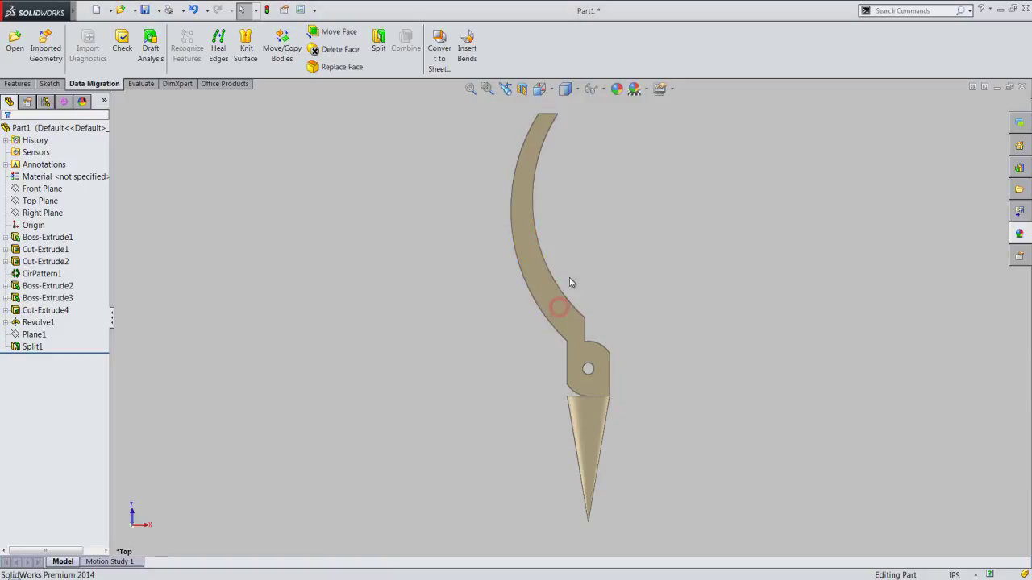
Step: Turn the arm to an angled isometric 3D view
{"action": "left_click", "coordinate": [553, 91]}
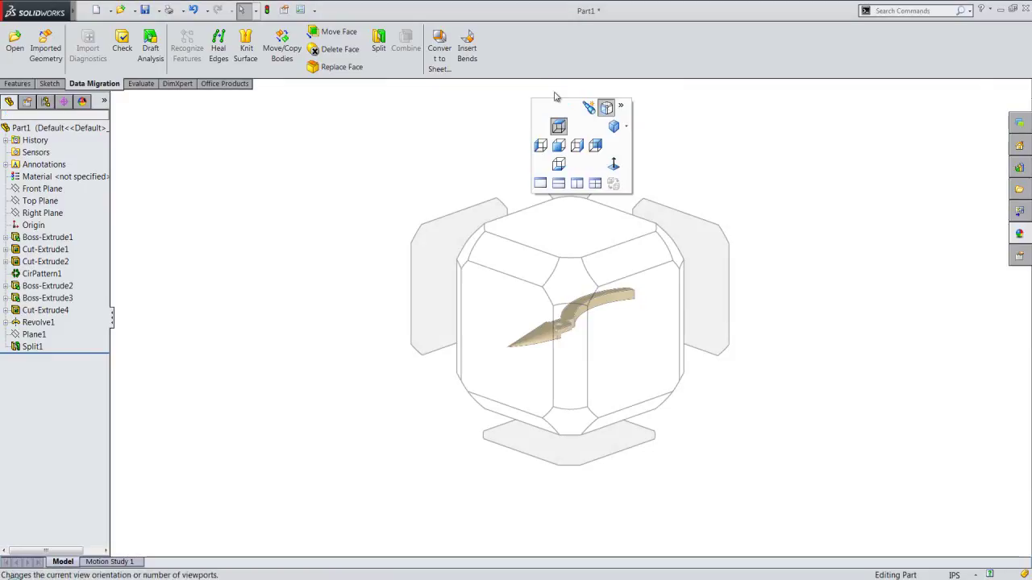
{"action": "left_click", "coordinate": [673, 249]}
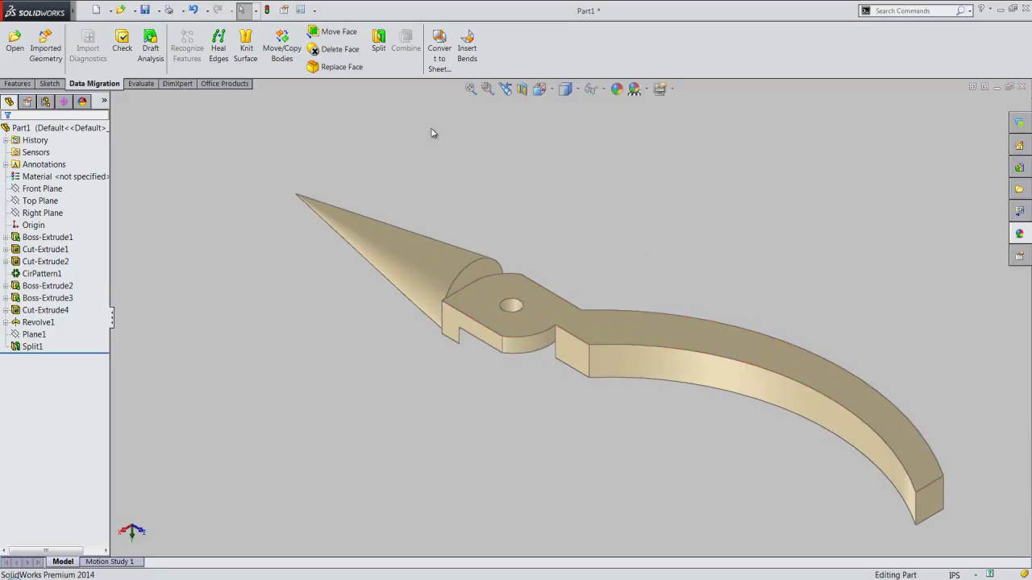
{"action": "left_click", "coordinate": [17, 83]}
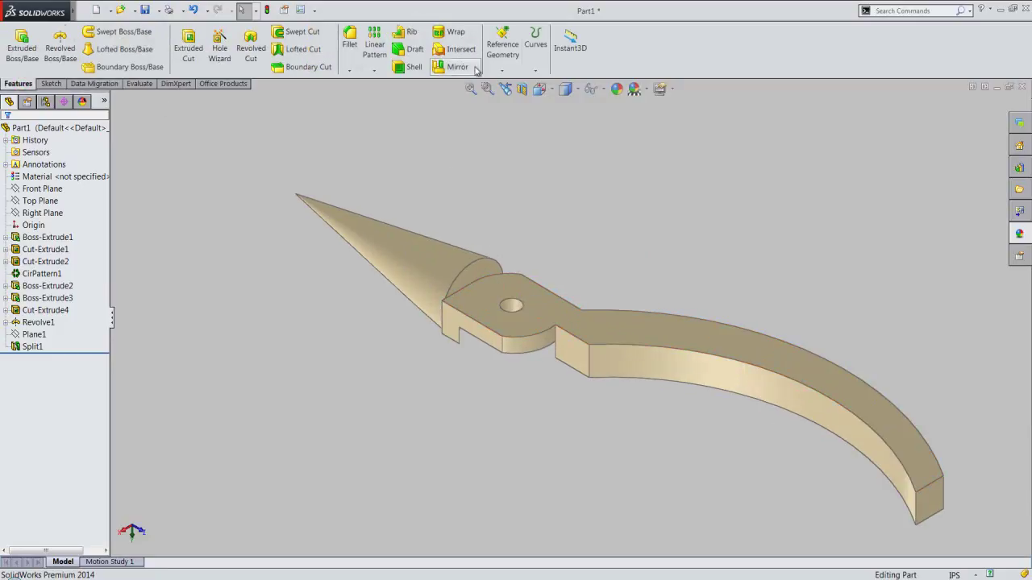
Step: Create Plane2 on the arm's top face with 0 offset and enlarge it over the arm
{"action": "left_click", "coordinate": [504, 71]}
{"action": "left_click", "coordinate": [512, 84]}
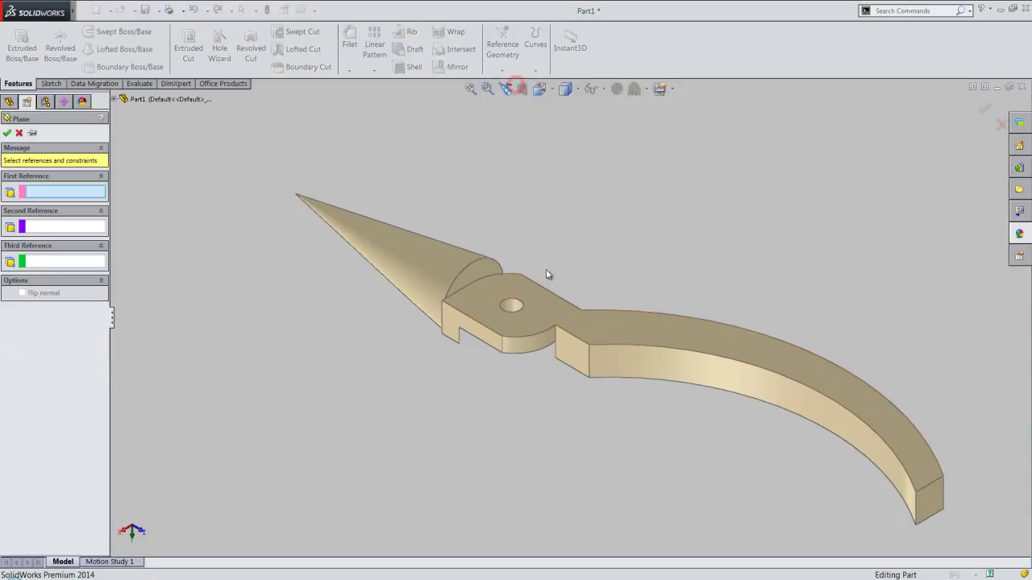
{"action": "left_click", "coordinate": [536, 303]}
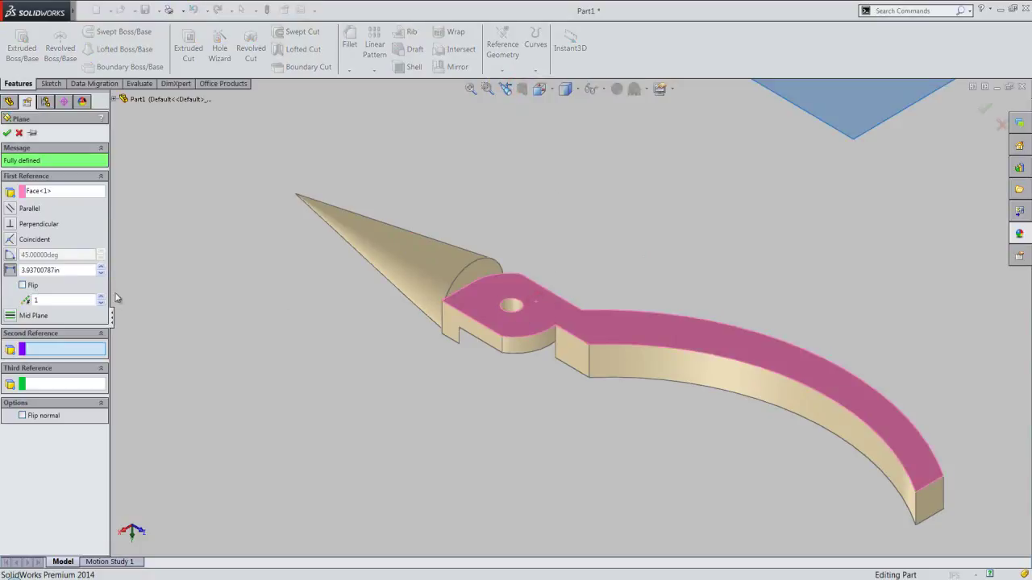
{"action": "double_click", "coordinate": [77, 269]}
{"action": "type", "text": "0"}
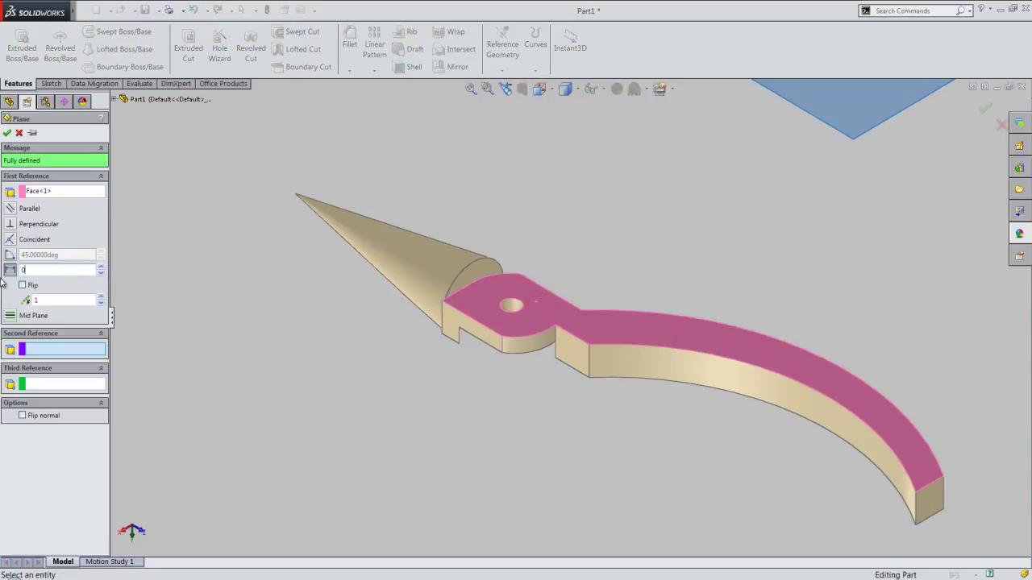
{"action": "key", "text": "Return"}
{"action": "left_click", "coordinate": [7, 133]}
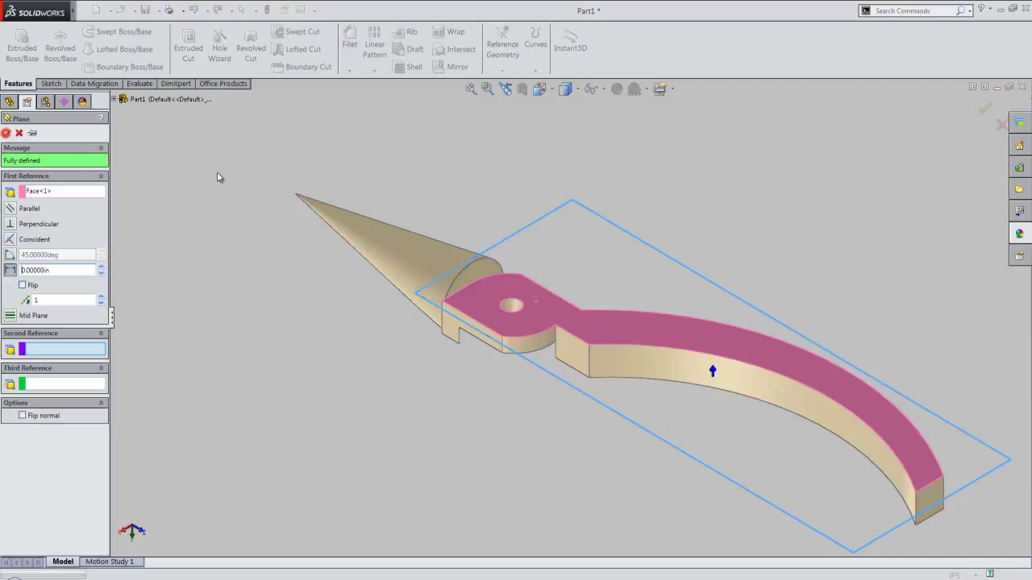
{"action": "left_click", "coordinate": [416, 291]}
{"action": "left_click_drag", "start_coordinate": [416, 291], "coordinate": [220, 213]}
{"action": "left_click", "coordinate": [215, 275]}
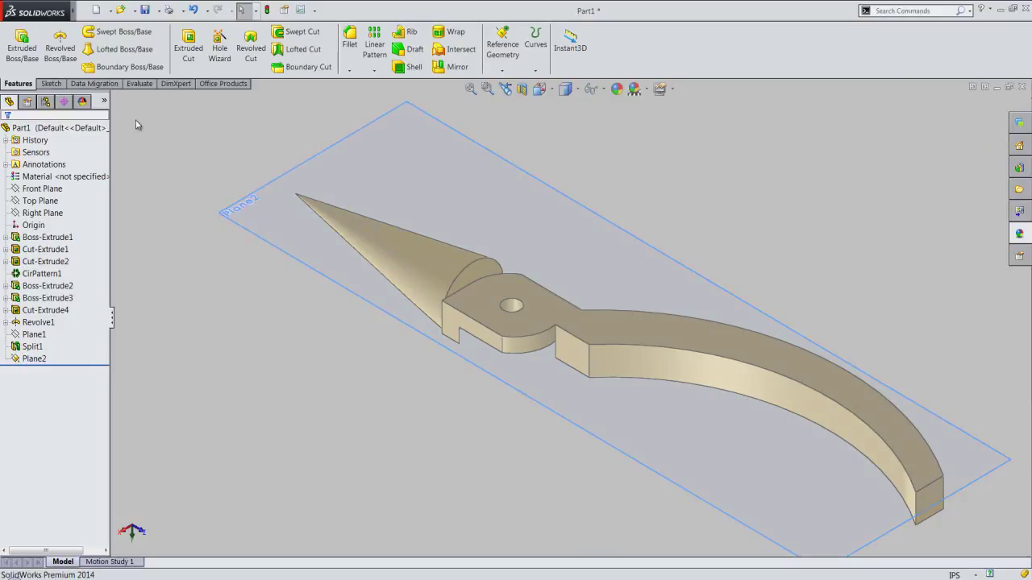
Step: Split the part along Plane2 with Cut Part, choosing Body 1, to create Split2
{"action": "left_click", "coordinate": [103, 84]}
{"action": "left_click", "coordinate": [381, 50]}
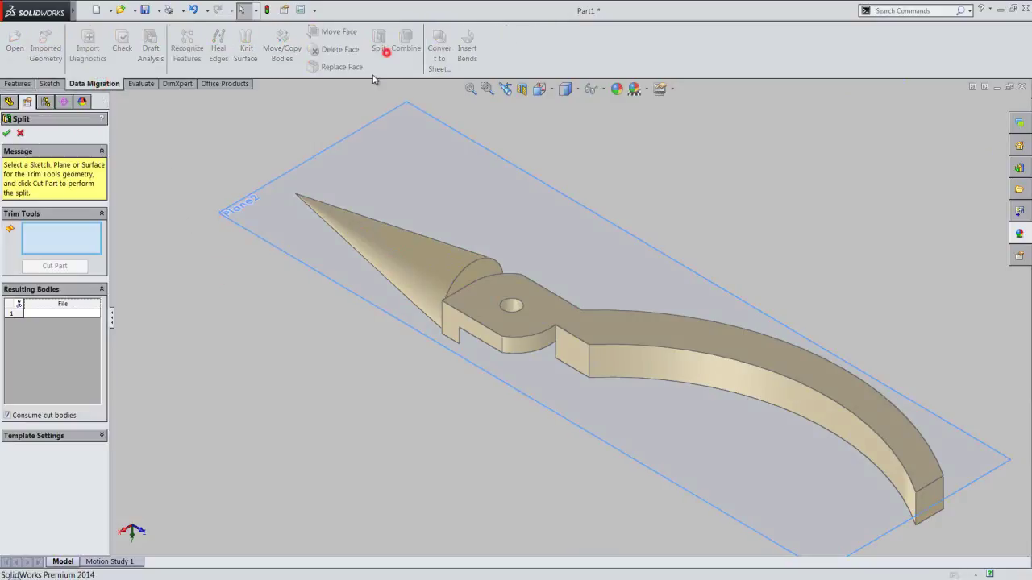
{"action": "left_click", "coordinate": [361, 129]}
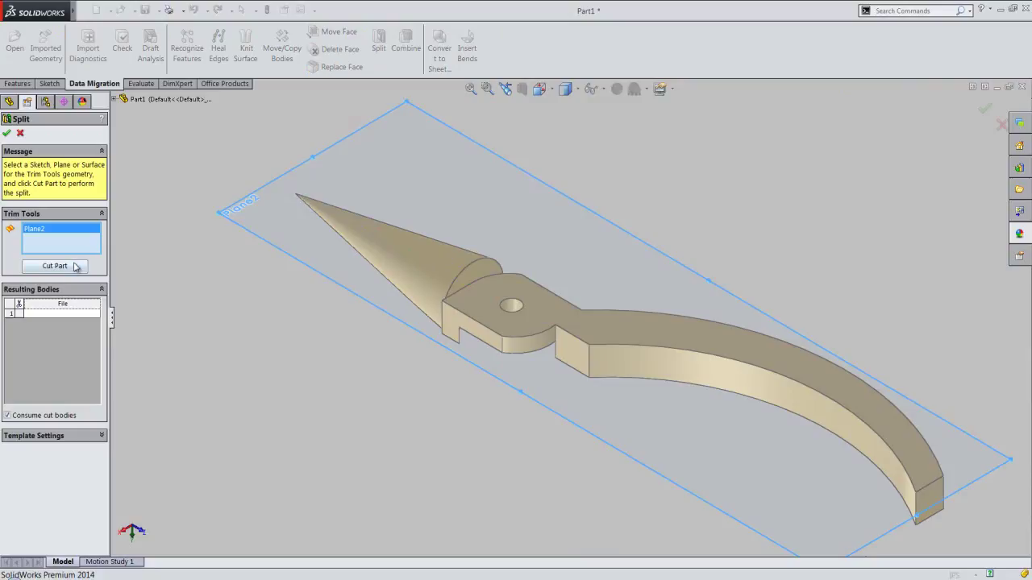
{"action": "left_click", "coordinate": [75, 267]}
{"action": "left_click", "coordinate": [419, 244]}
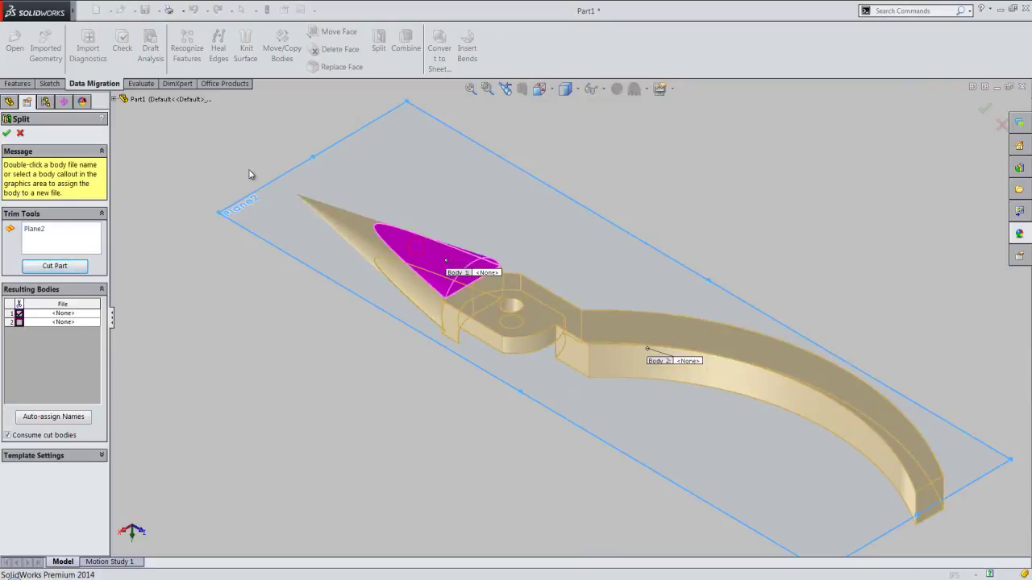
{"action": "left_click", "coordinate": [7, 135]}
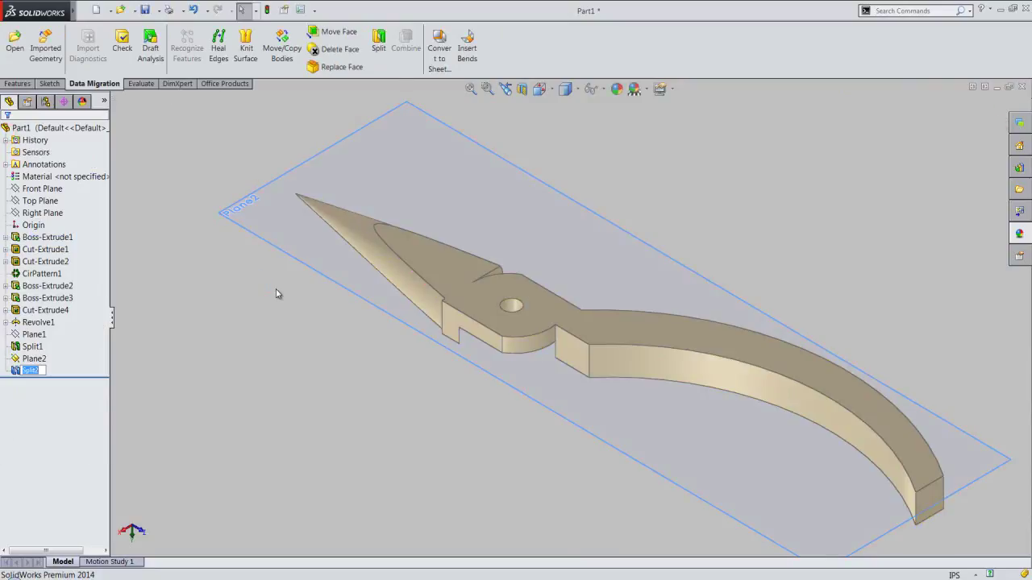
{"action": "left_click", "coordinate": [50, 359]}
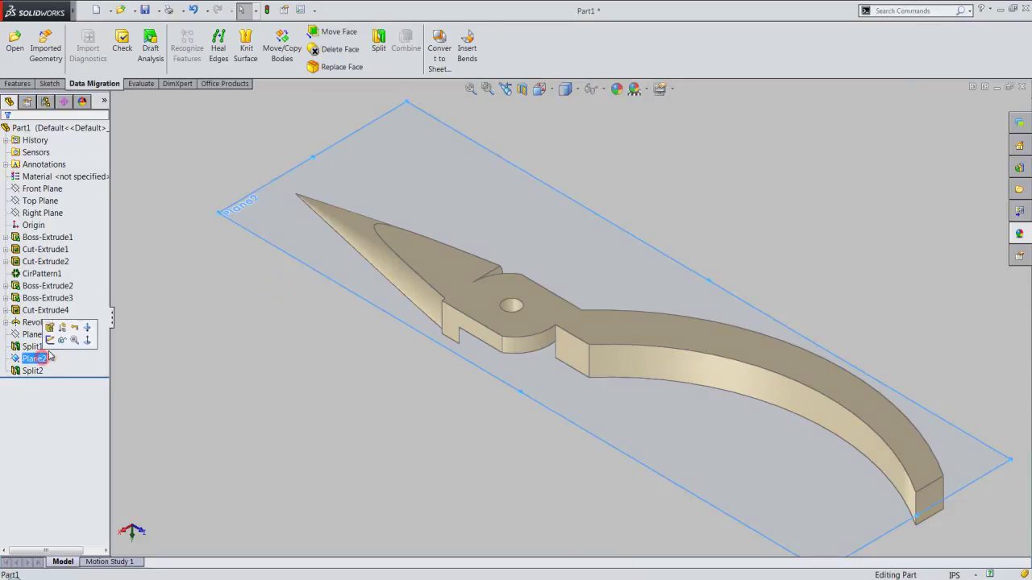
Step: Hide Plane2 and reset all standard views to their defaults
{"action": "left_click", "coordinate": [61, 340]}
{"action": "left_click", "coordinate": [207, 343]}
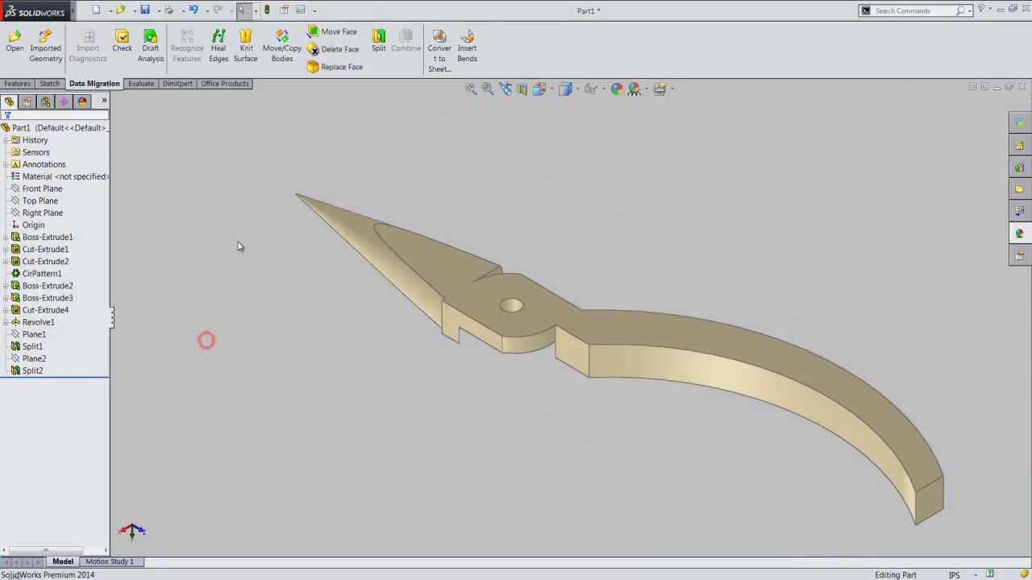
{"action": "left_click", "coordinate": [554, 102]}
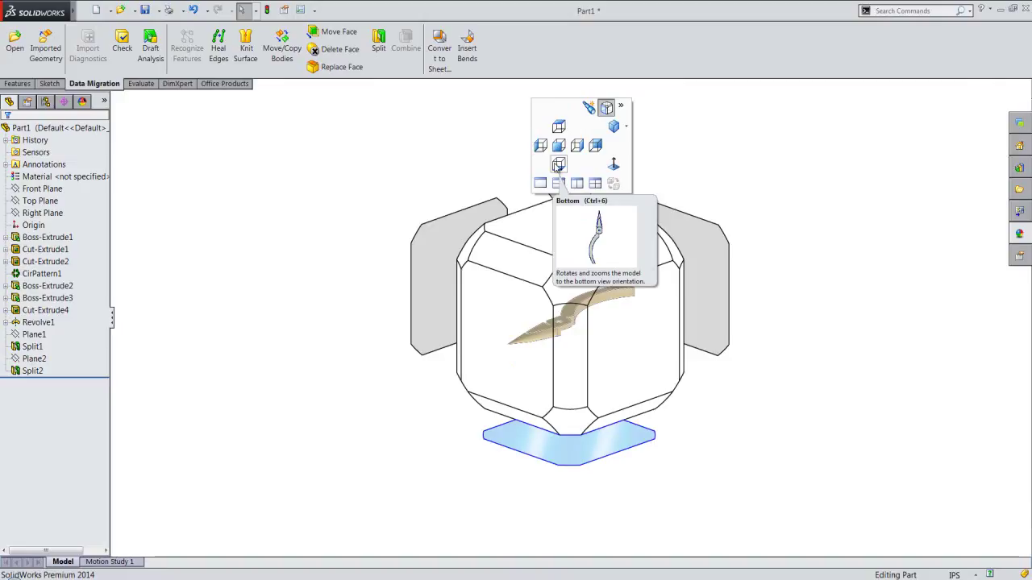
{"action": "left_click", "coordinate": [620, 106]}
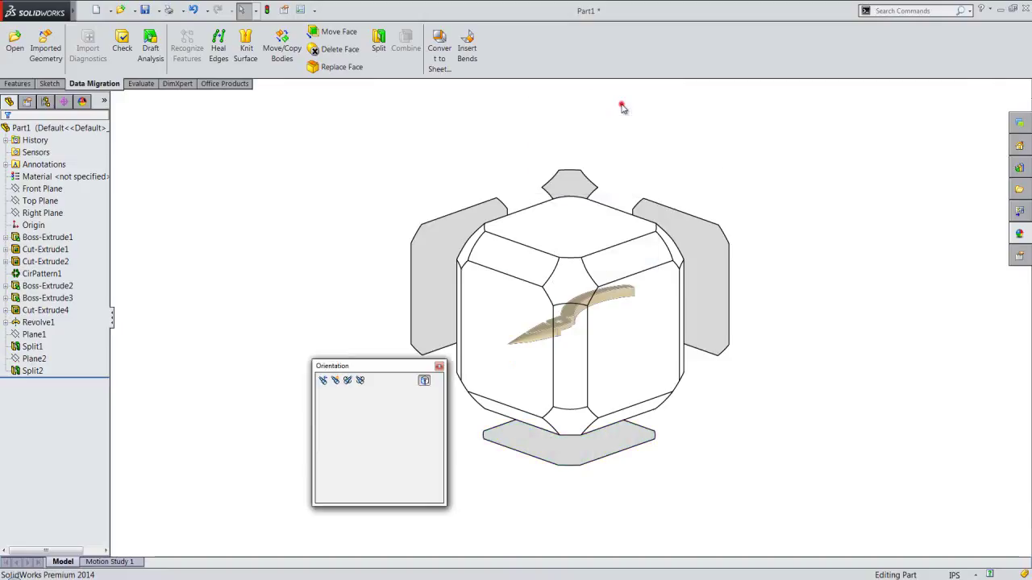
{"action": "left_click", "coordinate": [362, 381]}
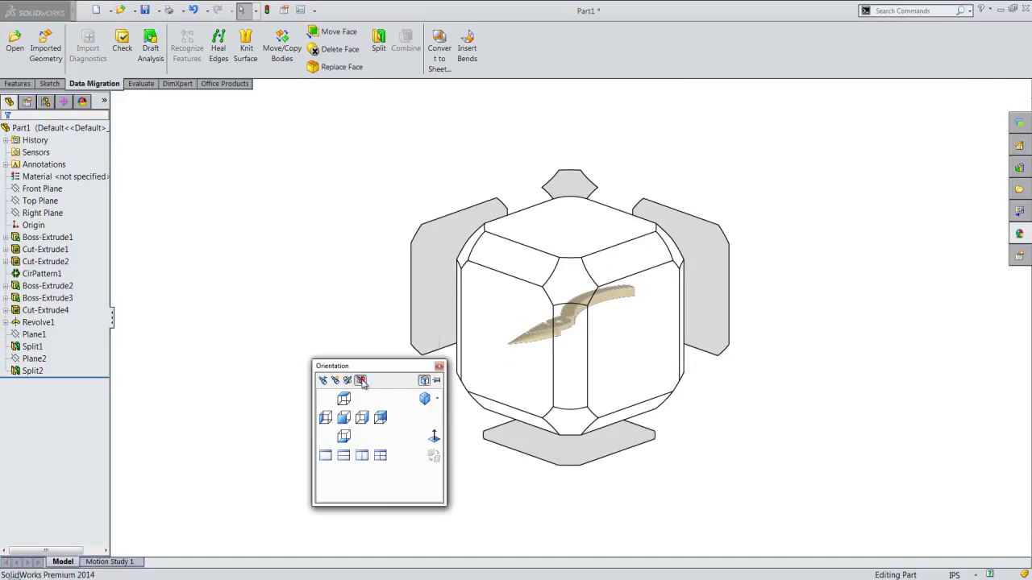
{"action": "left_click", "coordinate": [537, 298]}
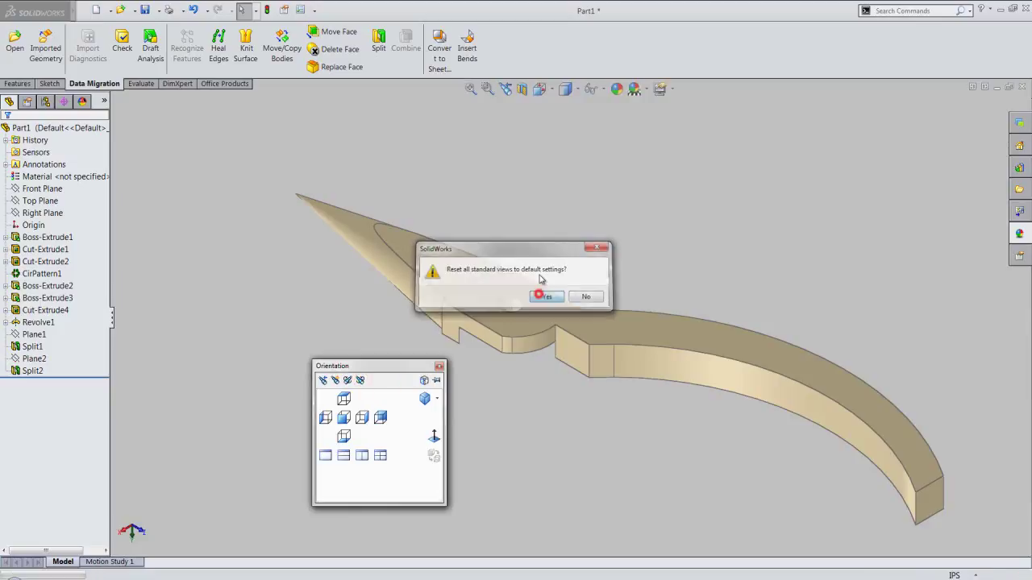
{"action": "left_click", "coordinate": [573, 153]}
Step: Switch to Isometric view and make the Right Plane visible in the model
{"action": "left_click", "coordinate": [553, 94]}
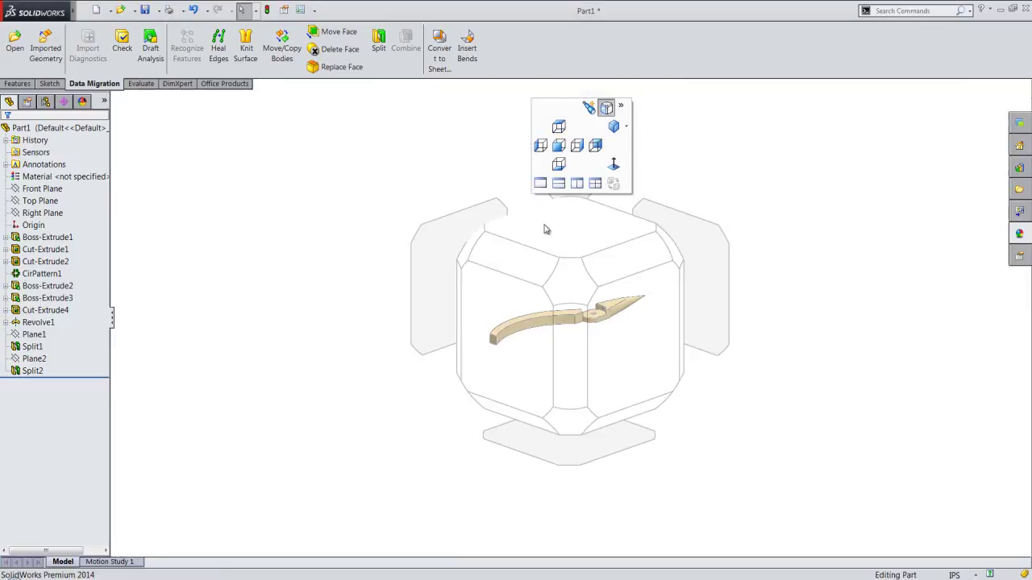
{"action": "left_click", "coordinate": [564, 288]}
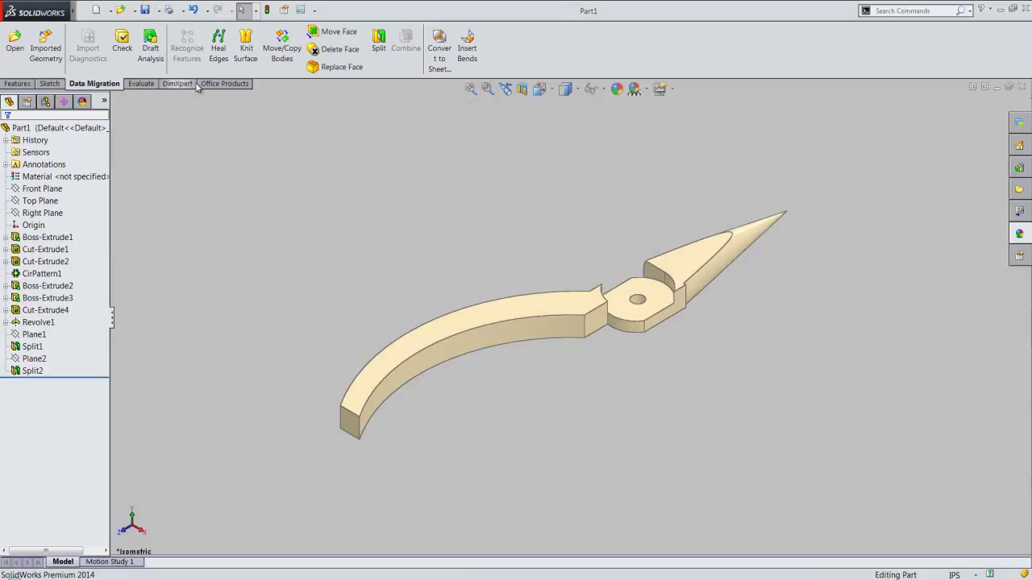
{"action": "left_click", "coordinate": [27, 191]}
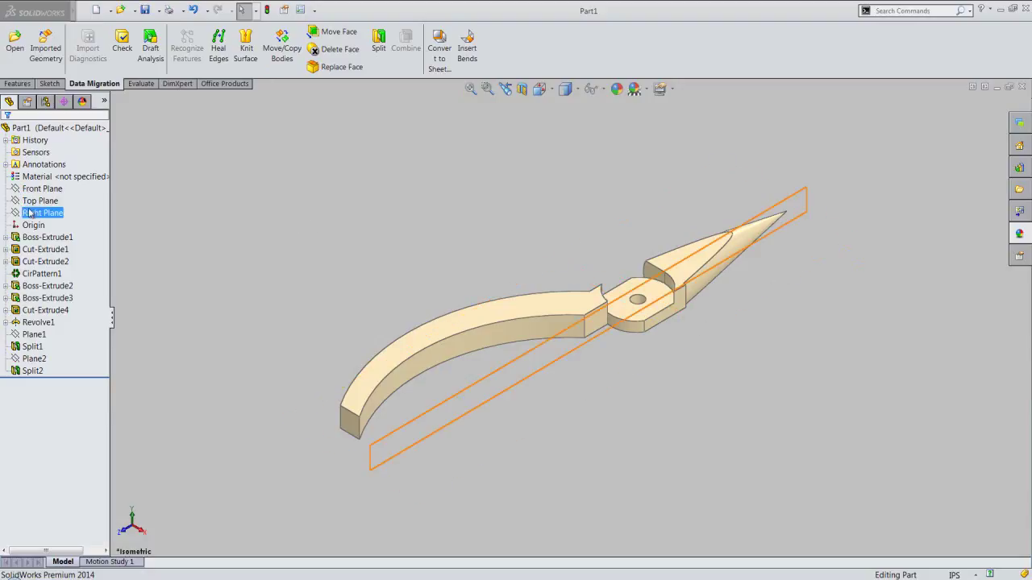
{"action": "left_click", "coordinate": [30, 215]}
{"action": "left_click", "coordinate": [49, 199]}
{"action": "left_click", "coordinate": [241, 203]}
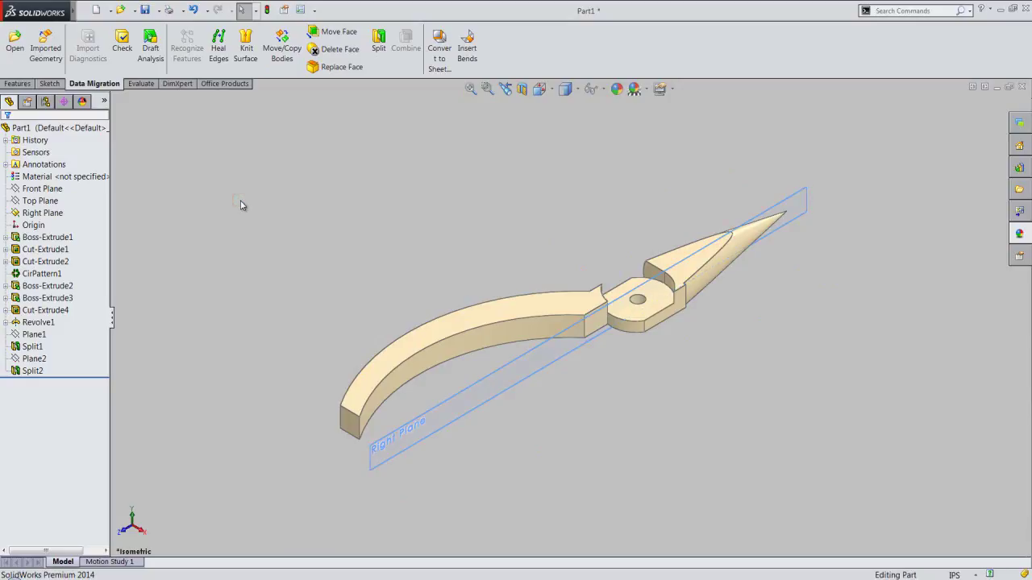
Step: Reorient the part to look along the jaw
{"action": "left_click", "coordinate": [540, 88]}
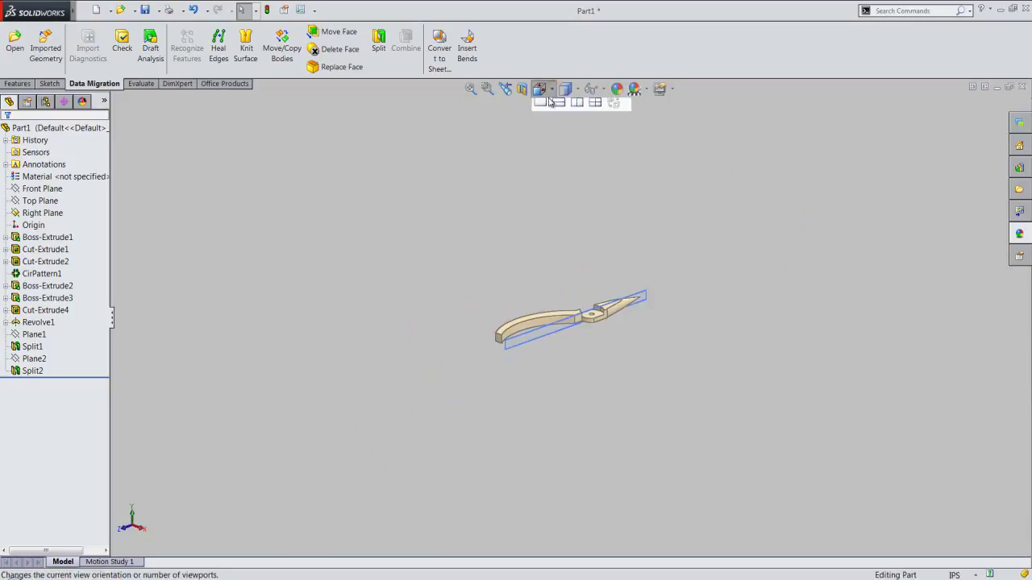
{"action": "left_click", "coordinate": [463, 242]}
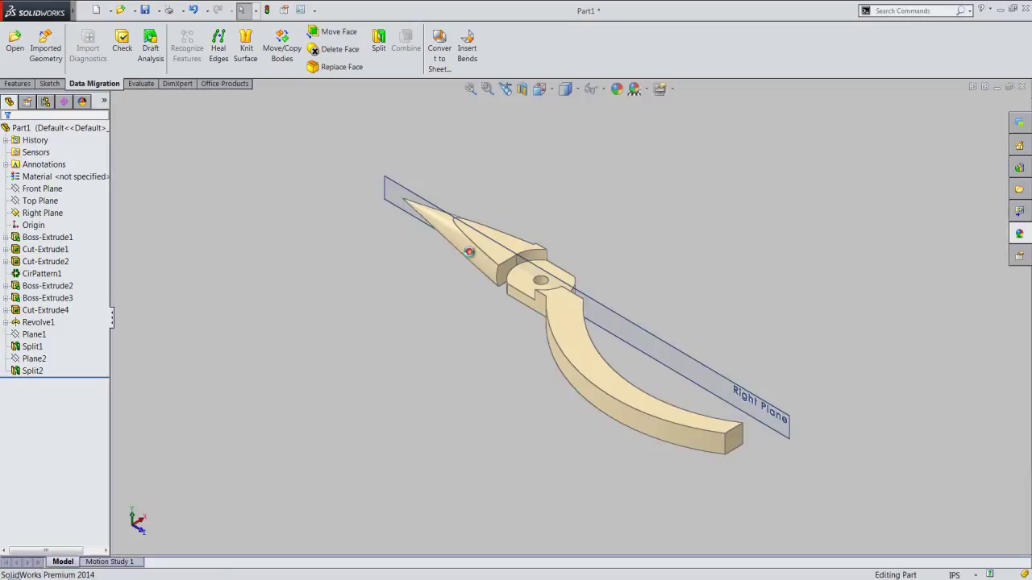
{"action": "scroll", "coordinate": [462, 244], "scroll_direction": "down", "scroll_amount": 2}
{"action": "scroll", "coordinate": [435, 186], "scroll_direction": "down", "scroll_amount": 2}
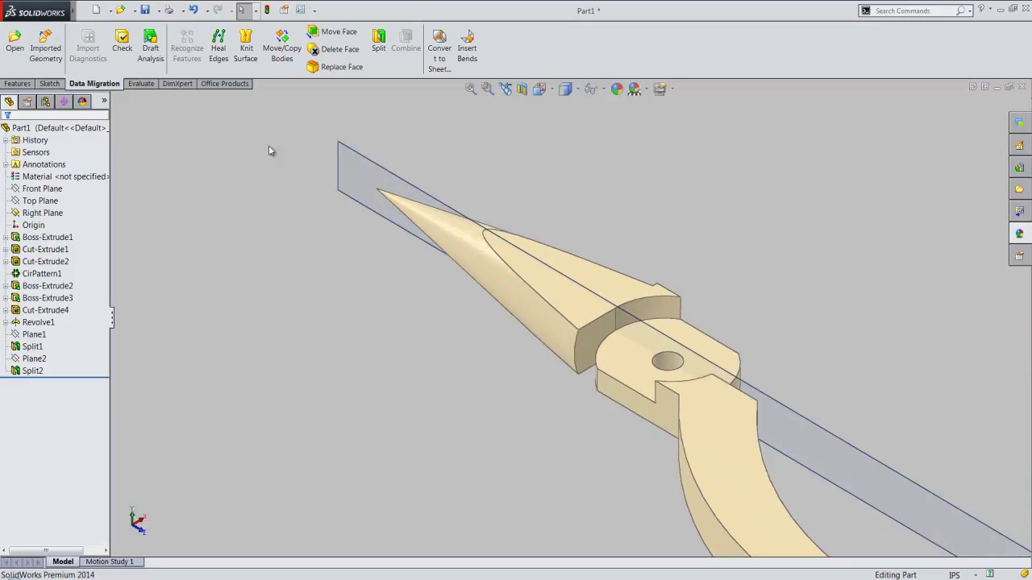
Step: Split the part along the Right Plane with Cut Part, keeping the tip body, creating Split3
{"action": "left_click", "coordinate": [378, 44]}
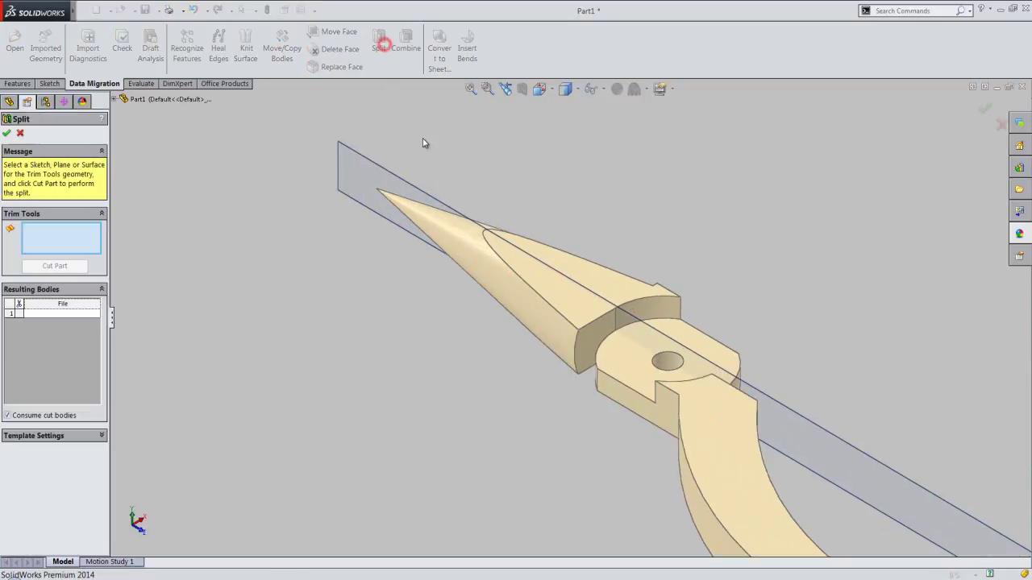
{"action": "left_click", "coordinate": [385, 173]}
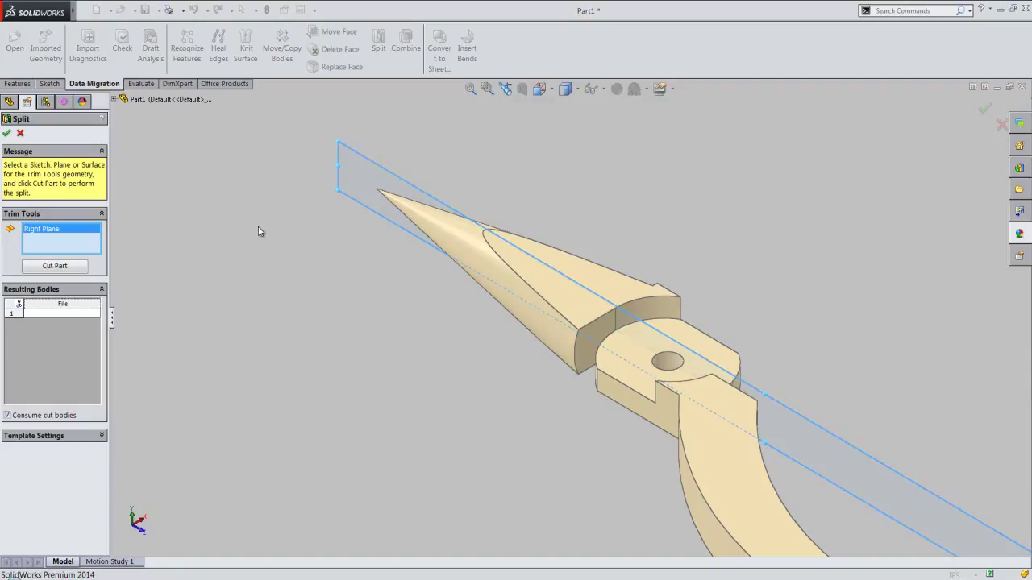
{"action": "left_click", "coordinate": [80, 268]}
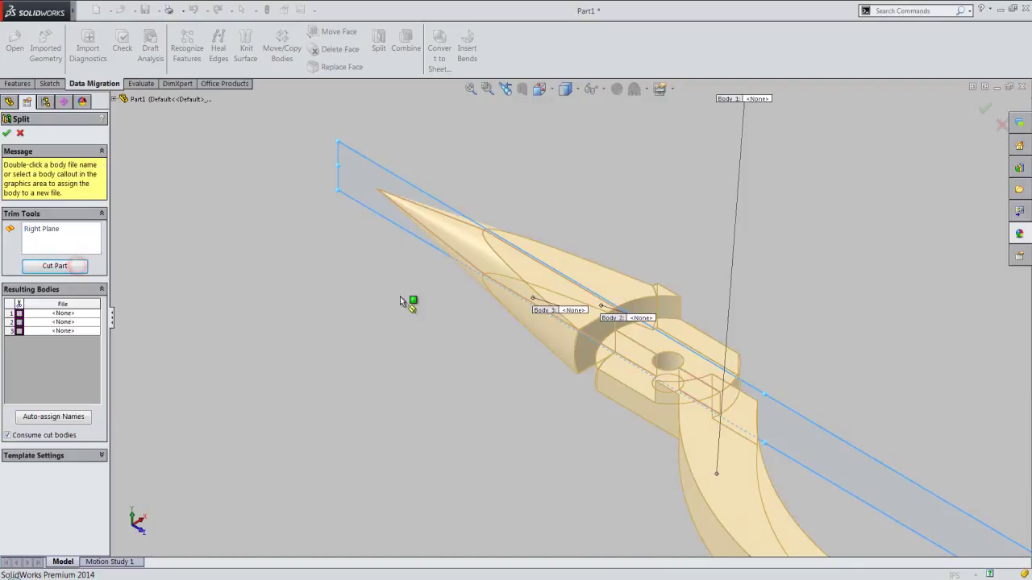
{"action": "left_click", "coordinate": [525, 313]}
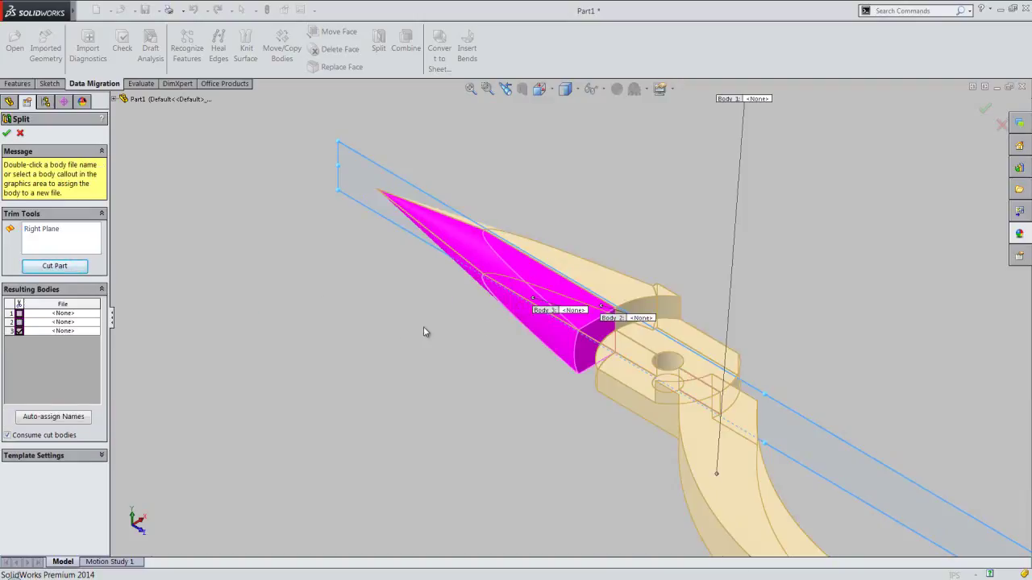
{"action": "left_click", "coordinate": [8, 136]}
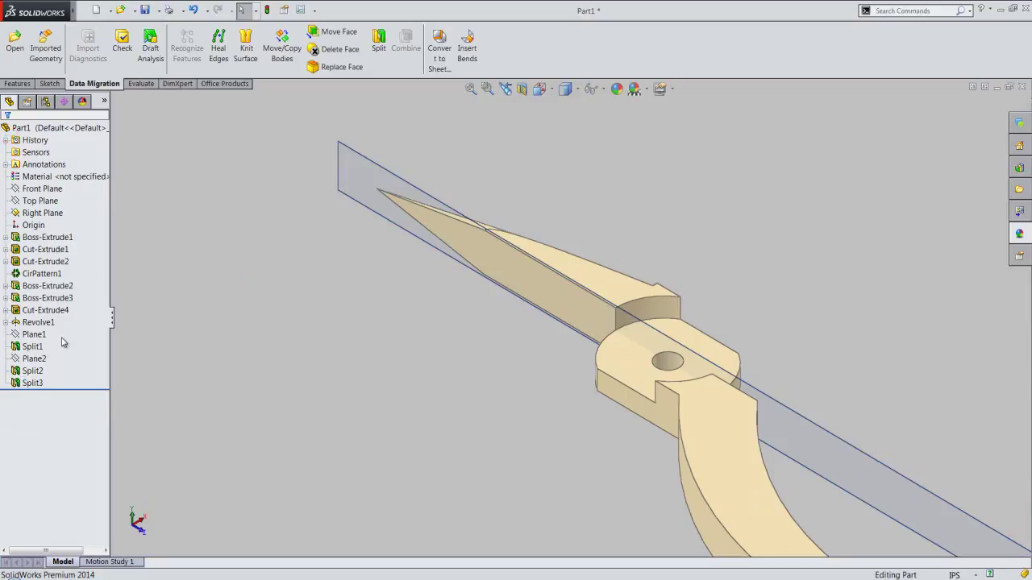
Step: Hide the Right Plane, restore the fitted view, and save Part1
{"action": "left_click", "coordinate": [48, 201]}
{"action": "left_click", "coordinate": [71, 198]}
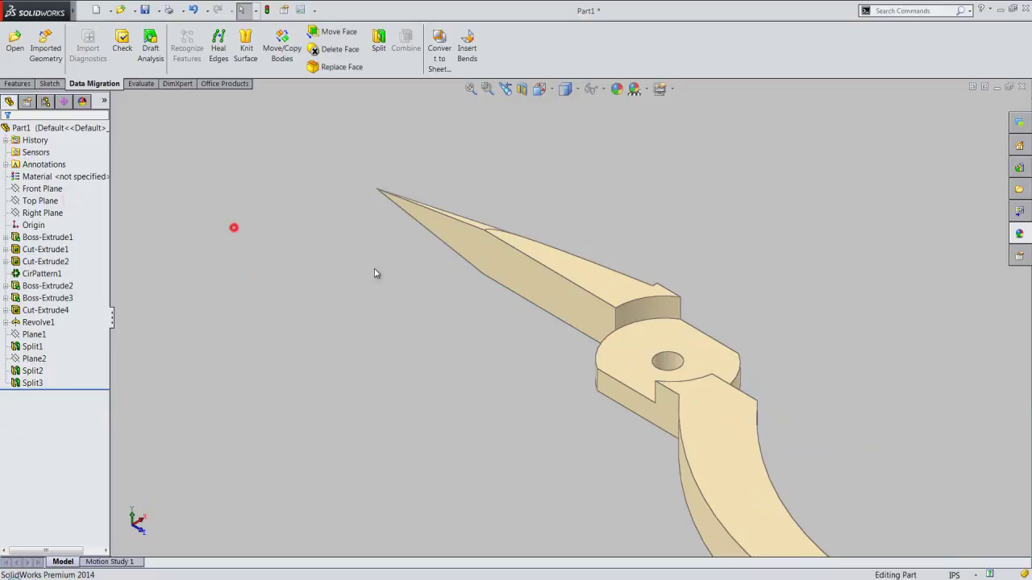
{"action": "mouse_move", "coordinate": [511, 316]}
{"action": "middle_mouse_down"}
{"action": "mouse_move", "coordinate": [549, 301]}
{"action": "mouse_move", "coordinate": [599, 242]}
{"action": "mouse_move", "coordinate": [560, 292]}
{"action": "mouse_move", "coordinate": [484, 330]}
{"action": "mouse_move", "coordinate": [437, 295]}
{"action": "middle_mouse_up"}
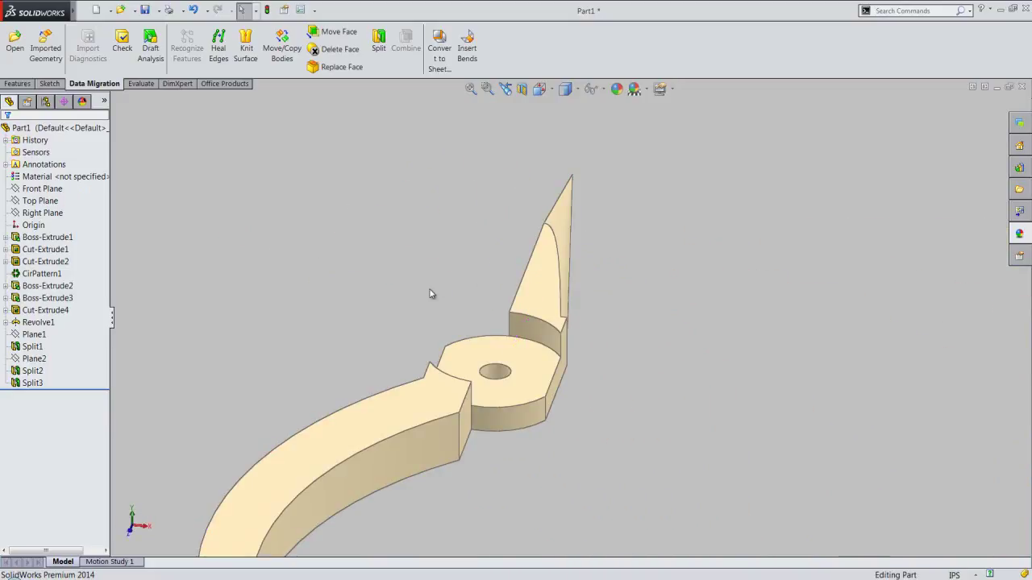
{"action": "left_click", "coordinate": [505, 89]}
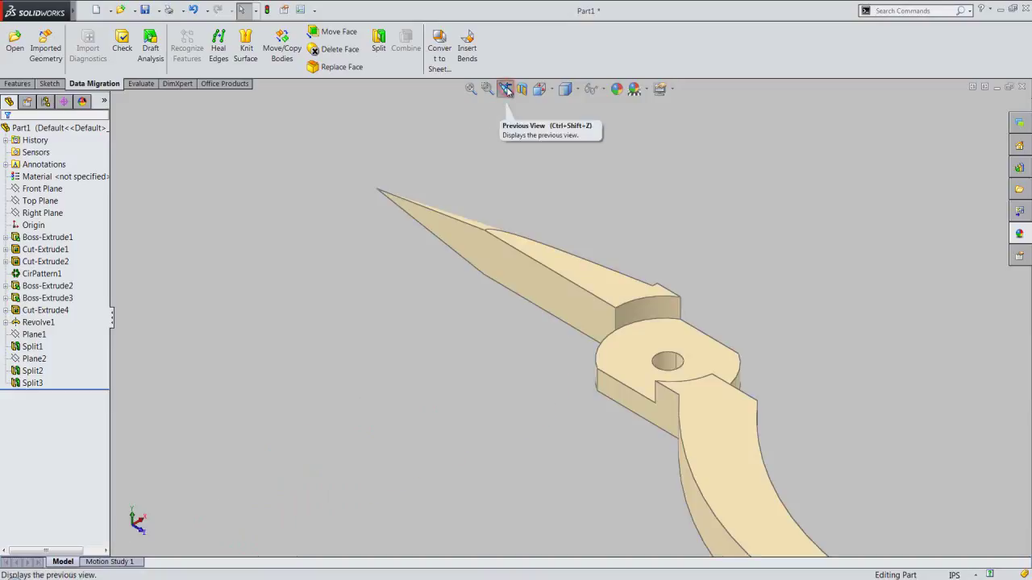
{"action": "left_click", "coordinate": [470, 88]}
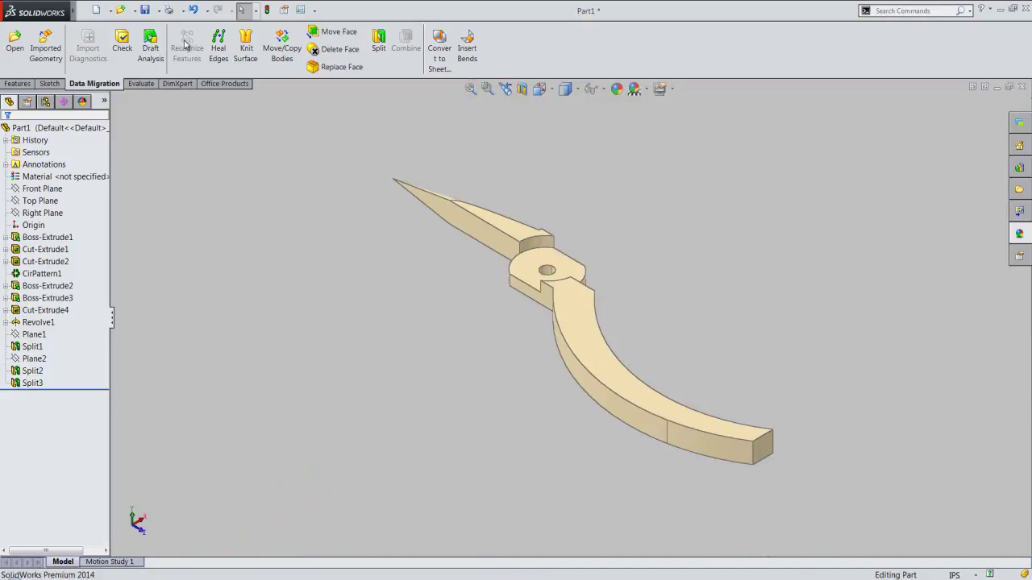
{"action": "left_click", "coordinate": [143, 9]}
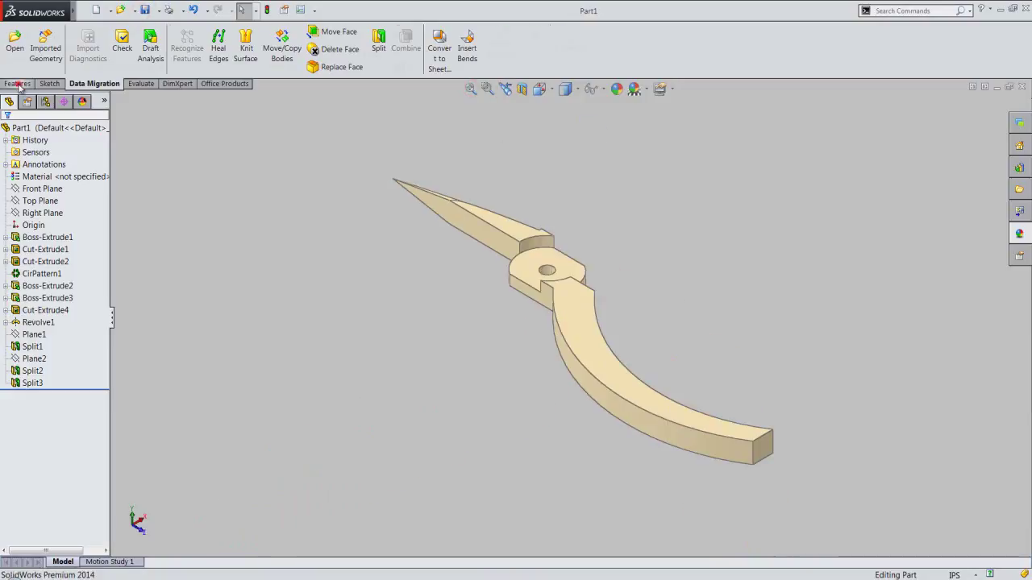
Step: Give the blade tip's flat split face a From-file surface finish using the Knurl_3 image
{"action": "left_click", "coordinate": [18, 83]}
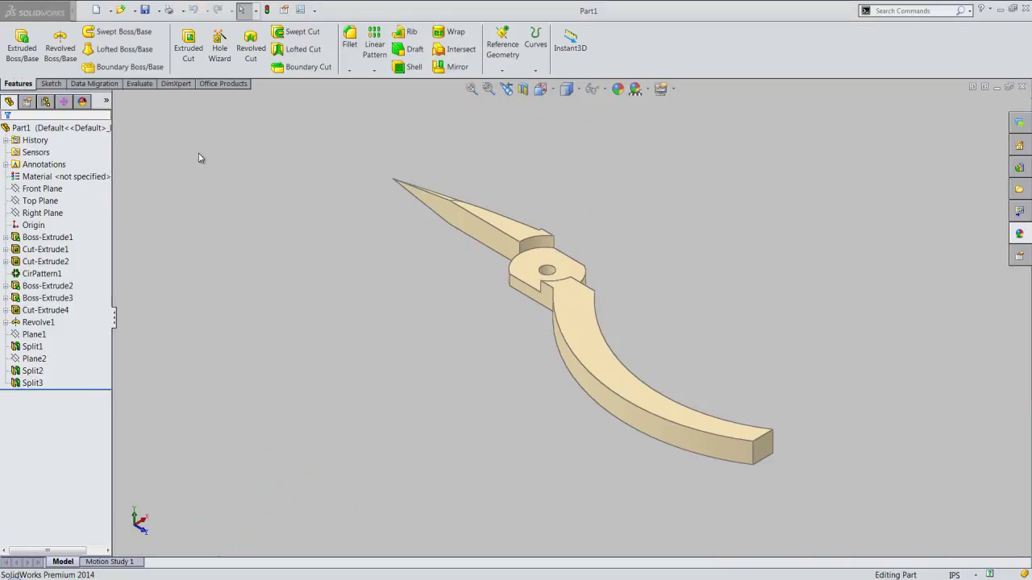
{"action": "left_click", "coordinate": [479, 226]}
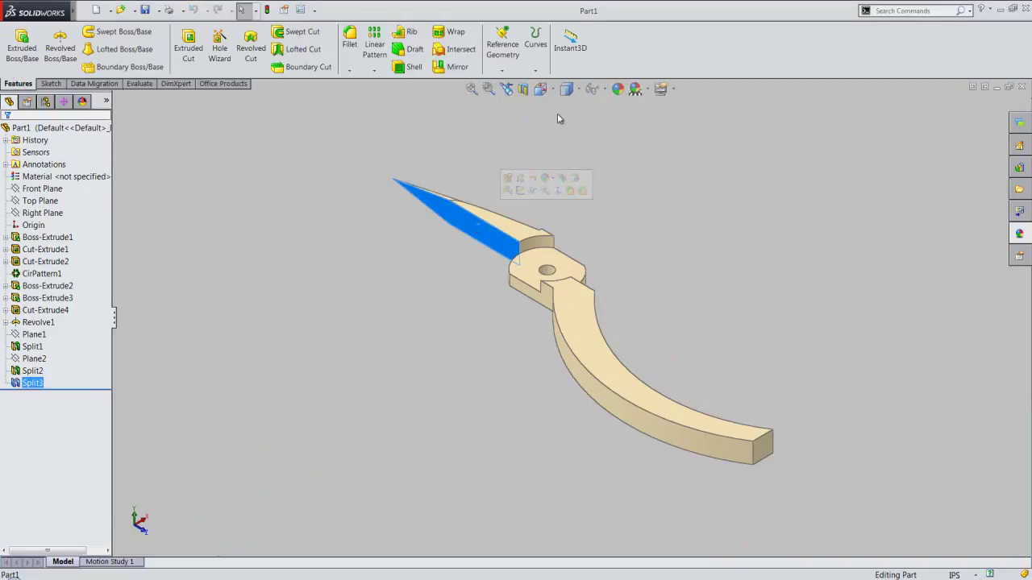
{"action": "left_click", "coordinate": [618, 89]}
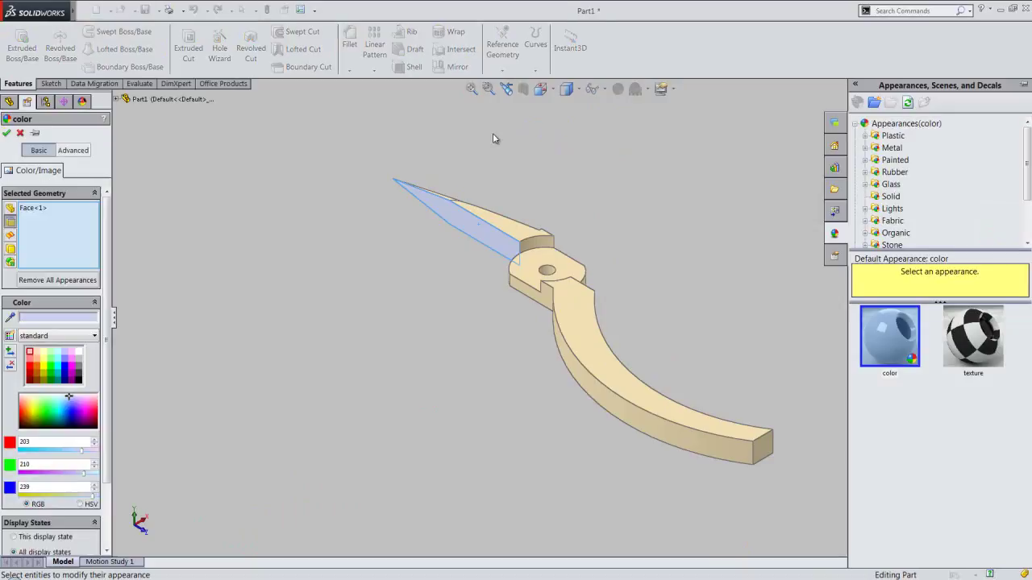
{"action": "scroll", "coordinate": [456, 179], "scroll_direction": "down", "scroll_amount": 3}
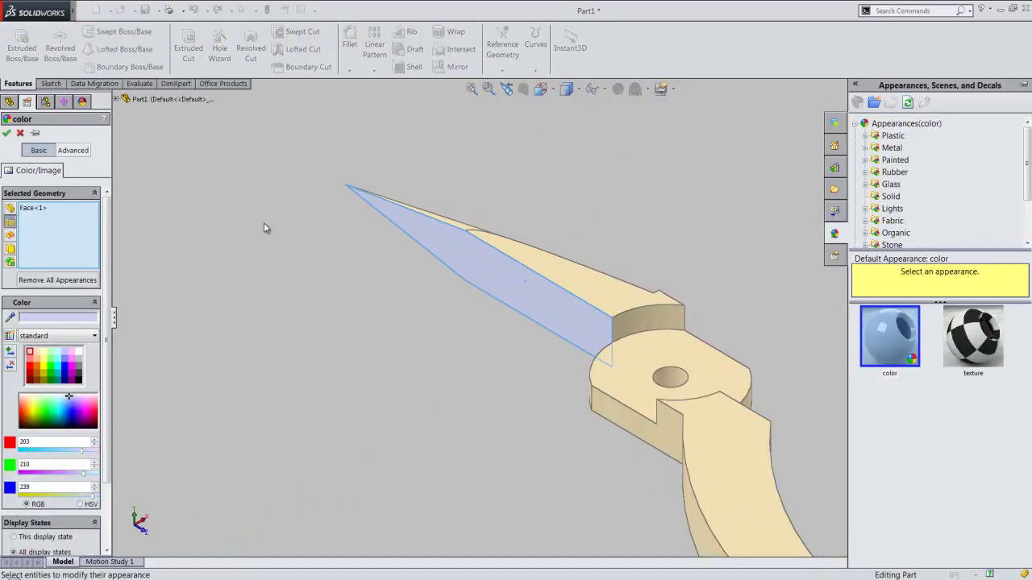
{"action": "left_click", "coordinate": [72, 151]}
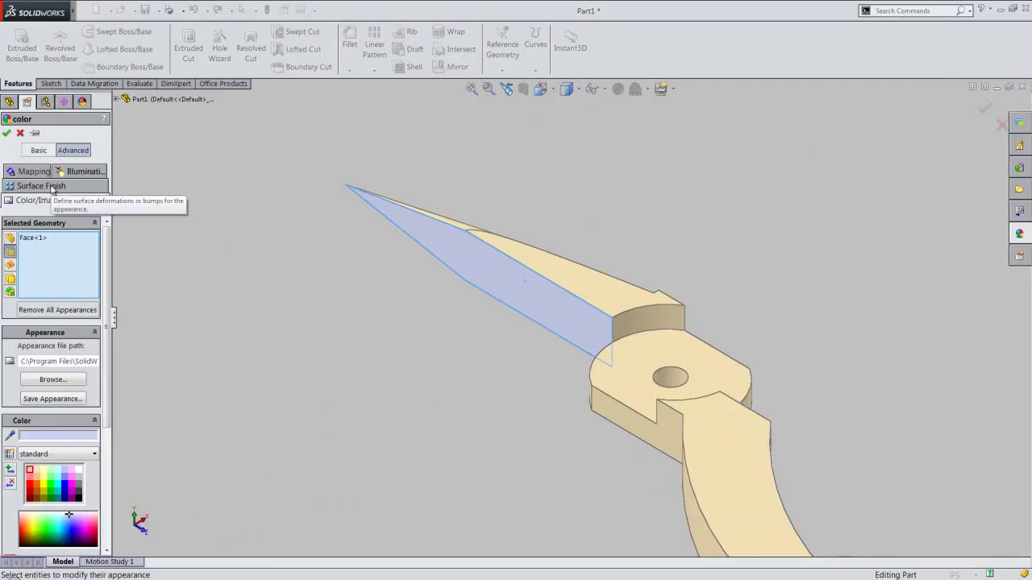
{"action": "left_click", "coordinate": [52, 186]}
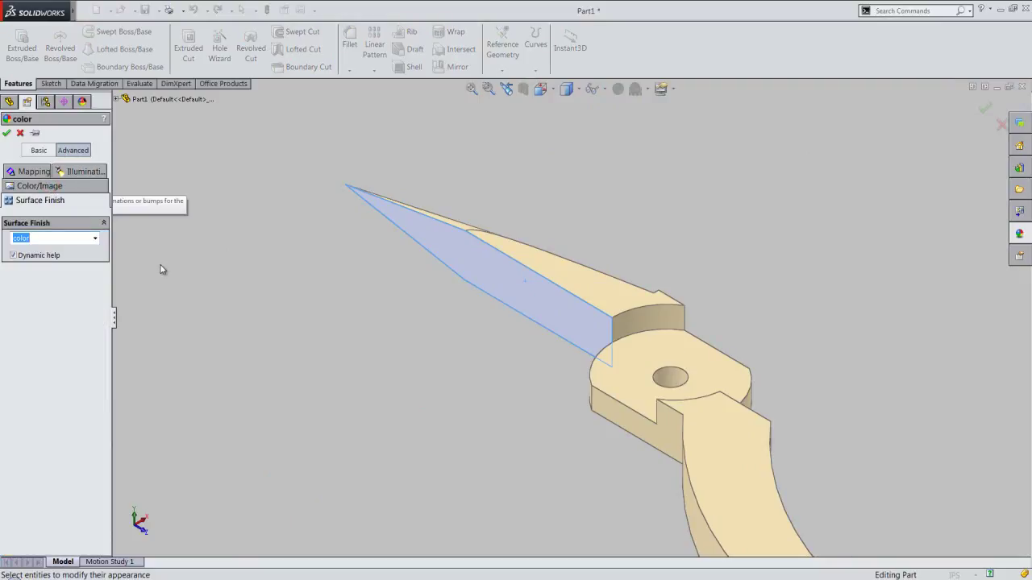
{"action": "left_click", "coordinate": [550, 8]}
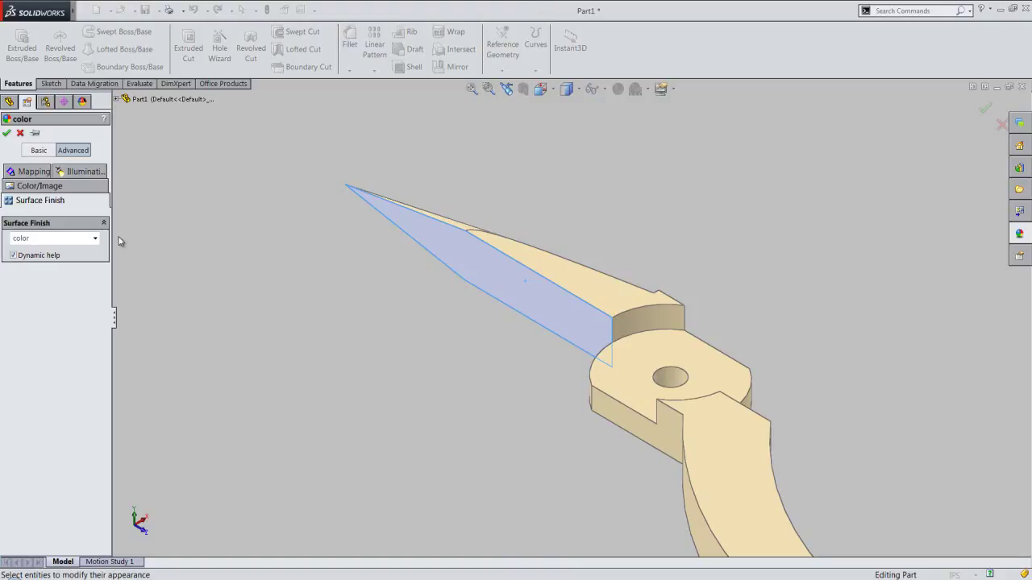
{"action": "left_click", "coordinate": [95, 239]}
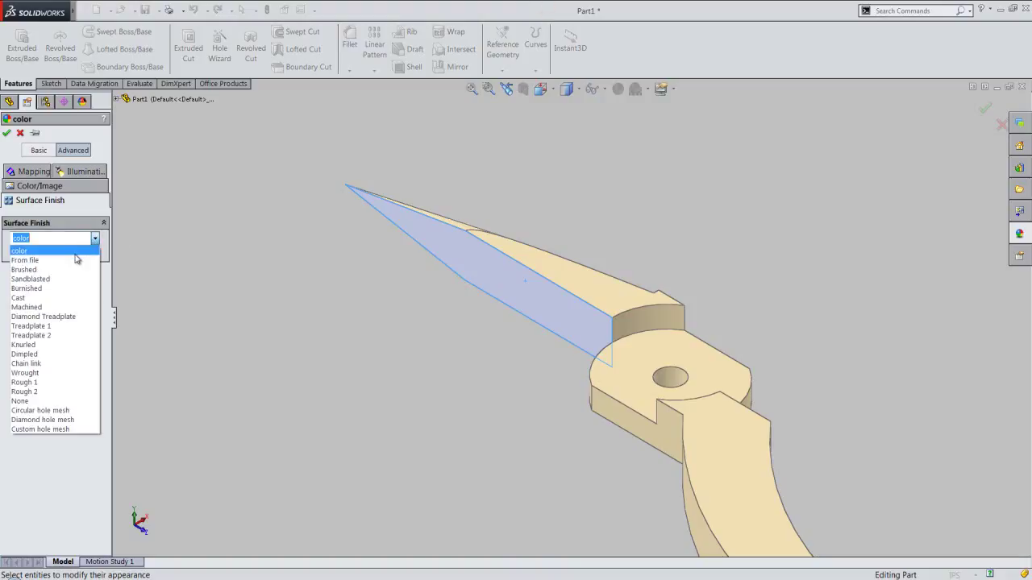
{"action": "left_click", "coordinate": [76, 259]}
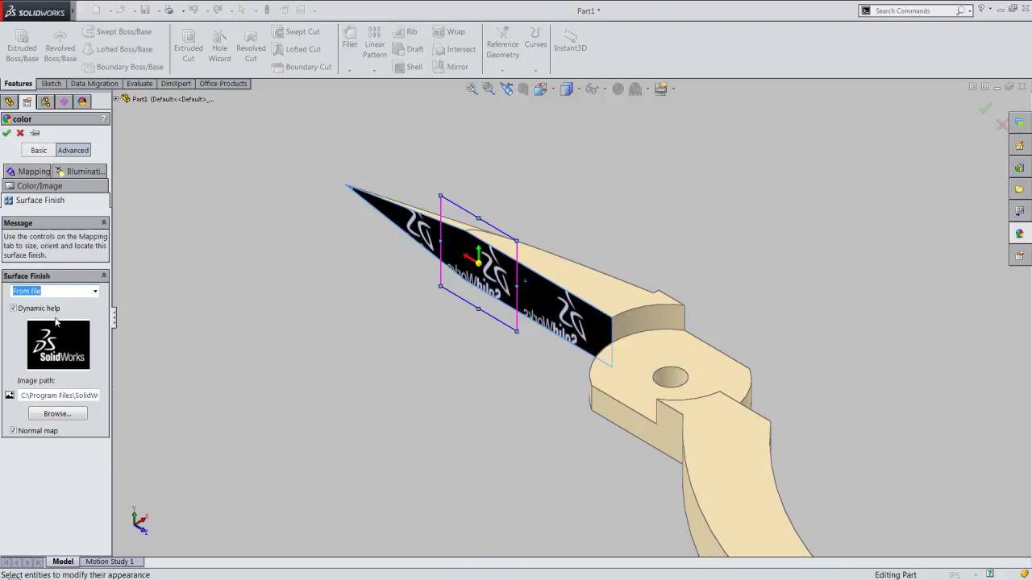
{"action": "left_click", "coordinate": [57, 413]}
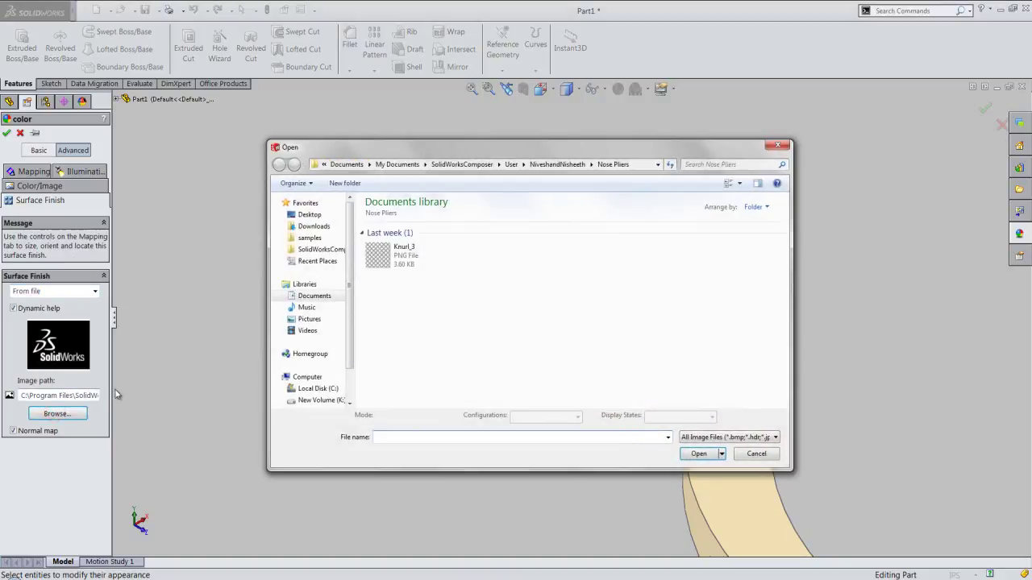
{"action": "key", "text": "Return"}
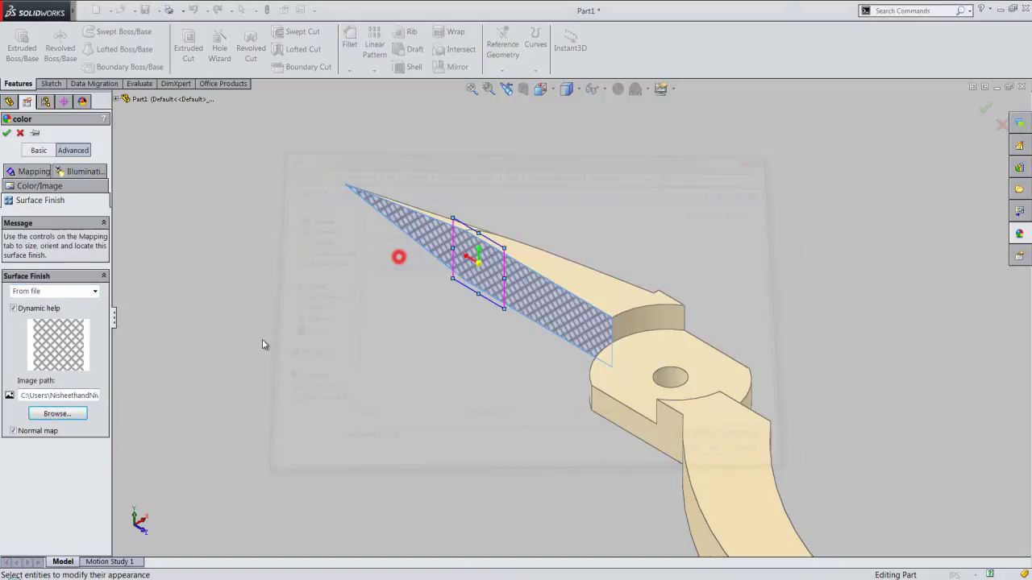
{"action": "left_click", "coordinate": [6, 134]}
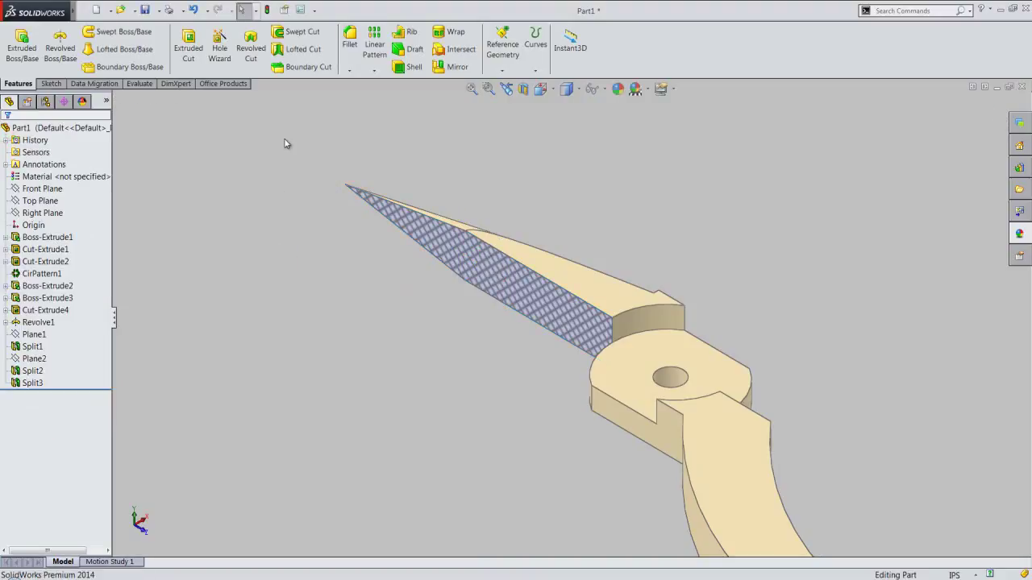
Step: Save the knurled part, then save a copy of it named Part2
{"action": "left_click", "coordinate": [471, 89]}
{"action": "left_click", "coordinate": [144, 10]}
{"action": "mouse_move", "coordinate": [37, 12]}
{"action": "left_click", "coordinate": [85, 12]}
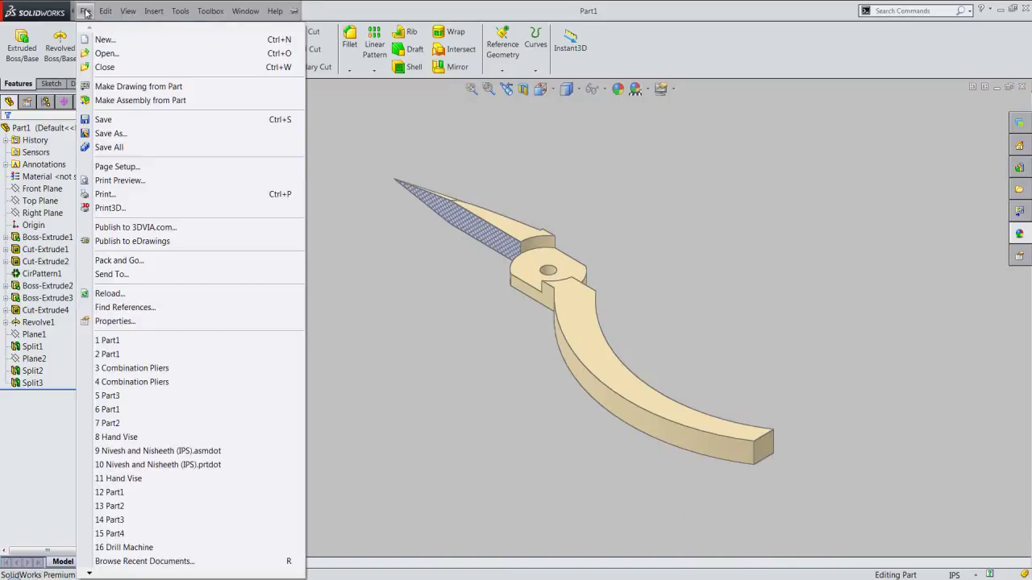
{"action": "left_click", "coordinate": [109, 133]}
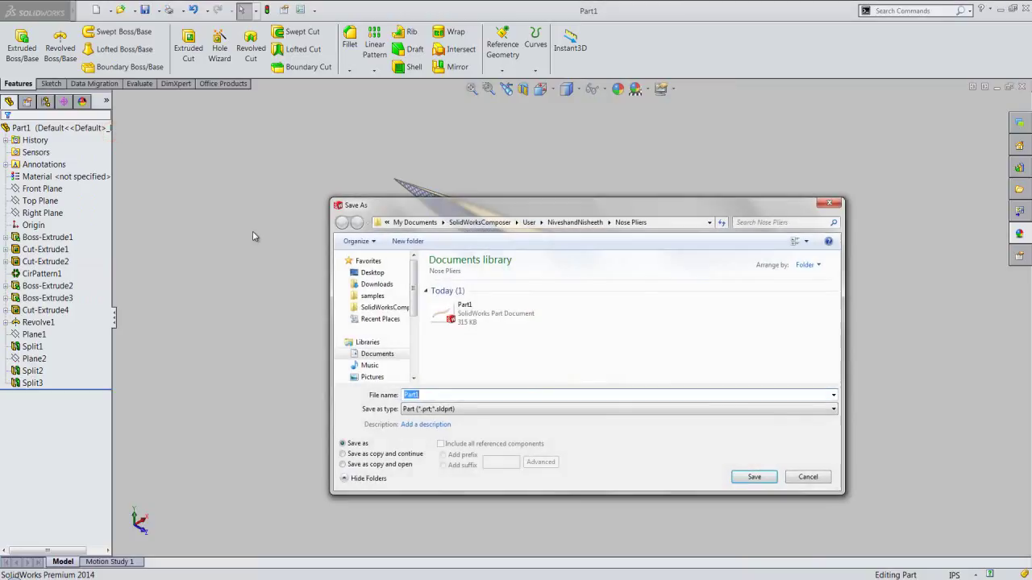
{"action": "key", "text": "BackSpace"}
{"action": "type", "text": "2"}
{"action": "left_click", "coordinate": [753, 477]}
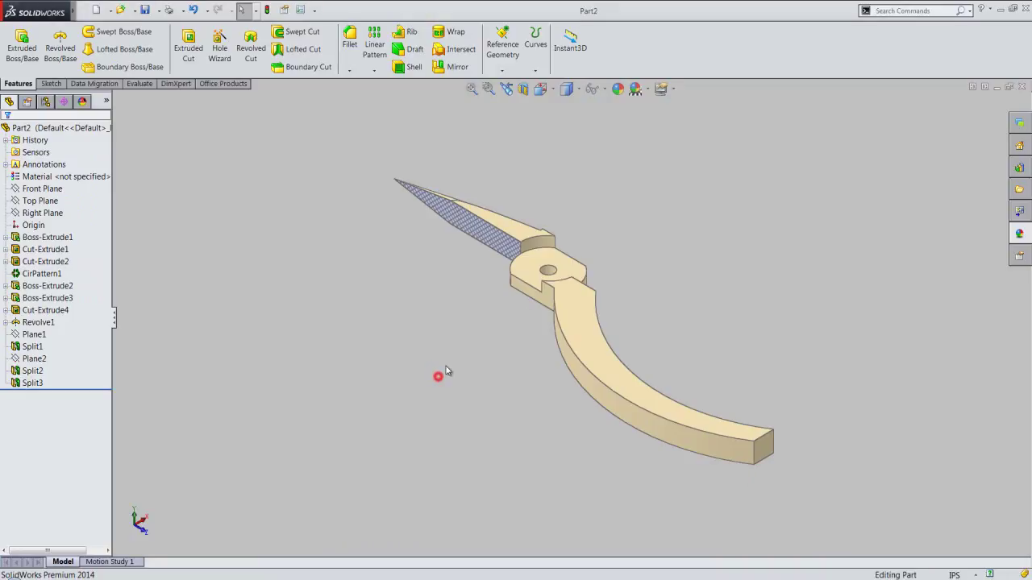
Step: Close Part2 and start a new assembly from the IPS template with origins shown
{"action": "left_click", "coordinate": [1020, 87]}
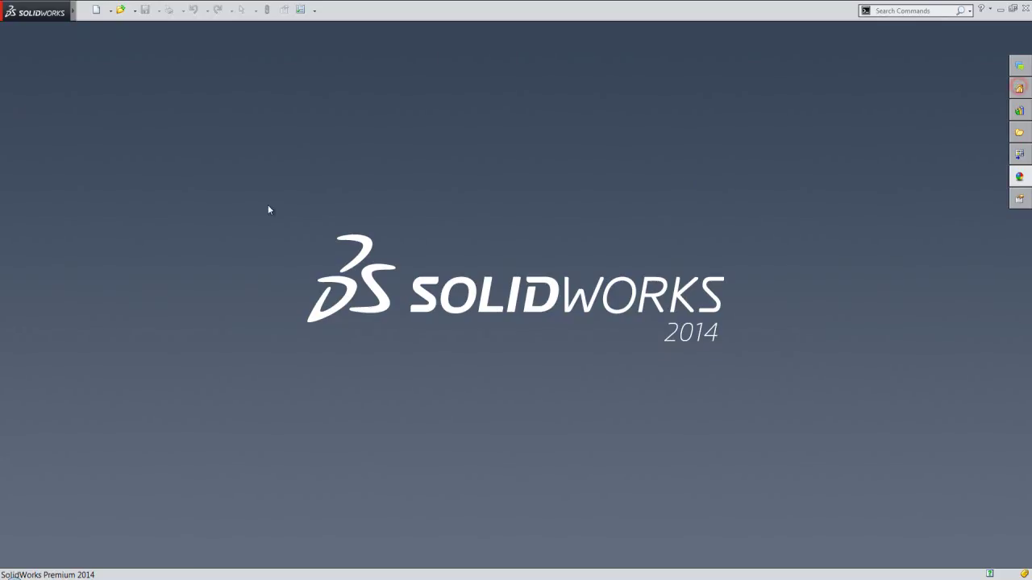
{"action": "left_click", "coordinate": [96, 10]}
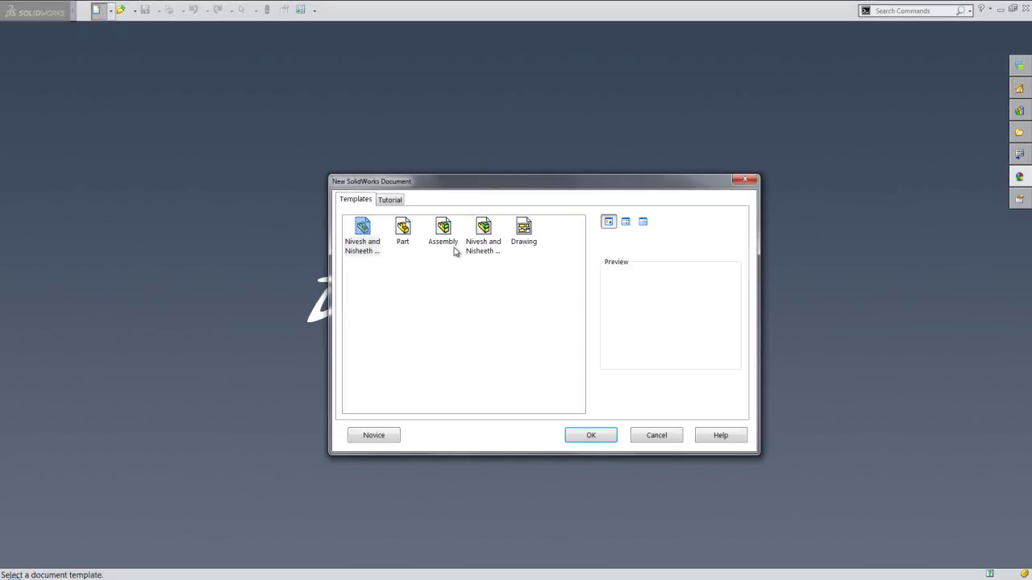
{"action": "left_click", "coordinate": [481, 236]}
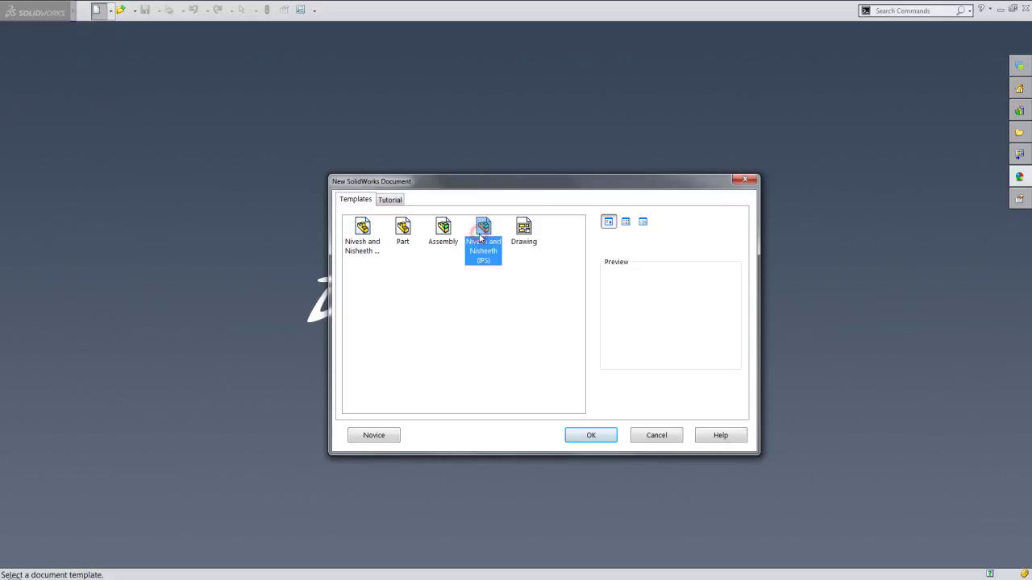
{"action": "left_click", "coordinate": [591, 437]}
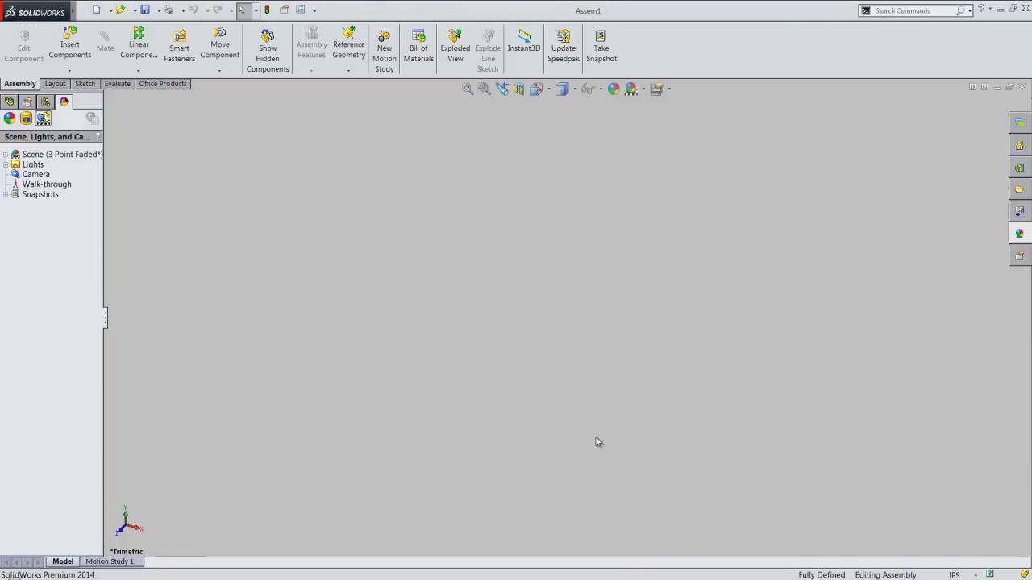
{"action": "left_click", "coordinate": [85, 11]}
{"action": "mouse_move", "coordinate": [127, 11]}
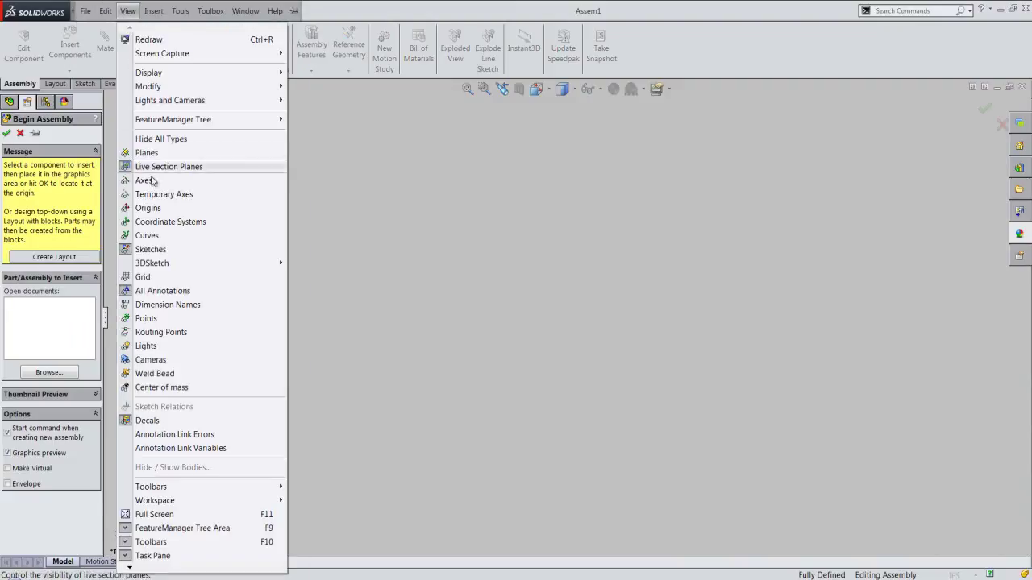
{"action": "left_click", "coordinate": [161, 210]}
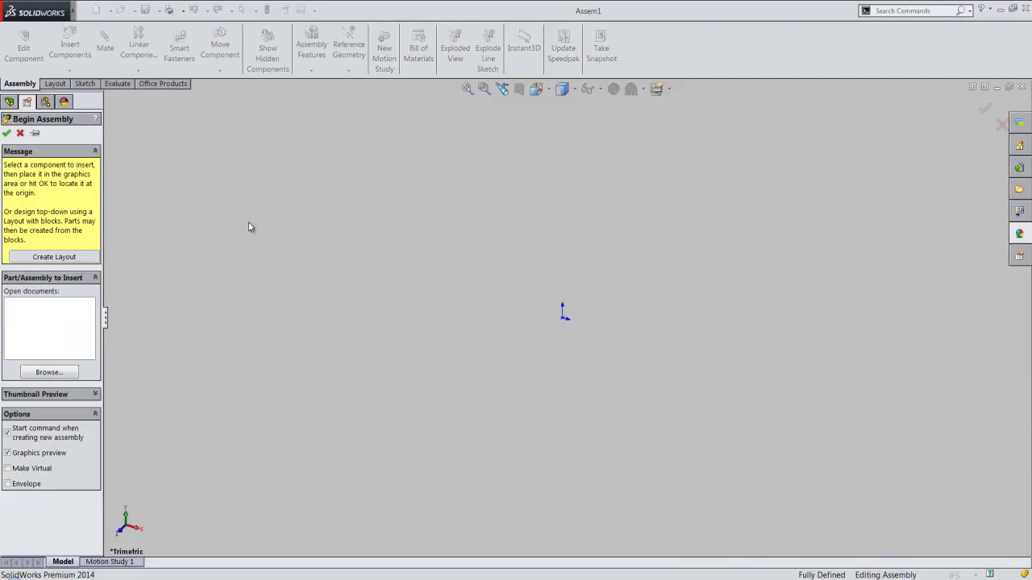
Step: Place Part1 at the assembly origin and begin saving the assembly as Nose Pliers
{"action": "left_click", "coordinate": [48, 373]}
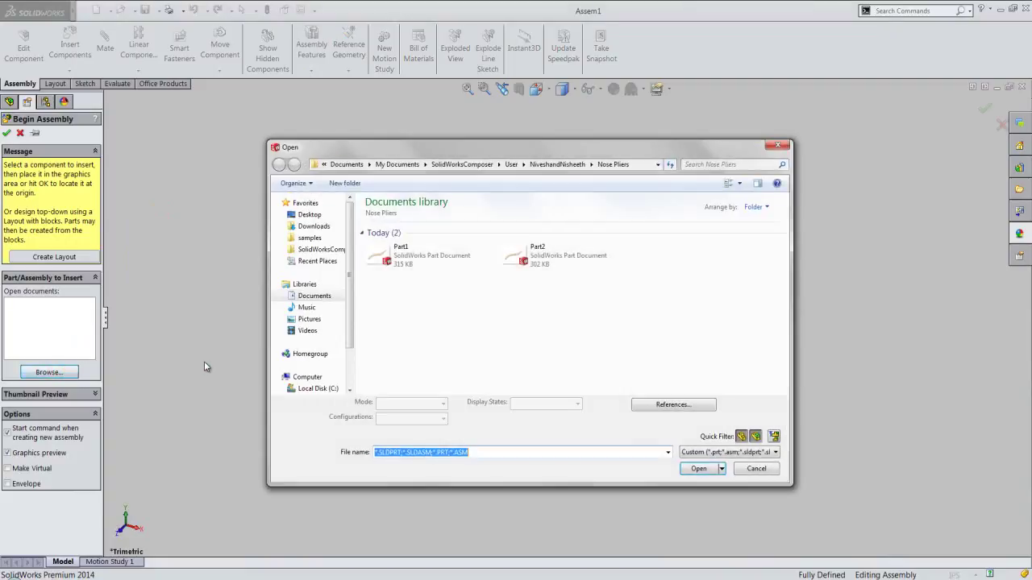
{"action": "double_click", "coordinate": [417, 257]}
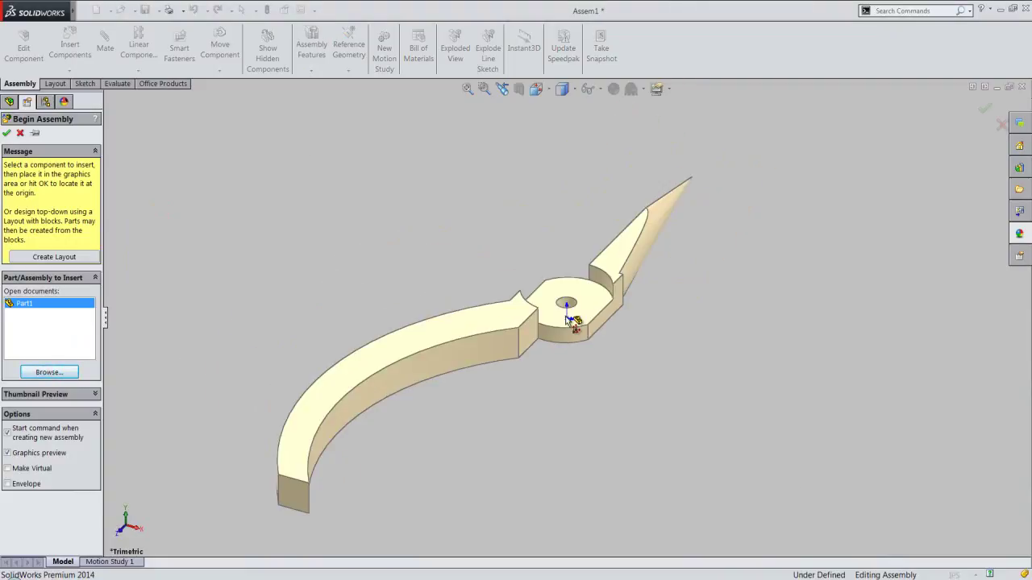
{"action": "left_click", "coordinate": [569, 318]}
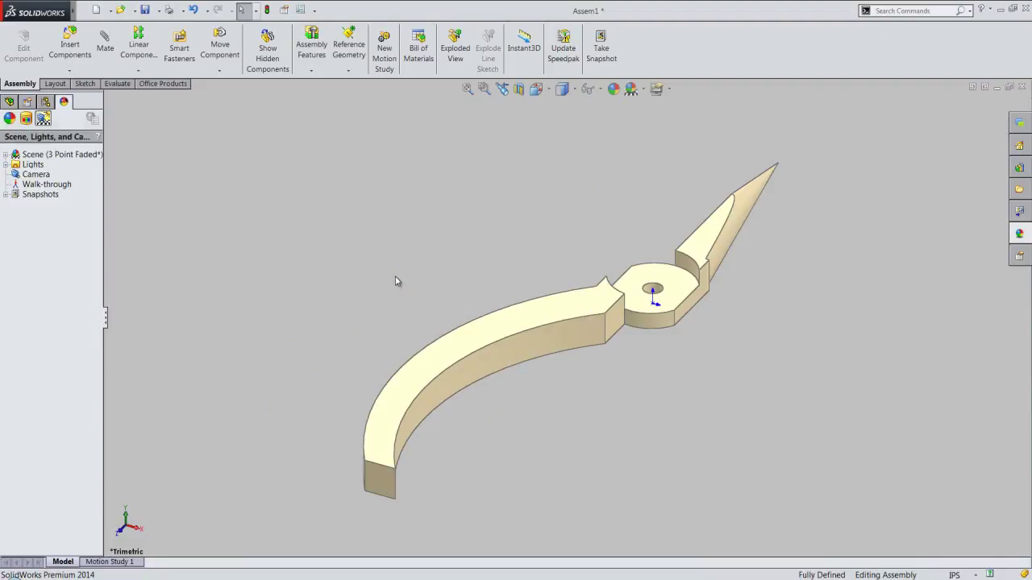
{"action": "left_click", "coordinate": [9, 102]}
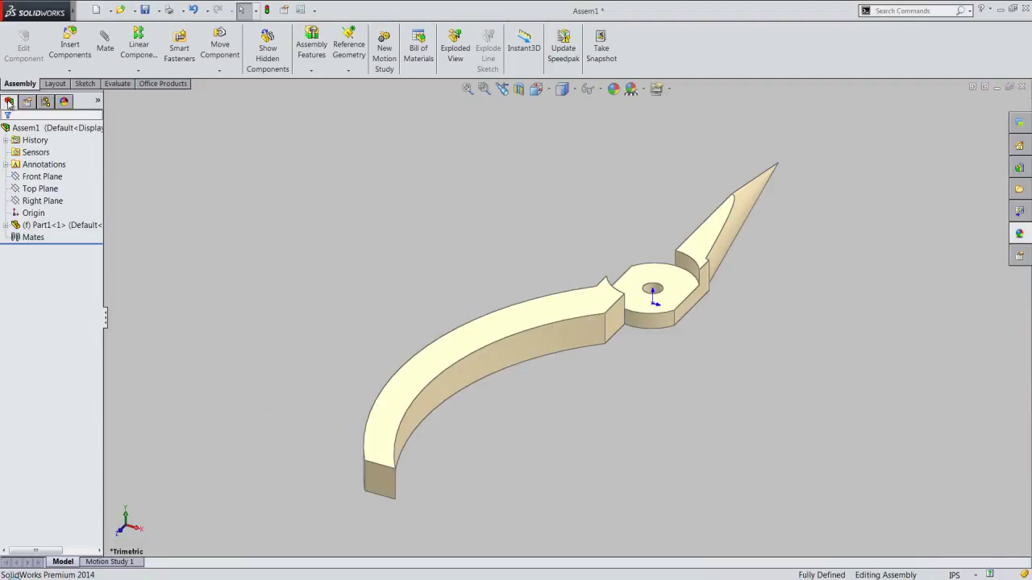
{"action": "left_click", "coordinate": [146, 11]}
{"action": "type", "text": "Nose Pliers"}
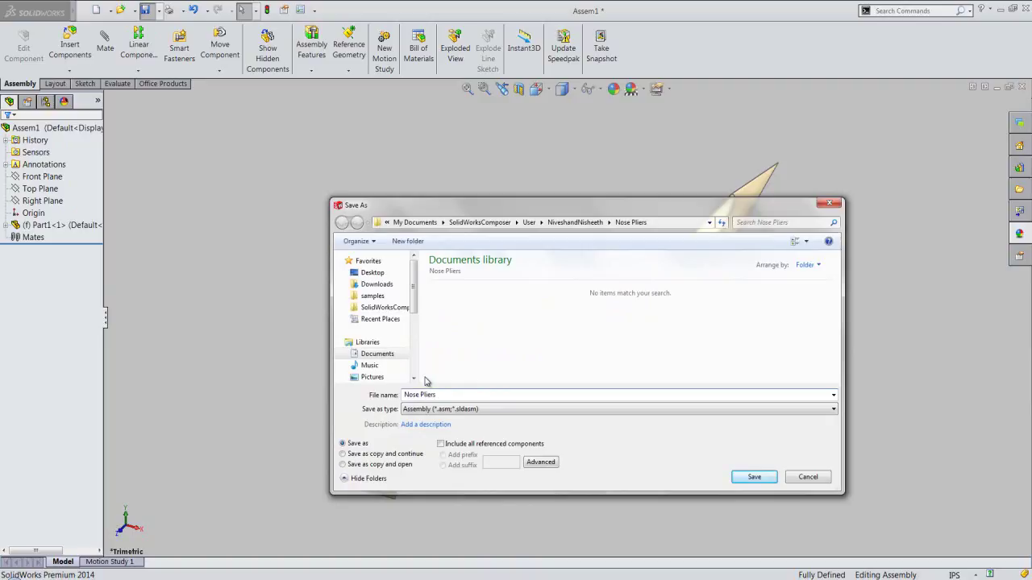
Step: Save the assembly as Nose Pliers and insert Part2 beside Part1
{"action": "key", "text": "Return"}
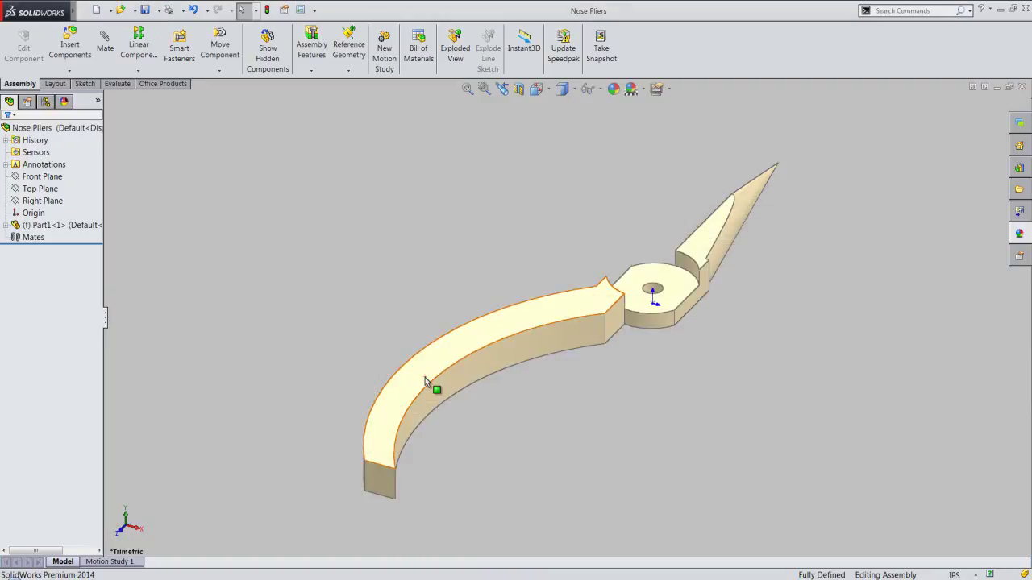
{"action": "left_click", "coordinate": [69, 44]}
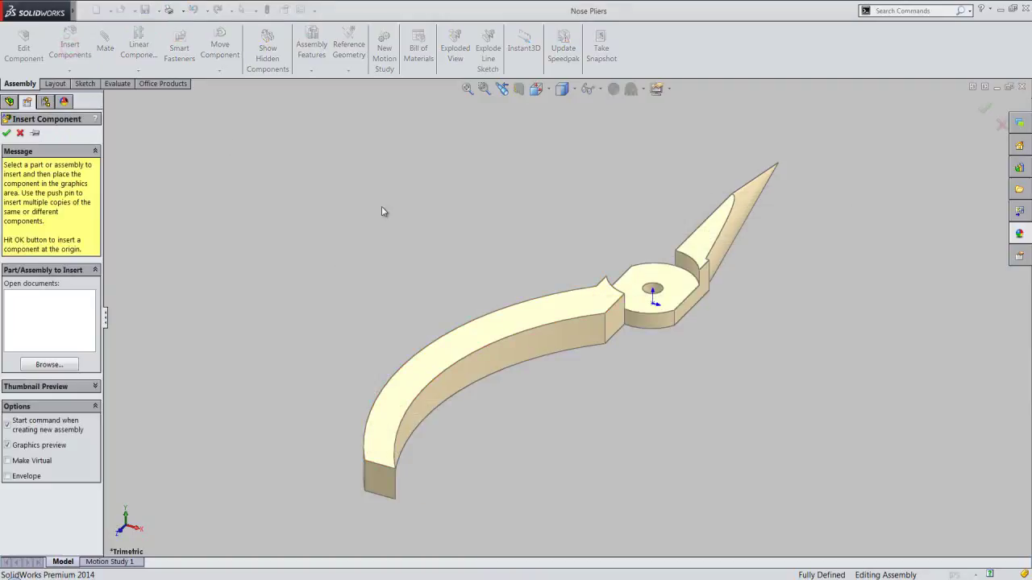
{"action": "left_click", "coordinate": [53, 366]}
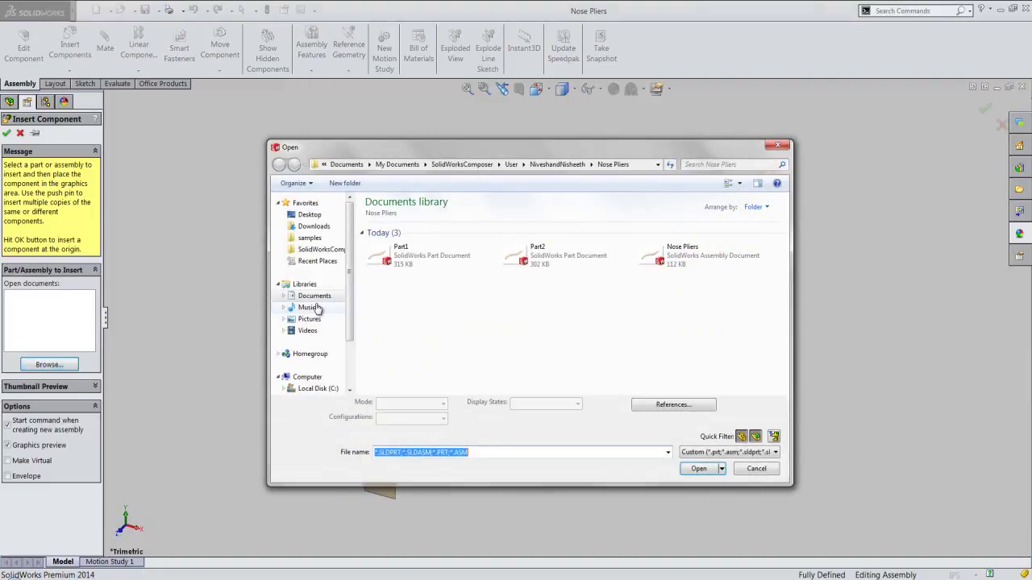
{"action": "double_click", "coordinate": [526, 258]}
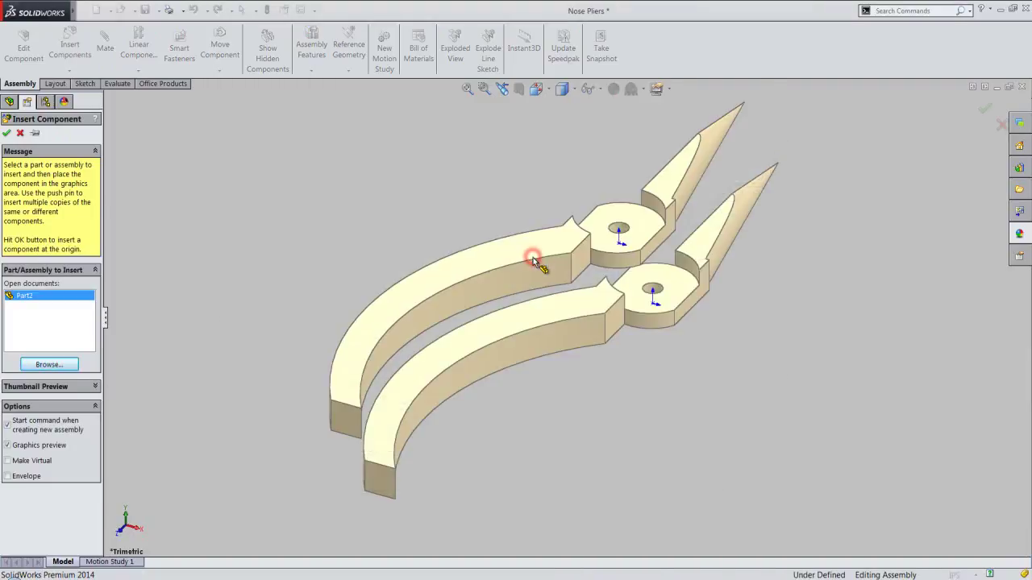
{"action": "left_click", "coordinate": [398, 277]}
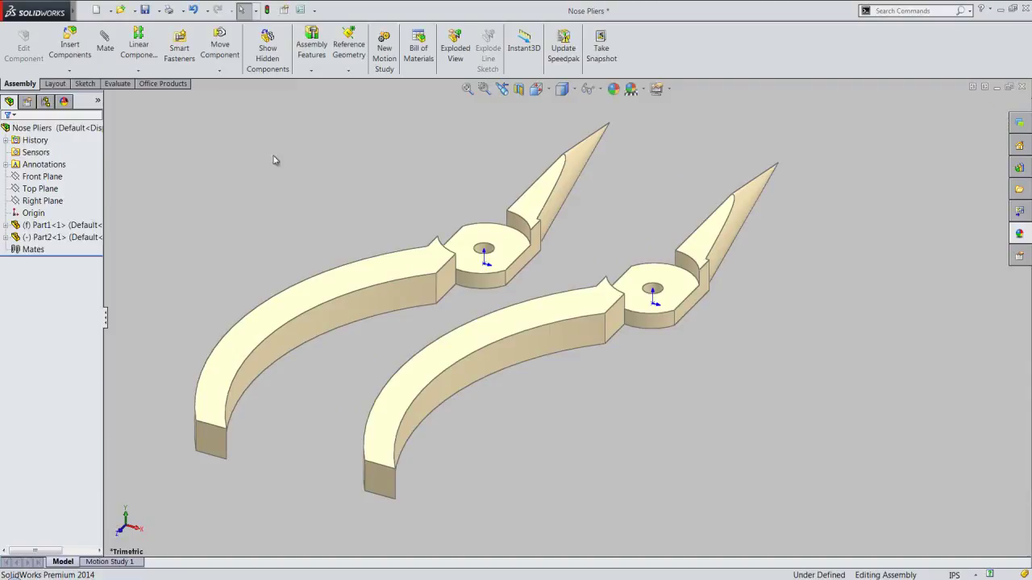
Step: Hide the origin markers on both parts and select the Part2 arm
{"action": "left_click", "coordinate": [128, 11]}
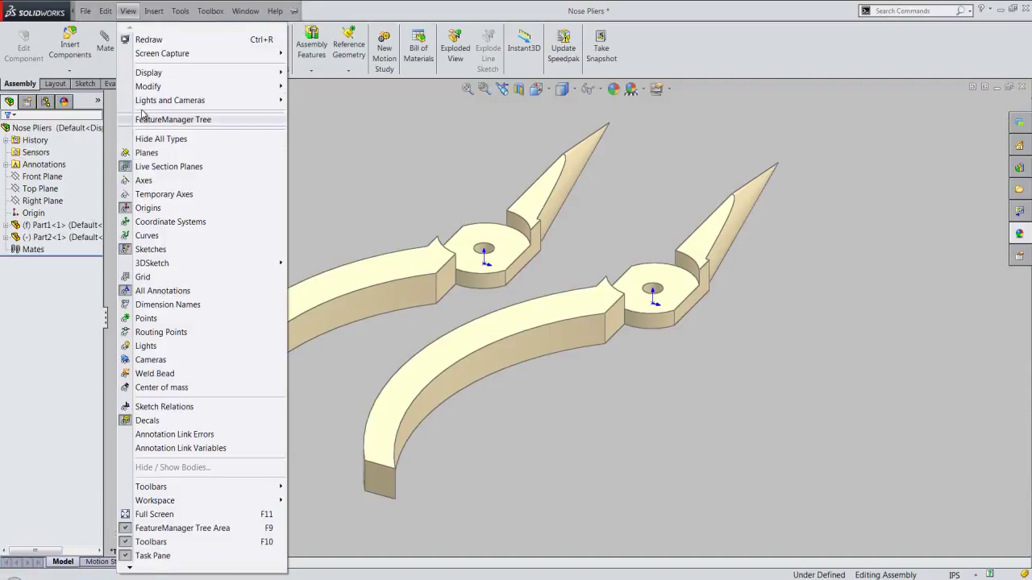
{"action": "left_click", "coordinate": [152, 207]}
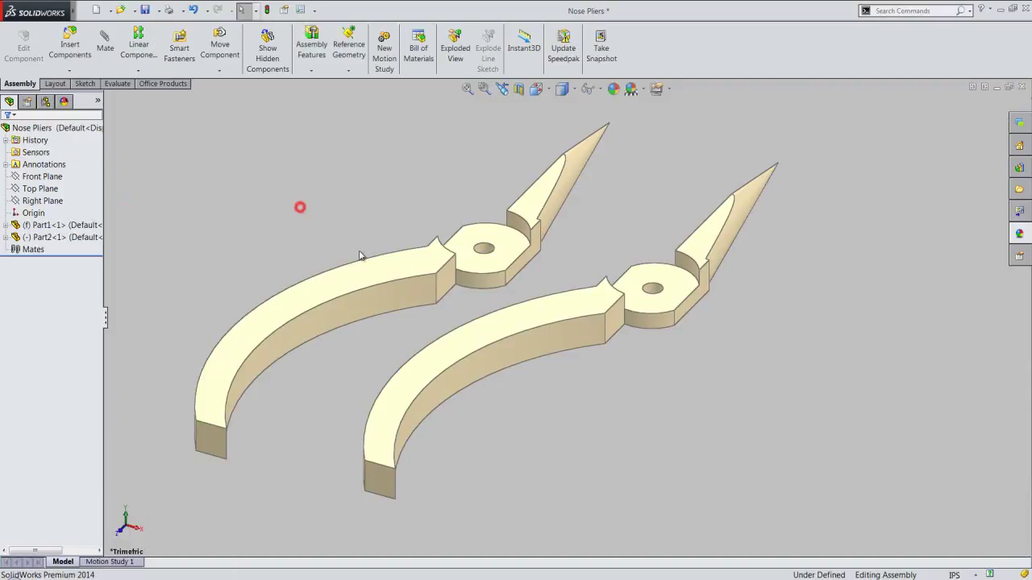
{"action": "left_click", "coordinate": [377, 275]}
Step: Rotate Part2 with Move with Triad so it faces Part1
{"action": "right_click", "coordinate": [377, 269]}
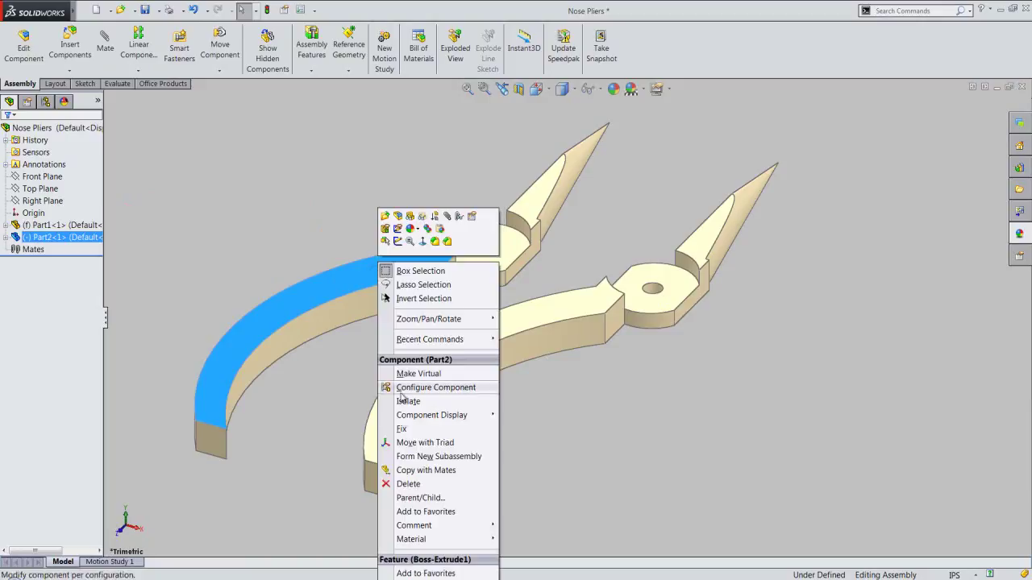
{"action": "left_click", "coordinate": [395, 442]}
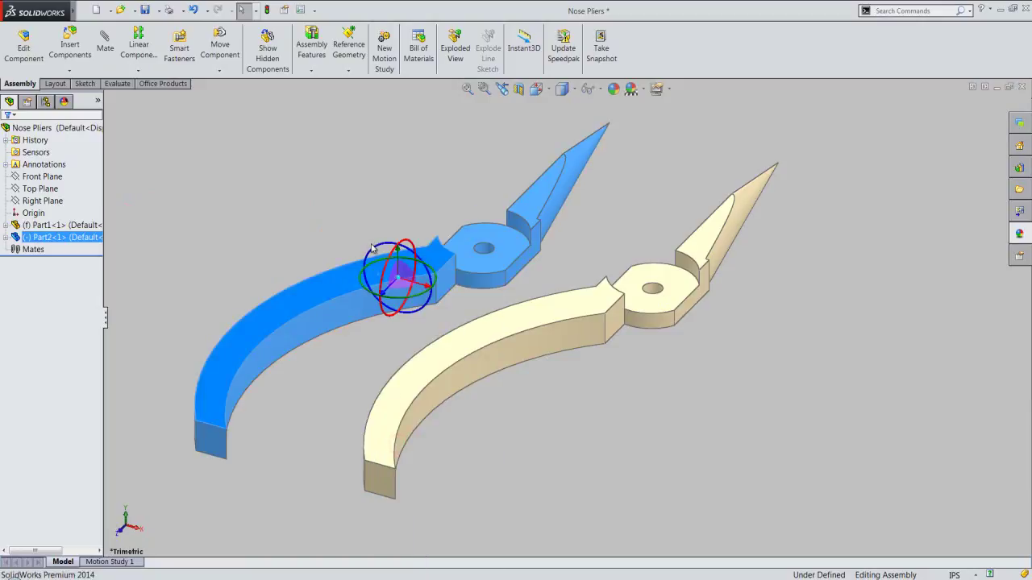
{"action": "left_click_drag", "start_coordinate": [381, 250], "coordinate": [463, 346]}
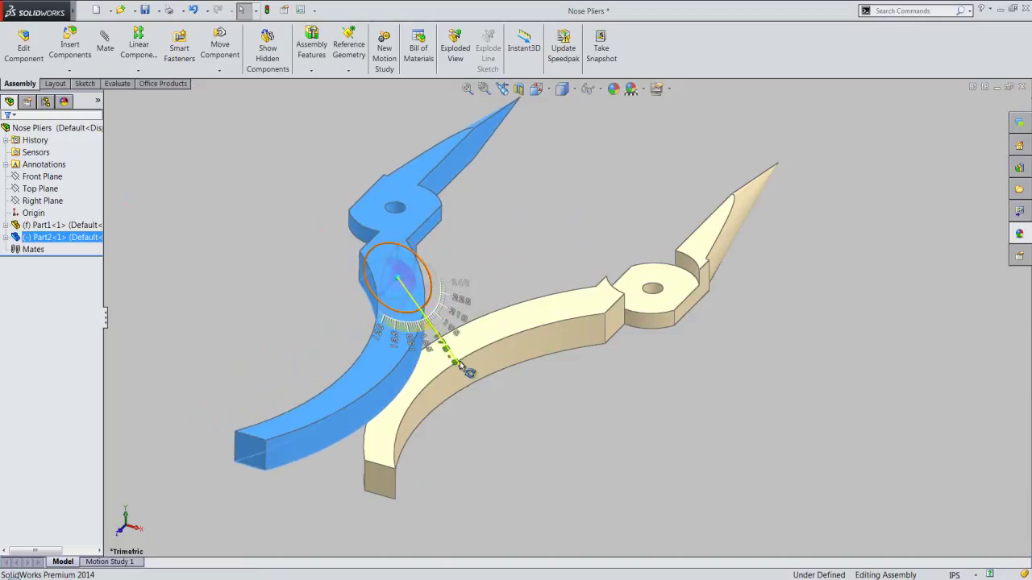
{"action": "left_click_drag", "start_coordinate": [463, 346], "coordinate": [460, 367]}
{"action": "left_click", "coordinate": [496, 224]}
{"action": "scroll", "coordinate": [451, 230], "scroll_direction": "down", "scroll_amount": 3}
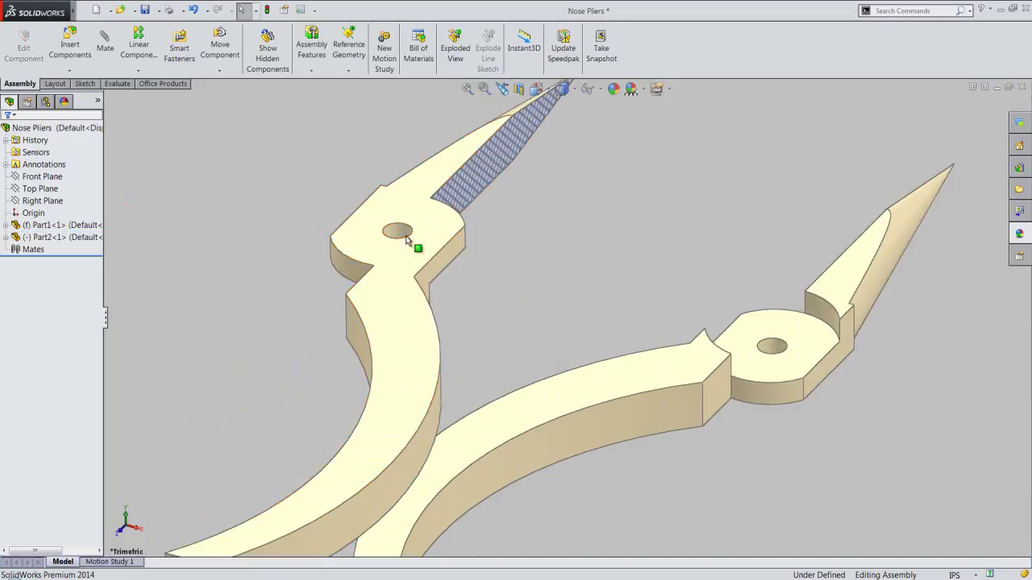
Step: Add a Concentric mate between the two arms' pivot holes
{"action": "left_click", "coordinate": [403, 238]}
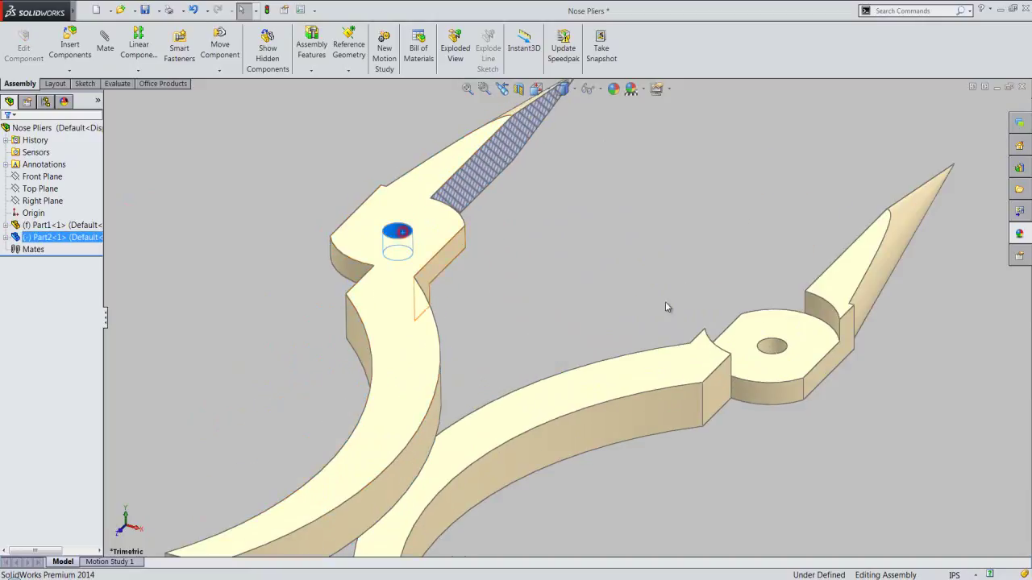
{"action": "left_click", "coordinate": [772, 347], "text": "ctrl"}
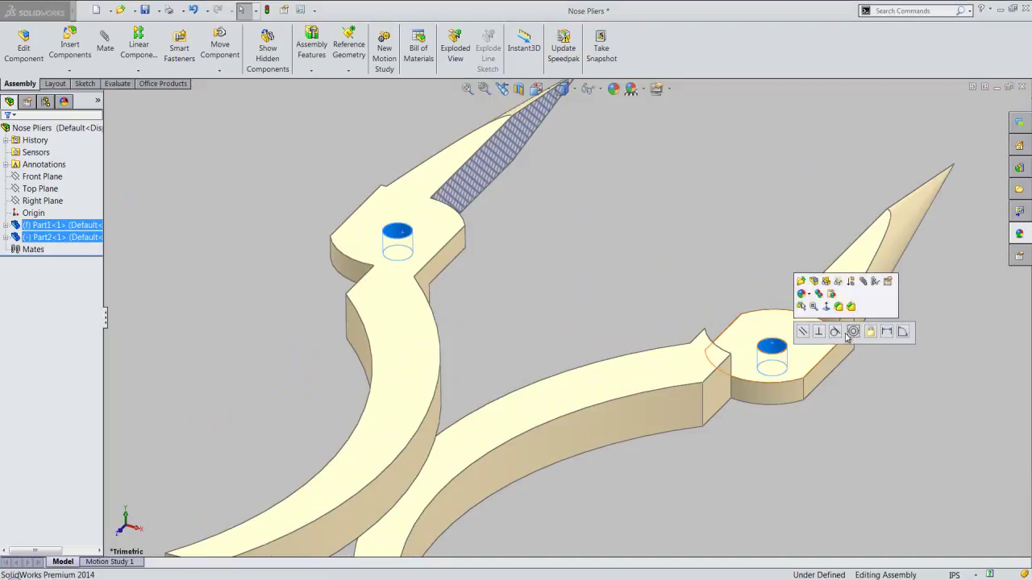
{"action": "left_click", "coordinate": [853, 333]}
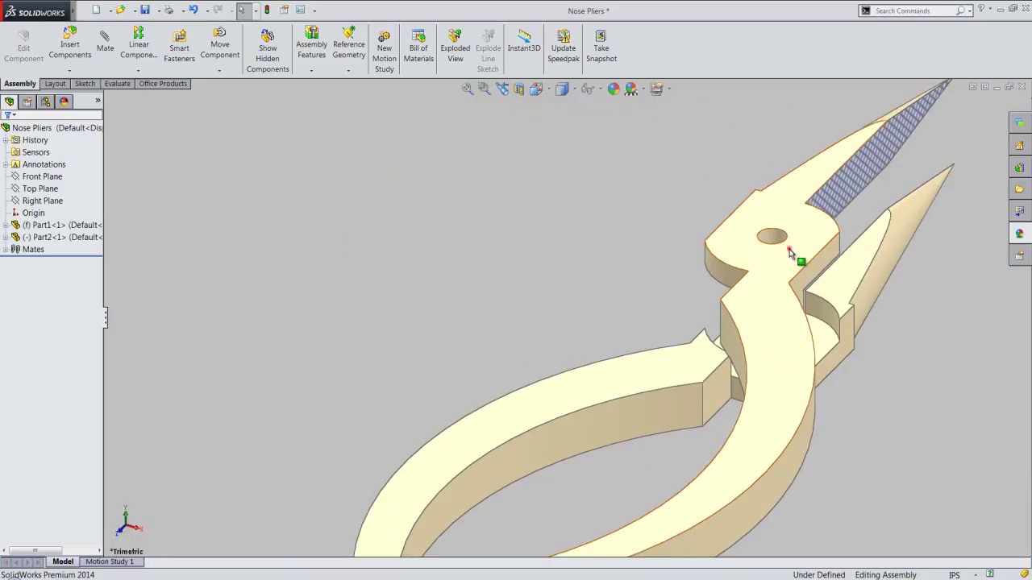
Step: Swing Part2 about the pivot to position the jaws, fitting the pliers into view
{"action": "left_click", "coordinate": [795, 252]}
{"action": "left_click", "coordinate": [677, 367], "text": "ctrl"}
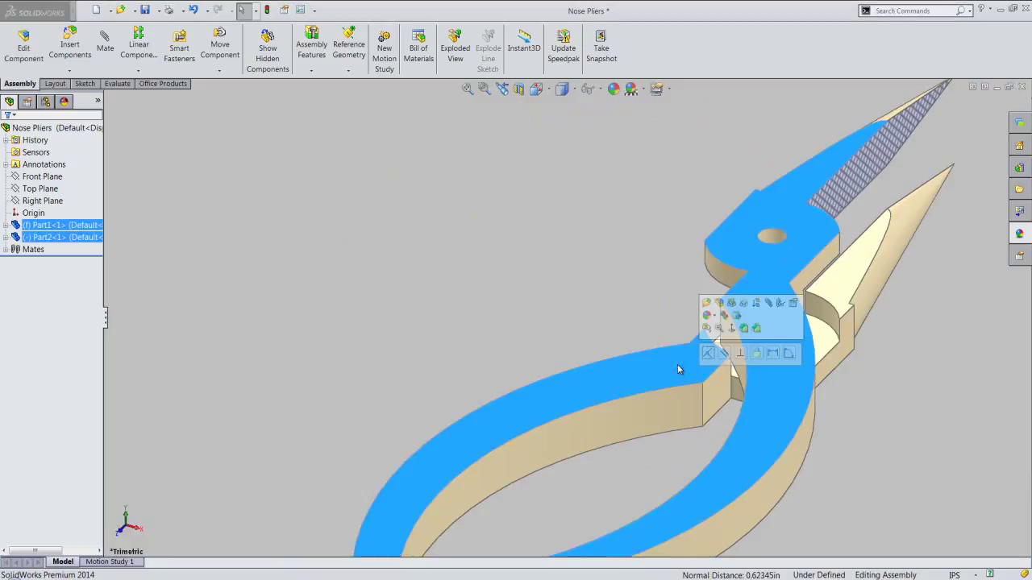
{"action": "left_click_drag", "start_coordinate": [680, 349], "coordinate": [637, 316]}
{"action": "left_click", "coordinate": [637, 316]}
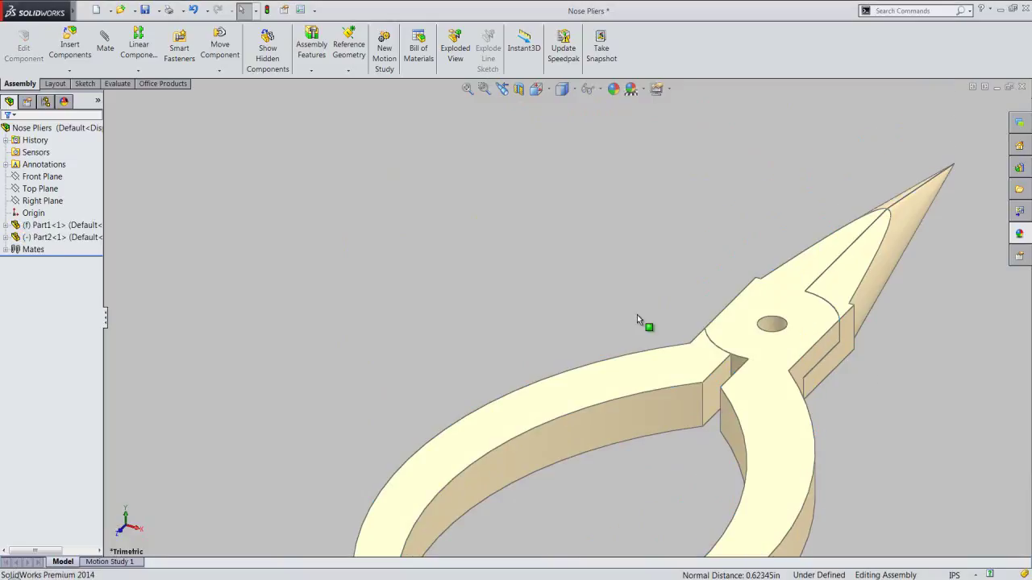
{"action": "left_click", "coordinate": [465, 89]}
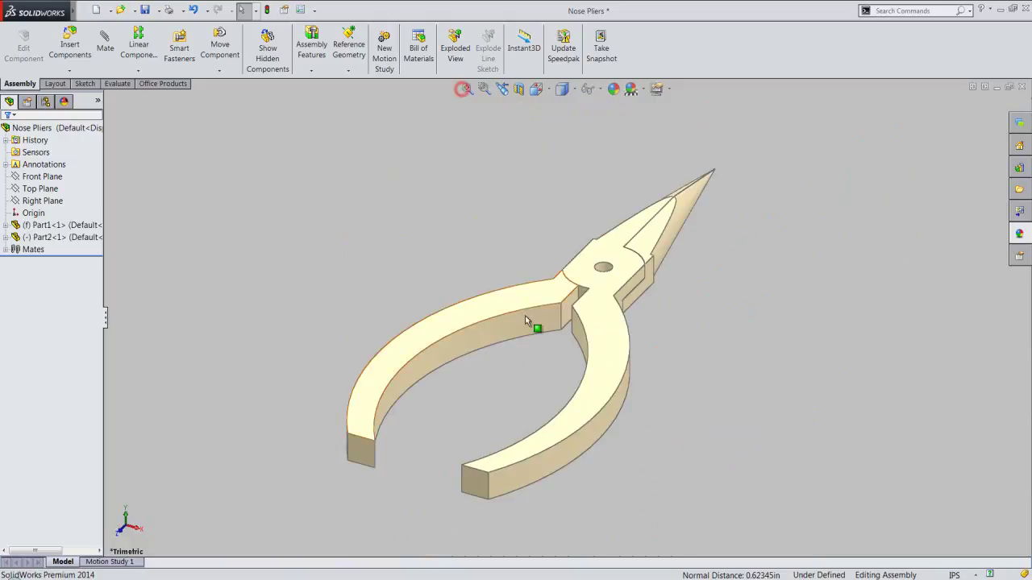
{"action": "left_click_drag", "start_coordinate": [595, 387], "coordinate": [525, 211]}
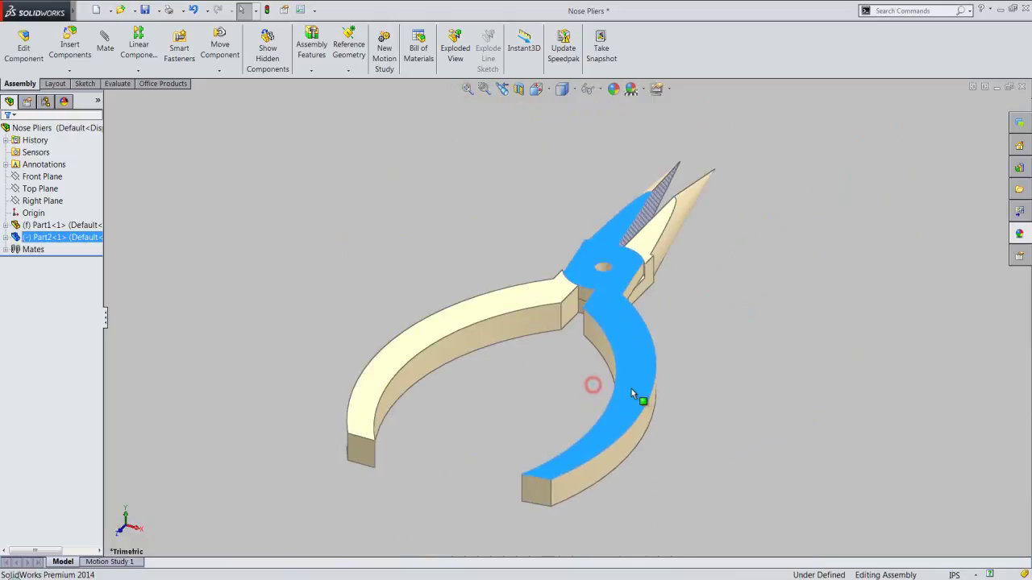
{"action": "left_click", "coordinate": [514, 191]}
Step: Add a Coincident mate between the inner jaw faces of Part2 and Part1
{"action": "scroll", "coordinate": [654, 184], "scroll_direction": "down", "scroll_amount": 2}
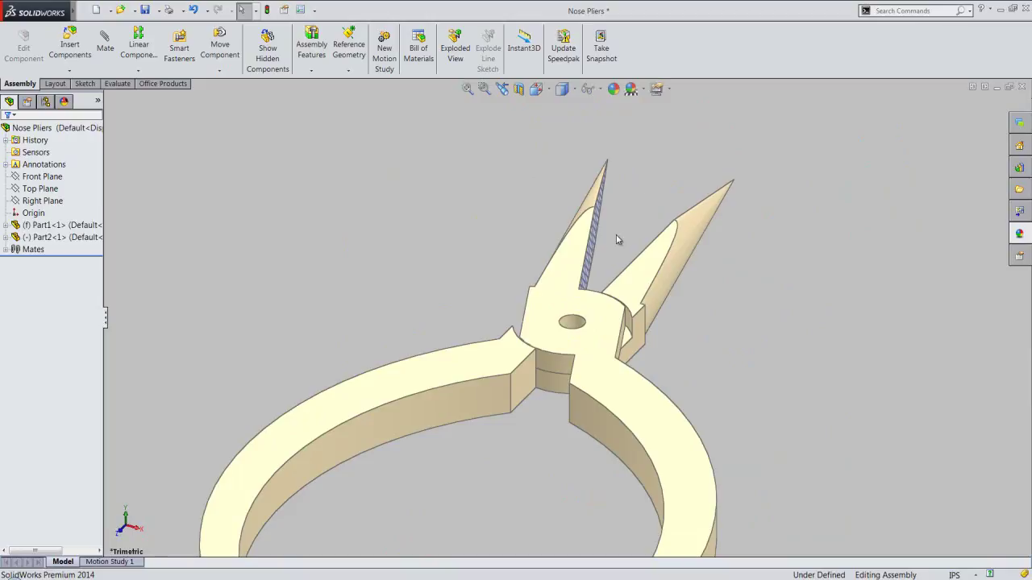
{"action": "left_click", "coordinate": [590, 256]}
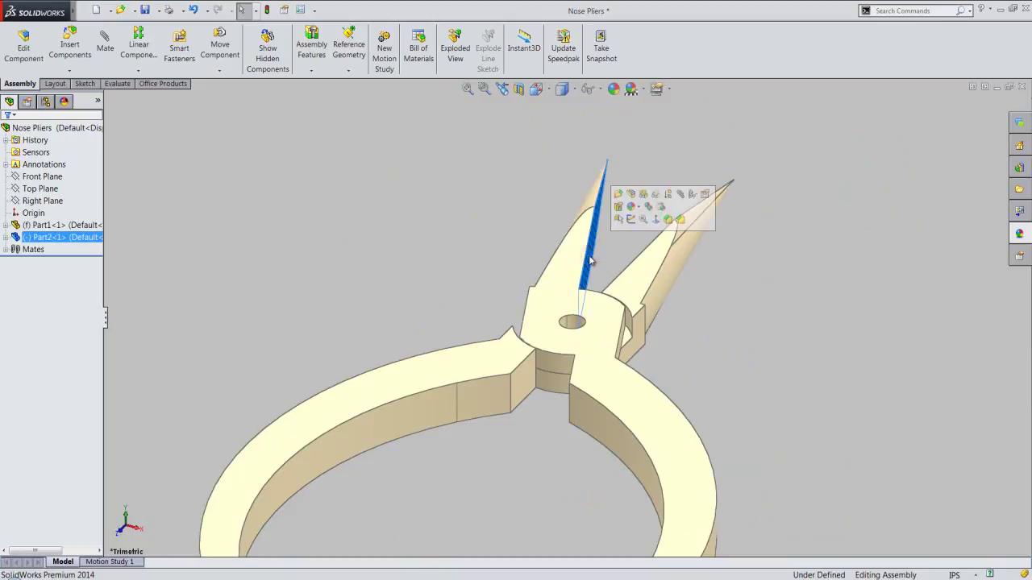
{"action": "middle_click_drag", "start_coordinate": [477, 241], "coordinate": [532, 230]}
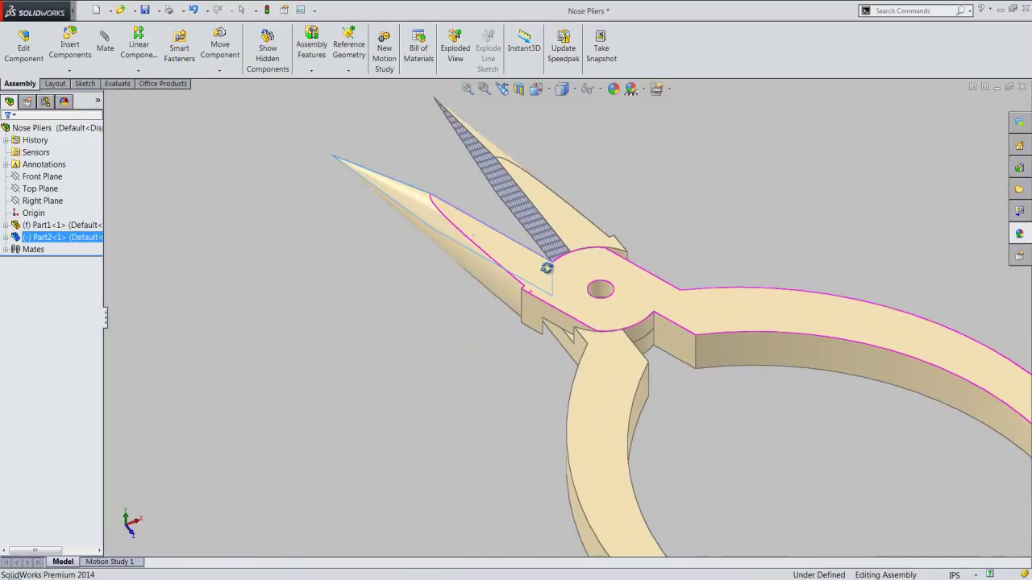
{"action": "left_click", "coordinate": [532, 230], "text": "ctrl"}
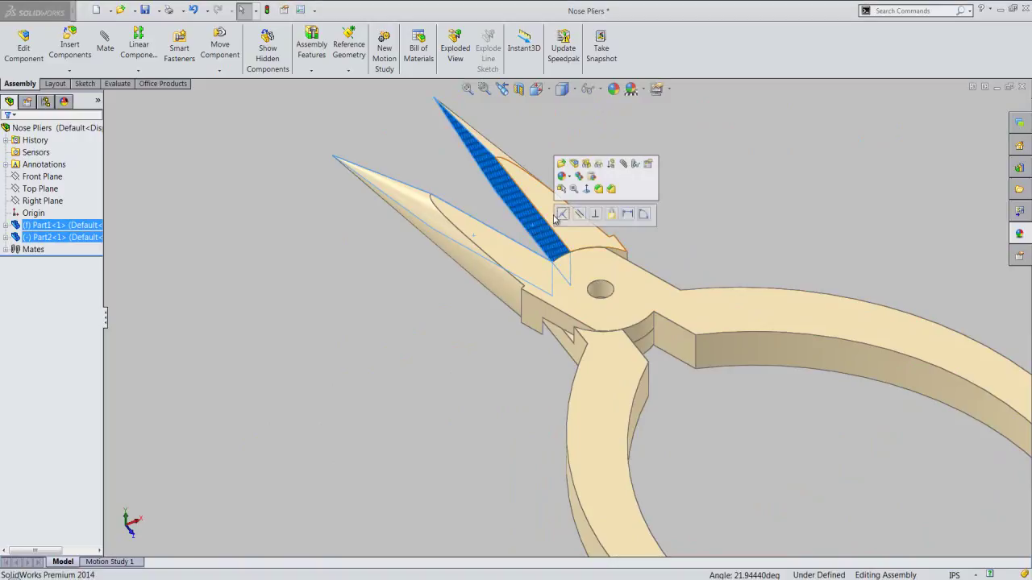
{"action": "left_click", "coordinate": [563, 214]}
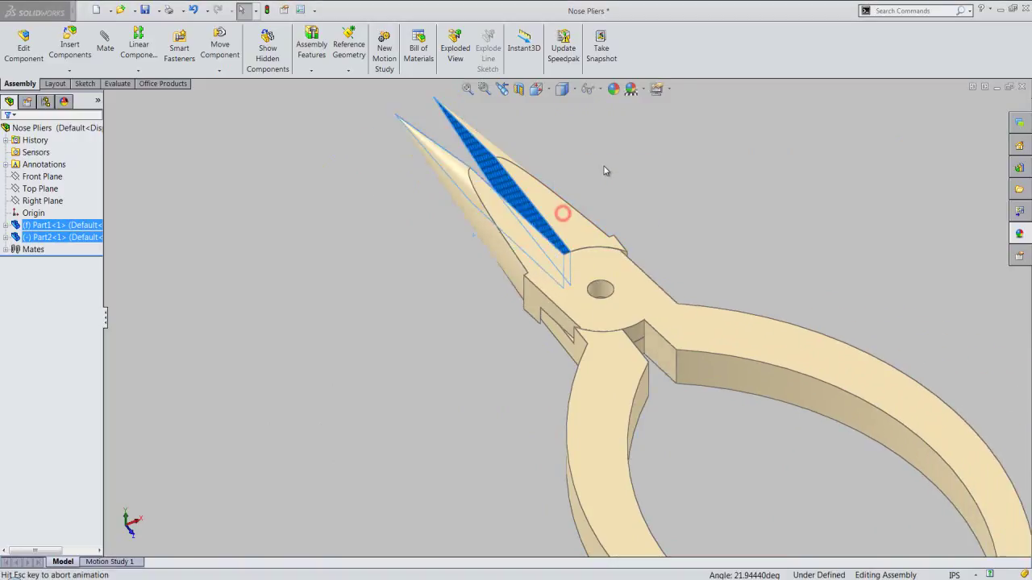
{"action": "left_click", "coordinate": [549, 92]}
Step: Switch to the isometric view, fit the pliers and save the assembly
{"action": "left_click", "coordinate": [558, 274]}
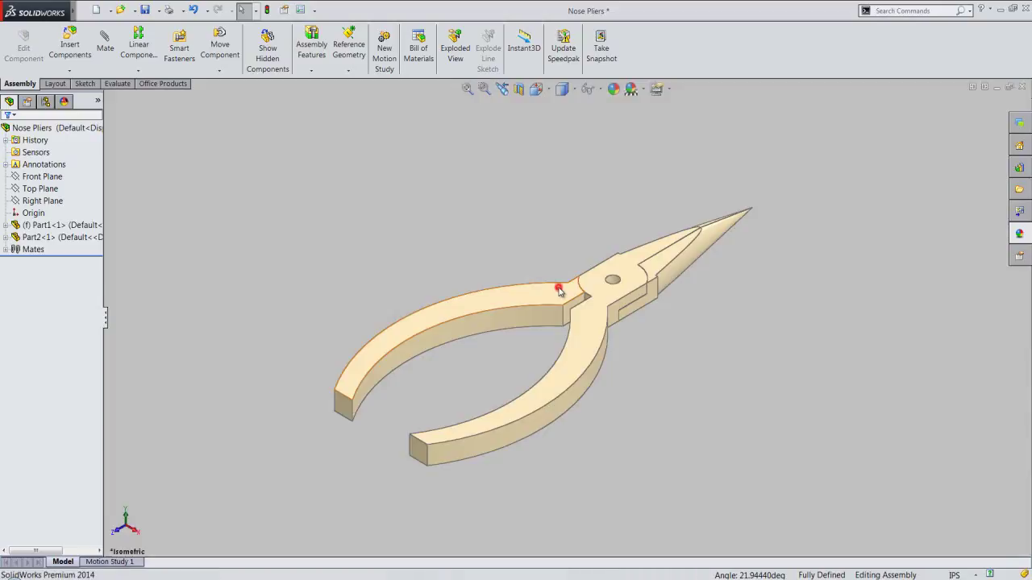
{"action": "left_click", "coordinate": [467, 89]}
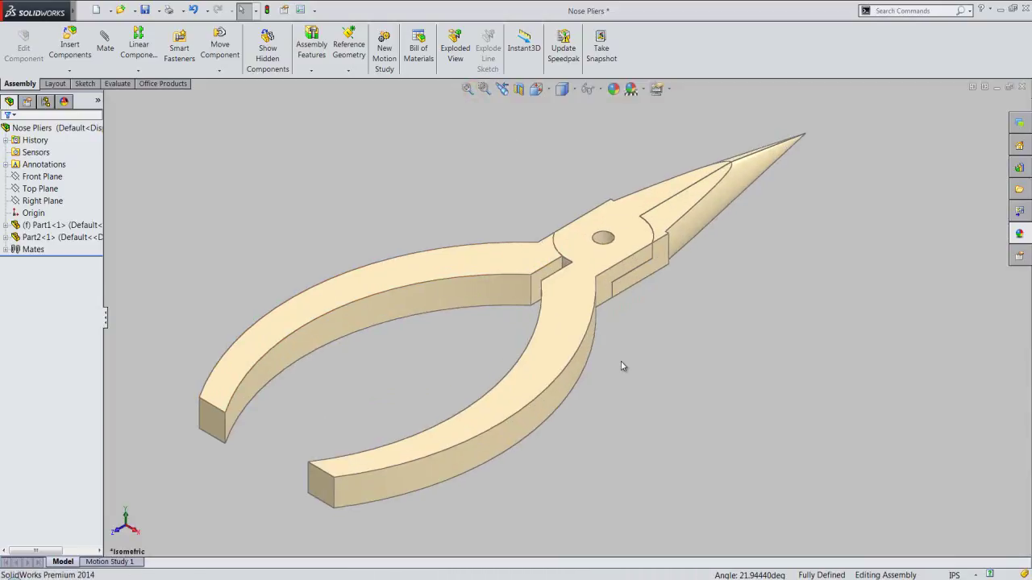
{"action": "left_click", "coordinate": [145, 9]}
{"action": "left_click", "coordinate": [412, 166]}
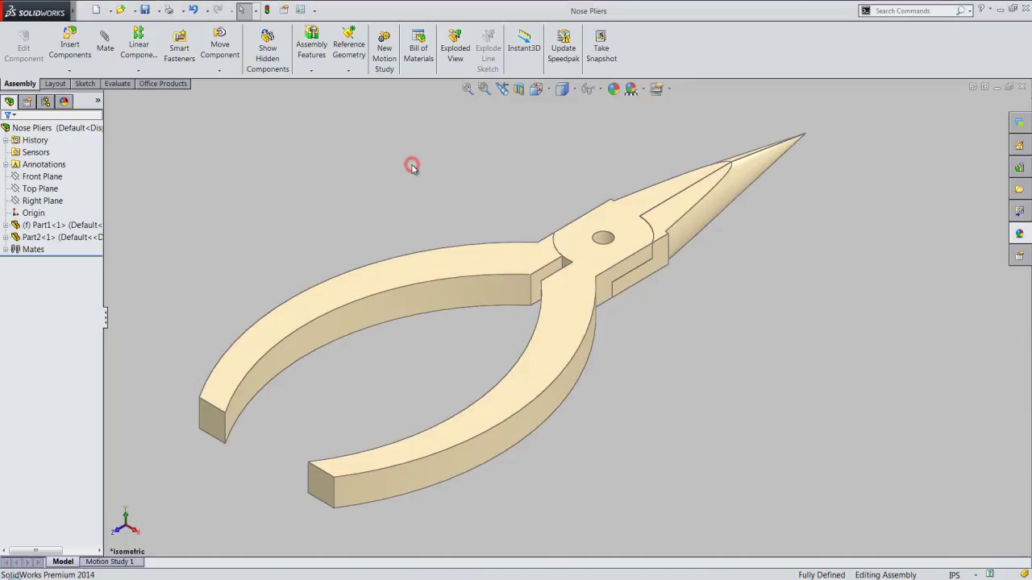
Step: Edit Part1 in place with Force Transparency on Part2, then select Part1's flat jaw face
{"action": "left_click", "coordinate": [93, 225]}
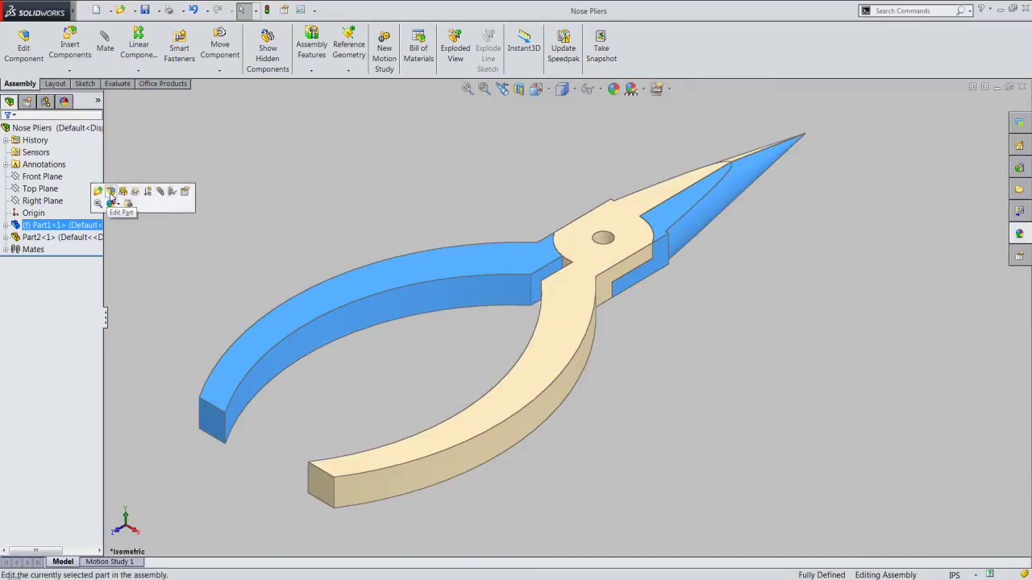
{"action": "left_click", "coordinate": [111, 195]}
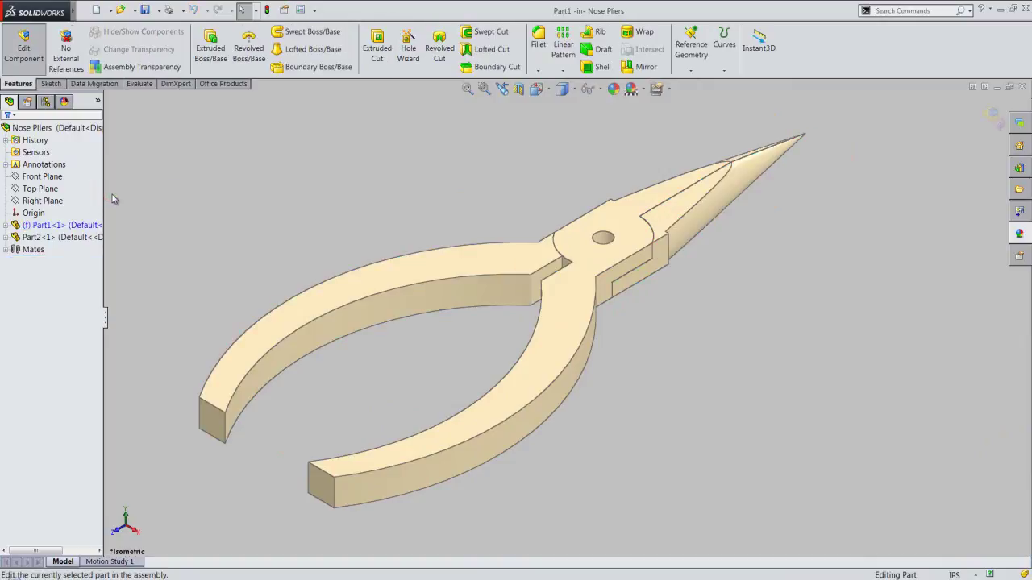
{"action": "left_click", "coordinate": [137, 67]}
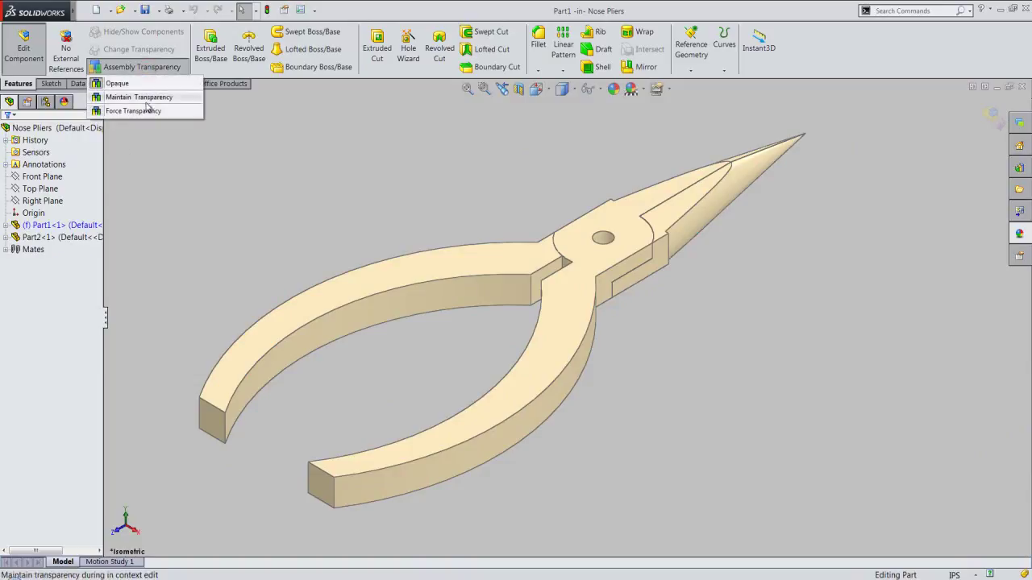
{"action": "left_click", "coordinate": [145, 112]}
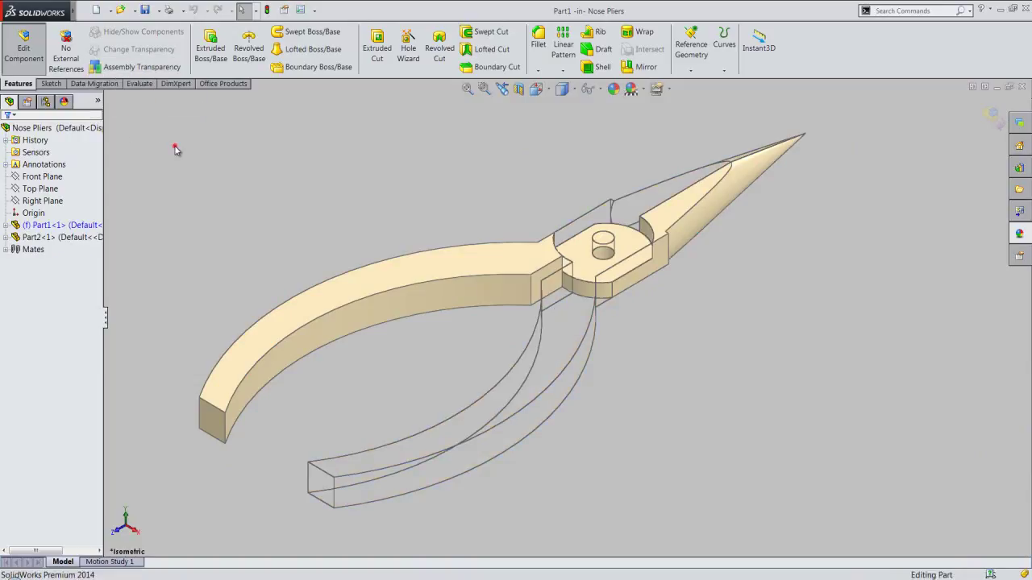
{"action": "scroll", "coordinate": [669, 180], "scroll_direction": "down", "scroll_amount": 2}
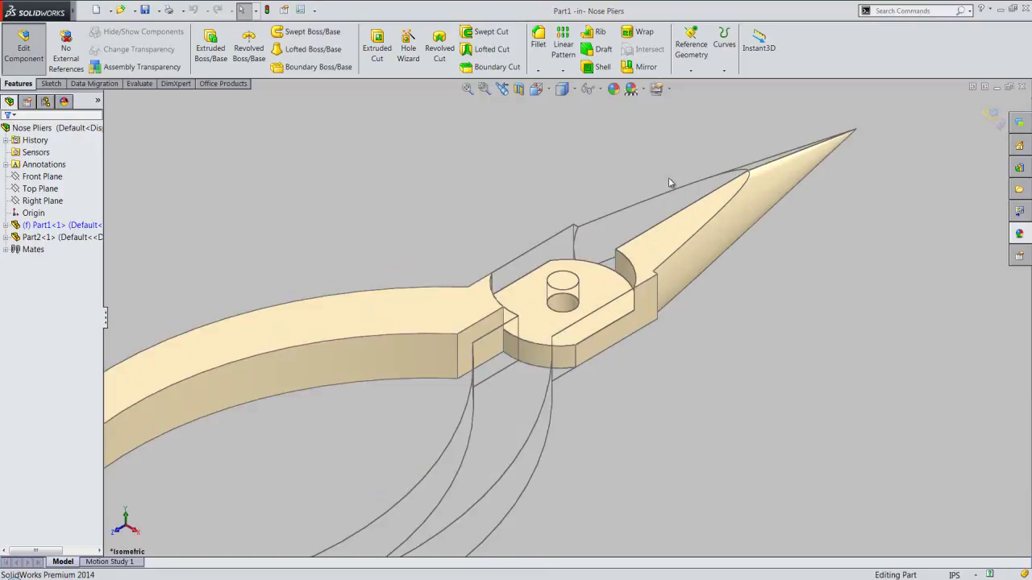
{"action": "scroll", "coordinate": [669, 181], "scroll_direction": "down", "scroll_amount": 2}
{"action": "scroll", "coordinate": [670, 183], "scroll_direction": "down", "scroll_amount": 2}
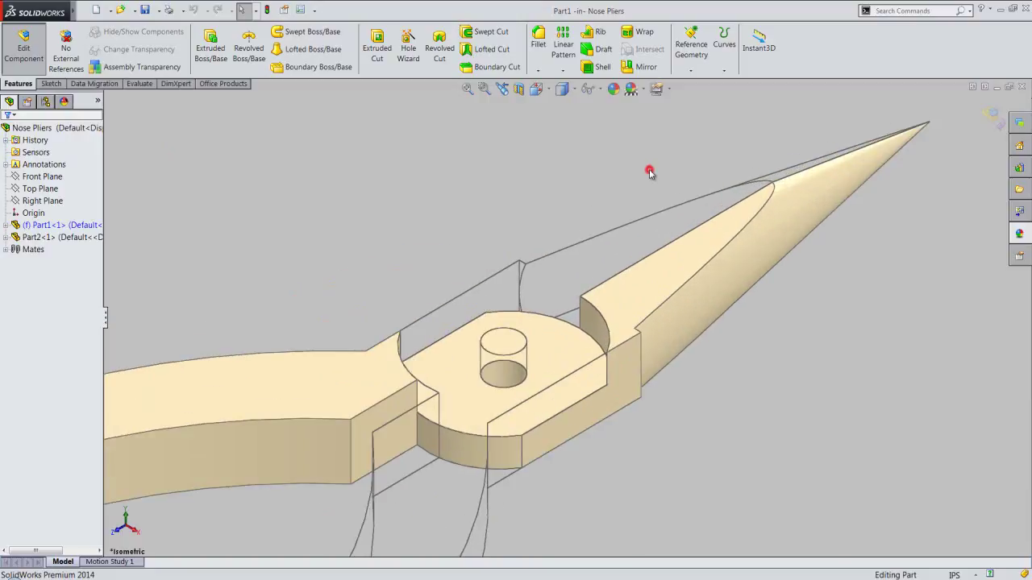
{"action": "left_click", "coordinate": [650, 273]}
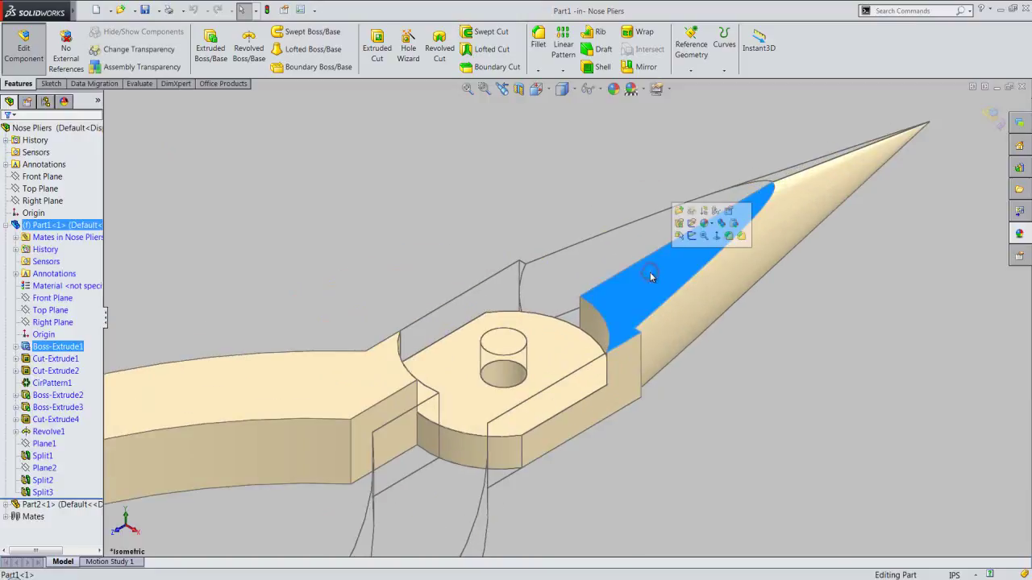
Step: Start a sketch on the jaw face and convert the pivot hub's top face outline
{"action": "left_click", "coordinate": [694, 234]}
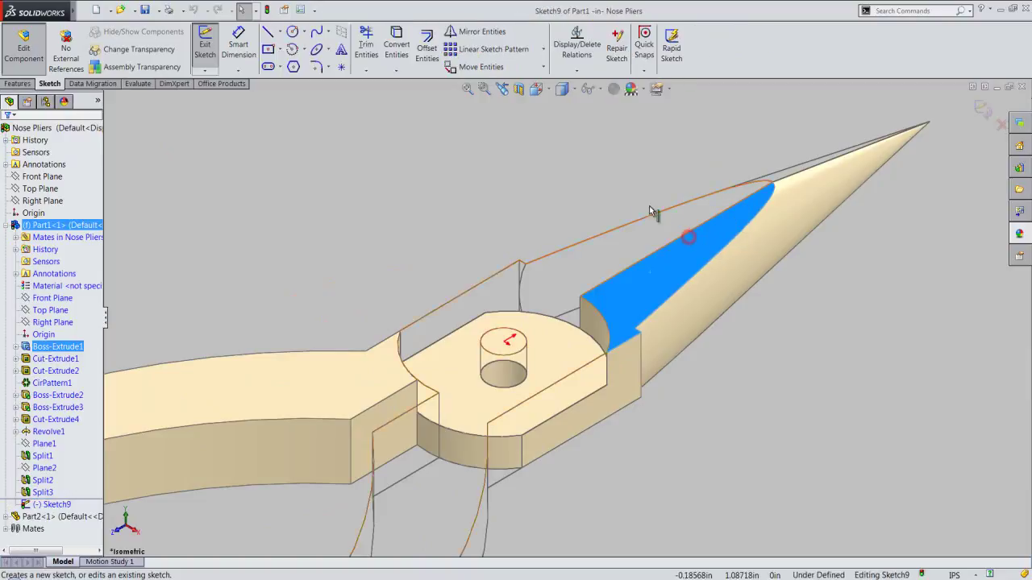
{"action": "left_click", "coordinate": [598, 182]}
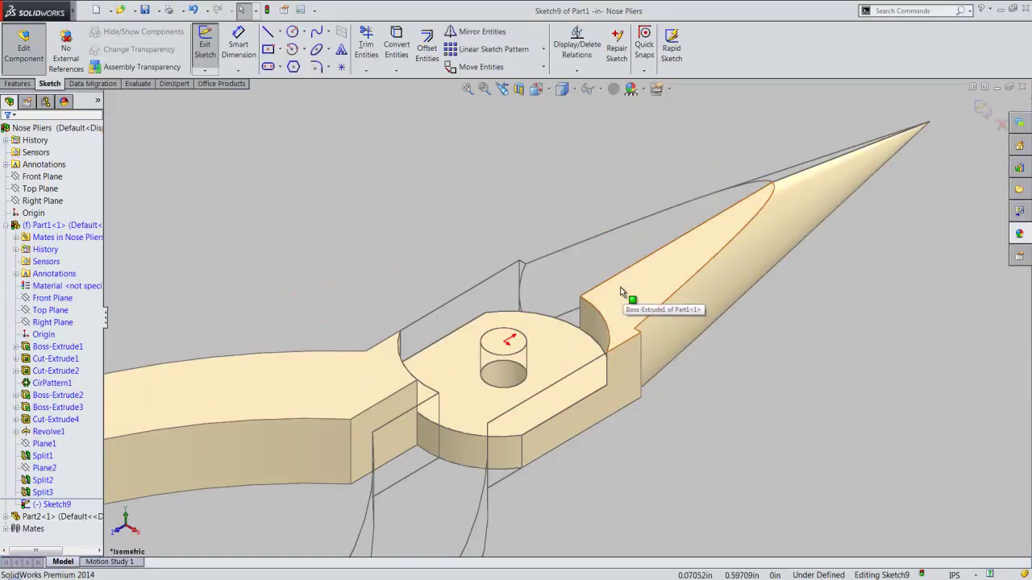
{"action": "left_click", "coordinate": [575, 334]}
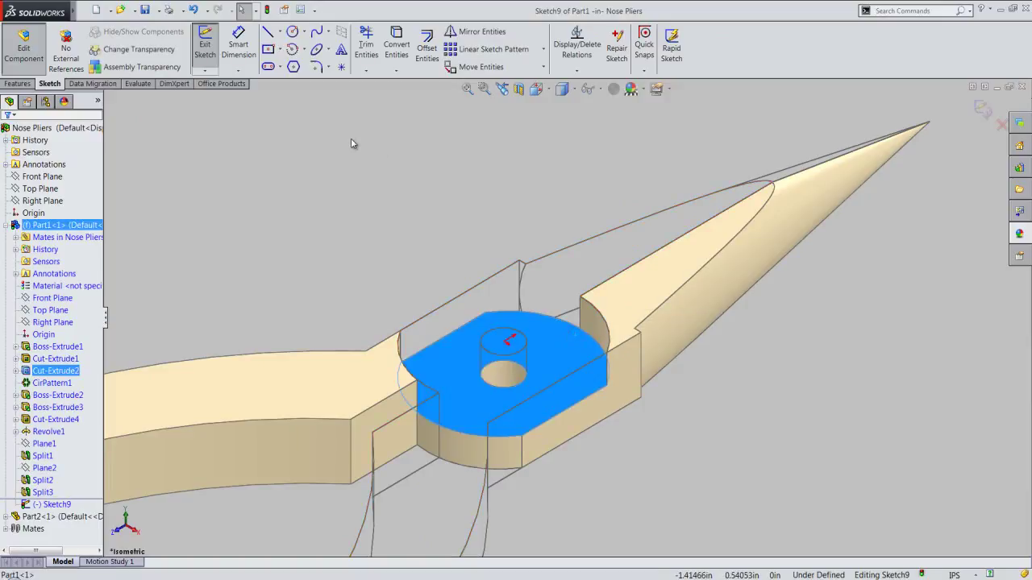
{"action": "left_click", "coordinate": [396, 42]}
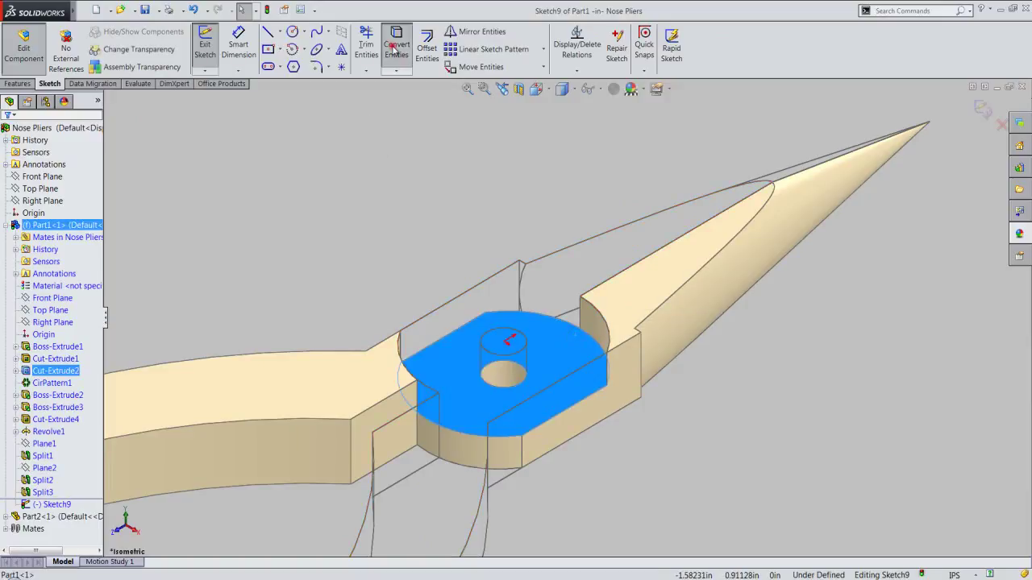
{"action": "left_click", "coordinate": [407, 145]}
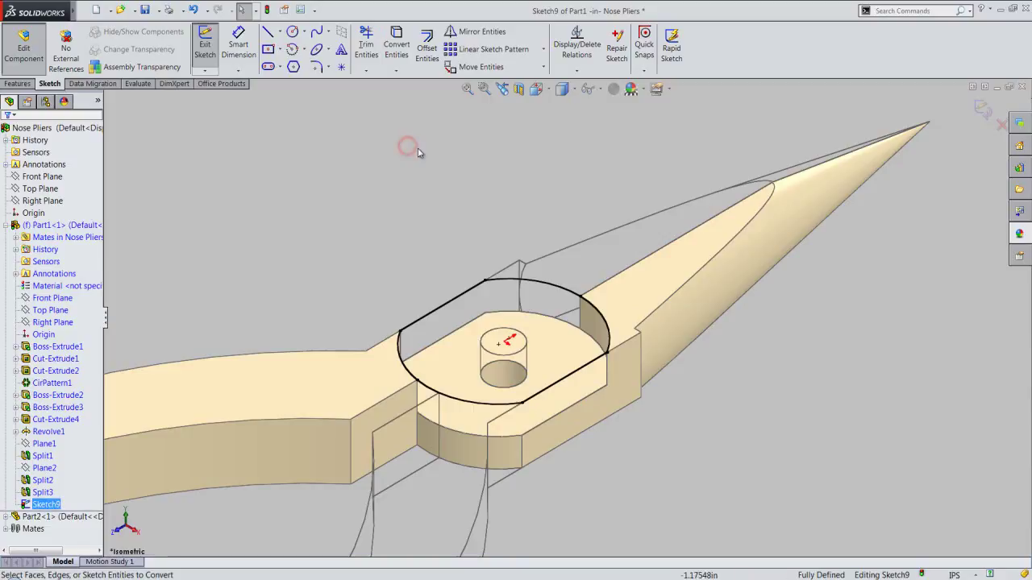
Step: In Top view, convert the jaw's centre edge into the sketch
{"action": "left_click", "coordinate": [535, 91]}
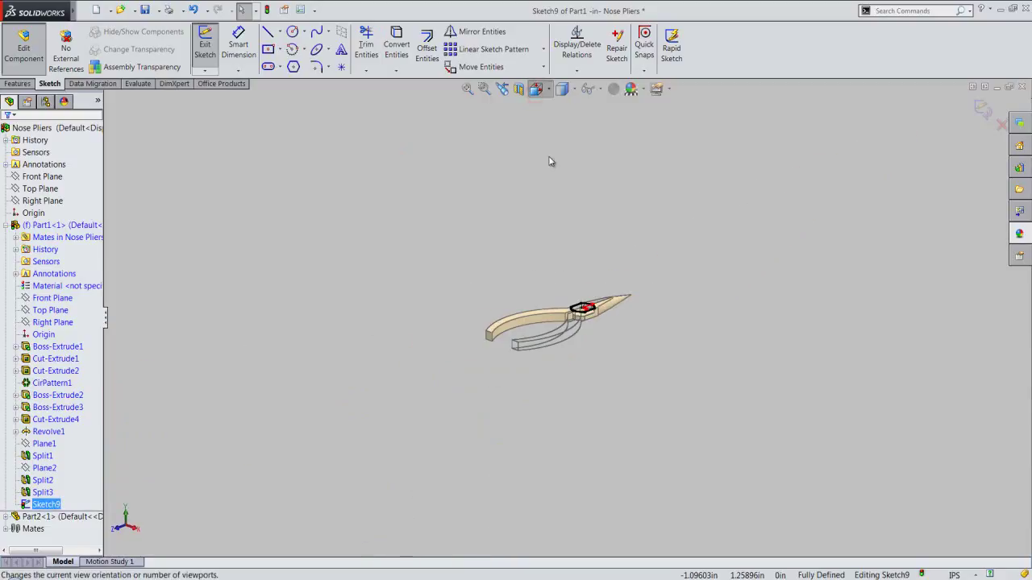
{"action": "left_click", "coordinate": [565, 230]}
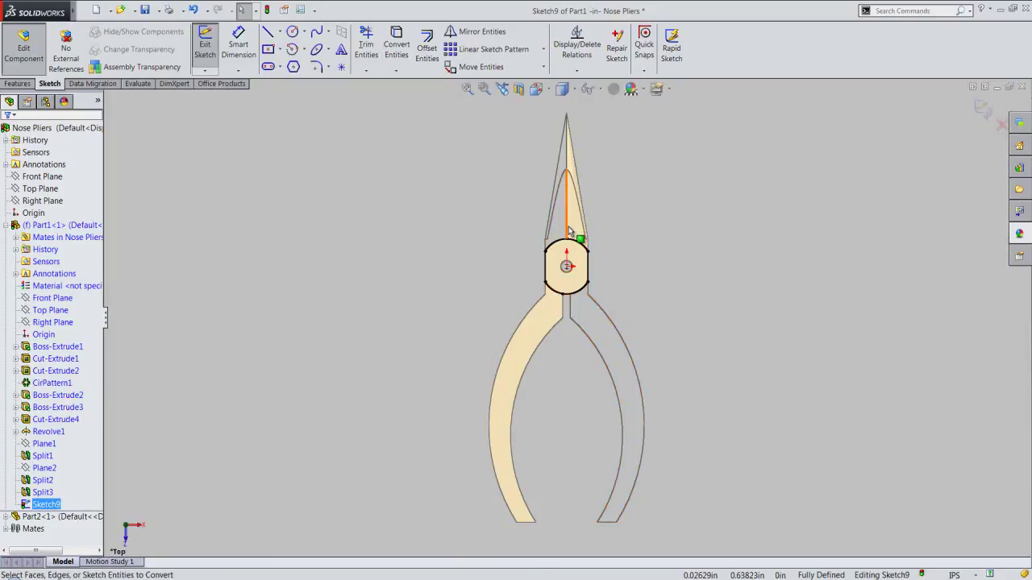
{"action": "scroll", "coordinate": [568, 226], "scroll_direction": "up", "scroll_amount": 1}
{"action": "scroll", "coordinate": [570, 226], "scroll_direction": "up", "scroll_amount": 1}
{"action": "scroll", "coordinate": [570, 226], "scroll_direction": "up", "scroll_amount": 1}
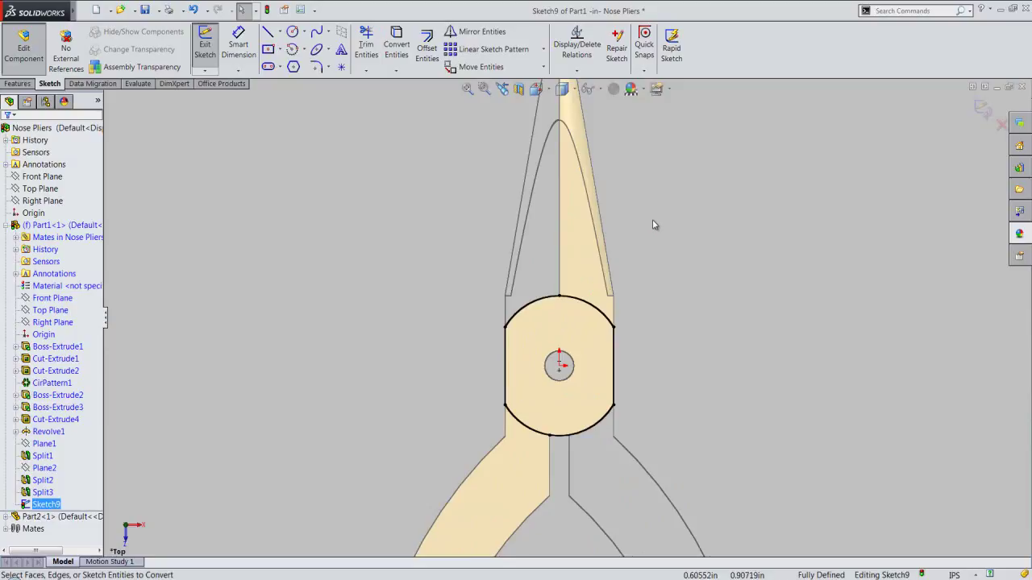
{"action": "left_click", "coordinate": [560, 218]}
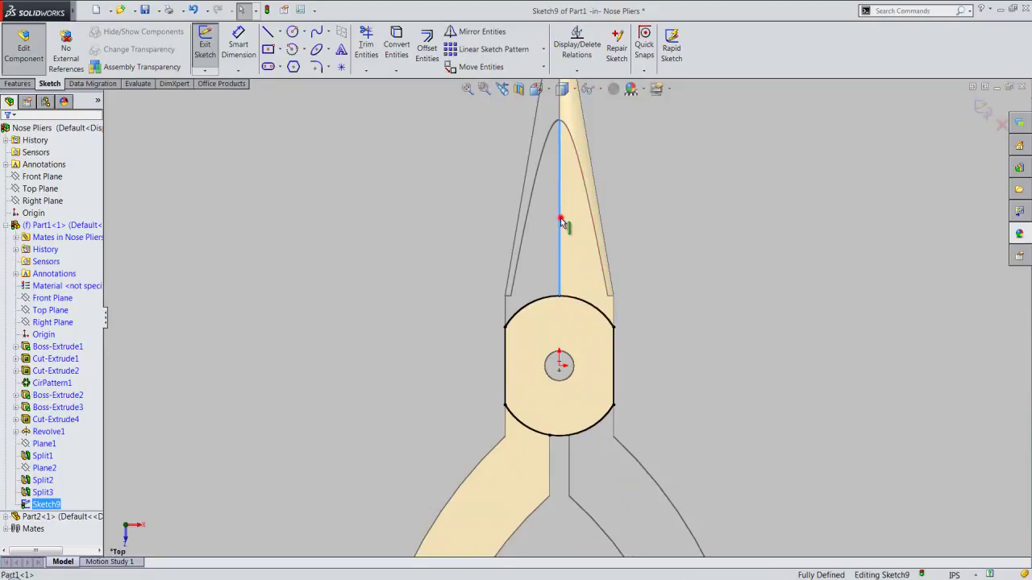
{"action": "left_click", "coordinate": [535, 113]}
{"action": "left_click", "coordinate": [397, 47]}
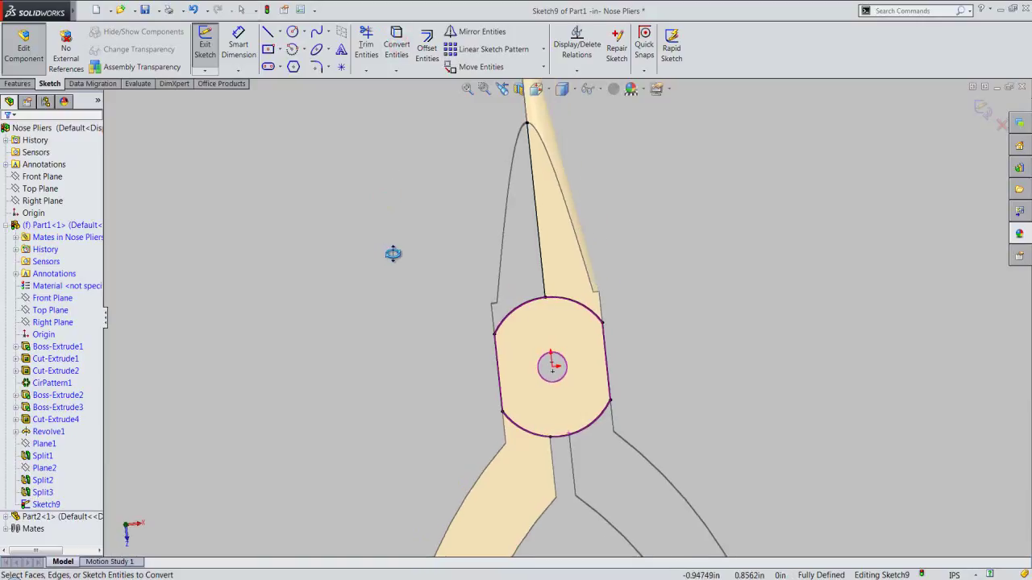
{"action": "left_click", "coordinate": [506, 92]}
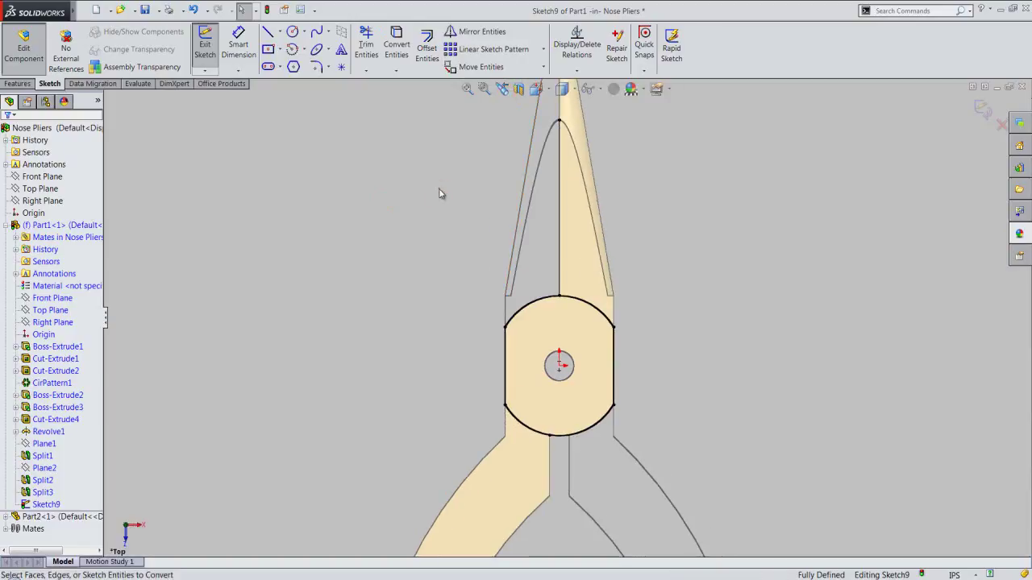
Step: Draw a 0.5 in diameter circle centred on the jaw centre line
{"action": "right_click", "coordinate": [439, 194]}
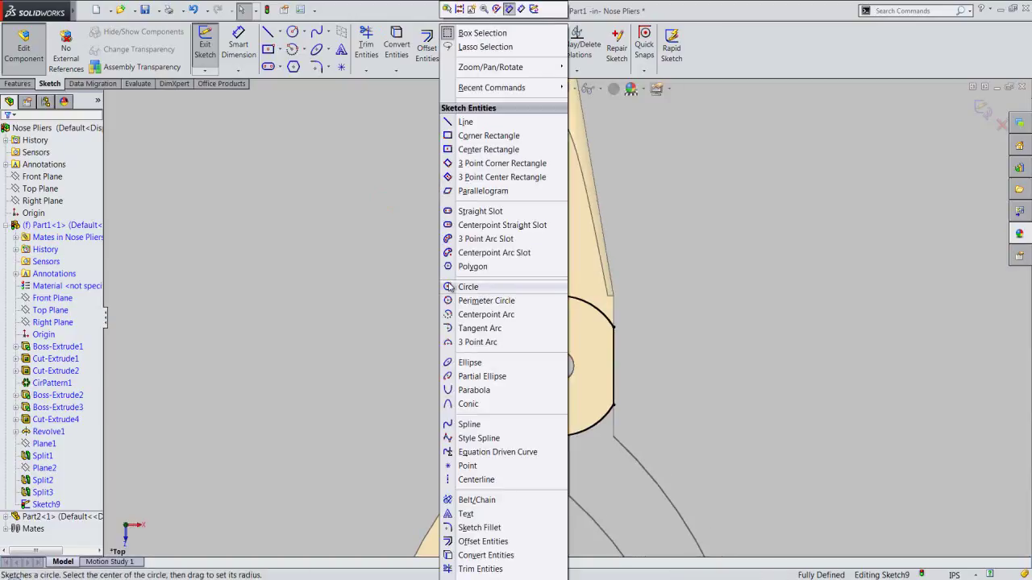
{"action": "left_click", "coordinate": [452, 287]}
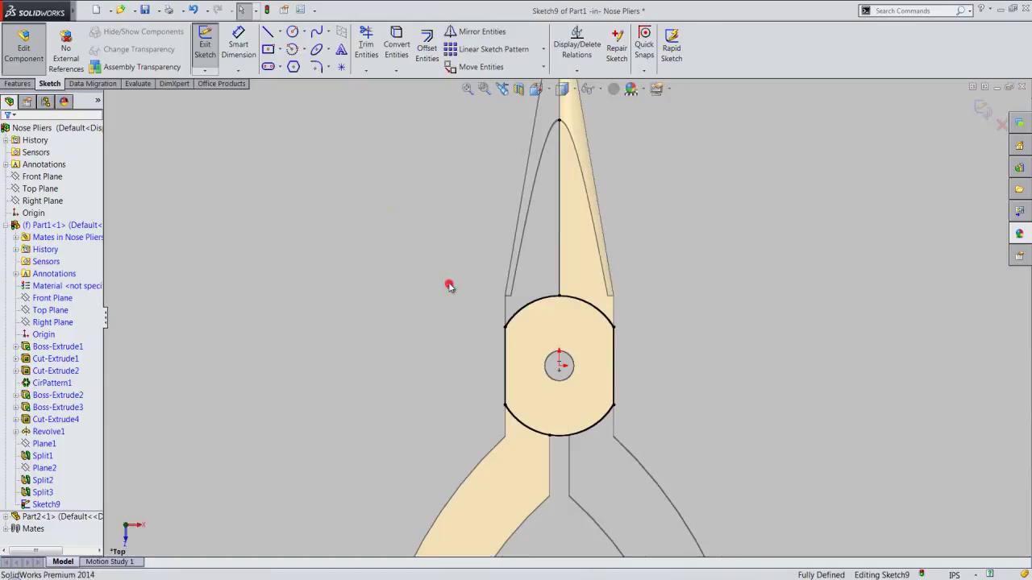
{"action": "left_click", "coordinate": [559, 253]}
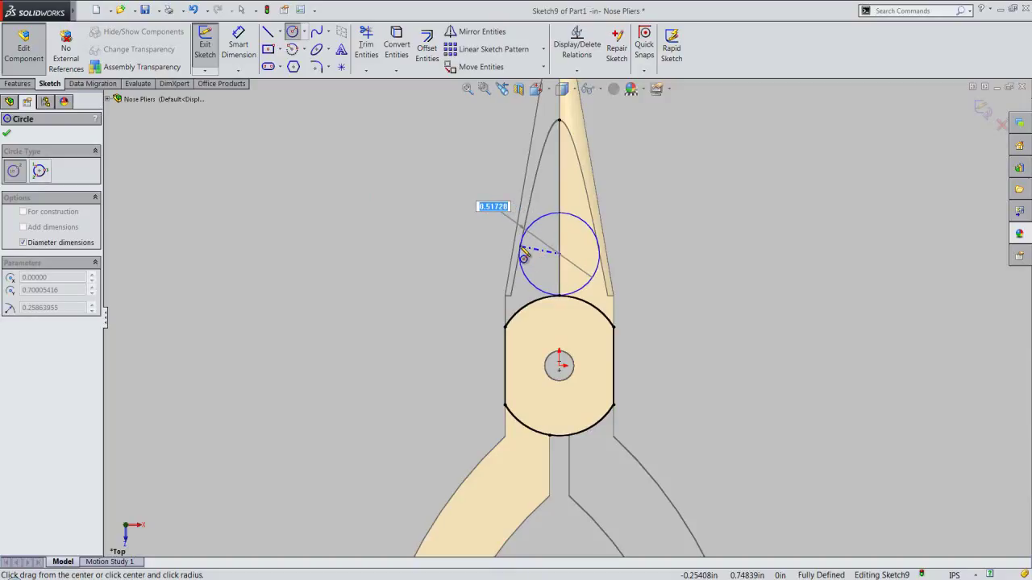
{"action": "type", "text": ".5"}
{"action": "key", "text": "Return"}
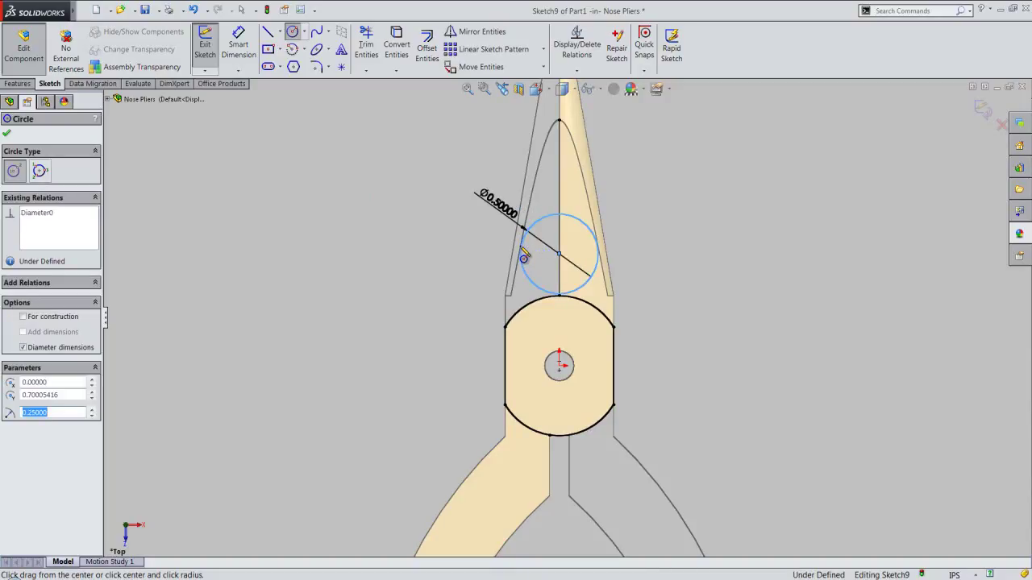
Step: Make the 0.5 circle tangent to the hub's top arc
{"action": "right_click", "coordinate": [464, 242]}
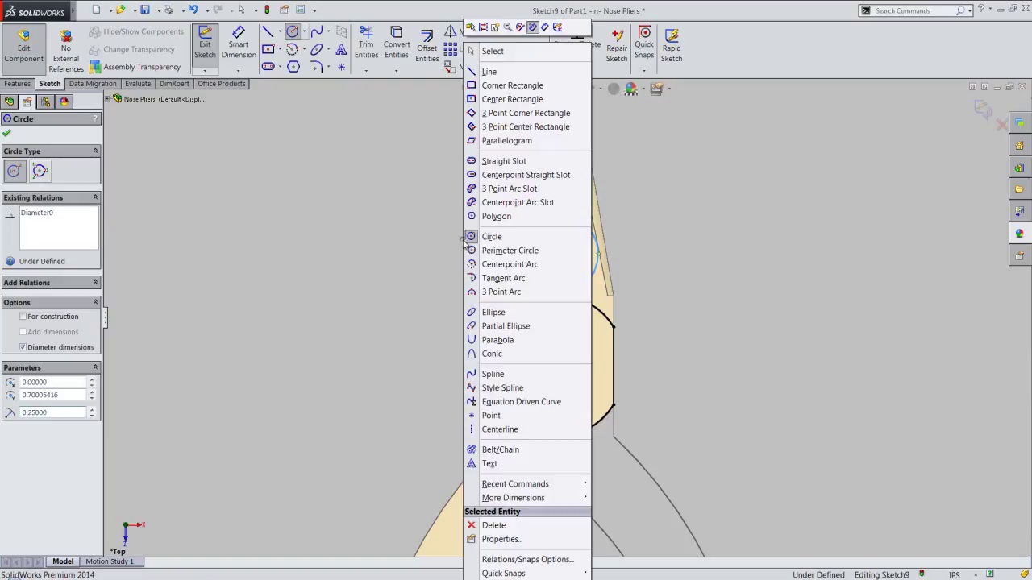
{"action": "left_click", "coordinate": [495, 53]}
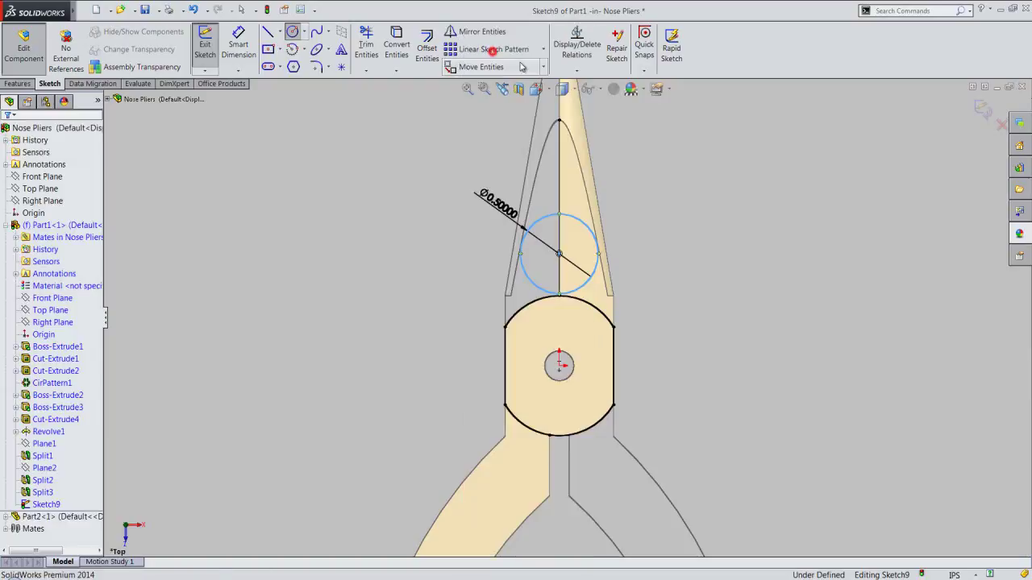
{"action": "left_click", "coordinate": [587, 284]}
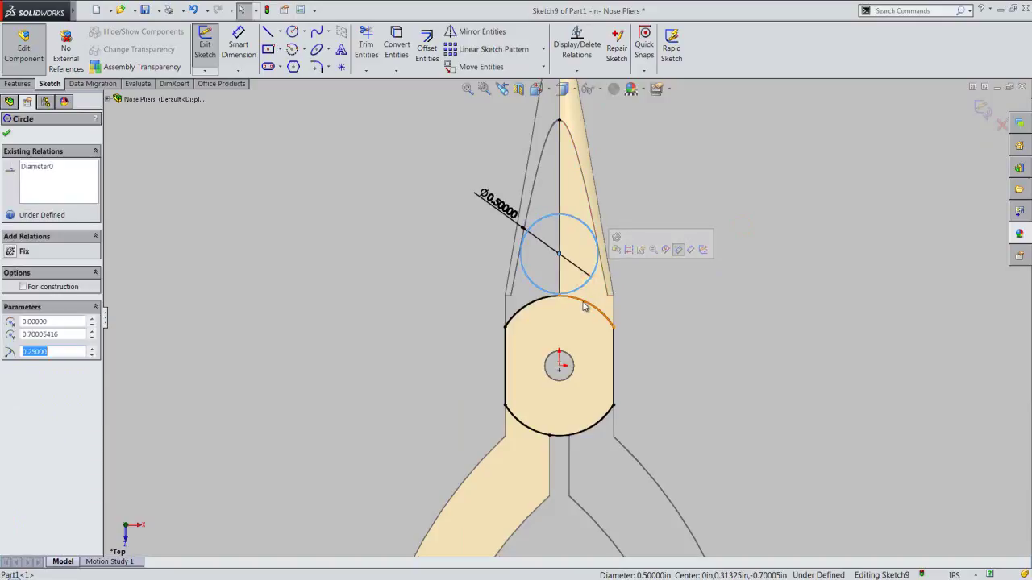
{"action": "left_click", "coordinate": [583, 304], "text": "ctrl"}
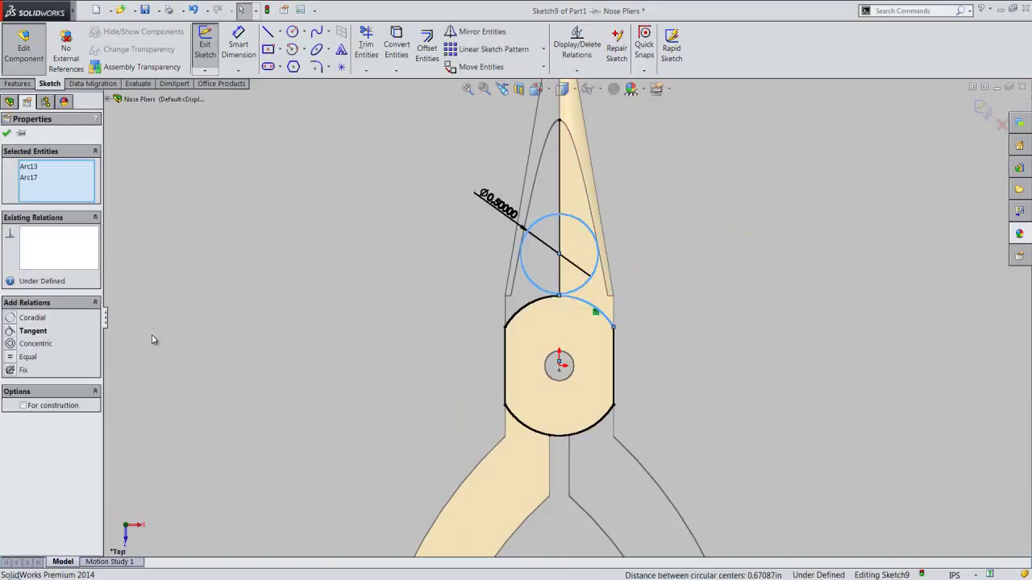
{"action": "left_click", "coordinate": [10, 332]}
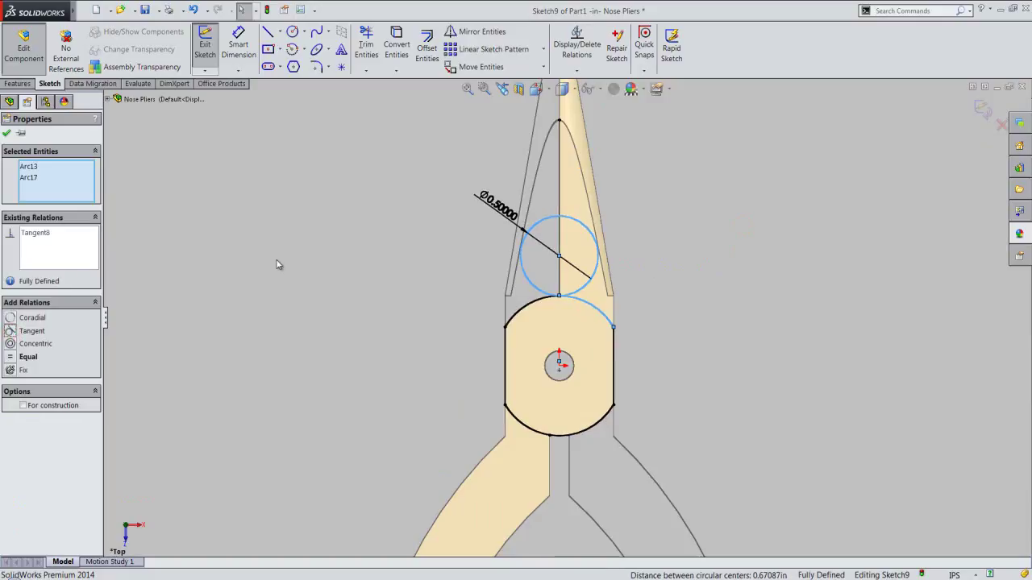
Step: Convert hub outline arcs Arc13–Arc16 to construction geometry, keeping the 0.5 circle as real geometry
{"action": "left_click", "coordinate": [8, 133]}
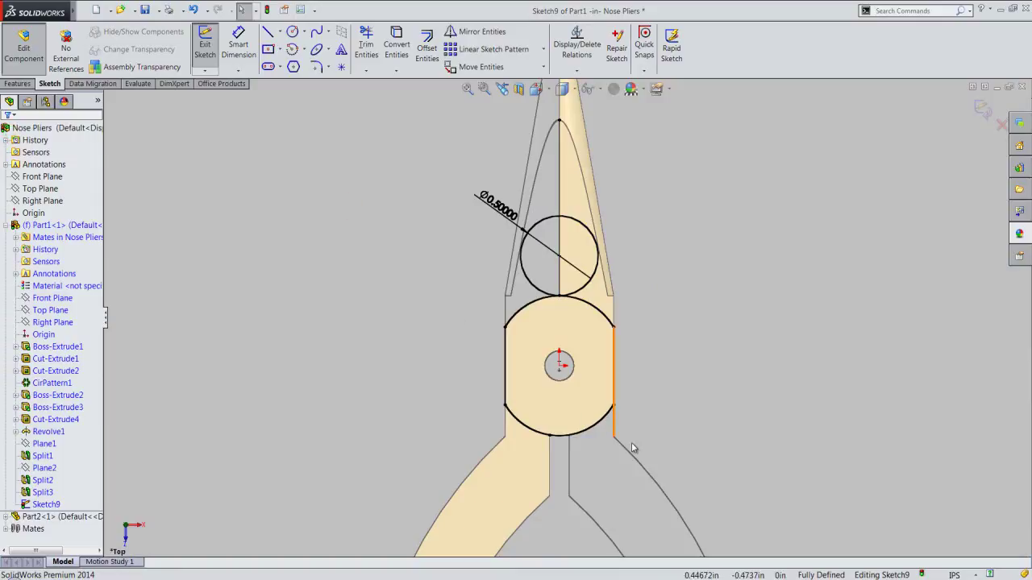
{"action": "left_click_drag", "start_coordinate": [680, 475], "coordinate": [478, 148]}
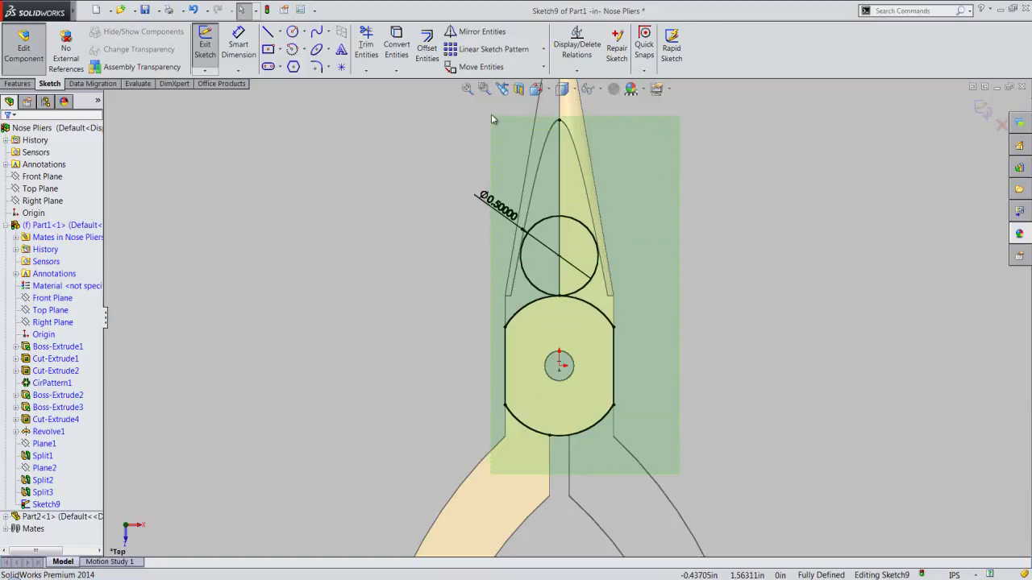
{"action": "left_click_drag", "start_coordinate": [478, 146], "coordinate": [491, 113]}
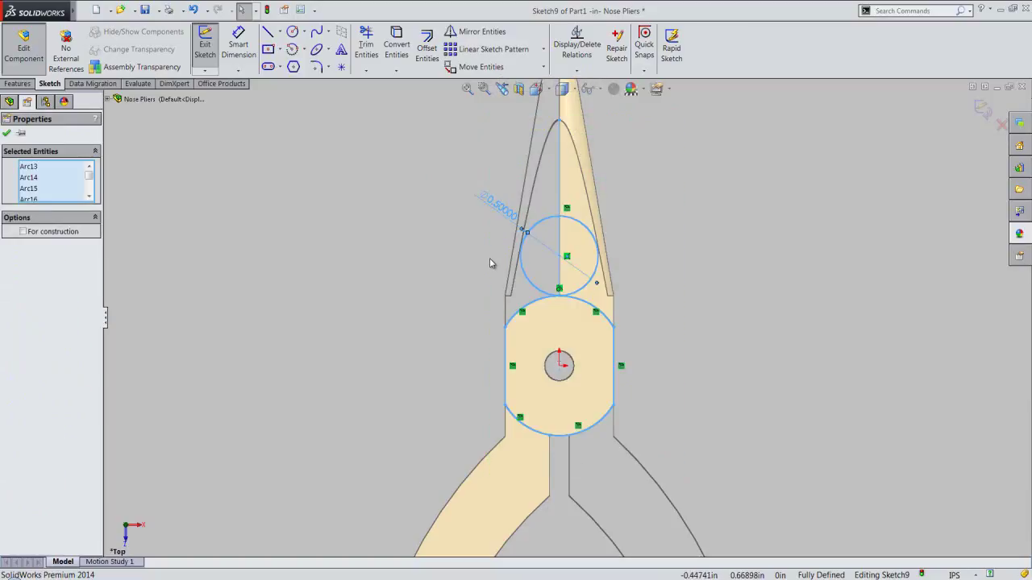
{"action": "left_click", "coordinate": [528, 278], "text": "ctrl"}
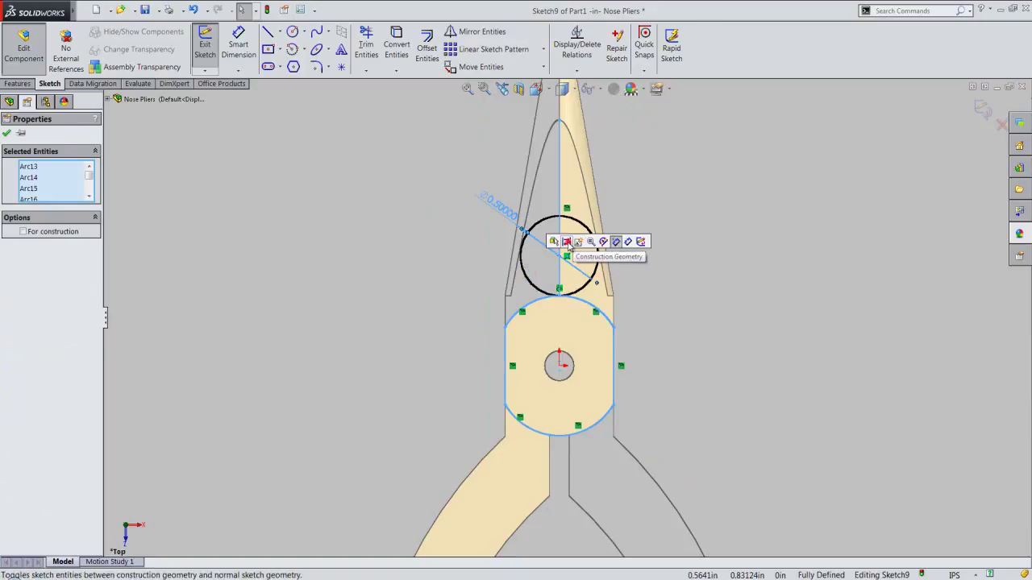
{"action": "left_click", "coordinate": [567, 242]}
{"action": "left_click", "coordinate": [649, 213]}
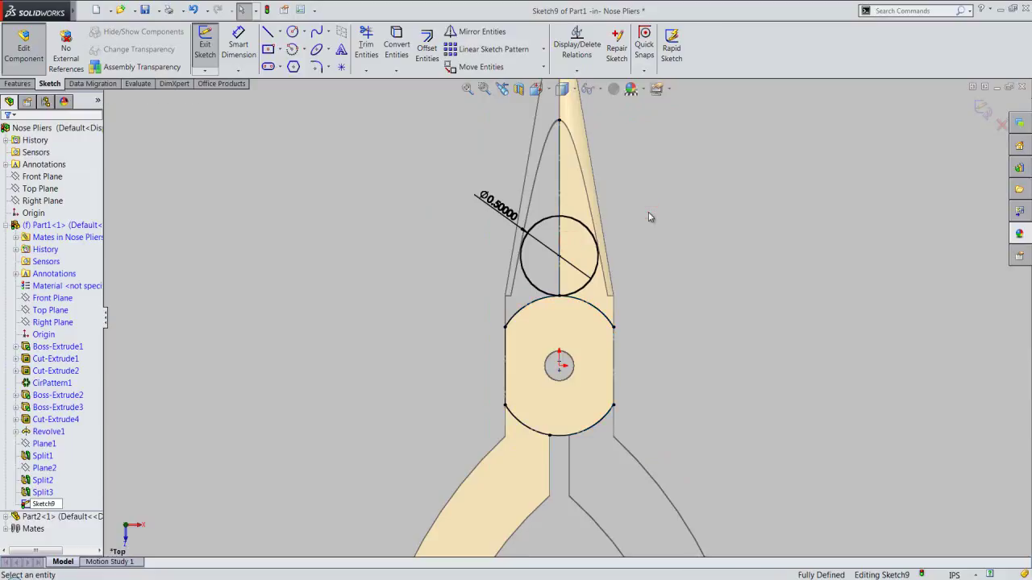
{"action": "right_click", "coordinate": [882, 153]}
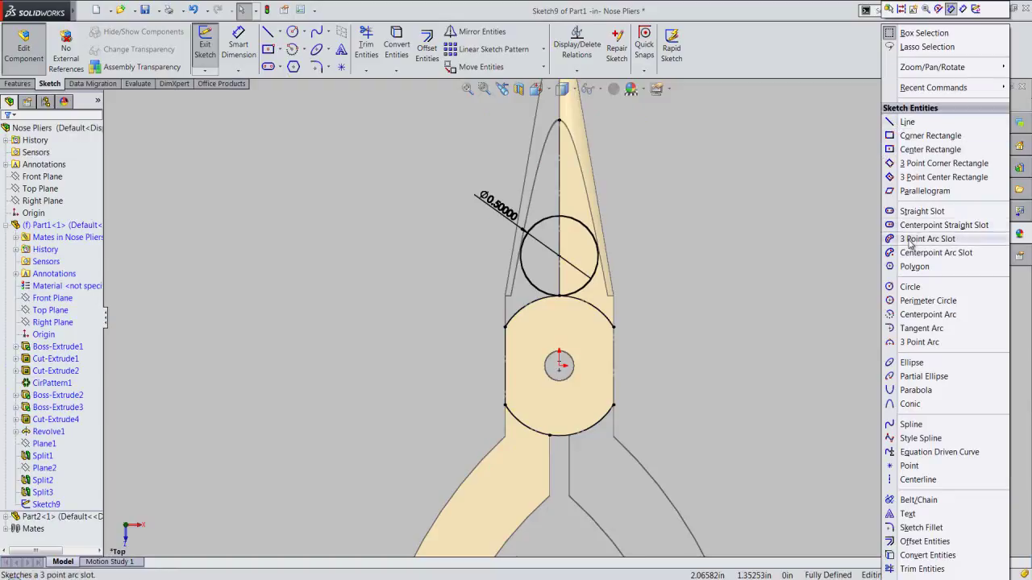
Step: Draw a vertical line from the tangent point up through the 0.5 circle, then exit Sketch9
{"action": "left_click", "coordinate": [901, 122]}
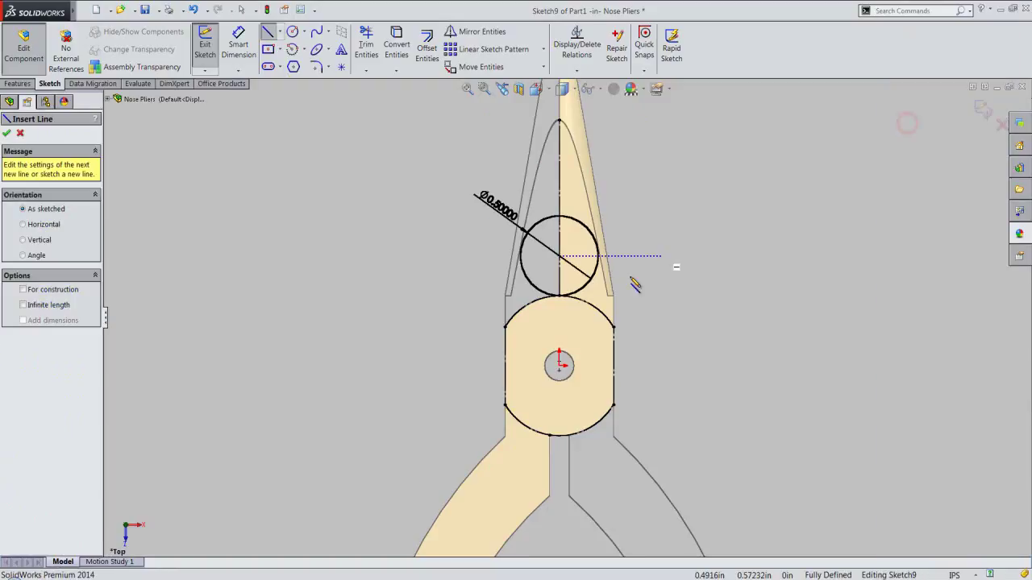
{"action": "left_click", "coordinate": [560, 297]}
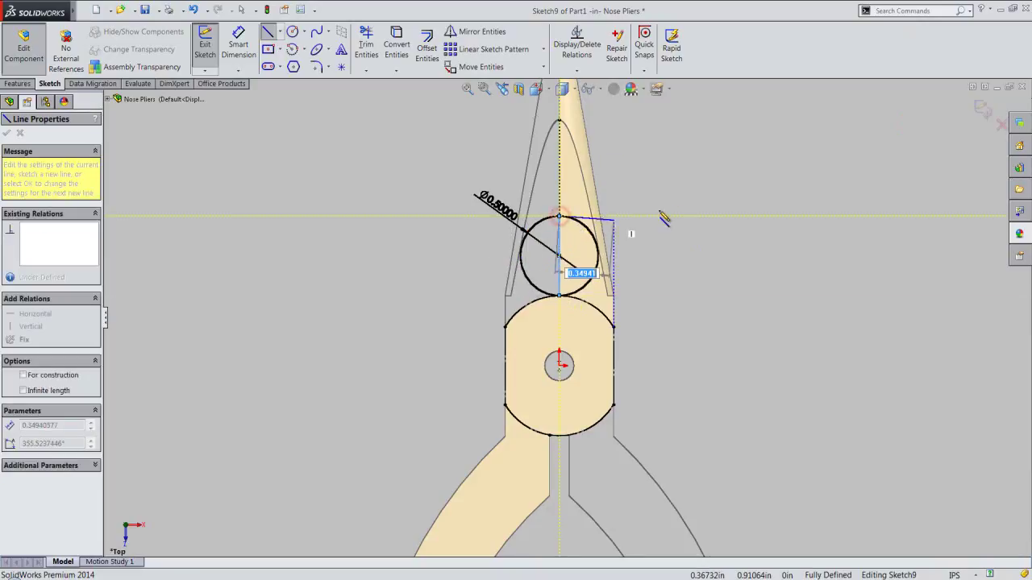
{"action": "key", "text": "Escape"}
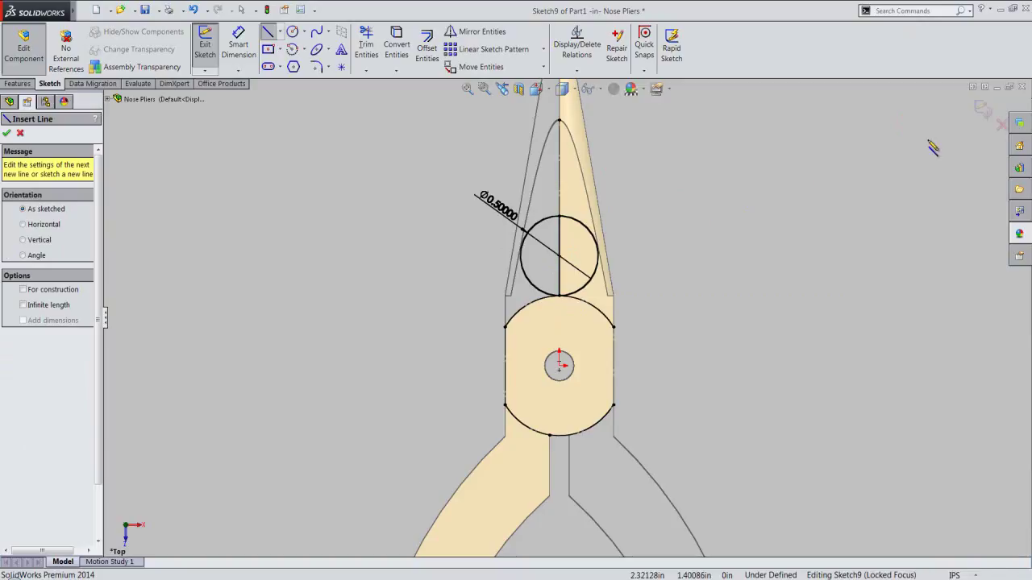
{"action": "left_click", "coordinate": [983, 108]}
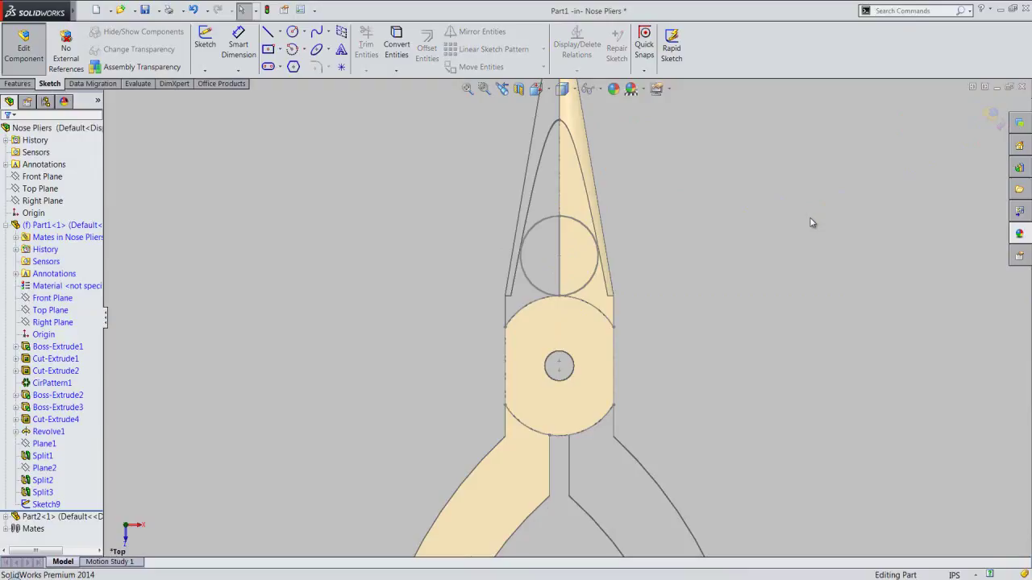
Step: Revolve-cut the right half of Sketch9's circle 360° about Line13, with Thin Feature off
{"action": "left_click", "coordinate": [559, 230]}
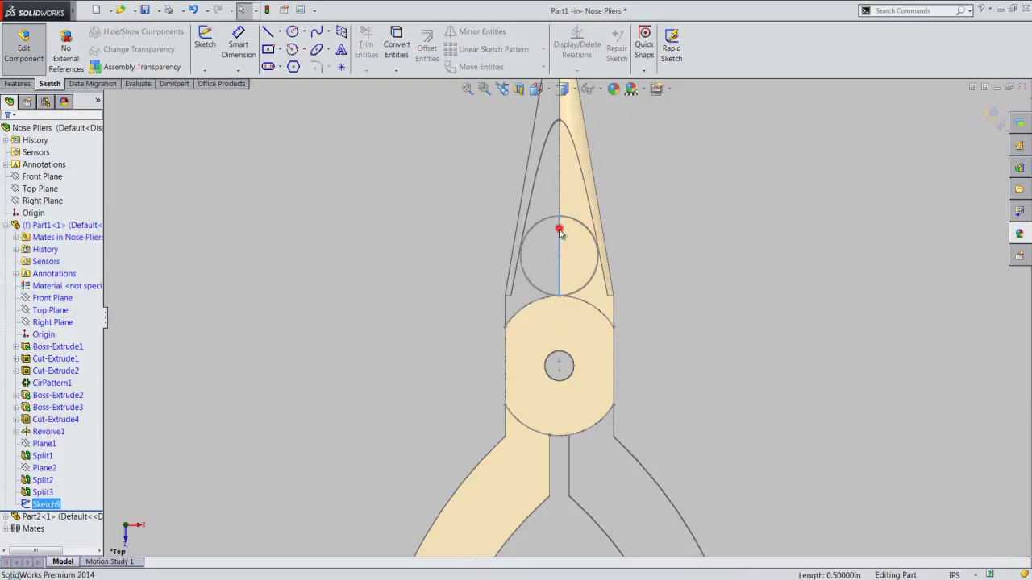
{"action": "left_click", "coordinate": [18, 84]}
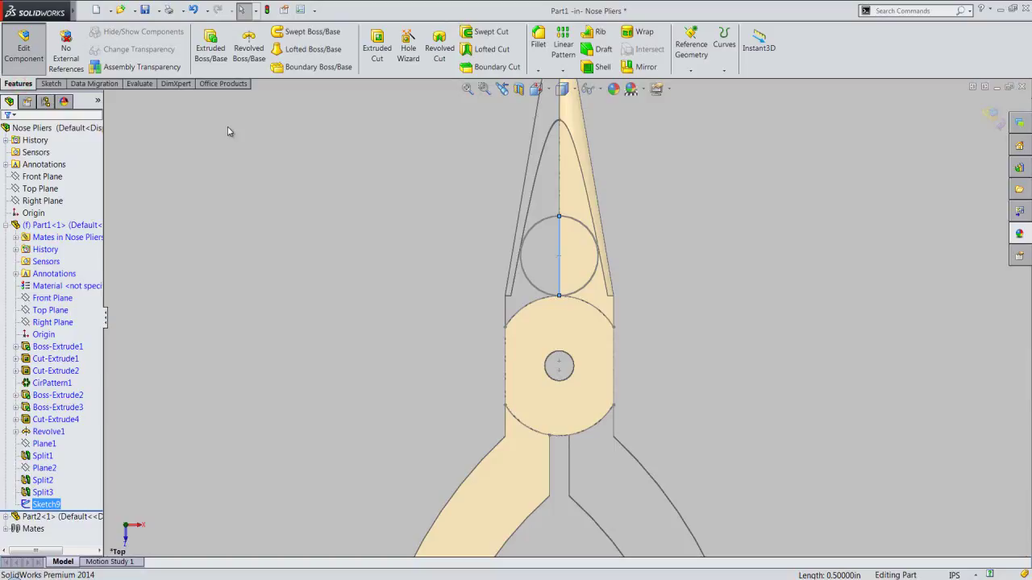
{"action": "left_click", "coordinate": [440, 48]}
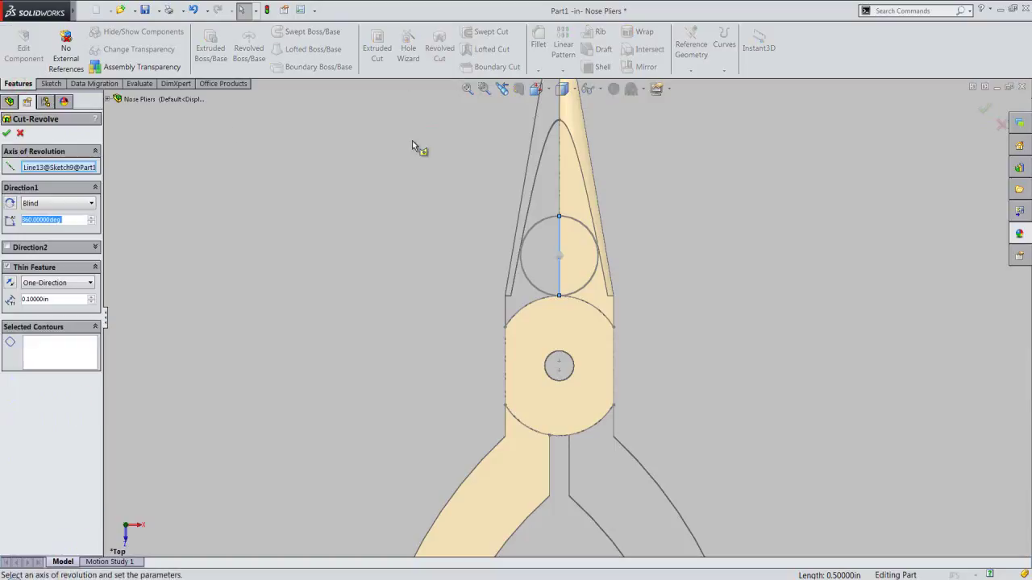
{"action": "left_click", "coordinate": [8, 268]}
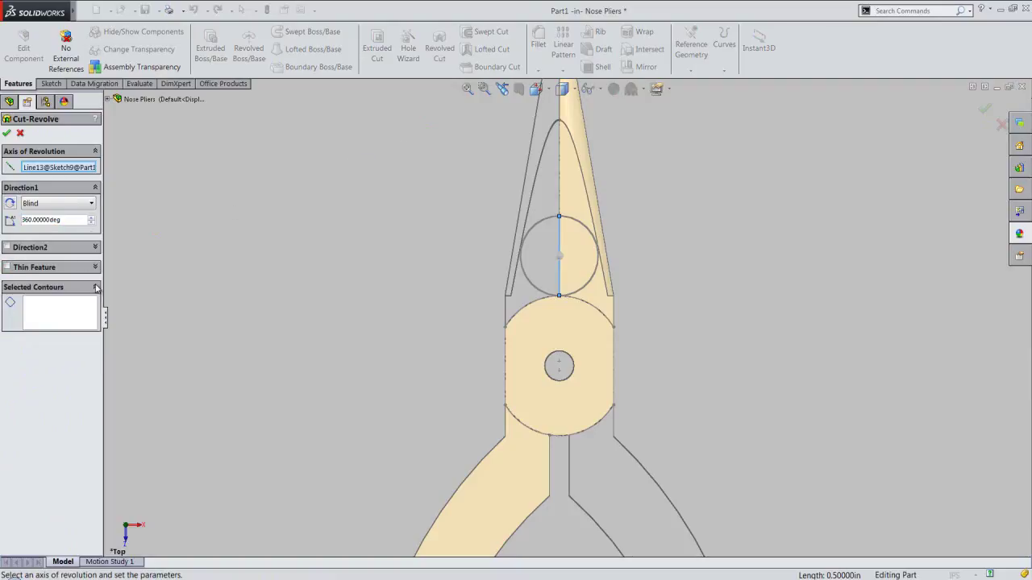
{"action": "left_click", "coordinate": [90, 307]}
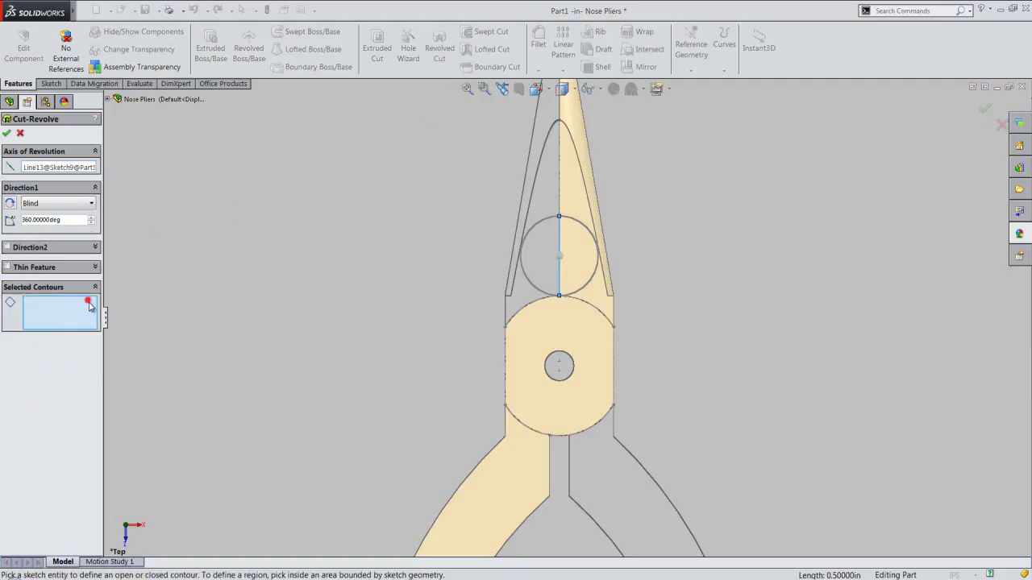
{"action": "left_click", "coordinate": [572, 266]}
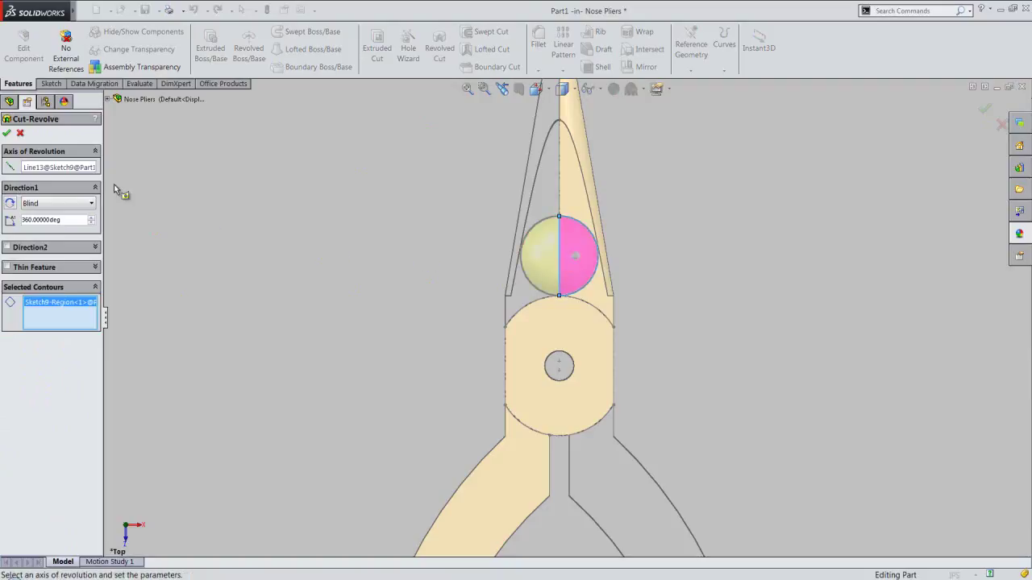
{"action": "left_click", "coordinate": [7, 133]}
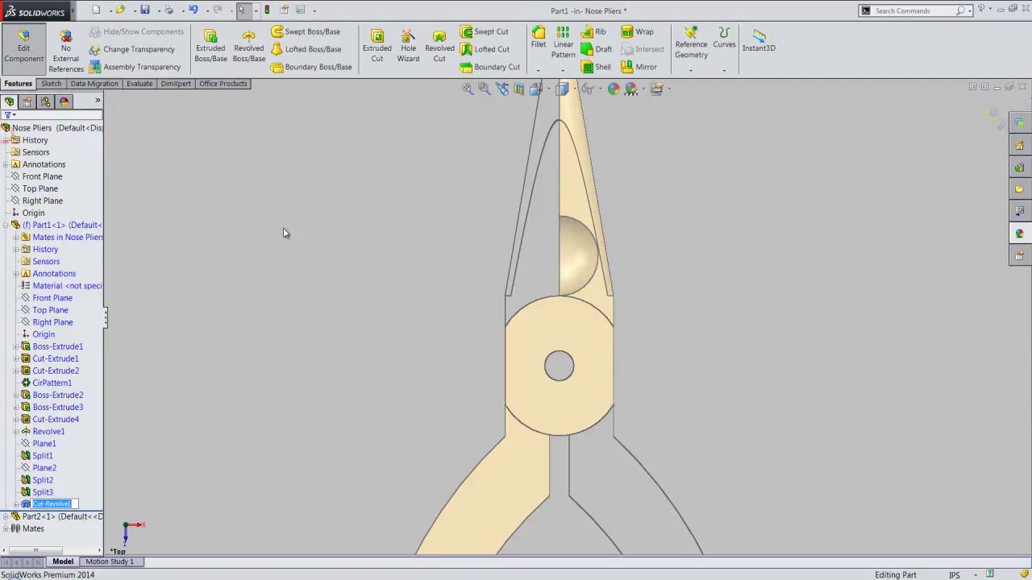
Step: View the new spherical recess in 3D and finish editing Part1
{"action": "left_click", "coordinate": [535, 89]}
{"action": "left_click", "coordinate": [605, 106]}
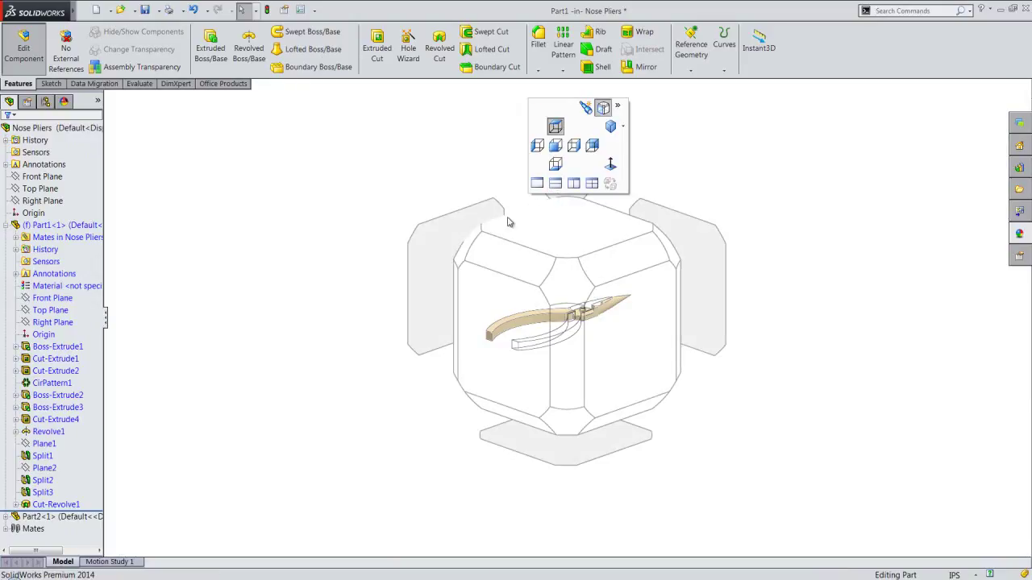
{"action": "left_click", "coordinate": [474, 236]}
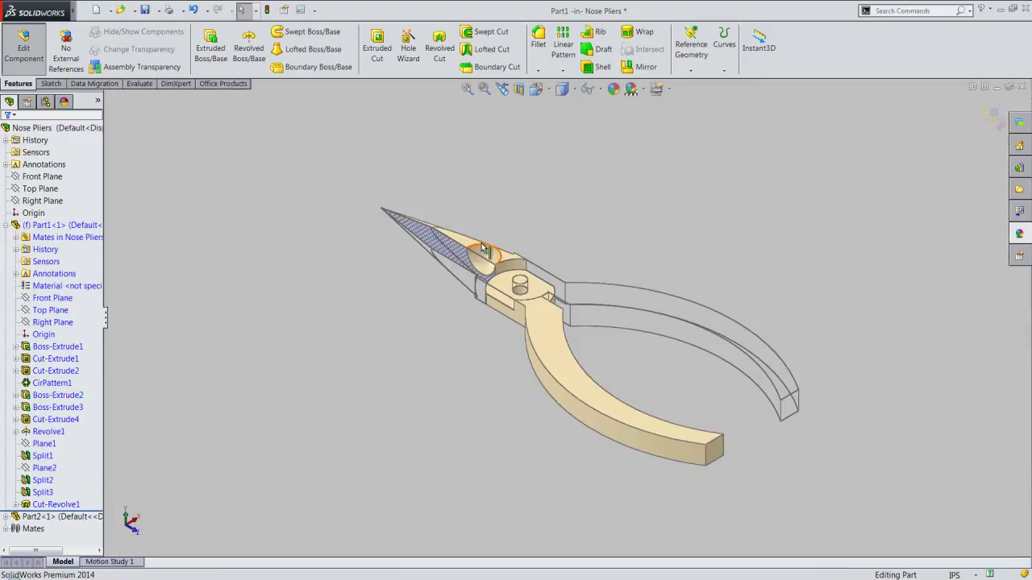
{"action": "scroll", "coordinate": [487, 251], "scroll_direction": "down", "scroll_amount": 2}
{"action": "scroll", "coordinate": [483, 250], "scroll_direction": "down", "scroll_amount": 3}
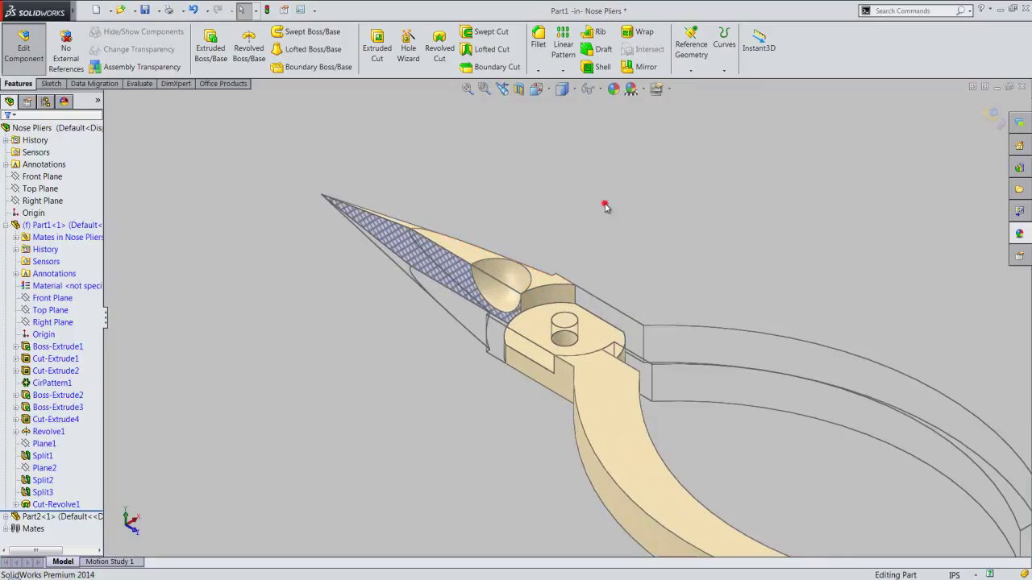
{"action": "left_click", "coordinate": [991, 119]}
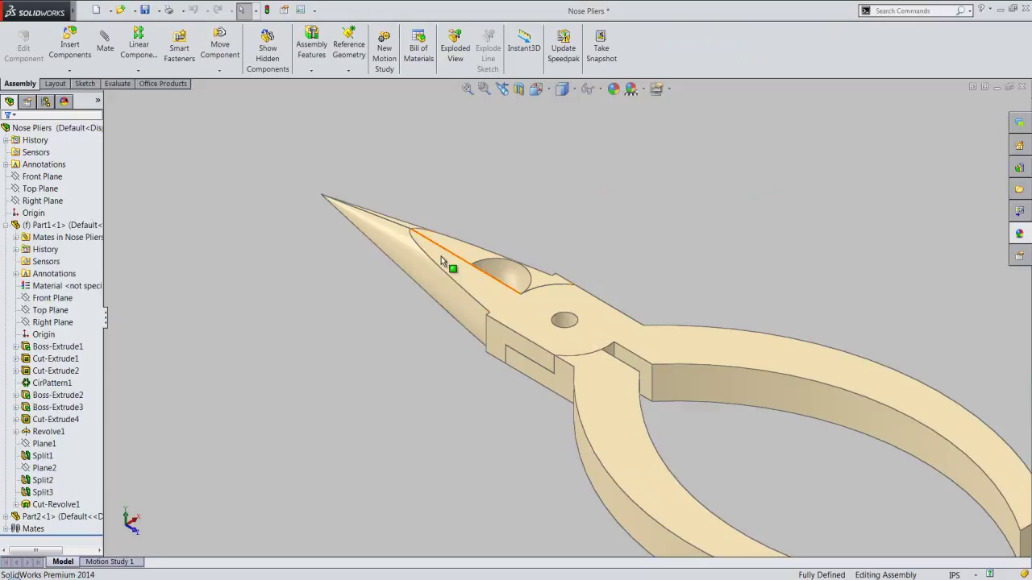
Step: Collapse Part1's features, select Part2<1> and start editing it in place
{"action": "scroll", "coordinate": [564, 320], "scroll_direction": "up", "scroll_amount": 2}
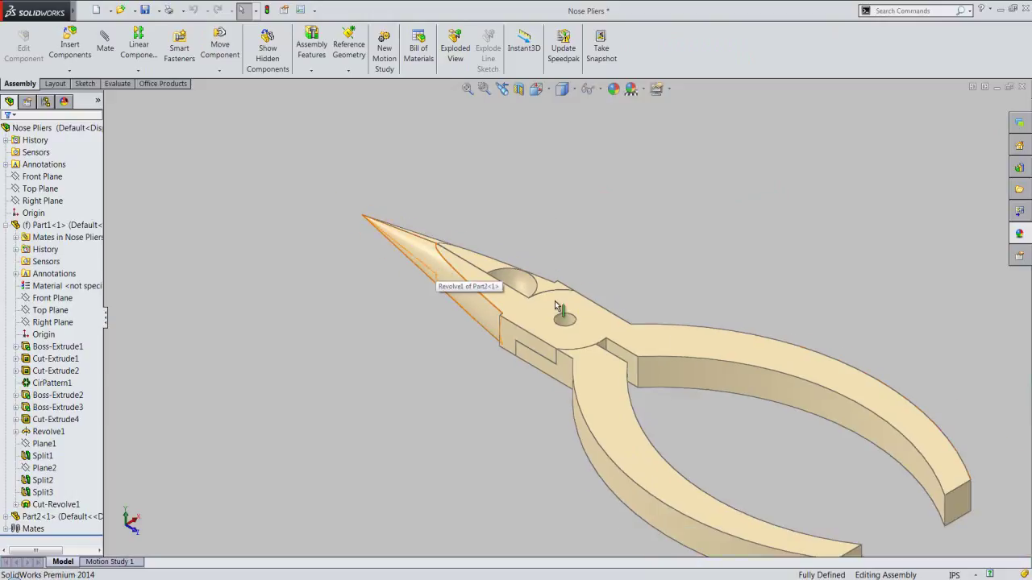
{"action": "left_click", "coordinate": [696, 348]}
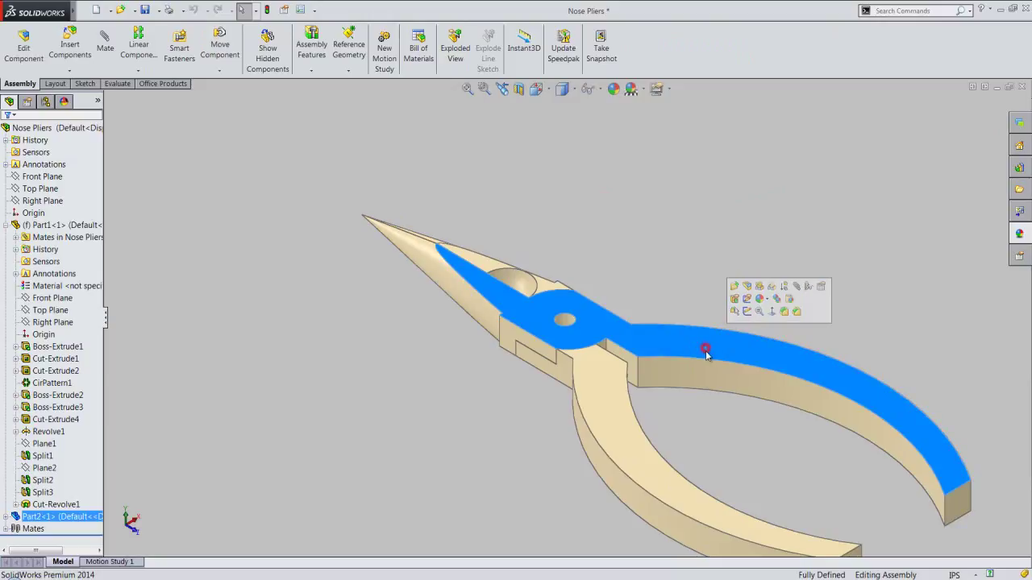
{"action": "left_click", "coordinate": [649, 276]}
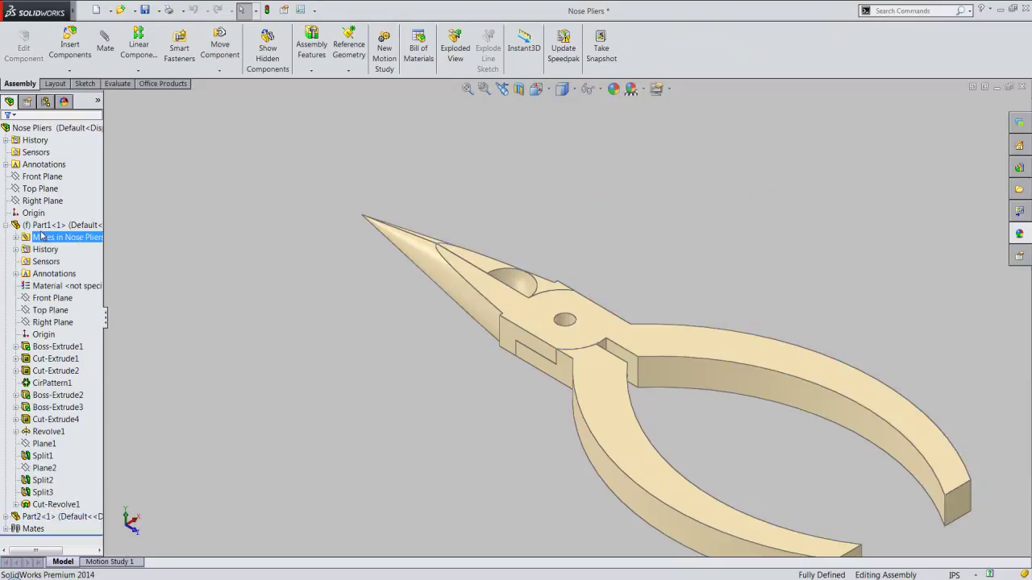
{"action": "left_click", "coordinate": [5, 225]}
{"action": "left_click", "coordinate": [37, 237]}
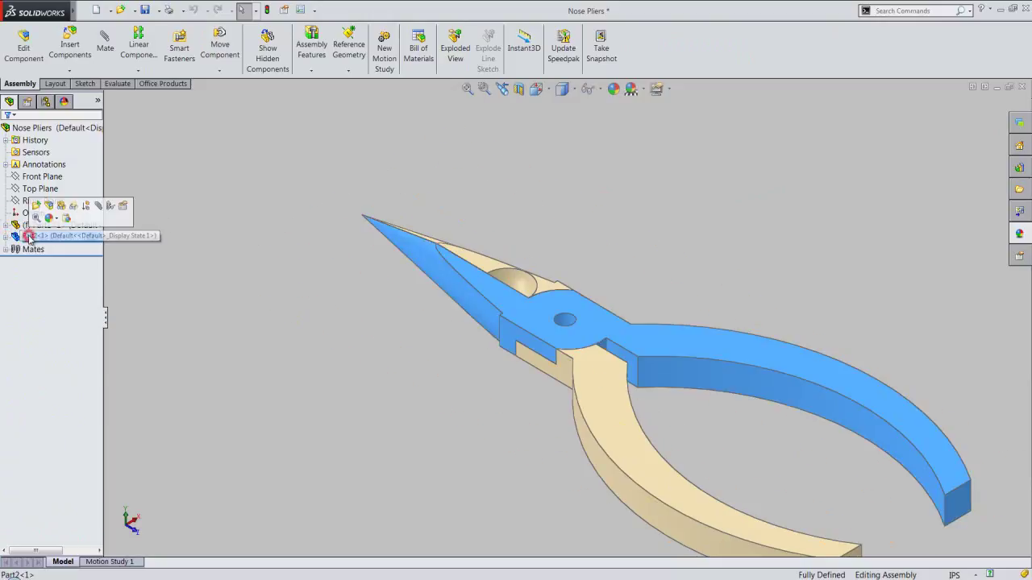
{"action": "left_click", "coordinate": [49, 205]}
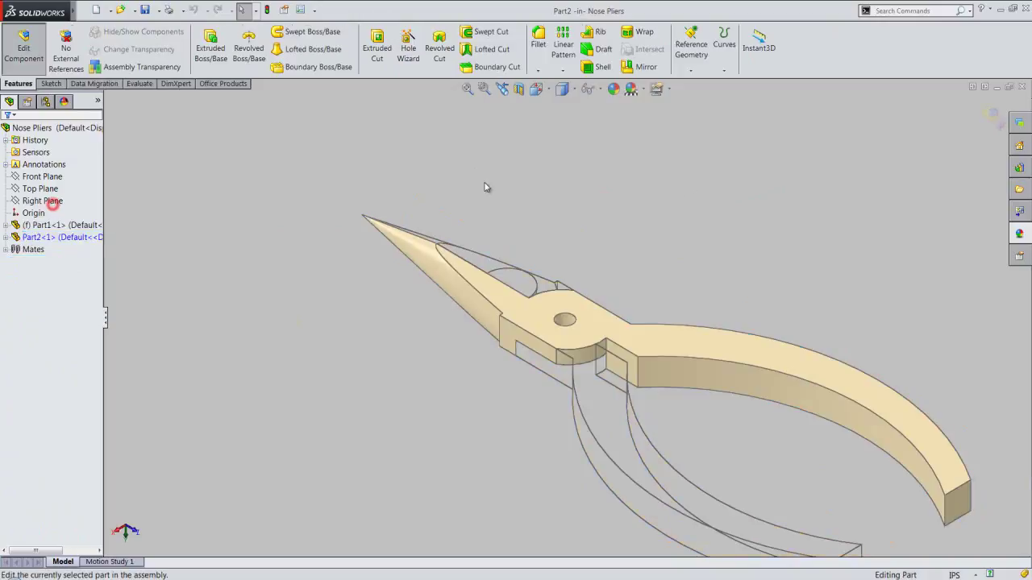
{"action": "left_click", "coordinate": [842, 201]}
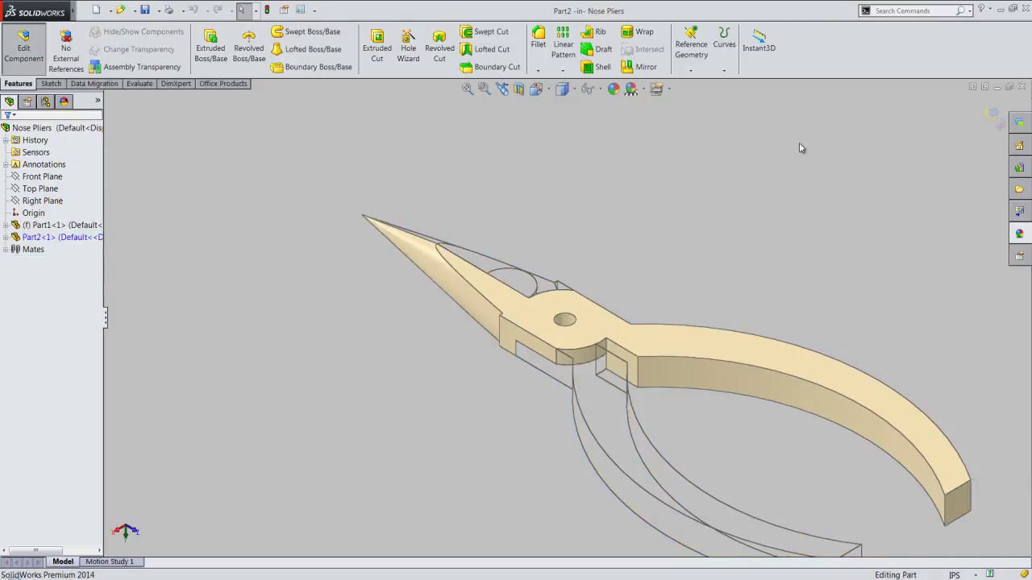
Step: Switch to the isometric view and zoom in toward the jaw tip
{"action": "left_click", "coordinate": [562, 88]}
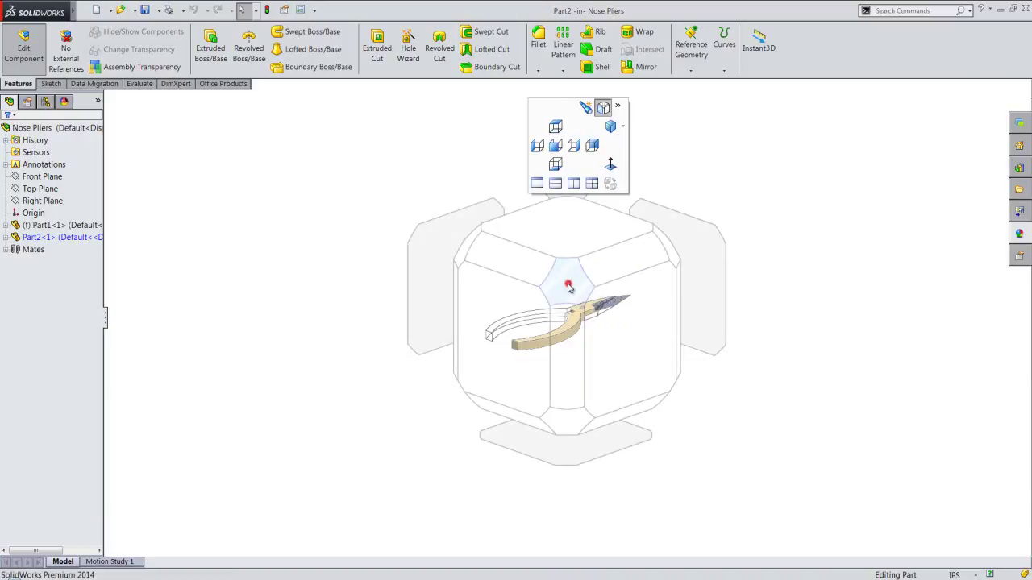
{"action": "left_click", "coordinate": [496, 279]}
{"action": "scroll", "coordinate": [662, 258], "scroll_direction": "down", "scroll_amount": 2}
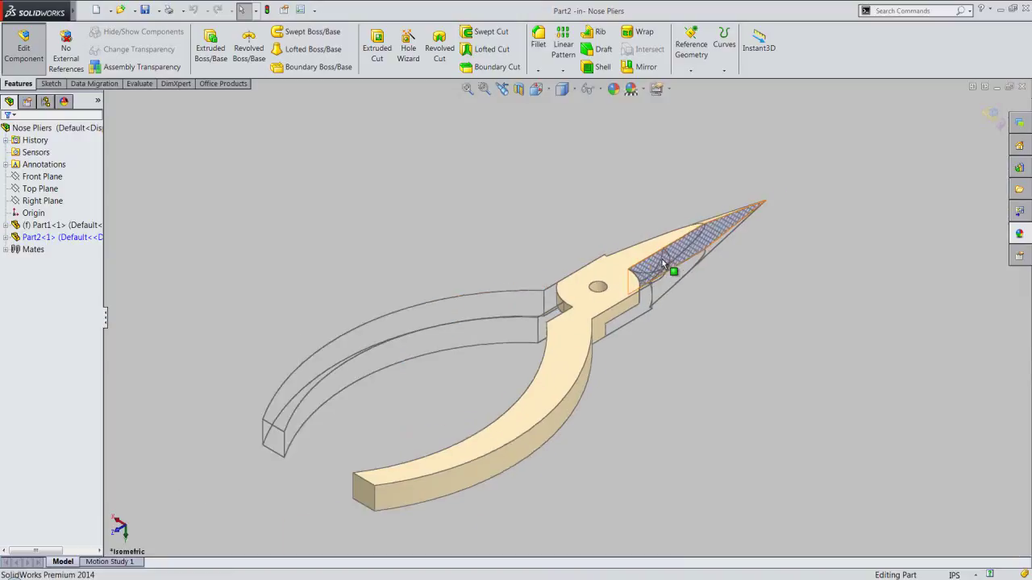
{"action": "scroll", "coordinate": [662, 259], "scroll_direction": "down", "scroll_amount": 3}
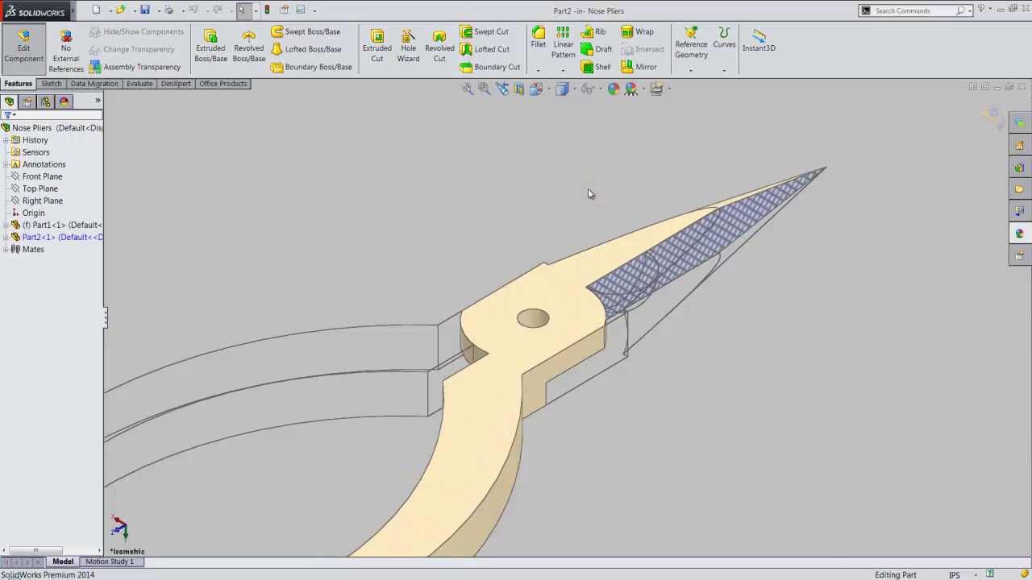
Step: Sketch on Part2's top face and convert the jaw's face outline edges into Sketch9
{"action": "left_click", "coordinate": [592, 271]}
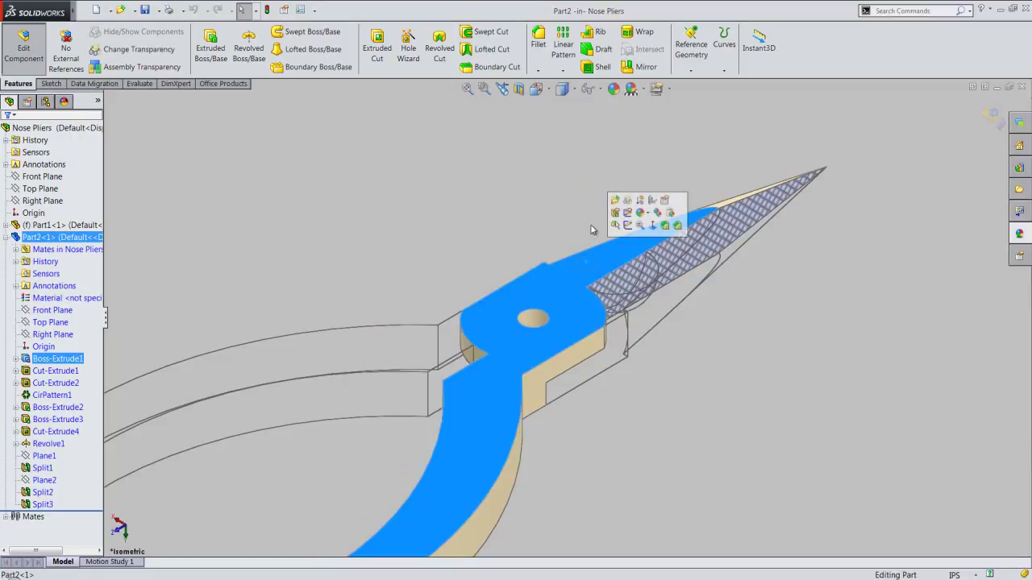
{"action": "left_click", "coordinate": [628, 226]}
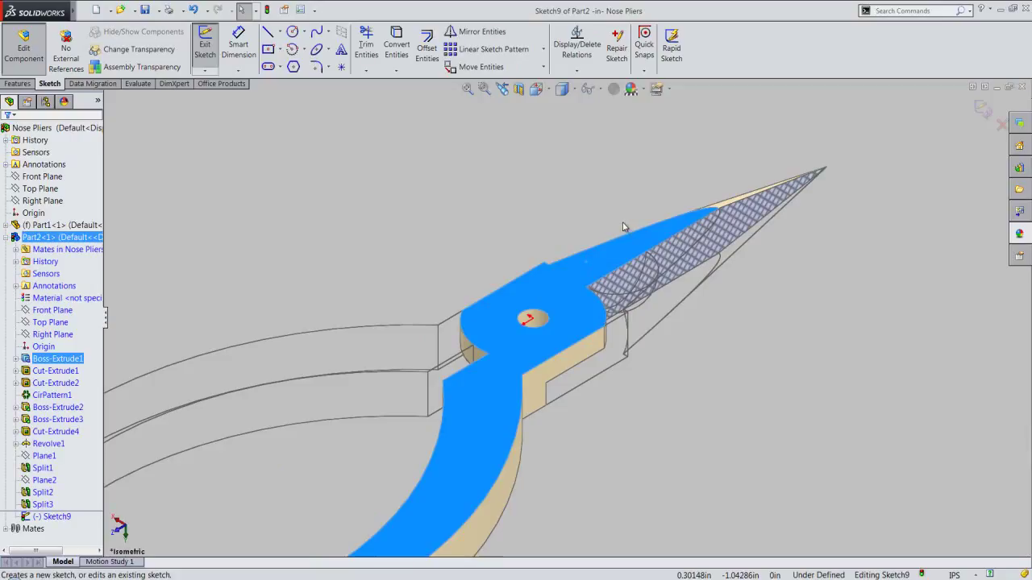
{"action": "left_click", "coordinate": [400, 59]}
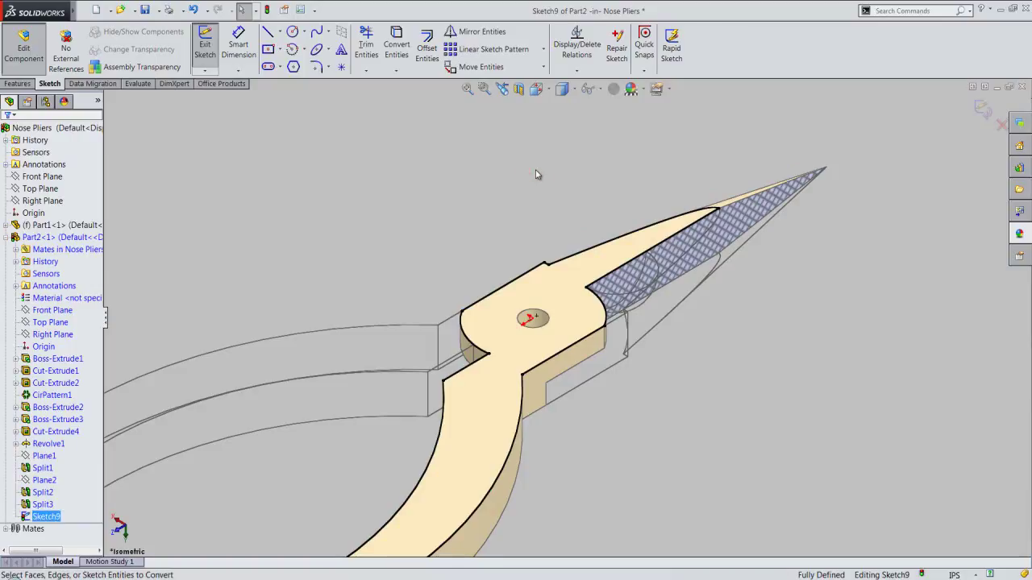
{"action": "key", "text": "z"}
{"action": "key", "text": "z"}
{"action": "key", "text": "z"}
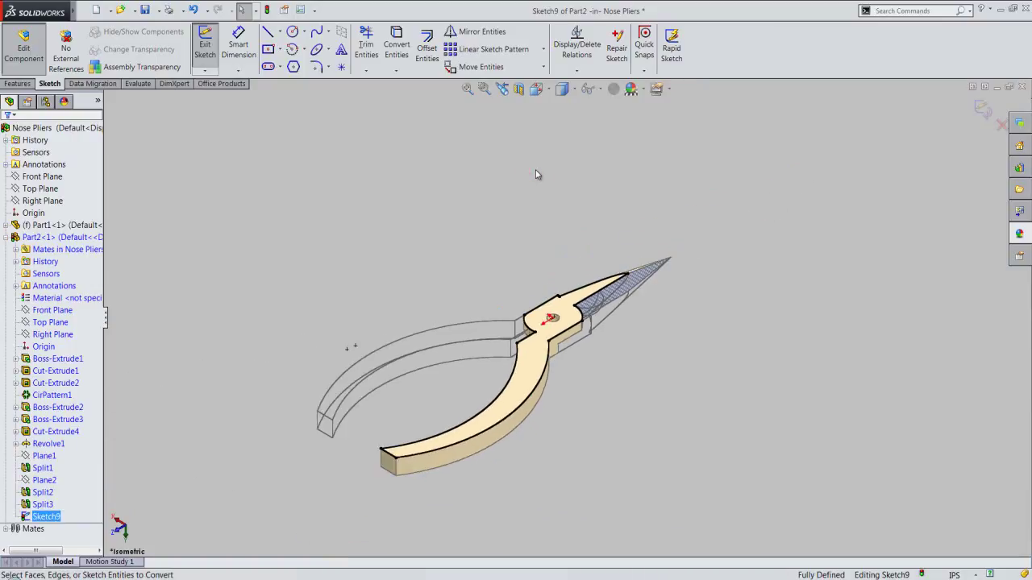
{"action": "key", "text": "z"}
{"action": "left_click_drag", "start_coordinate": [405, 153], "coordinate": [678, 481]}
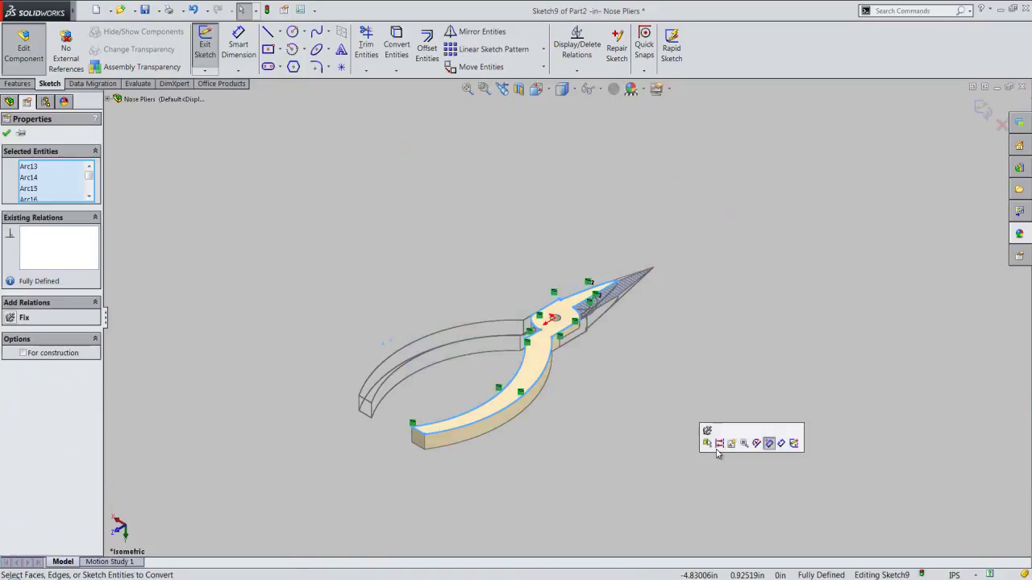
{"action": "left_click", "coordinate": [716, 445]}
{"action": "scroll", "coordinate": [586, 300], "scroll_direction": "down", "scroll_amount": 2}
{"action": "scroll", "coordinate": [586, 300], "scroll_direction": "down", "scroll_amount": 2}
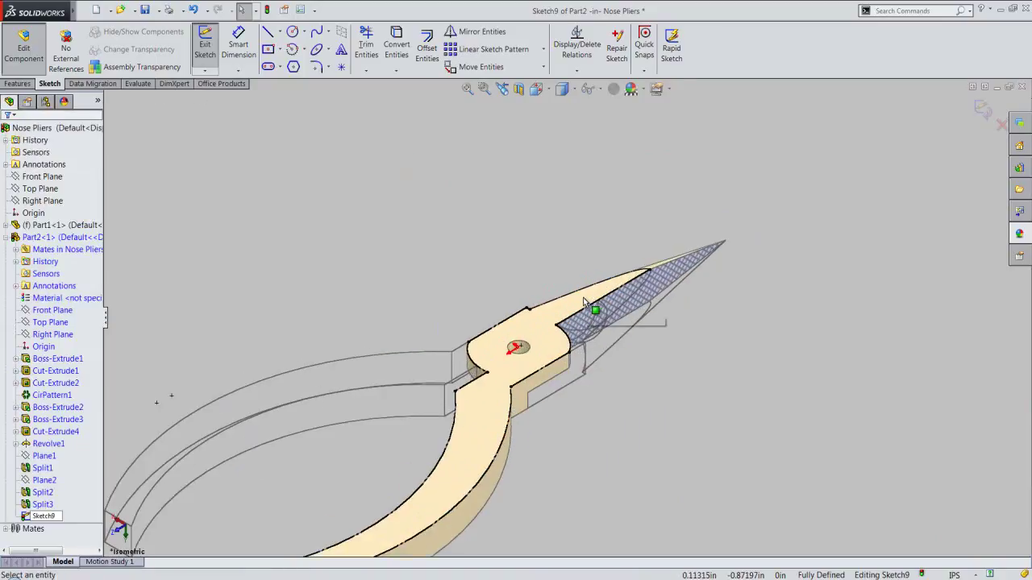
{"action": "scroll", "coordinate": [587, 300], "scroll_direction": "down", "scroll_amount": 1}
{"action": "left_click", "coordinate": [536, 92]}
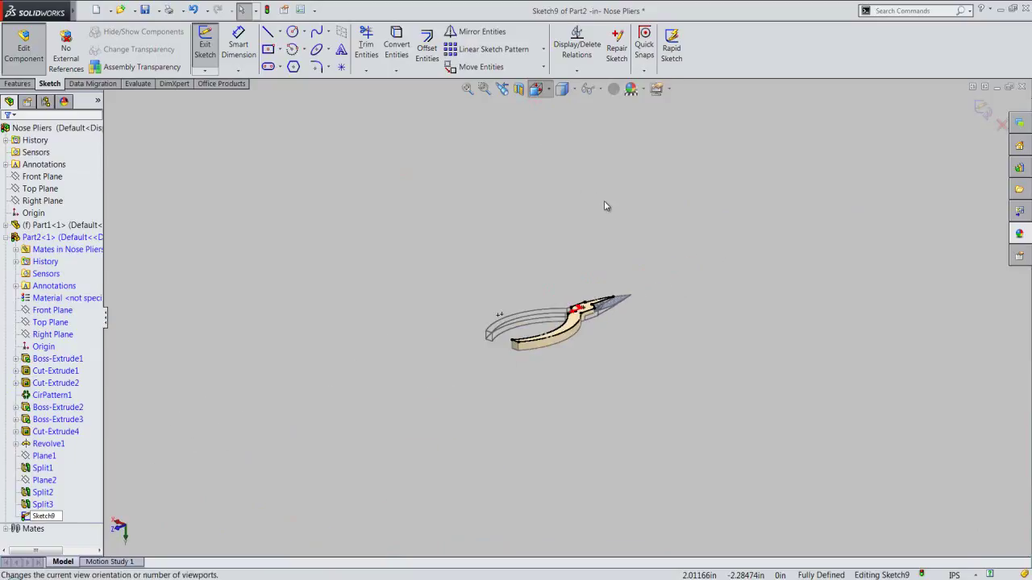
Step: In Top view, draw a 0.5-diameter circle centred on the jaw centreline
{"action": "left_click", "coordinate": [597, 223]}
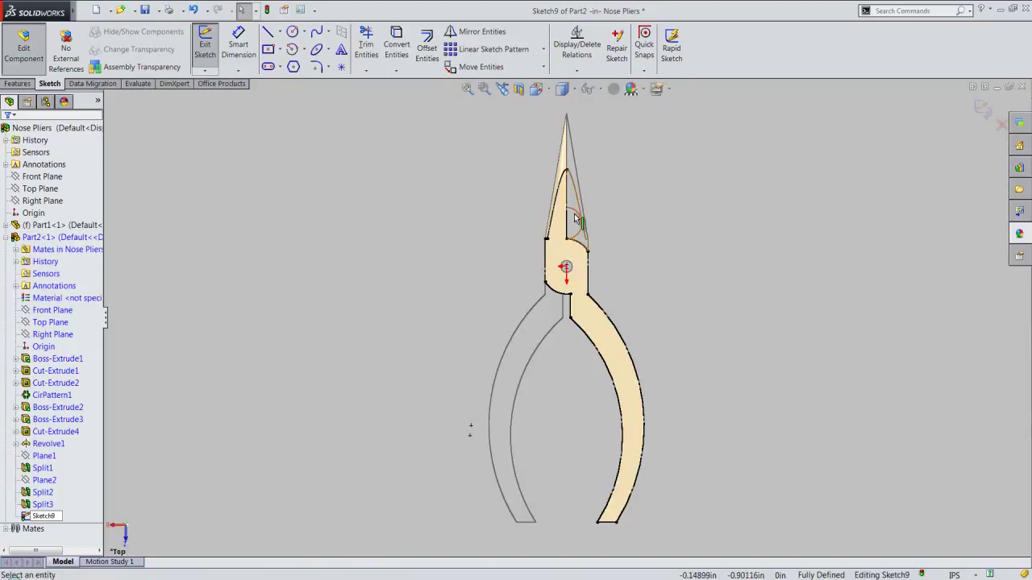
{"action": "scroll", "coordinate": [574, 216], "scroll_direction": "down", "scroll_amount": 1}
{"action": "scroll", "coordinate": [564, 210], "scroll_direction": "down", "scroll_amount": 1}
{"action": "scroll", "coordinate": [564, 206], "scroll_direction": "down", "scroll_amount": 1}
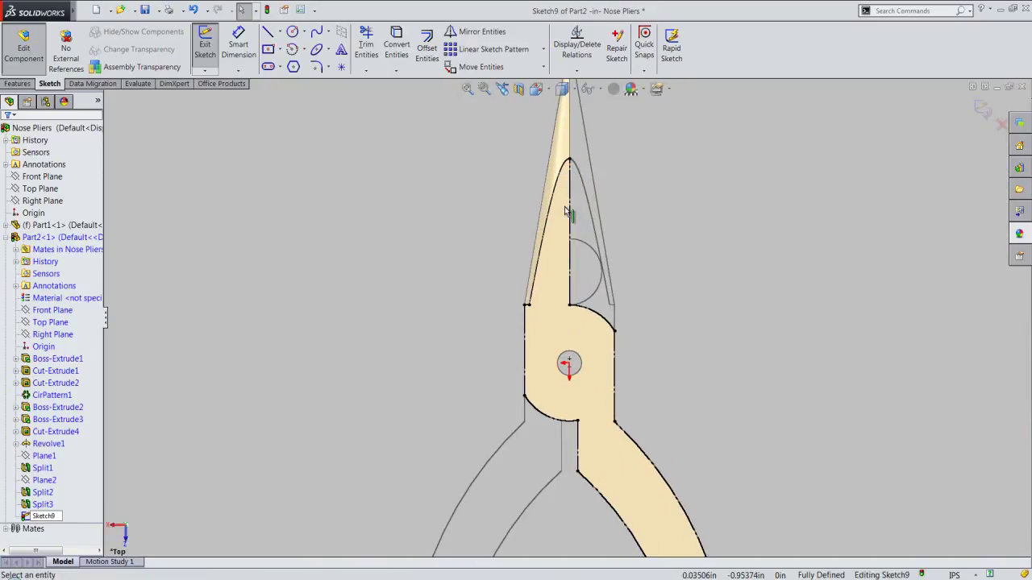
{"action": "left_click", "coordinate": [679, 213]}
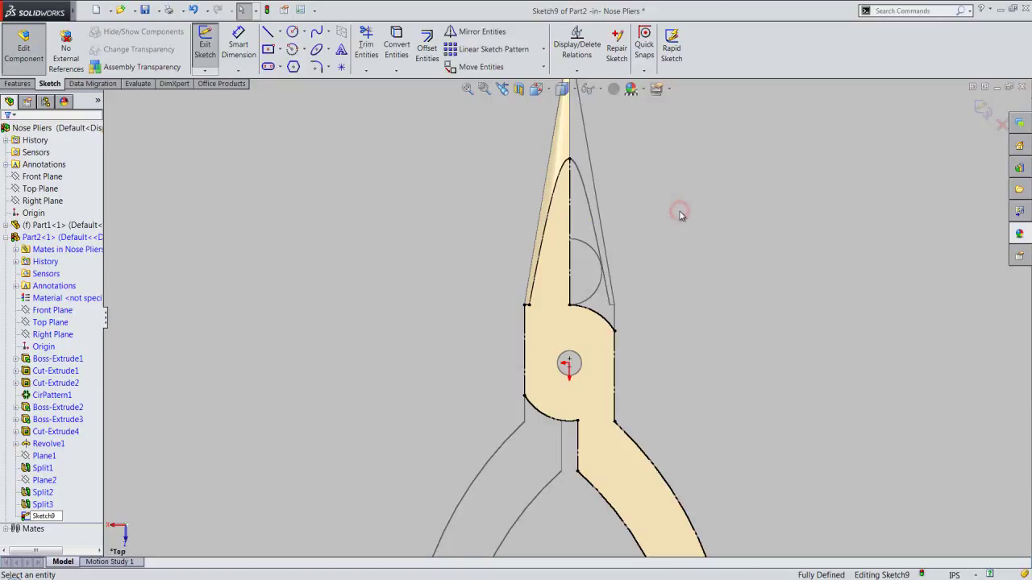
{"action": "right_click", "coordinate": [679, 215]}
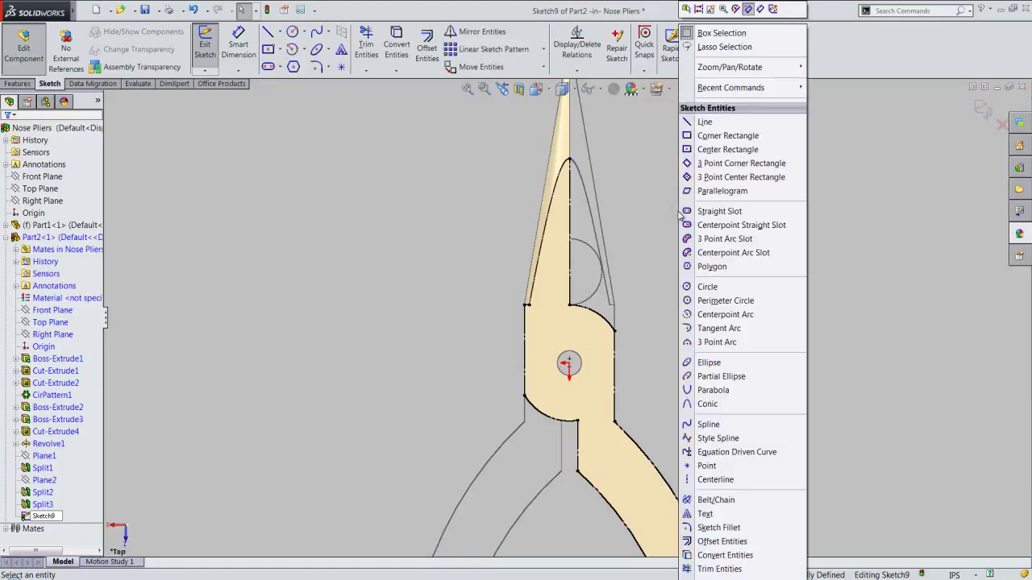
{"action": "left_click", "coordinate": [686, 289]}
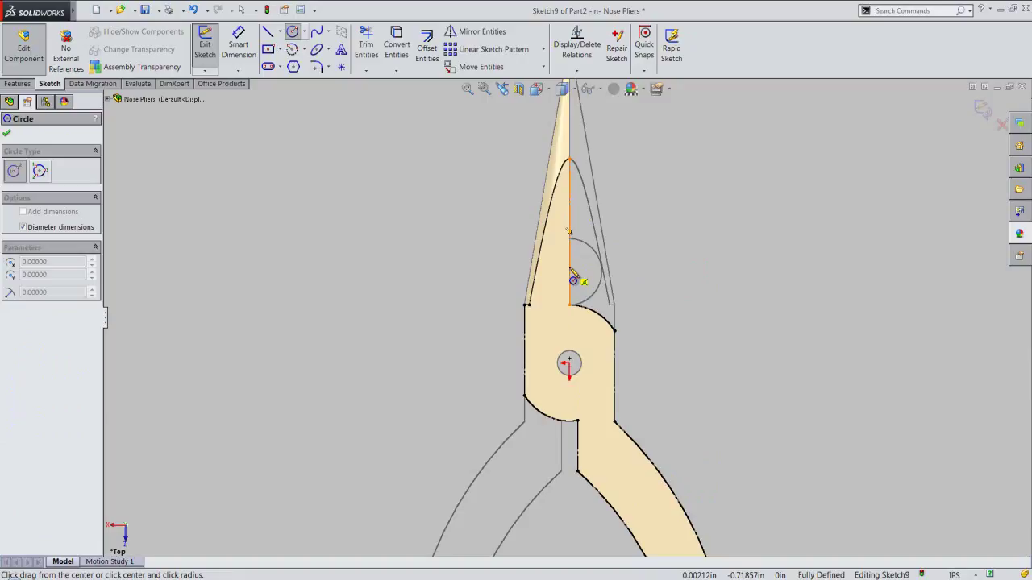
{"action": "left_click", "coordinate": [570, 267]}
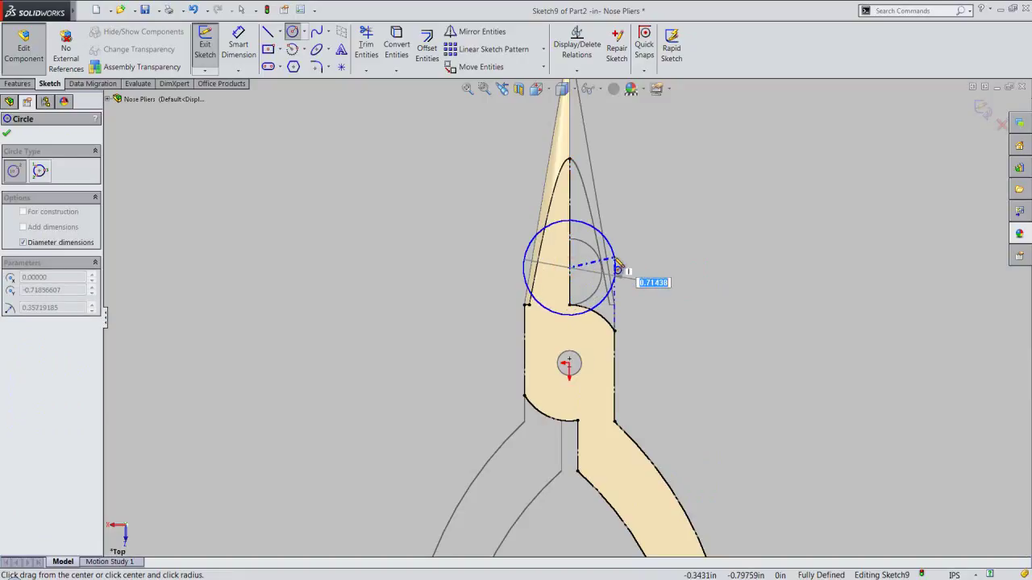
{"action": "type", "text": ".5"}
{"action": "key", "text": "Return"}
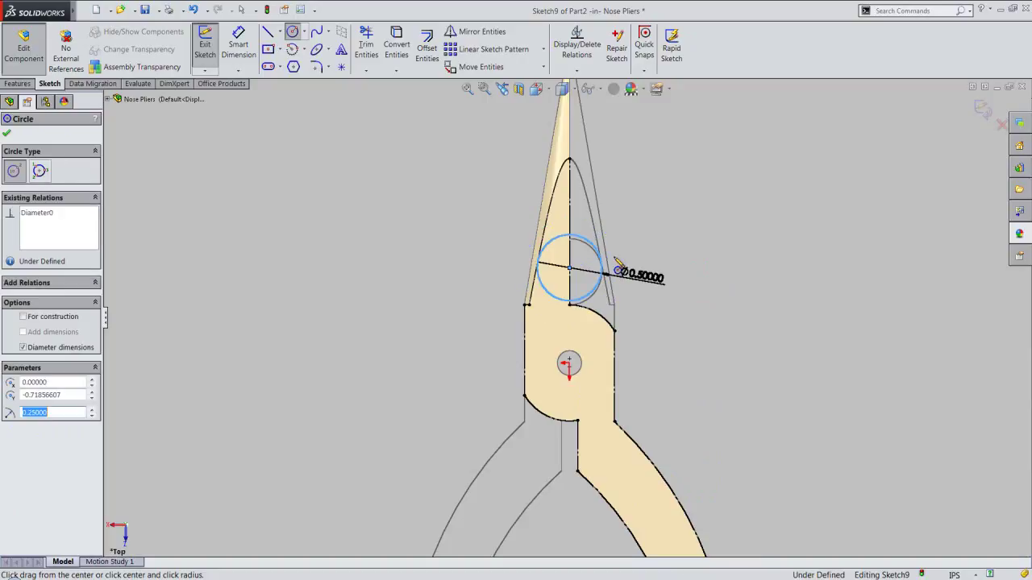
Step: Make the circle tangent to the jaw's curved edge
{"action": "right_click", "coordinate": [762, 255]}
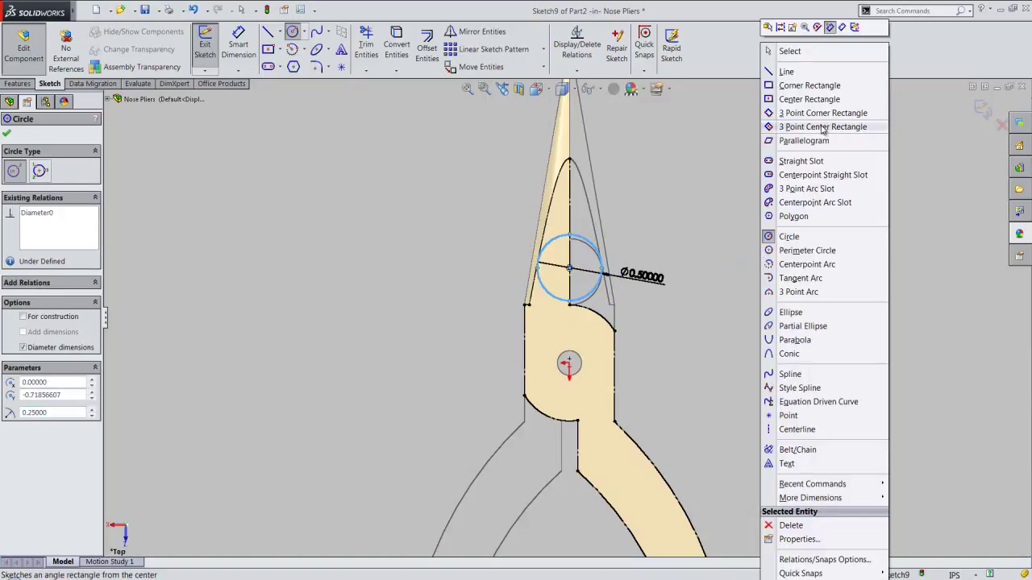
{"action": "left_click", "coordinate": [792, 52]}
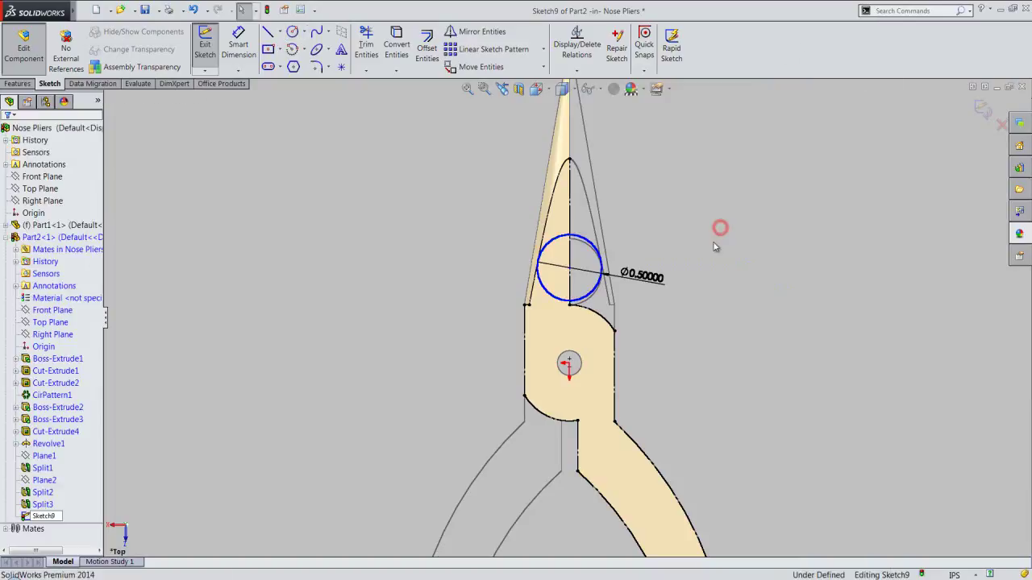
{"action": "left_click", "coordinate": [578, 299]}
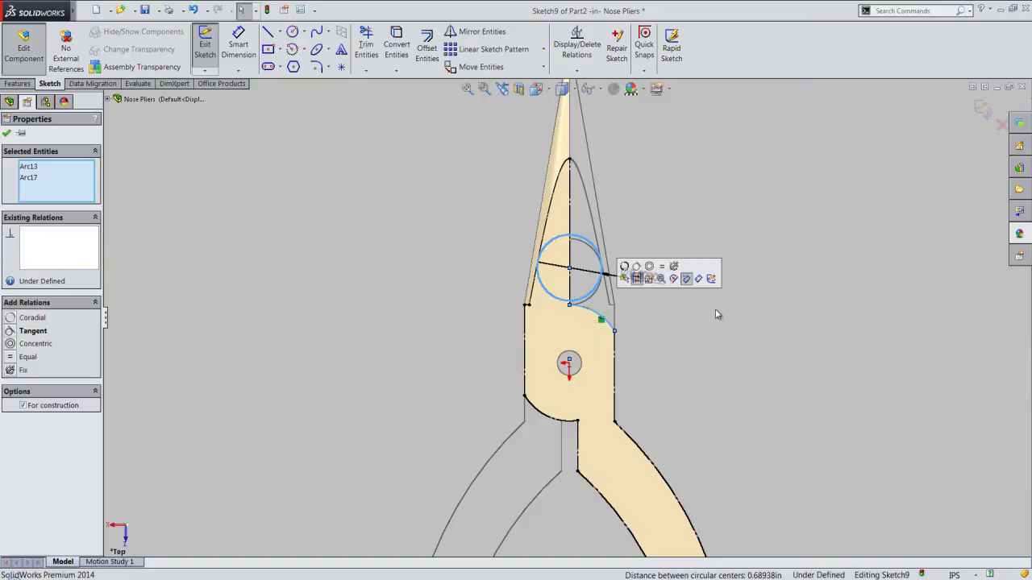
{"action": "left_click", "coordinate": [11, 332]}
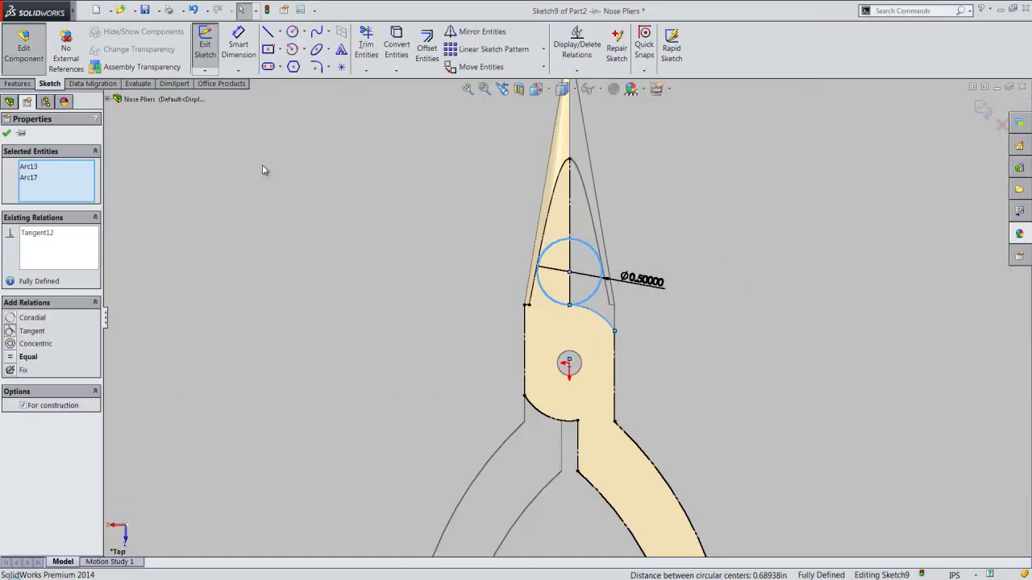
{"action": "left_click", "coordinate": [8, 135]}
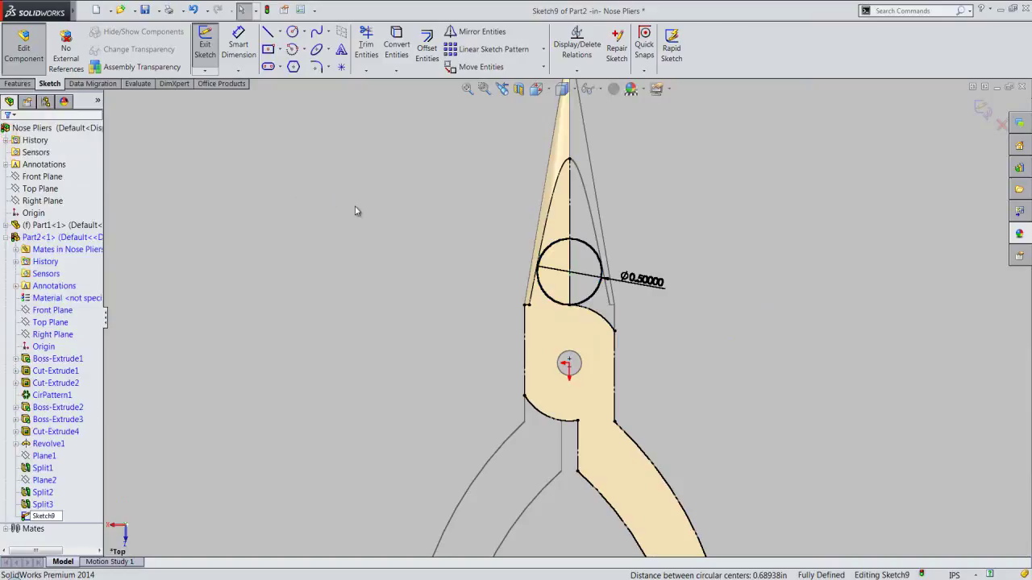
Step: Draw a vertical line across the circle's diameter and exit Sketch9
{"action": "left_click", "coordinate": [407, 200]}
{"action": "right_click", "coordinate": [408, 200]}
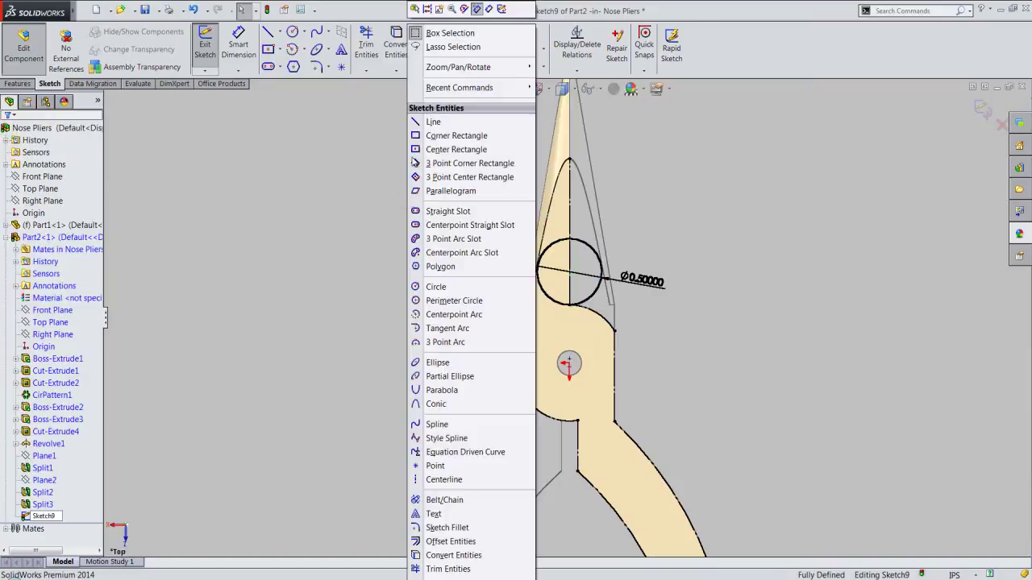
{"action": "left_click", "coordinate": [431, 121]}
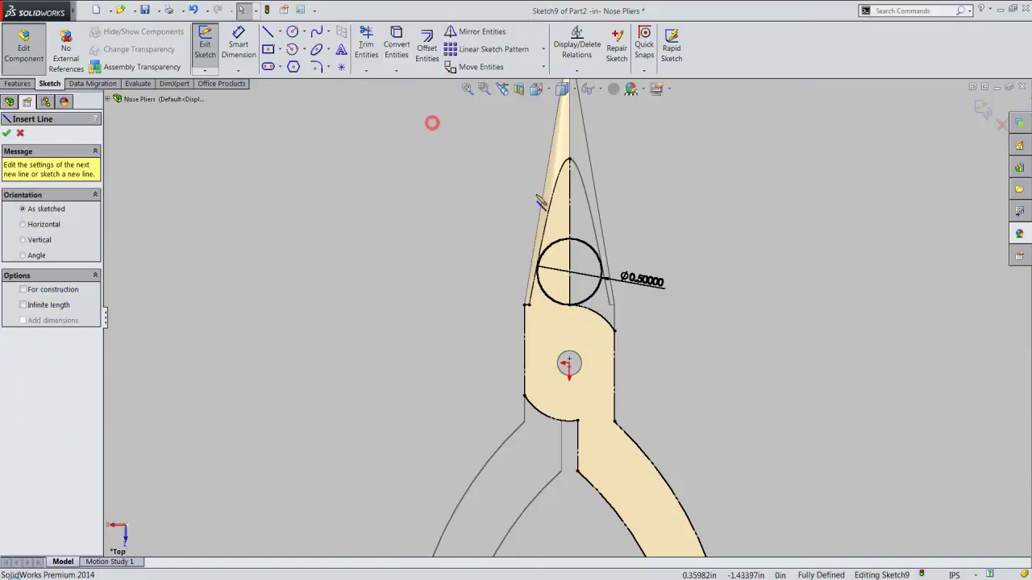
{"action": "left_click", "coordinate": [570, 240]}
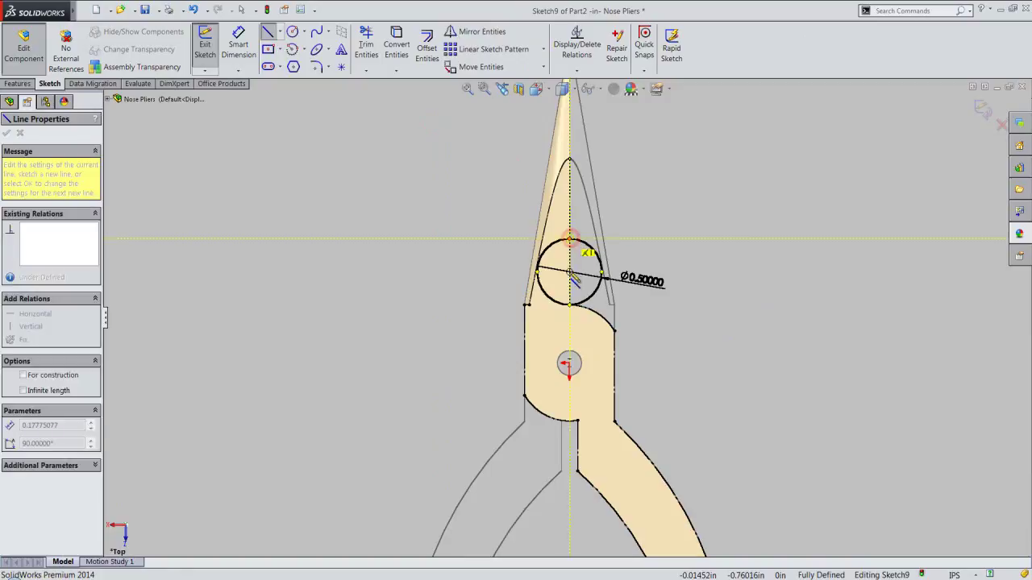
{"action": "left_click", "coordinate": [570, 306]}
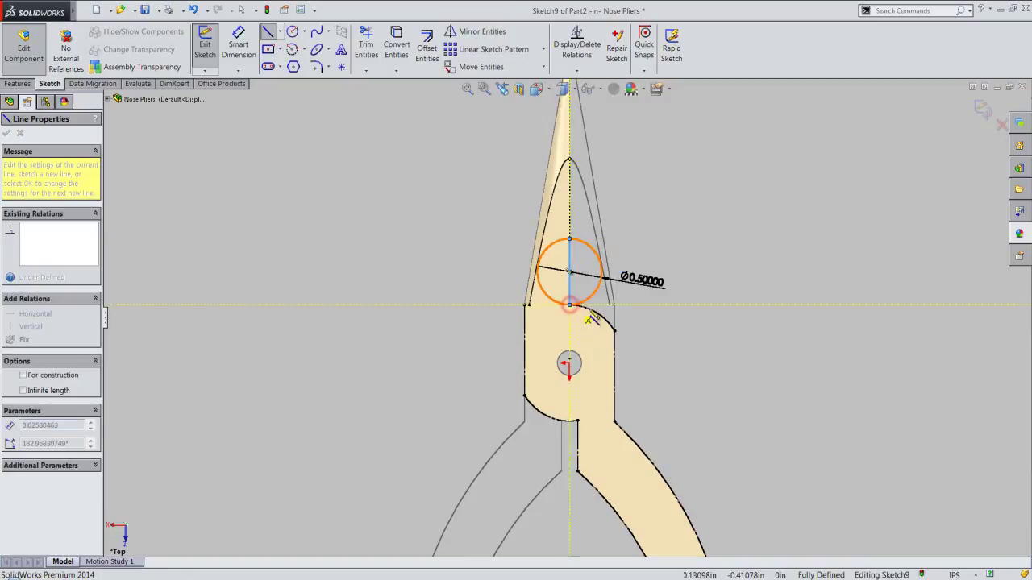
{"action": "key", "text": "Escape"}
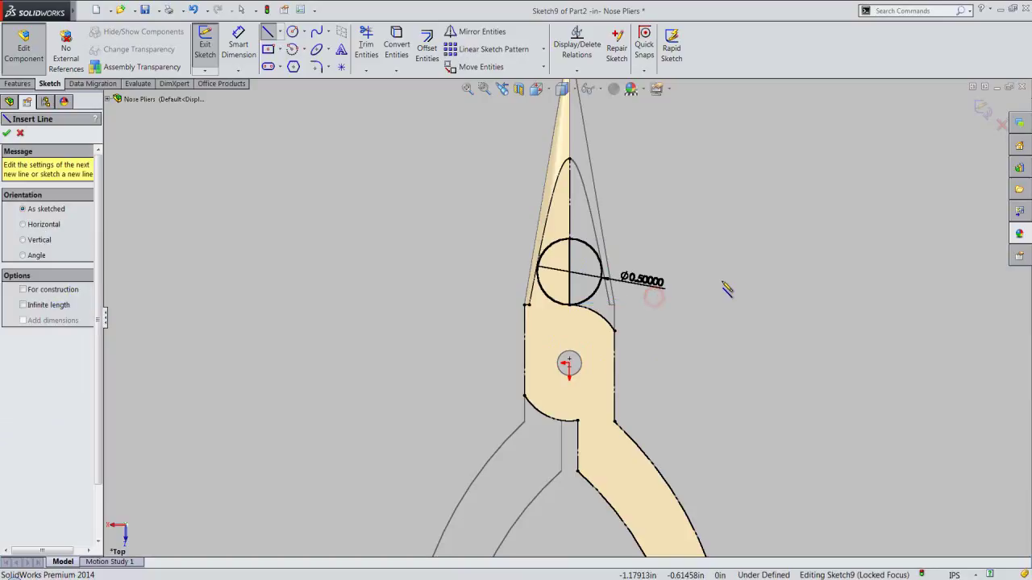
{"action": "left_click", "coordinate": [982, 108]}
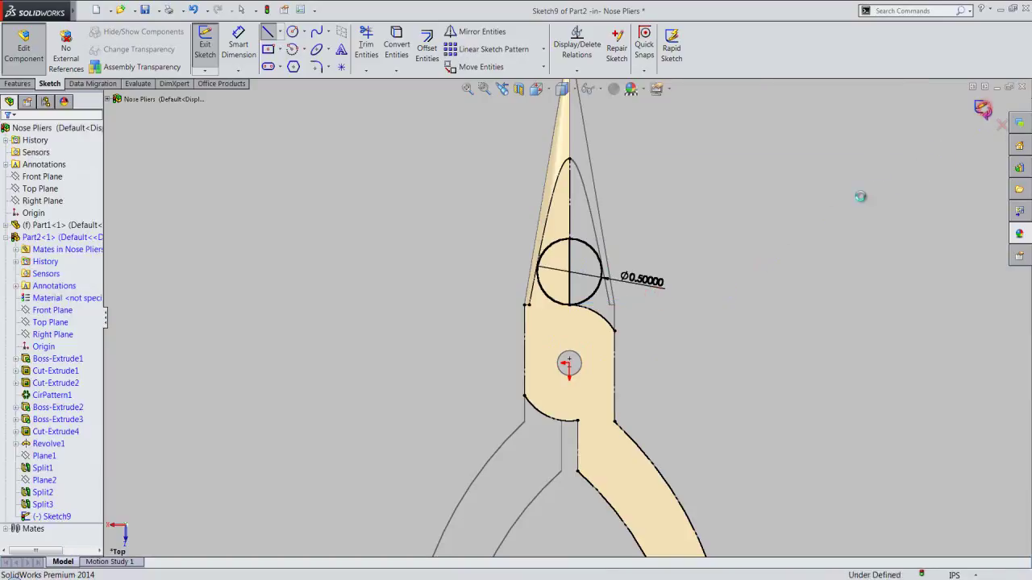
Step: Revolve-cut the circle's left half around the vertical line into Part2's jaw, without thin-wall
{"action": "left_click", "coordinate": [773, 238]}
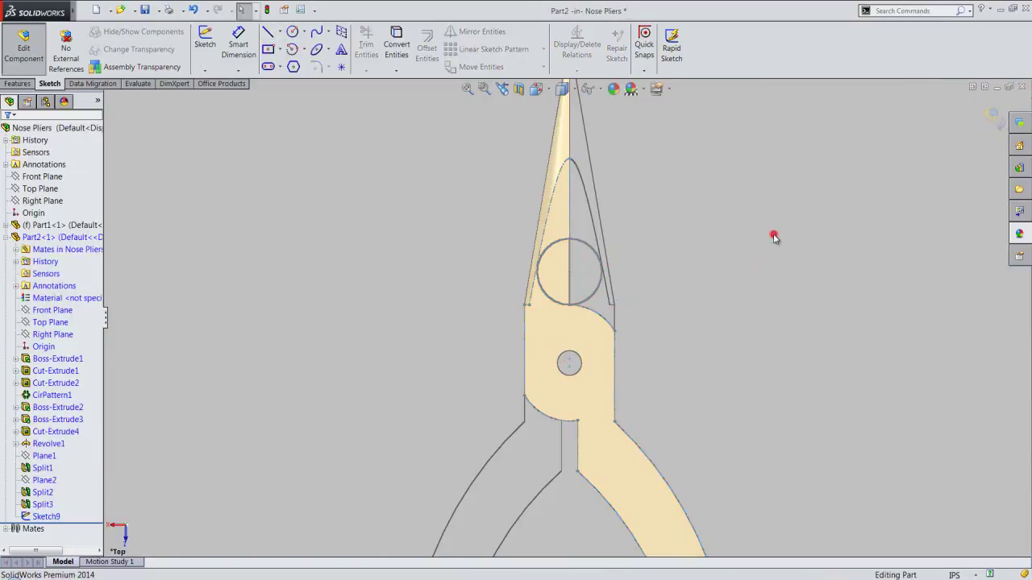
{"action": "left_click", "coordinate": [570, 266]}
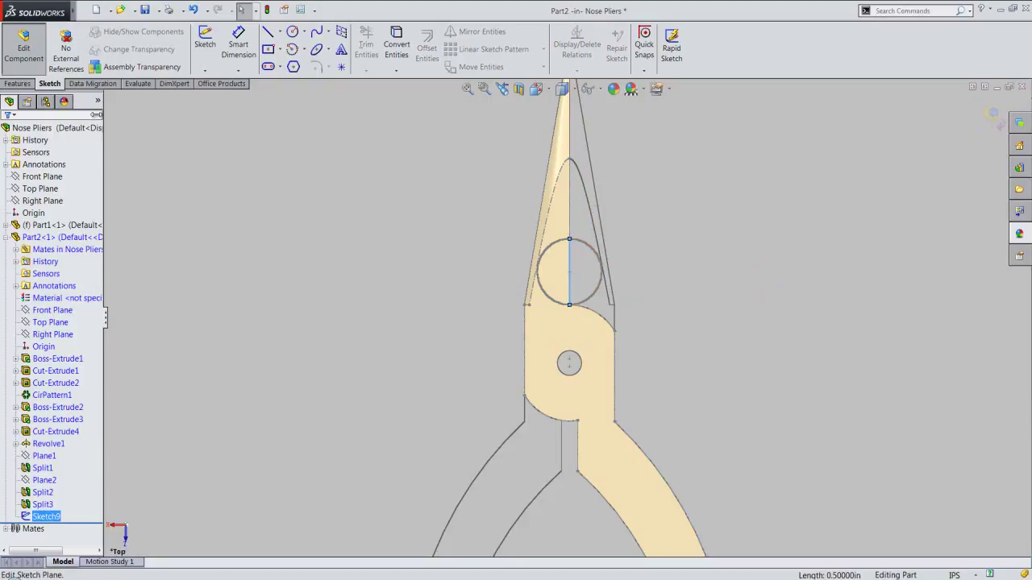
{"action": "left_click", "coordinate": [20, 84]}
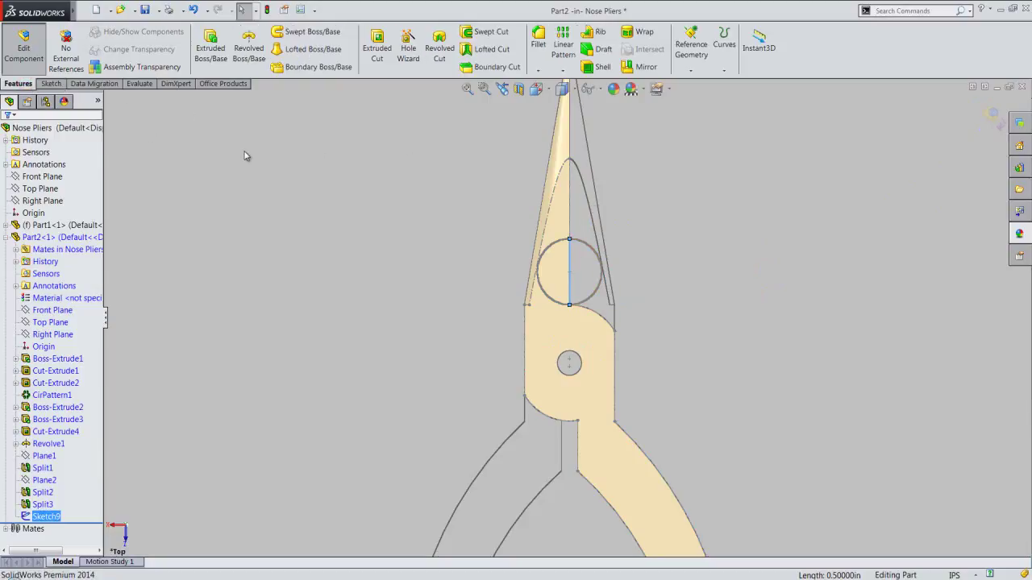
{"action": "left_click", "coordinate": [440, 47]}
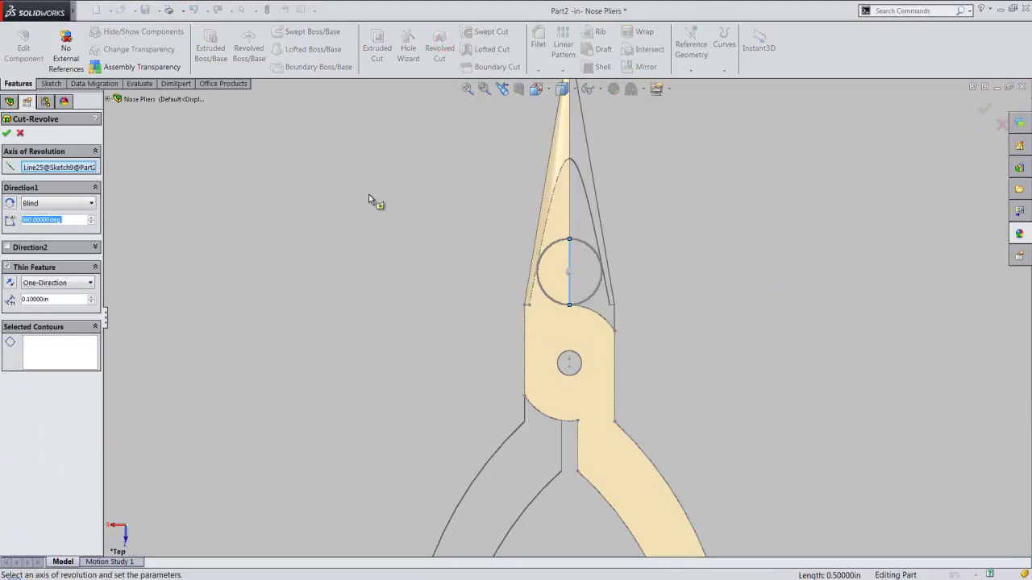
{"action": "left_click", "coordinate": [8, 266]}
{"action": "left_click", "coordinate": [44, 310]}
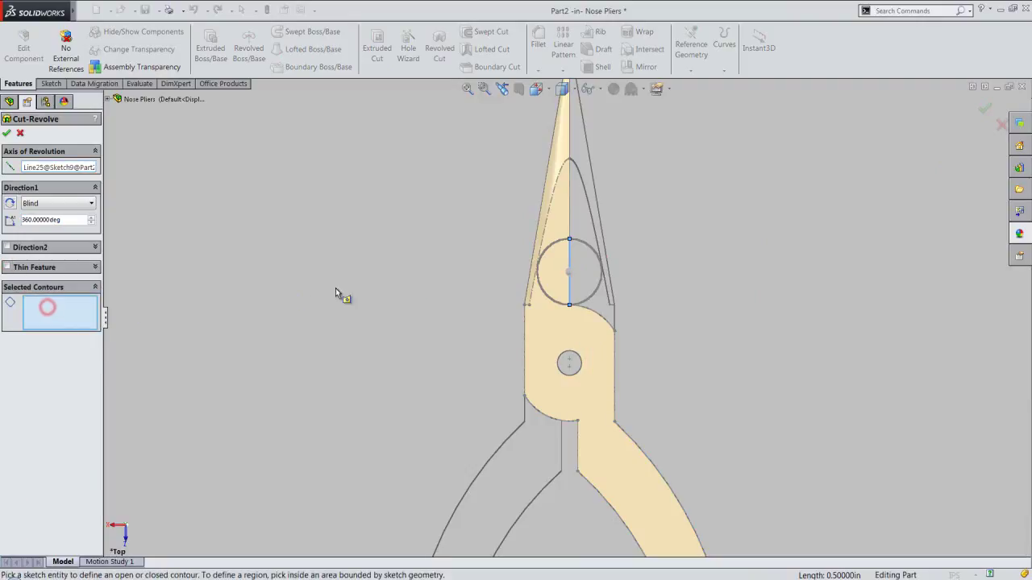
{"action": "left_click", "coordinate": [549, 285]}
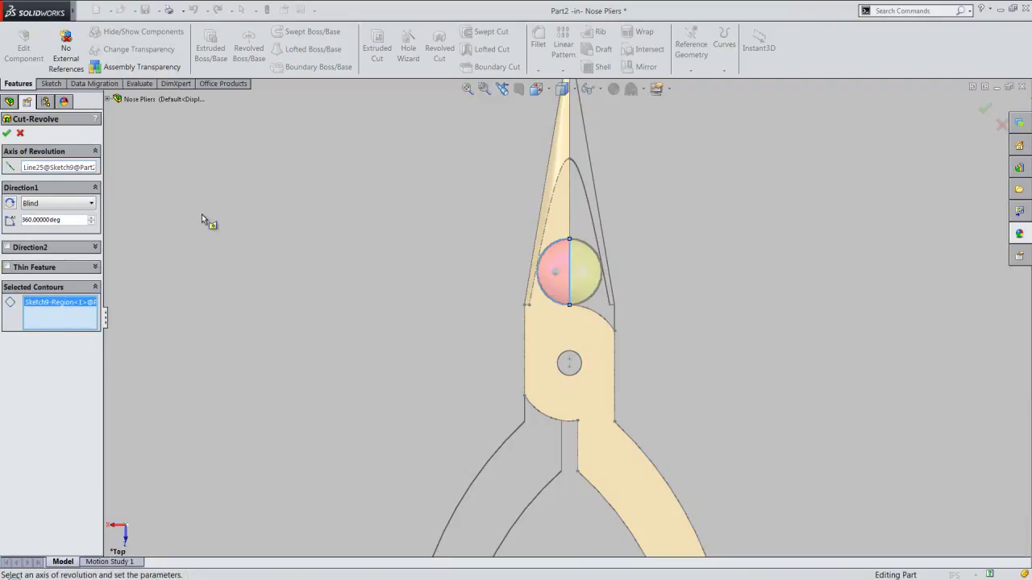
{"action": "left_click", "coordinate": [8, 133]}
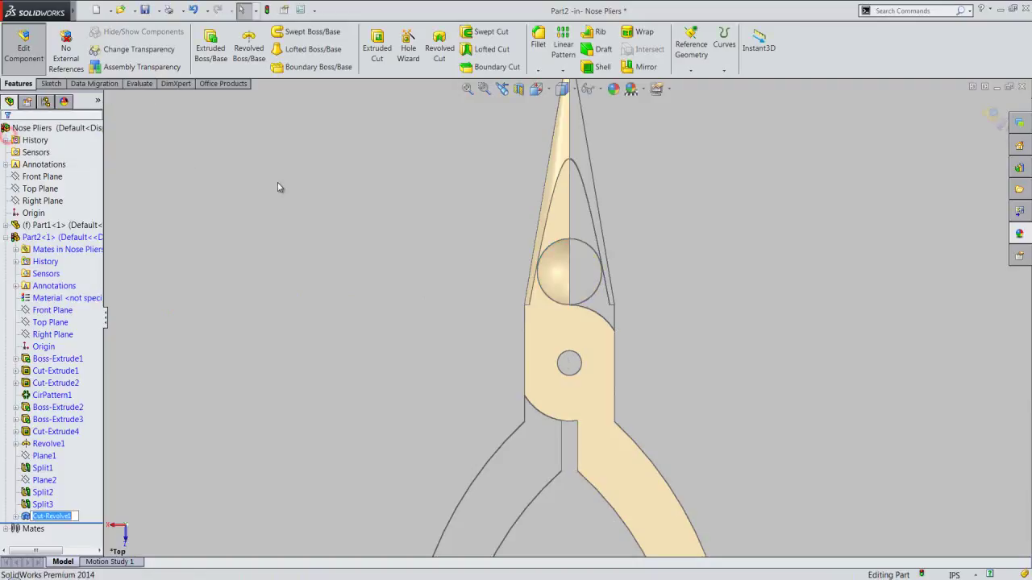
Step: Switch to isometric view and return to editing the Nose Pliers assembly
{"action": "left_click", "coordinate": [545, 96]}
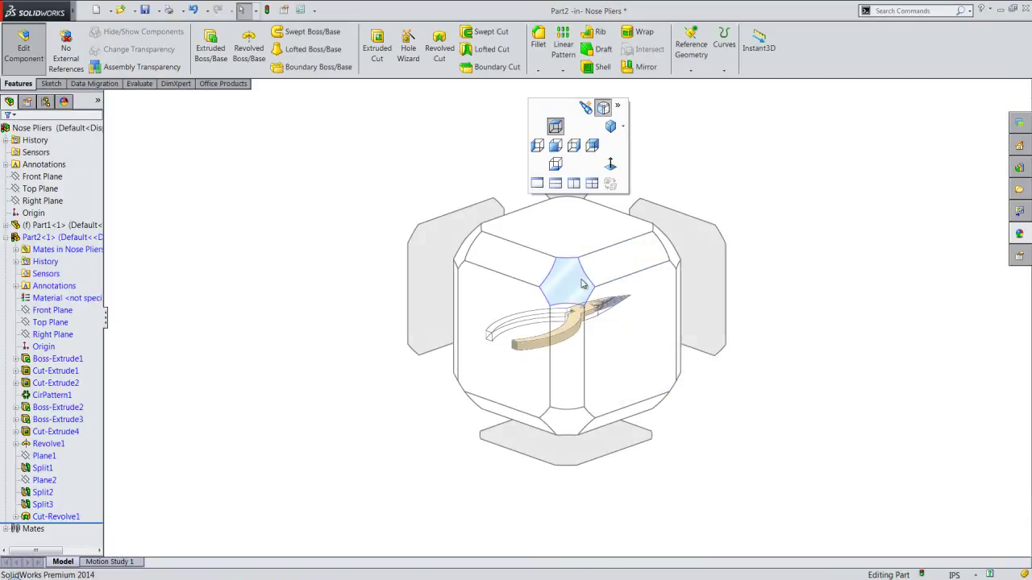
{"action": "left_click", "coordinate": [583, 284]}
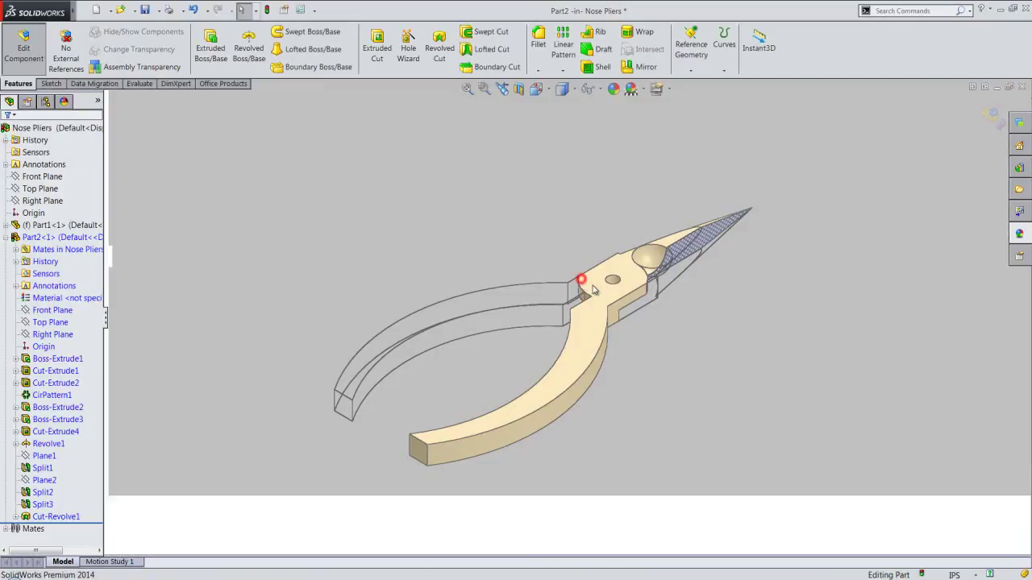
{"action": "scroll", "coordinate": [675, 262], "scroll_direction": "down", "scroll_amount": 3}
{"action": "scroll", "coordinate": [675, 262], "scroll_direction": "down", "scroll_amount": 2}
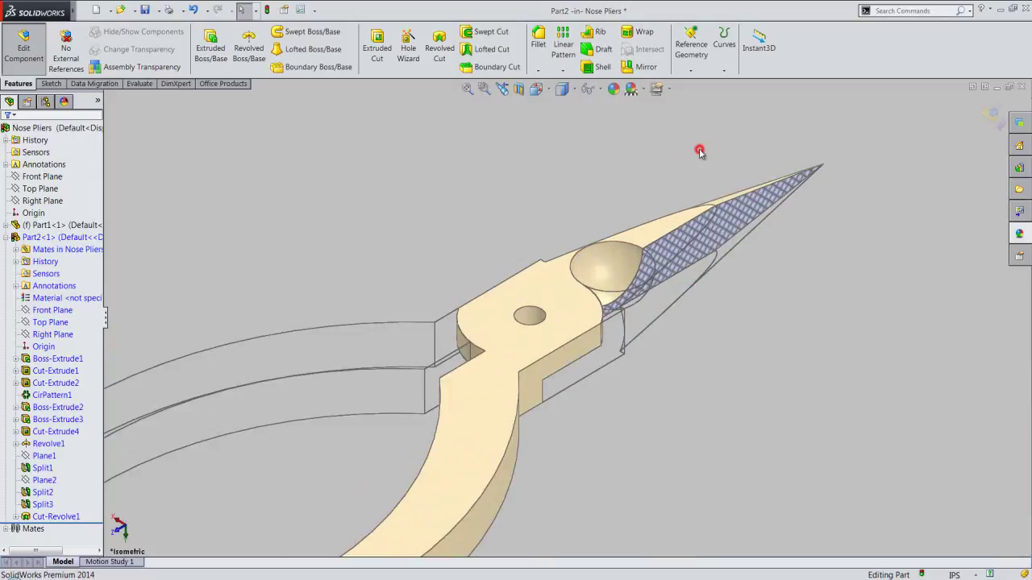
{"action": "left_click", "coordinate": [985, 116]}
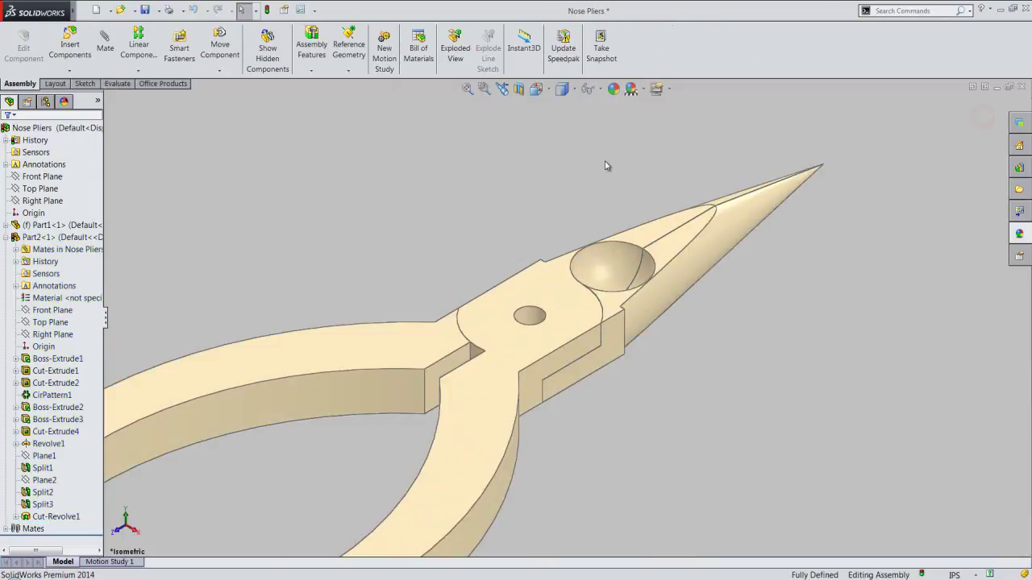
Step: Save the assembly and redefine the Bottom view as the standard Top view
{"action": "left_click", "coordinate": [145, 9]}
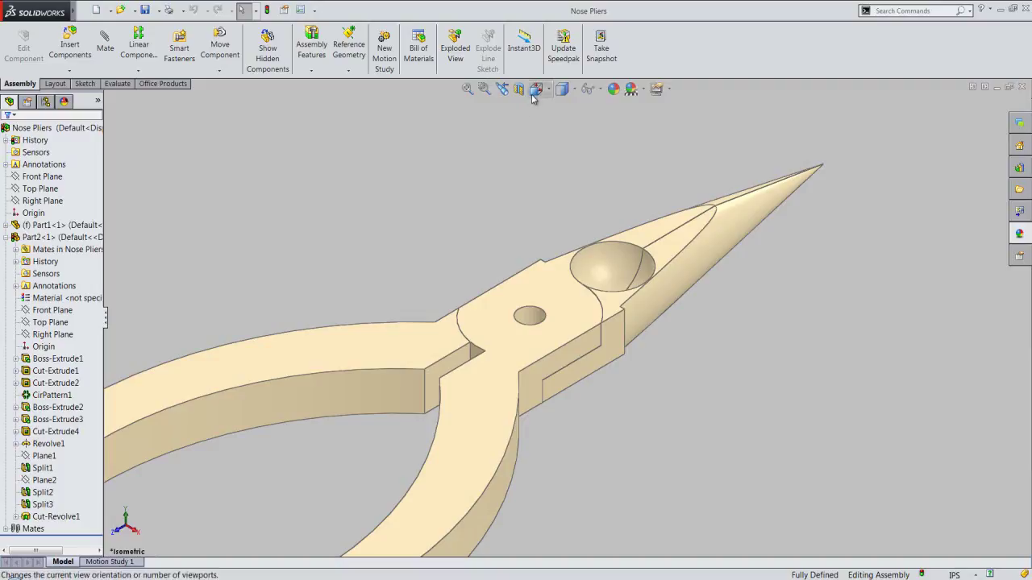
{"action": "key", "text": "space"}
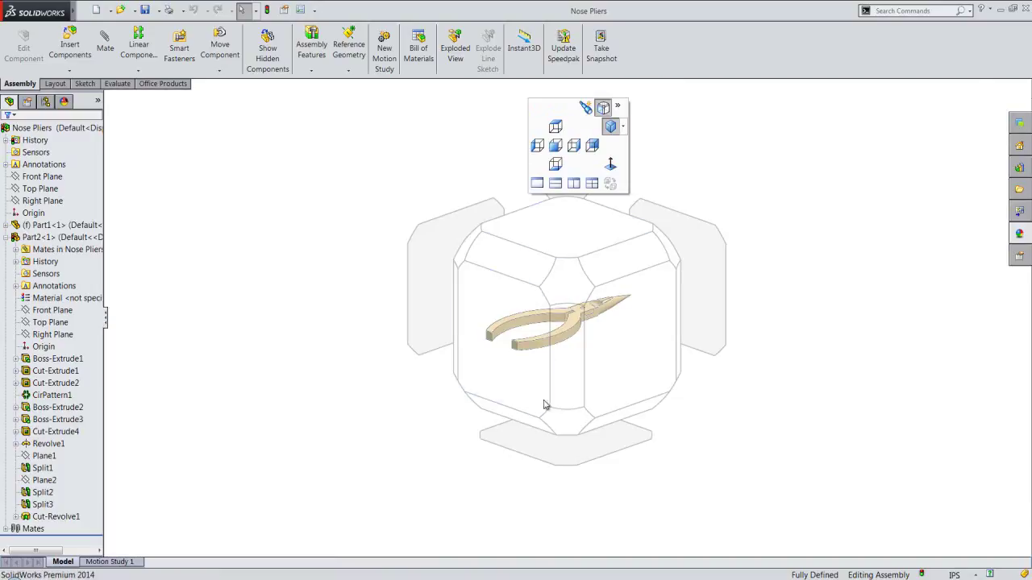
{"action": "left_click", "coordinate": [547, 442]}
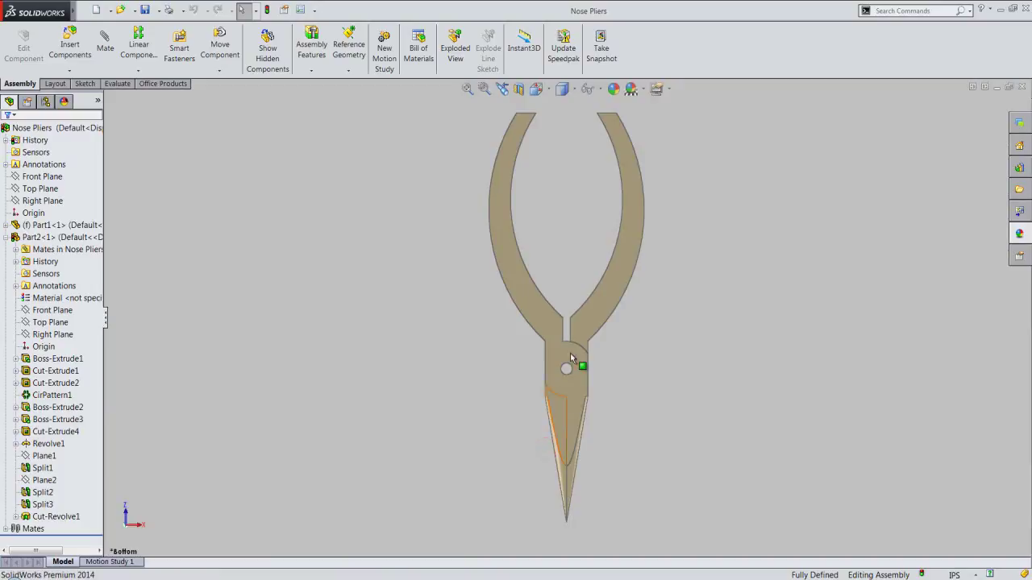
{"action": "right_click", "coordinate": [680, 248]}
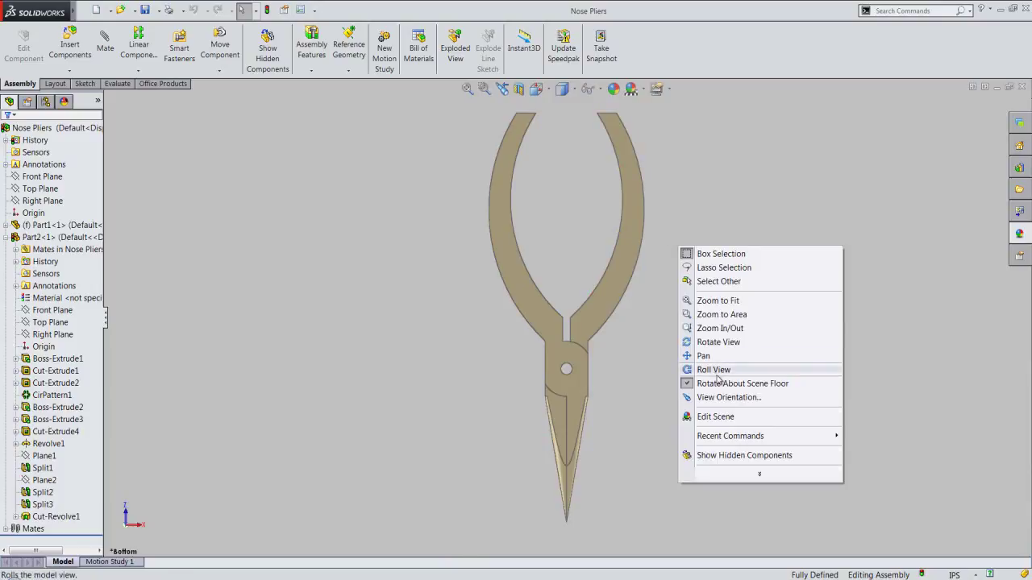
{"action": "left_click", "coordinate": [759, 474]}
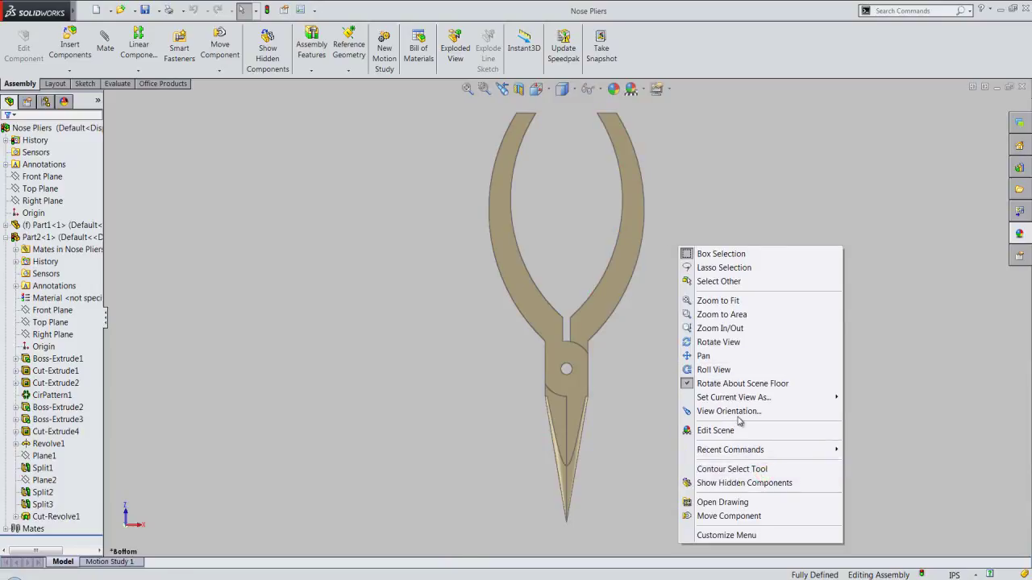
{"action": "mouse_move", "coordinate": [733, 398]}
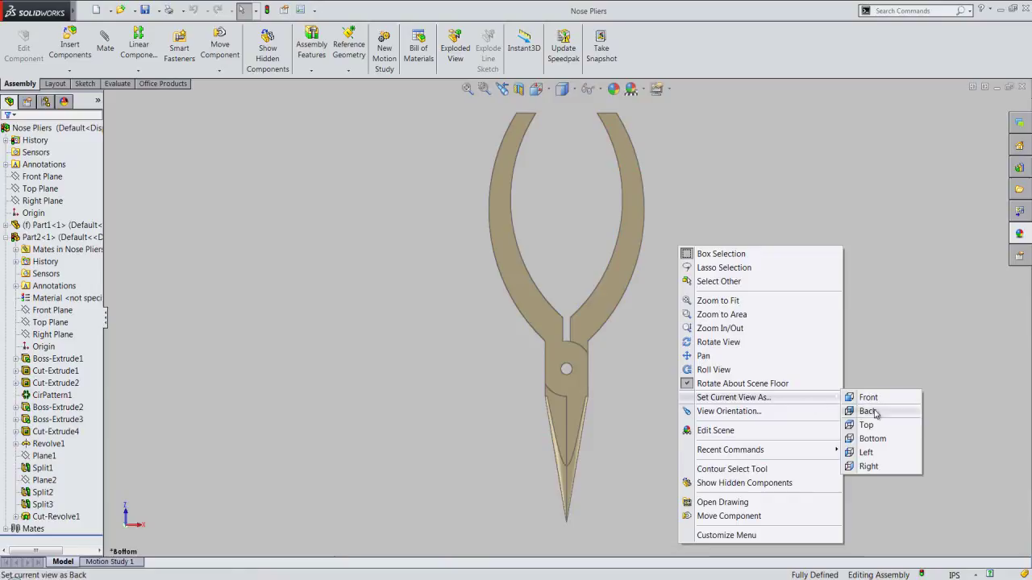
{"action": "left_click", "coordinate": [877, 425]}
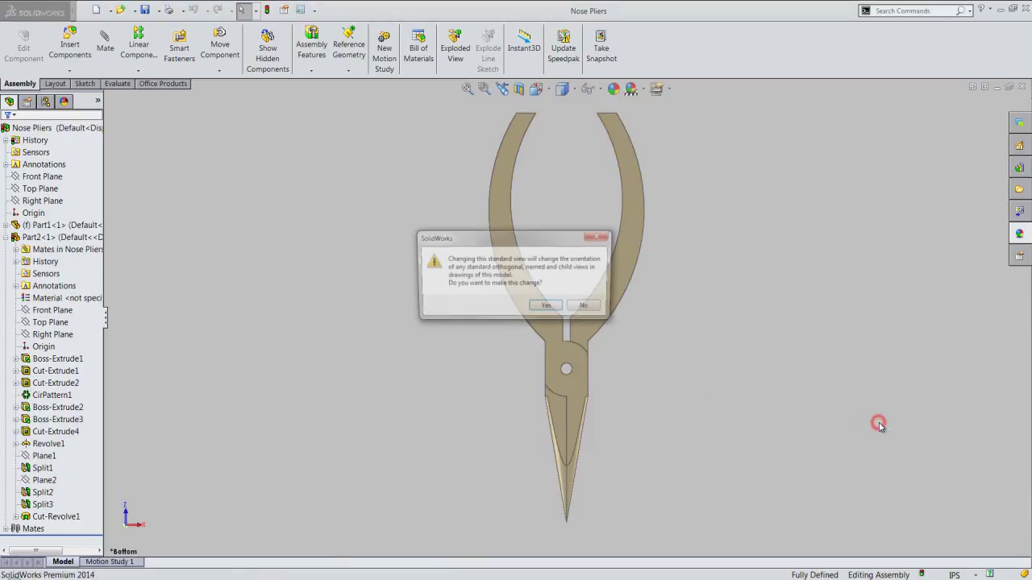
{"action": "left_click", "coordinate": [557, 308]}
{"action": "right_click", "coordinate": [560, 191]}
{"action": "left_click", "coordinate": [557, 177]}
Step: Return to isometric view, brighten the model lighting, and select Part1
{"action": "left_click", "coordinate": [538, 94]}
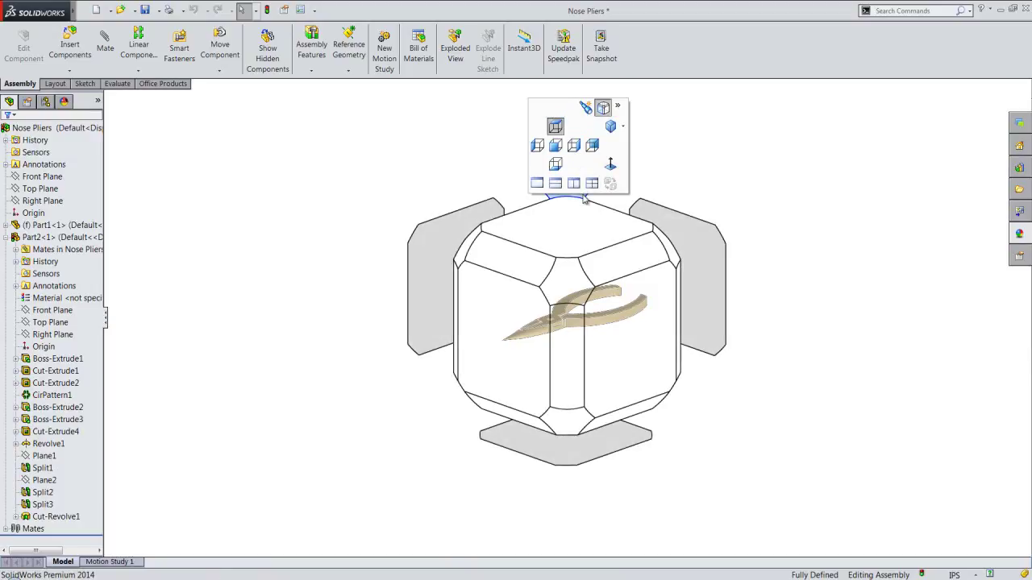
{"action": "left_click", "coordinate": [584, 199]}
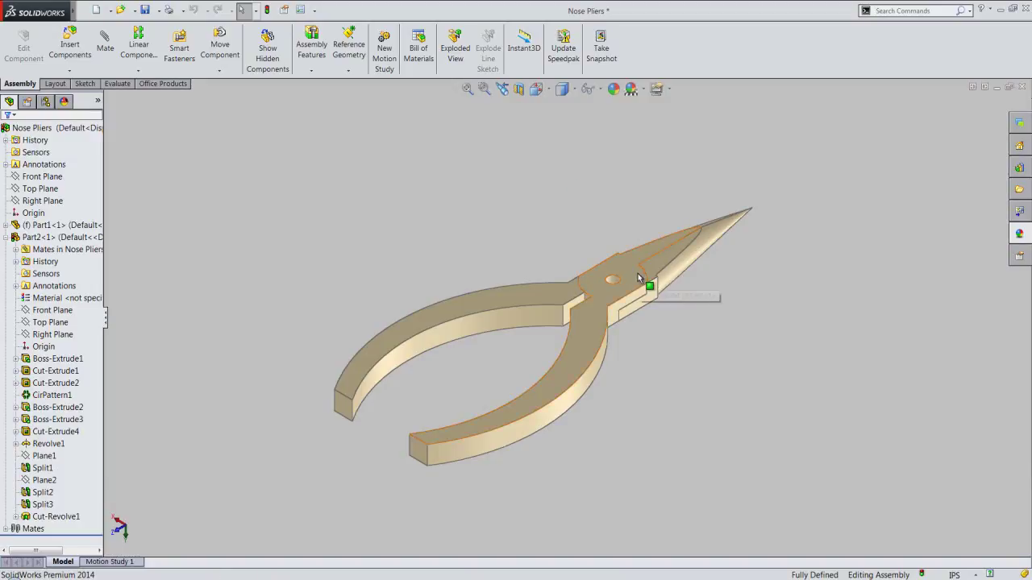
{"action": "scroll", "coordinate": [652, 258], "scroll_direction": "down", "scroll_amount": 2}
{"action": "scroll", "coordinate": [653, 258], "scroll_direction": "down", "scroll_amount": 2}
{"action": "scroll", "coordinate": [652, 258], "scroll_direction": "down", "scroll_amount": 2}
{"action": "scroll", "coordinate": [653, 260], "scroll_direction": "down", "scroll_amount": 2}
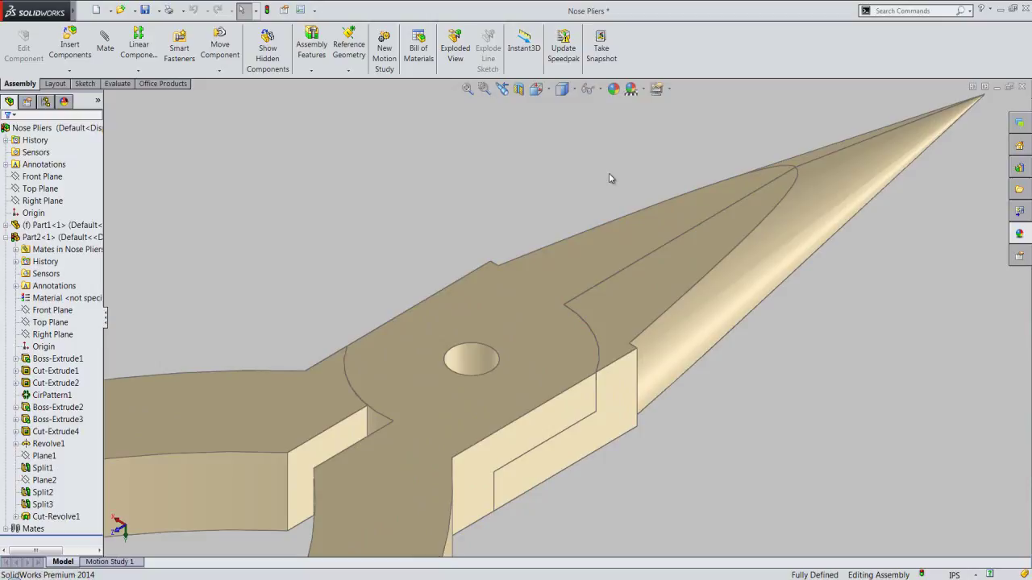
{"action": "left_click", "coordinate": [9, 101]}
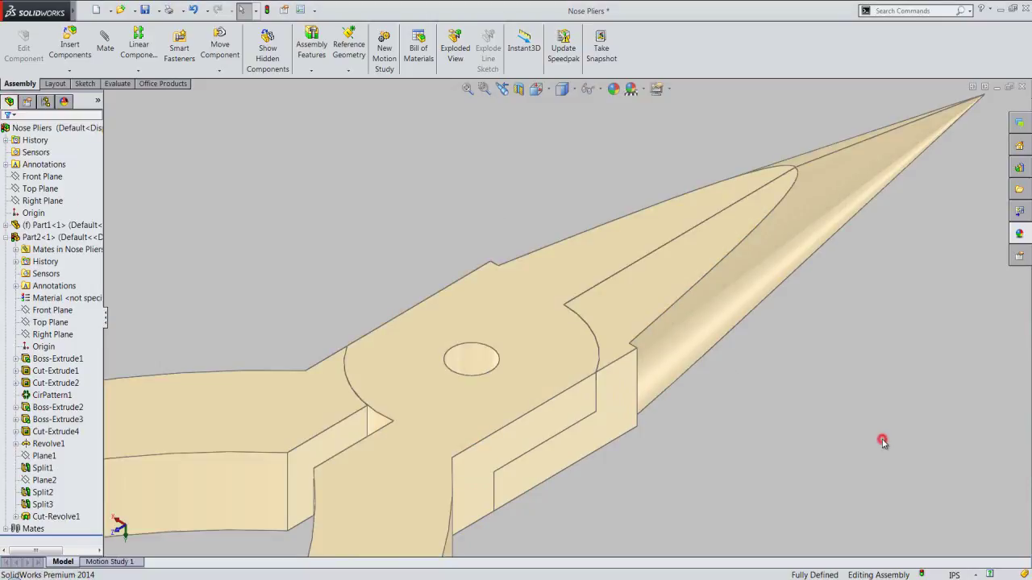
{"action": "left_click", "coordinate": [536, 91]}
{"action": "left_click", "coordinate": [536, 90]}
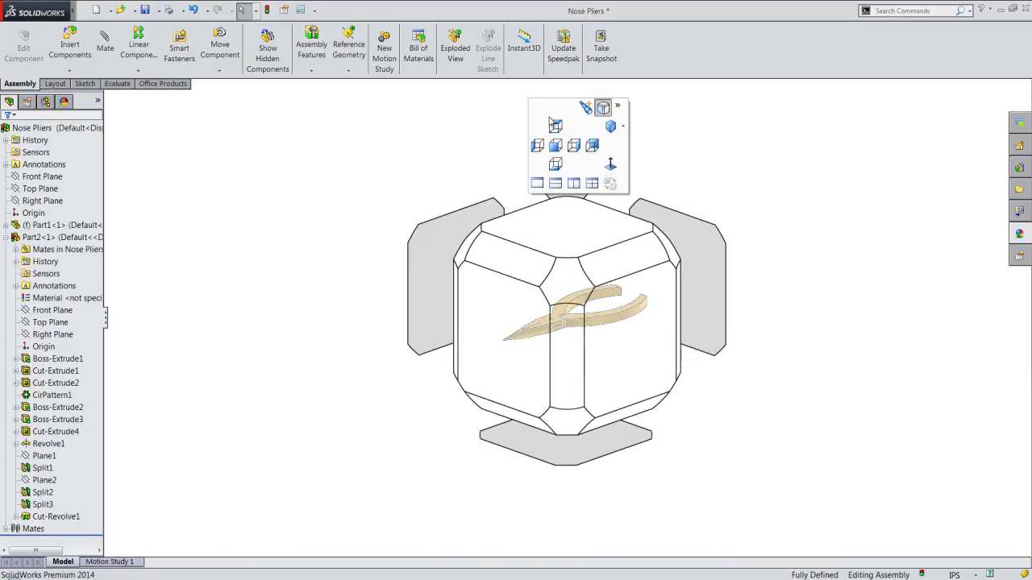
{"action": "left_click", "coordinate": [567, 285]}
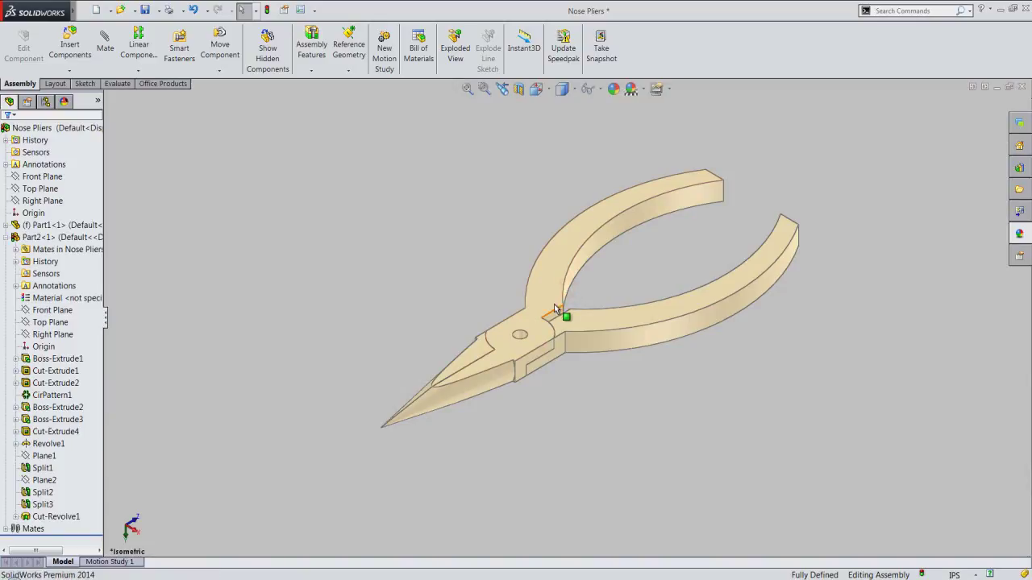
{"action": "scroll", "coordinate": [554, 302], "scroll_direction": "down", "scroll_amount": 2}
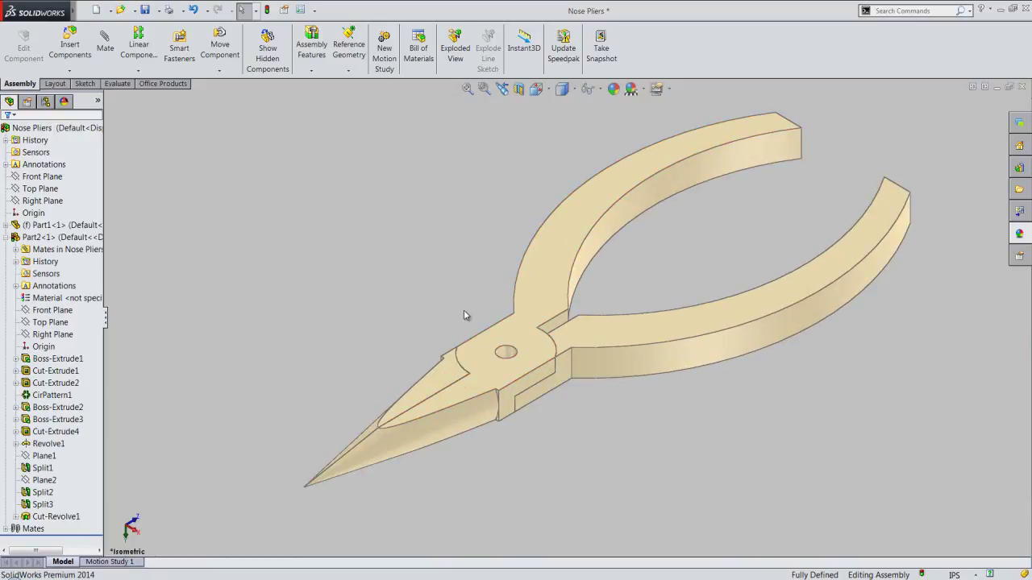
{"action": "left_click", "coordinate": [549, 289]}
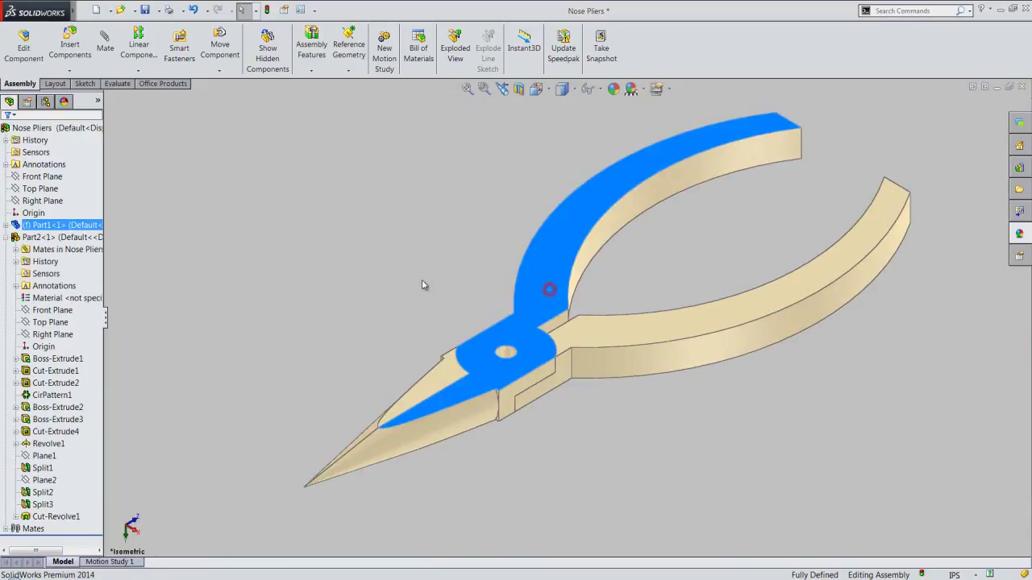
Step: Edit Part1 in the assembly context and select its jaw's top face close up
{"action": "left_click", "coordinate": [7, 238]}
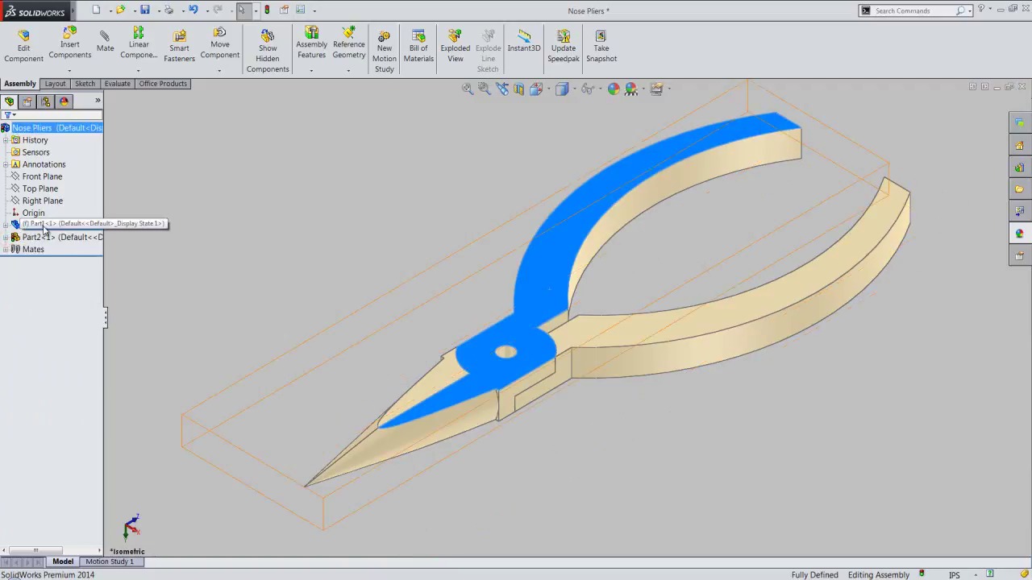
{"action": "right_click", "coordinate": [44, 229]}
{"action": "left_click", "coordinate": [62, 199]}
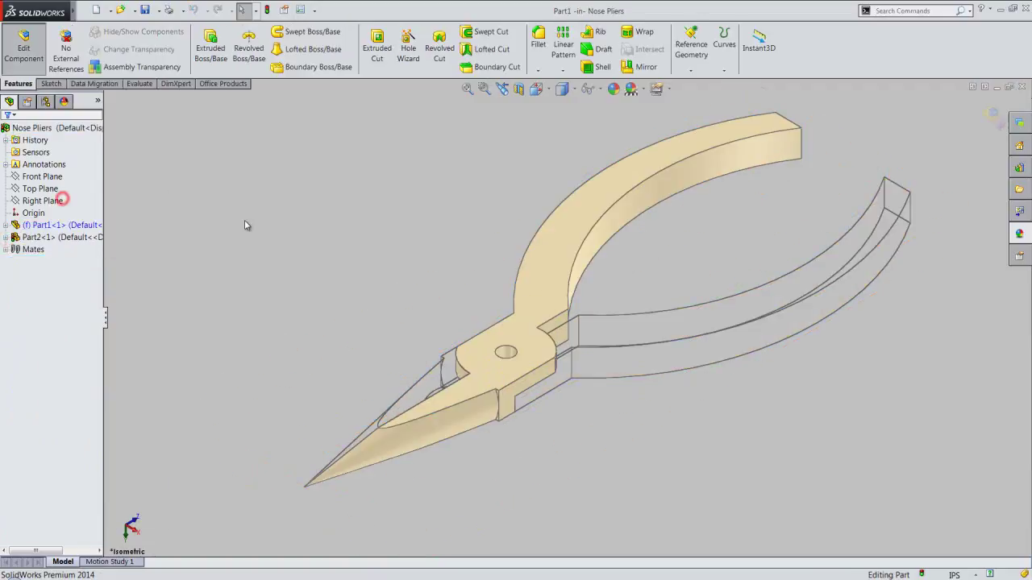
{"action": "left_click", "coordinate": [269, 230]}
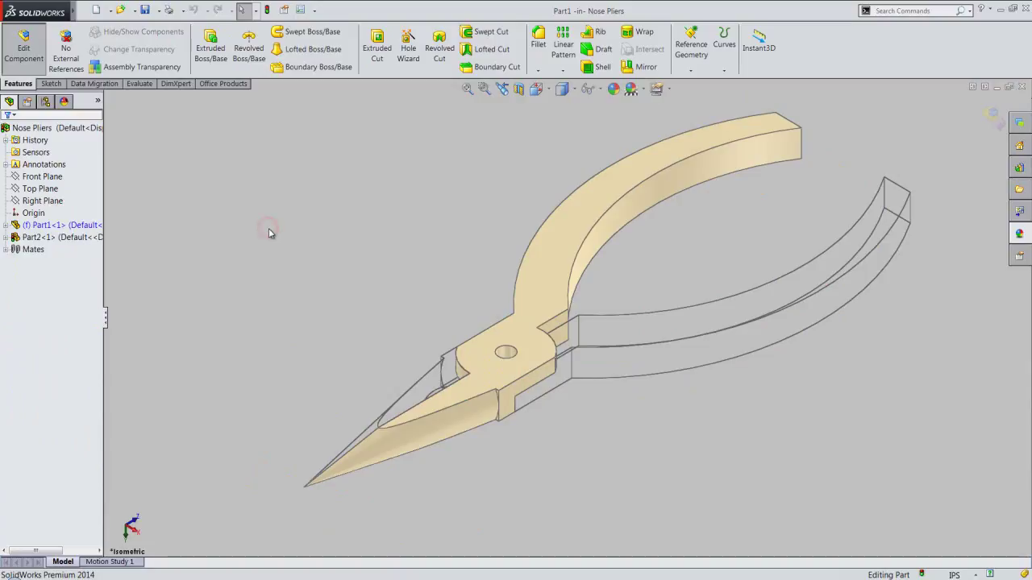
{"action": "left_click", "coordinate": [535, 89]}
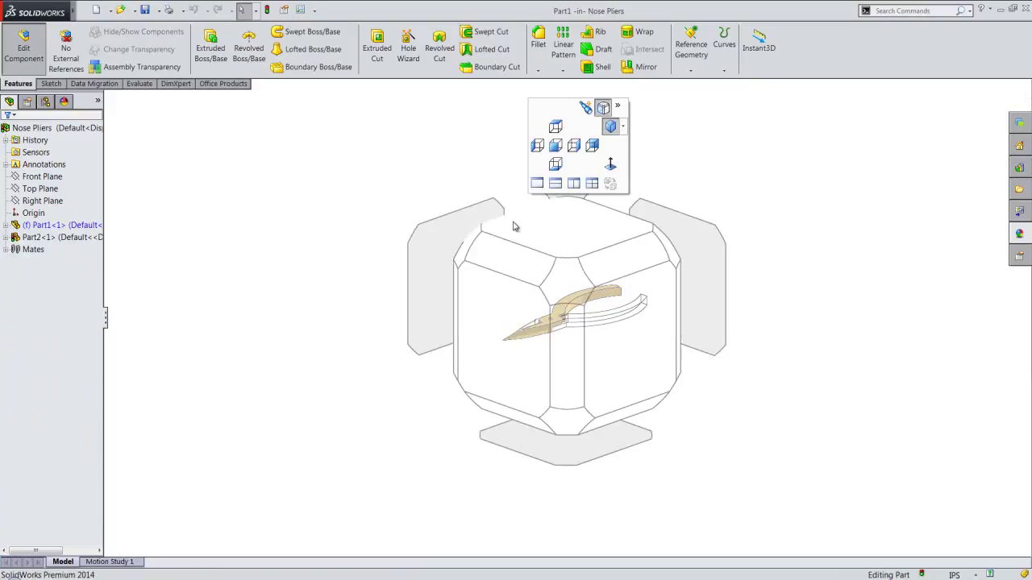
{"action": "left_click", "coordinate": [474, 244]}
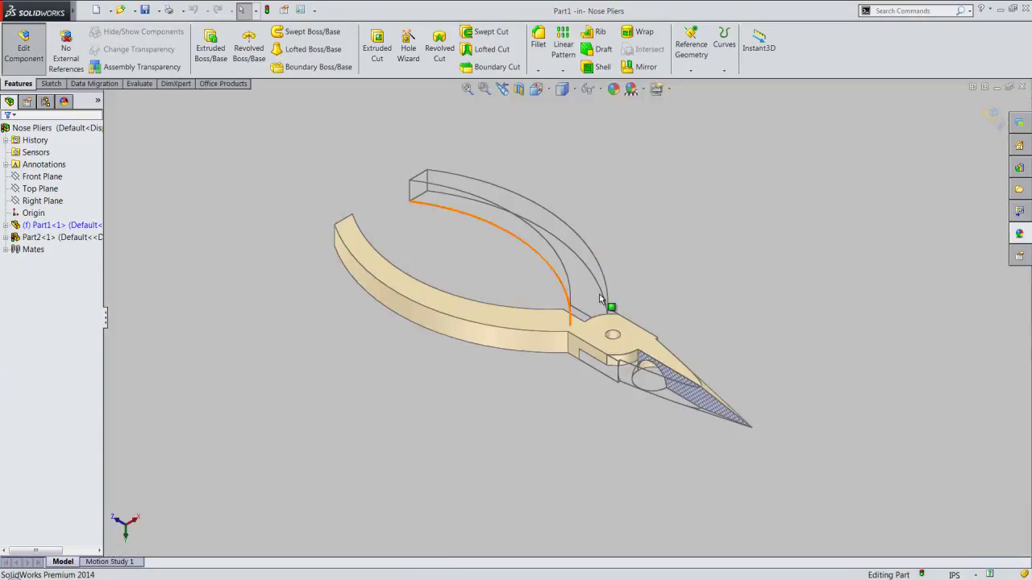
{"action": "scroll", "coordinate": [671, 373], "scroll_direction": "down", "scroll_amount": 5}
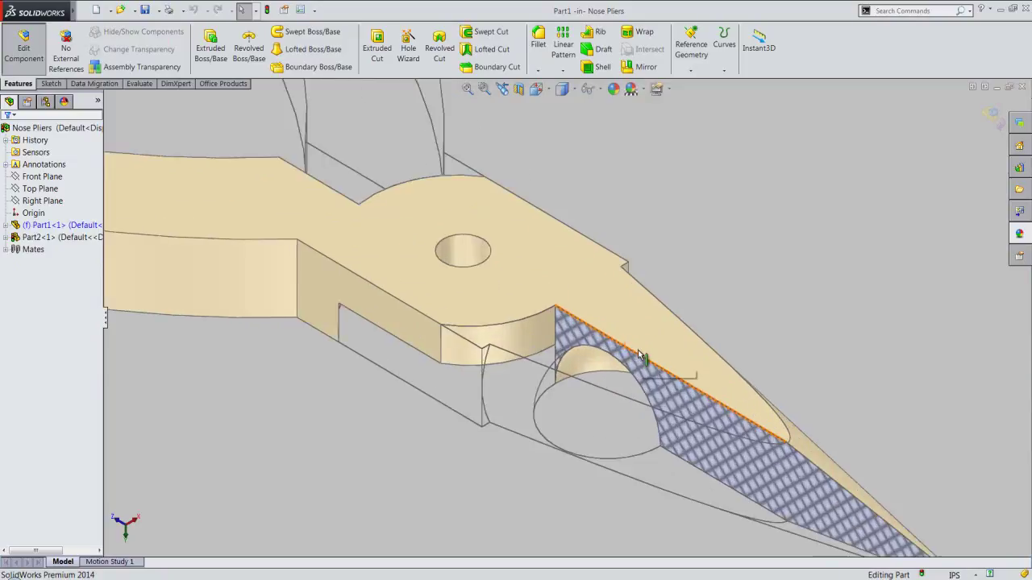
{"action": "left_click", "coordinate": [648, 312]}
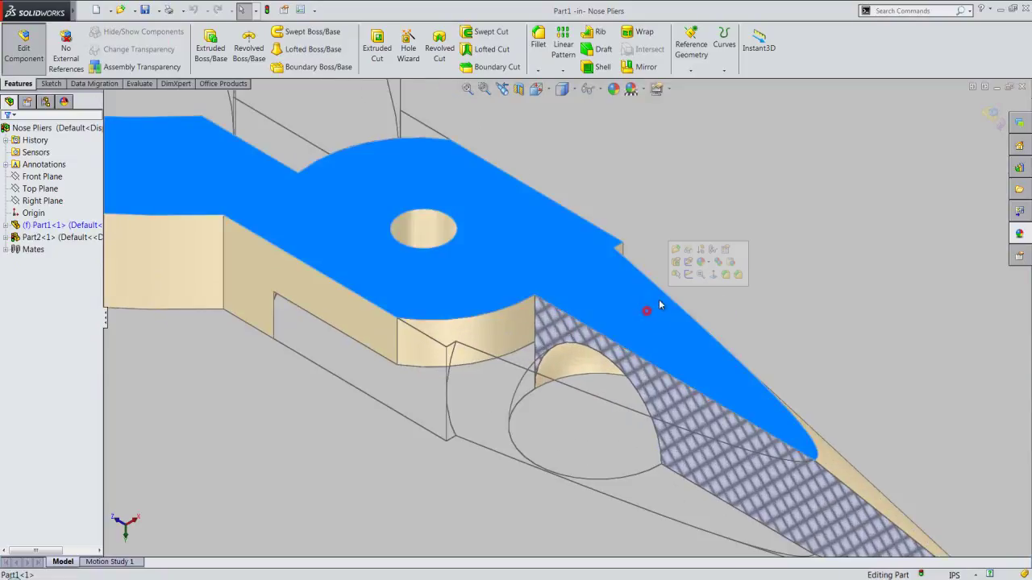
Step: Start Sketch10 on Part1's top face and convert the face outline into sketch edges
{"action": "left_click", "coordinate": [687, 276]}
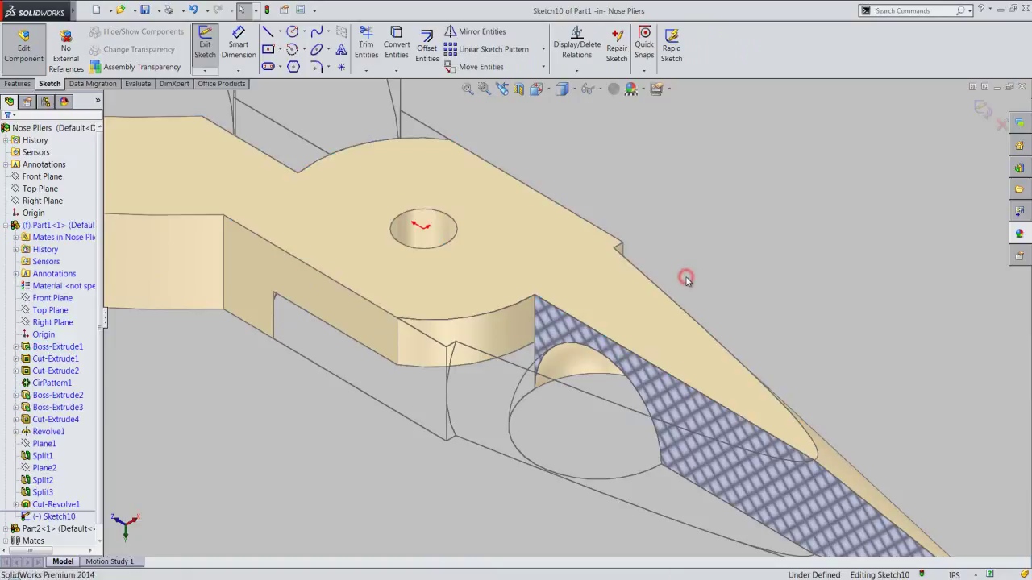
{"action": "left_click", "coordinate": [636, 290]}
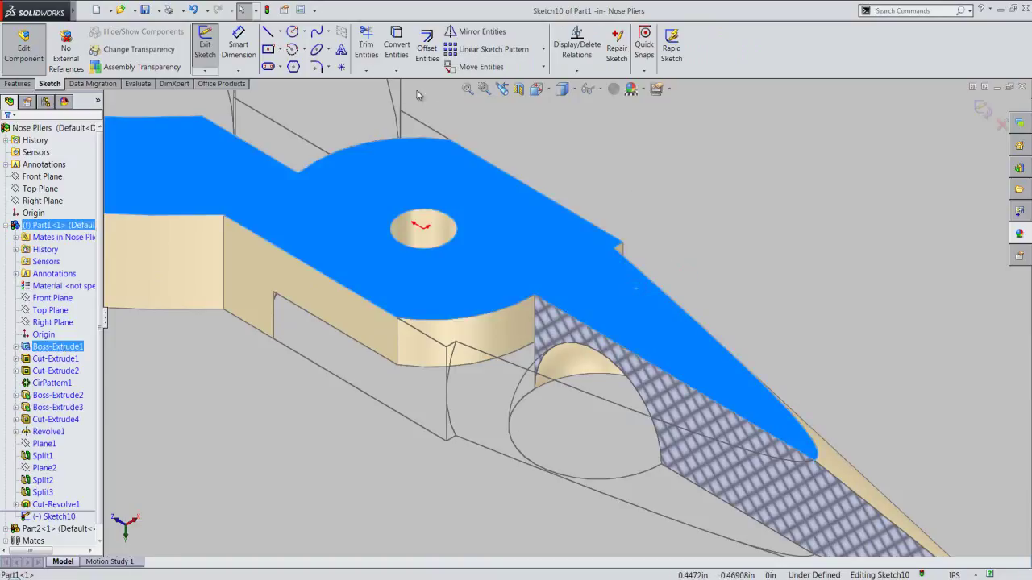
{"action": "left_click", "coordinate": [396, 44]}
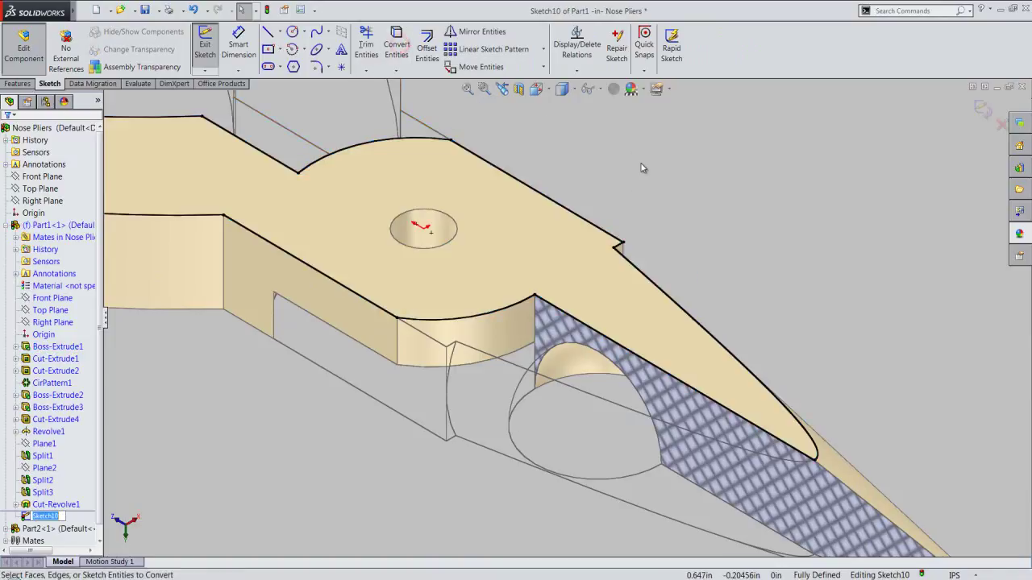
{"action": "left_click", "coordinate": [669, 184]}
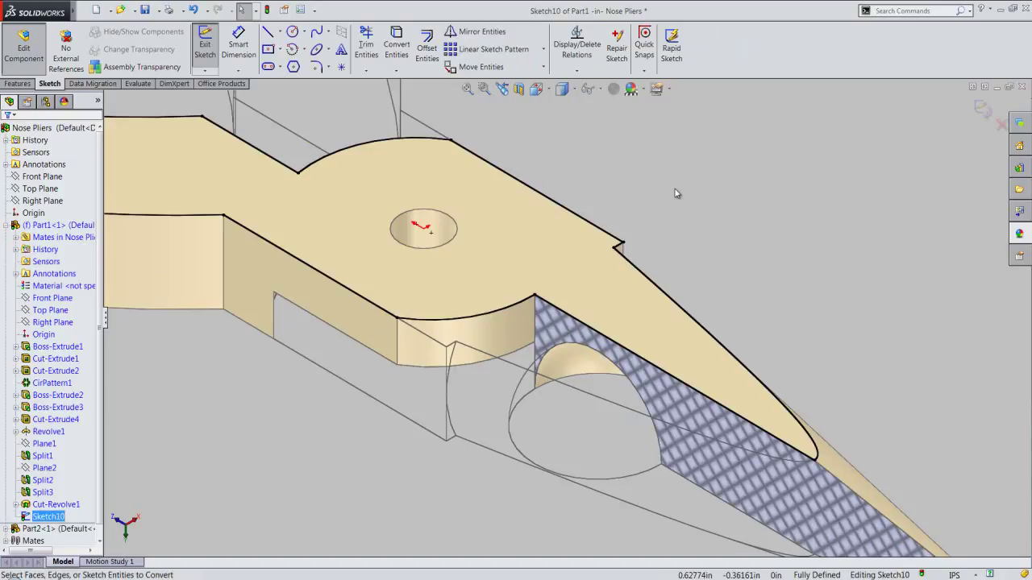
Step: Draw a 0.563-long line from the hatched cut face's corner
{"action": "right_click", "coordinate": [676, 193]}
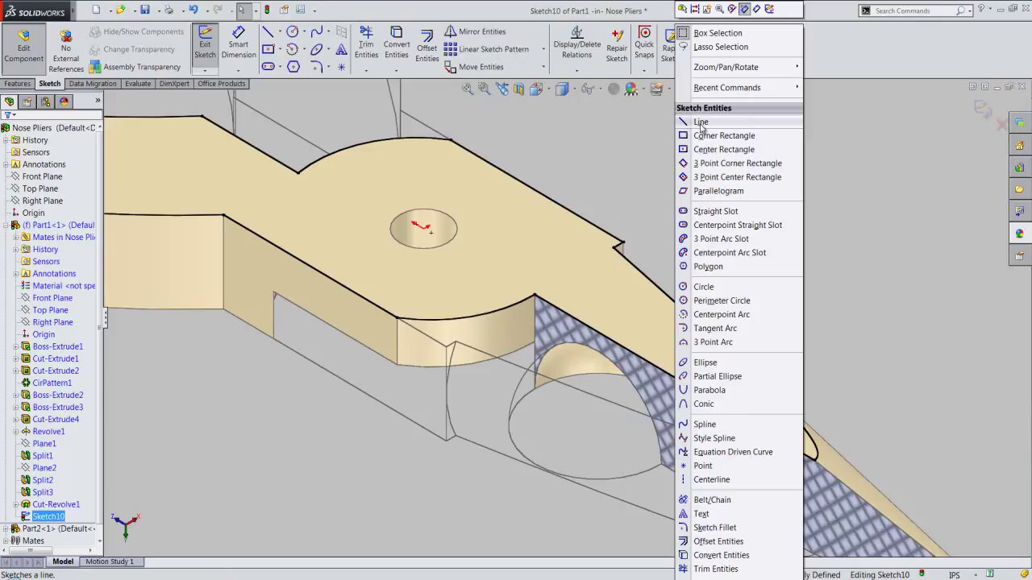
{"action": "left_click", "coordinate": [700, 123]}
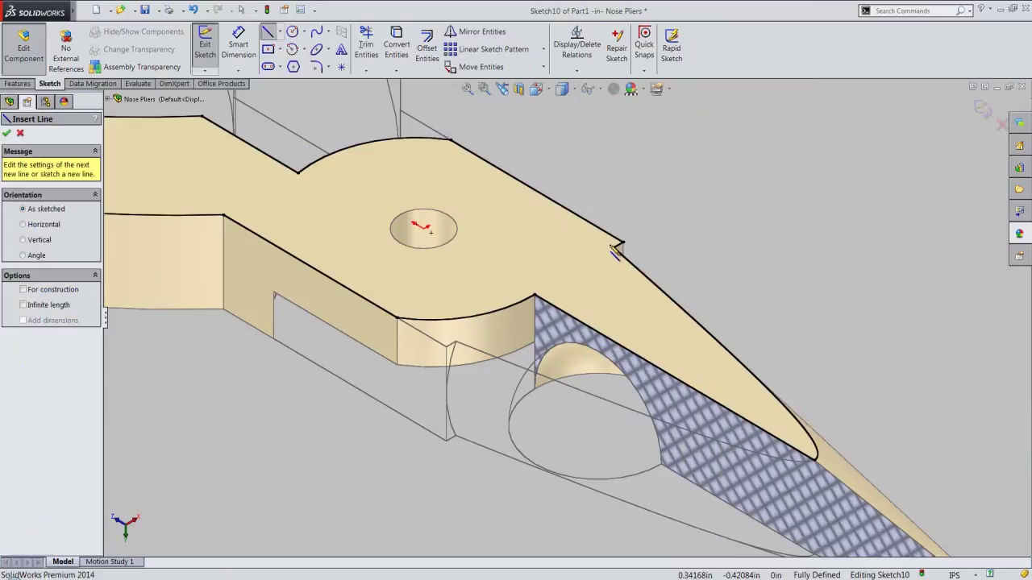
{"action": "left_click", "coordinate": [536, 296]}
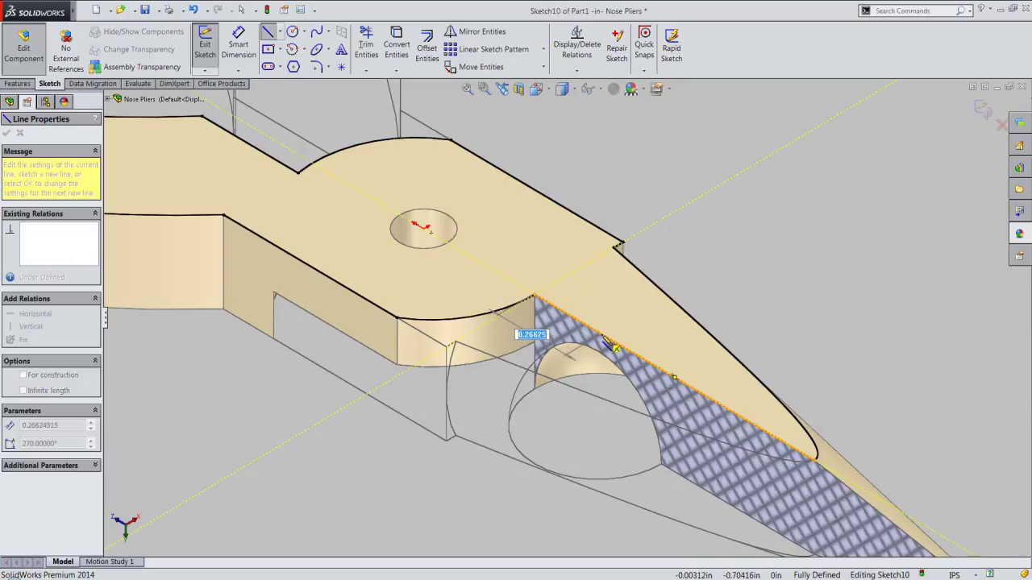
{"action": "key", "text": "BackSpace"}
{"action": "key", "text": "Return"}
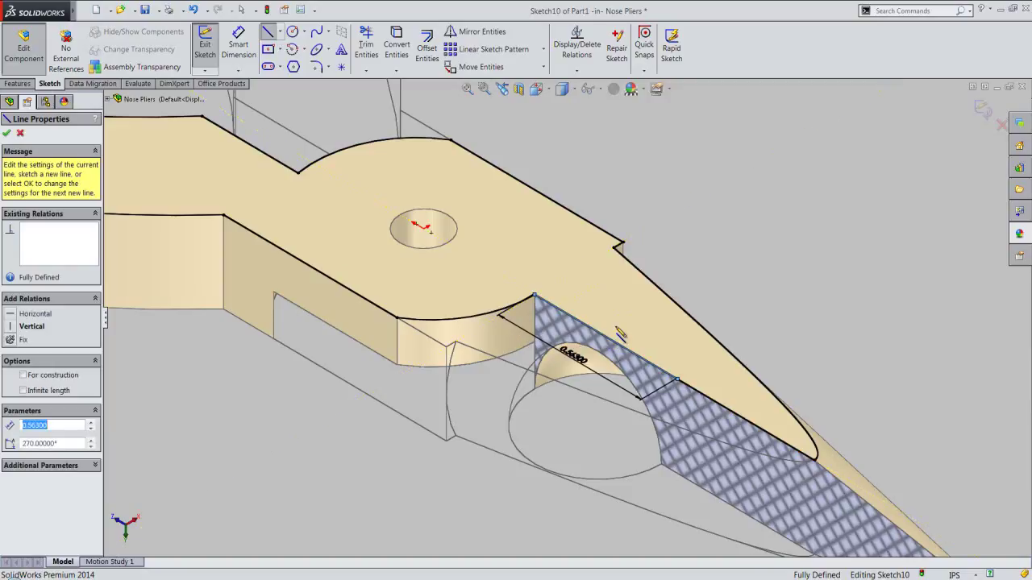
{"action": "right_click", "coordinate": [708, 260]}
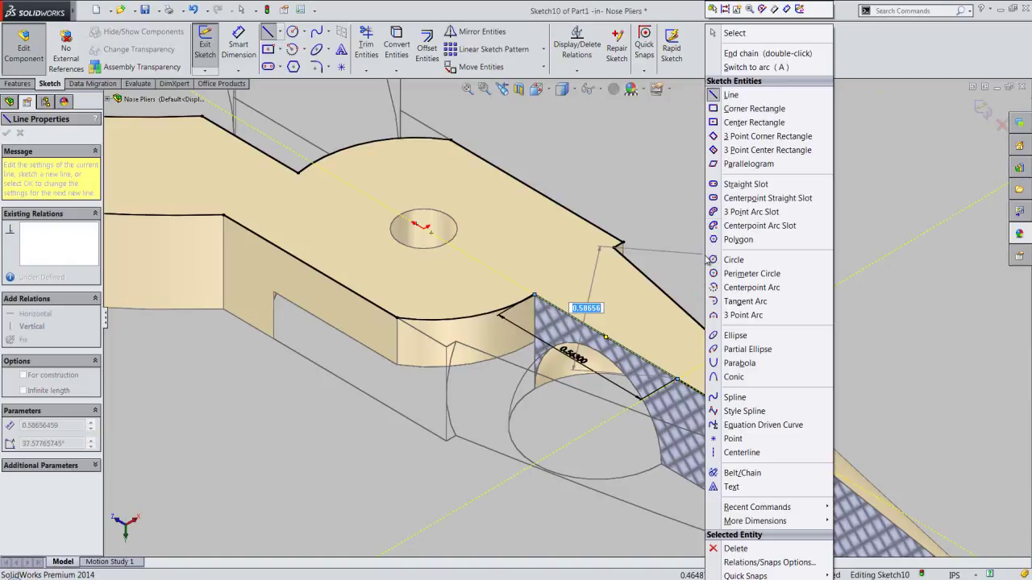
{"action": "left_click", "coordinate": [732, 33]}
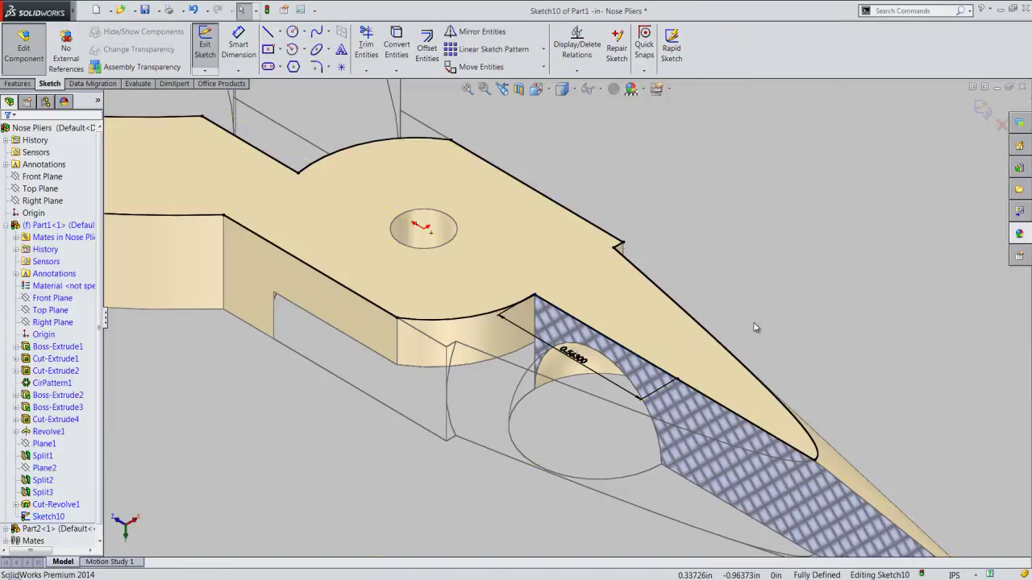
Step: Make all of Sketch10's converted jaw edges construction geometry and exit the sketch
{"action": "scroll", "coordinate": [778, 334], "scroll_direction": "up", "scroll_amount": 2}
{"action": "scroll", "coordinate": [783, 334], "scroll_direction": "up", "scroll_amount": 2}
{"action": "scroll", "coordinate": [819, 346], "scroll_direction": "up", "scroll_amount": 2}
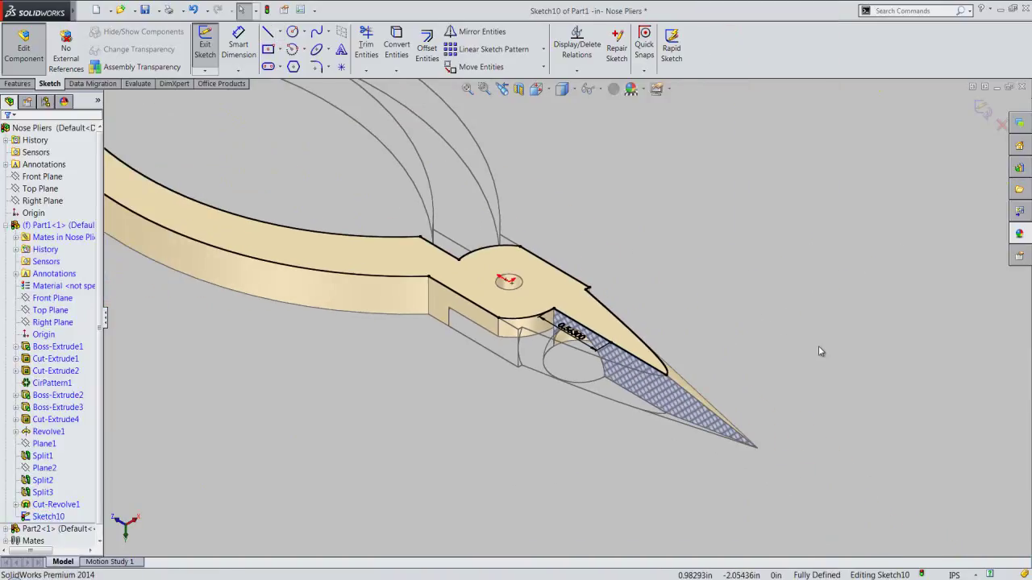
{"action": "scroll", "coordinate": [819, 346], "scroll_direction": "up", "scroll_amount": 2}
{"action": "left_click_drag", "start_coordinate": [865, 471], "coordinate": [136, 125]}
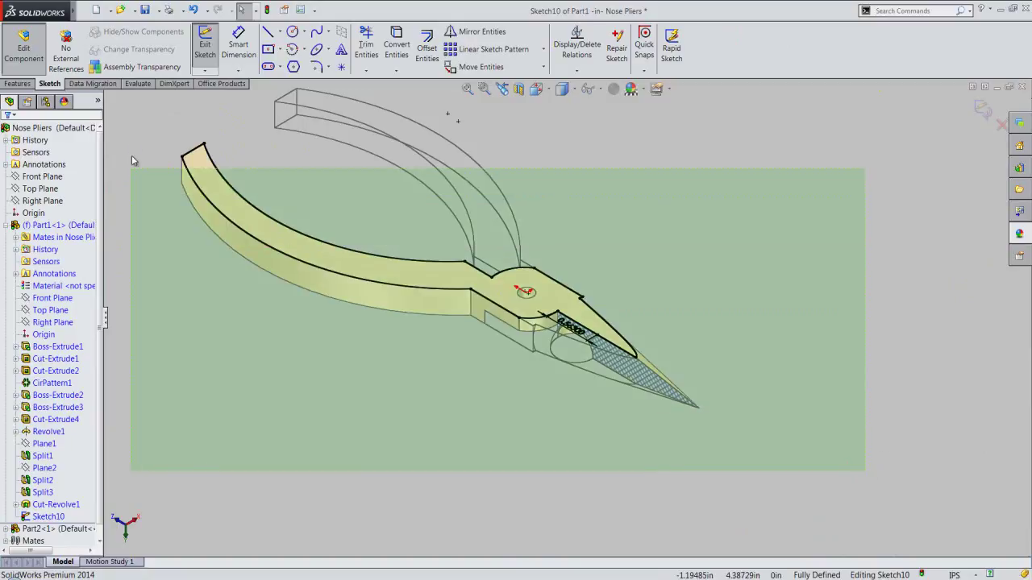
{"action": "scroll", "coordinate": [584, 329], "scroll_direction": "down", "scroll_amount": 2}
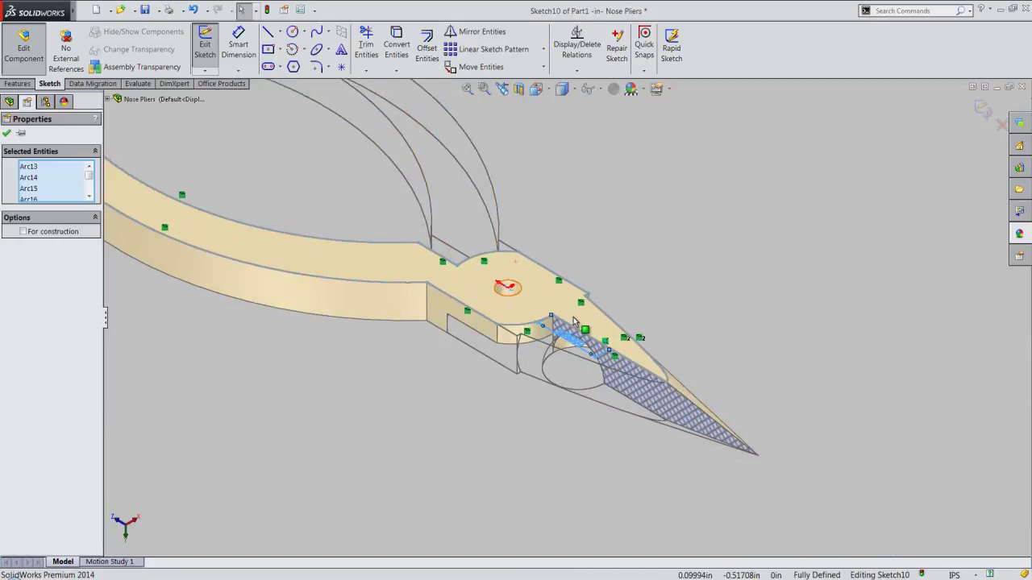
{"action": "scroll", "coordinate": [585, 329], "scroll_direction": "down", "scroll_amount": 2}
{"action": "scroll", "coordinate": [585, 329], "scroll_direction": "down", "scroll_amount": 2}
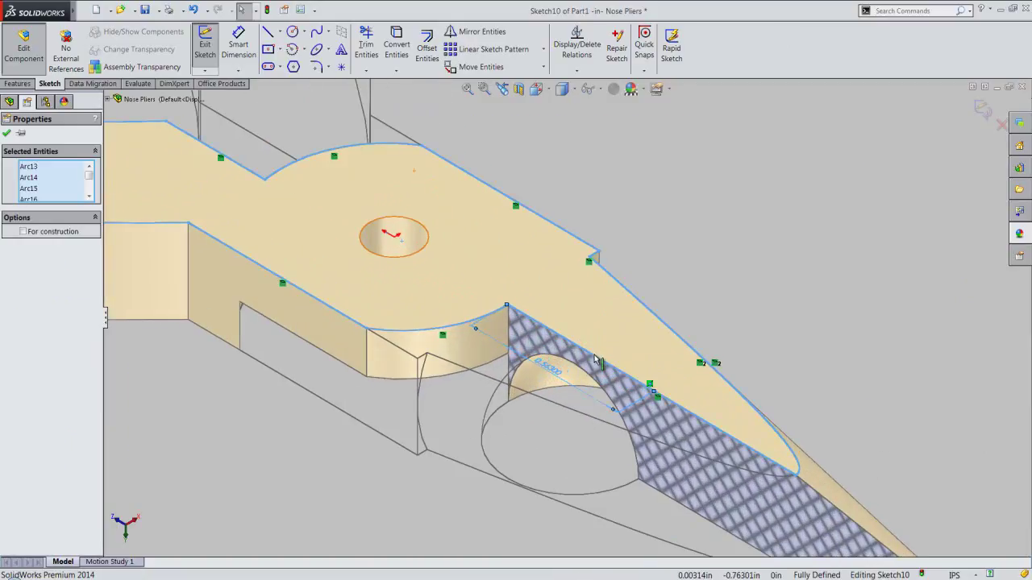
{"action": "left_click", "coordinate": [620, 348]}
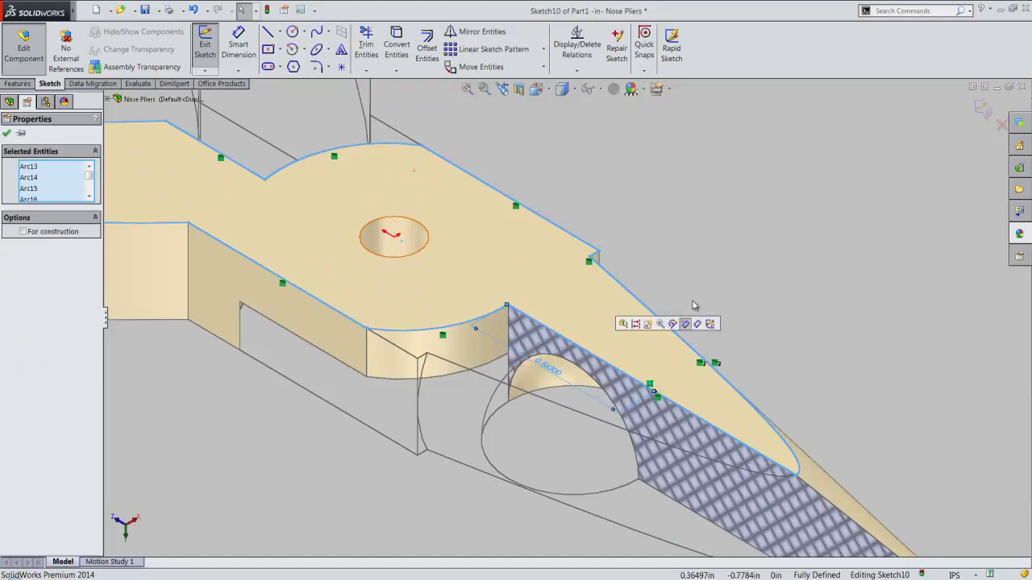
{"action": "left_click", "coordinate": [686, 323]}
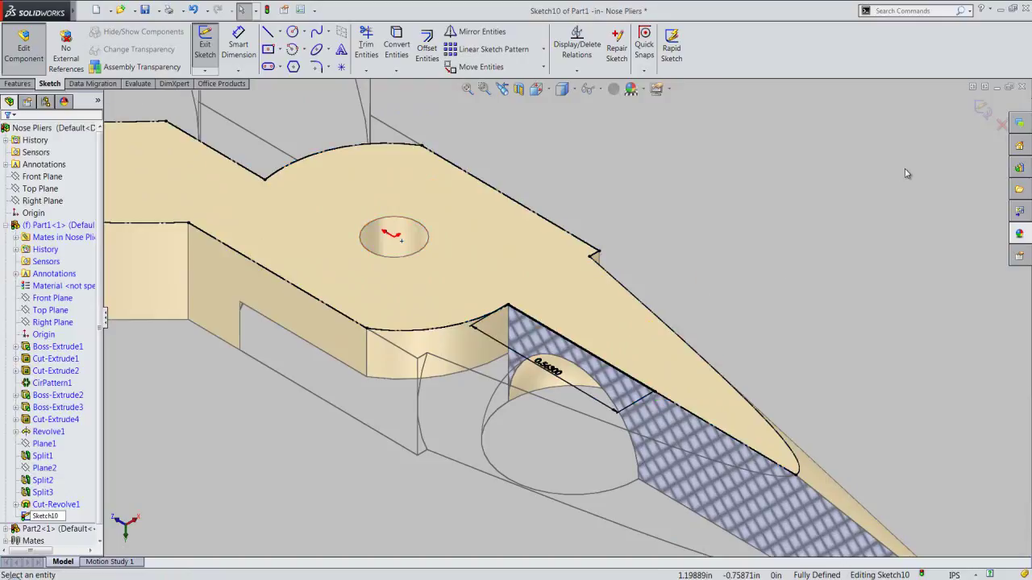
{"action": "left_click", "coordinate": [982, 112]}
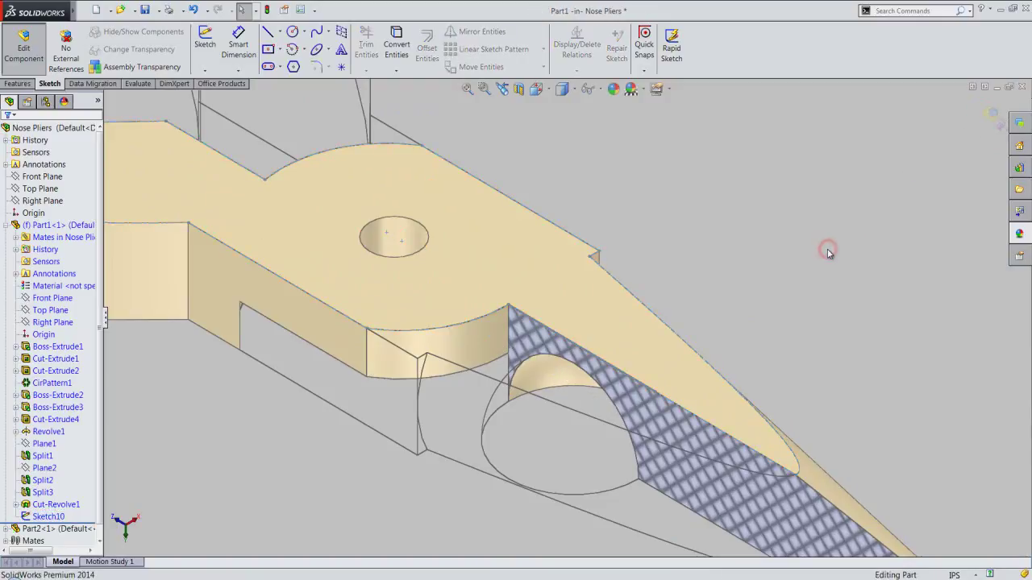
Step: Add a reference plane through the 0.563 line's end point, perpendicular to that line
{"action": "left_click", "coordinate": [18, 84]}
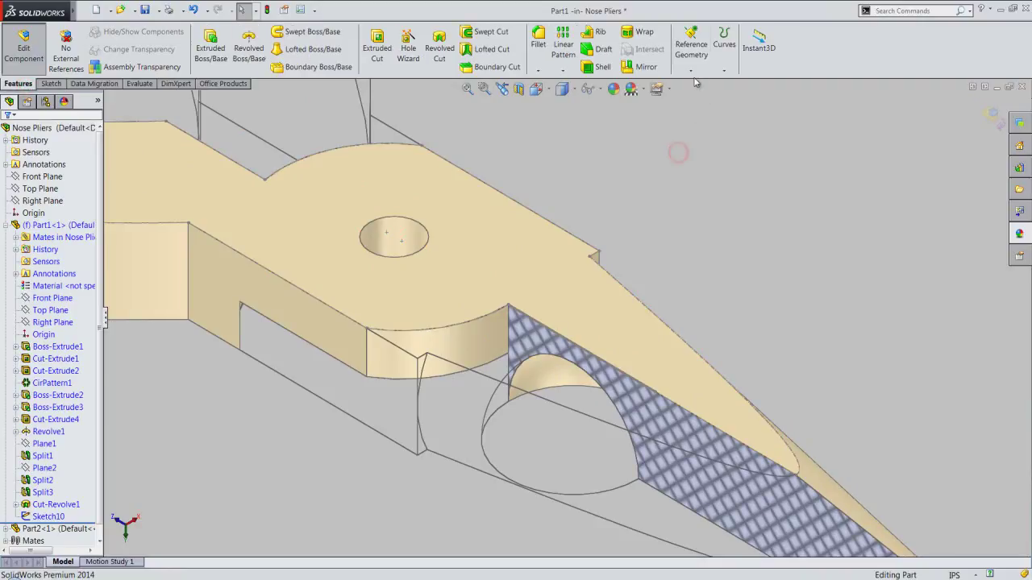
{"action": "left_click", "coordinate": [690, 70]}
{"action": "left_click", "coordinate": [694, 84]}
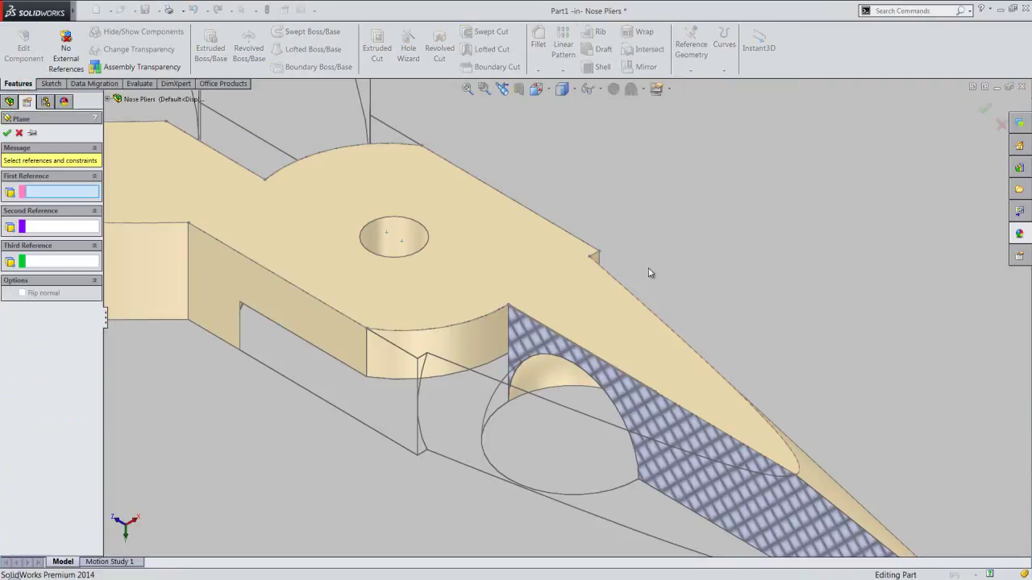
{"action": "left_click", "coordinate": [657, 393]}
{"action": "left_click", "coordinate": [649, 388]}
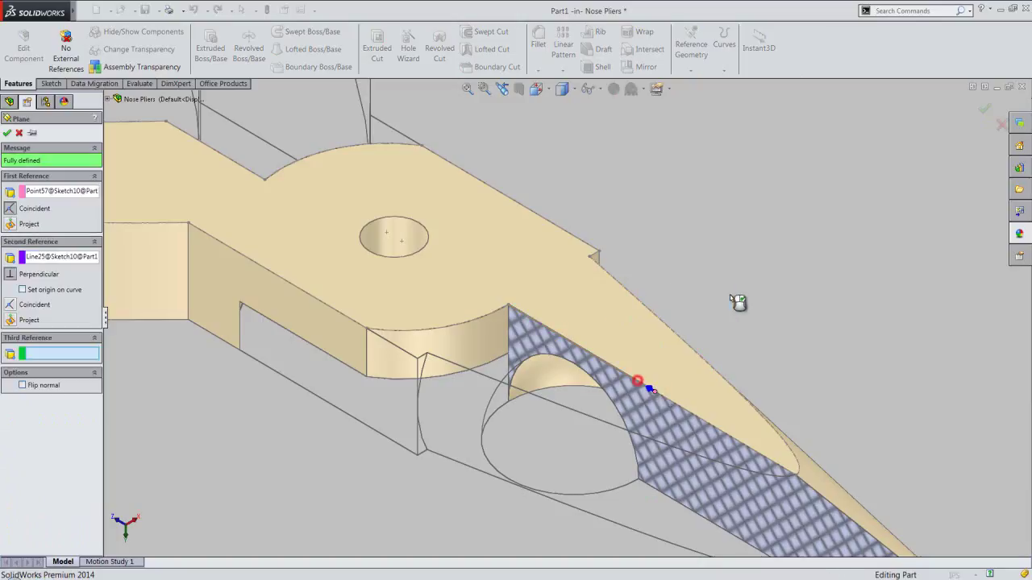
{"action": "right_click", "coordinate": [768, 271]}
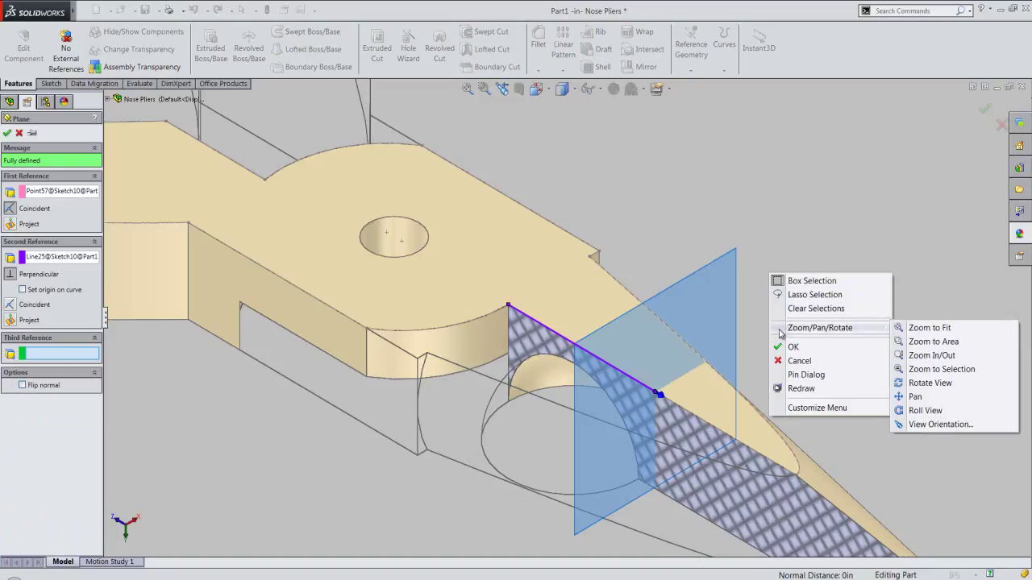
{"action": "left_click", "coordinate": [791, 348]}
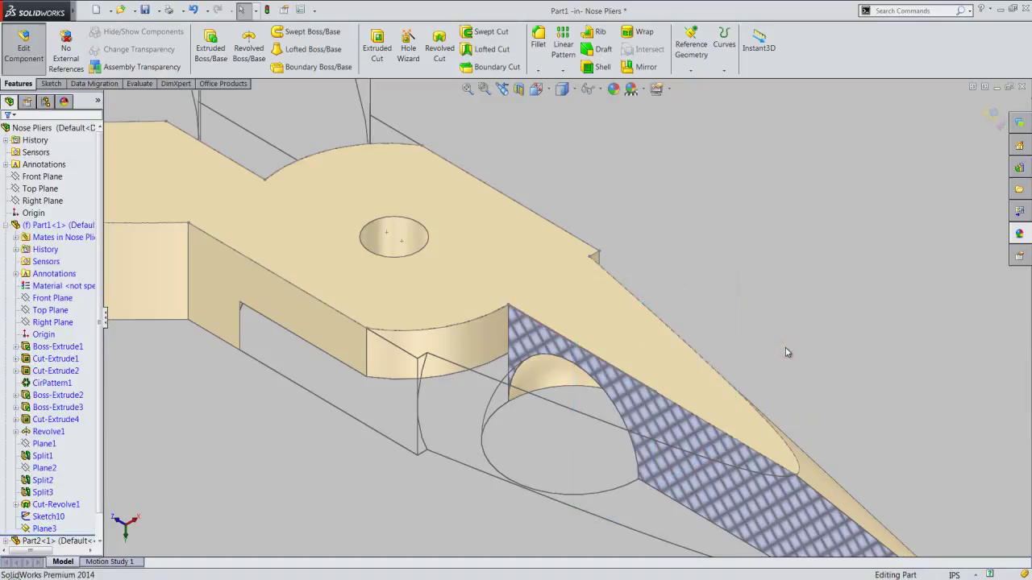
Step: Show planes, open Sketch11 on Plane3, and start the Intersection Curve tool
{"action": "mouse_move", "coordinate": [77, 10]}
{"action": "left_click", "coordinate": [129, 11]}
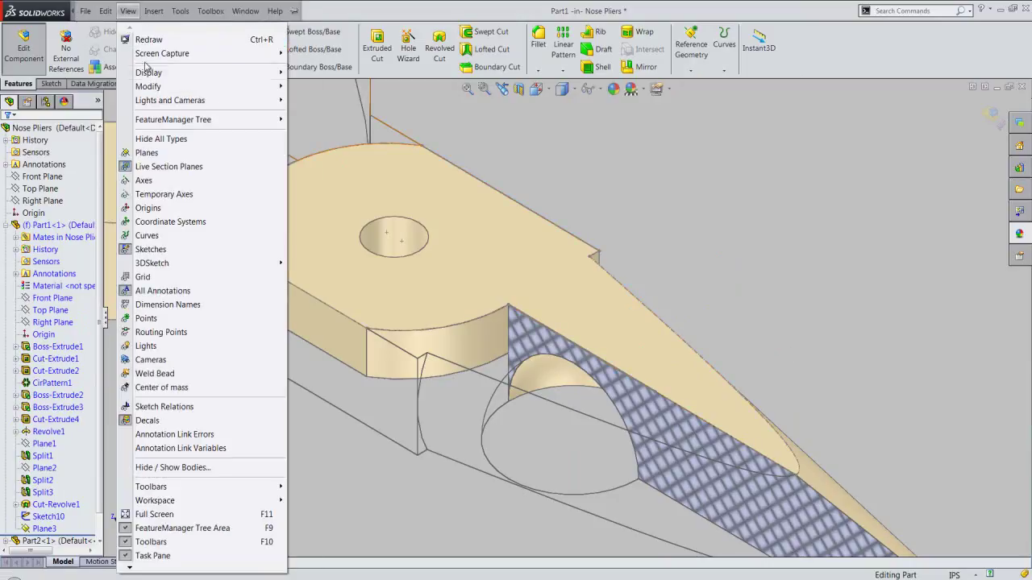
{"action": "left_click", "coordinate": [214, 152]}
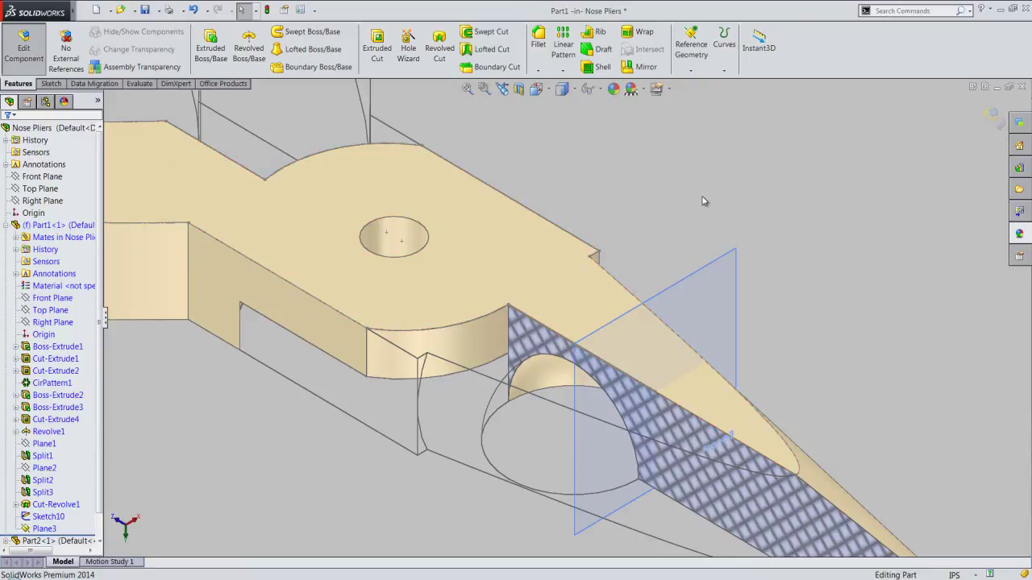
{"action": "left_click", "coordinate": [718, 261]}
{"action": "right_click", "coordinate": [718, 260]}
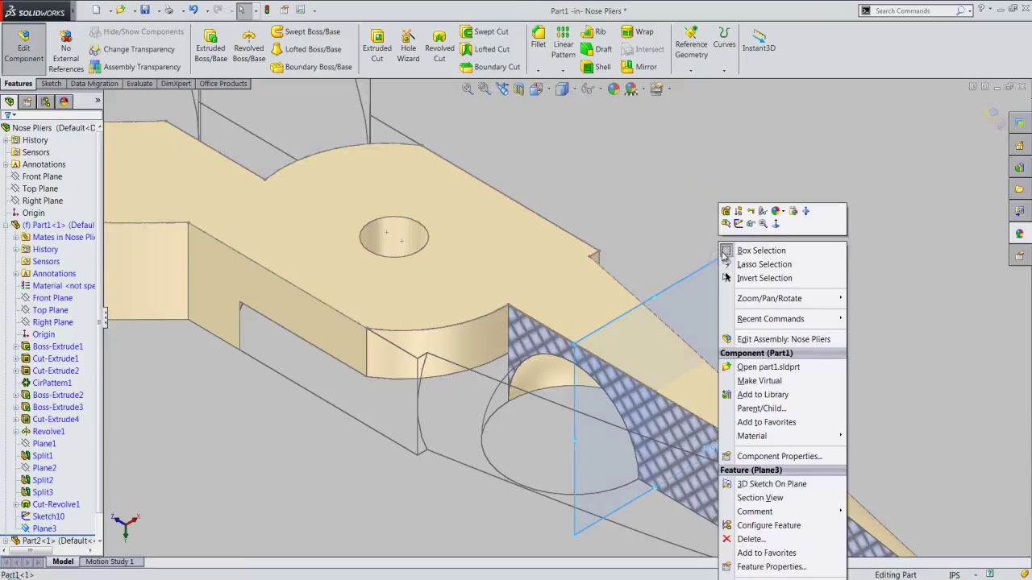
{"action": "left_click", "coordinate": [736, 225]}
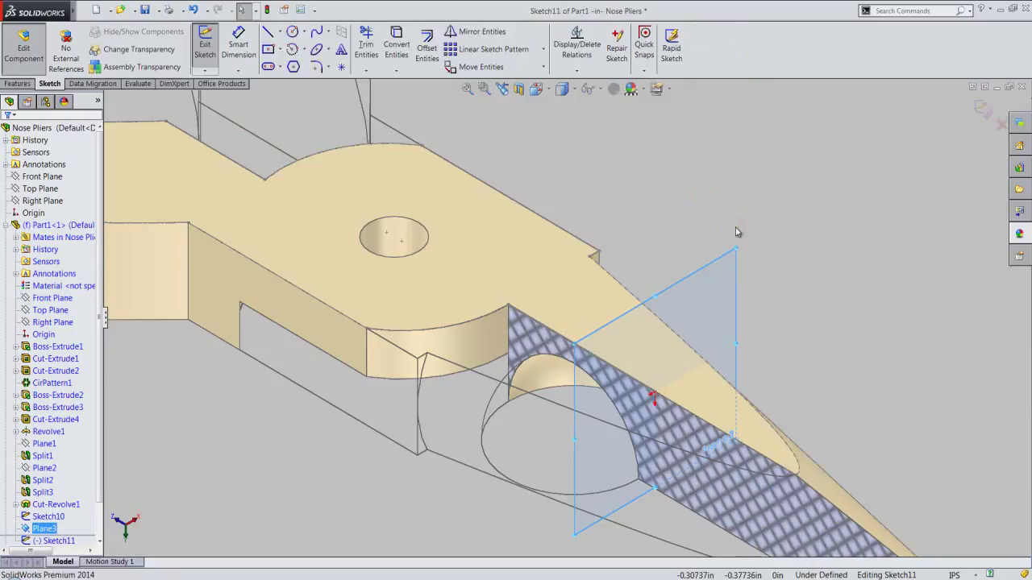
{"action": "left_click", "coordinate": [396, 73]}
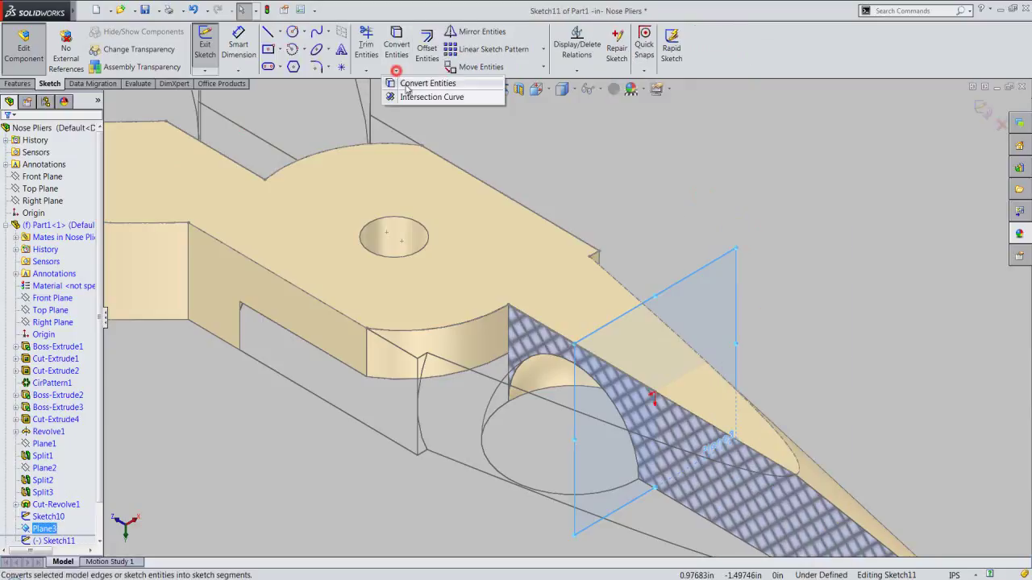
{"action": "left_click", "coordinate": [421, 95]}
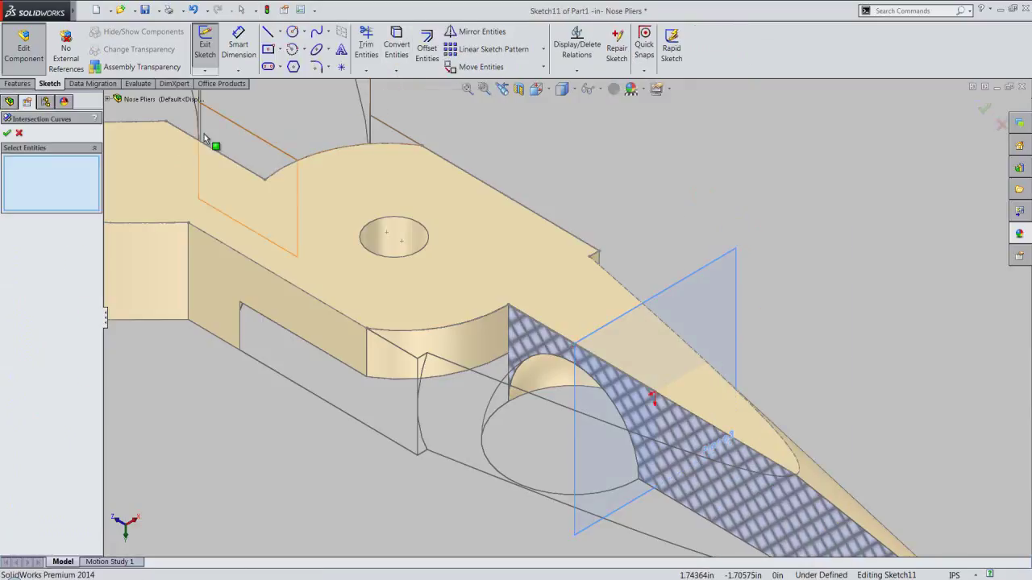
Step: Intersect Part1 with Plane3 to get the jaw's closed D-shaped cross-section
{"action": "left_click", "coordinate": [109, 99]}
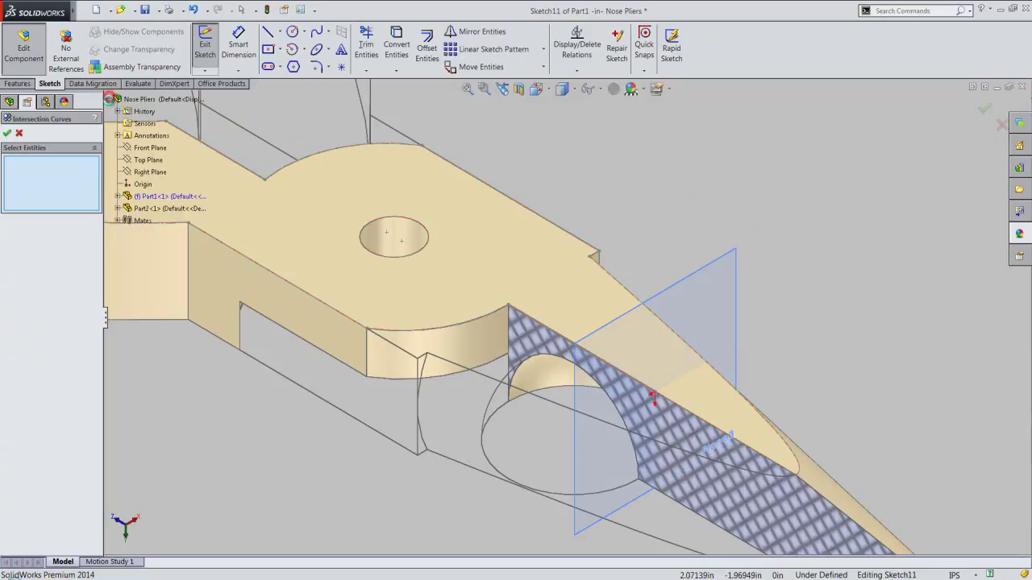
{"action": "left_click", "coordinate": [166, 198]}
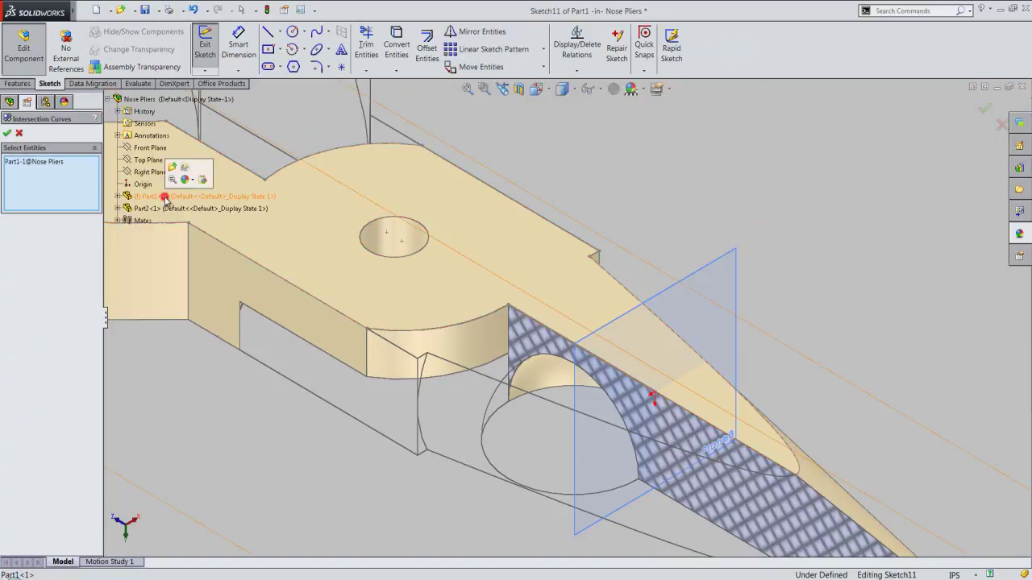
{"action": "left_click", "coordinate": [6, 133]}
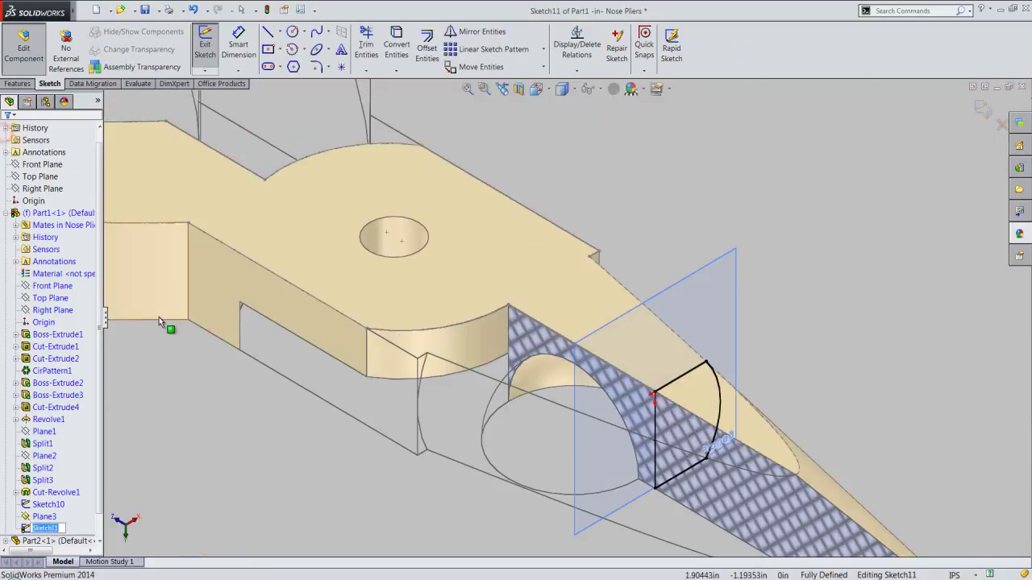
{"action": "right_click", "coordinate": [712, 260]}
{"action": "left_click", "coordinate": [715, 263]}
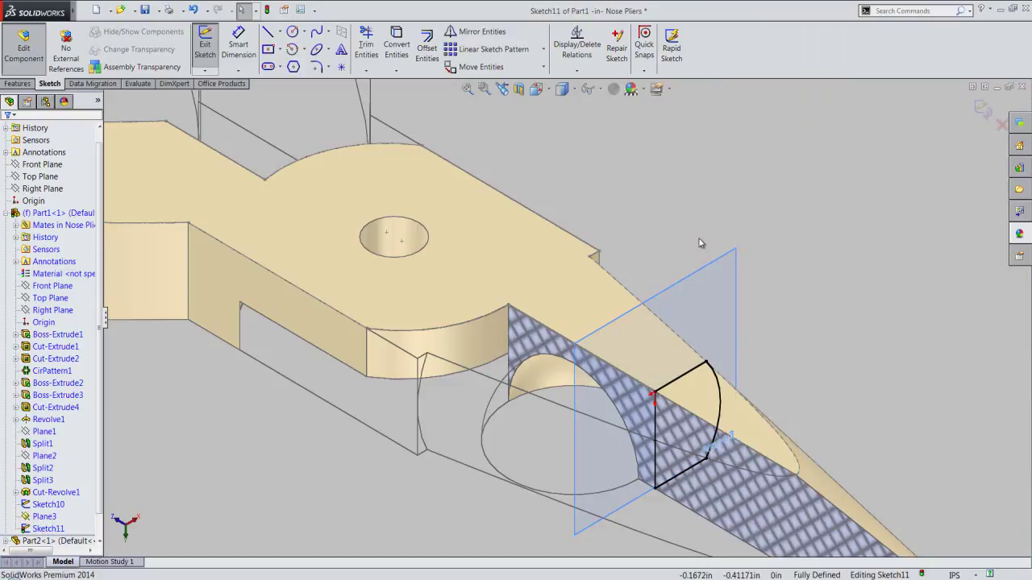
{"action": "scroll", "coordinate": [693, 240], "scroll_direction": "up", "scroll_amount": 2}
{"action": "scroll", "coordinate": [686, 238], "scroll_direction": "up", "scroll_amount": 1}
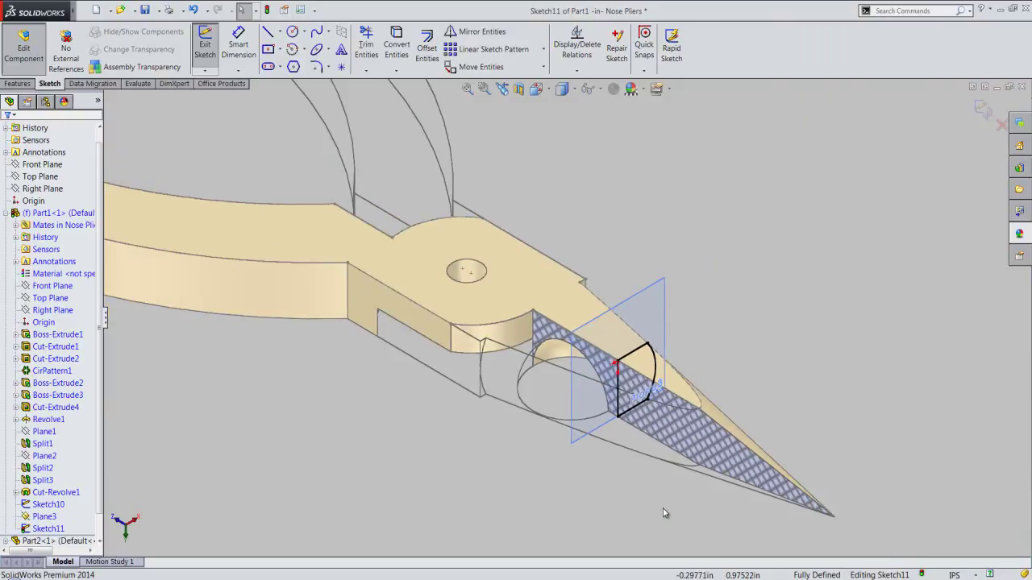
Step: Convert the cross-section profile edges into construction geometry
{"action": "left_click", "coordinate": [609, 278]}
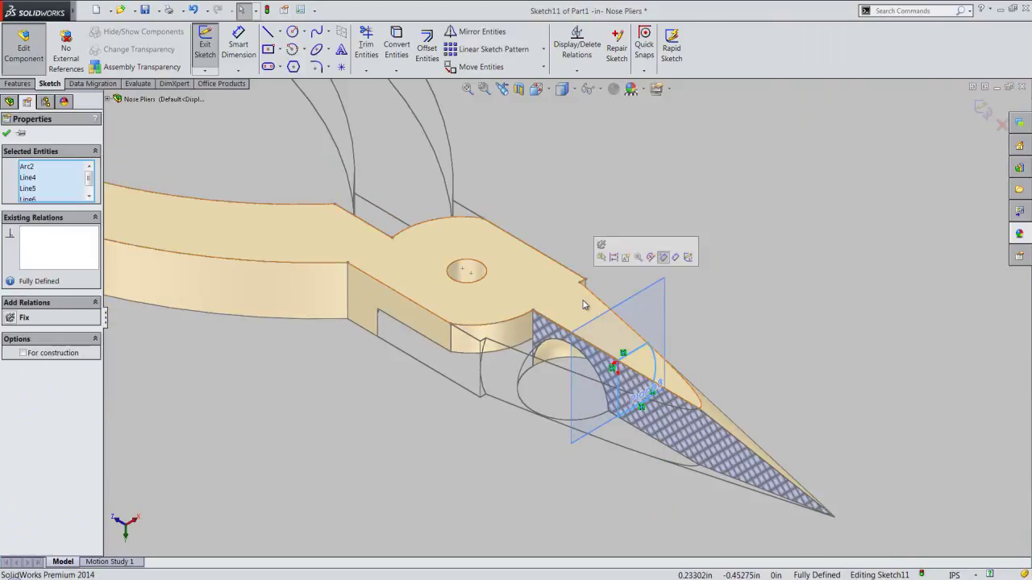
{"action": "left_click", "coordinate": [611, 262]}
{"action": "scroll", "coordinate": [612, 365], "scroll_direction": "down", "scroll_amount": 2}
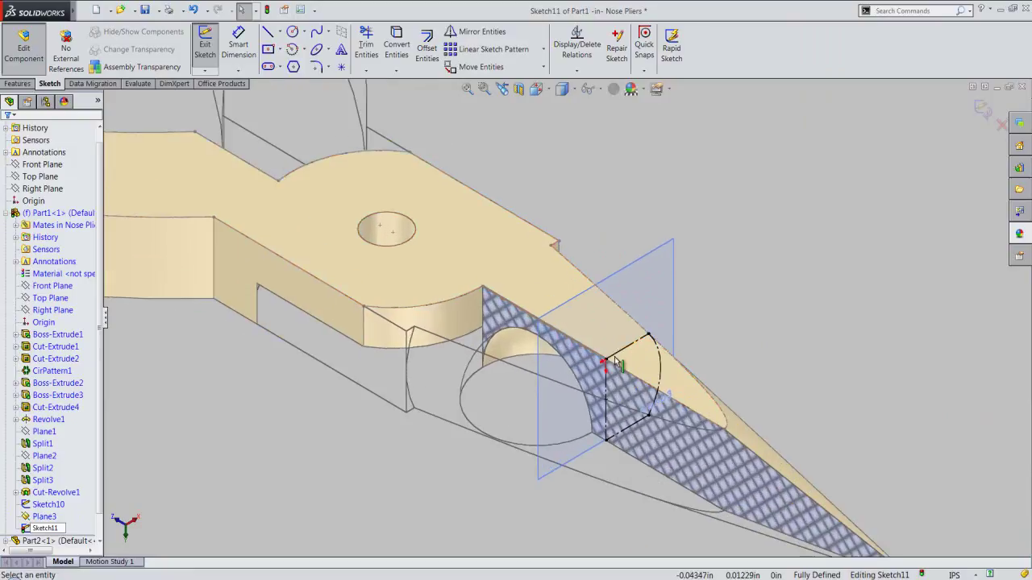
{"action": "scroll", "coordinate": [611, 363], "scroll_direction": "down", "scroll_amount": 1}
{"action": "scroll", "coordinate": [605, 360], "scroll_direction": "down", "scroll_amount": 2}
{"action": "scroll", "coordinate": [604, 360], "scroll_direction": "down", "scroll_amount": 2}
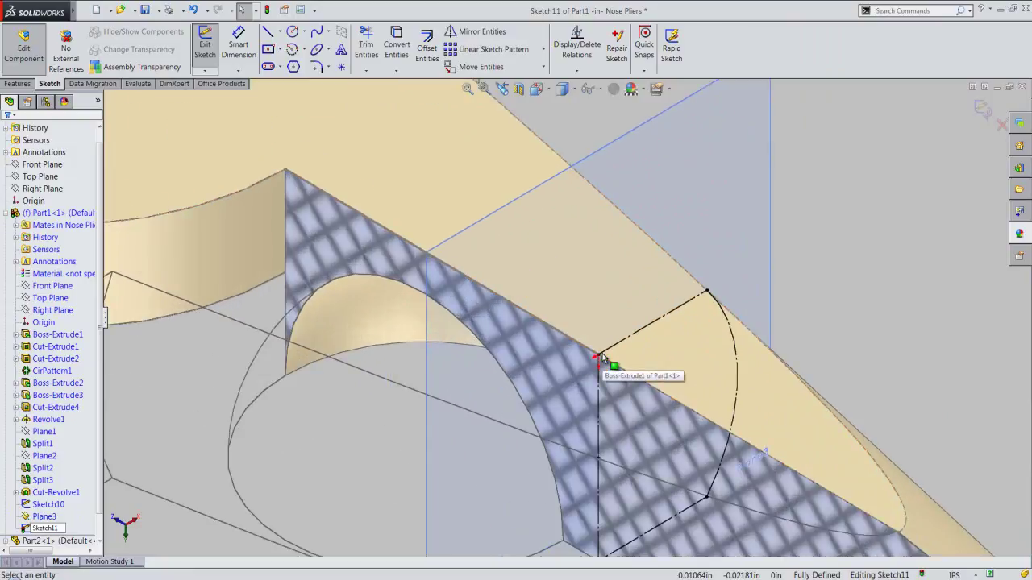
Step: Draw a slanted line and a short vertical line from the point on the vertical construction line
{"action": "right_click", "coordinate": [635, 302]}
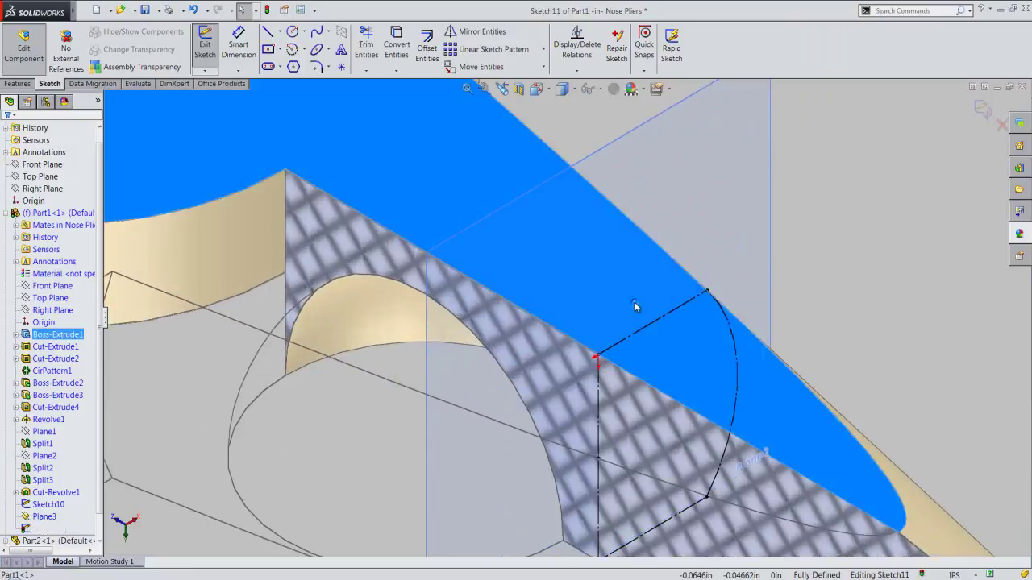
{"action": "left_click", "coordinate": [661, 136]}
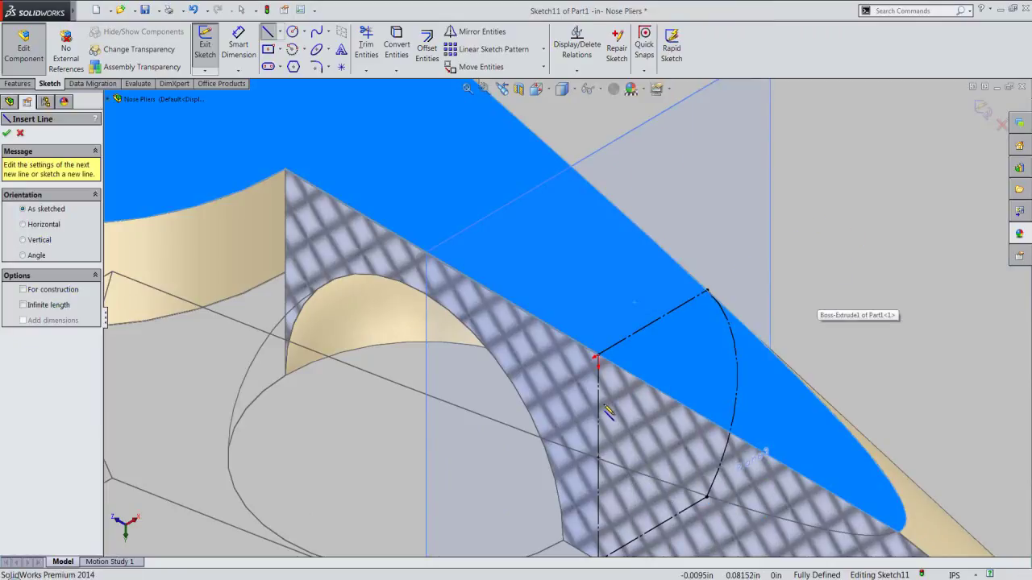
{"action": "left_click", "coordinate": [598, 402]}
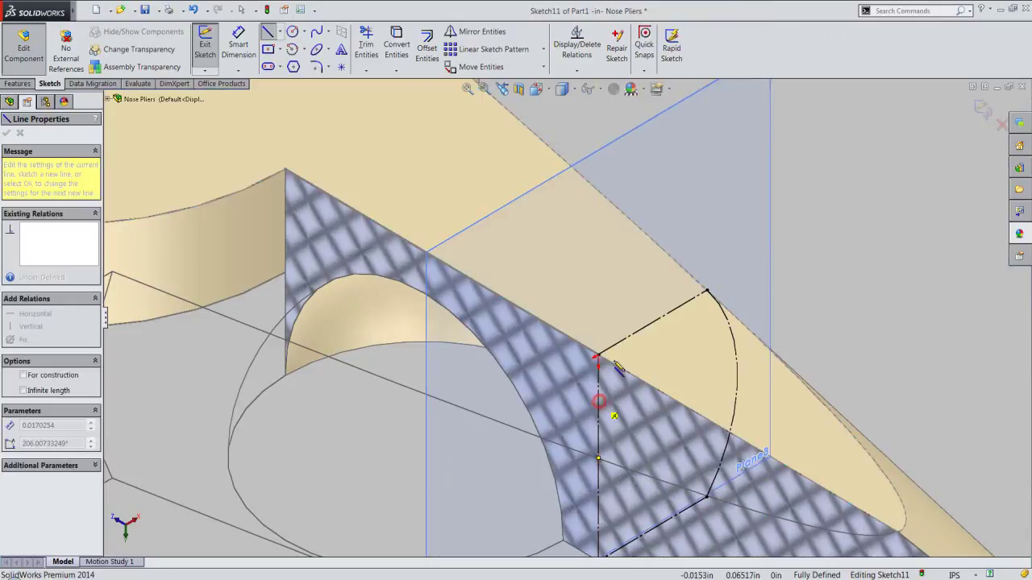
{"action": "left_click", "coordinate": [617, 344]}
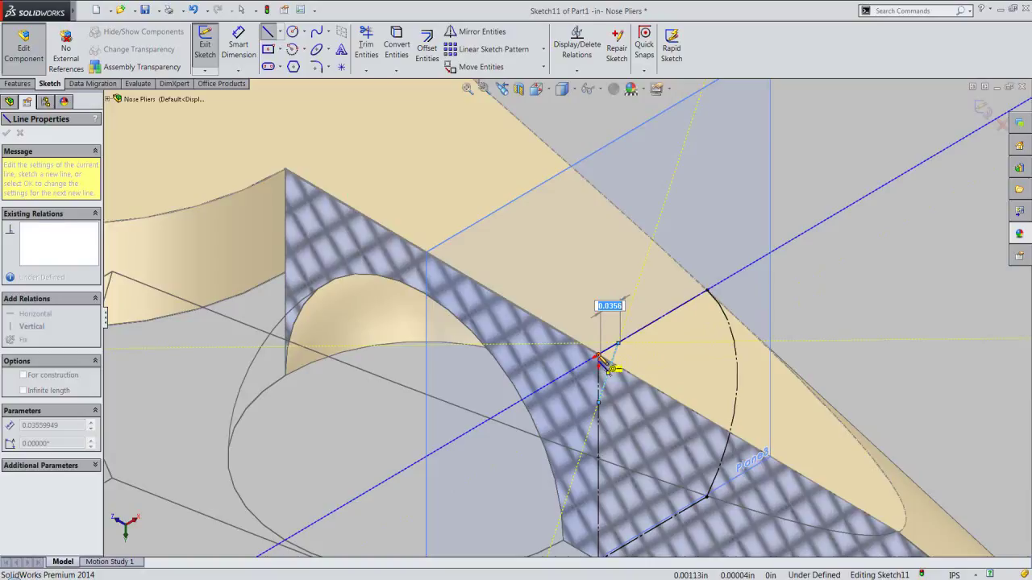
{"action": "left_click", "coordinate": [600, 403]}
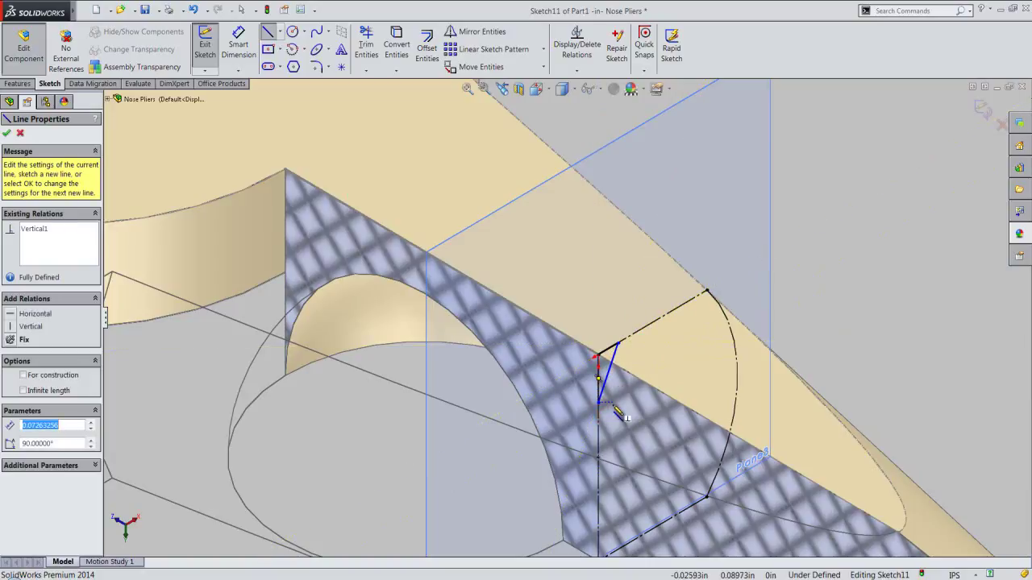
{"action": "right_click", "coordinate": [618, 410]}
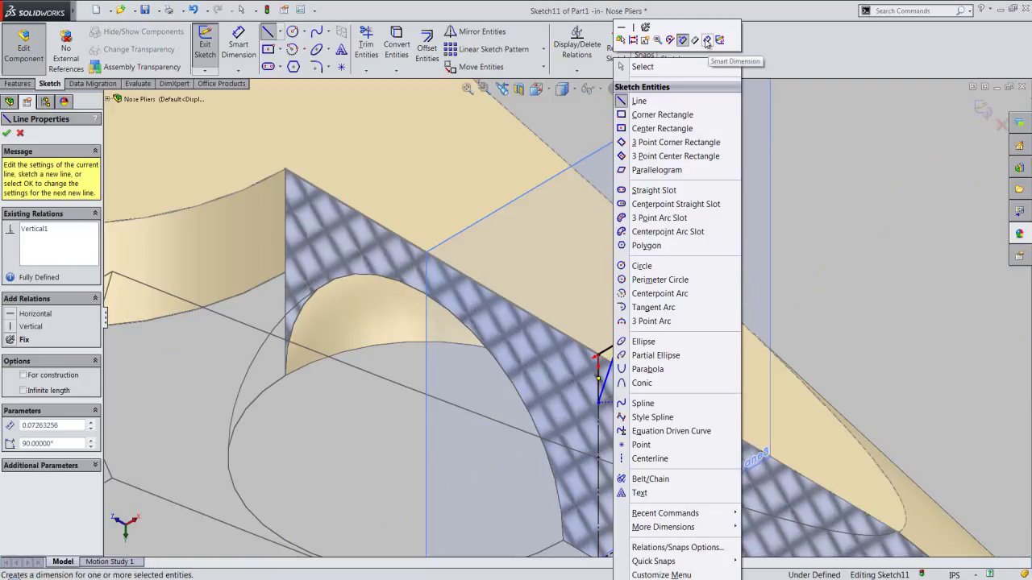
Step: Dimension the slanted line to 0.031 in and the vertical line to 0.064 in, then return to Select
{"action": "left_click", "coordinate": [706, 42]}
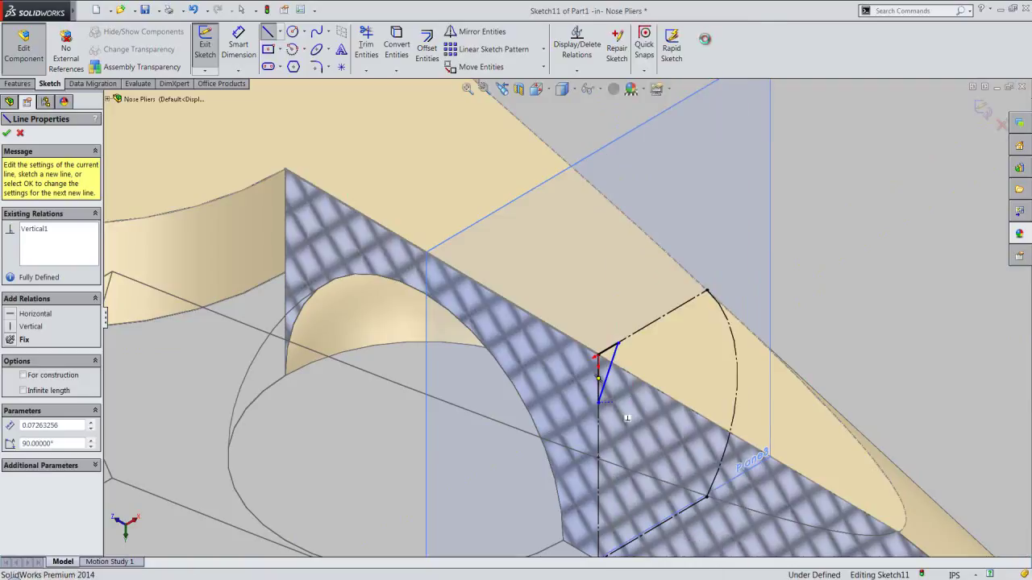
{"action": "left_click", "coordinate": [614, 351]}
{"action": "left_click", "coordinate": [607, 334]}
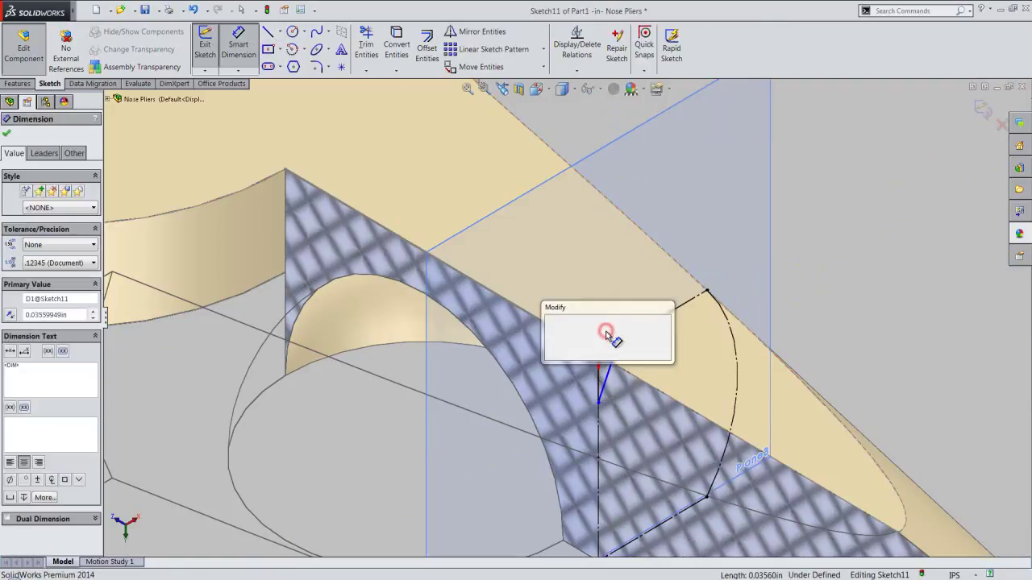
{"action": "key", "text": "BackSpace"}
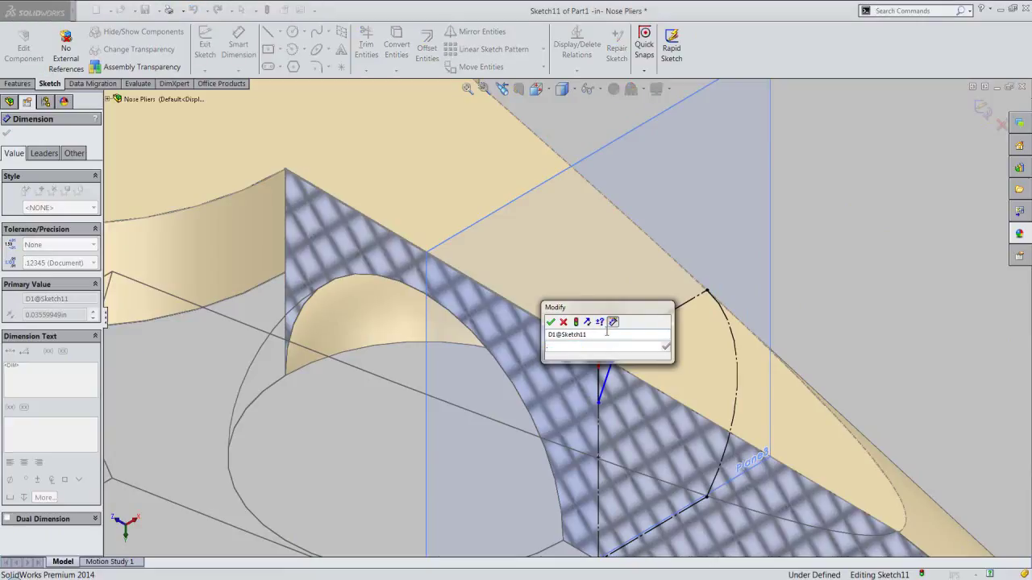
{"action": "type", "text": "031"}
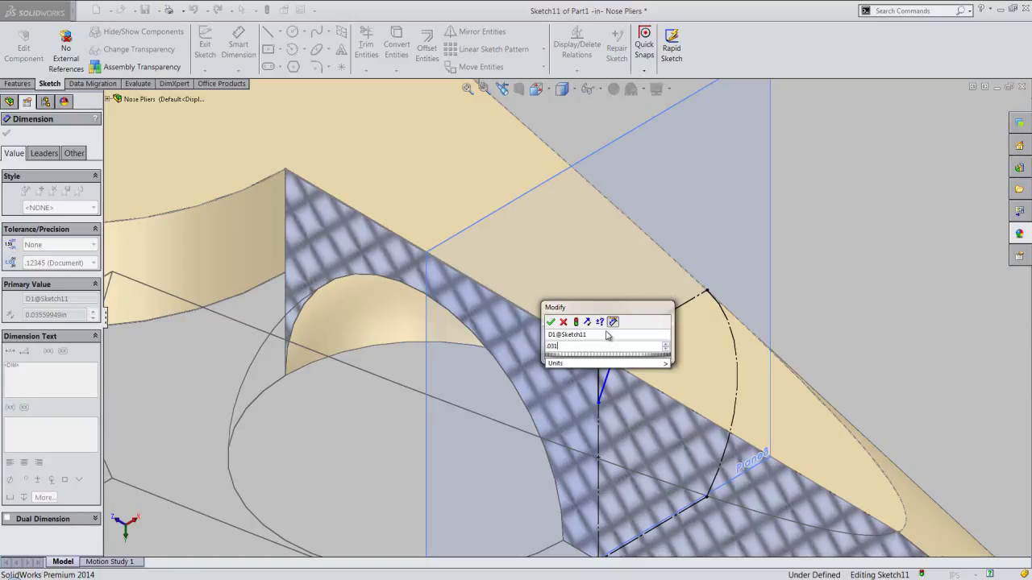
{"action": "key", "text": "Return"}
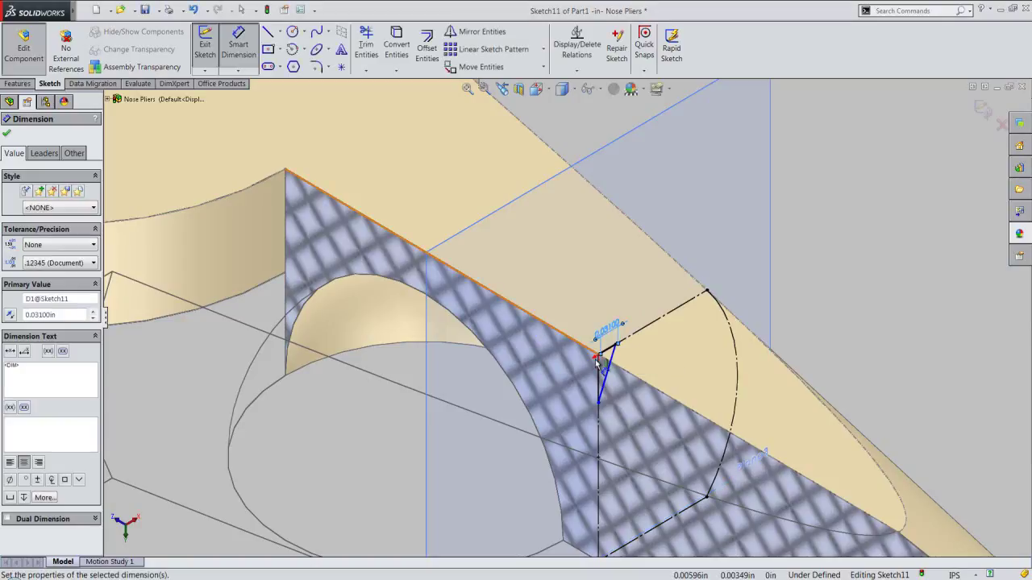
{"action": "left_click", "coordinate": [597, 380]}
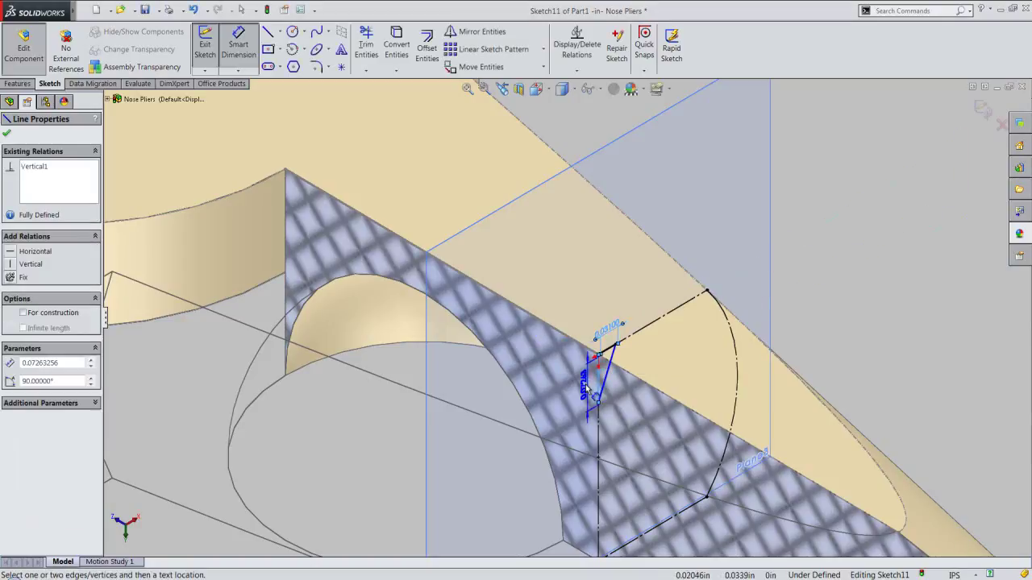
{"action": "left_click", "coordinate": [588, 392]}
{"action": "type", "text": ".064"}
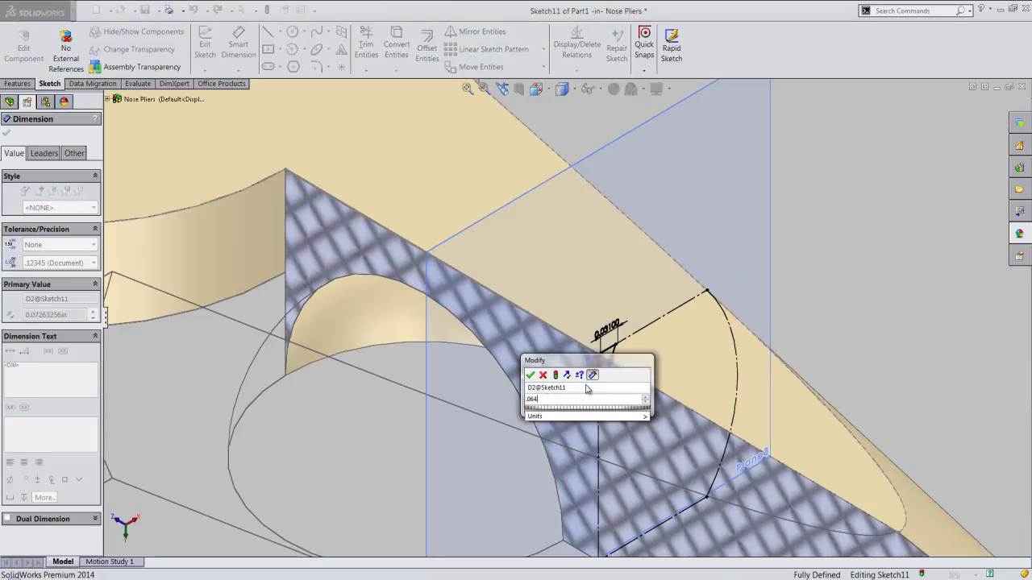
{"action": "key", "text": "Return"}
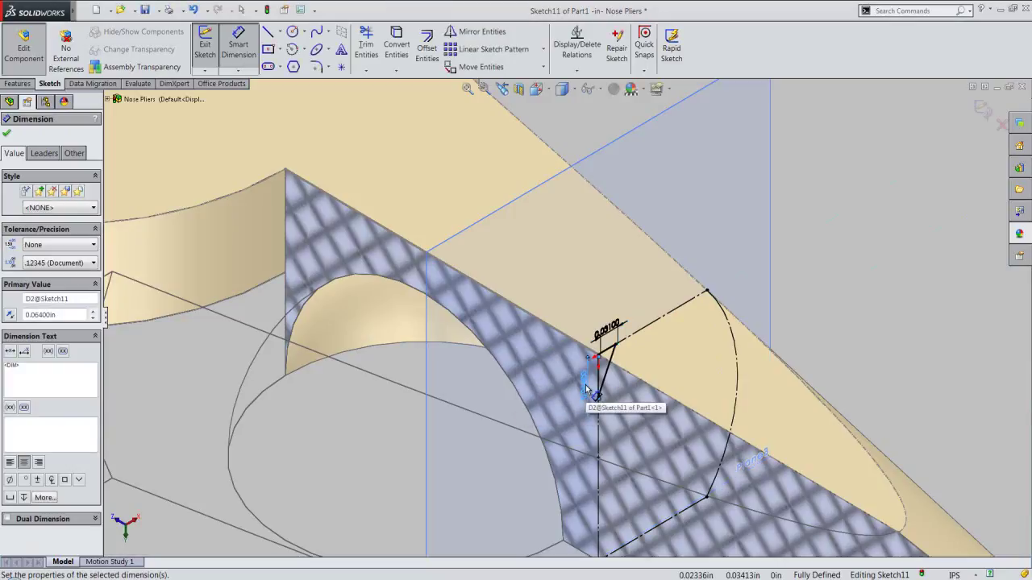
{"action": "right_click", "coordinate": [805, 275]}
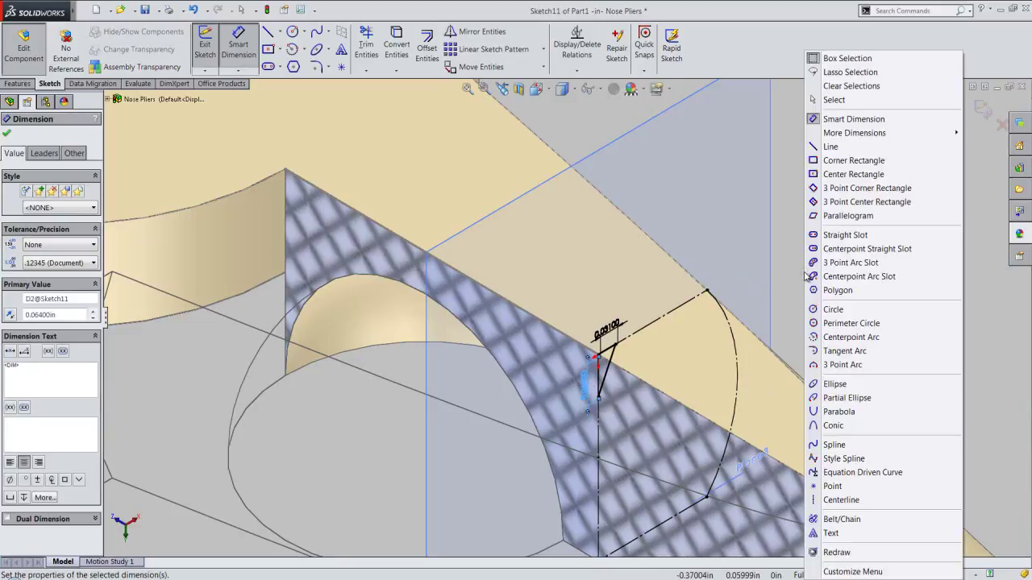
{"action": "left_click", "coordinate": [833, 99]}
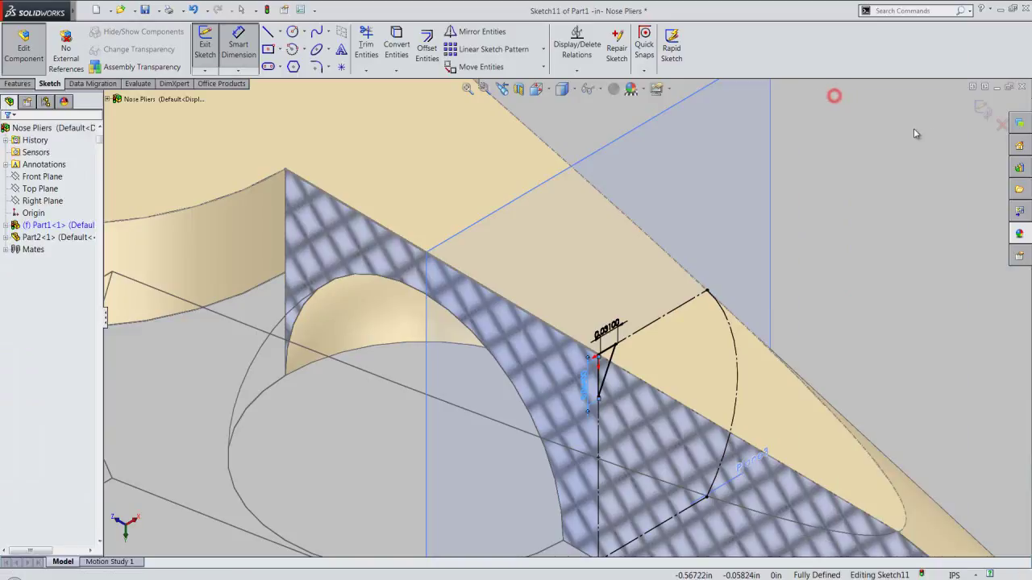
Step: Close Sketch11, hide Plane3, and select the small triangle sketch
{"action": "left_click", "coordinate": [981, 113]}
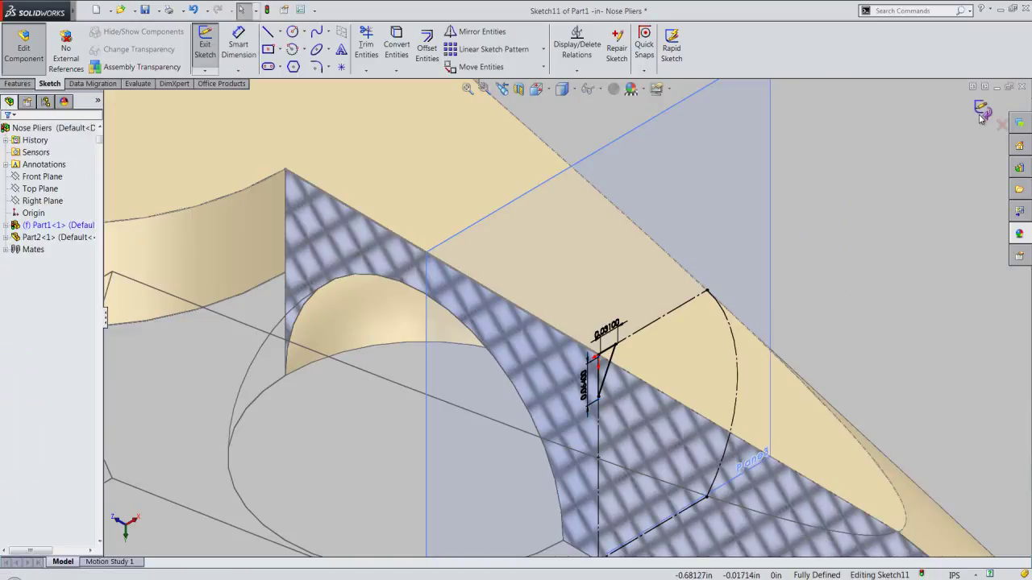
{"action": "left_click", "coordinate": [926, 225]}
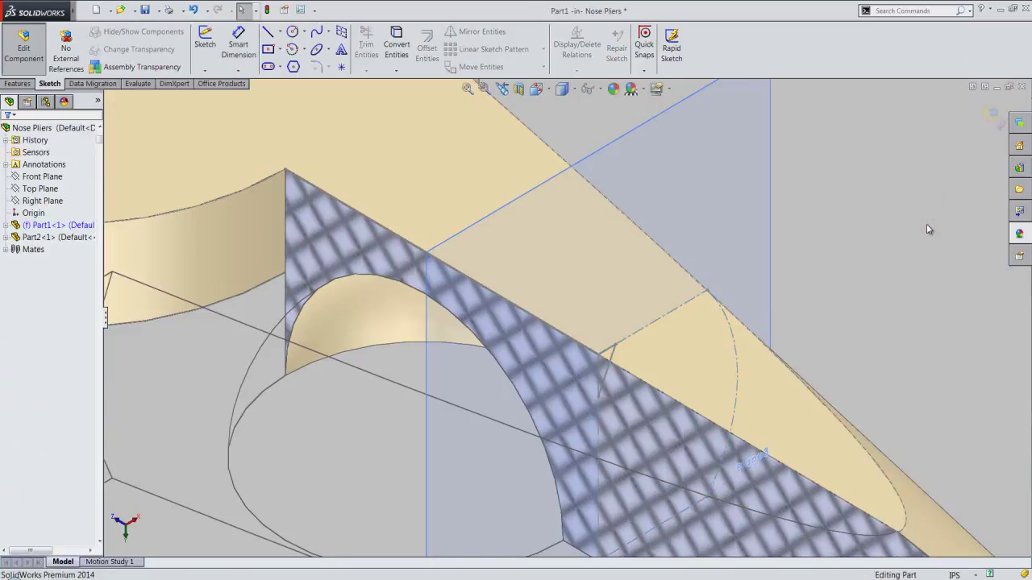
{"action": "right_click", "coordinate": [768, 223]}
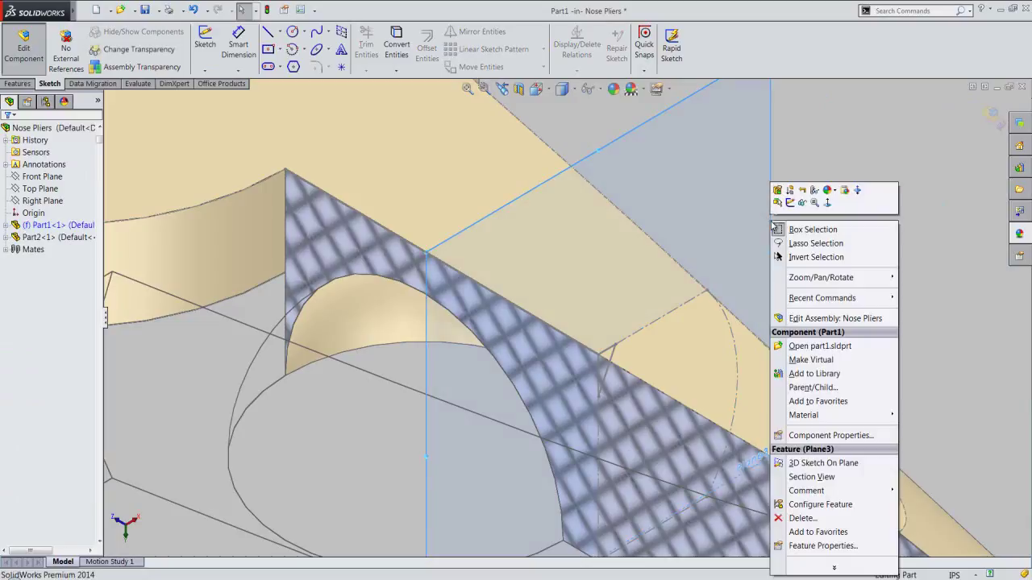
{"action": "left_click", "coordinate": [801, 206]}
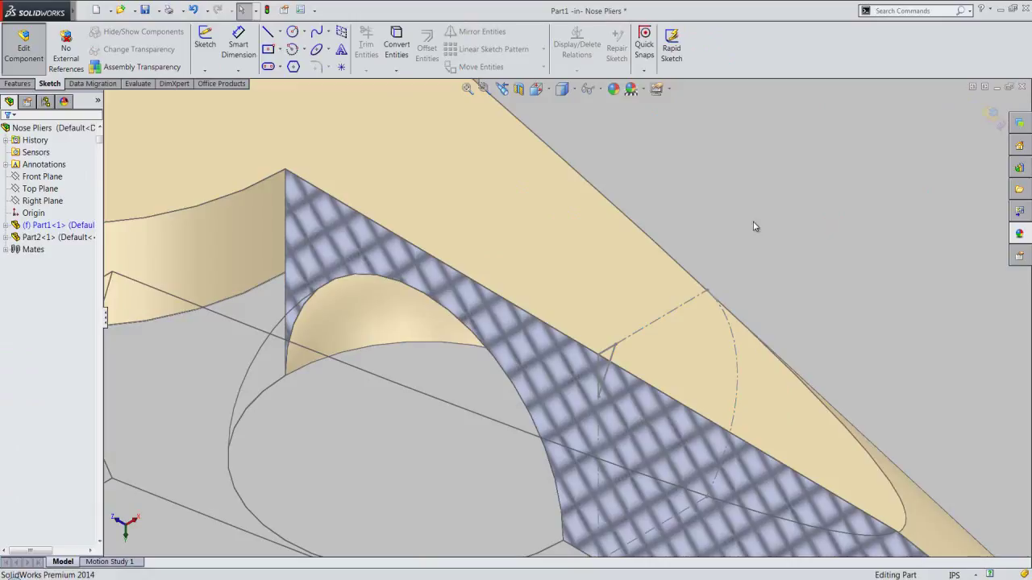
{"action": "left_click", "coordinate": [615, 360]}
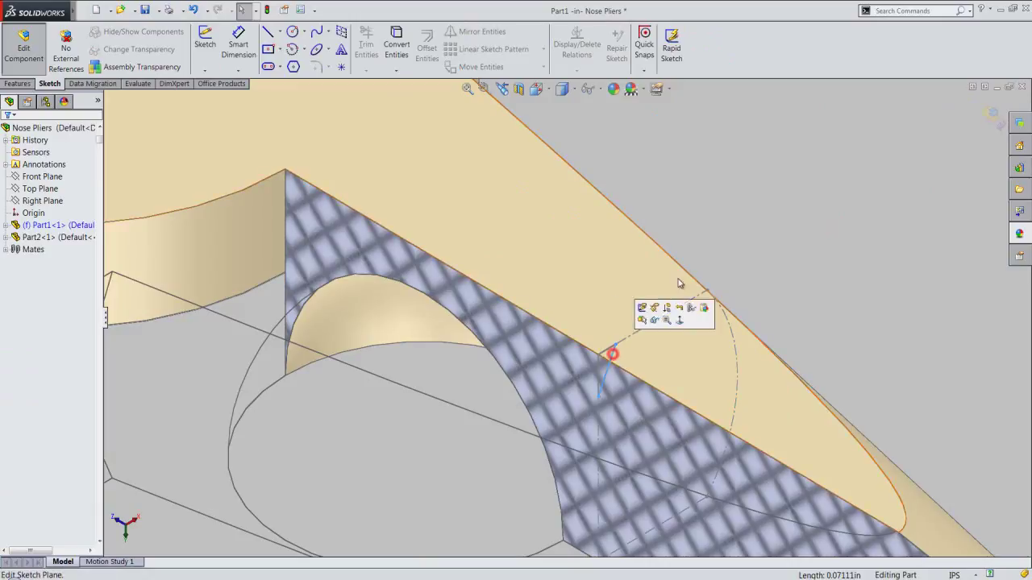
{"action": "left_click", "coordinate": [30, 84]}
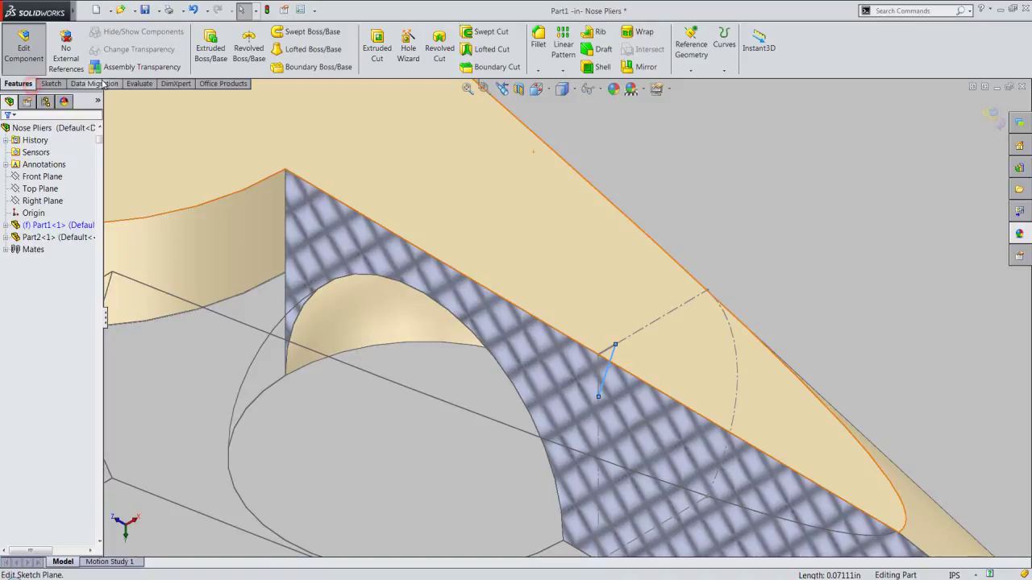
Step: Extrude-cut the triangle Up To Surface, ending at Part1's jaw end face
{"action": "left_click", "coordinate": [373, 51]}
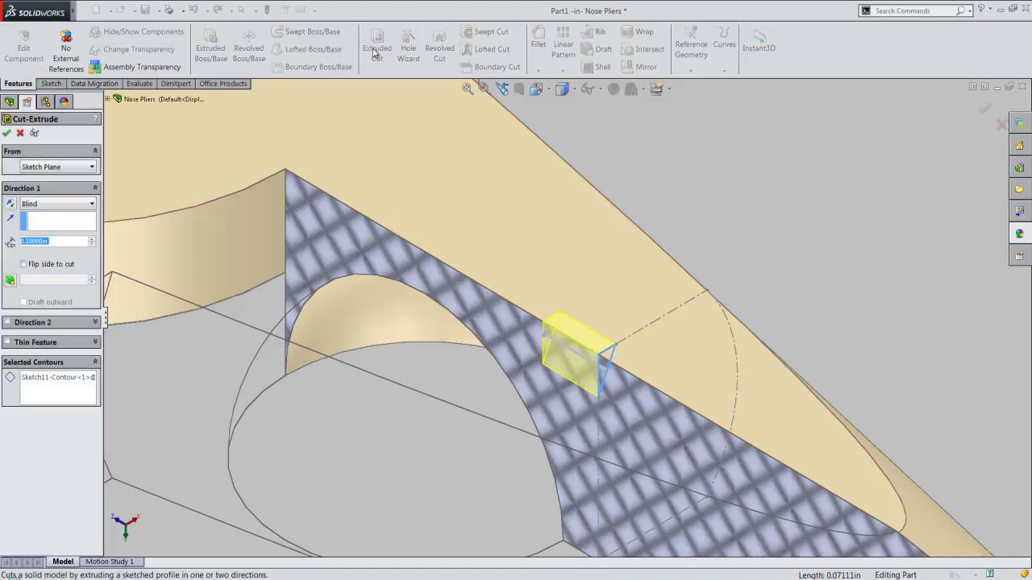
{"action": "left_click", "coordinate": [64, 206]}
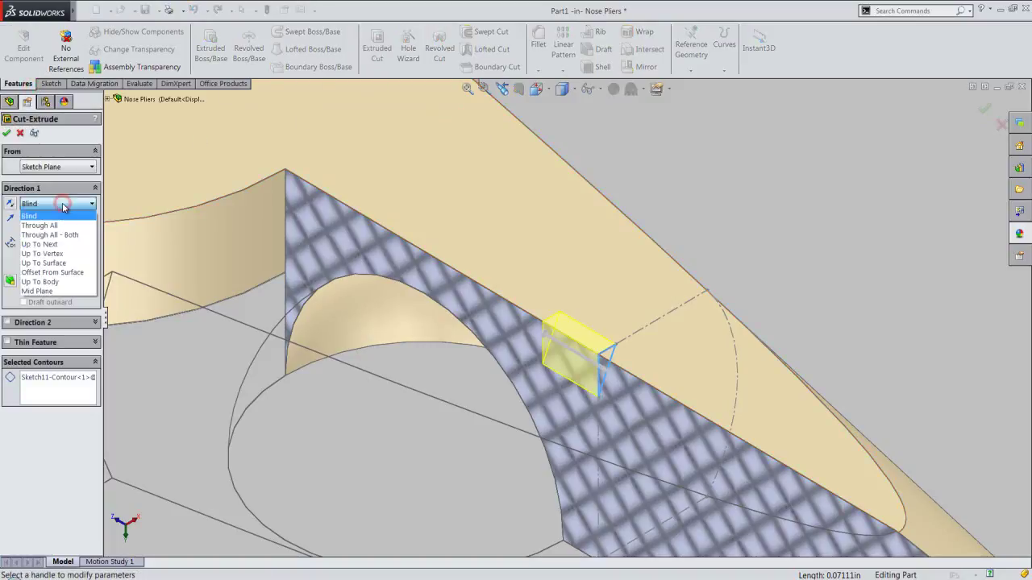
{"action": "left_click", "coordinate": [56, 264]}
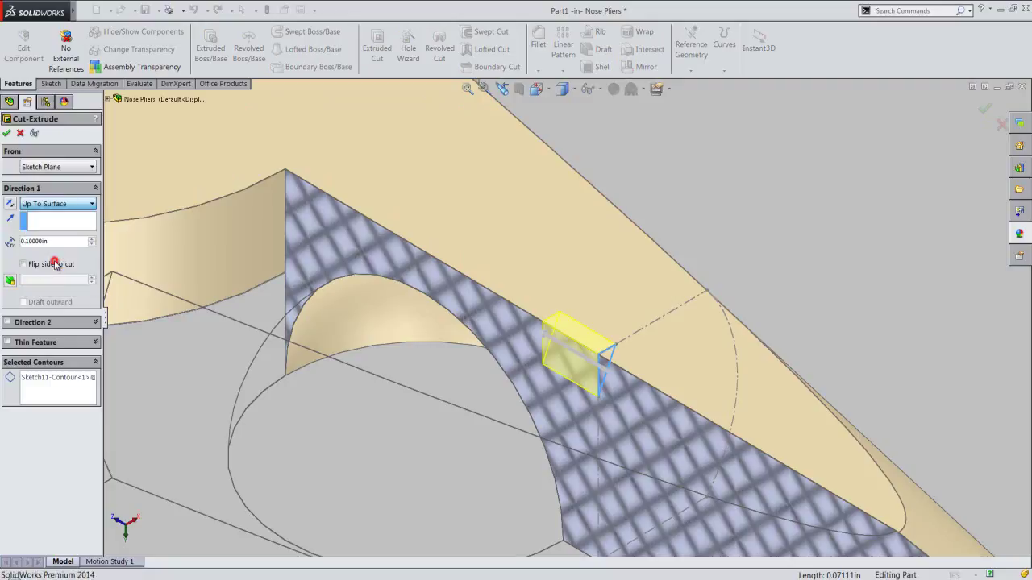
{"action": "left_click", "coordinate": [205, 249]}
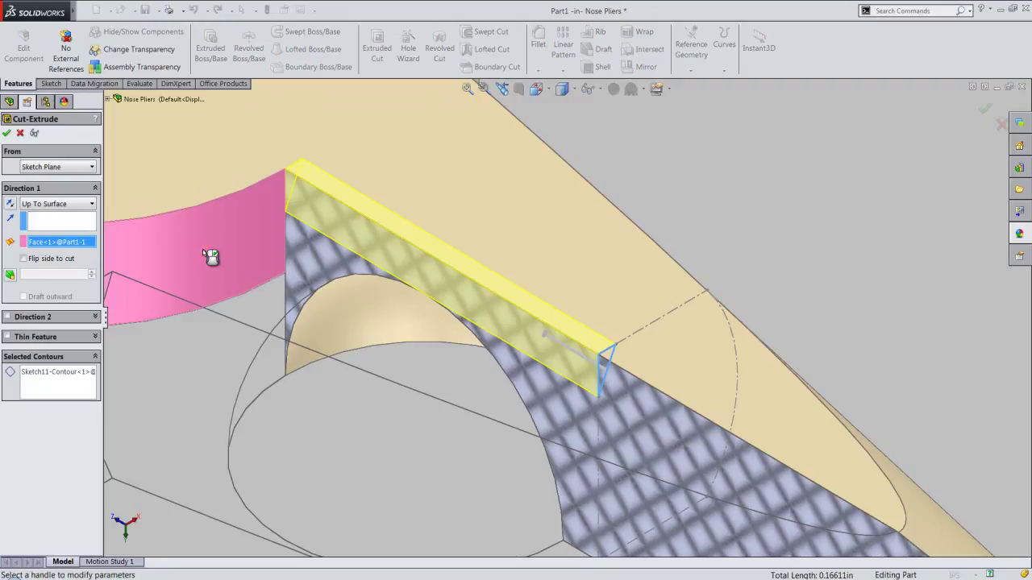
{"action": "left_click", "coordinate": [12, 133]}
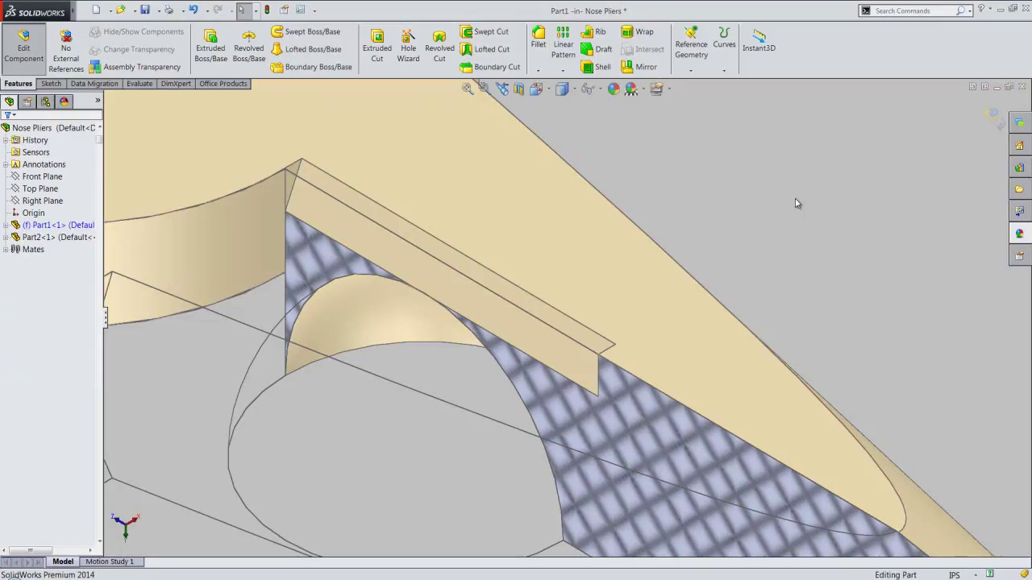
Step: Check Cut-Extrude6 in an angled view, then exit Part1 editing back to the assembly
{"action": "left_click", "coordinate": [5, 225]}
{"action": "left_click", "coordinate": [58, 530]}
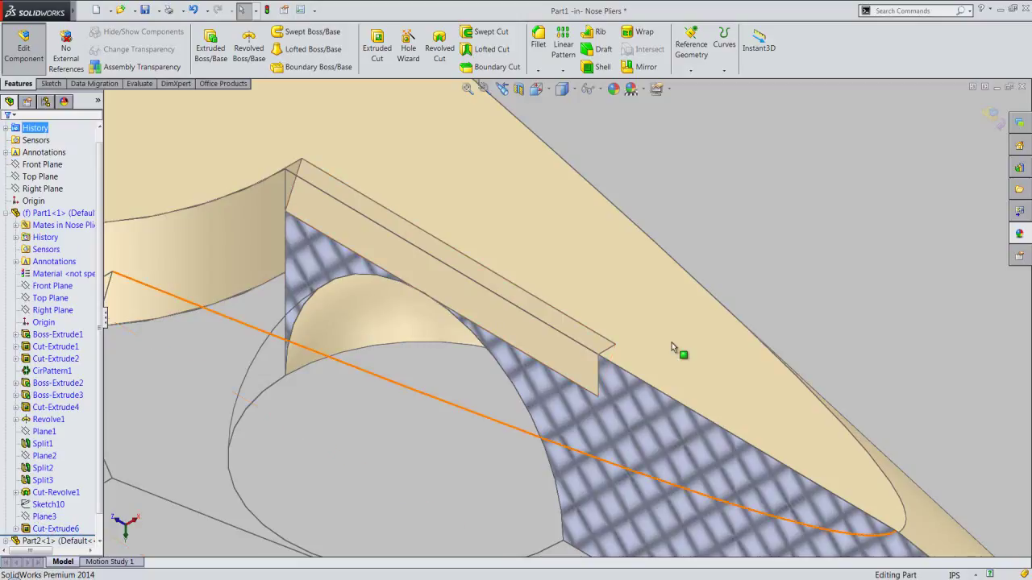
{"action": "left_click", "coordinate": [764, 282]}
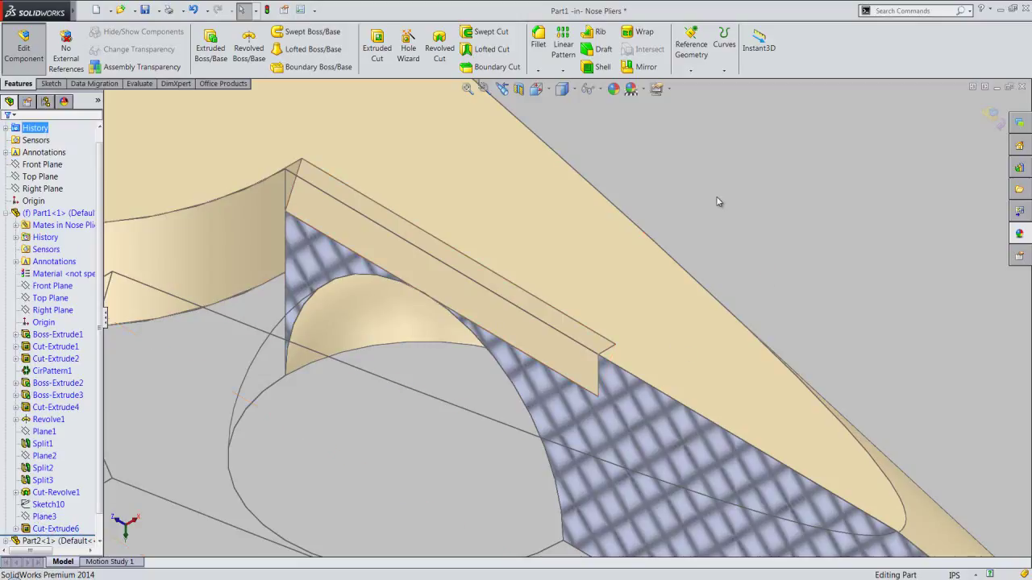
{"action": "left_click", "coordinate": [535, 88]}
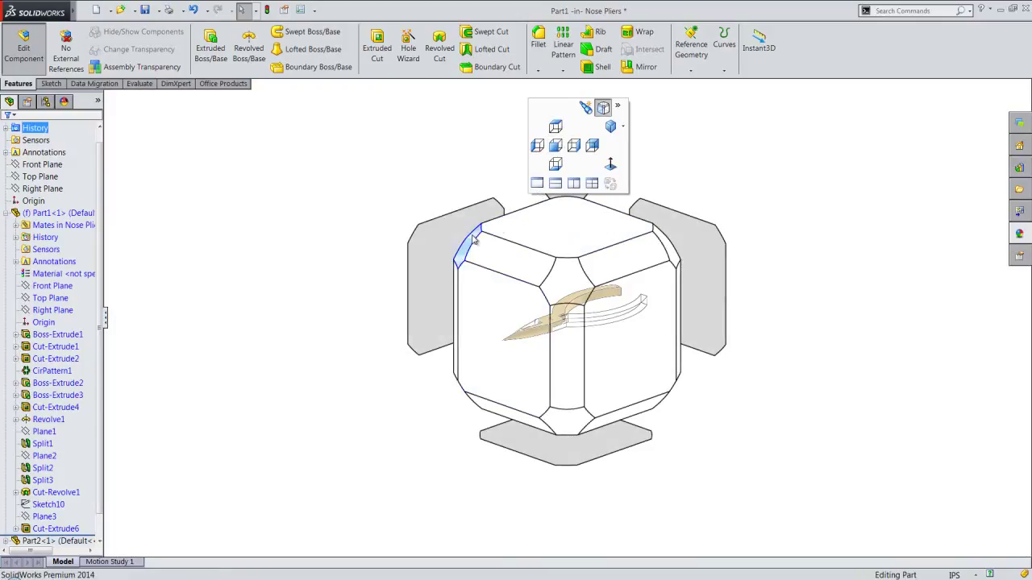
{"action": "left_click", "coordinate": [473, 238]}
{"action": "scroll", "coordinate": [653, 367], "scroll_direction": "down", "scroll_amount": 2}
{"action": "scroll", "coordinate": [657, 366], "scroll_direction": "down", "scroll_amount": 2}
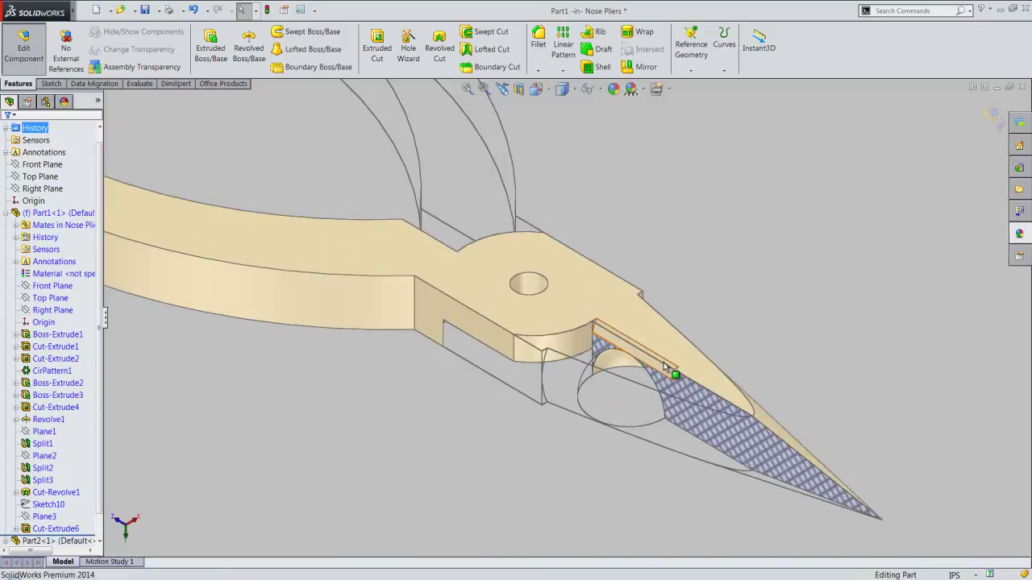
{"action": "scroll", "coordinate": [666, 359], "scroll_direction": "down", "scroll_amount": 2}
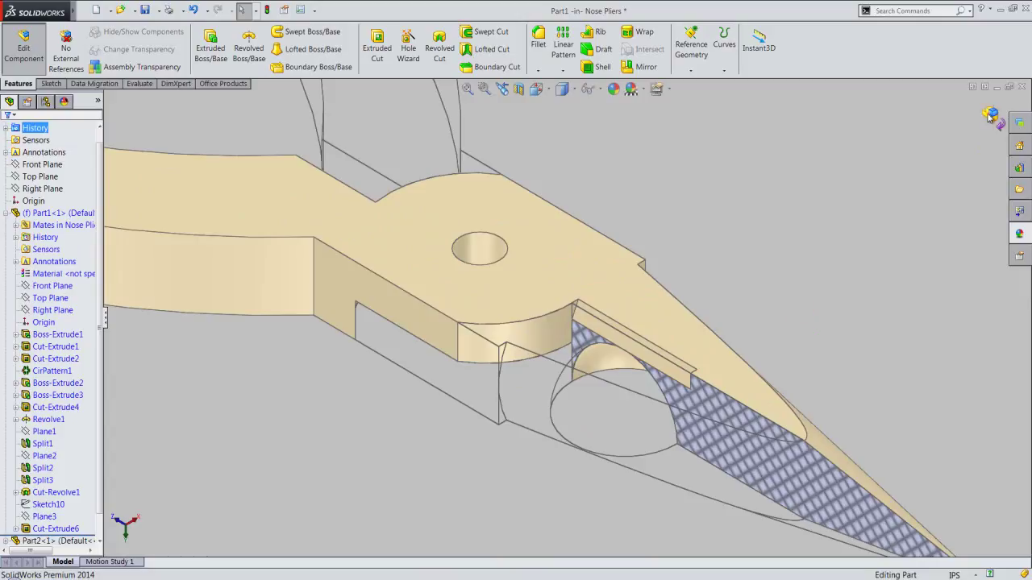
{"action": "left_click", "coordinate": [991, 116]}
{"action": "left_click", "coordinate": [827, 245]}
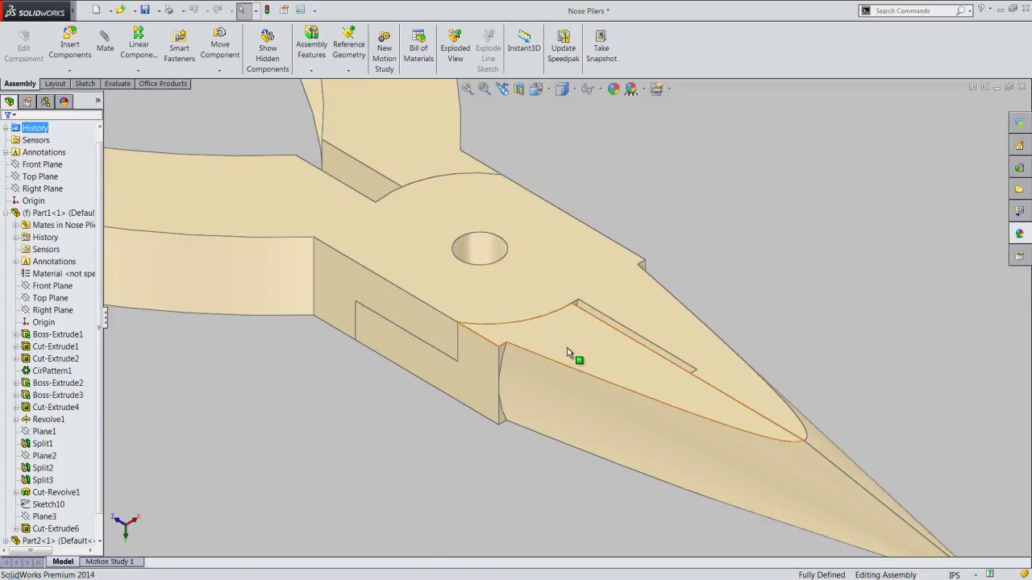
Step: Edit Part2 in context in Isometric view, zoomed to the jaw tip with its top face selected
{"action": "left_click", "coordinate": [395, 359]}
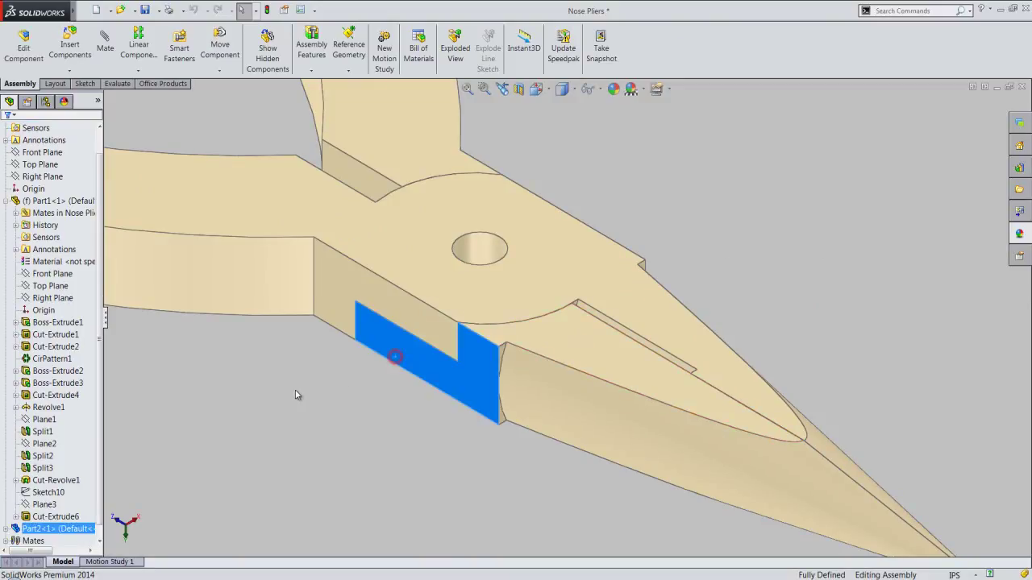
{"action": "right_click", "coordinate": [49, 529]}
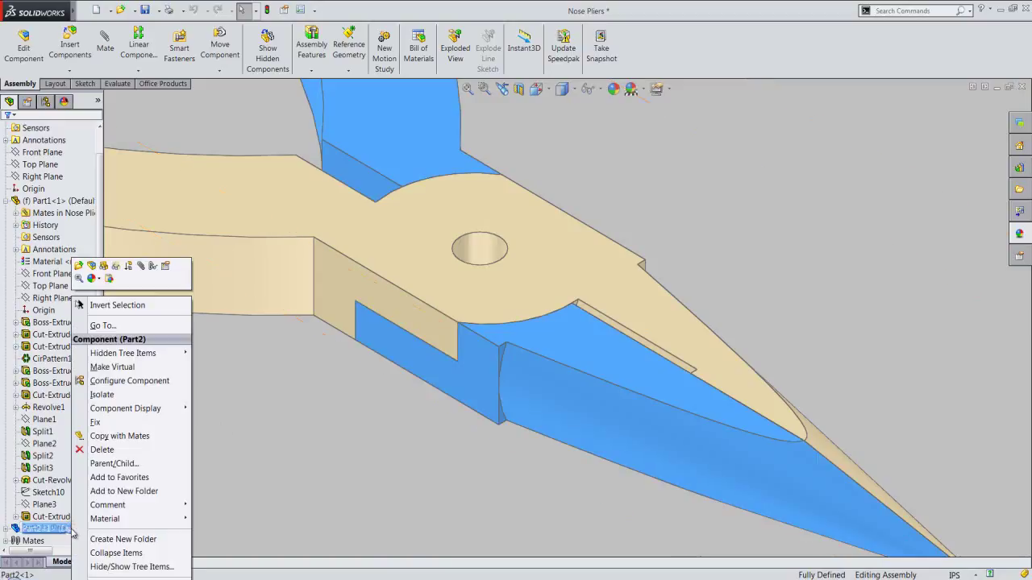
{"action": "left_click", "coordinate": [92, 266]}
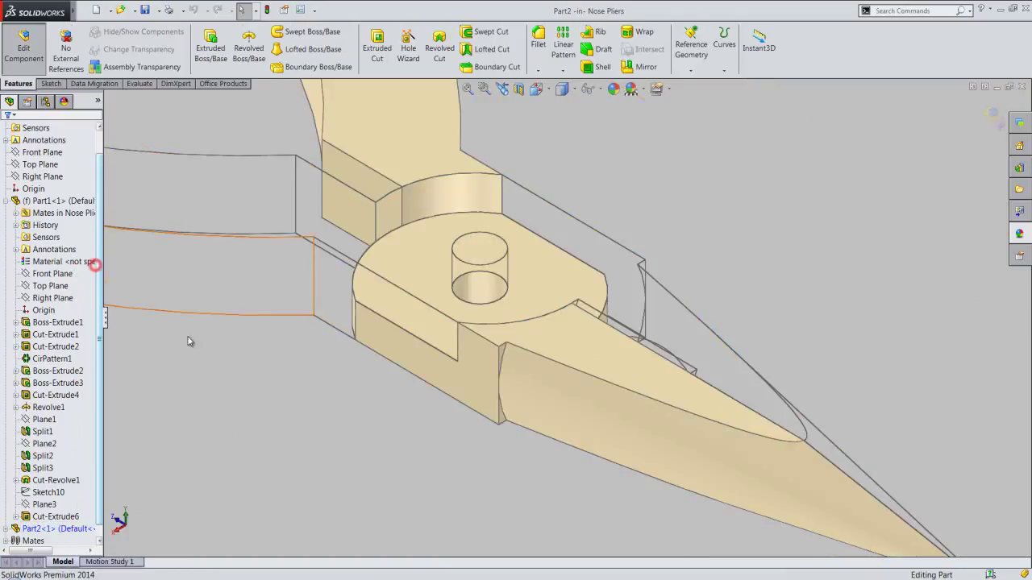
{"action": "left_click", "coordinate": [561, 89]}
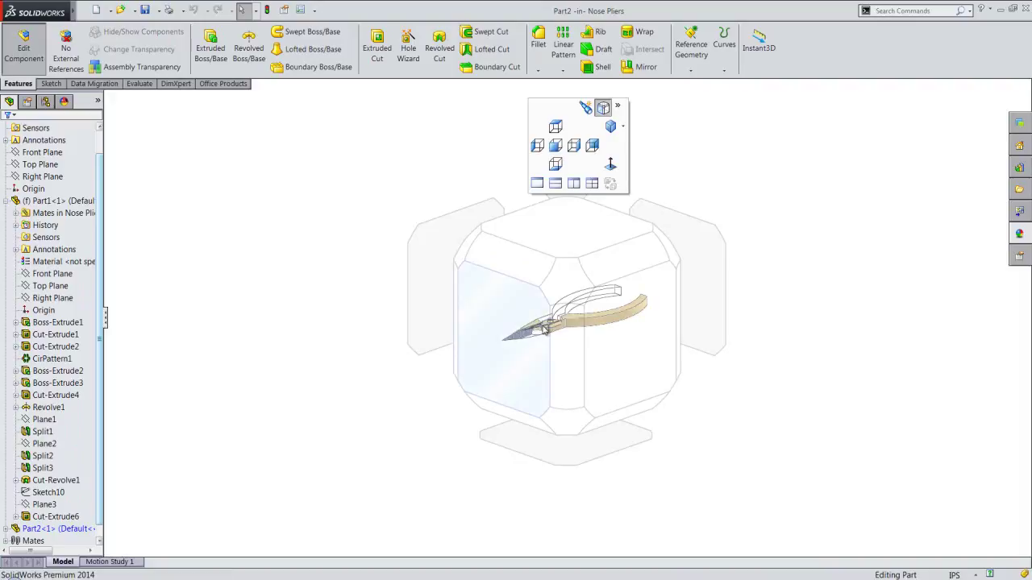
{"action": "left_click", "coordinate": [560, 235]}
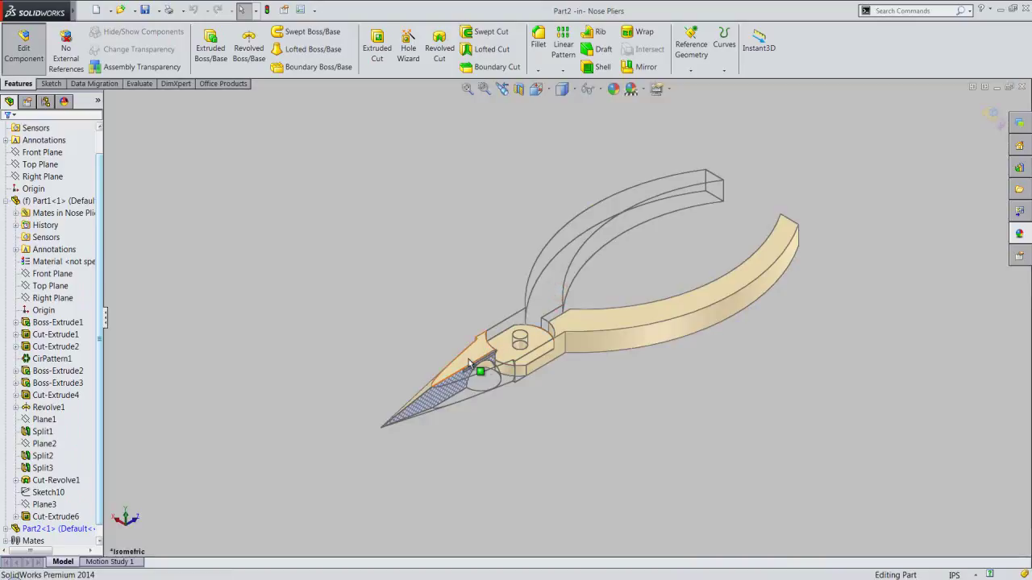
{"action": "scroll", "coordinate": [469, 358], "scroll_direction": "down", "scroll_amount": 5}
{"action": "left_click", "coordinate": [436, 310]}
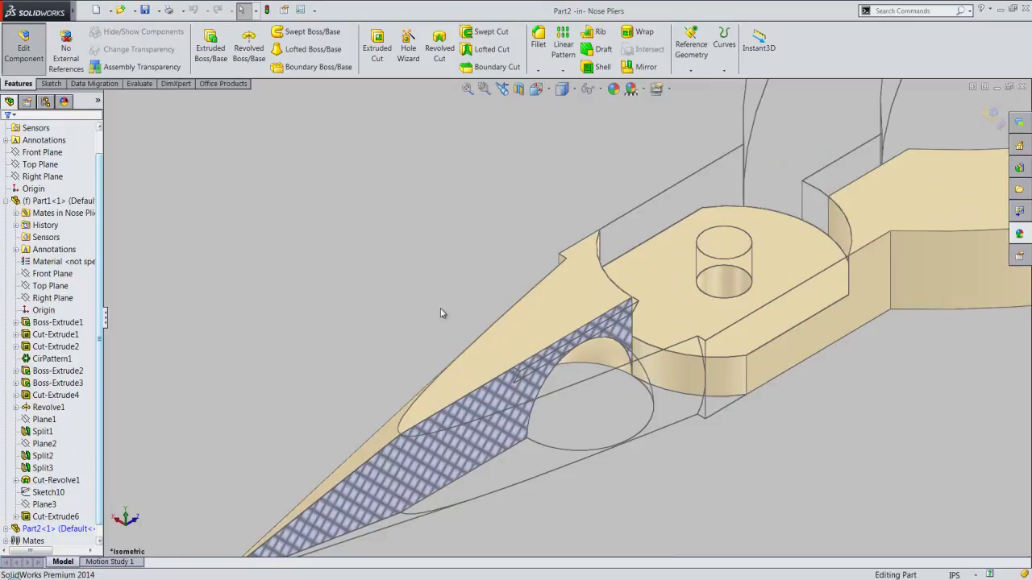
{"action": "left_click", "coordinate": [551, 330]}
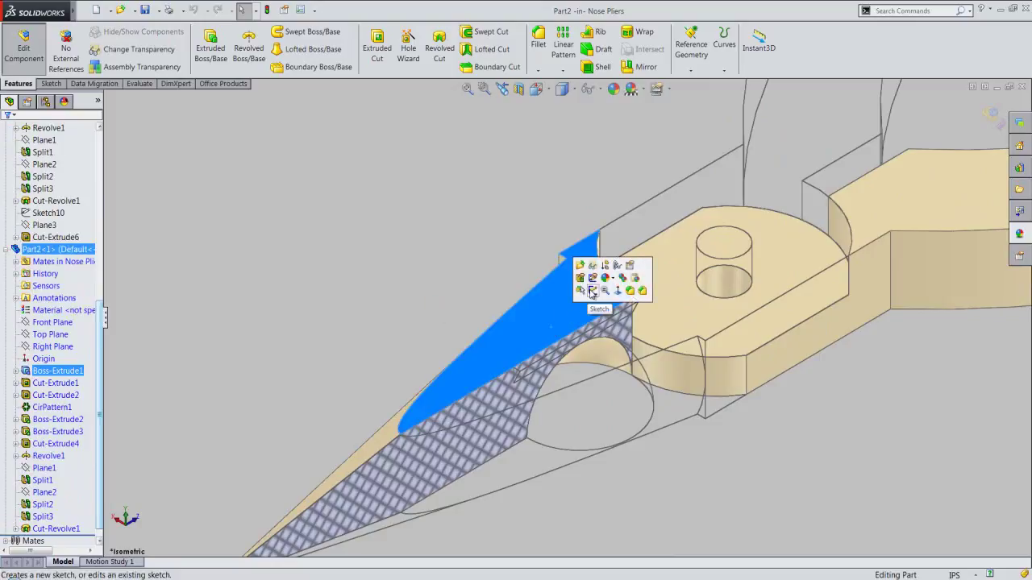
Step: Sketch on Part2's jaw tip face and convert its outline into construction geometry
{"action": "left_click", "coordinate": [591, 292]}
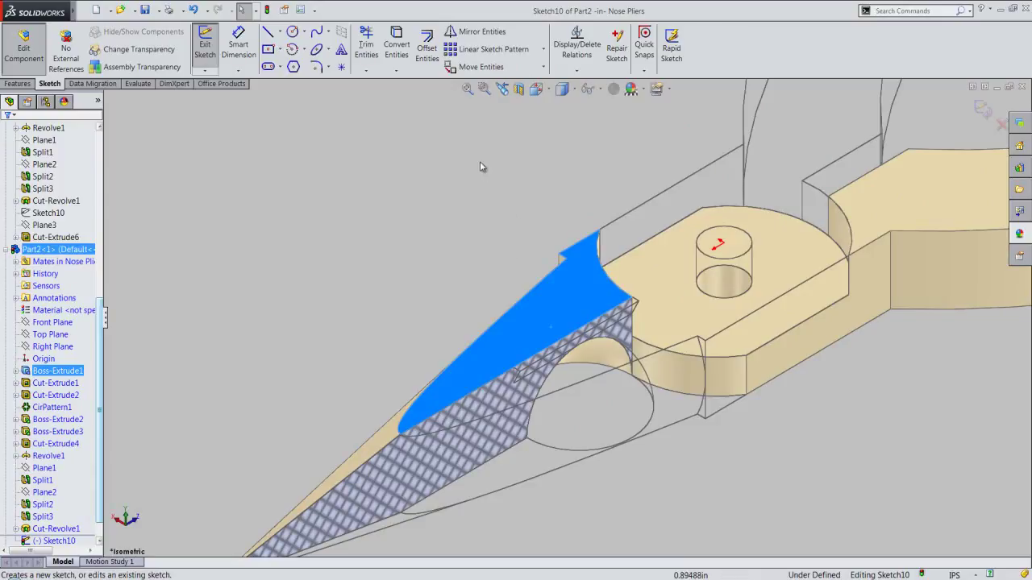
{"action": "left_click", "coordinate": [396, 45]}
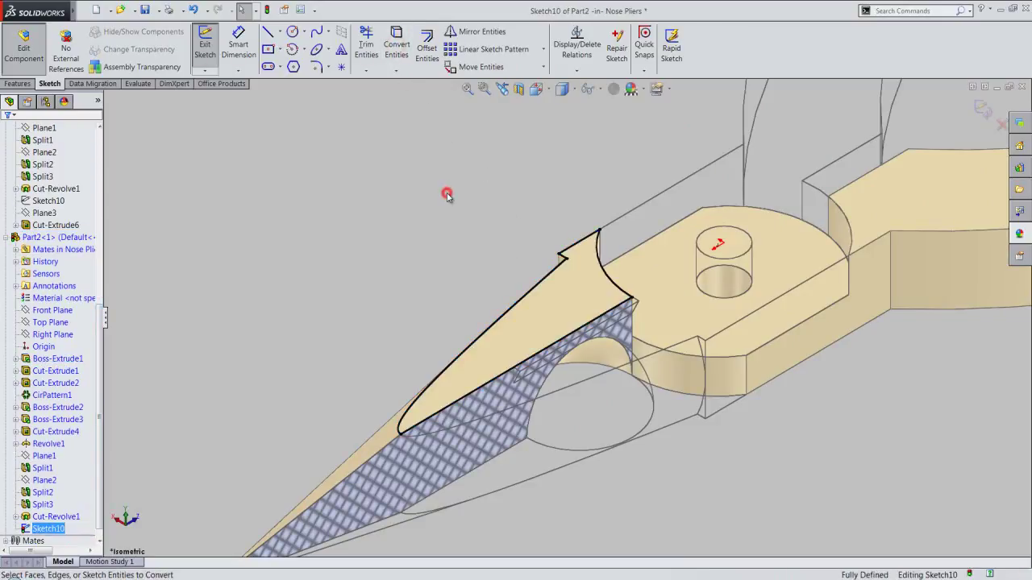
{"action": "left_click_drag", "start_coordinate": [375, 203], "coordinate": [677, 517]}
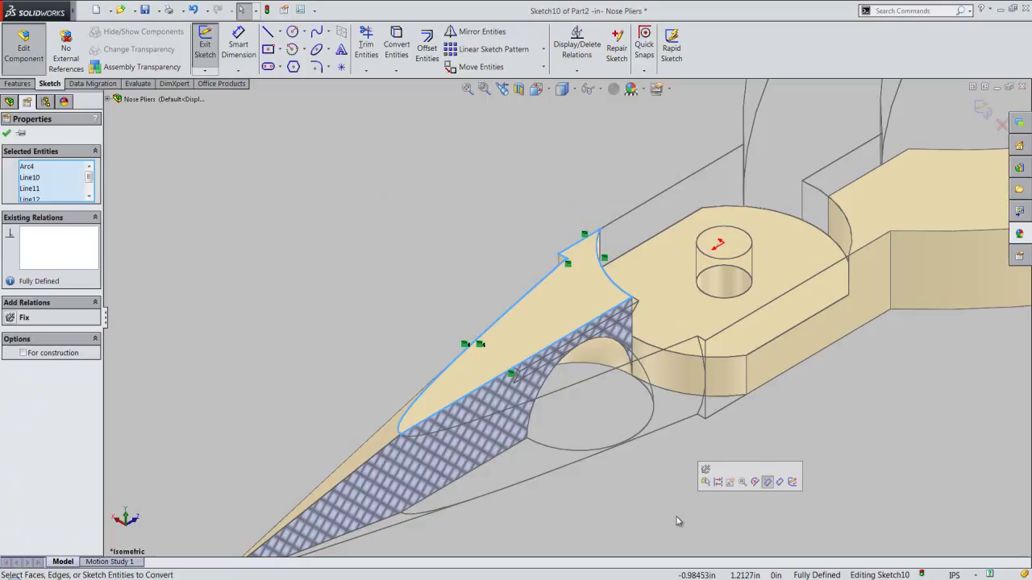
{"action": "left_click", "coordinate": [719, 483]}
{"action": "scroll", "coordinate": [706, 484], "scroll_direction": "down", "scroll_amount": 1}
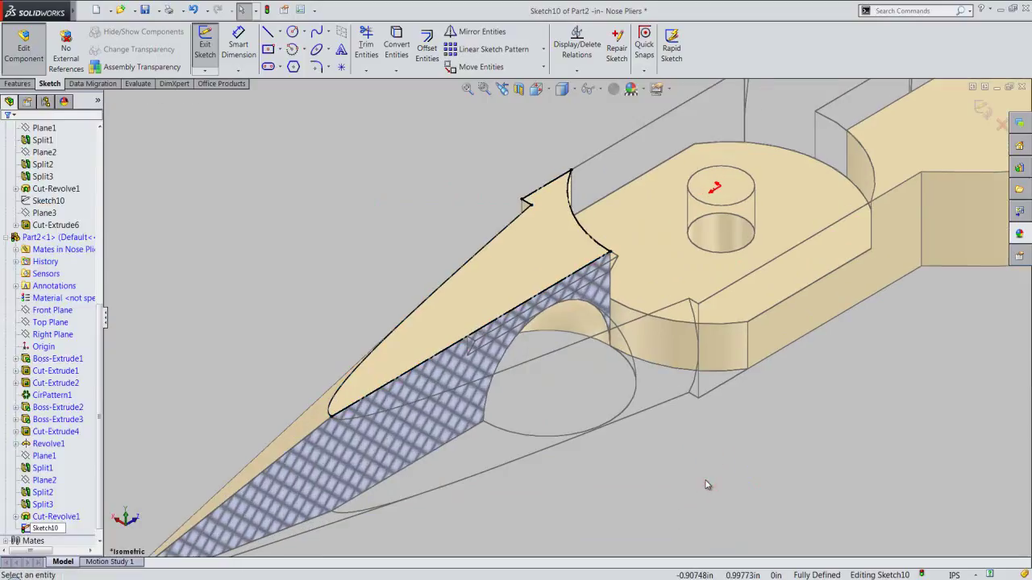
Step: Draw a 0.563 line from the outline's end point and exit Sketch10
{"action": "right_click", "coordinate": [706, 485]}
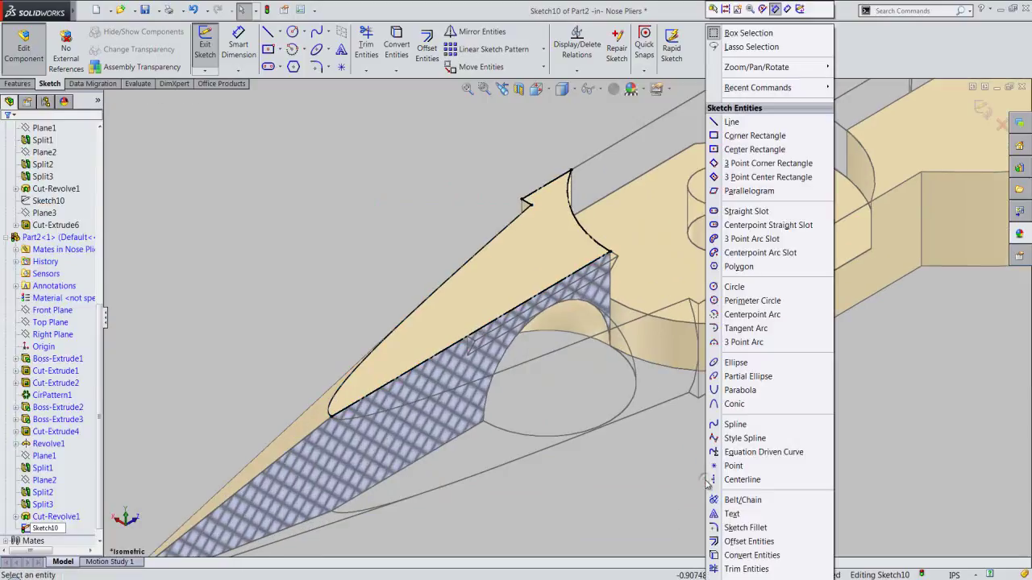
{"action": "left_click", "coordinate": [732, 121]}
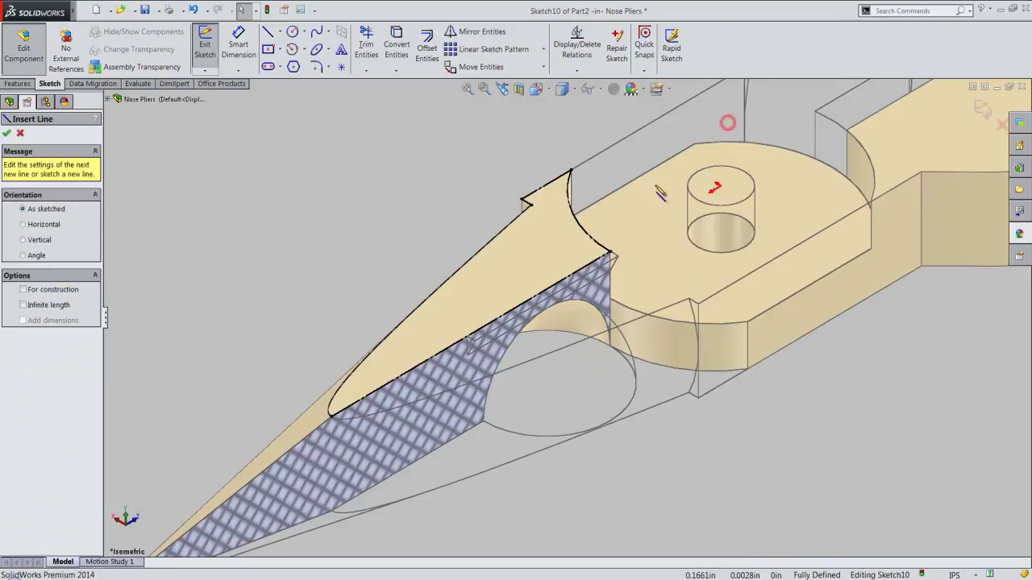
{"action": "left_click", "coordinate": [611, 256]}
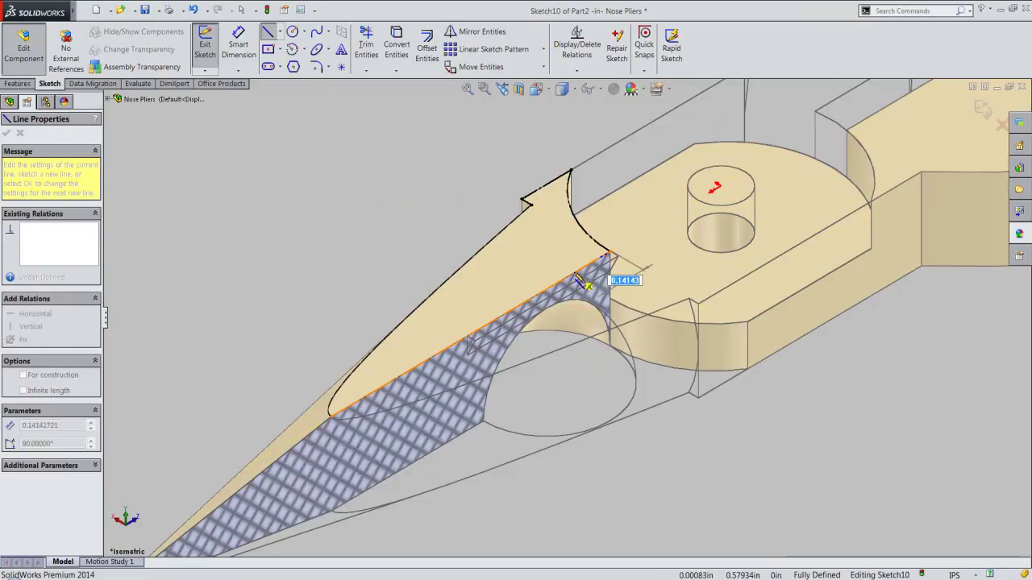
{"action": "type", "text": "0.56300"}
{"action": "key", "text": "Return"}
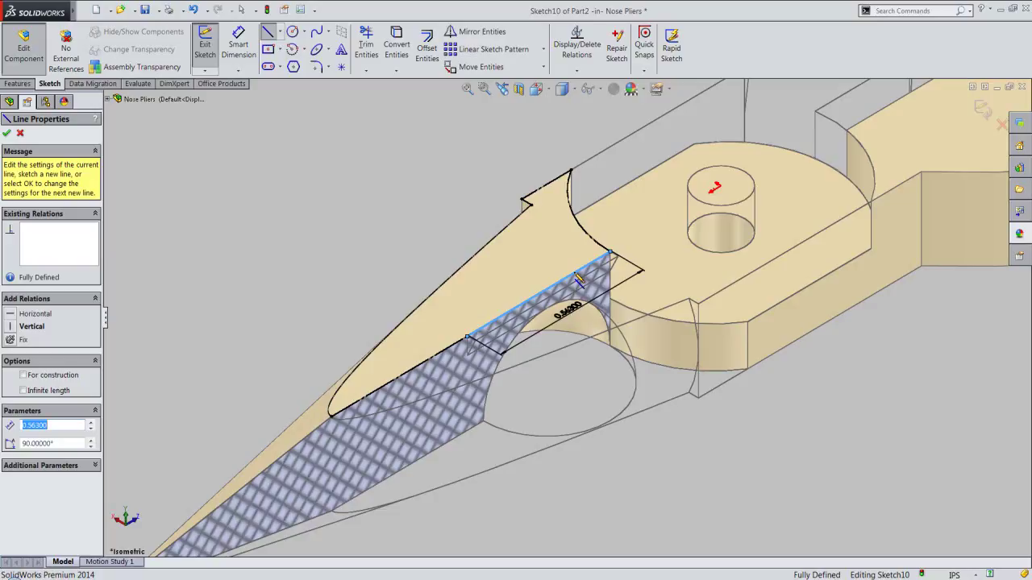
{"action": "right_click", "coordinate": [576, 274]}
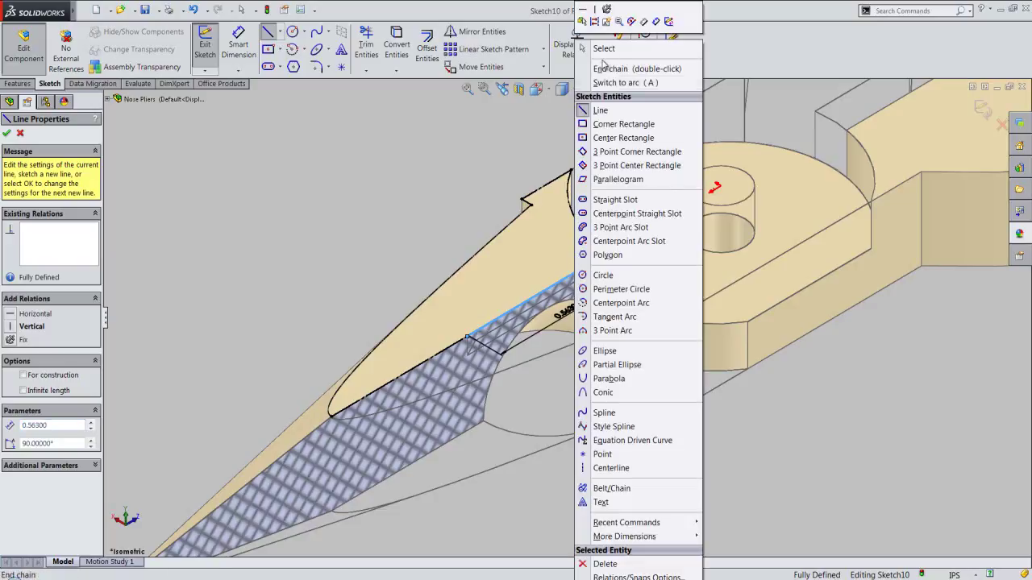
{"action": "left_click", "coordinate": [605, 67]}
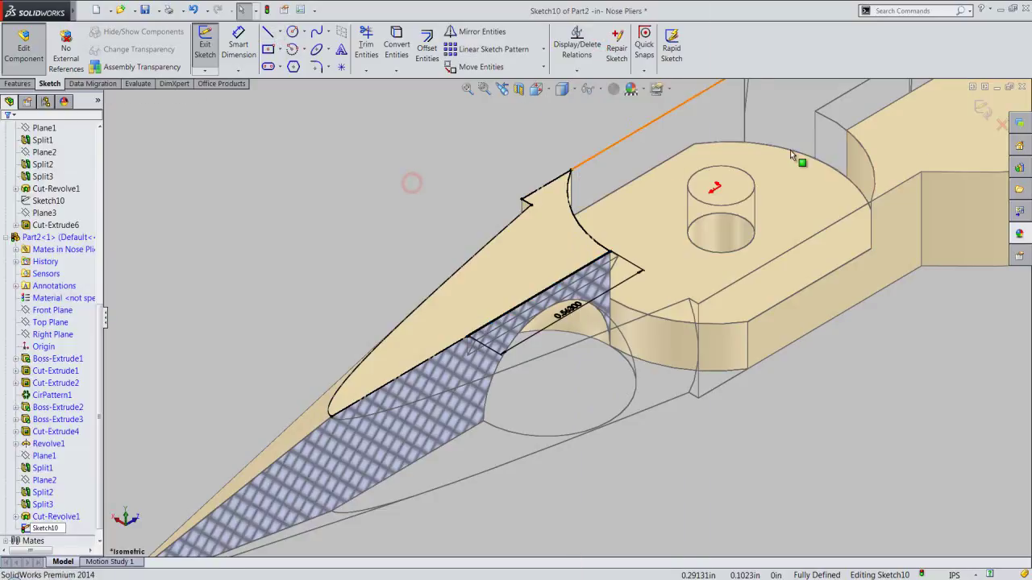
{"action": "left_click", "coordinate": [982, 111]}
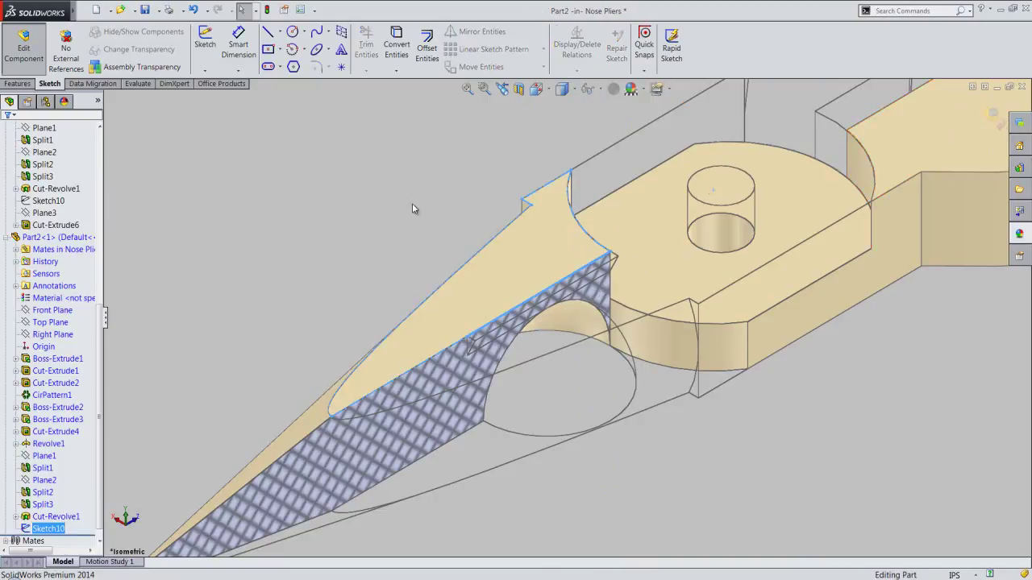
{"action": "left_click", "coordinate": [412, 207]}
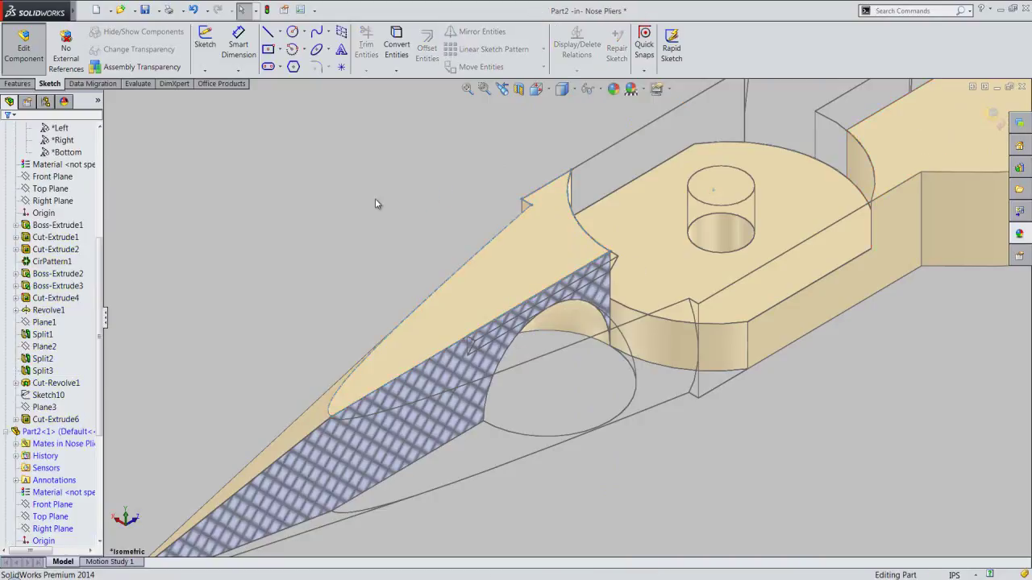
Step: Create Plane3 through the line's end point, perpendicular to the 0.563 line
{"action": "left_click", "coordinate": [22, 84]}
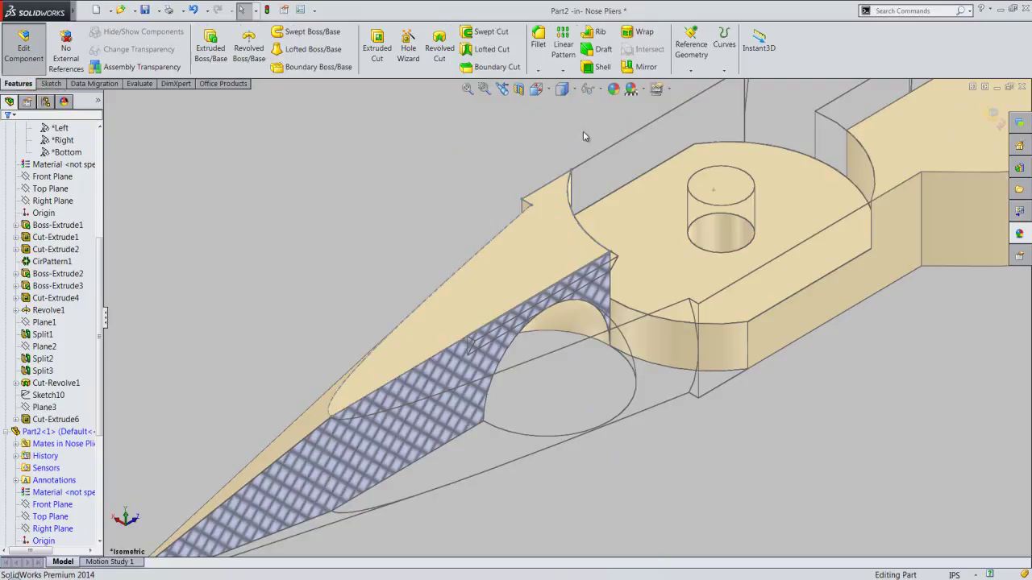
{"action": "left_click", "coordinate": [690, 72]}
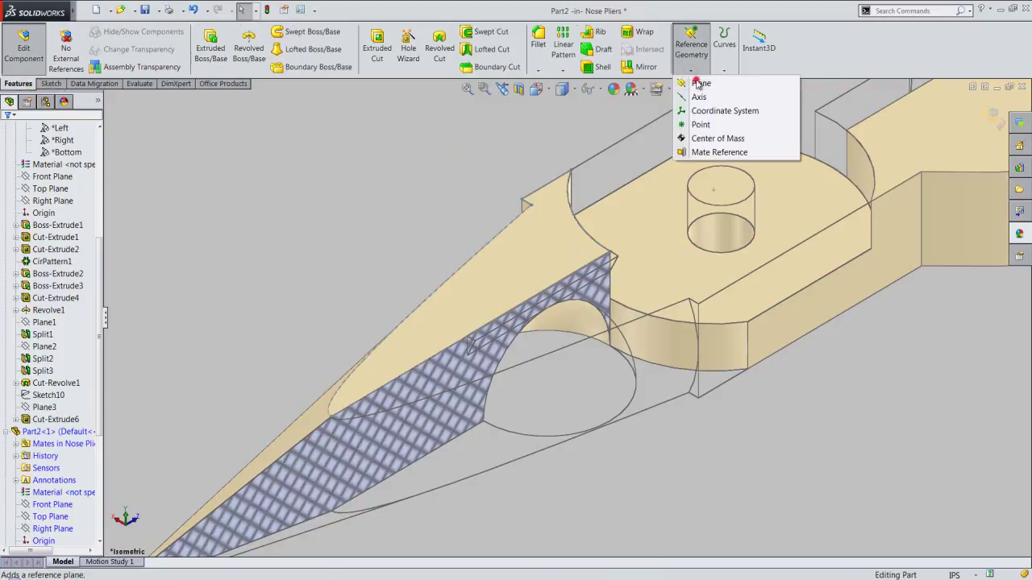
{"action": "left_click", "coordinate": [695, 80]}
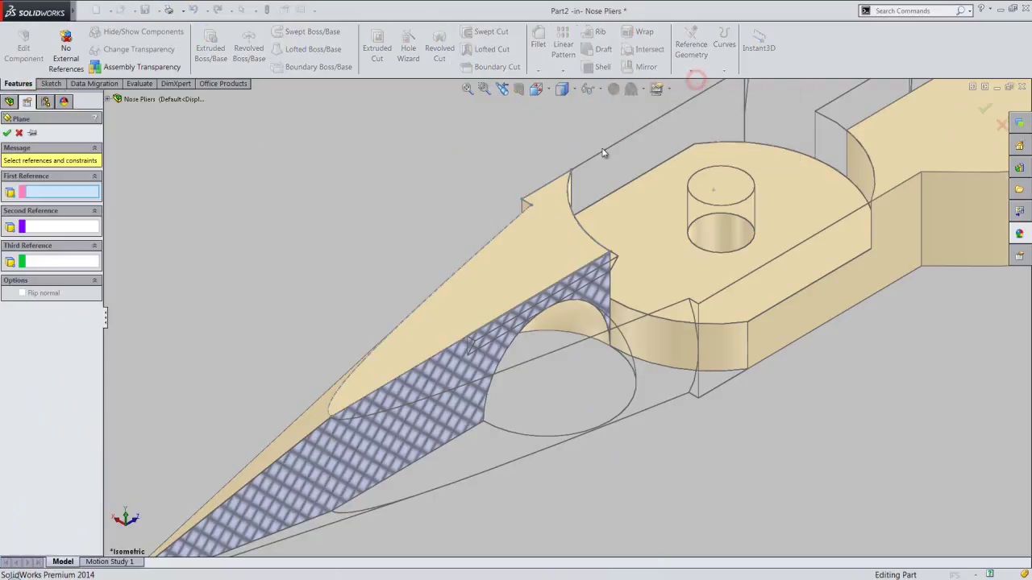
{"action": "left_click", "coordinate": [469, 339]}
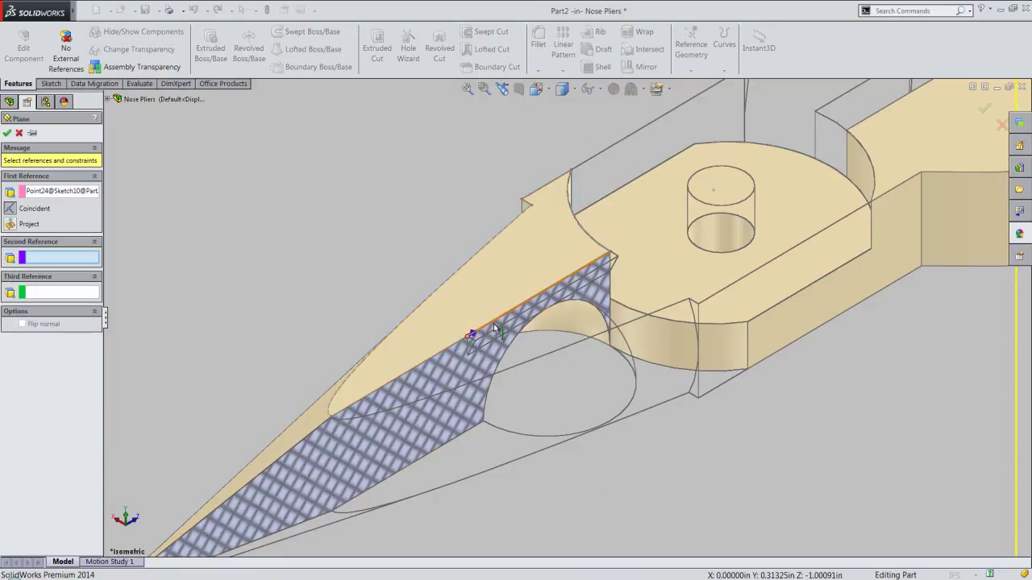
{"action": "left_click", "coordinate": [497, 320]}
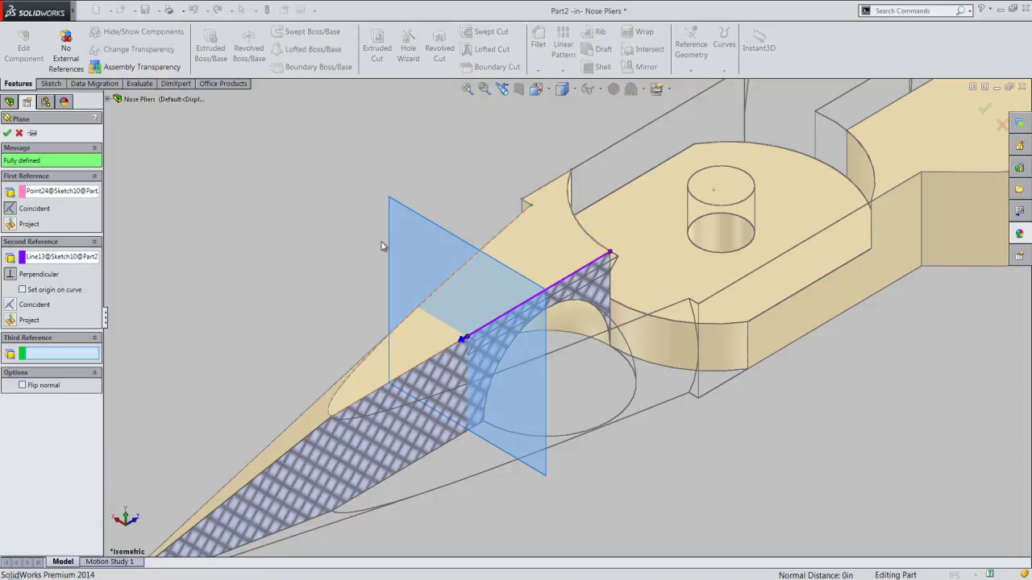
{"action": "right_click", "coordinate": [323, 233]}
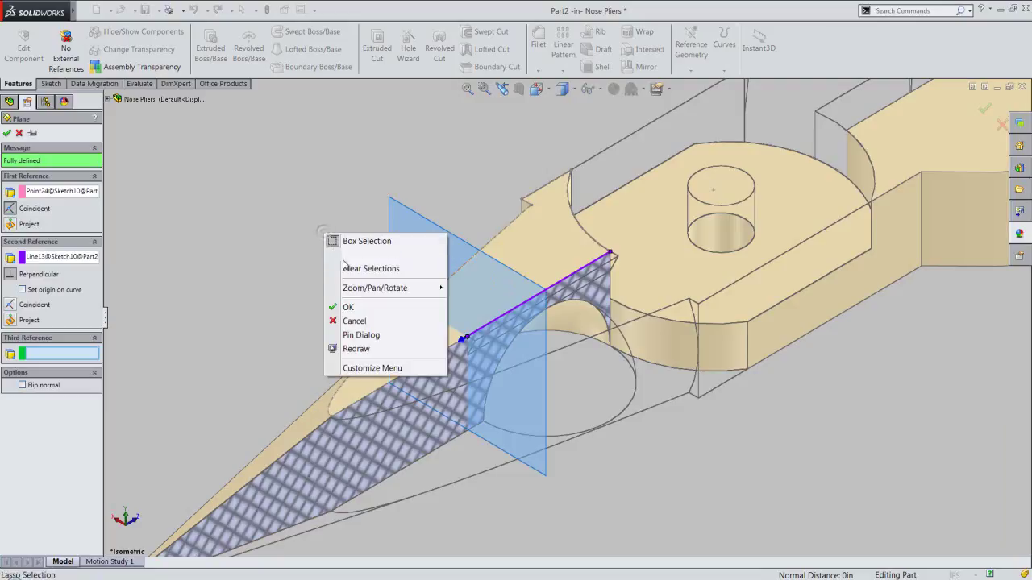
{"action": "left_click", "coordinate": [355, 308]}
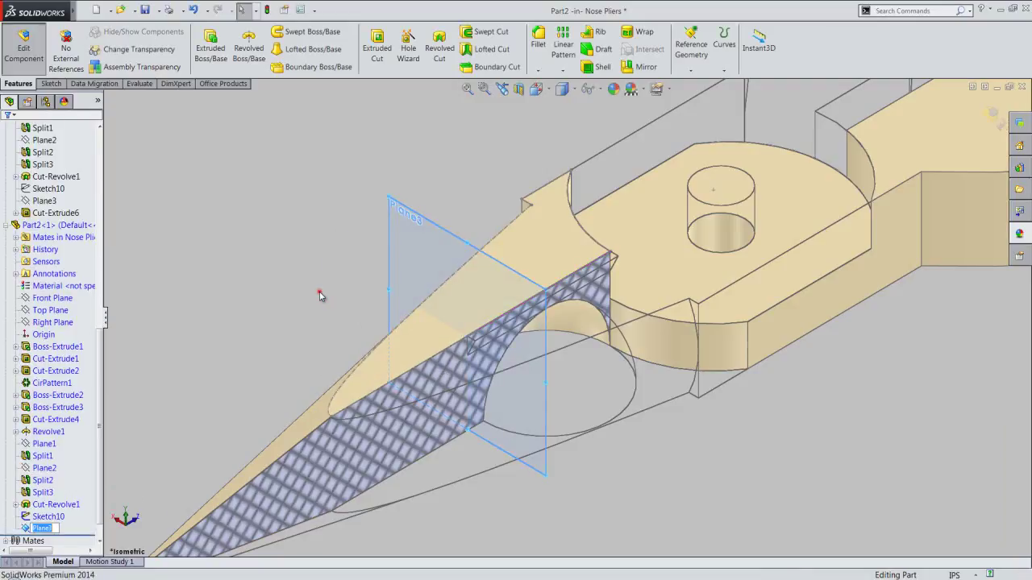
{"action": "left_click", "coordinate": [392, 200]}
Step: Sketch on Plane3 and add Part2's intersection curve as its D-shaped cross-section
{"action": "right_click", "coordinate": [392, 198]}
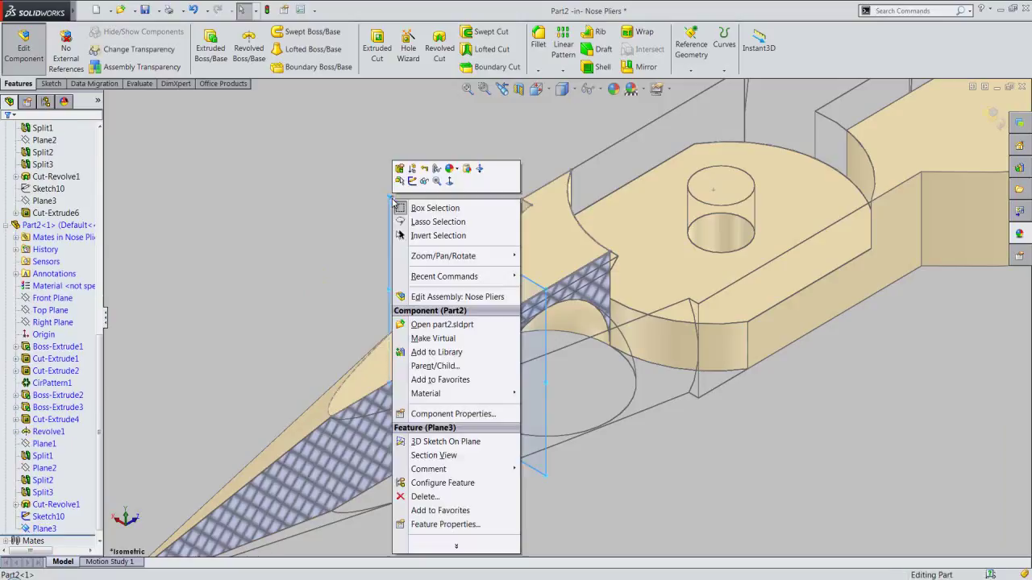
{"action": "left_click", "coordinate": [414, 184]}
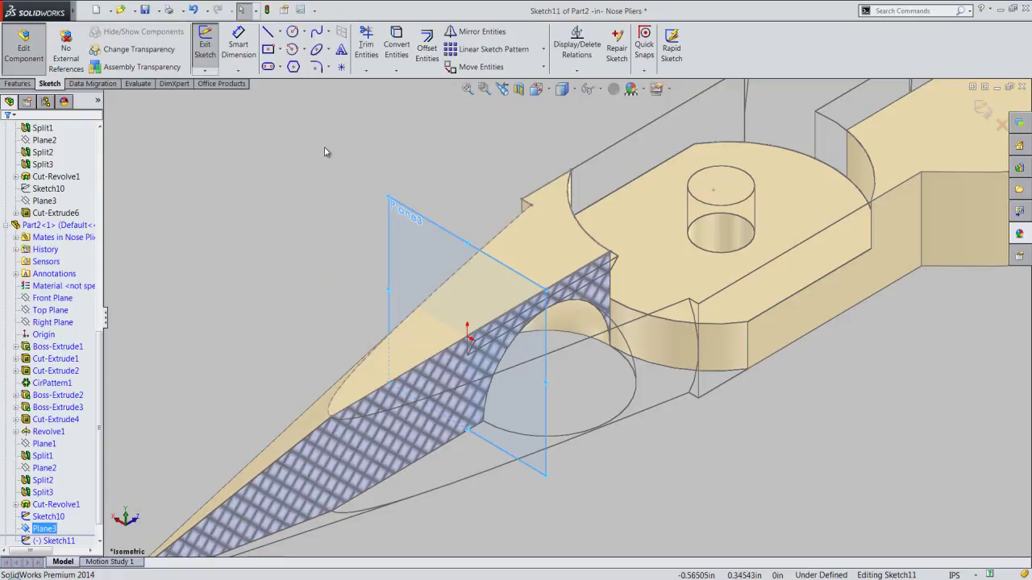
{"action": "left_click", "coordinate": [396, 71]}
{"action": "left_click", "coordinate": [405, 95]}
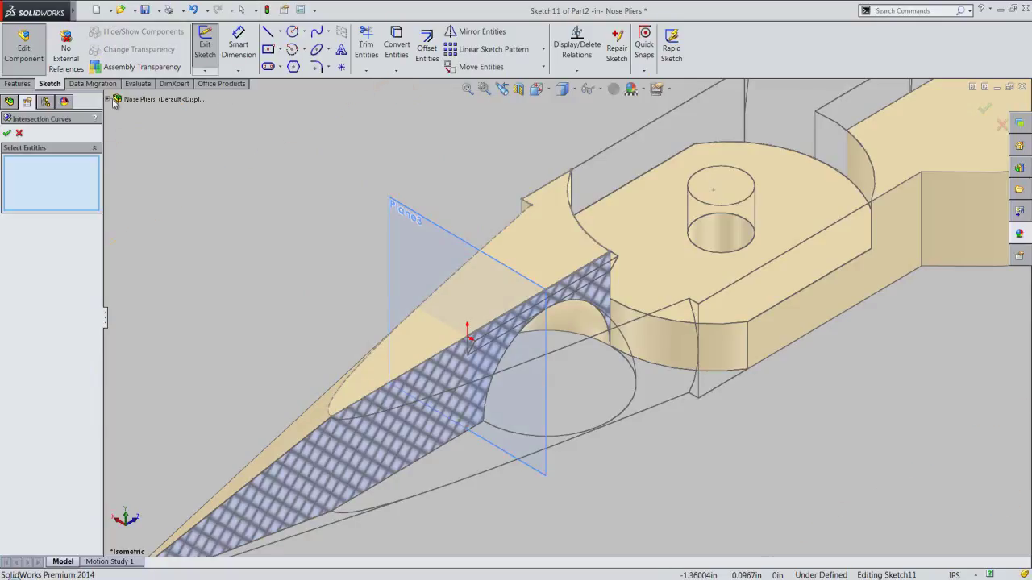
{"action": "left_click", "coordinate": [108, 100]}
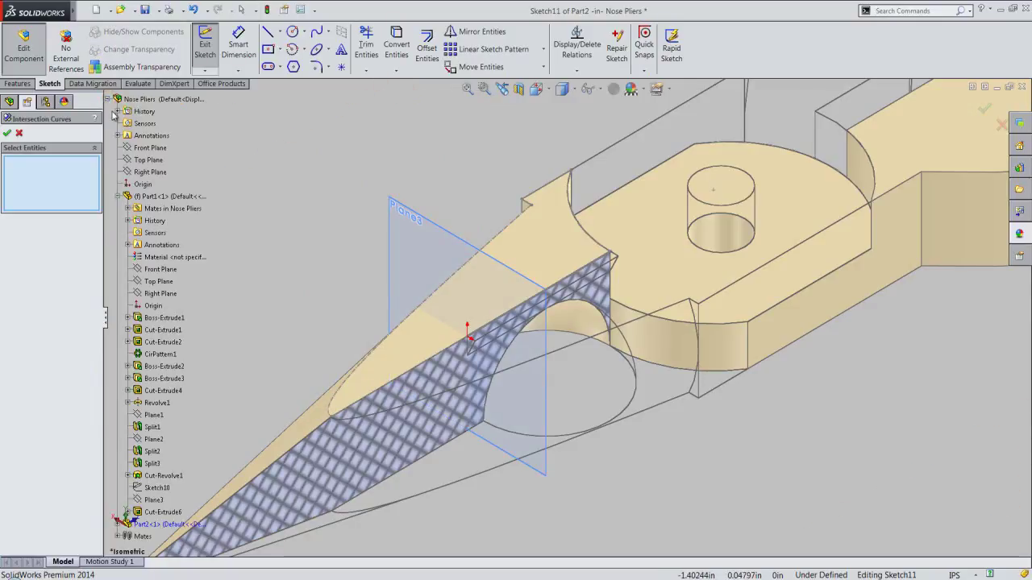
{"action": "left_click", "coordinate": [118, 196]}
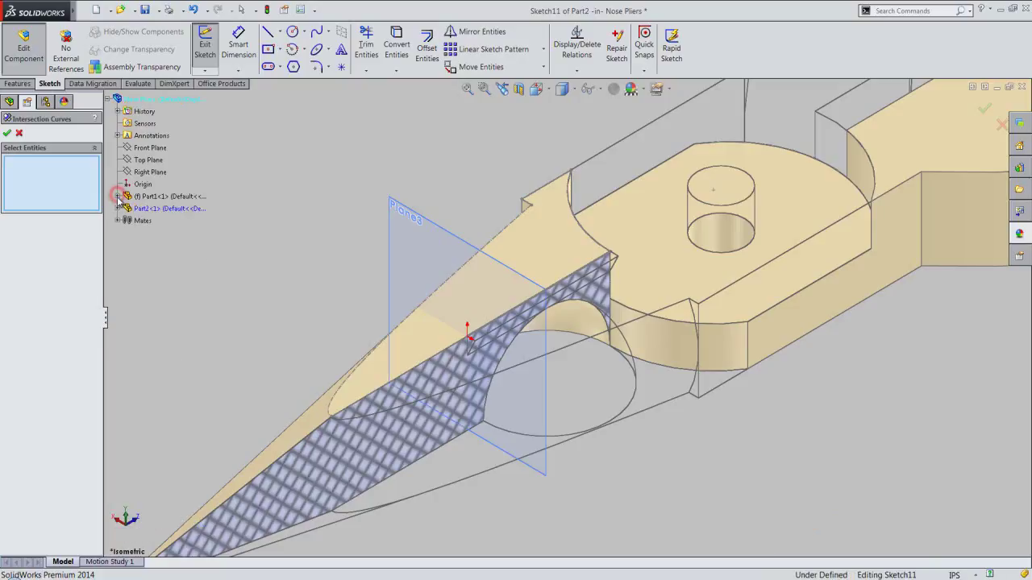
{"action": "left_click", "coordinate": [148, 210]}
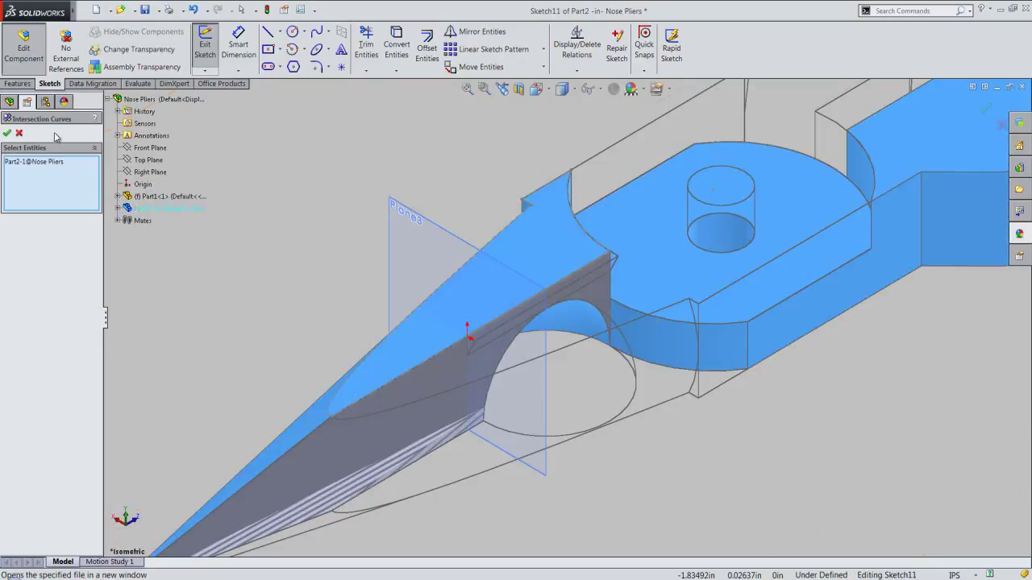
{"action": "left_click", "coordinate": [9, 135]}
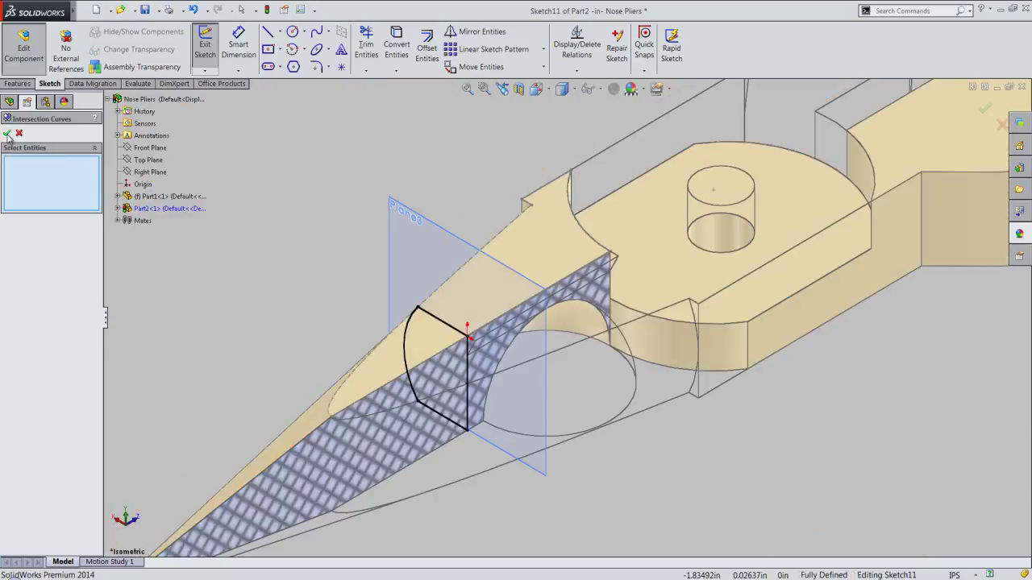
{"action": "left_click", "coordinate": [8, 135]}
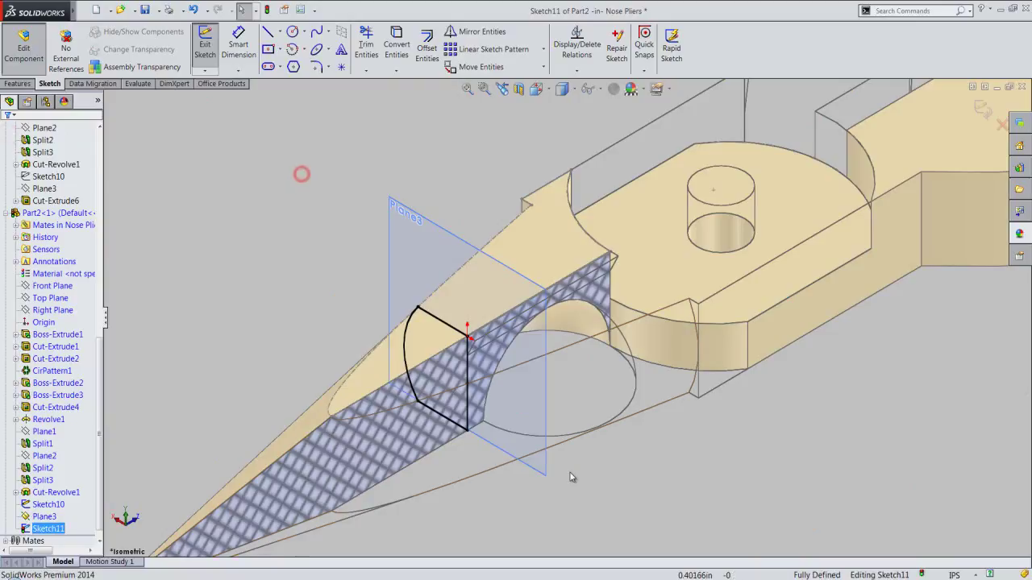
Step: Make the cross-section construction geometry and draw a short horizontal and sloped notch line
{"action": "left_click_drag", "start_coordinate": [597, 492], "coordinate": [341, 248]}
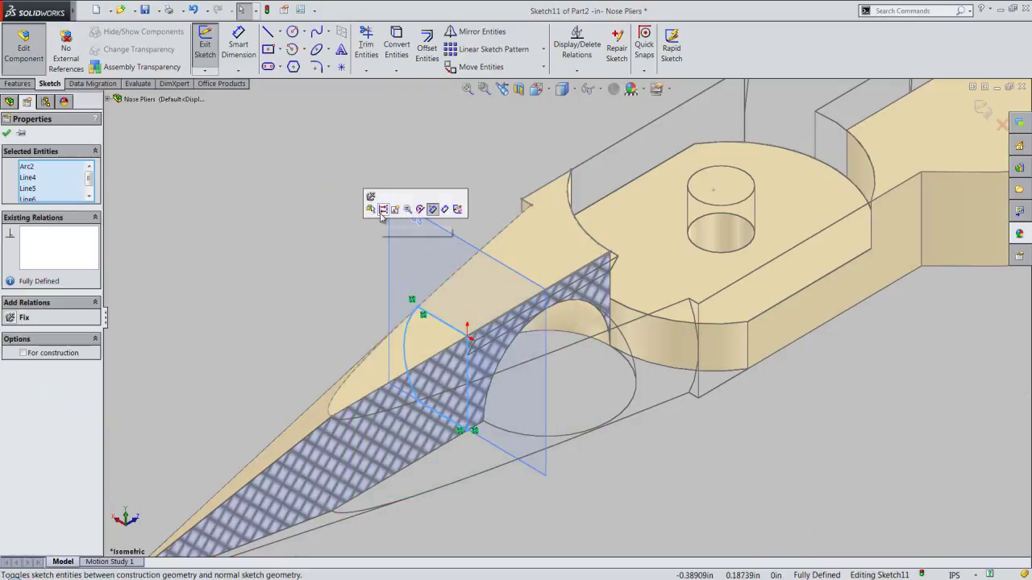
{"action": "left_click", "coordinate": [382, 210]}
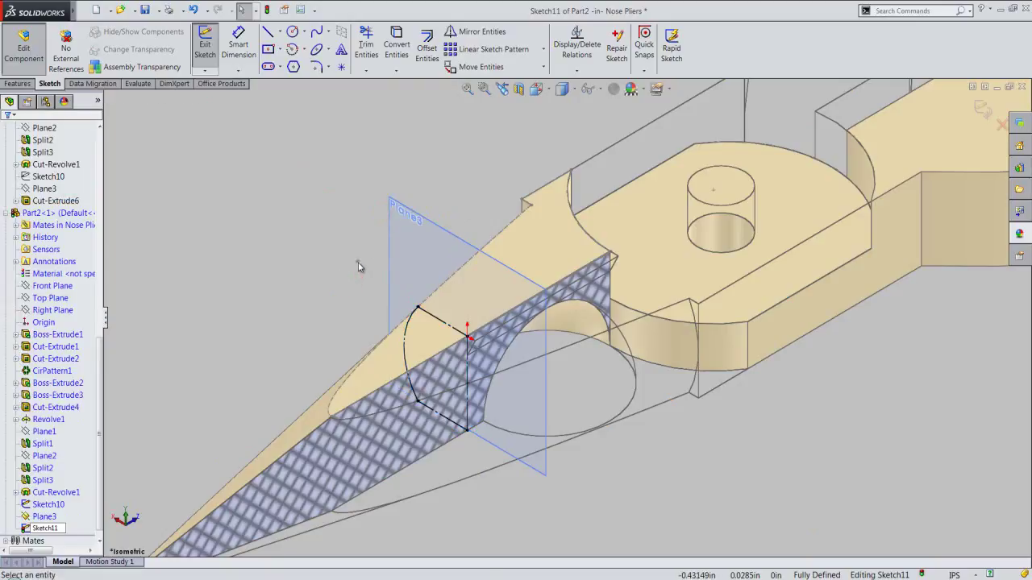
{"action": "right_click", "coordinate": [360, 267]}
{"action": "left_click", "coordinate": [377, 125]}
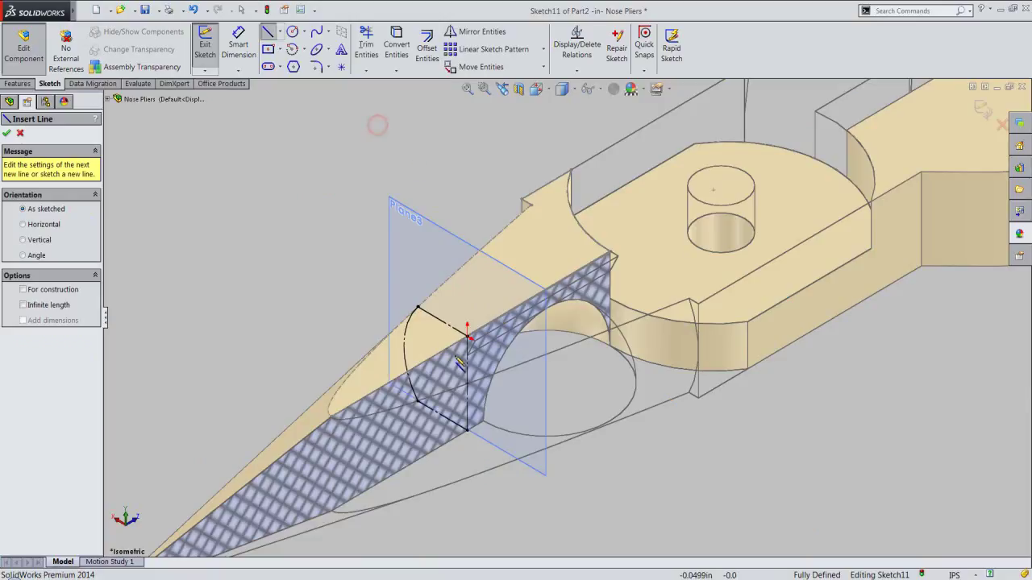
{"action": "scroll", "coordinate": [459, 362], "scroll_direction": "down", "scroll_amount": 2}
{"action": "scroll", "coordinate": [461, 355], "scroll_direction": "down", "scroll_amount": 2}
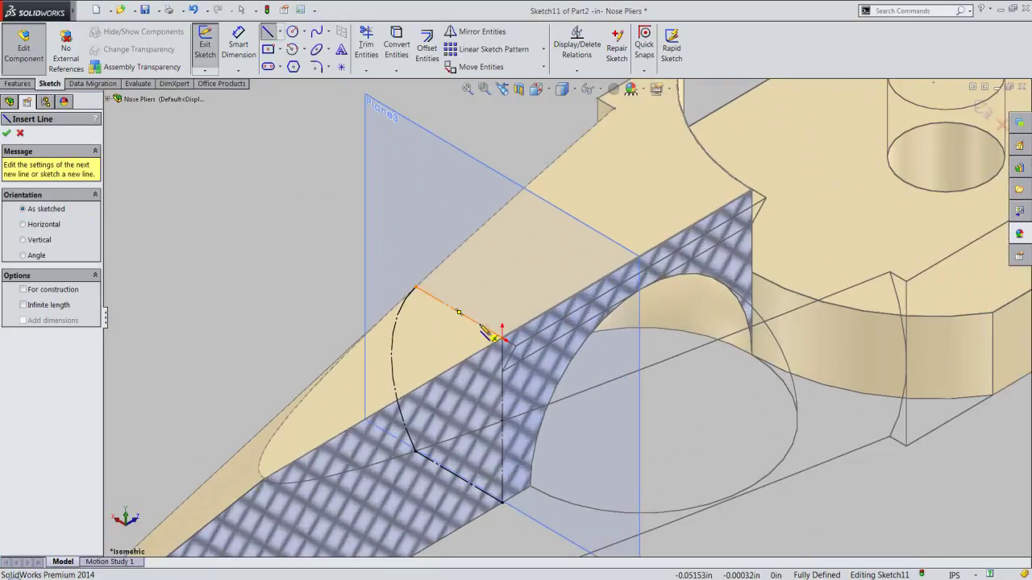
{"action": "left_click", "coordinate": [482, 327]}
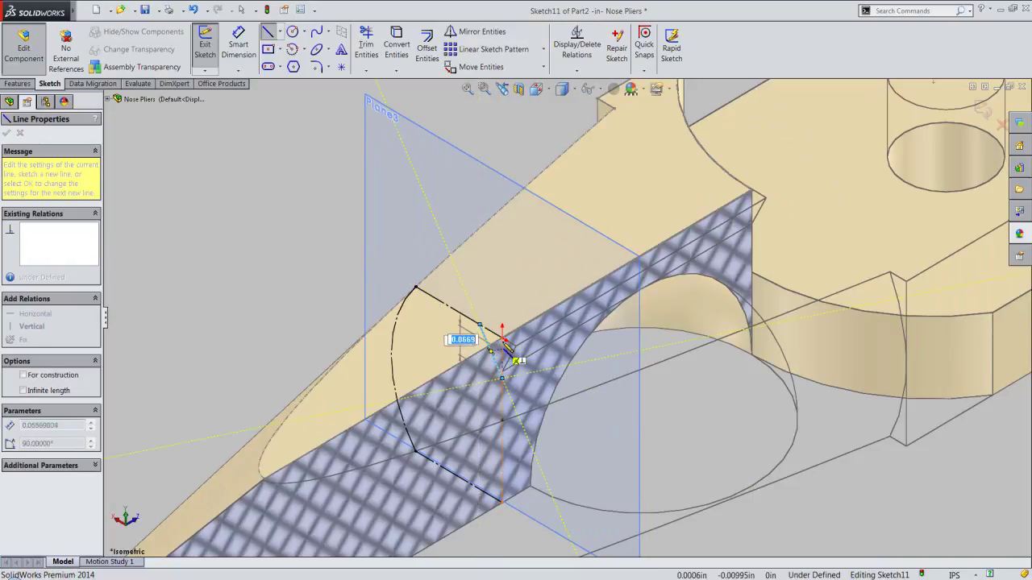
{"action": "left_click", "coordinate": [501, 377]}
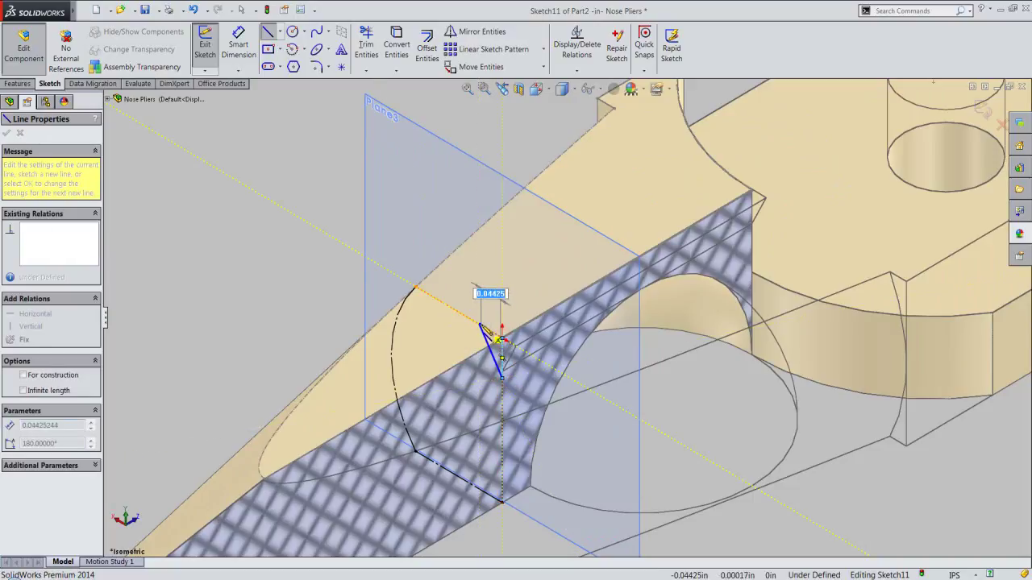
{"action": "left_click", "coordinate": [489, 332]}
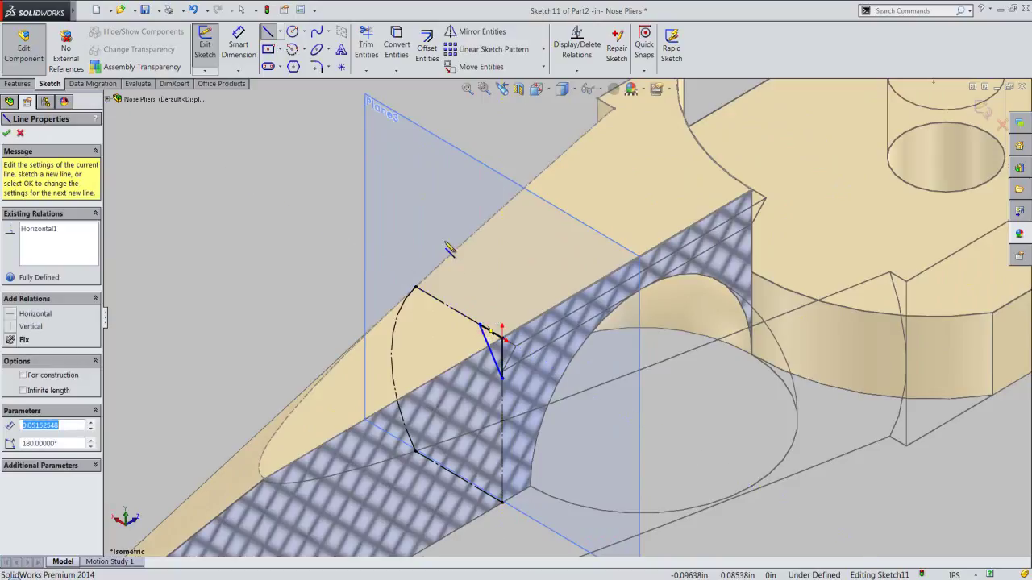
{"action": "right_click", "coordinate": [438, 231]}
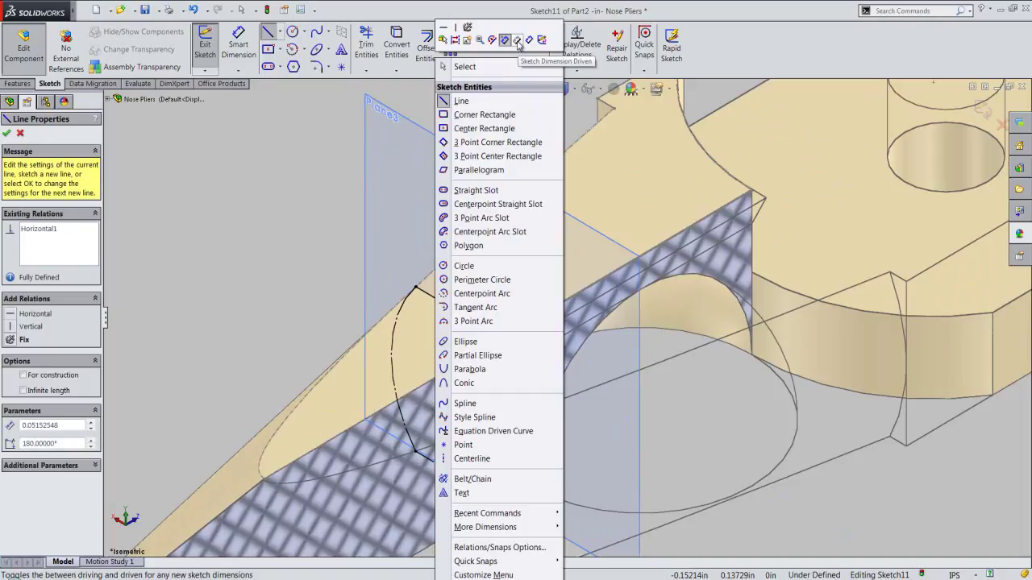
{"action": "left_click", "coordinate": [528, 41]}
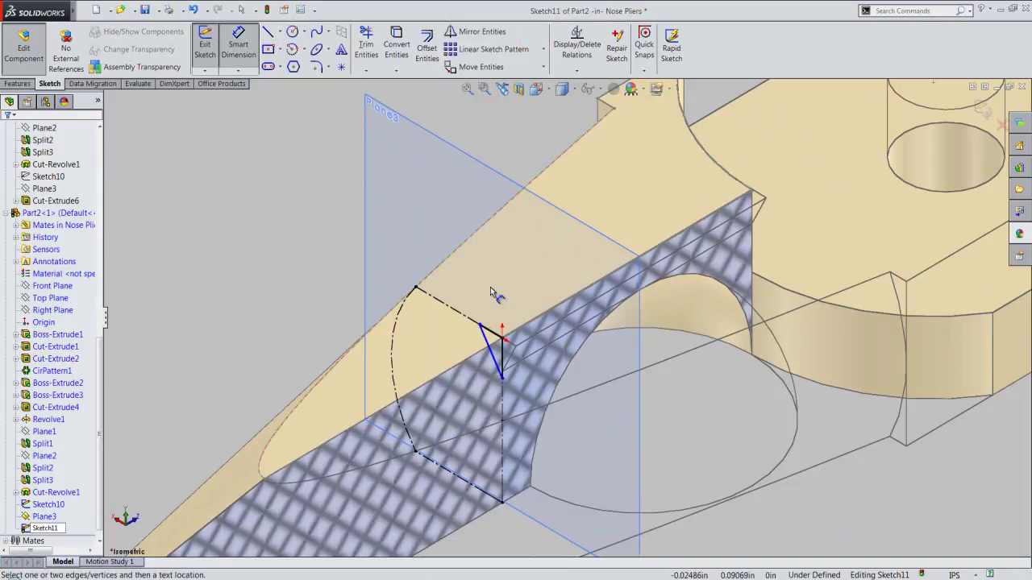
Step: Dimension the notch's horizontal edge at 0.031 in and its vertical side at 0.064 in
{"action": "left_click", "coordinate": [495, 322]}
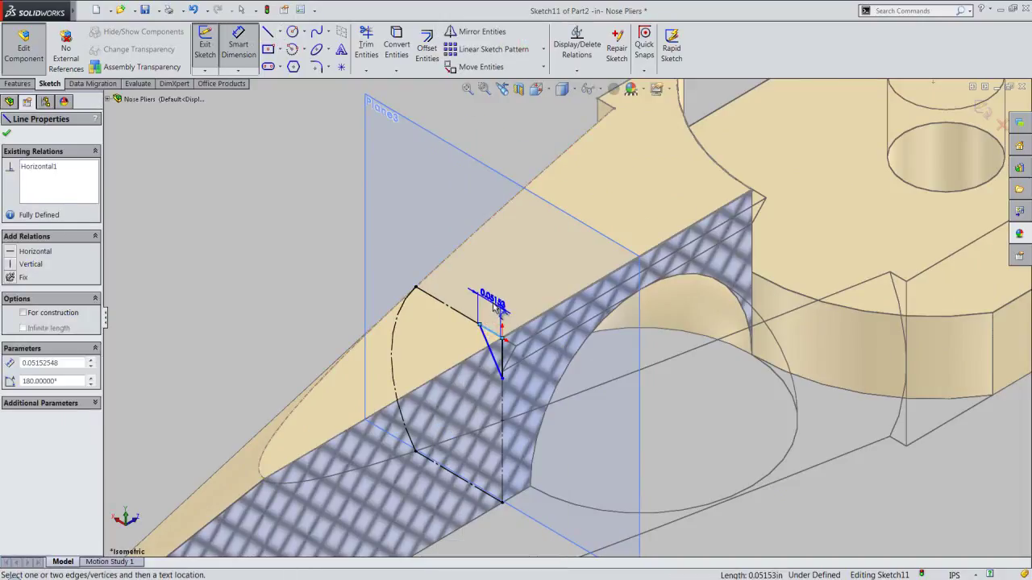
{"action": "left_click", "coordinate": [494, 305]}
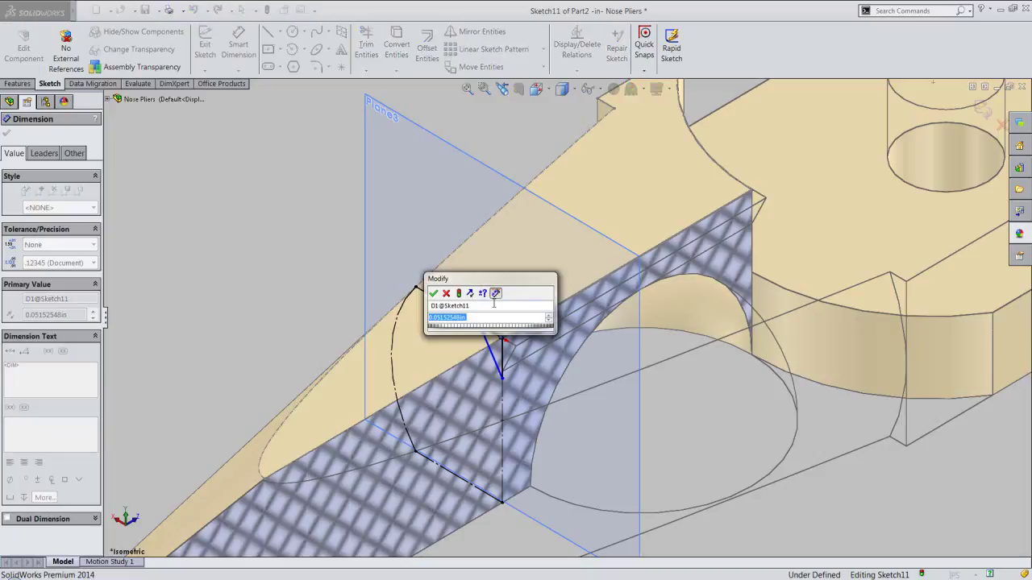
{"action": "type", "text": ".031"}
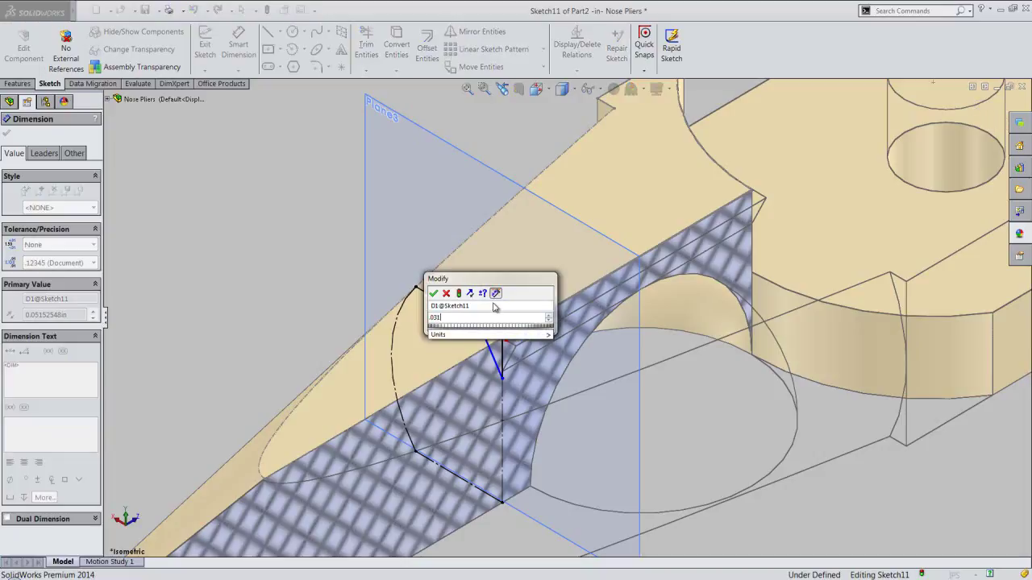
{"action": "key", "text": "Return"}
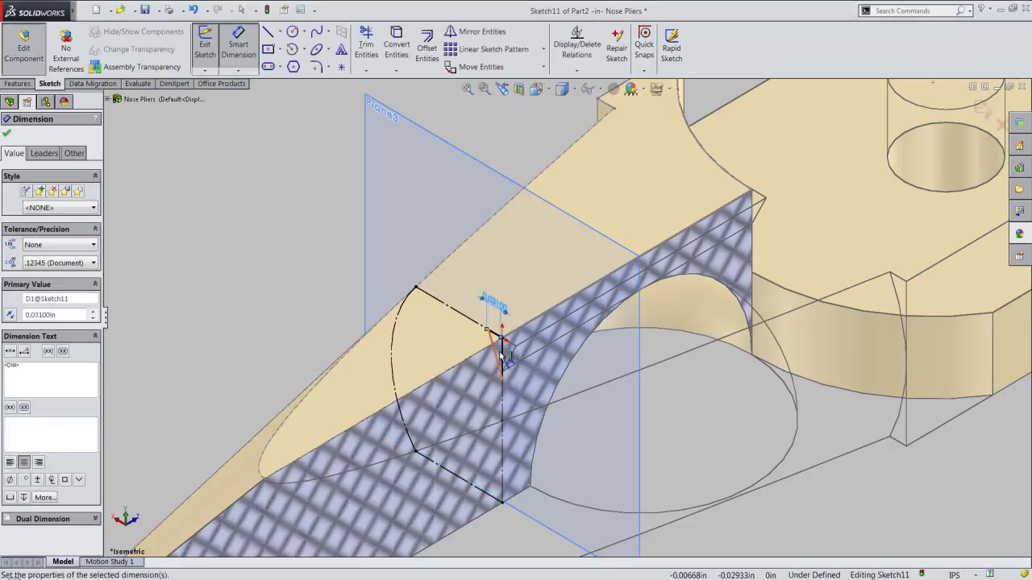
{"action": "left_click", "coordinate": [504, 358]}
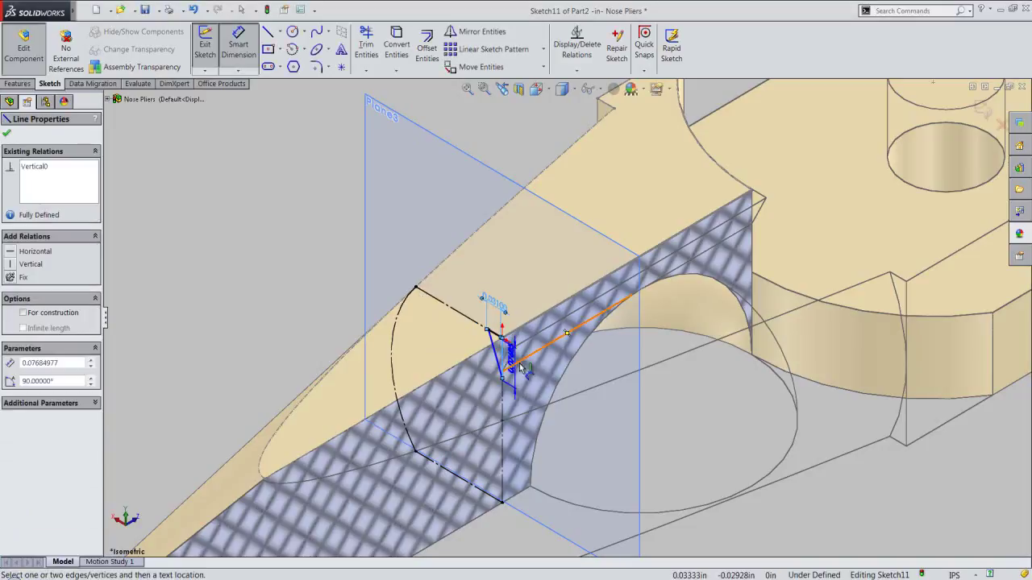
{"action": "left_click", "coordinate": [521, 365]}
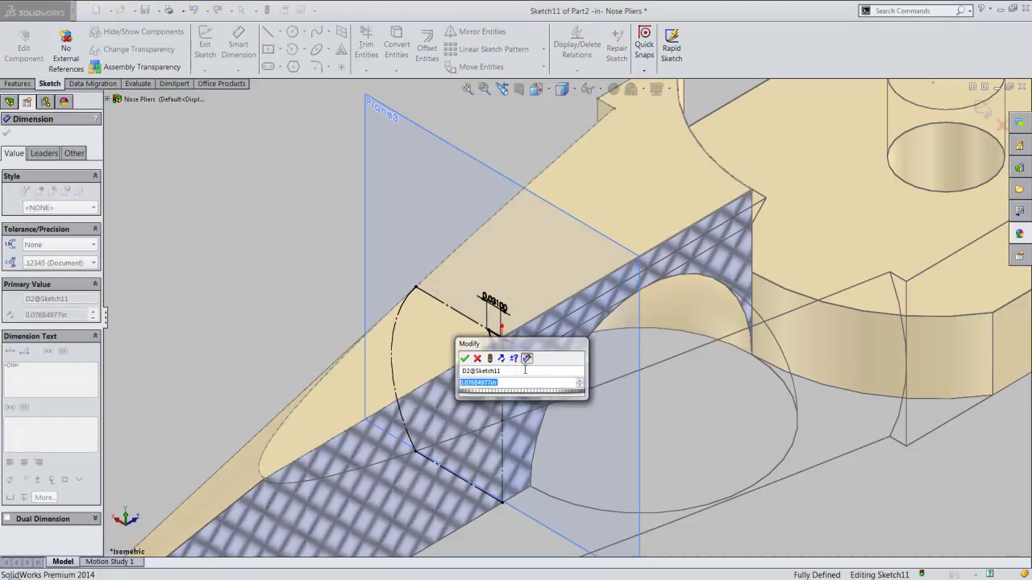
{"action": "type", "text": ".064"}
{"action": "key", "text": "Return"}
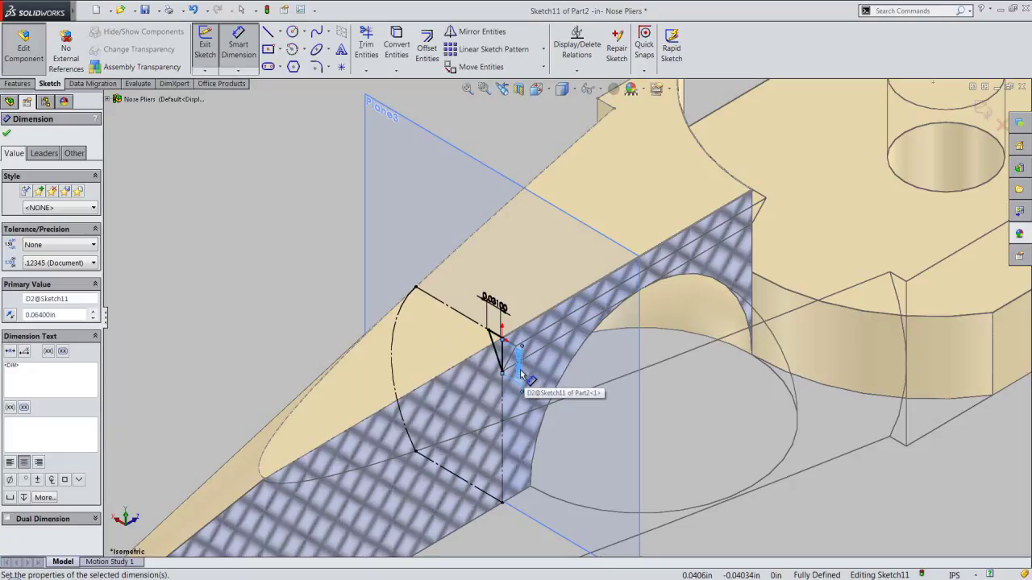
Step: Leave Smart Dimension for plain selection and zoom out to see more of the jaw
{"action": "right_click", "coordinate": [327, 212]}
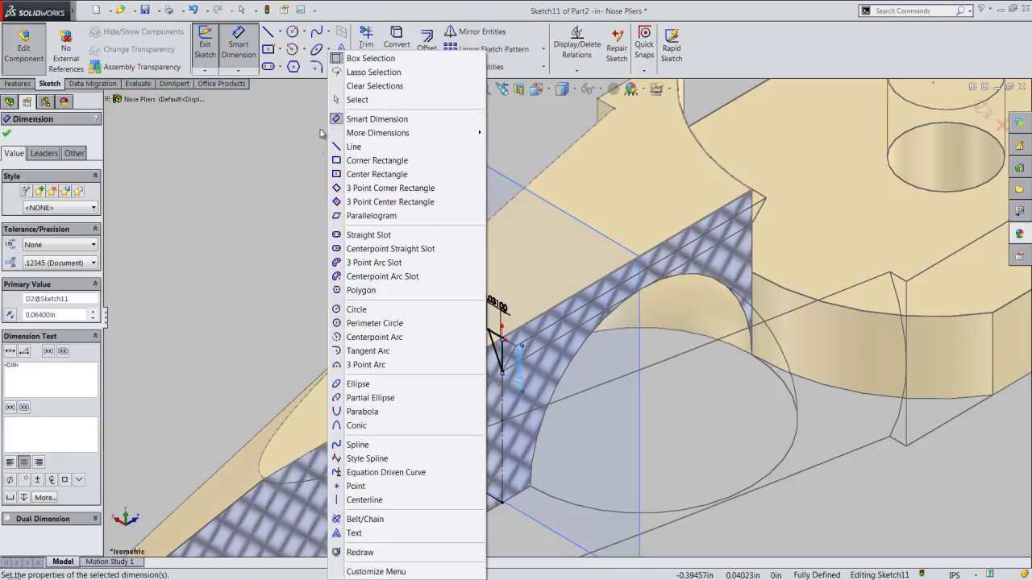
{"action": "left_click", "coordinate": [357, 99]}
{"action": "left_click", "coordinate": [334, 197]}
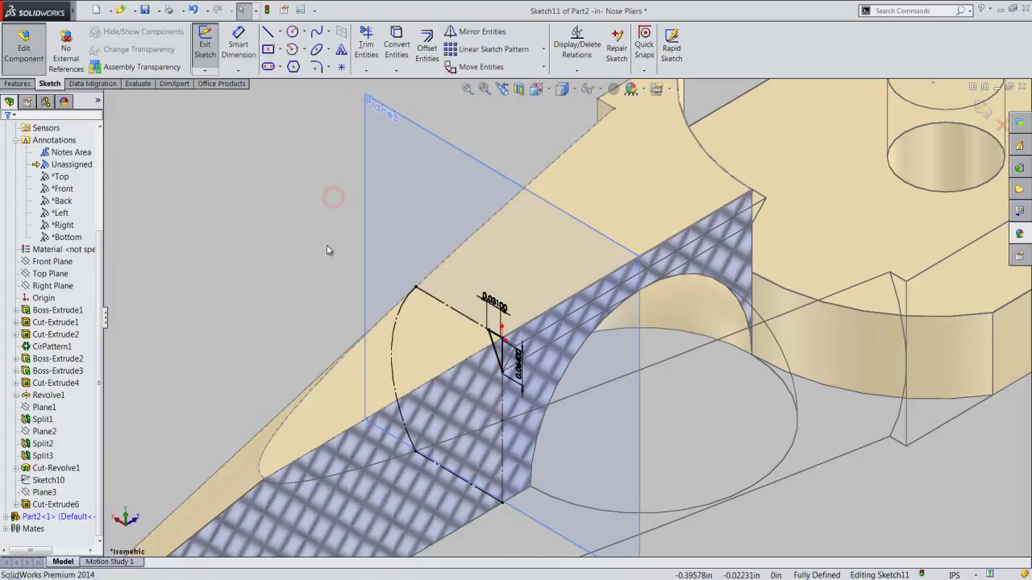
{"action": "key", "text": "z"}
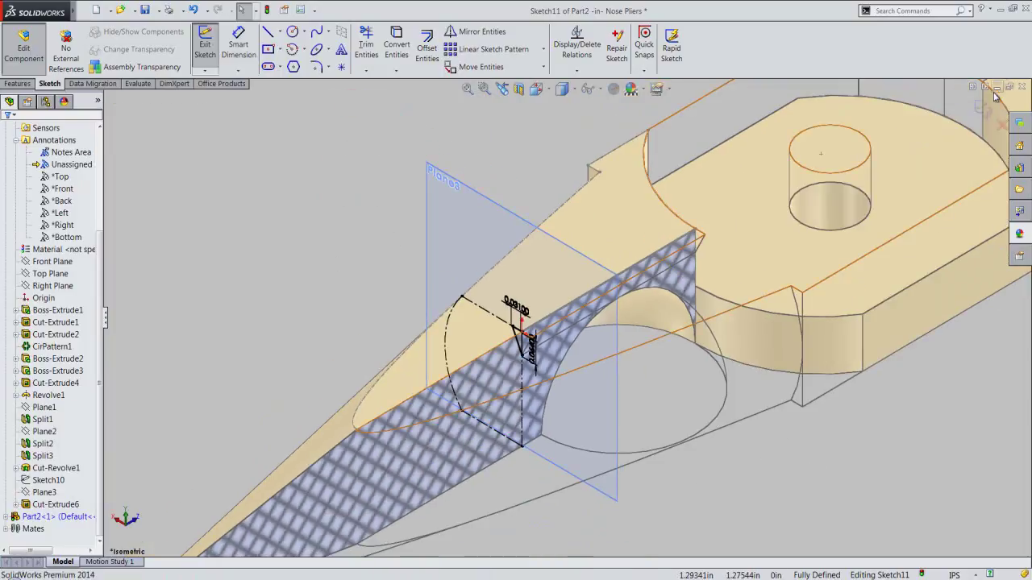
Step: Exit Sketch11 and cut-extrude it 0.166 in along the jaw ridge as Cut-Extrude6
{"action": "left_click", "coordinate": [985, 107]}
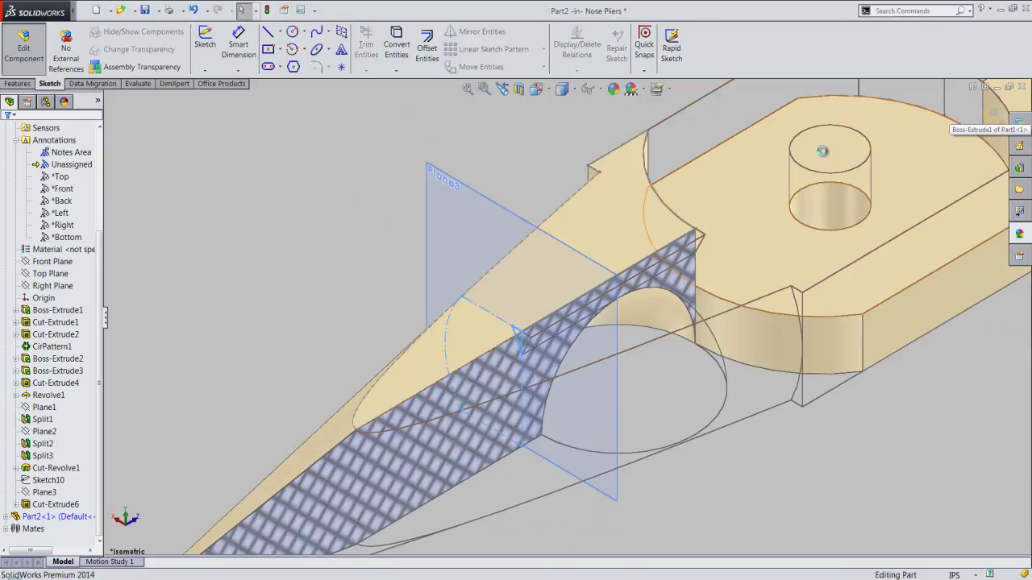
{"action": "left_click", "coordinate": [370, 194]}
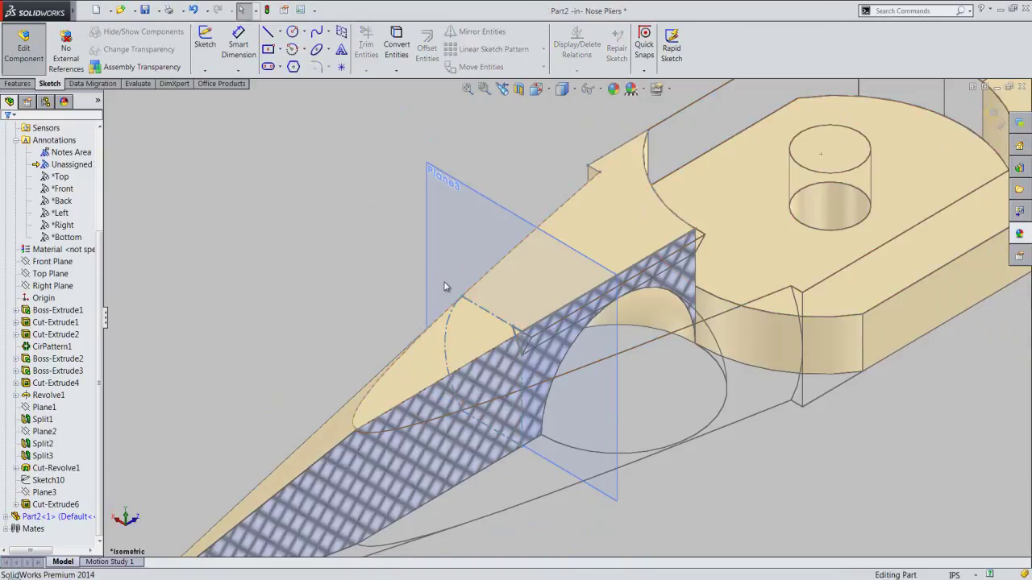
{"action": "left_click", "coordinate": [524, 347]}
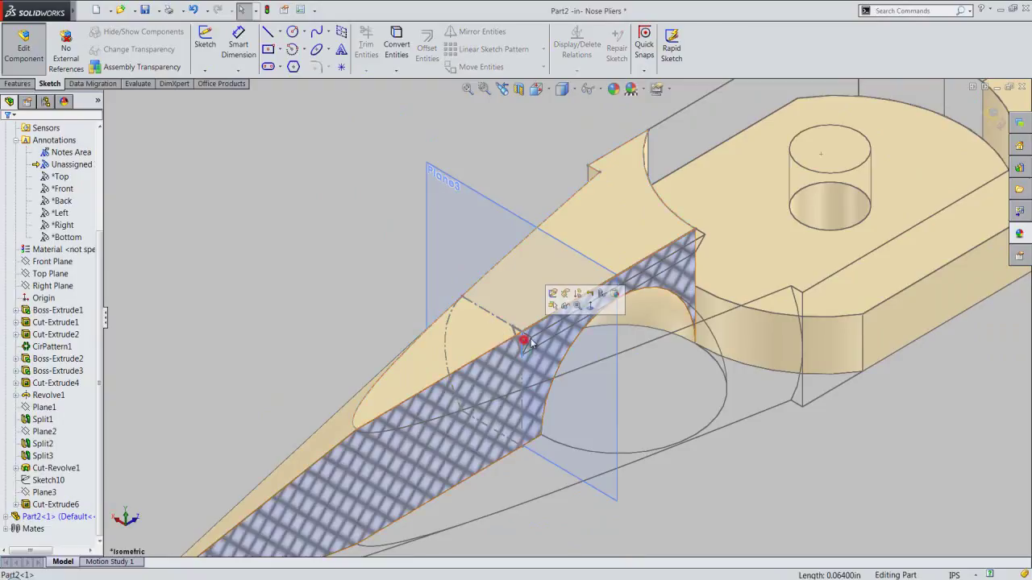
{"action": "left_click", "coordinate": [10, 84]}
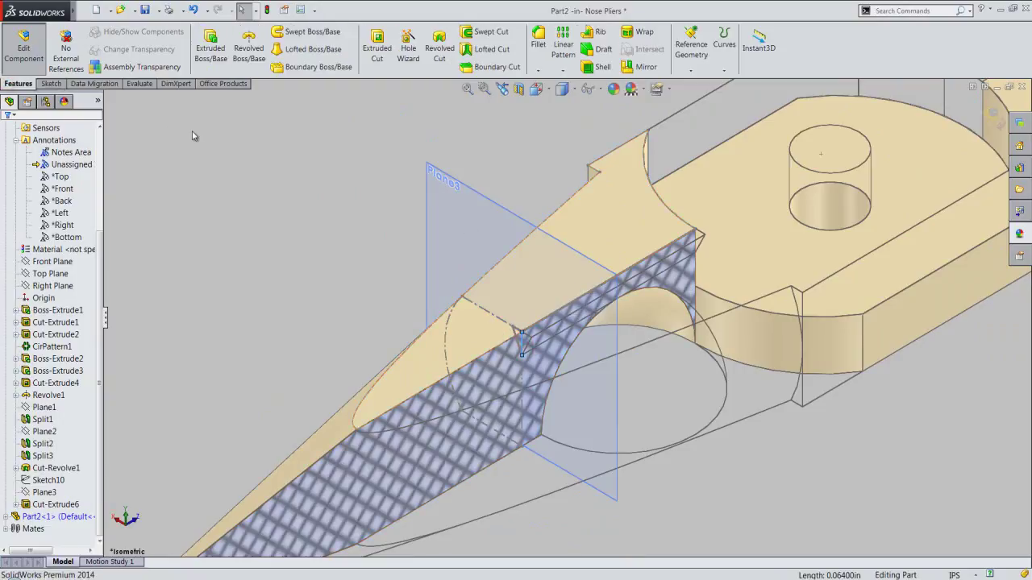
{"action": "left_click", "coordinate": [376, 48]}
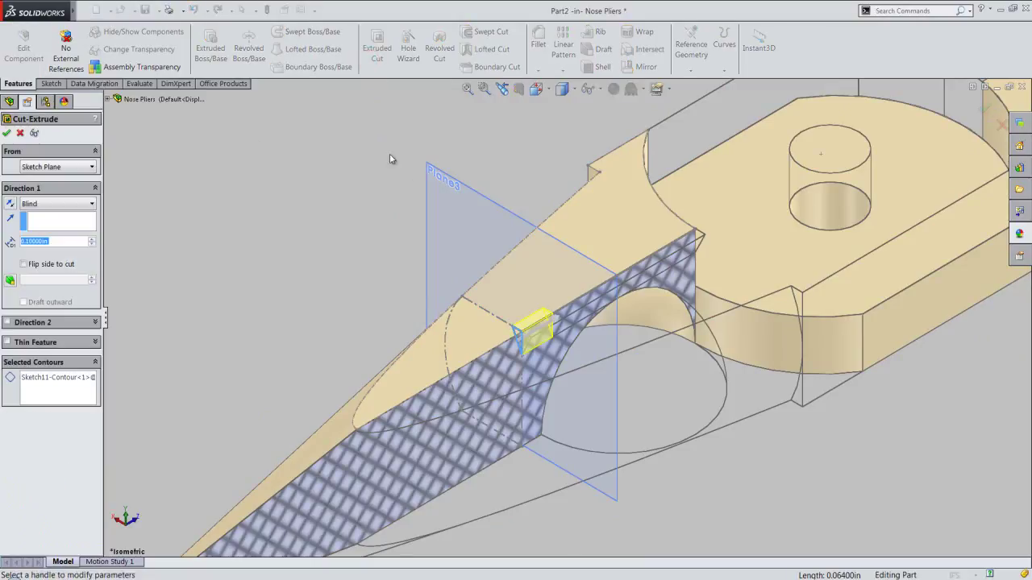
{"action": "left_click", "coordinate": [564, 324]}
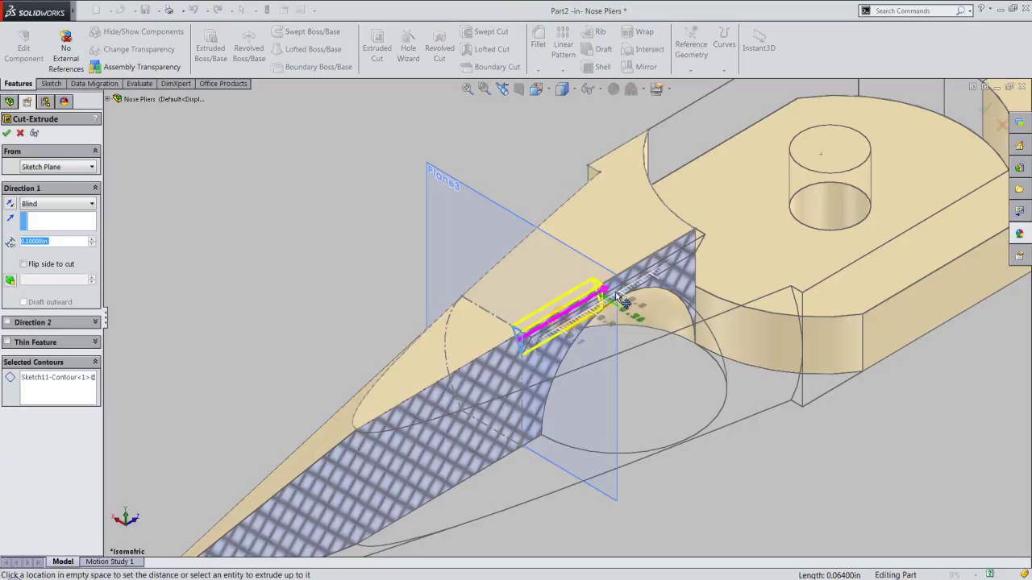
{"action": "left_click", "coordinate": [732, 229]}
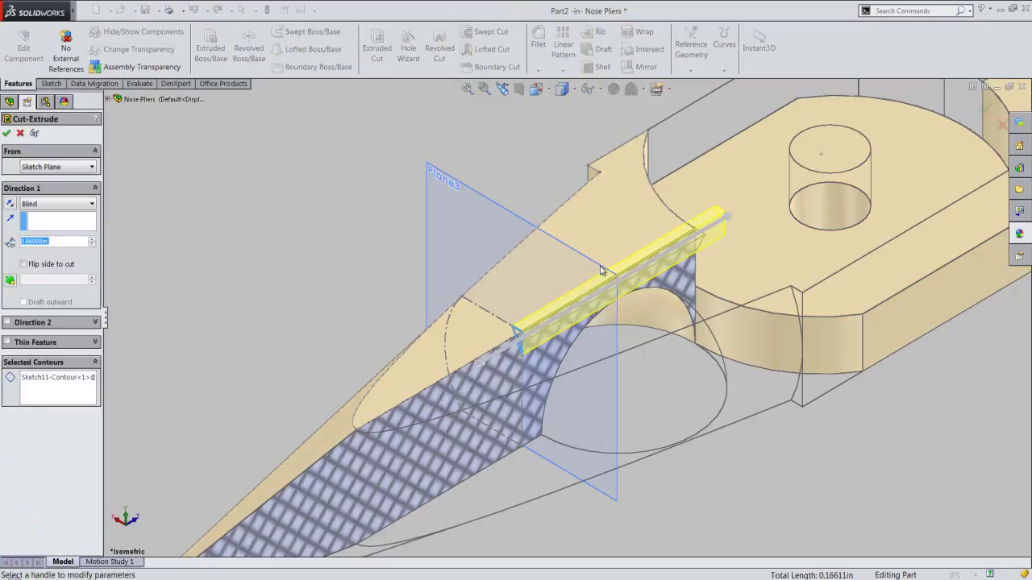
{"action": "left_click", "coordinate": [7, 135]}
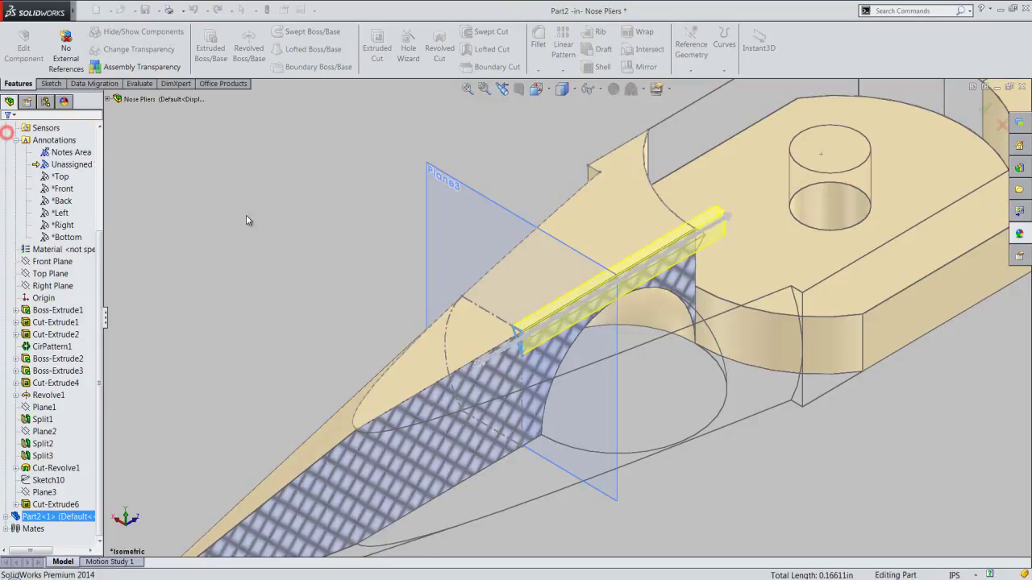
{"action": "left_click", "coordinate": [251, 224]}
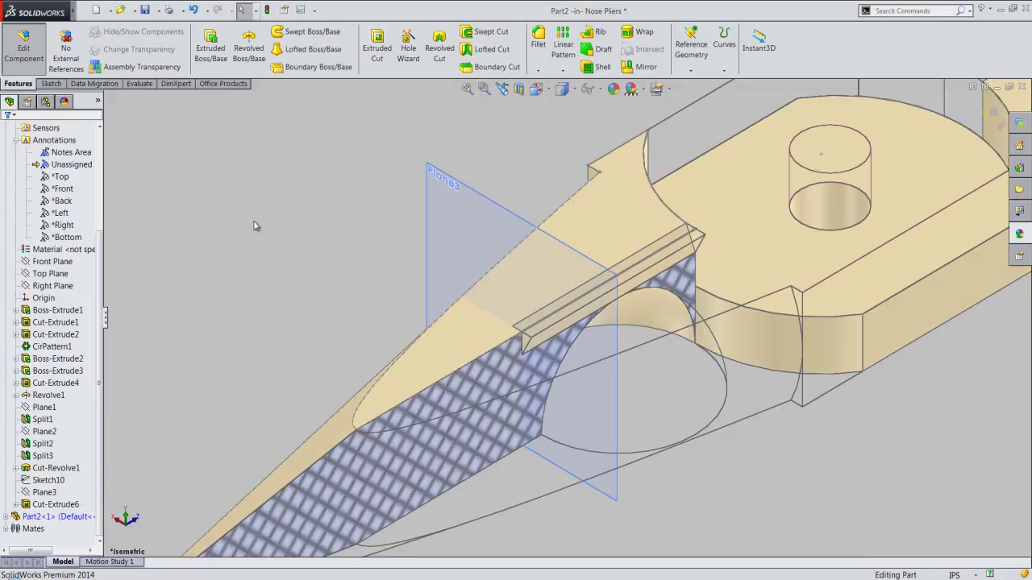
Step: Hide Plane3, return to the Nose Pliers assembly, and check the slot edge length
{"action": "right_click", "coordinate": [432, 170]}
{"action": "left_click", "coordinate": [465, 150]}
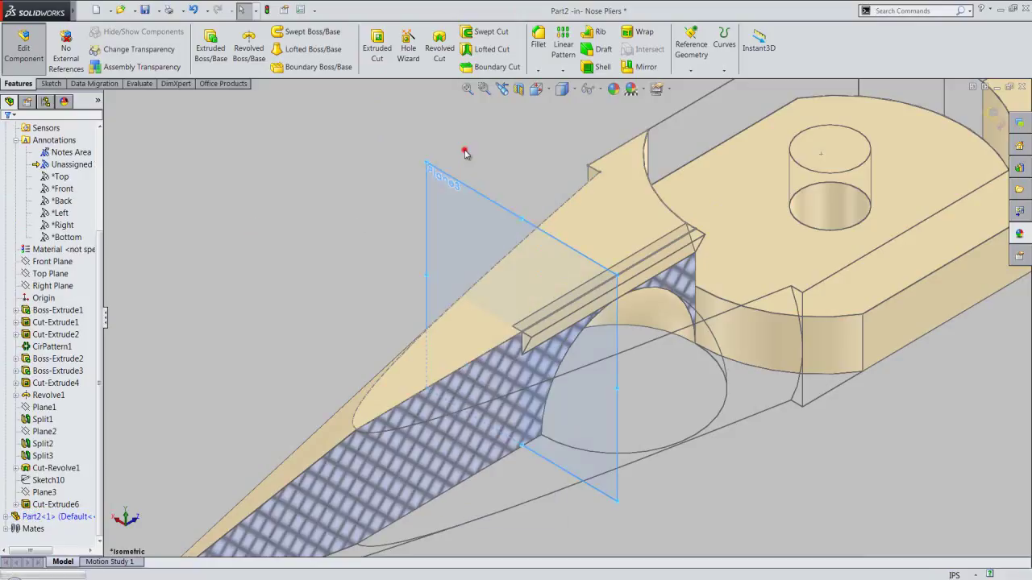
{"action": "left_click", "coordinate": [986, 116]}
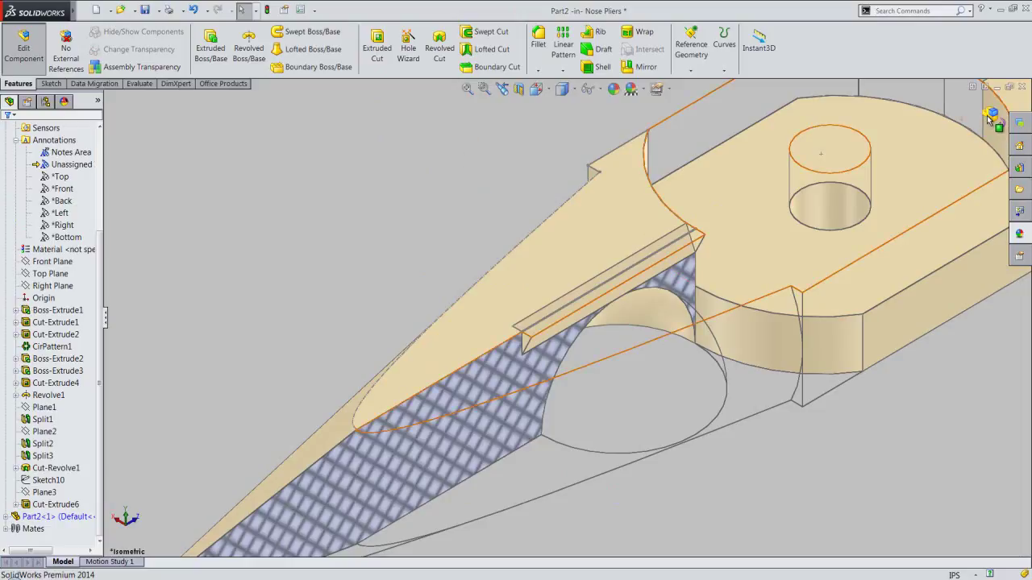
{"action": "left_click", "coordinate": [646, 259]}
{"action": "left_click", "coordinate": [445, 224]}
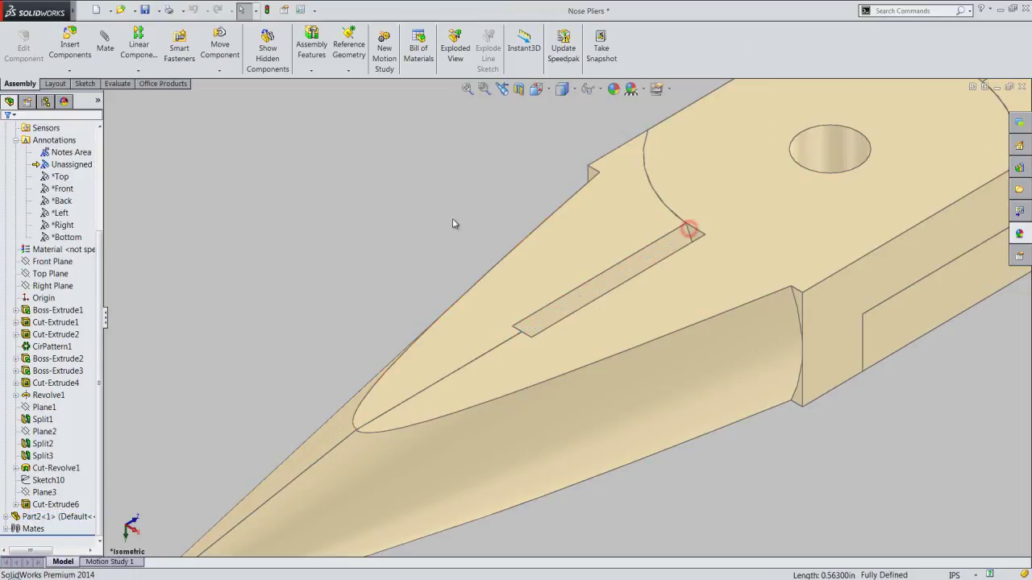
{"action": "left_click", "coordinate": [440, 221]}
Step: Show the pliers in Isometric view with the design tree collapsed, then select Part1
{"action": "left_click", "coordinate": [535, 89]}
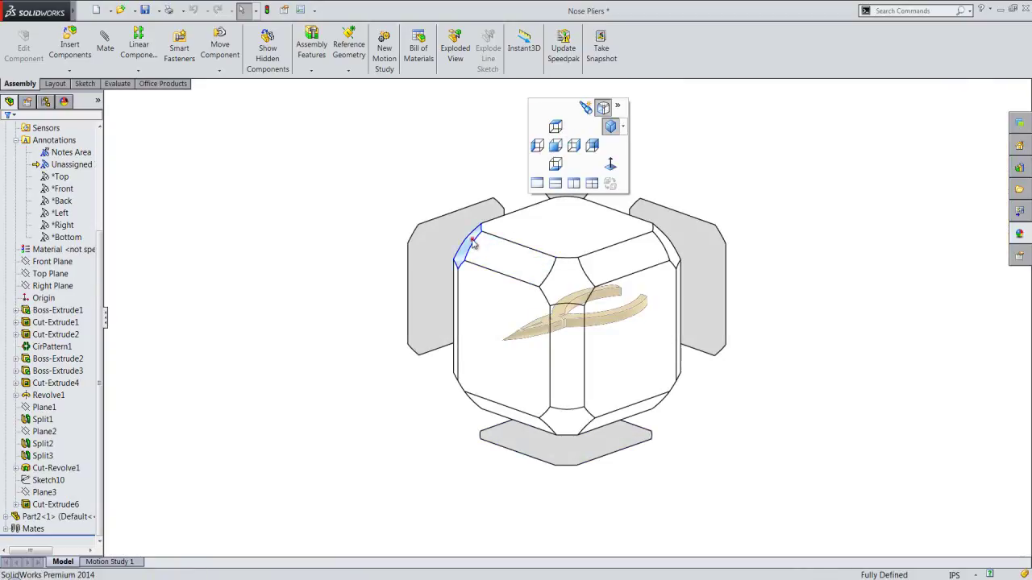
{"action": "left_click", "coordinate": [471, 239]}
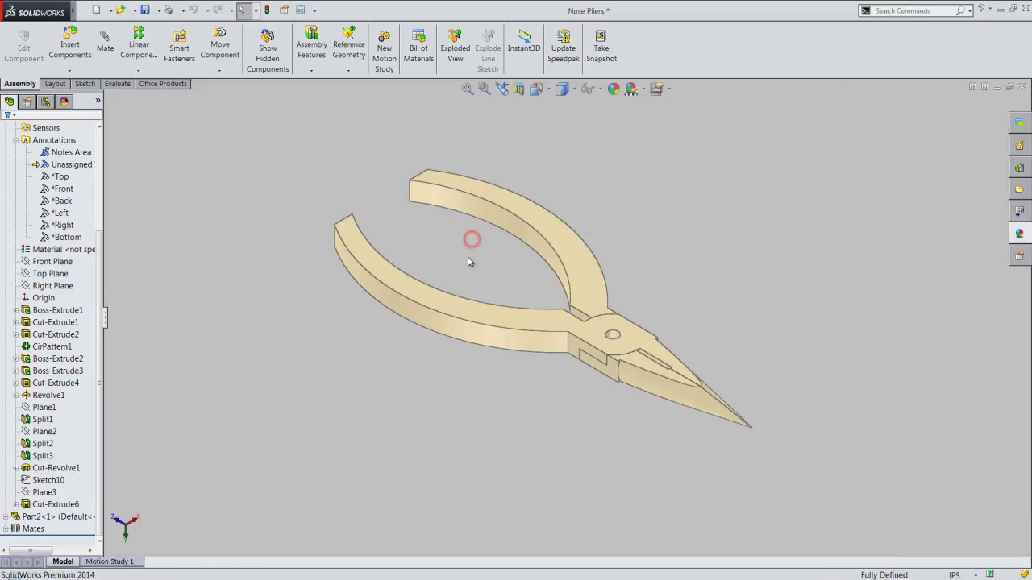
{"action": "left_click", "coordinate": [522, 381]}
{"action": "right_click", "coordinate": [93, 135]}
{"action": "left_click", "coordinate": [114, 135]}
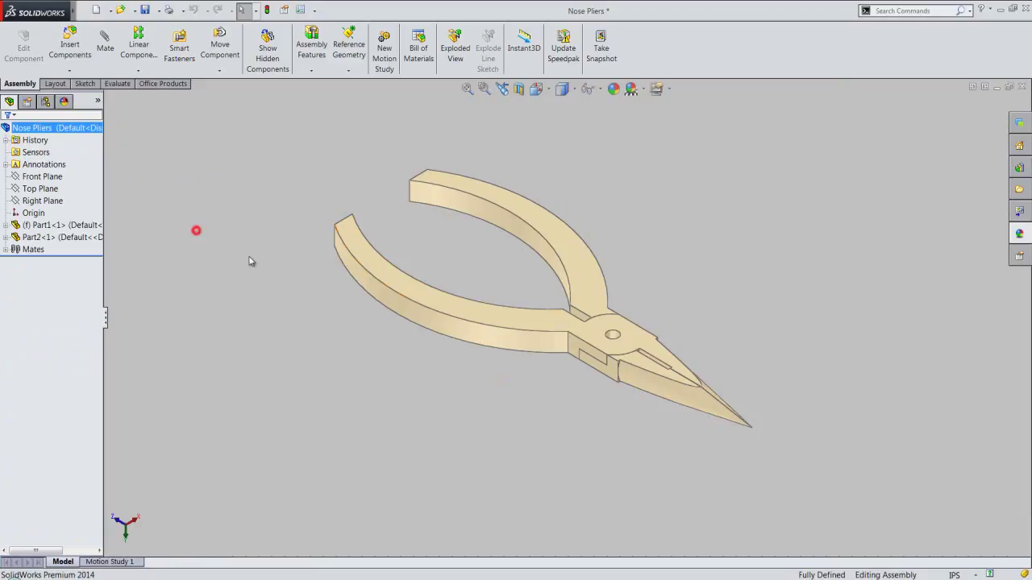
{"action": "left_click", "coordinate": [632, 336]}
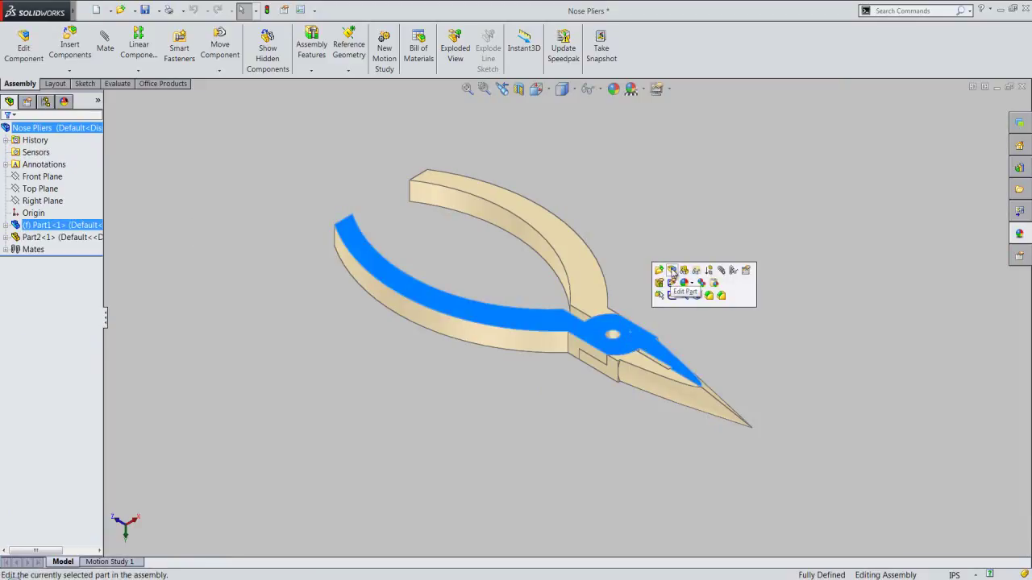
Step: Edit Part1 in the assembly and start a new sketch on its top face
{"action": "left_click", "coordinate": [671, 270]}
{"action": "scroll", "coordinate": [631, 313], "scroll_direction": "down", "scroll_amount": 2}
{"action": "scroll", "coordinate": [592, 346], "scroll_direction": "down", "scroll_amount": 2}
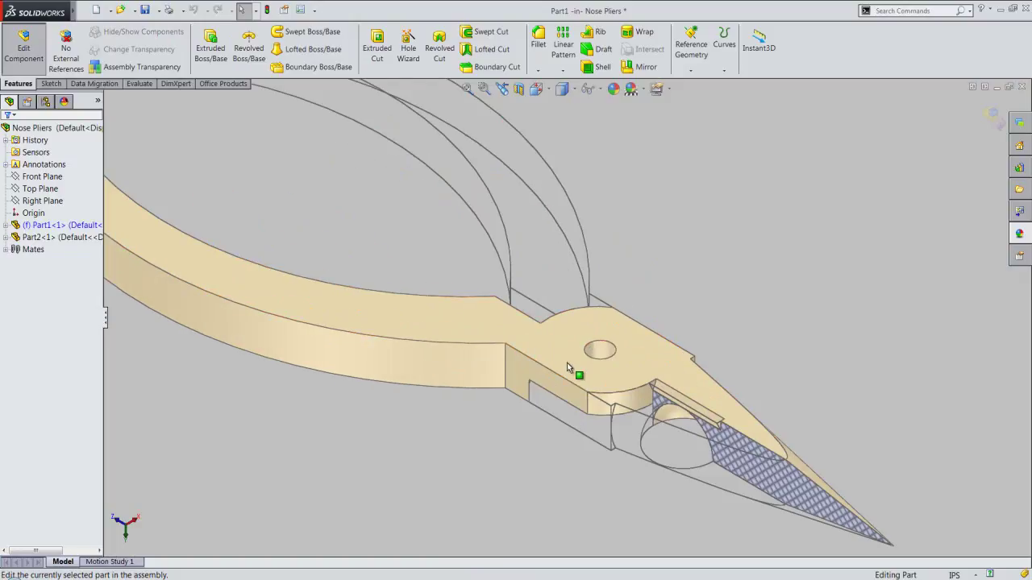
{"action": "scroll", "coordinate": [578, 369], "scroll_direction": "down", "scroll_amount": 2}
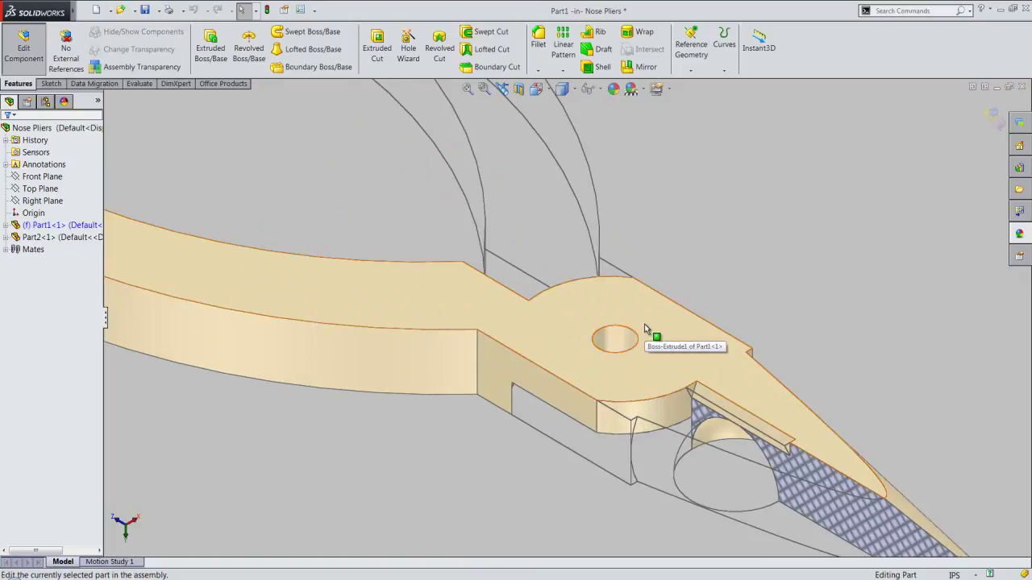
{"action": "left_click", "coordinate": [645, 329]}
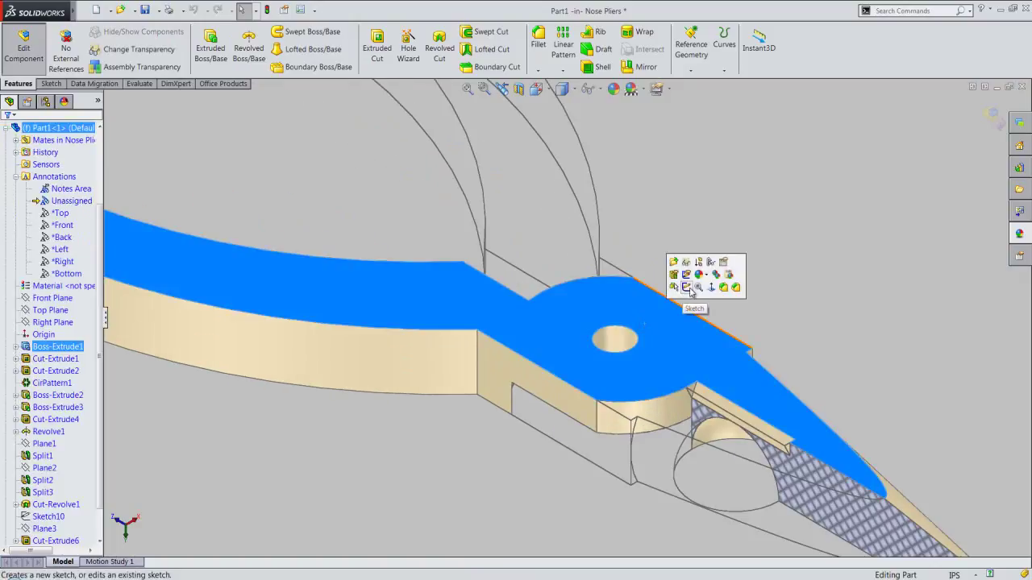
{"action": "left_click", "coordinate": [687, 288]}
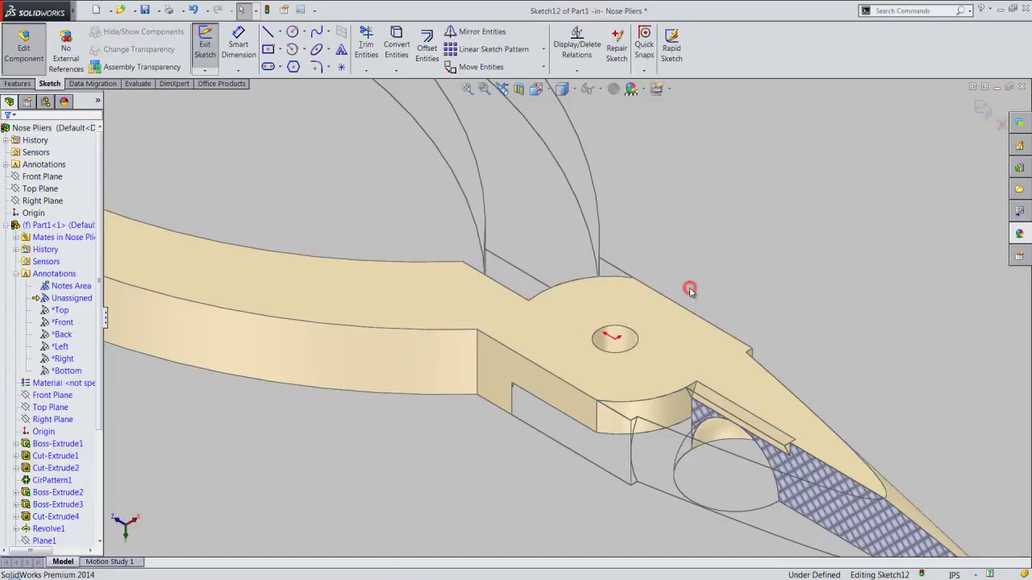
Step: Convert the pivot hole edge and draw a concentric circle of 0.3125 in diameter
{"action": "left_click", "coordinate": [622, 328]}
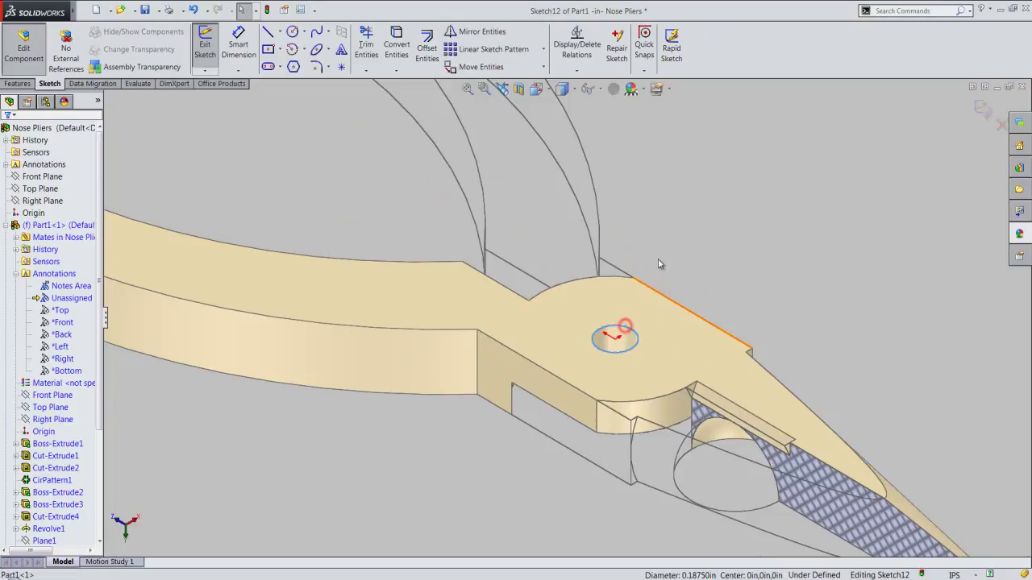
{"action": "left_click", "coordinate": [396, 47]}
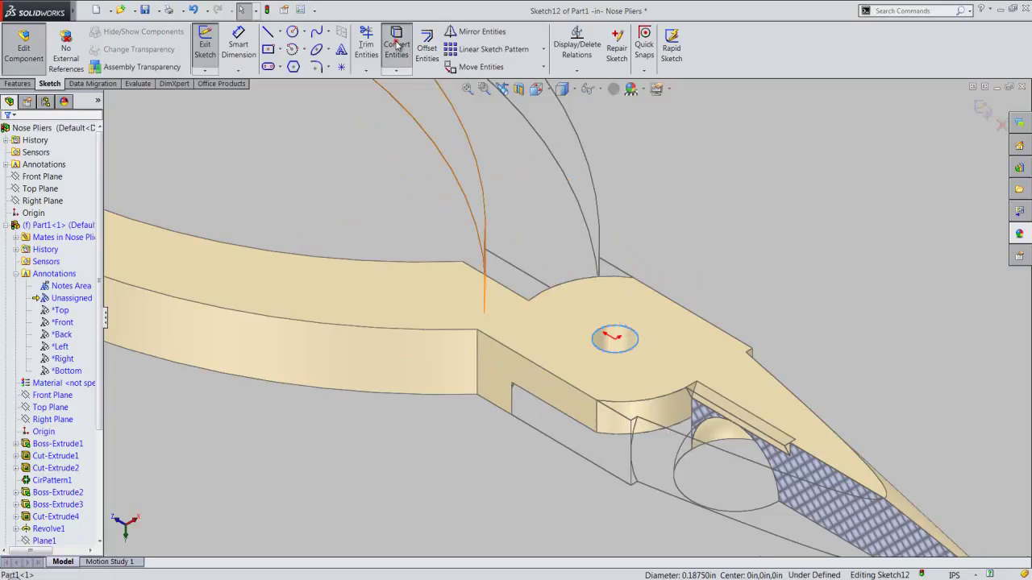
{"action": "right_click", "coordinate": [749, 259]}
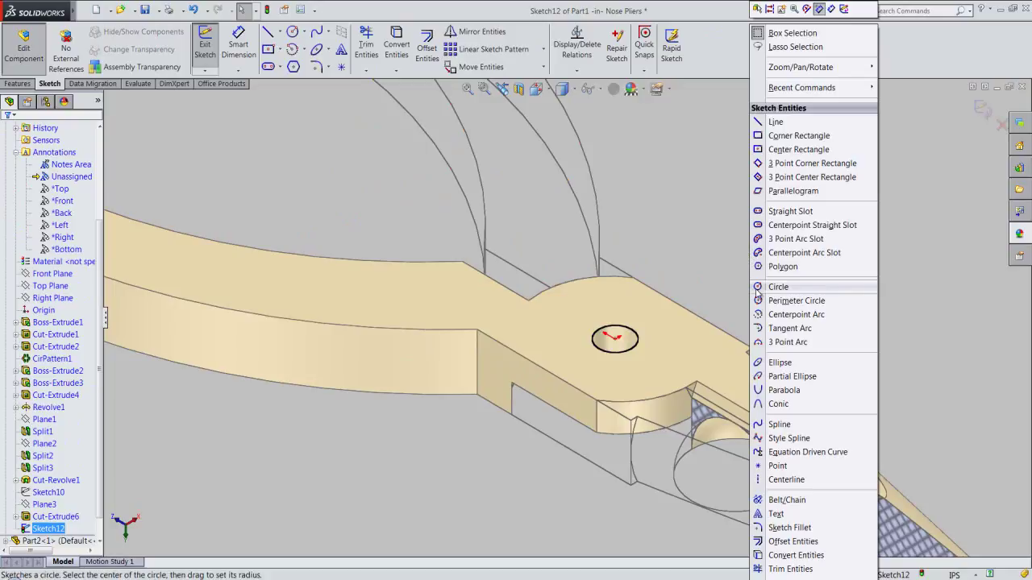
{"action": "left_click", "coordinate": [755, 288]}
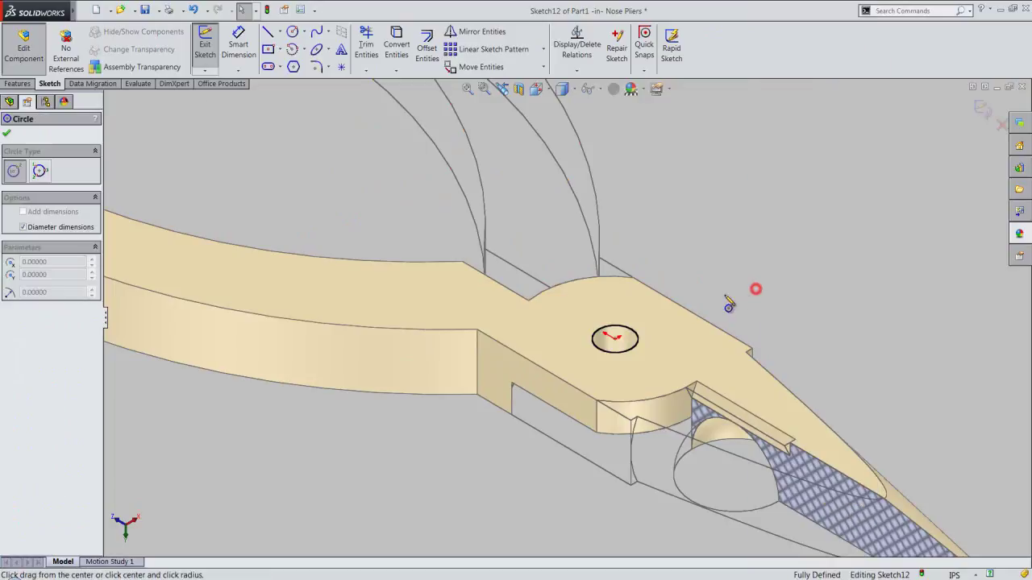
{"action": "left_click", "coordinate": [615, 340]}
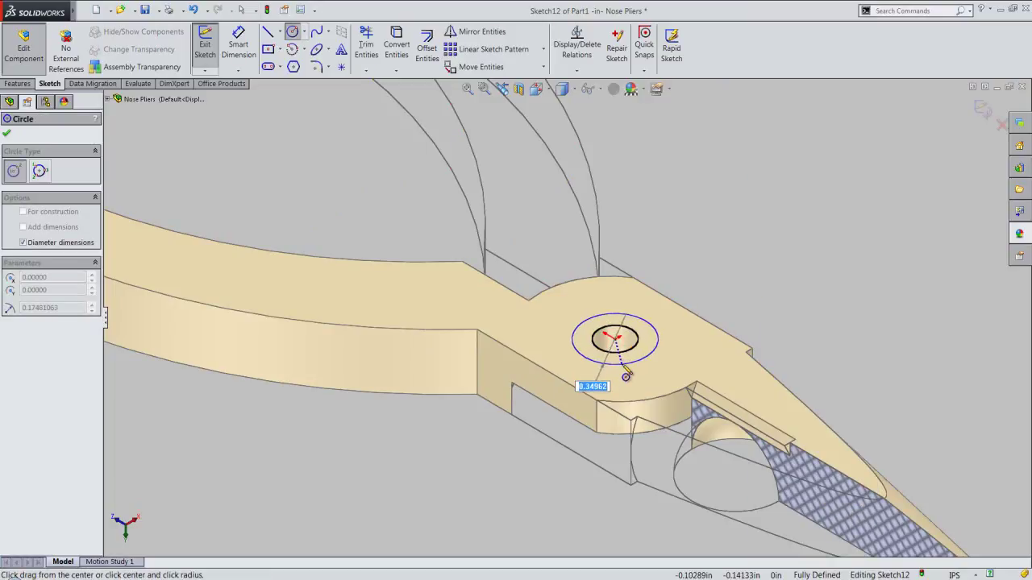
{"action": "type", "text": ".3125"}
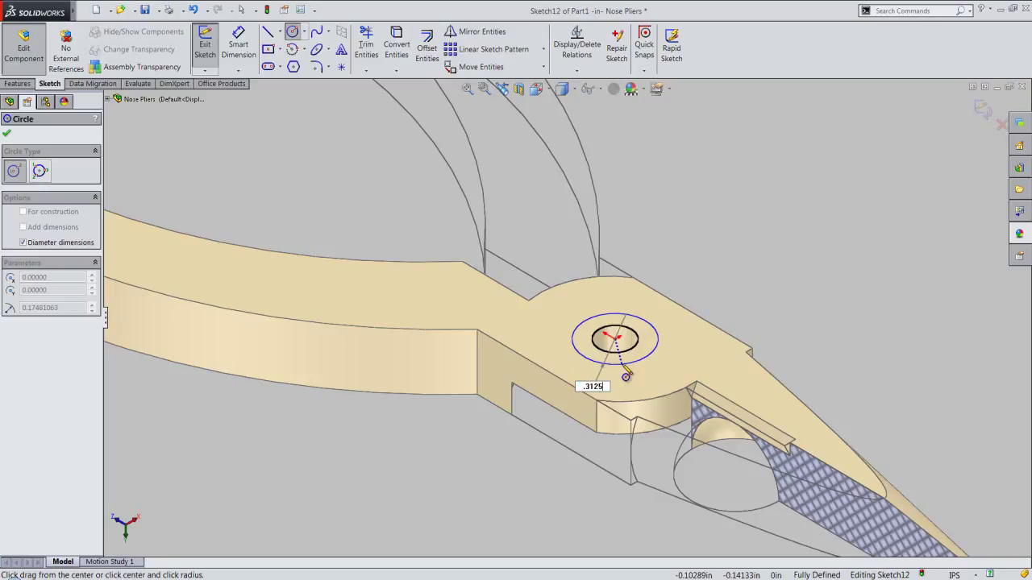
{"action": "key", "text": "Return"}
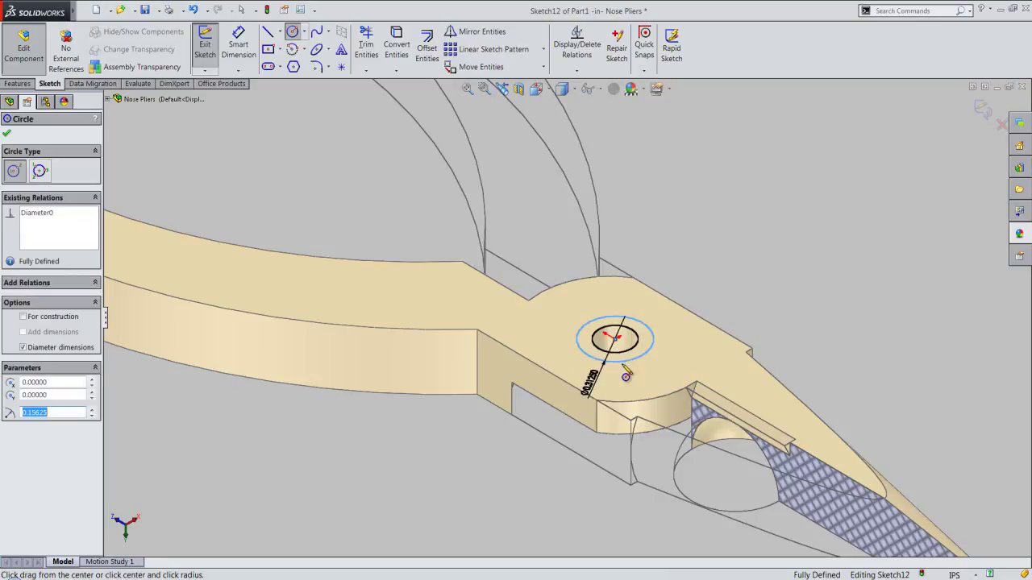
{"action": "right_click", "coordinate": [740, 252]}
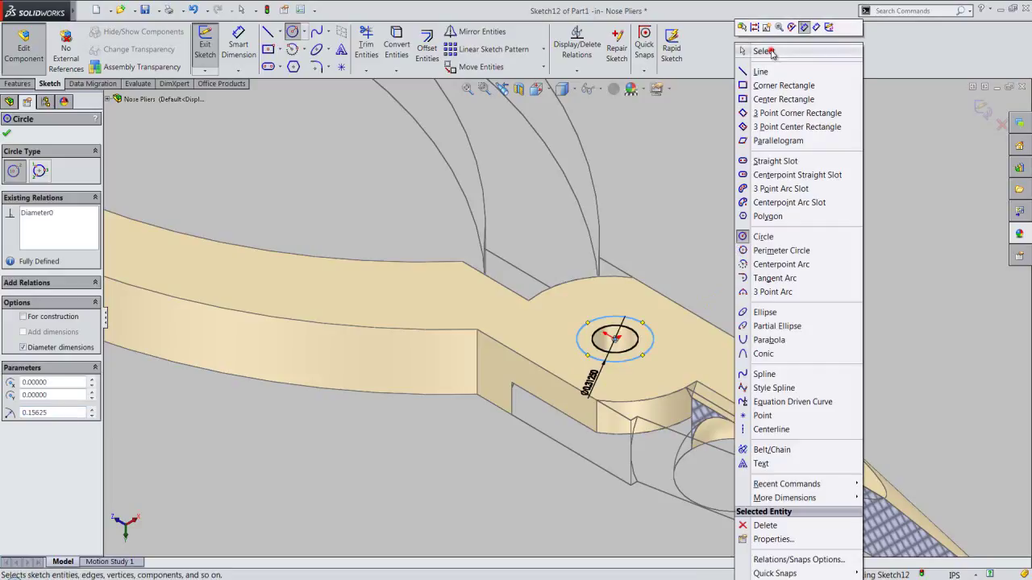
{"action": "left_click", "coordinate": [770, 50]}
Step: Exit the sketch and start an Extruded Cut limited to the ring region around the hole
{"action": "left_click", "coordinate": [982, 109]}
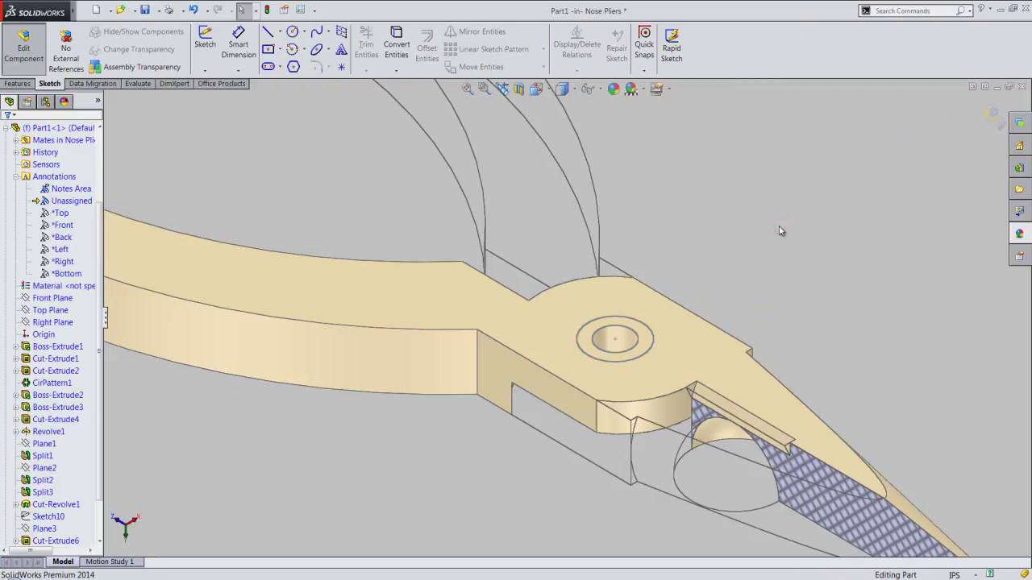
{"action": "left_click", "coordinate": [17, 84]}
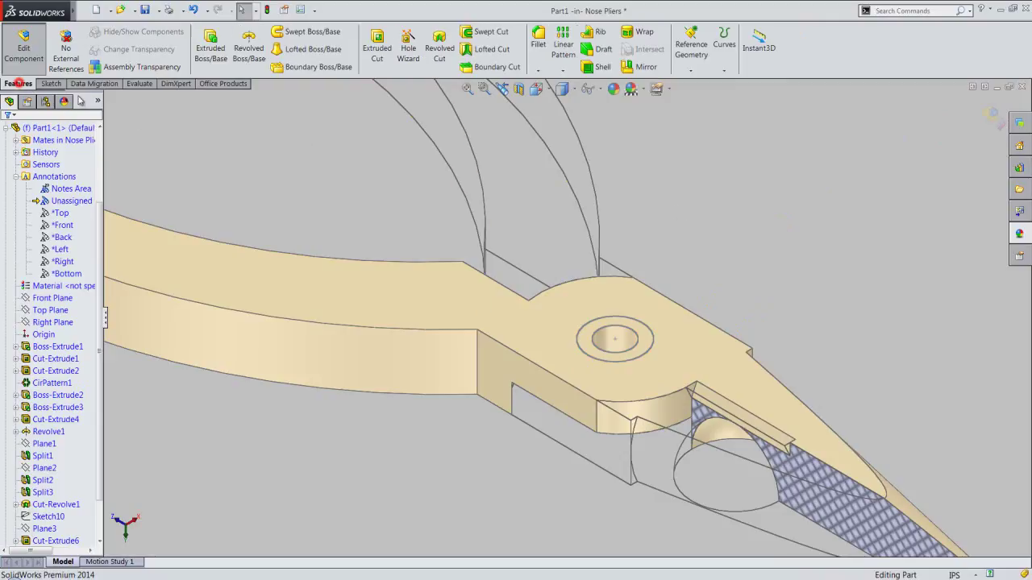
{"action": "left_click", "coordinate": [376, 48]}
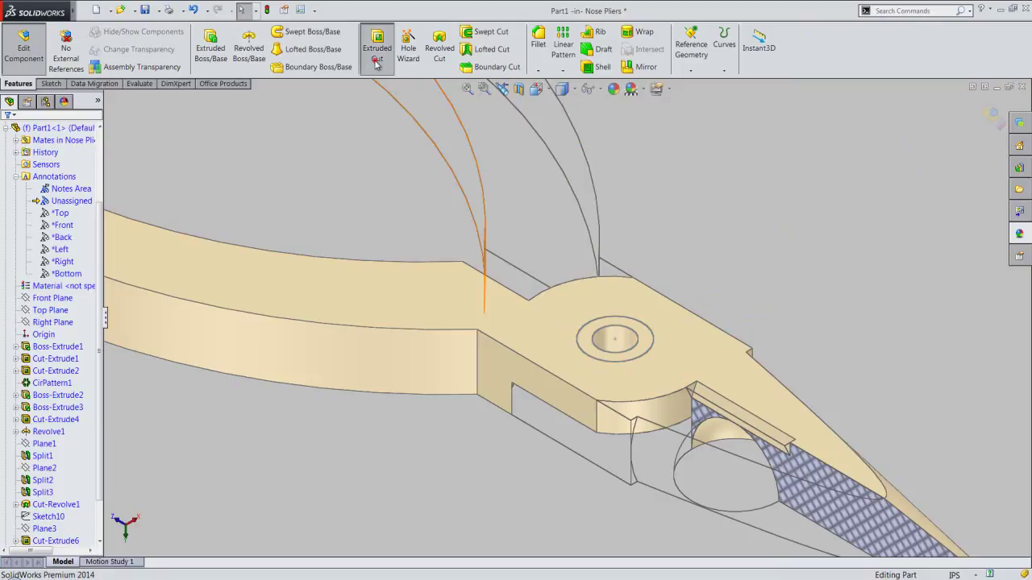
{"action": "left_click", "coordinate": [613, 325]}
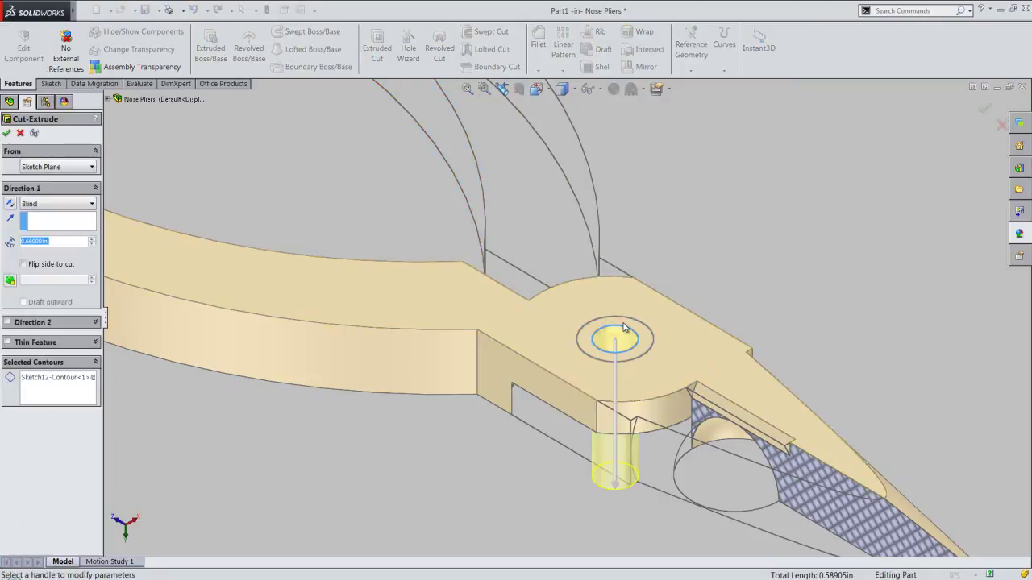
{"action": "left_click", "coordinate": [74, 382]}
{"action": "right_click", "coordinate": [73, 383]}
{"action": "left_click", "coordinate": [113, 387]}
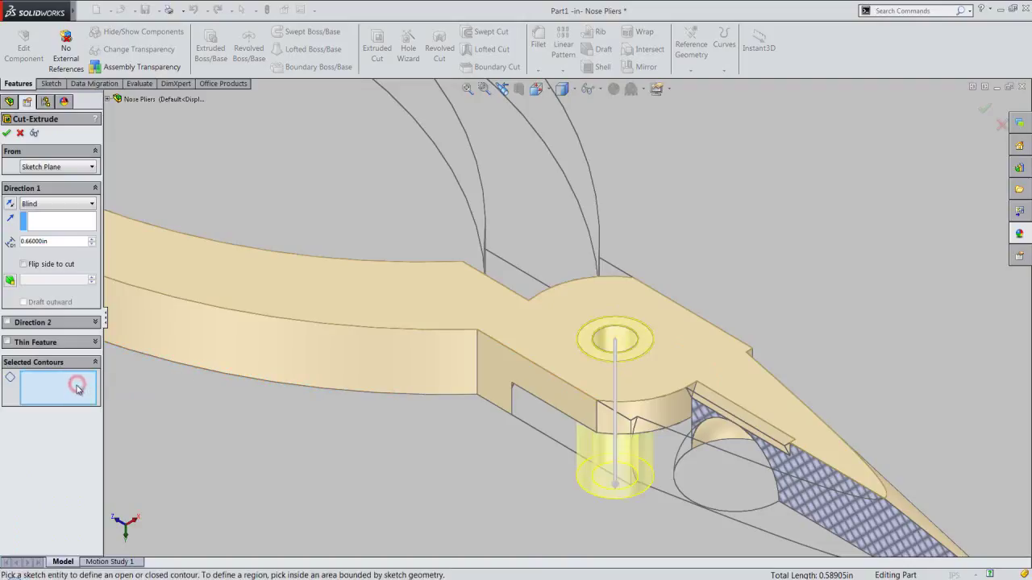
{"action": "left_click", "coordinate": [579, 346]}
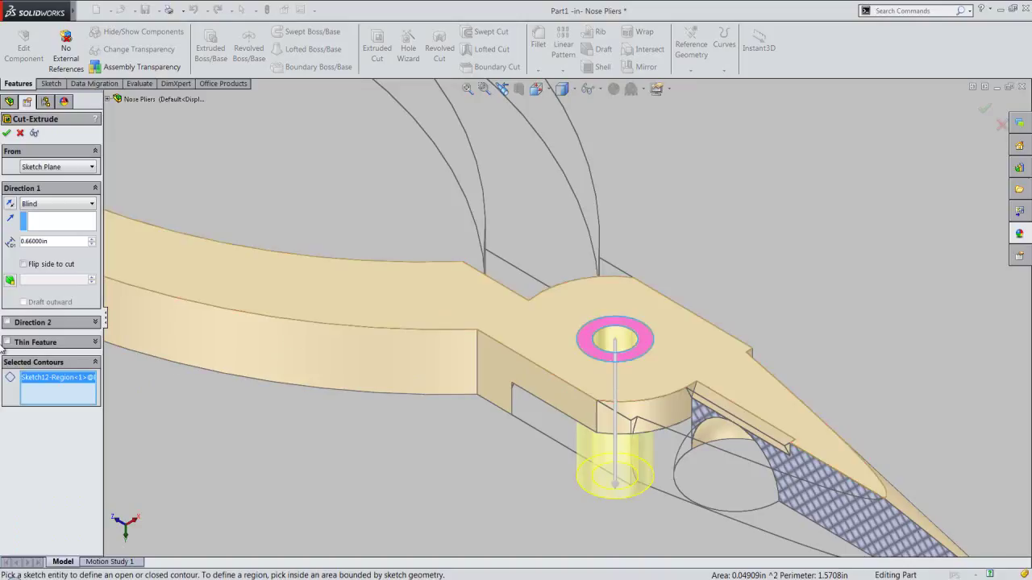
Step: Set the Blind cut depth to 0.031 in and confirm the counterbore
{"action": "left_click_drag", "start_coordinate": [34, 242], "coordinate": [18, 244]}
{"action": "type", "text": ".031"}
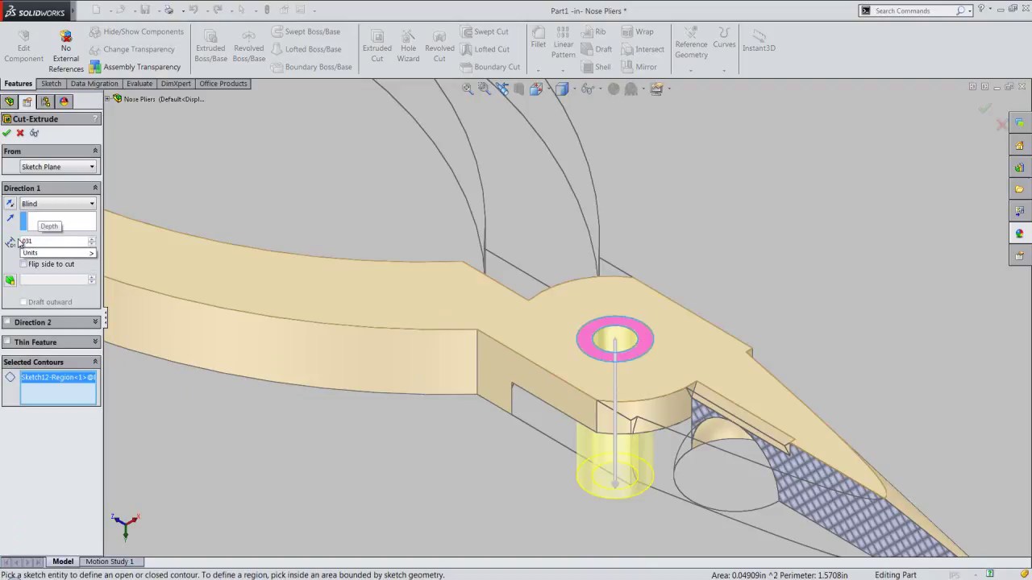
{"action": "key", "text": "Return"}
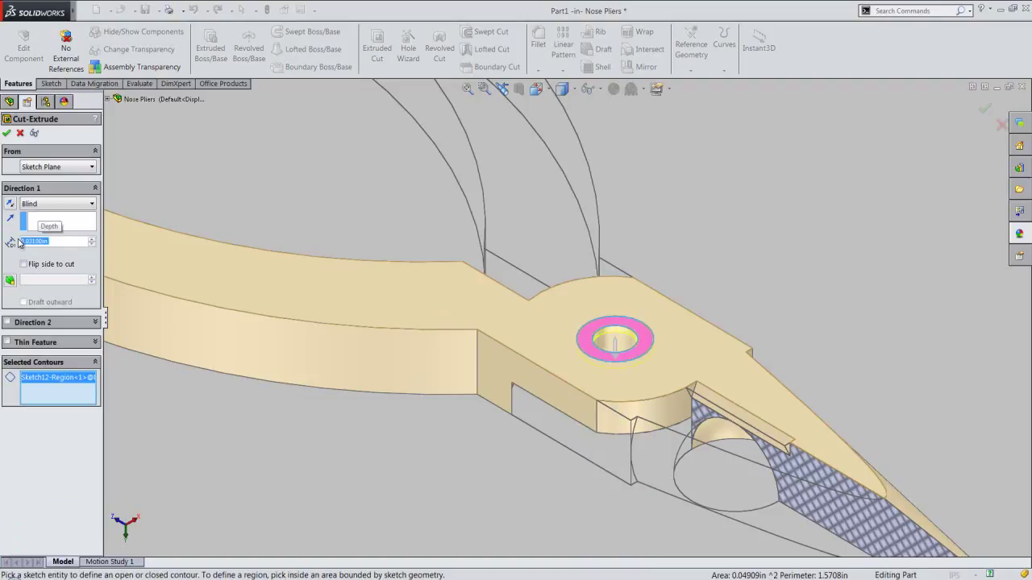
{"action": "right_click", "coordinate": [134, 406]}
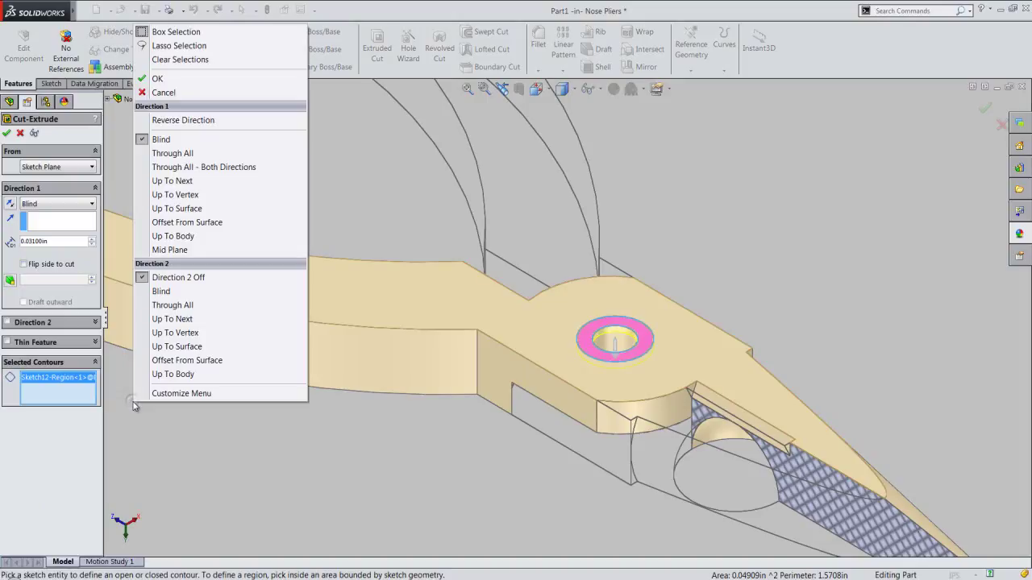
{"action": "left_click", "coordinate": [157, 79]}
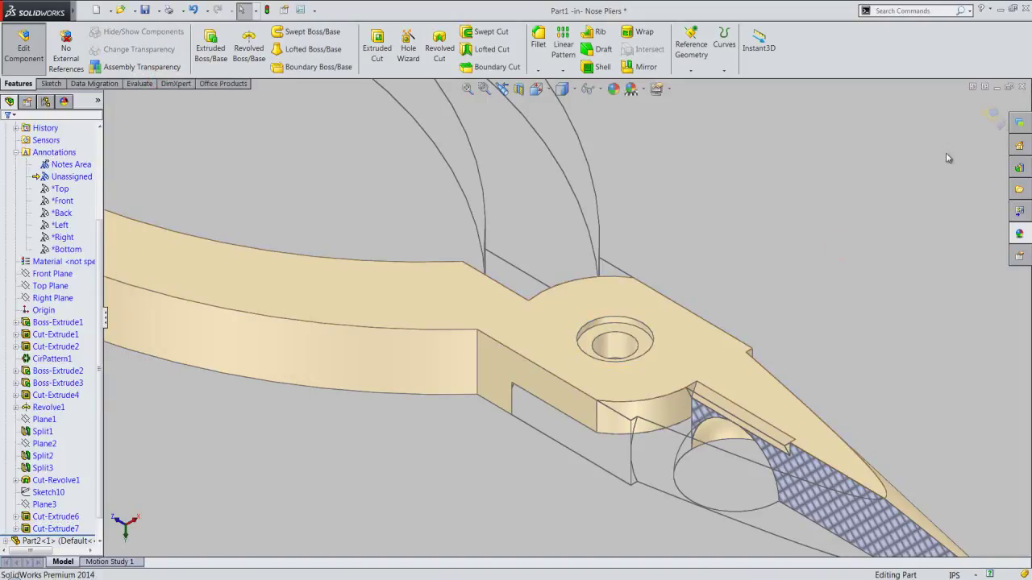
Step: Leave Part1 editing and reset the standard views to their defaults
{"action": "left_click", "coordinate": [993, 122]}
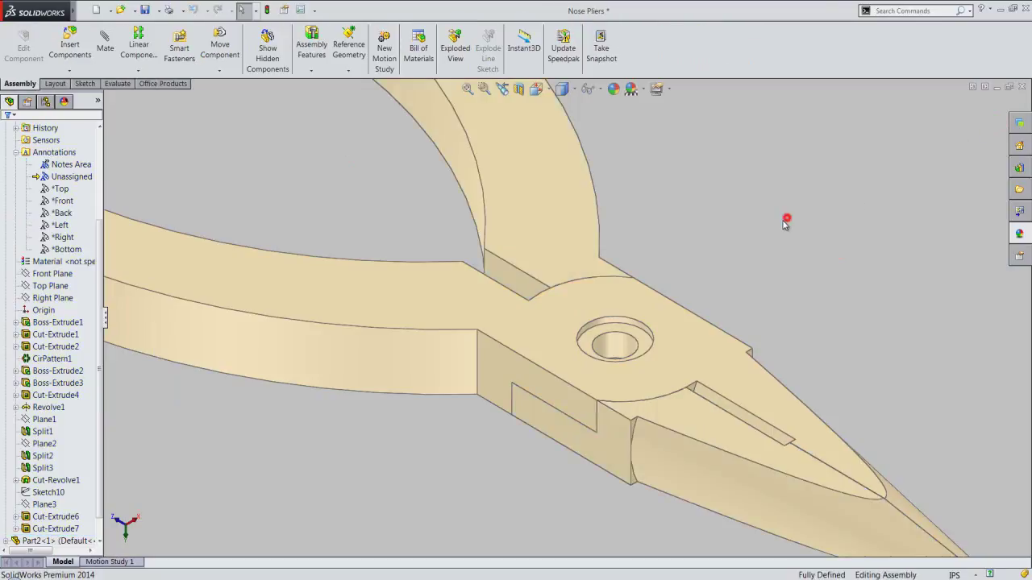
{"action": "left_click", "coordinate": [561, 90]}
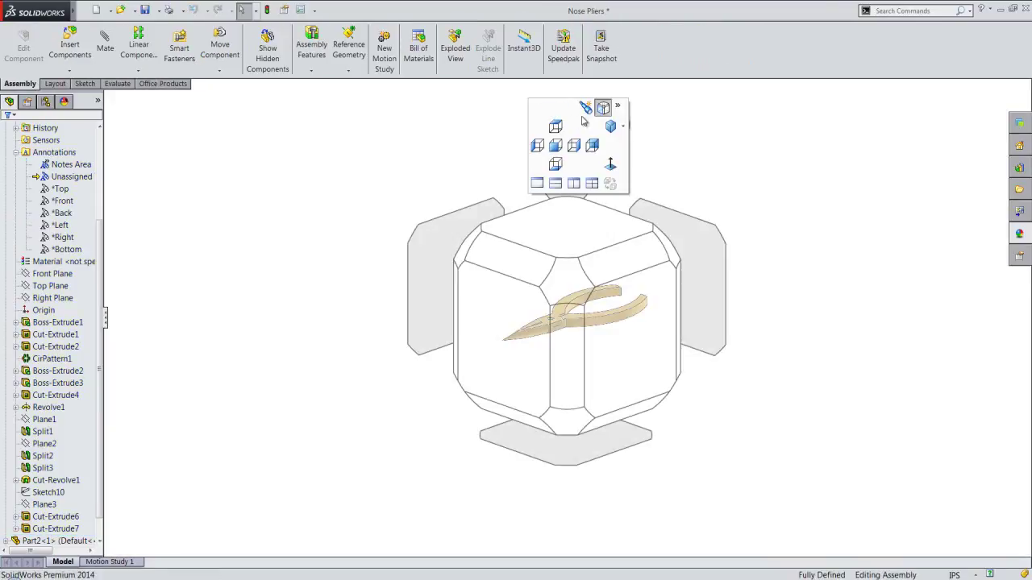
{"action": "left_click", "coordinate": [603, 108]}
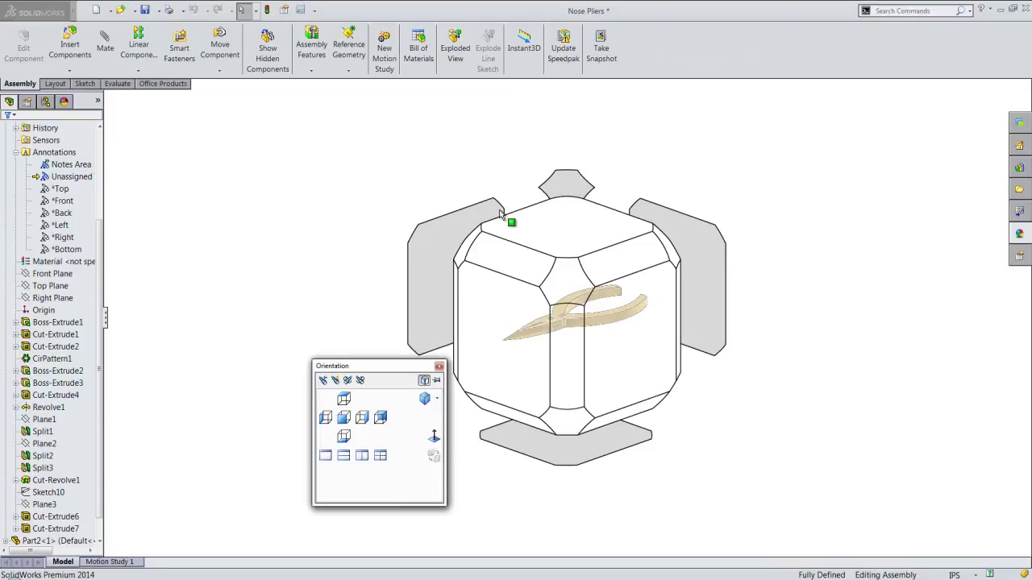
{"action": "left_click", "coordinate": [360, 381]}
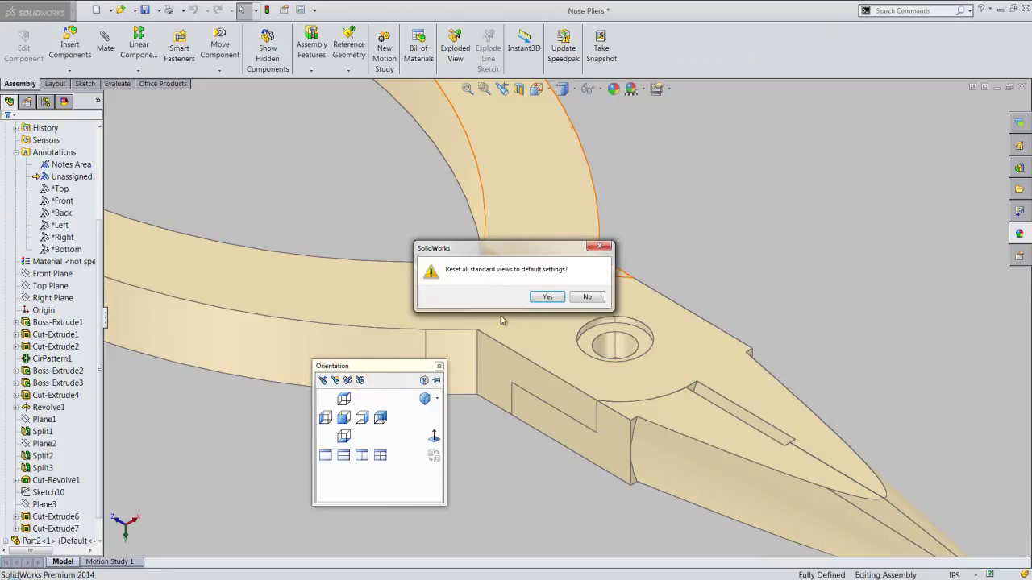
{"action": "left_click", "coordinate": [545, 297]}
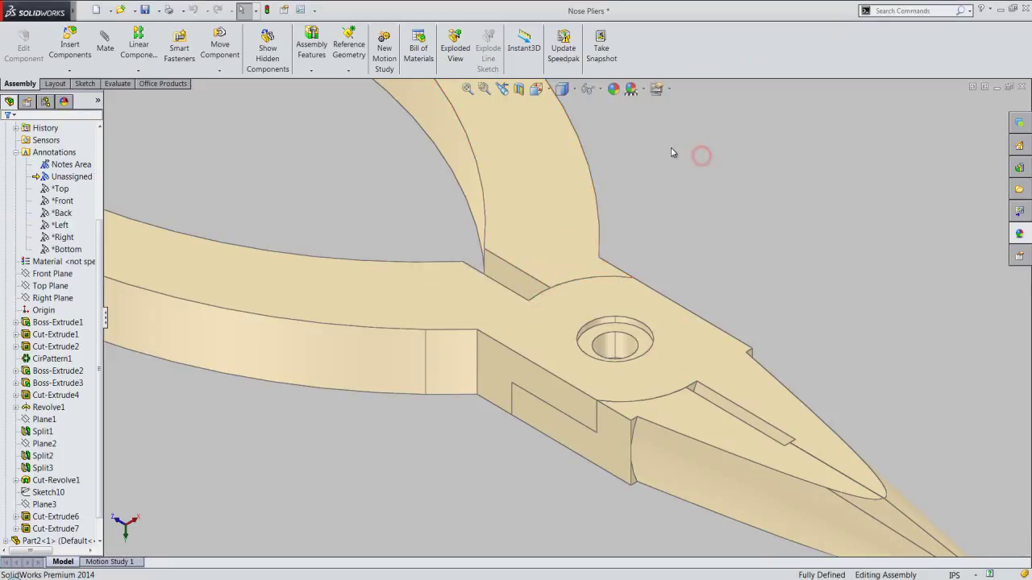
Step: Show the pliers assembly in Isometric view, zoomed out
{"action": "left_click", "coordinate": [536, 89]}
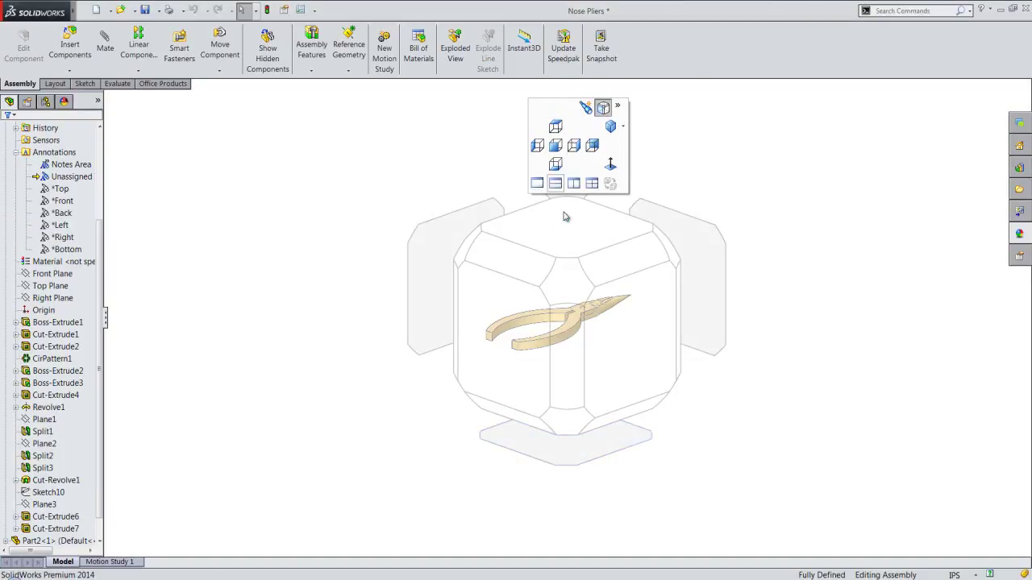
{"action": "left_click", "coordinate": [575, 285]}
{"action": "scroll", "coordinate": [601, 284], "scroll_direction": "down", "scroll_amount": 2}
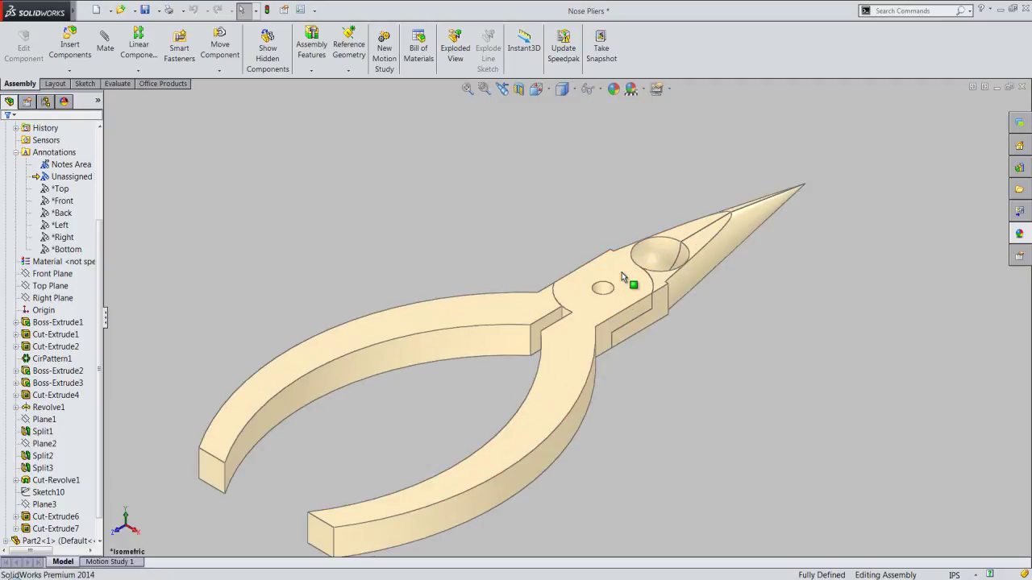
{"action": "scroll", "coordinate": [614, 284], "scroll_direction": "down", "scroll_amount": 2}
{"action": "scroll", "coordinate": [615, 284], "scroll_direction": "down", "scroll_amount": 1}
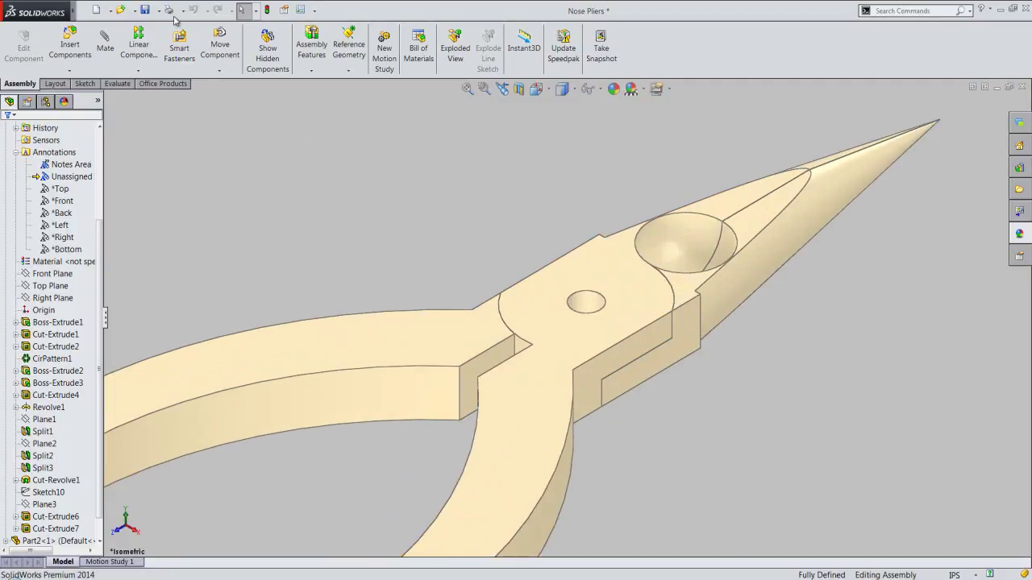
Step: Save the assembly, then edit Part2 and start a sketch on its top face
{"action": "left_click", "coordinate": [145, 10]}
{"action": "left_click", "coordinate": [537, 207]}
{"action": "left_click", "coordinate": [561, 273]}
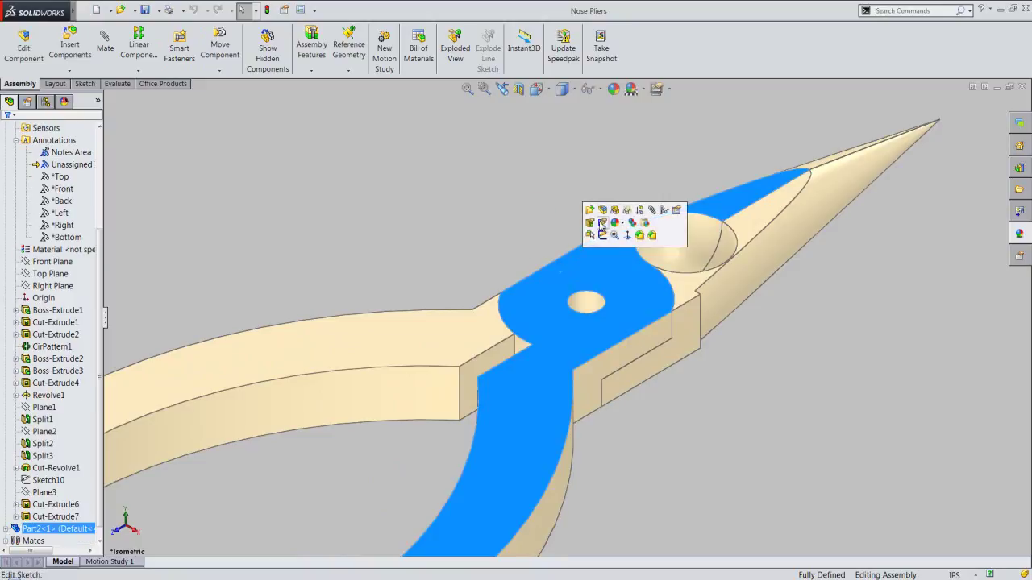
{"action": "left_click", "coordinate": [602, 211]}
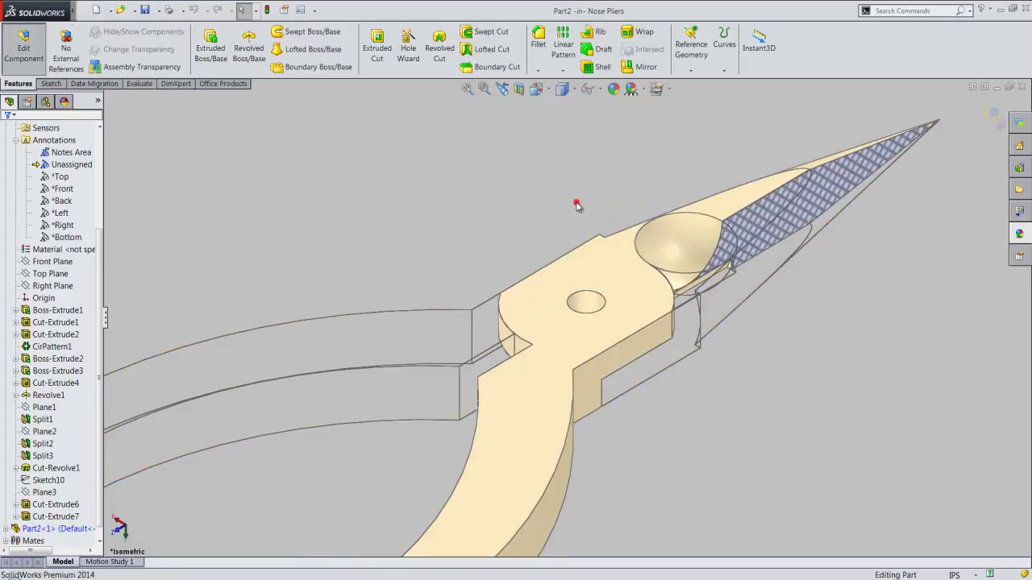
{"action": "left_click", "coordinate": [597, 273]}
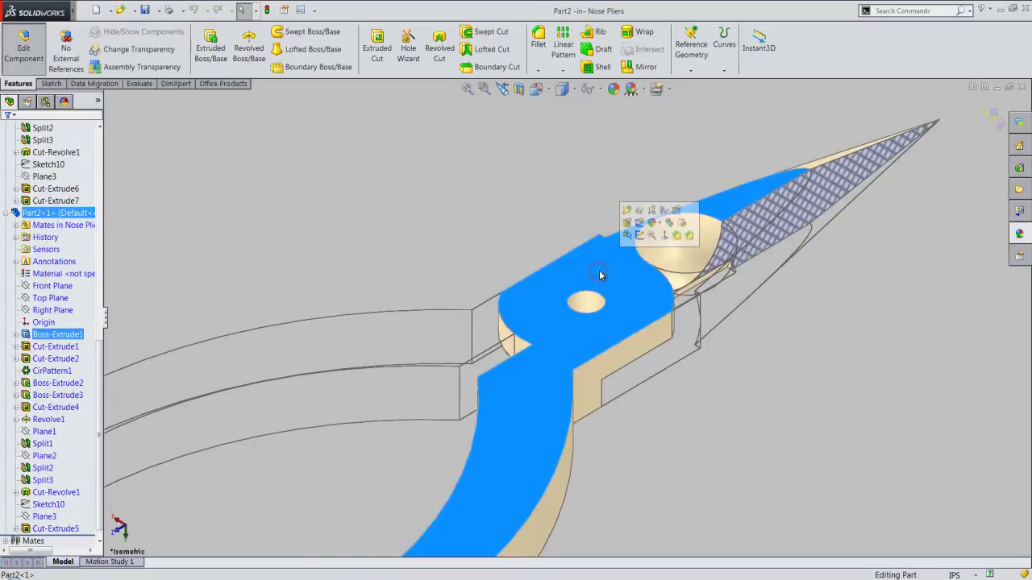
{"action": "left_click", "coordinate": [639, 236]}
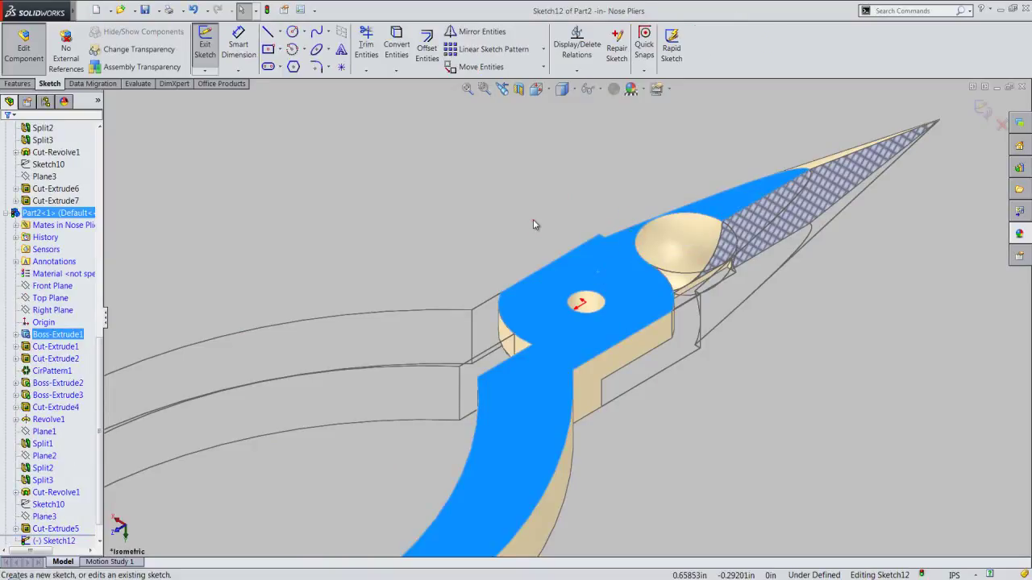
Step: Convert the pivot hole edge, add a concentric 0.375 in diameter circle, and exit the sketch
{"action": "left_click", "coordinate": [585, 303]}
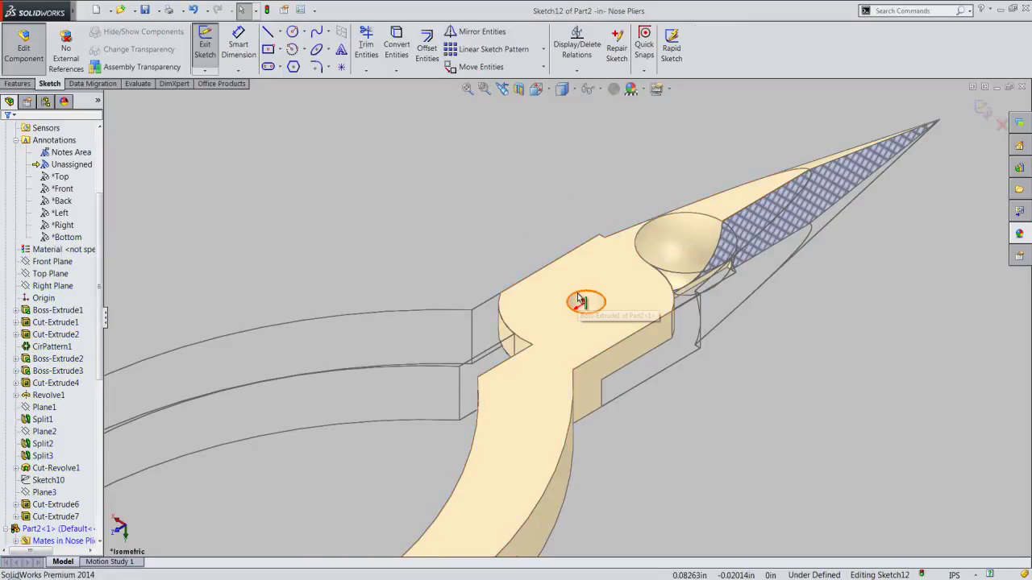
{"action": "left_click", "coordinate": [577, 292]}
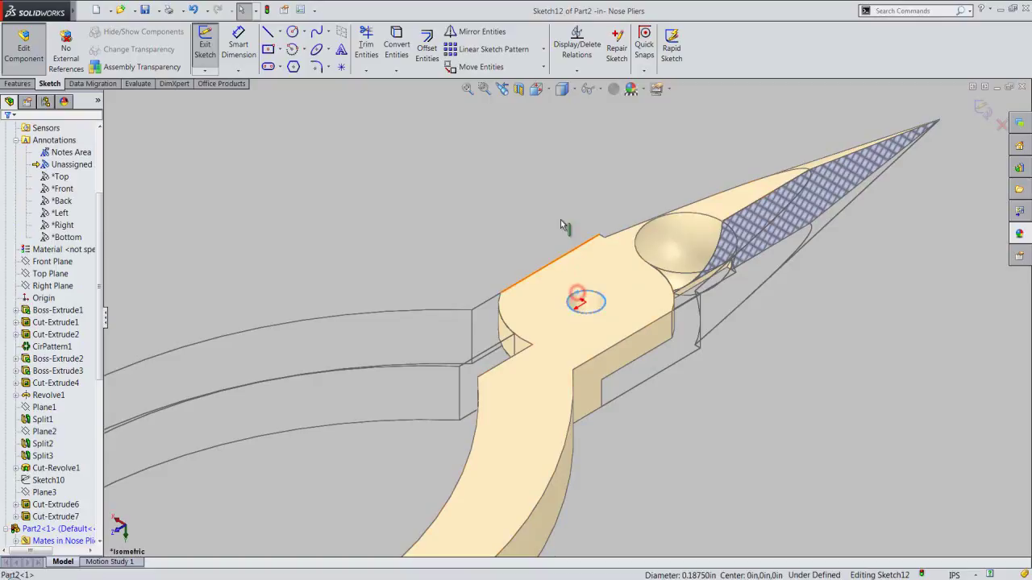
{"action": "left_click", "coordinate": [396, 44]}
{"action": "right_click", "coordinate": [460, 179]}
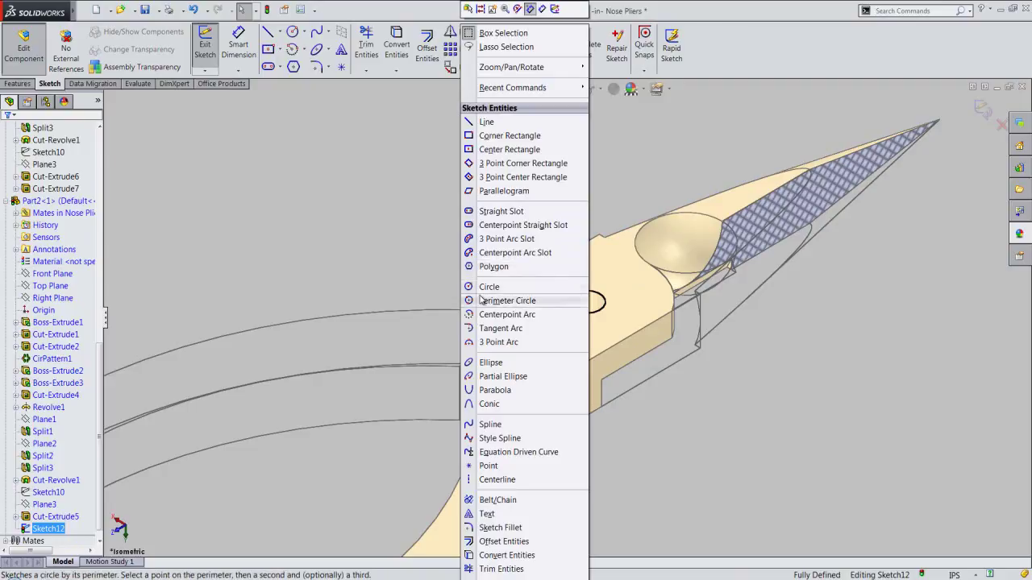
{"action": "left_click", "coordinate": [485, 288]}
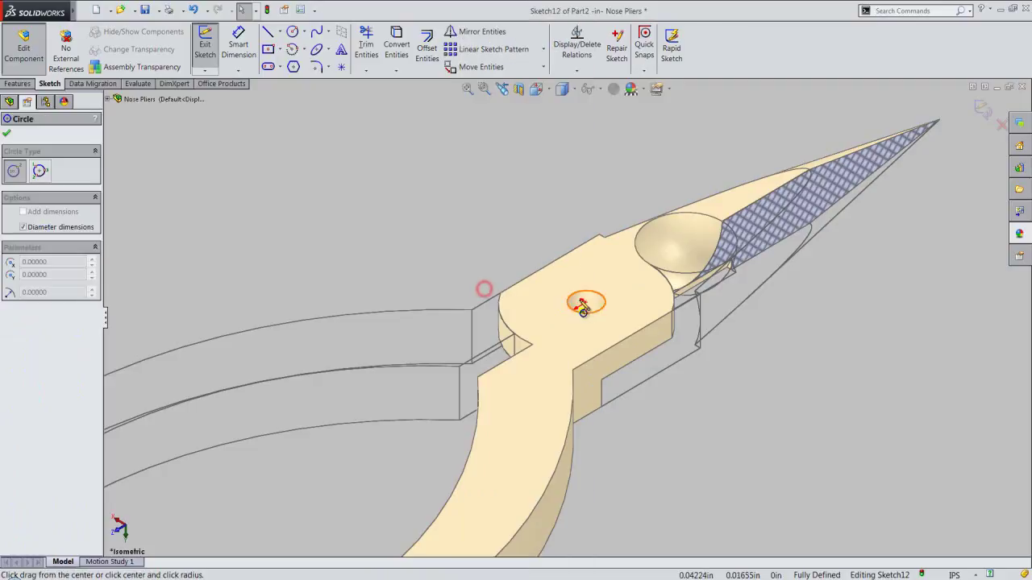
{"action": "left_click", "coordinate": [586, 302]}
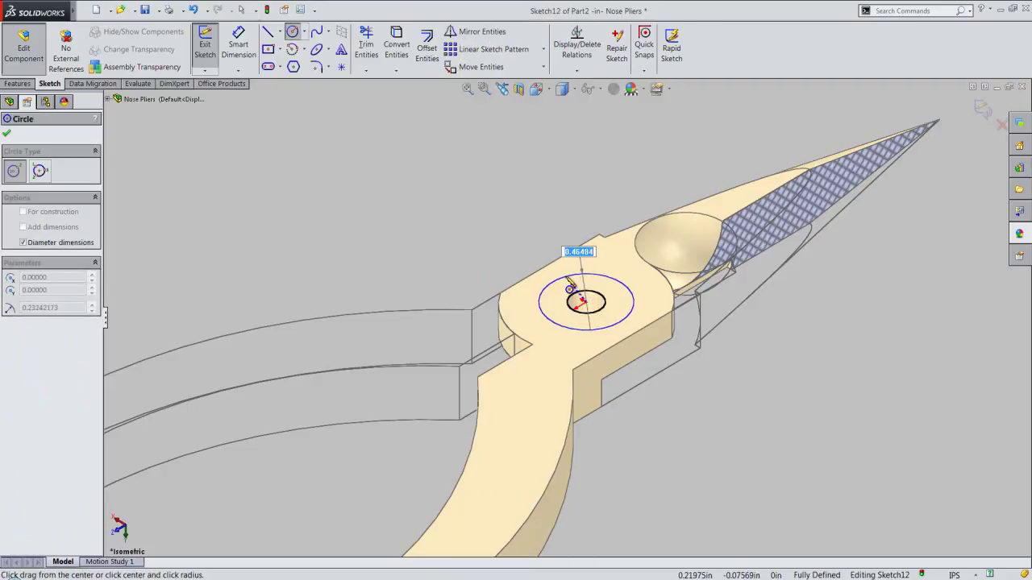
{"action": "type", "text": ".375"}
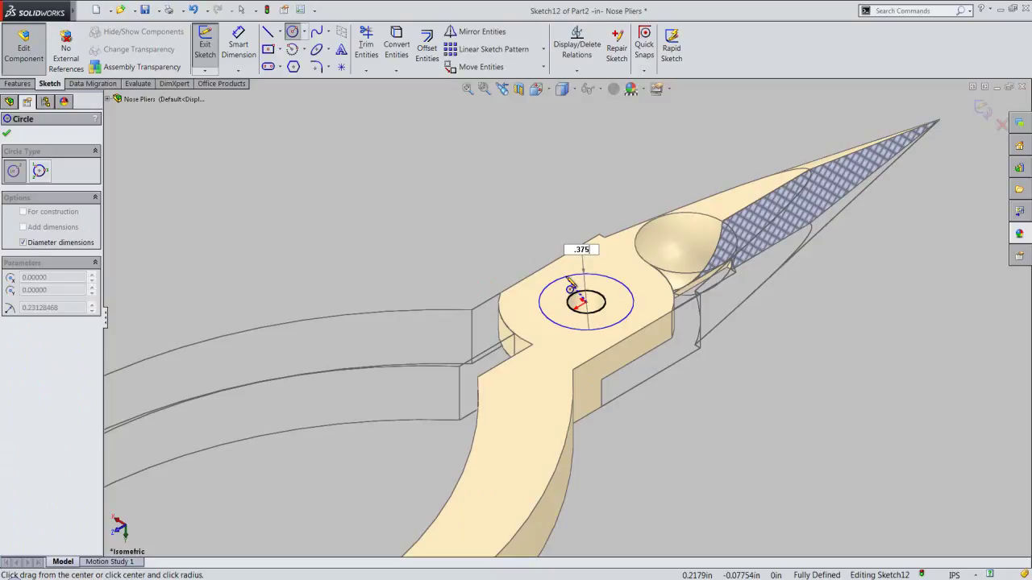
{"action": "key", "text": "Return"}
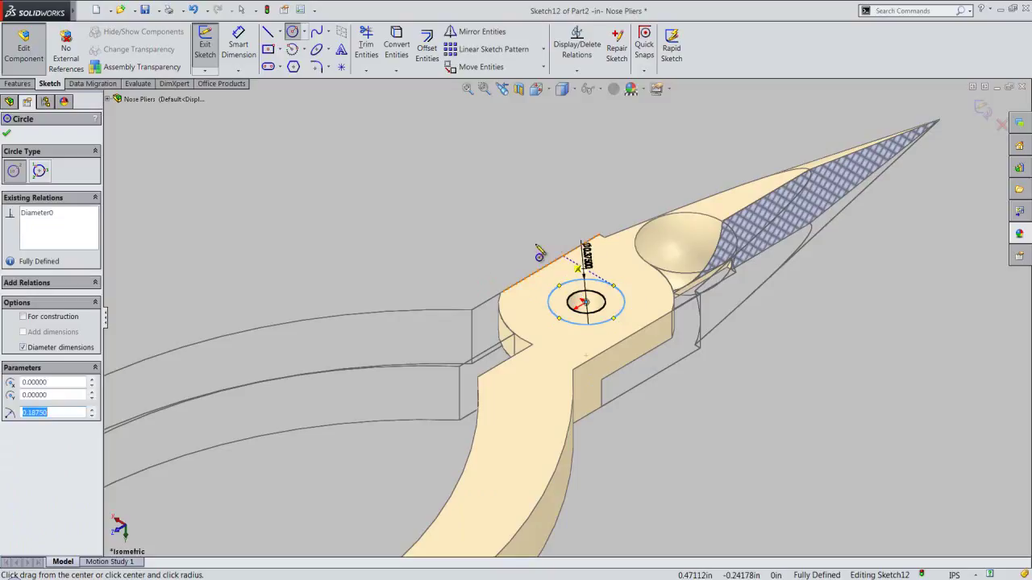
{"action": "right_click", "coordinate": [461, 268]}
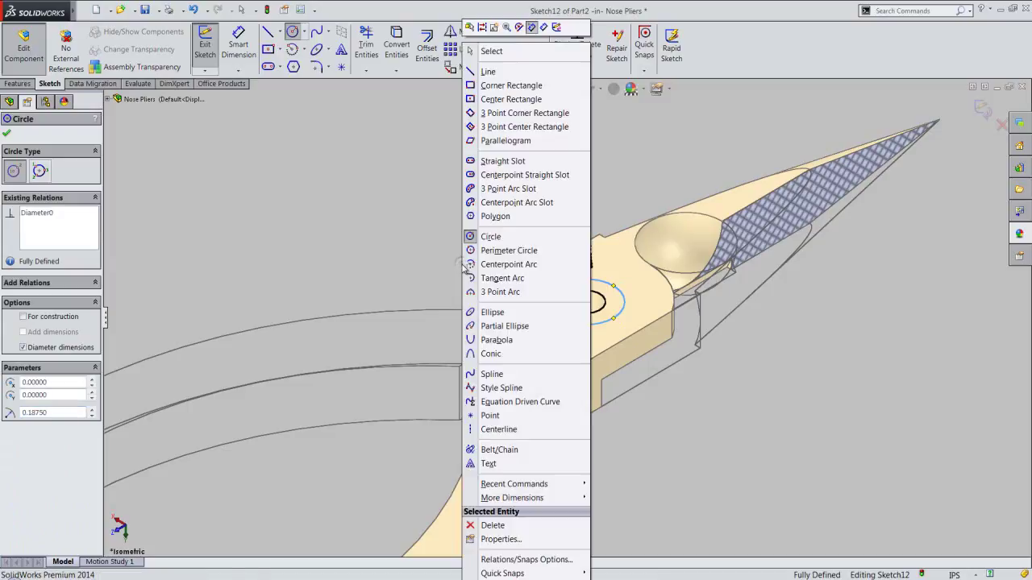
{"action": "left_click", "coordinate": [555, 27]}
{"action": "left_click", "coordinate": [546, 241]}
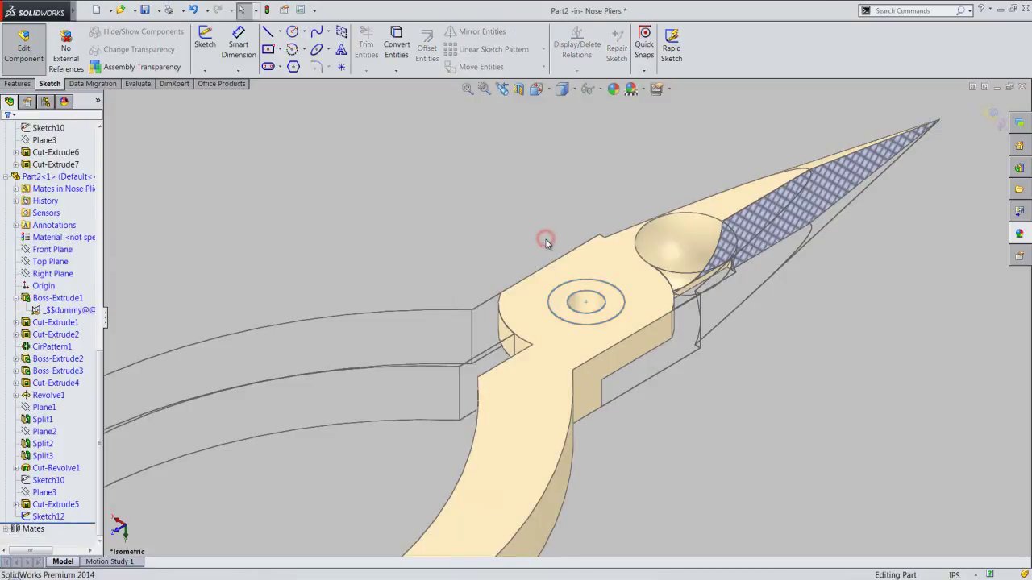
Step: Start an Extruded Cut on Part2's Sketch12 using only the ring between the circles
{"action": "left_click", "coordinate": [17, 83]}
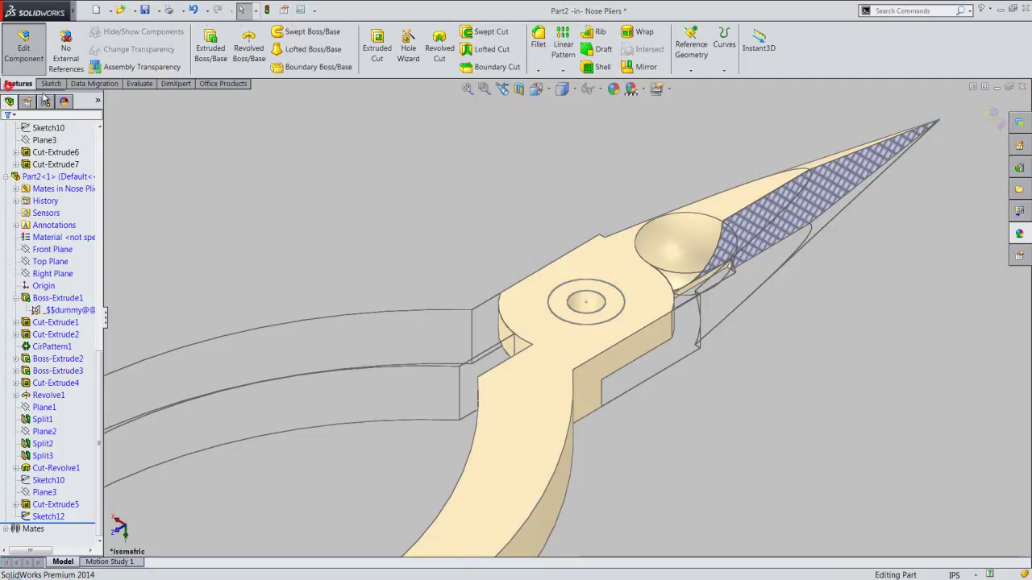
{"action": "left_click", "coordinate": [382, 53]}
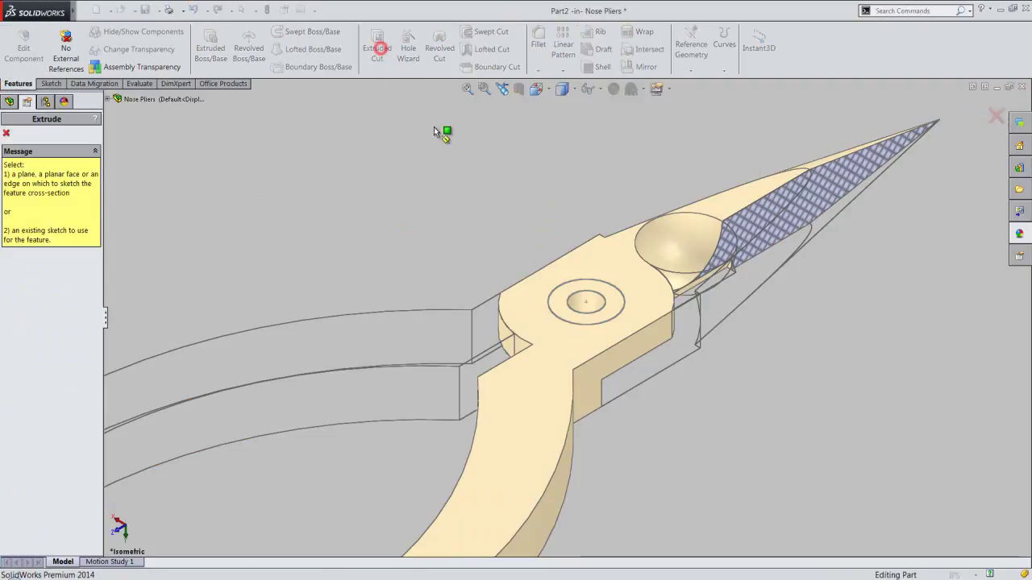
{"action": "left_click", "coordinate": [597, 281]}
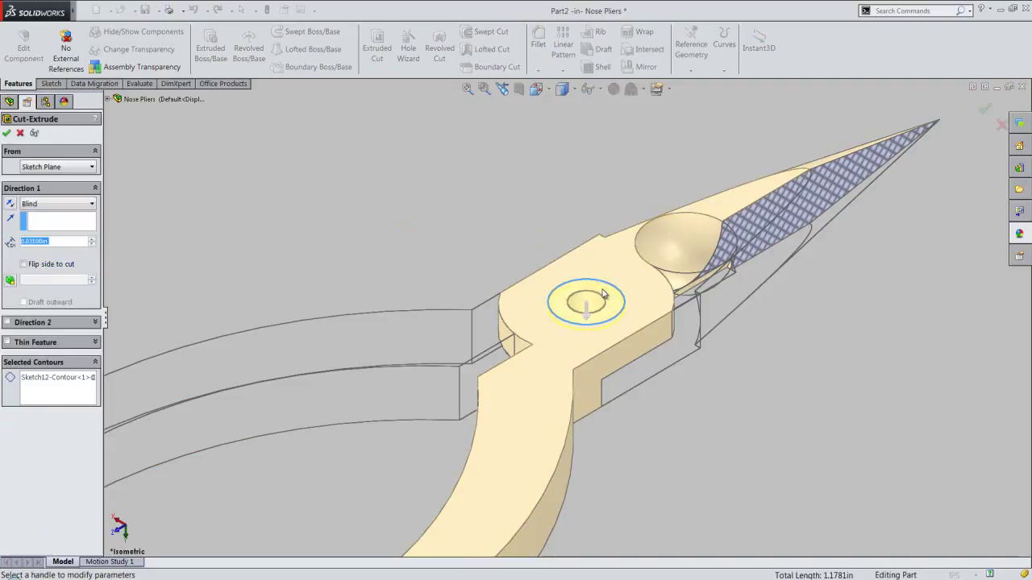
{"action": "left_click", "coordinate": [30, 379]}
{"action": "right_click", "coordinate": [33, 380]}
{"action": "left_click", "coordinate": [71, 390]}
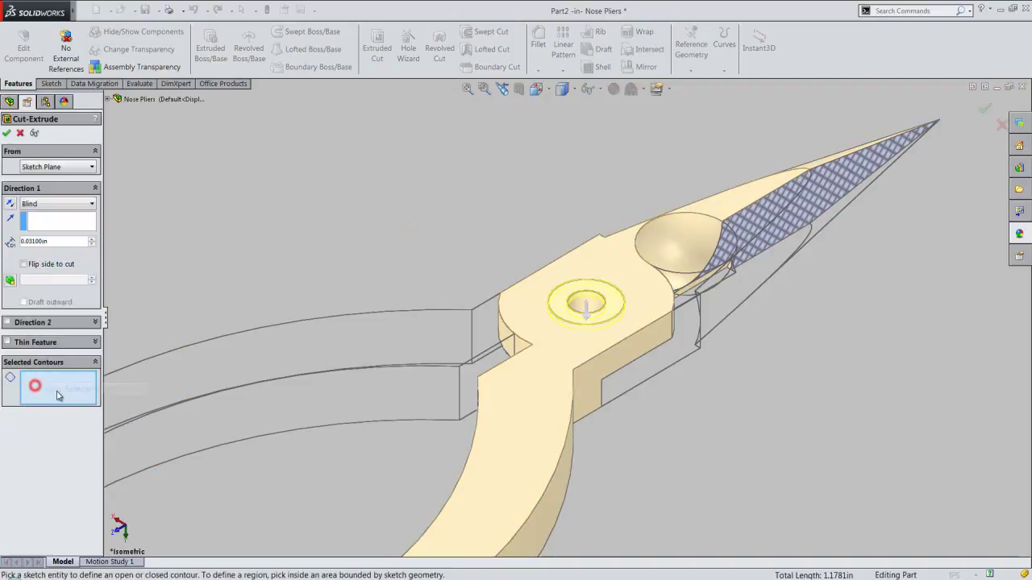
{"action": "left_click", "coordinate": [570, 314]}
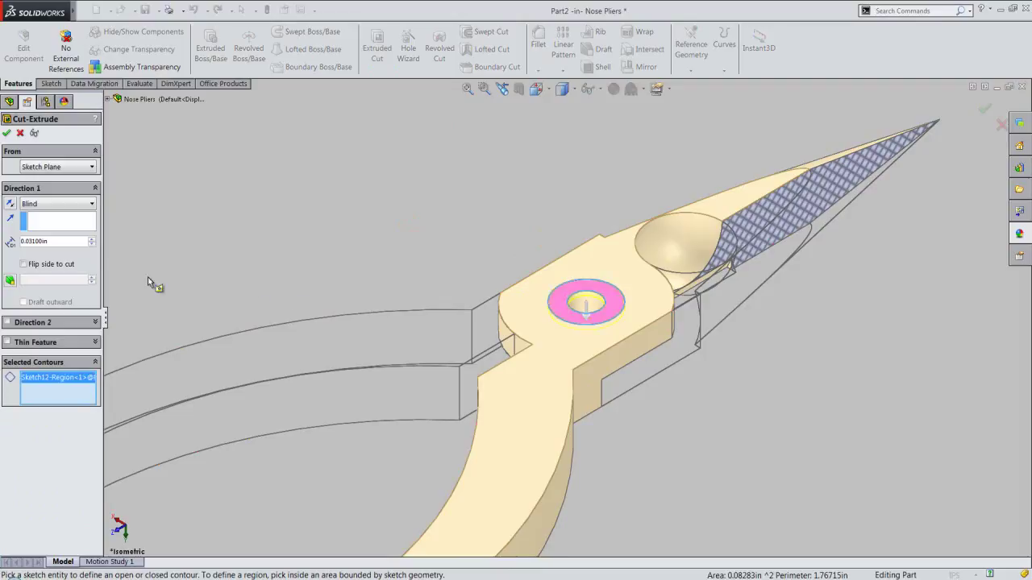
Step: Set the cut depth to 0.031 in, confirm it, and return to the assembly
{"action": "left_click_drag", "start_coordinate": [63, 242], "coordinate": [23, 246]}
{"action": "type", "text": ".031"}
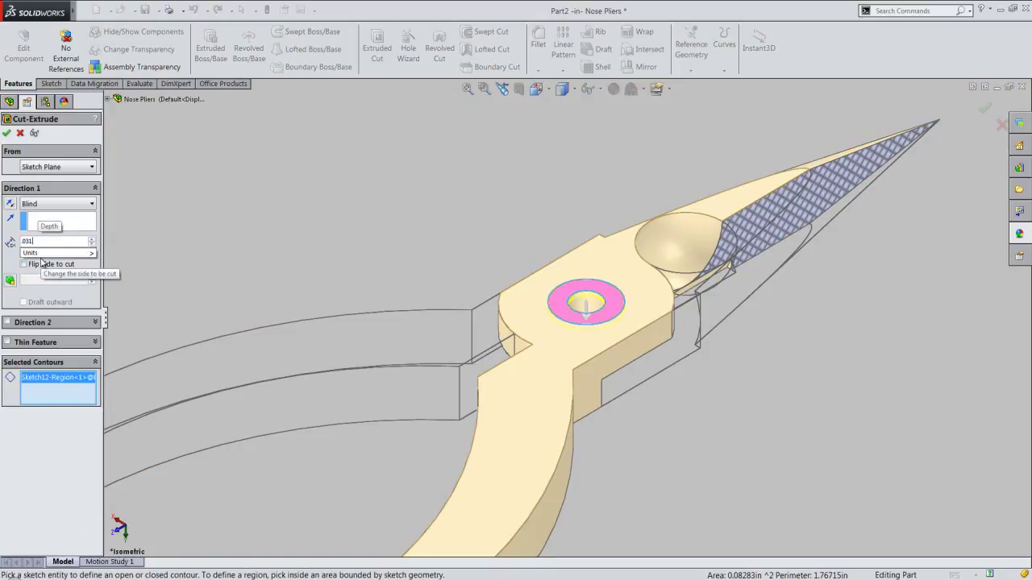
{"action": "key", "text": "Return"}
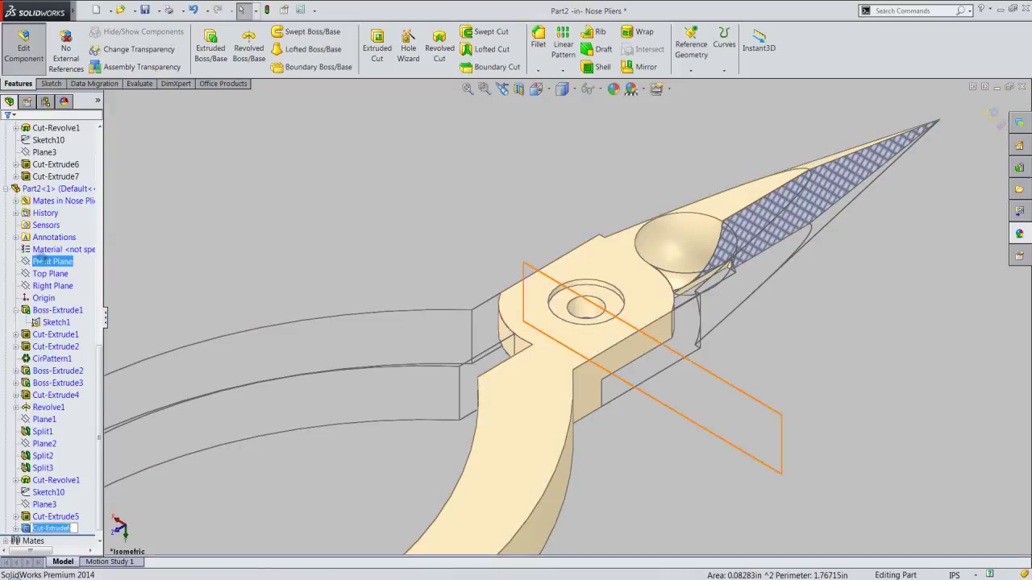
{"action": "left_click", "coordinate": [306, 234]}
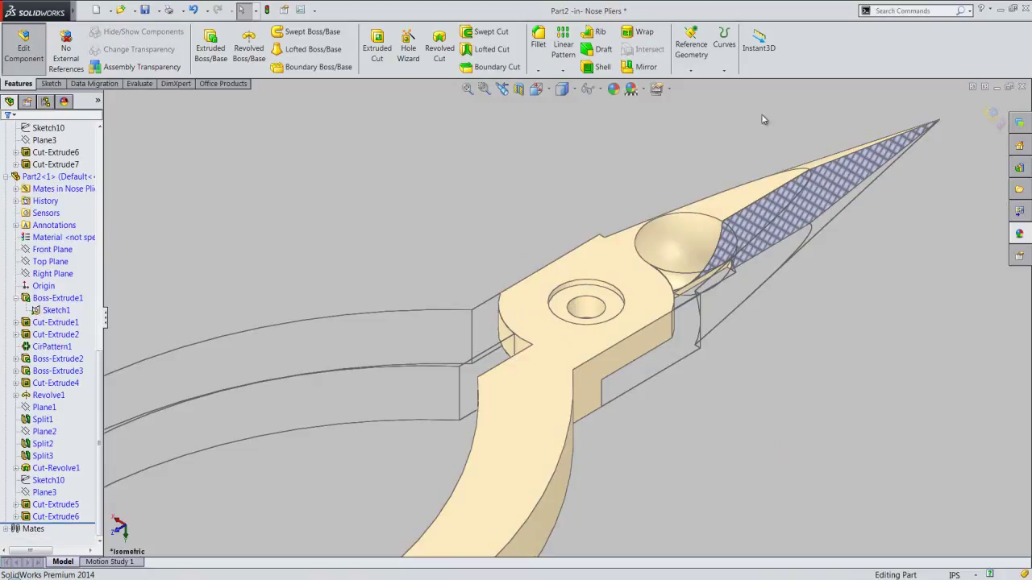
{"action": "left_click", "coordinate": [999, 117]}
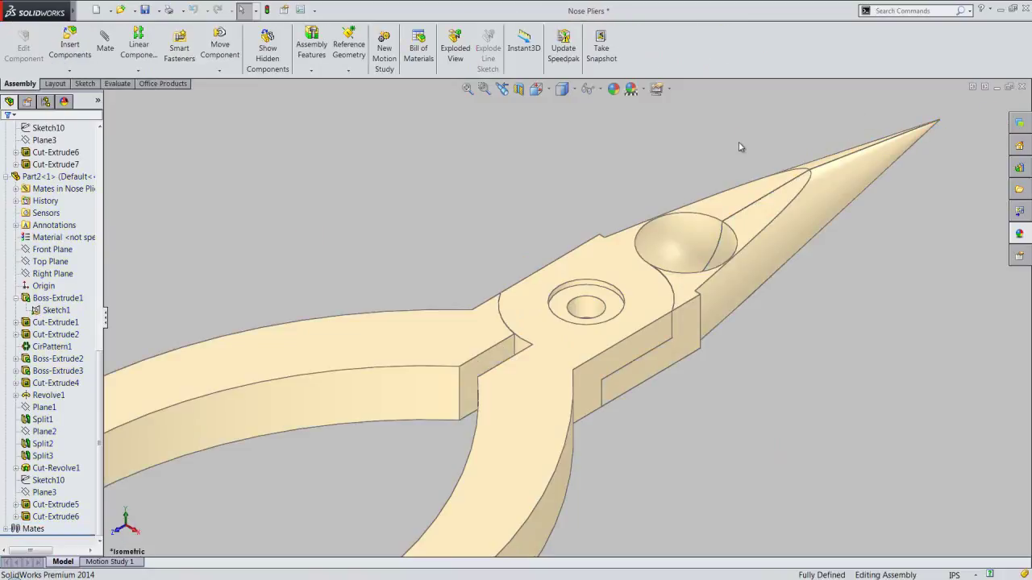
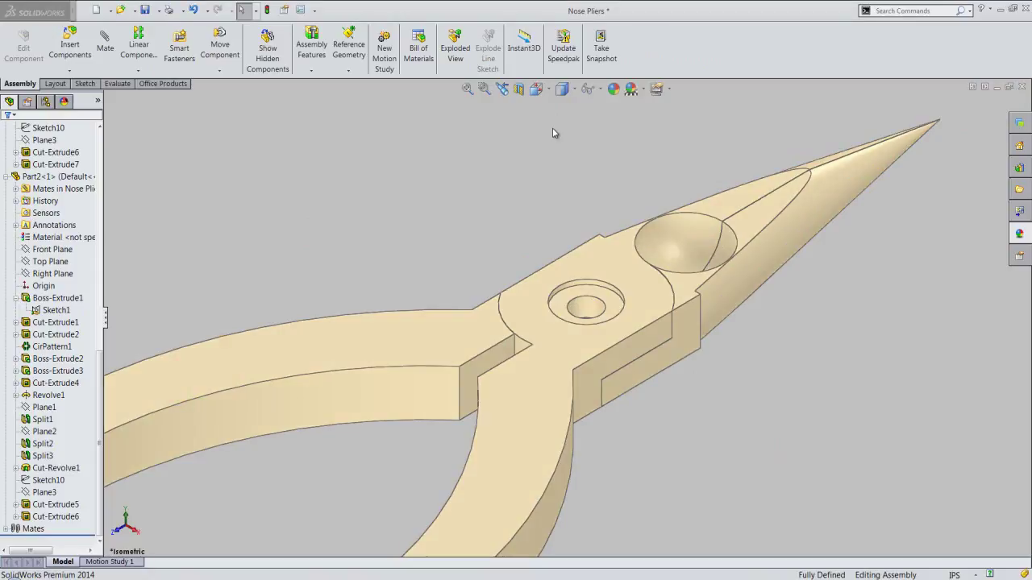
Step: Insert a new part saved as Part3, placed on Part2's Right Plane with a sketch open
{"action": "left_click", "coordinate": [553, 128]}
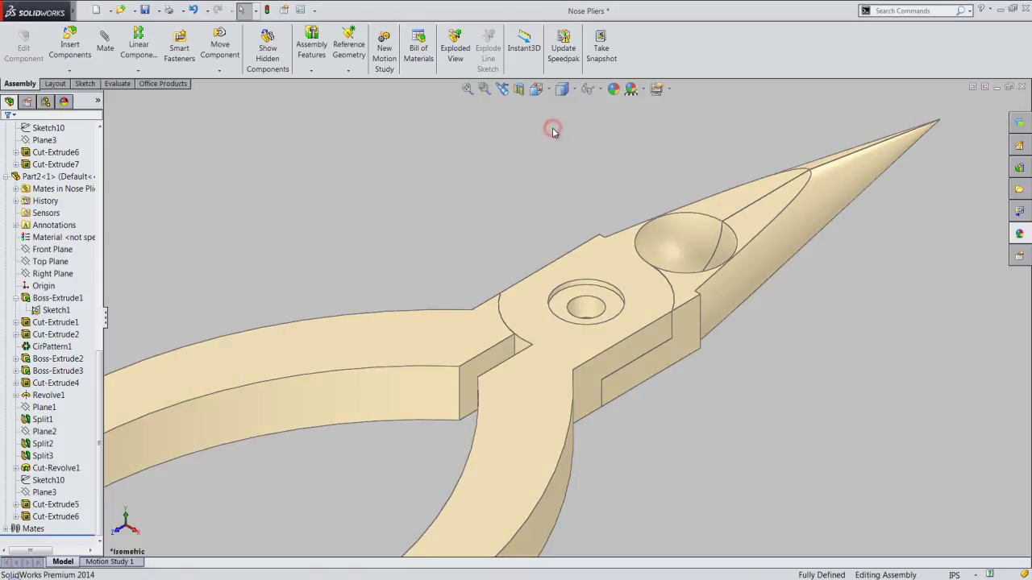
{"action": "left_click", "coordinate": [71, 71]}
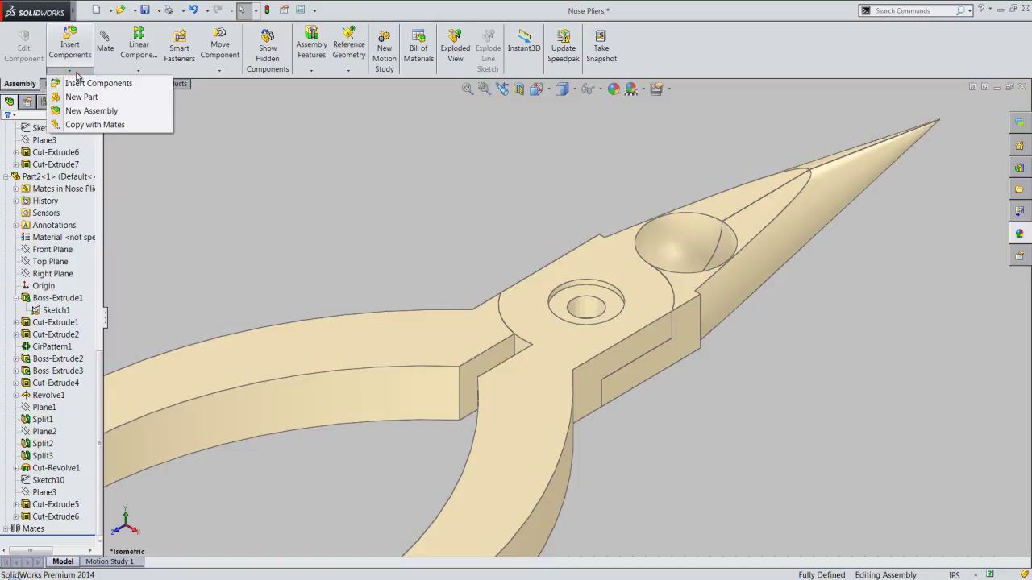
{"action": "left_click", "coordinate": [82, 97]}
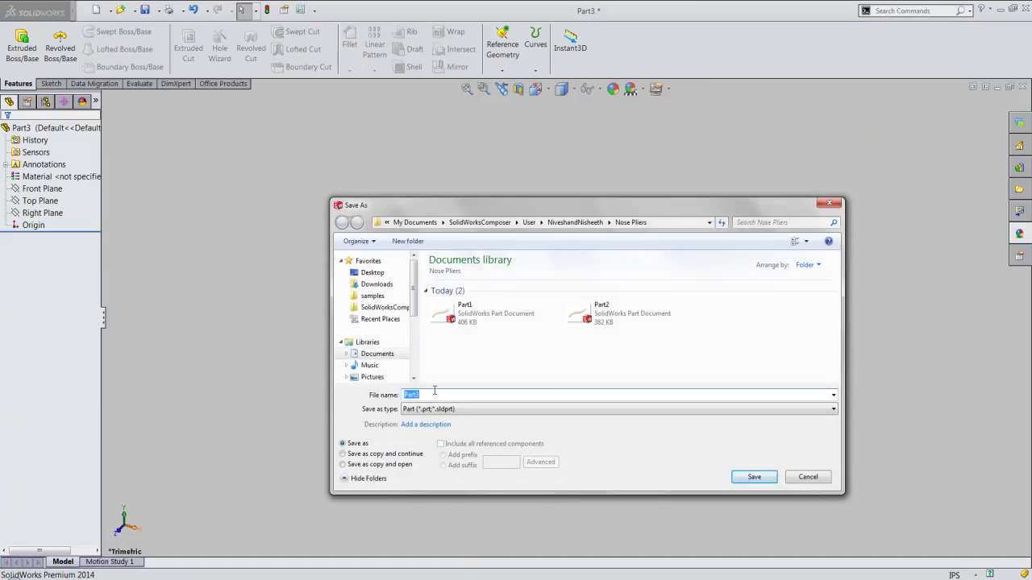
{"action": "left_click", "coordinate": [750, 477]}
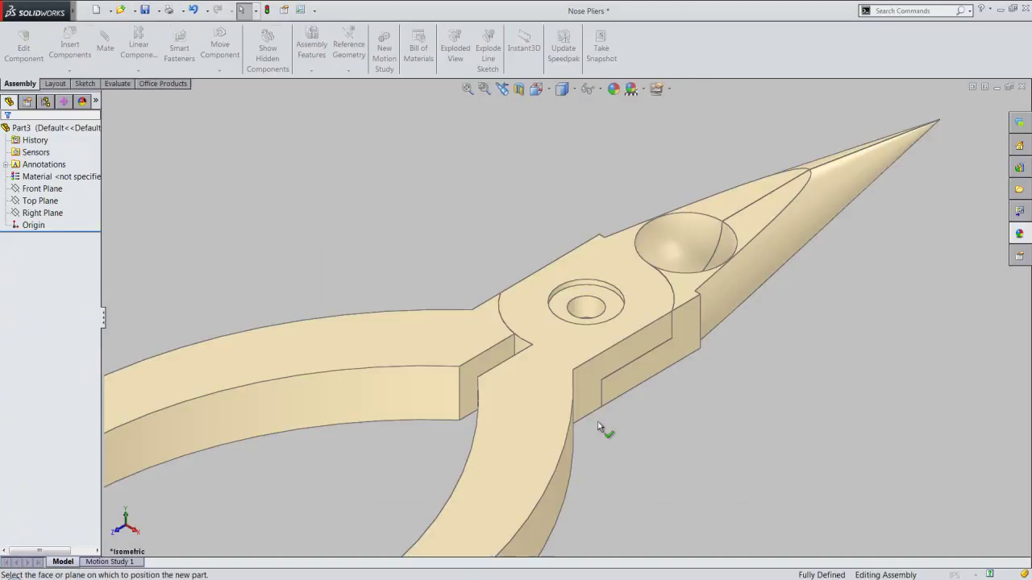
{"action": "left_click", "coordinate": [65, 274]}
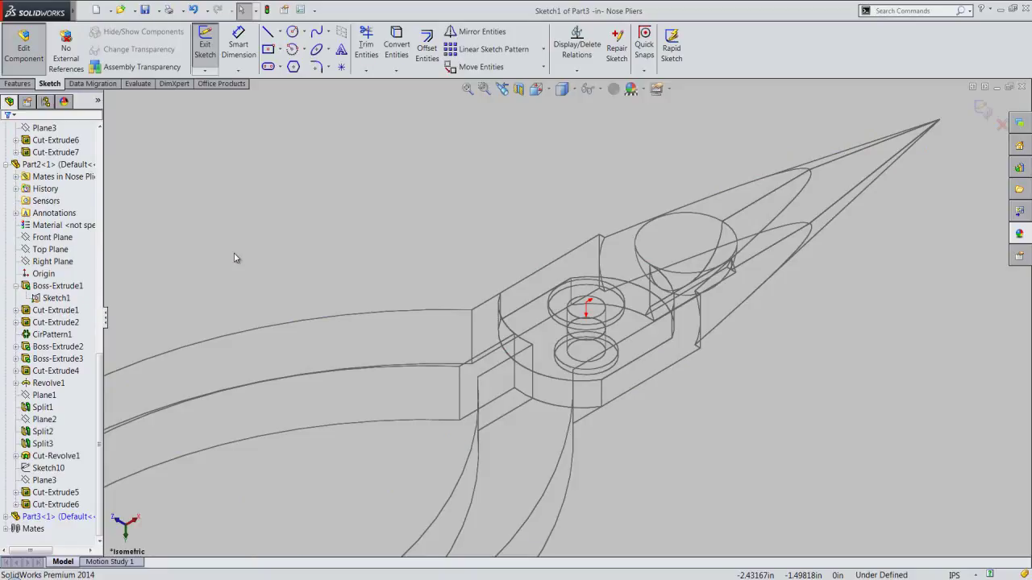
Step: Create intersection curves from Part1 and Part2 on Part3's sketch plane
{"action": "left_click", "coordinate": [398, 73]}
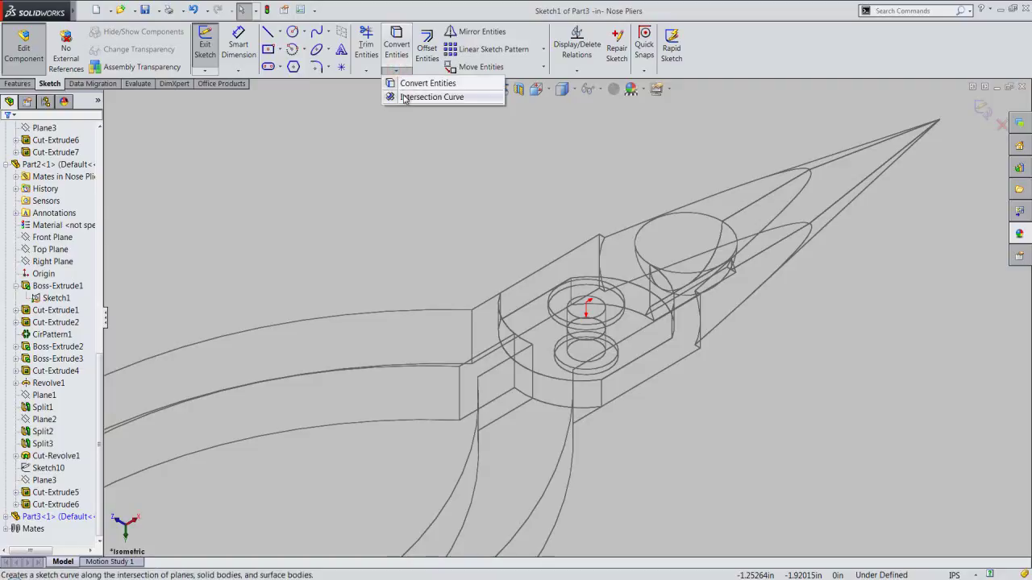
{"action": "left_click", "coordinate": [401, 95]}
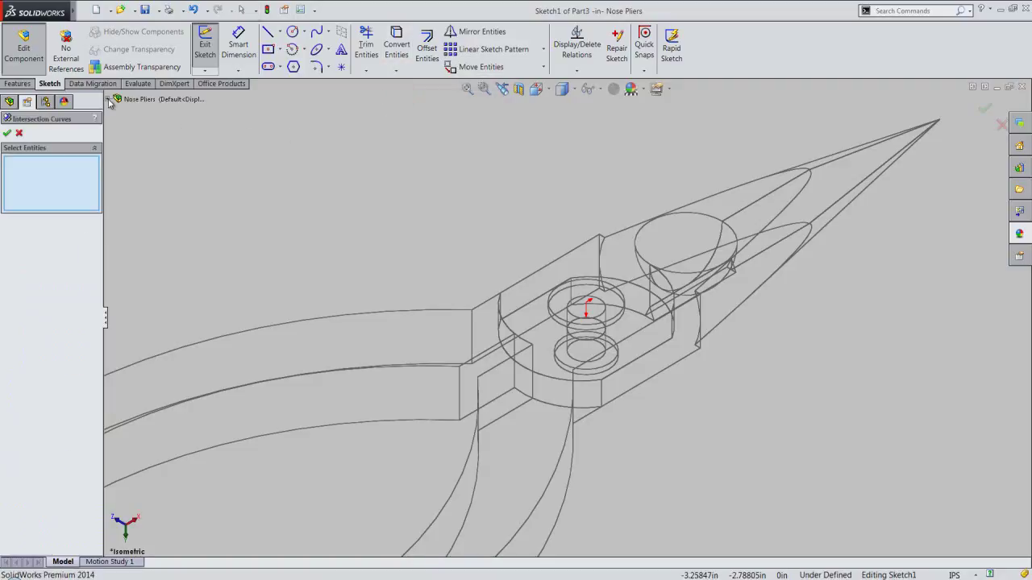
{"action": "left_click", "coordinate": [108, 99]}
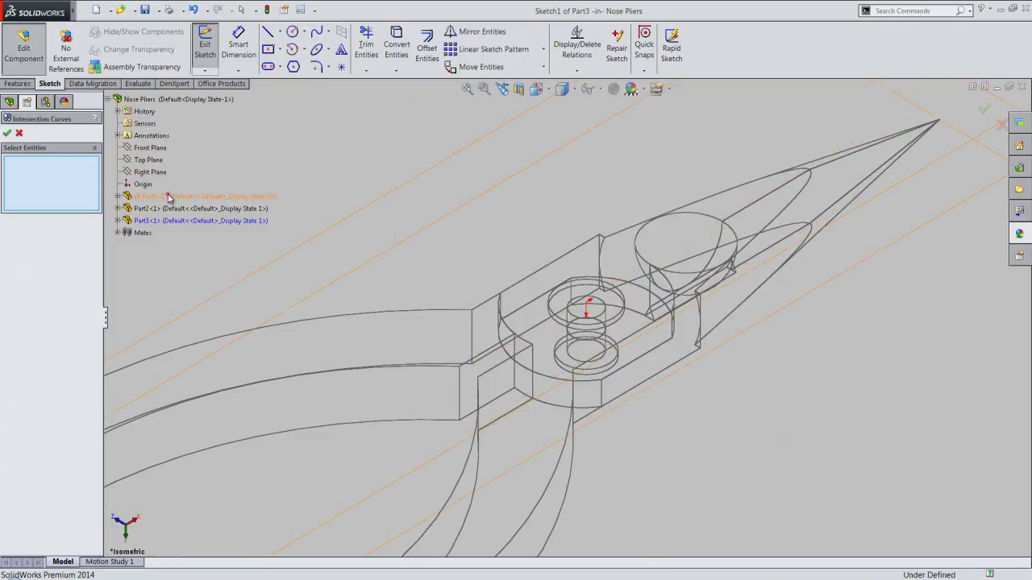
{"action": "left_click", "coordinate": [166, 196]}
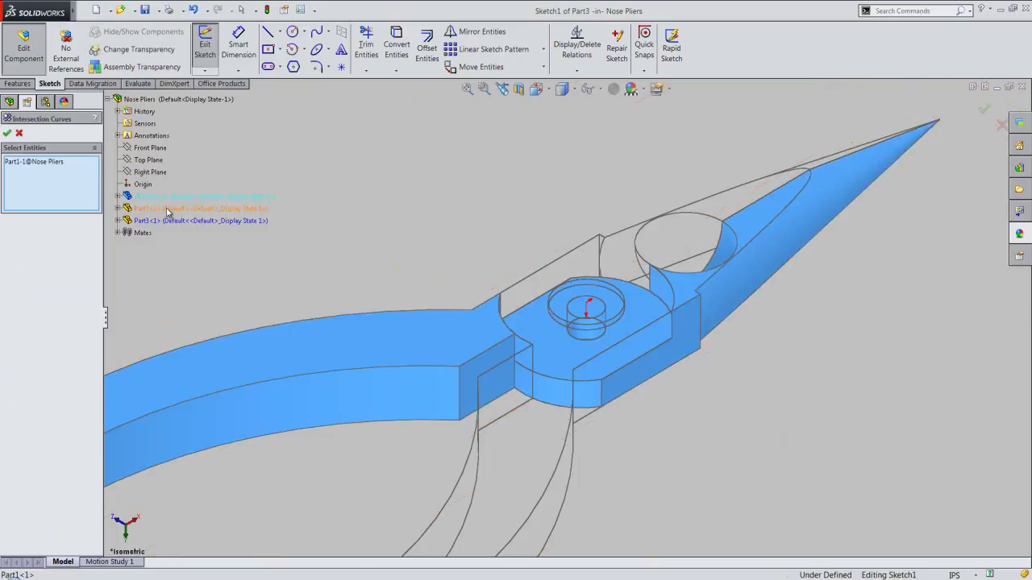
{"action": "left_click", "coordinate": [141, 211]}
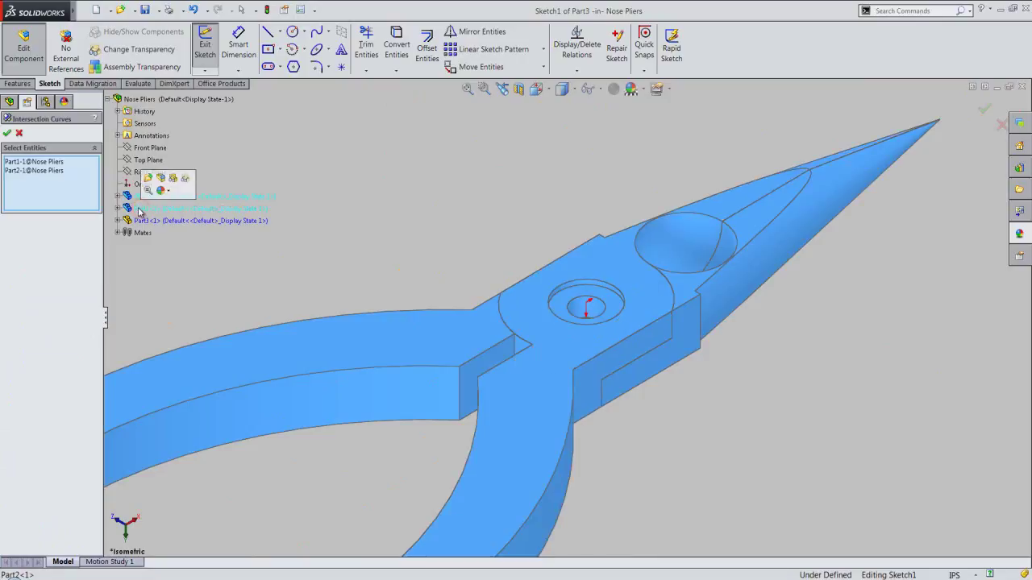
{"action": "left_click", "coordinate": [7, 134]}
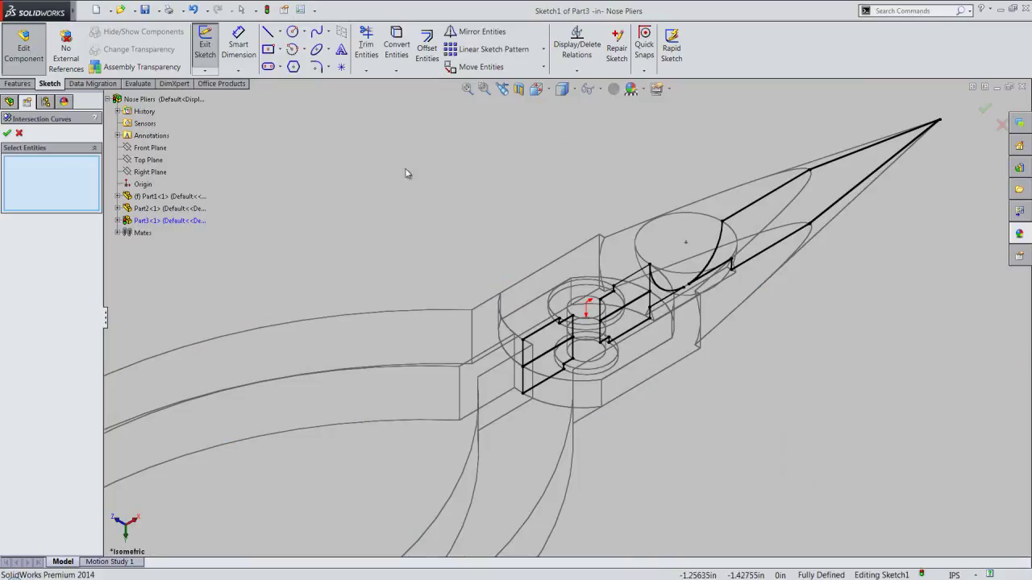
Step: Accept the intersection curves and exit Sketch1
{"action": "key", "text": "z"}
{"action": "left_click", "coordinate": [415, 192]}
{"action": "right_click", "coordinate": [288, 176]}
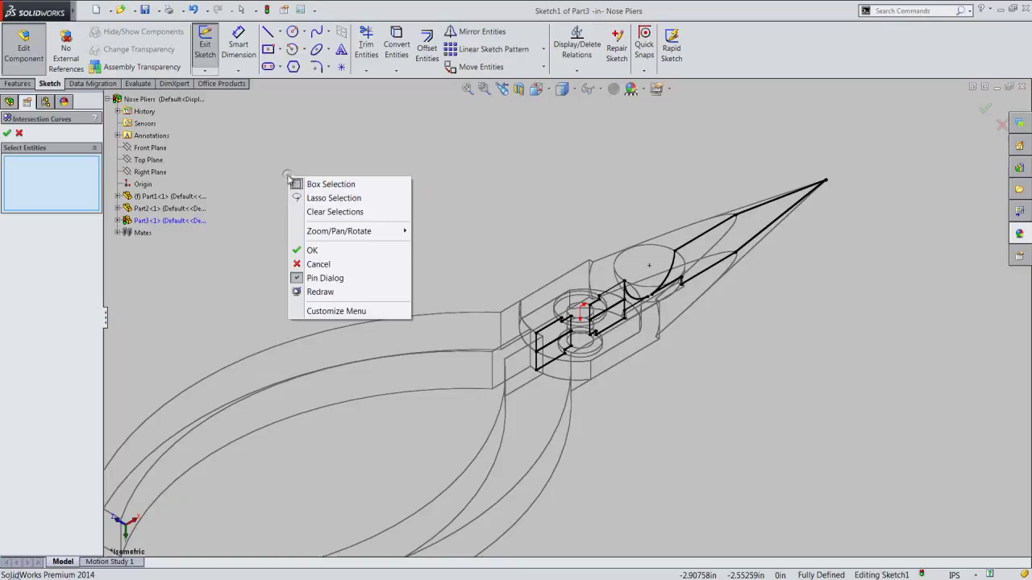
{"action": "left_click", "coordinate": [313, 250]}
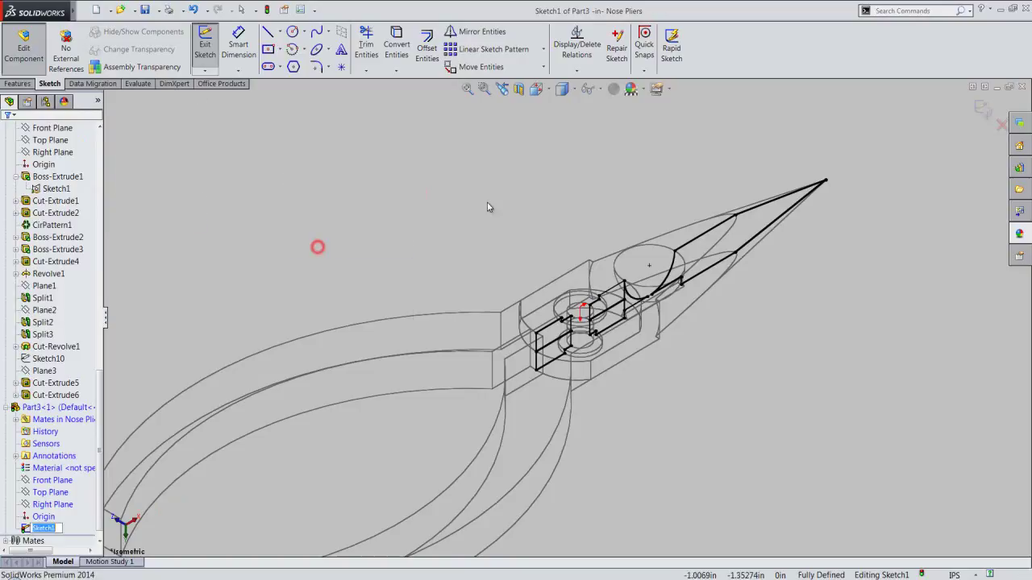
{"action": "left_click", "coordinate": [983, 108]}
{"action": "left_click", "coordinate": [533, 194]}
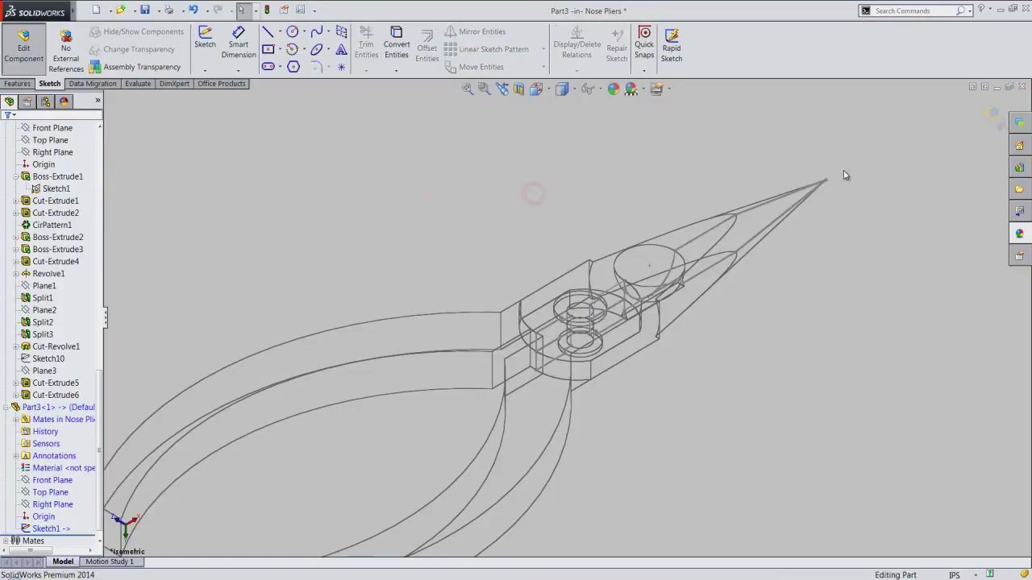
Step: Exit component editing, collapse the assembly tree, and isolate Part3
{"action": "left_click", "coordinate": [992, 119]}
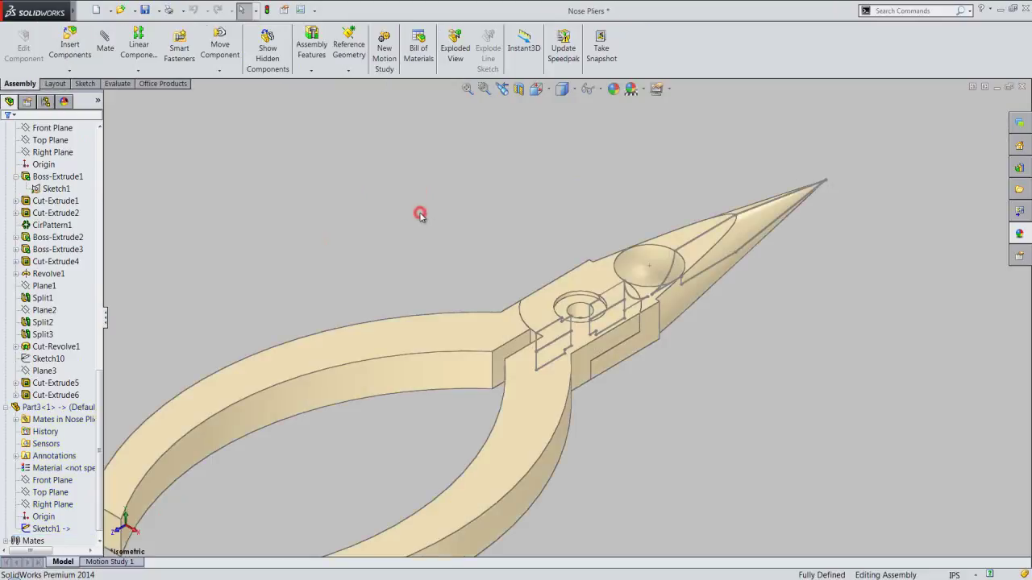
{"action": "right_click", "coordinate": [85, 147]}
{"action": "left_click", "coordinate": [104, 152]}
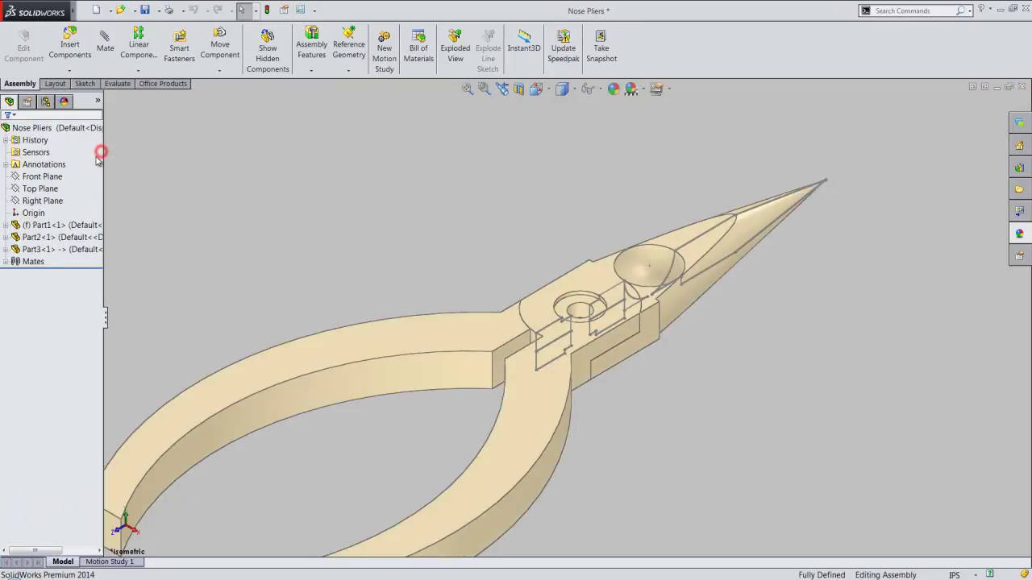
{"action": "right_click", "coordinate": [53, 250]}
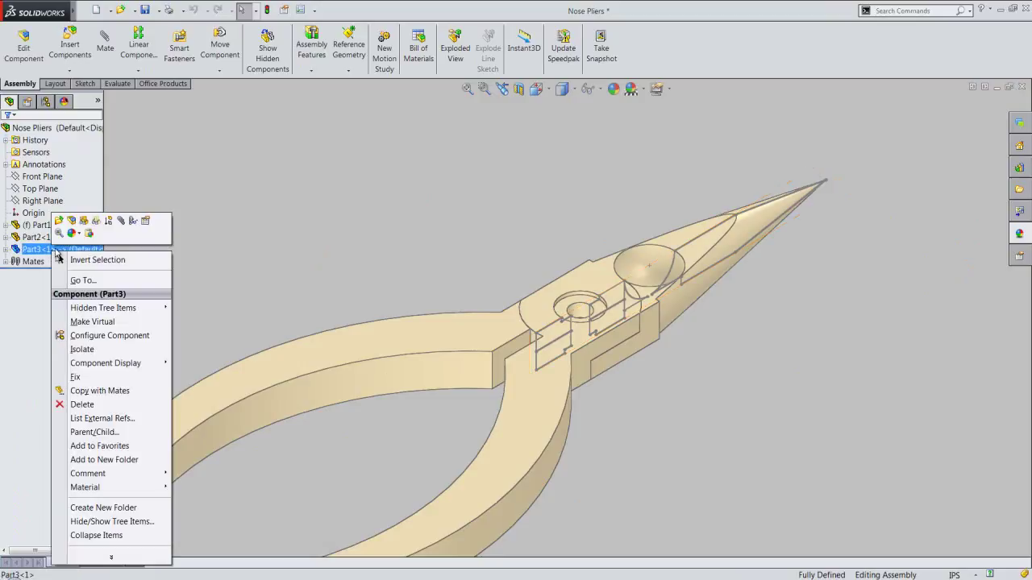
{"action": "left_click", "coordinate": [82, 350]}
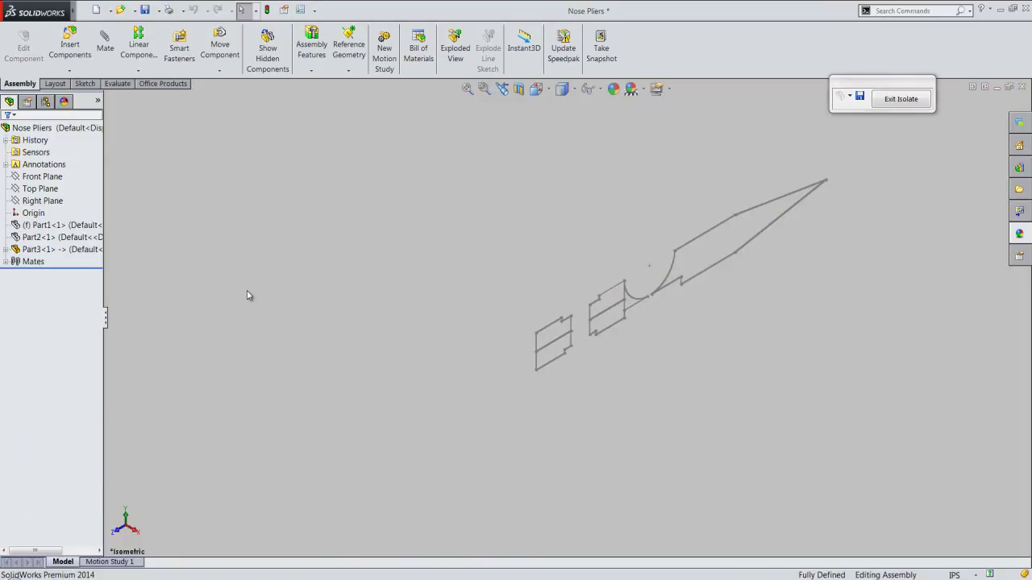
{"action": "right_click", "coordinate": [65, 249]}
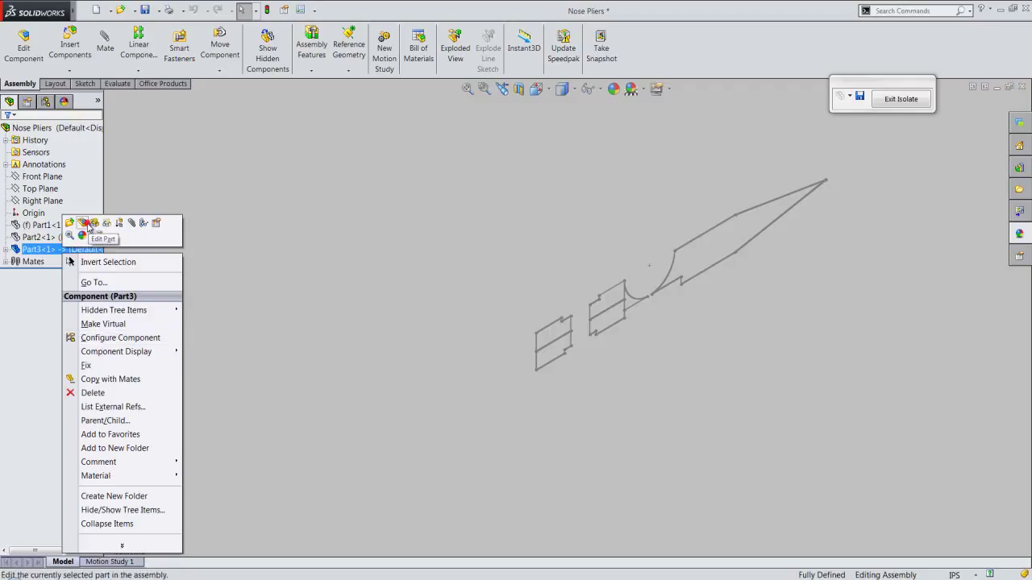
Step: Edit Part3, reopen its Sketch1 for editing, zoom in, and start the Line tool
{"action": "left_click", "coordinate": [89, 225]}
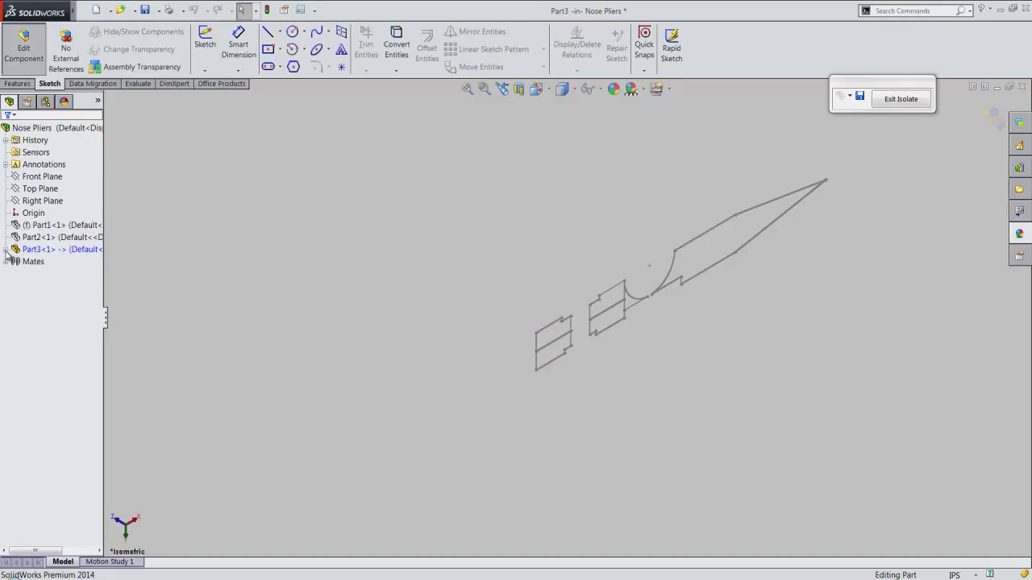
{"action": "left_click", "coordinate": [6, 250]}
{"action": "left_click", "coordinate": [44, 371]}
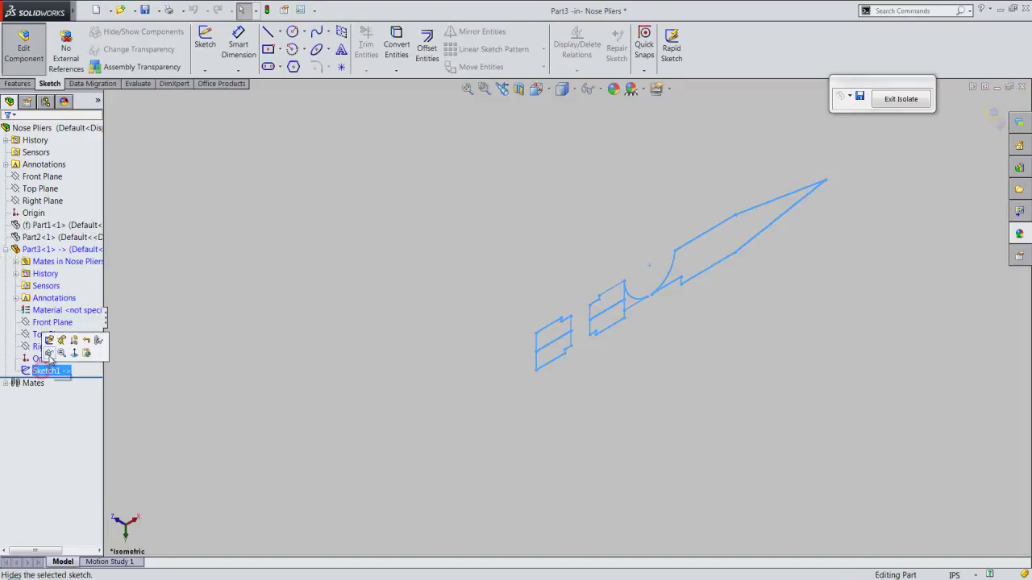
{"action": "left_click", "coordinate": [48, 342]}
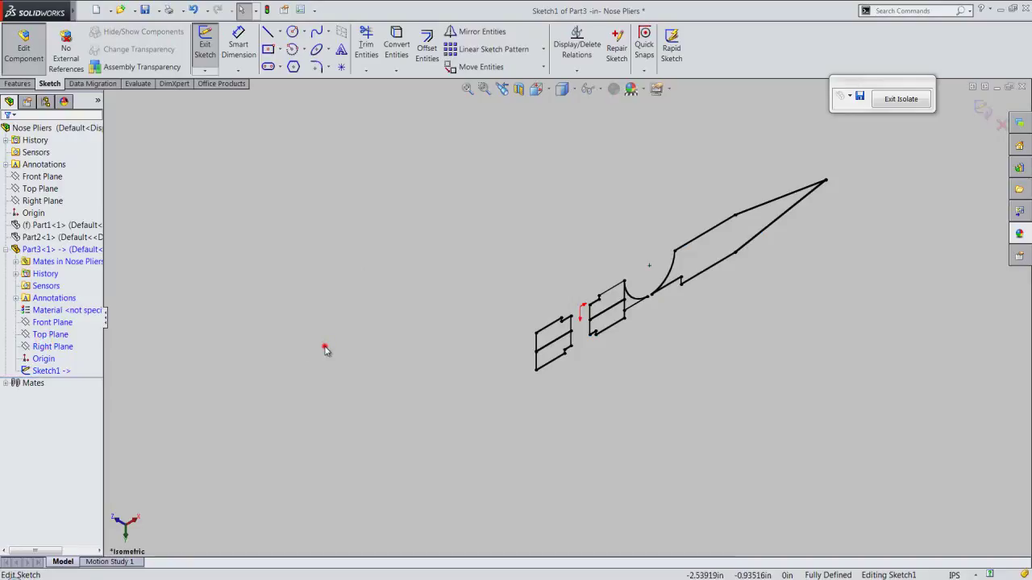
{"action": "scroll", "coordinate": [628, 270], "scroll_direction": "down", "scroll_amount": 1}
{"action": "scroll", "coordinate": [628, 271], "scroll_direction": "down", "scroll_amount": 1}
{"action": "scroll", "coordinate": [628, 270], "scroll_direction": "down", "scroll_amount": 2}
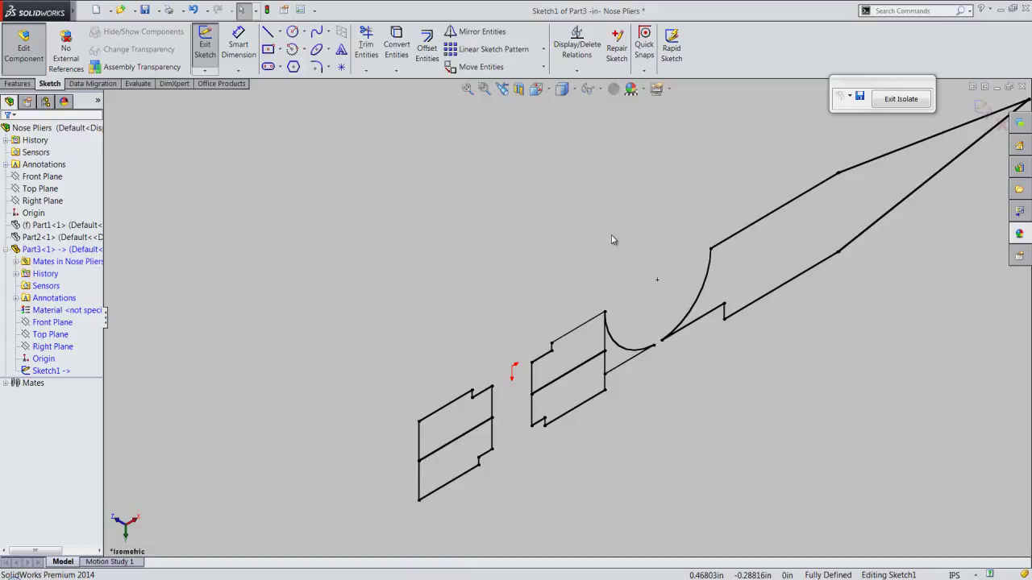
{"action": "right_click", "coordinate": [611, 235]}
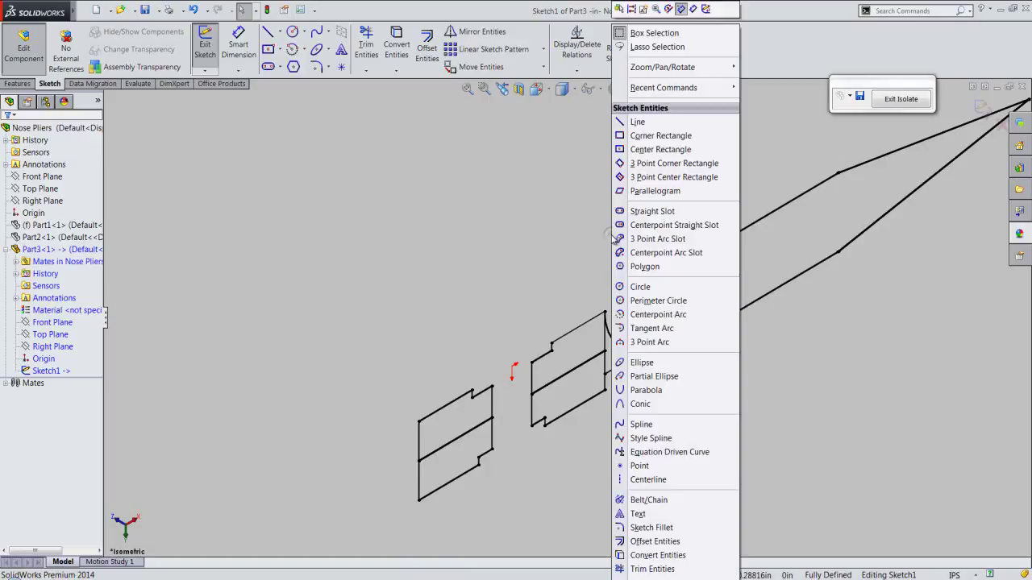
{"action": "left_click", "coordinate": [633, 125]}
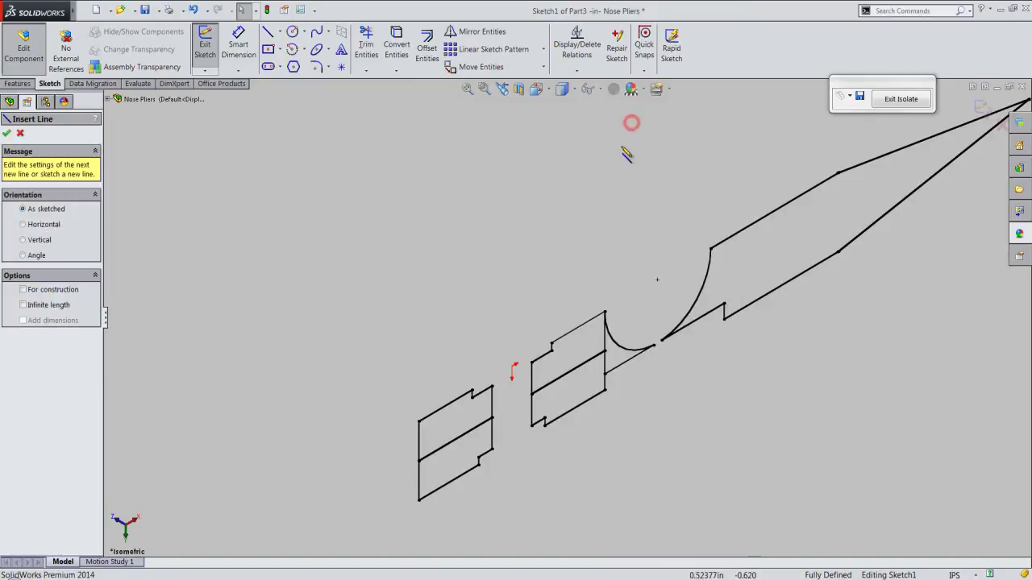
Step: Draw the vertical line spanning the gap beside the handle outline, then return to selection
{"action": "left_click", "coordinate": [473, 392]}
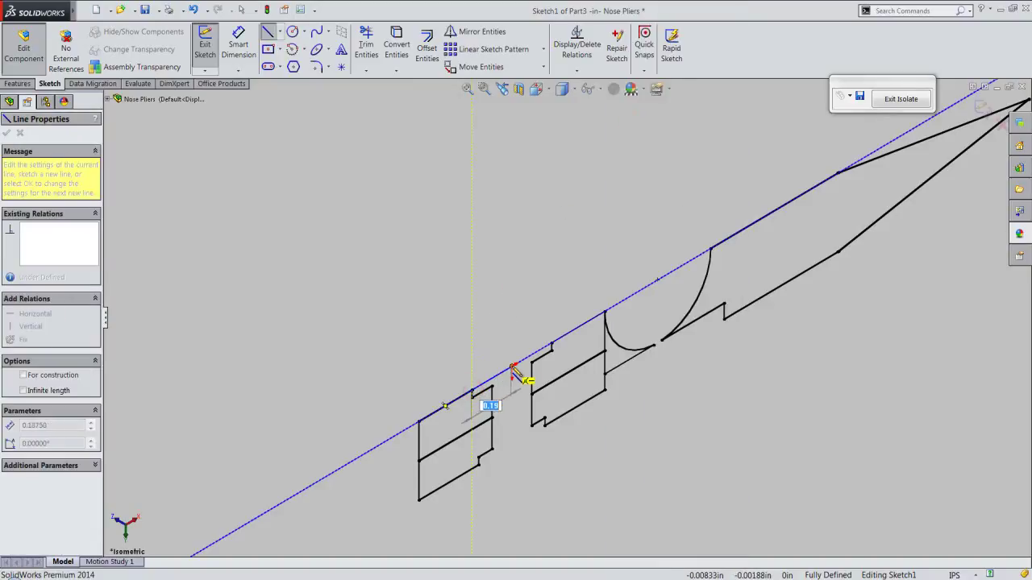
{"action": "left_click", "coordinate": [512, 367]}
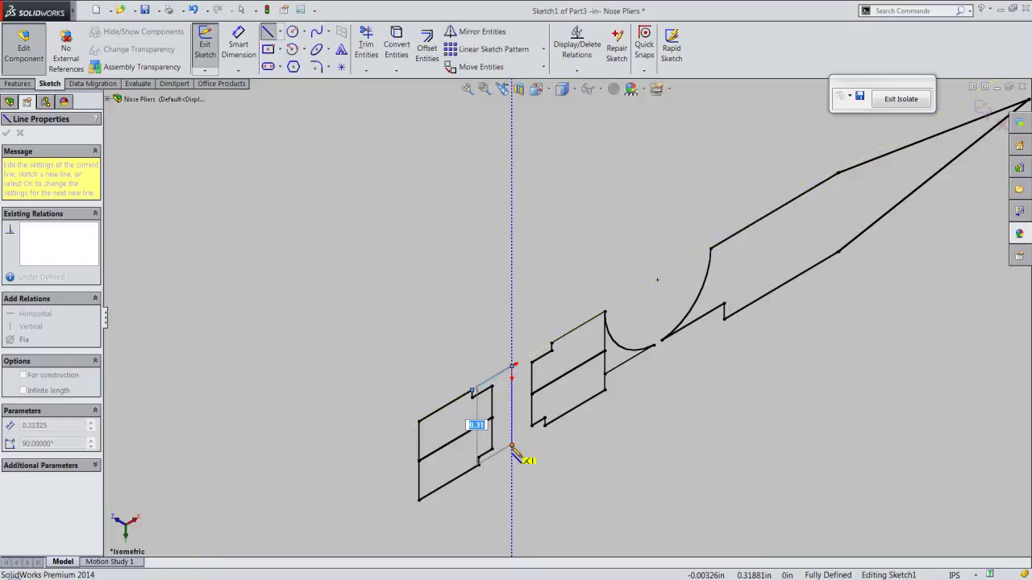
{"action": "left_click", "coordinate": [512, 459]}
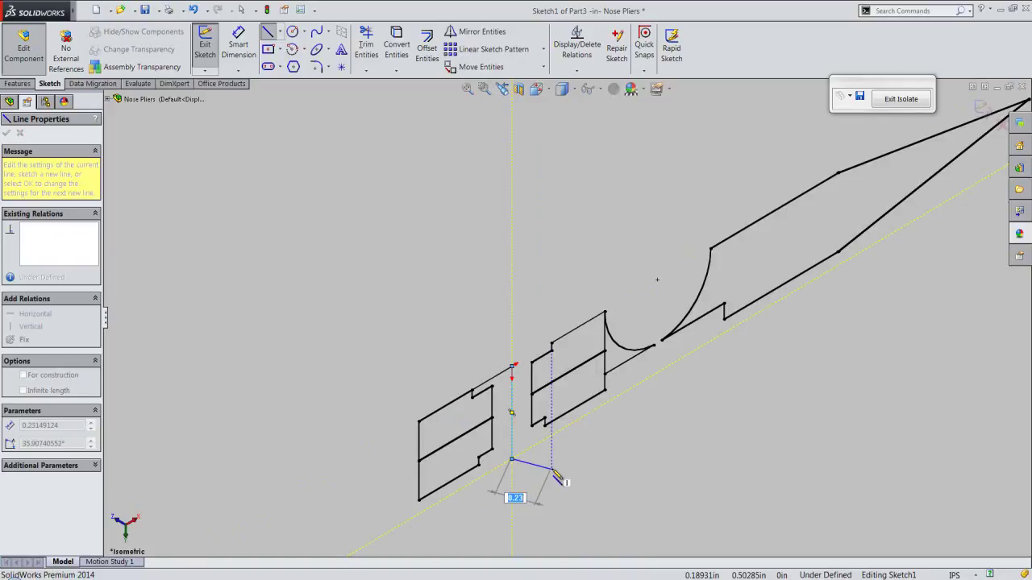
{"action": "key", "text": "Escape"}
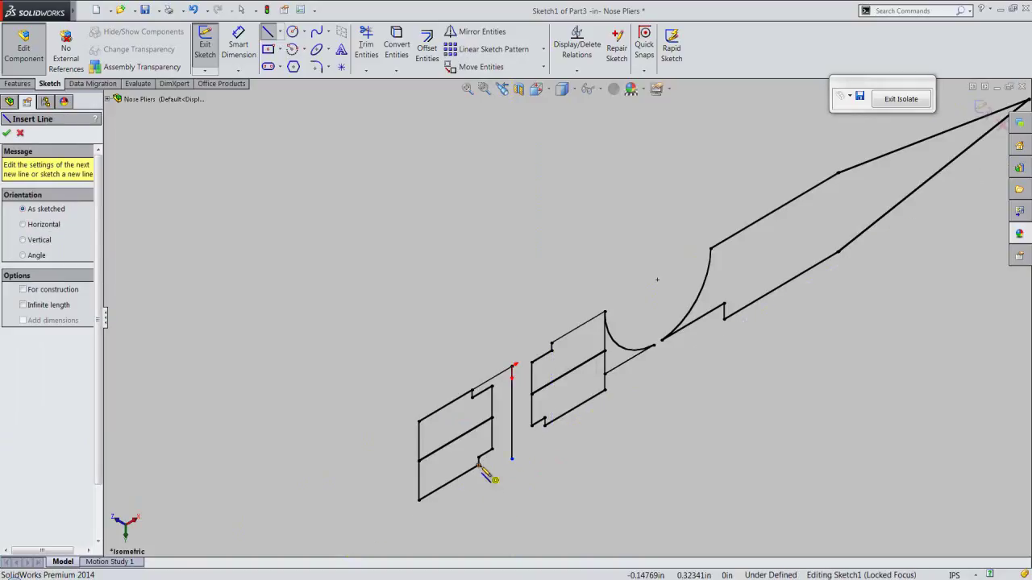
{"action": "left_click", "coordinate": [480, 463]}
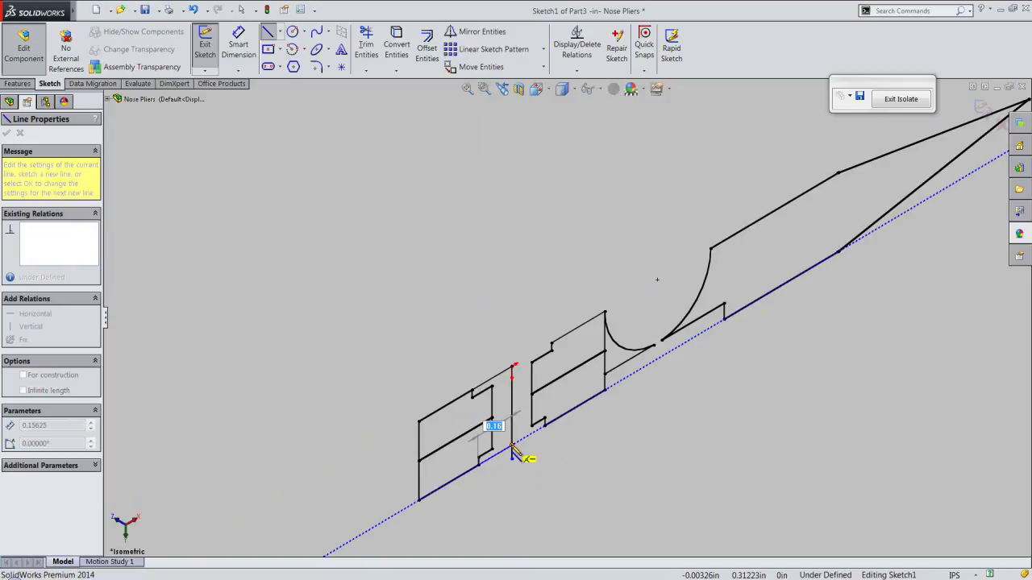
{"action": "left_click", "coordinate": [512, 446]}
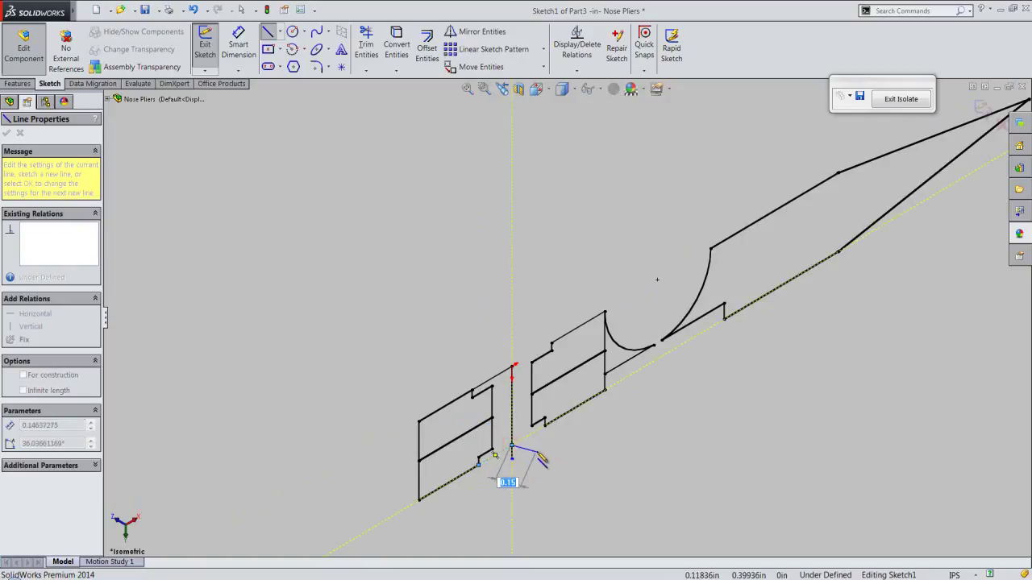
{"action": "key", "text": "Escape"}
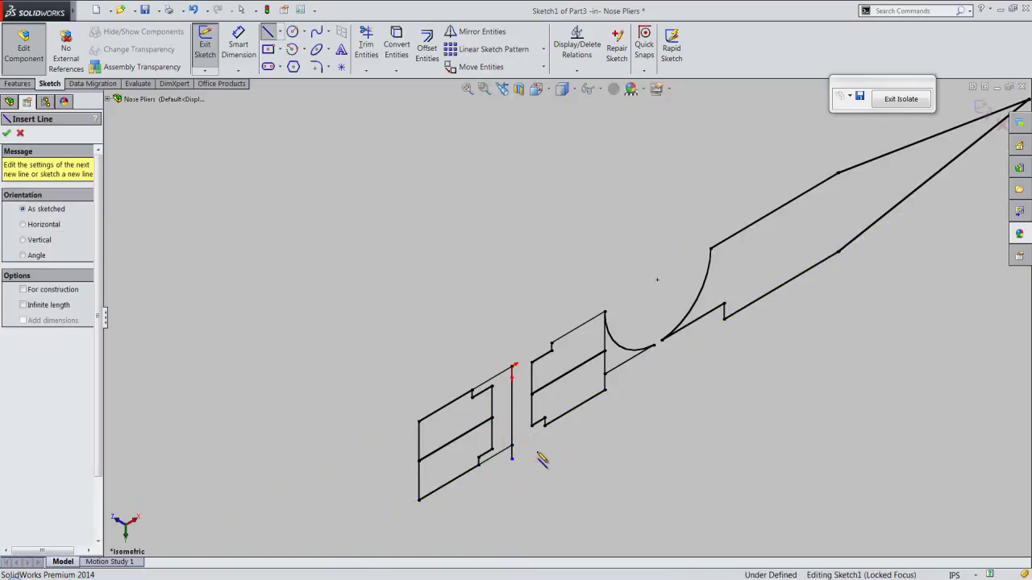
{"action": "right_click", "coordinate": [538, 455]}
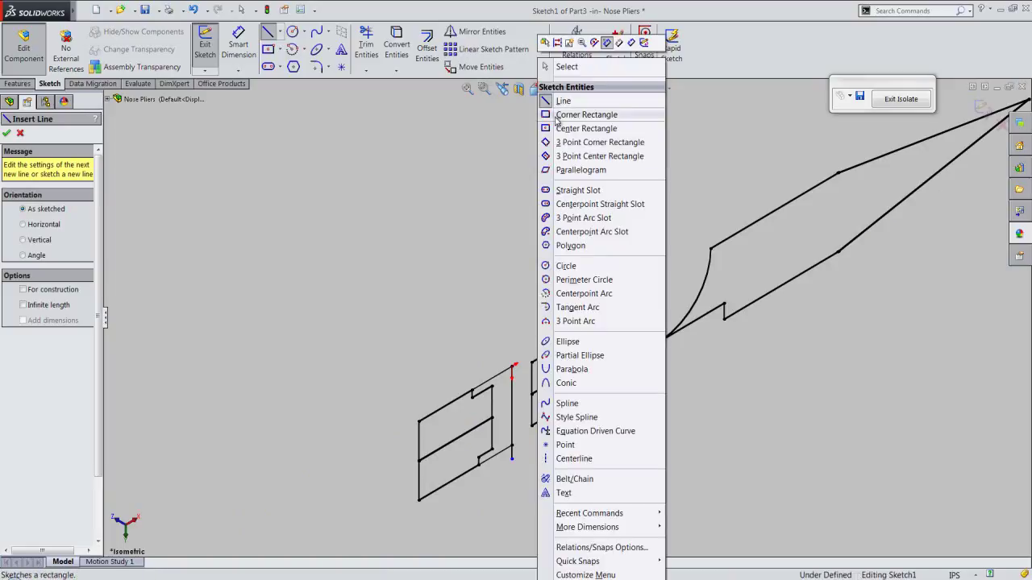
{"action": "left_click", "coordinate": [564, 67]}
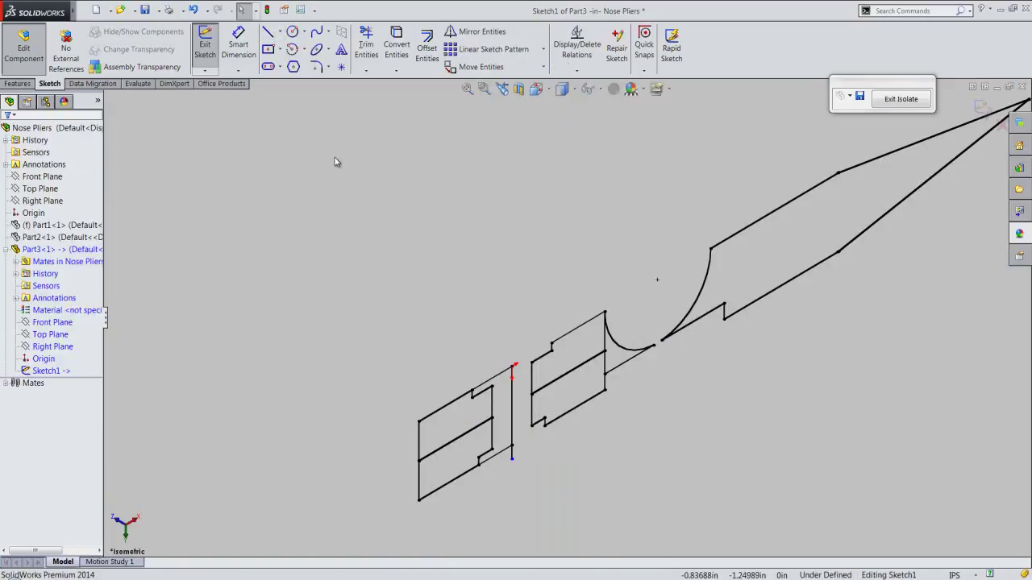
Step: Trim away the leftover stub below the vertical line
{"action": "left_click", "coordinate": [366, 44]}
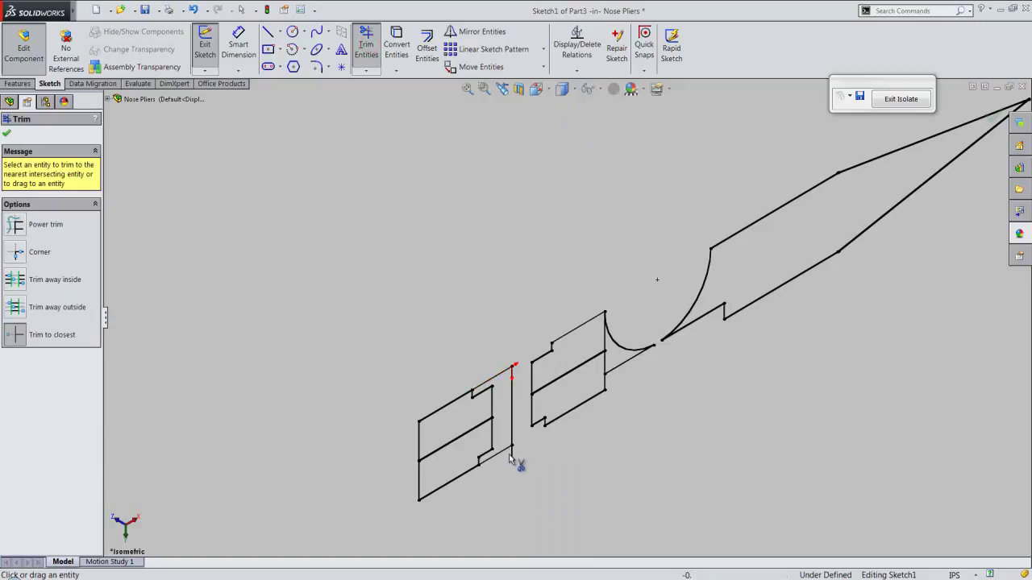
{"action": "scroll", "coordinate": [511, 458], "scroll_direction": "down", "scroll_amount": 2}
{"action": "scroll", "coordinate": [516, 452], "scroll_direction": "down", "scroll_amount": 1}
{"action": "left_click", "coordinate": [524, 429]}
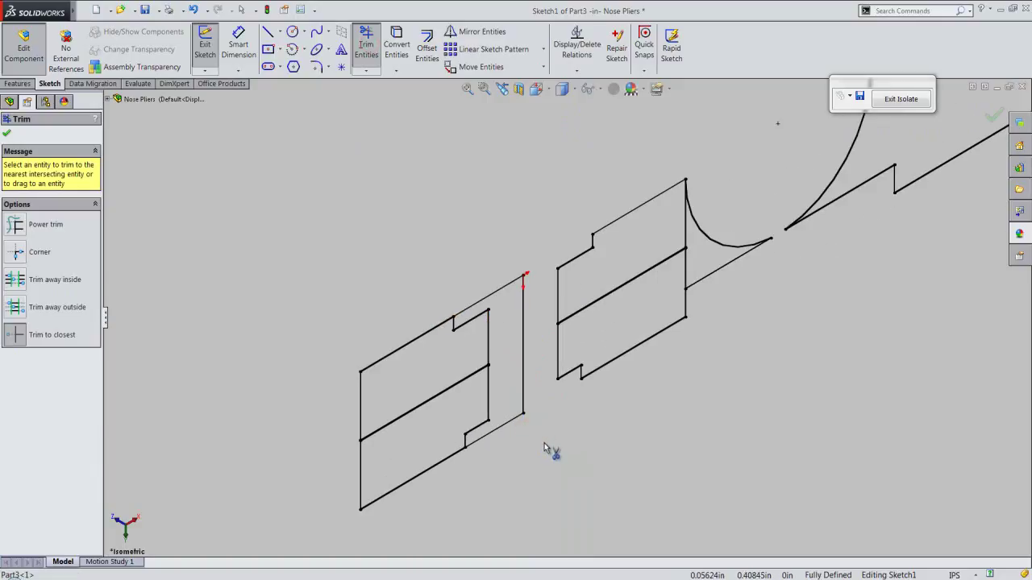
{"action": "right_click", "coordinate": [544, 447]}
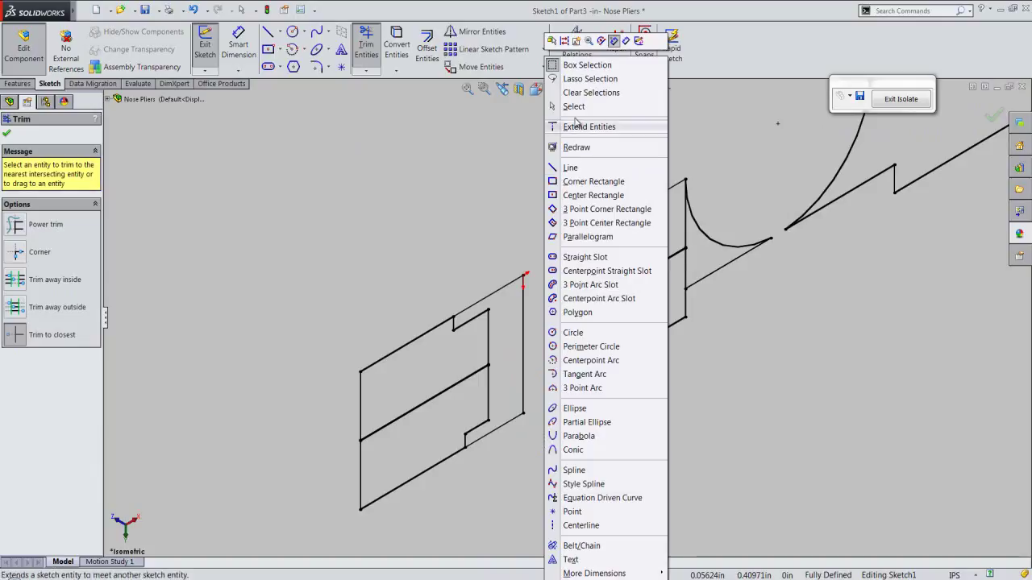
{"action": "left_click", "coordinate": [569, 106]}
Step: Convert the selected left outline lines into construction geometry
{"action": "key", "text": "z"}
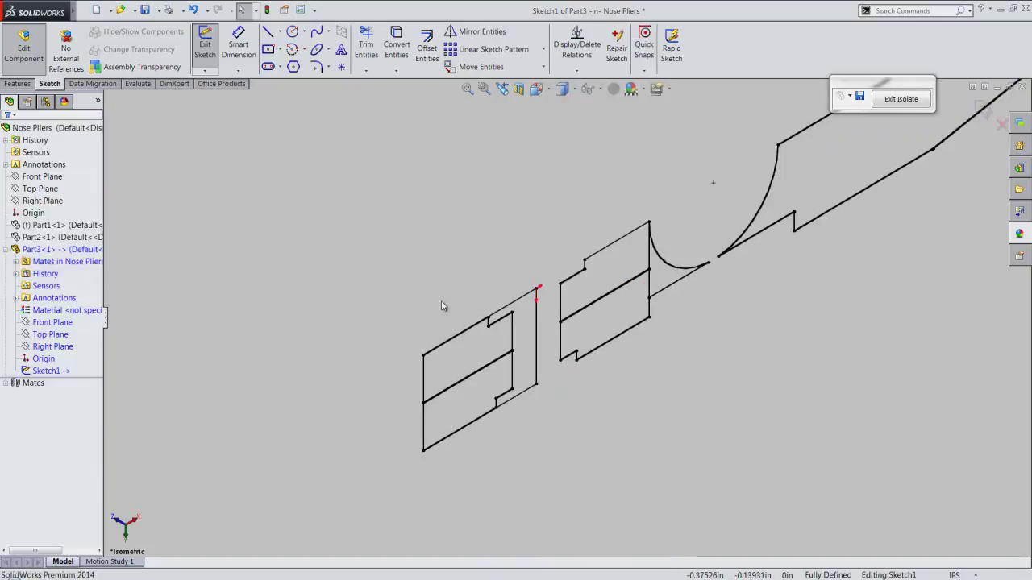
{"action": "left_click", "coordinate": [439, 349]}
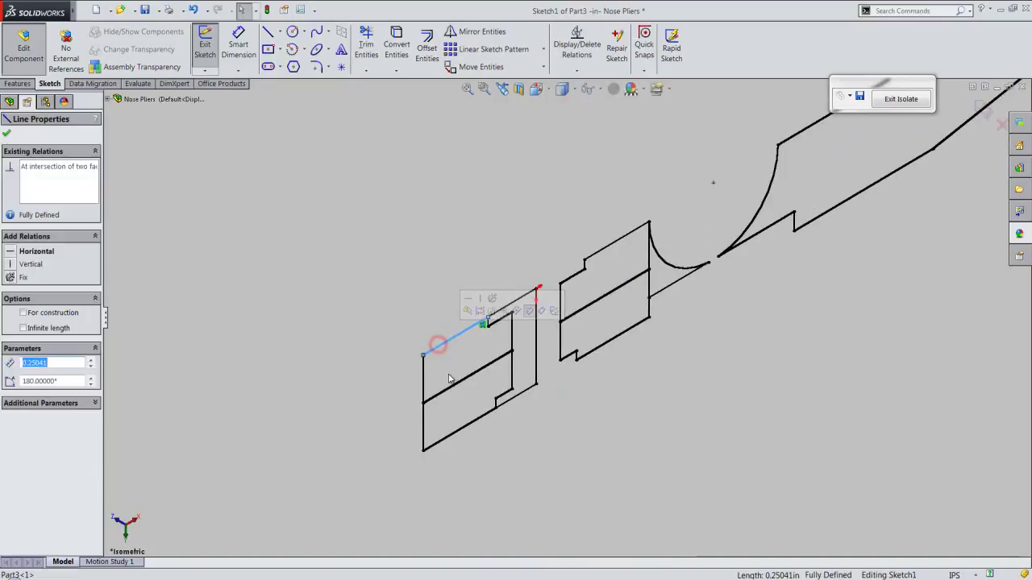
{"action": "left_click", "coordinate": [454, 383], "text": "ctrl"}
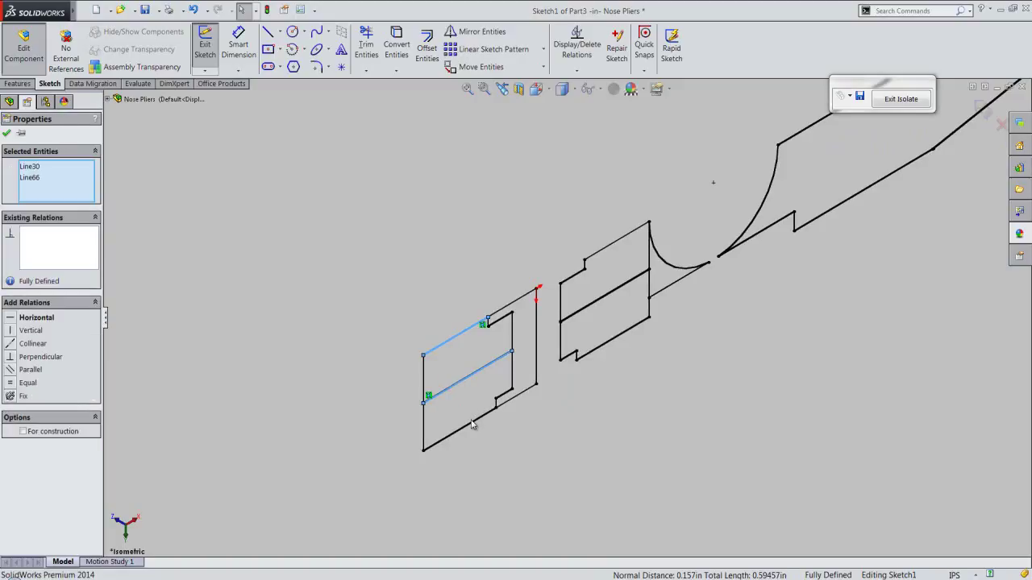
{"action": "left_click", "coordinate": [473, 420], "text": "ctrl"}
{"action": "left_click", "coordinate": [422, 418], "text": "ctrl"}
{"action": "left_click", "coordinate": [424, 377], "text": "ctrl"}
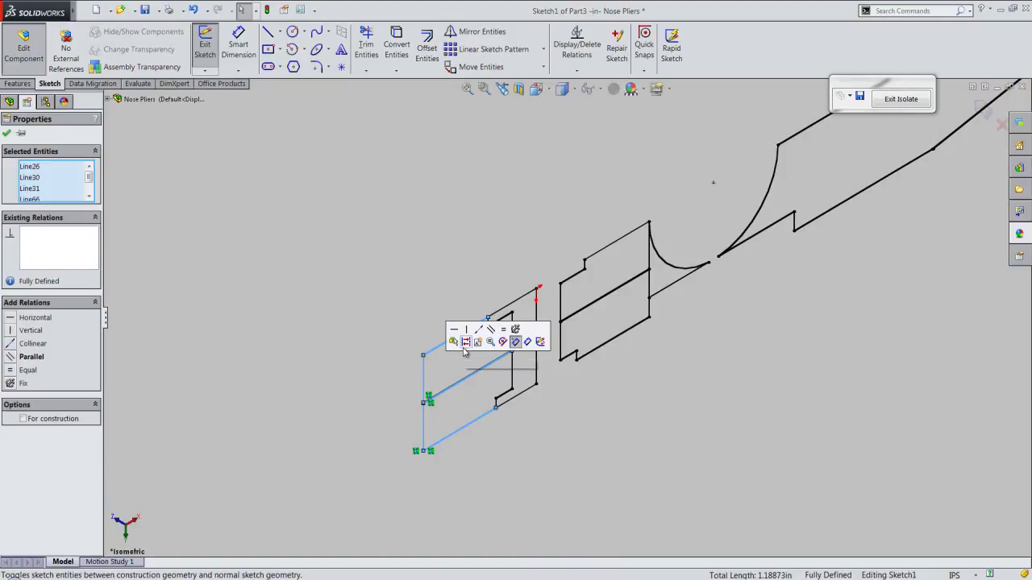
{"action": "left_click", "coordinate": [465, 344]}
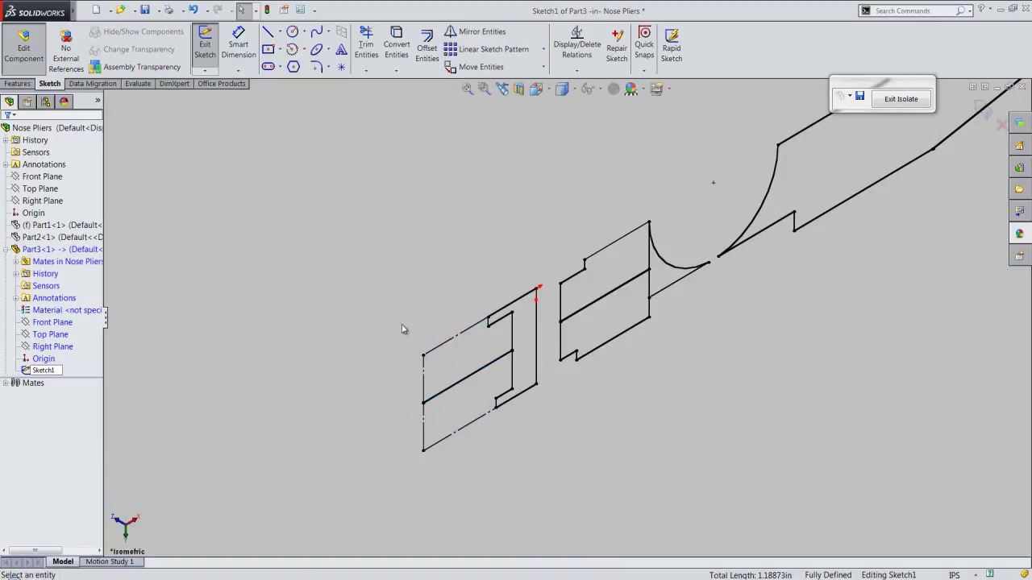
{"action": "left_click", "coordinate": [480, 363]}
{"action": "left_click", "coordinate": [481, 363]}
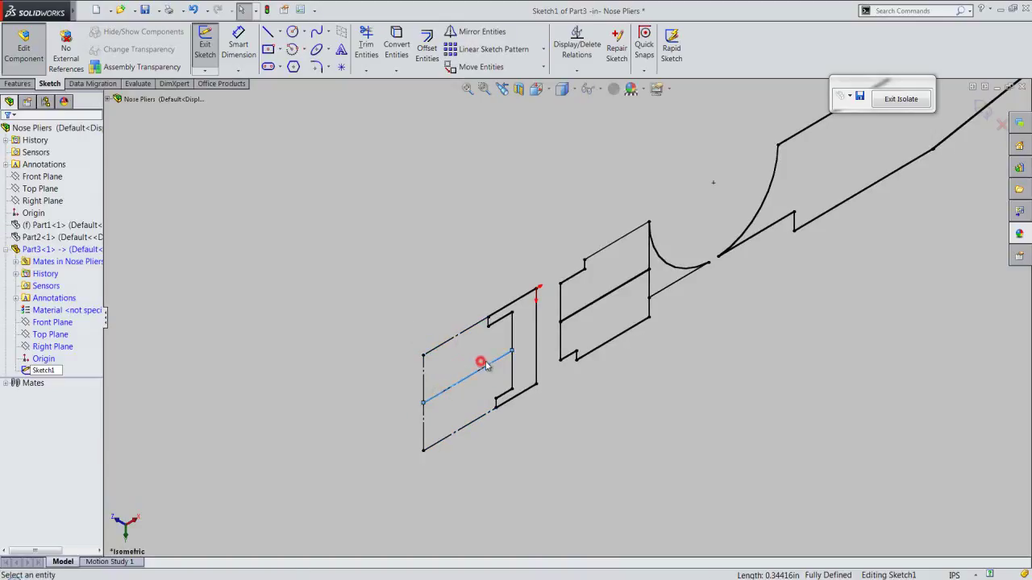
Step: Make the rest of the pliers outline construction geometry and exit the sketch
{"action": "scroll", "coordinate": [518, 473], "scroll_direction": "up", "scroll_amount": 2}
{"action": "scroll", "coordinate": [506, 470], "scroll_direction": "up", "scroll_amount": 2}
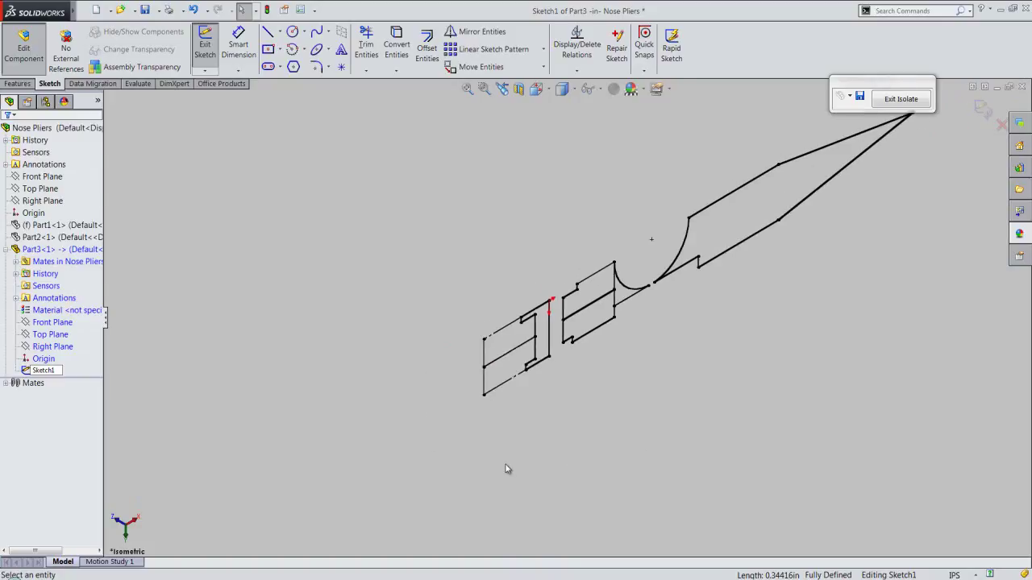
{"action": "scroll", "coordinate": [506, 470], "scroll_direction": "up", "scroll_amount": 2}
{"action": "mouse_move", "coordinate": [932, 508]}
{"action": "left_mouse_down"}
{"action": "mouse_move", "coordinate": [616, 148]}
{"action": "mouse_move", "coordinate": [562, 150]}
{"action": "mouse_move", "coordinate": [570, 154]}
{"action": "left_mouse_up"}
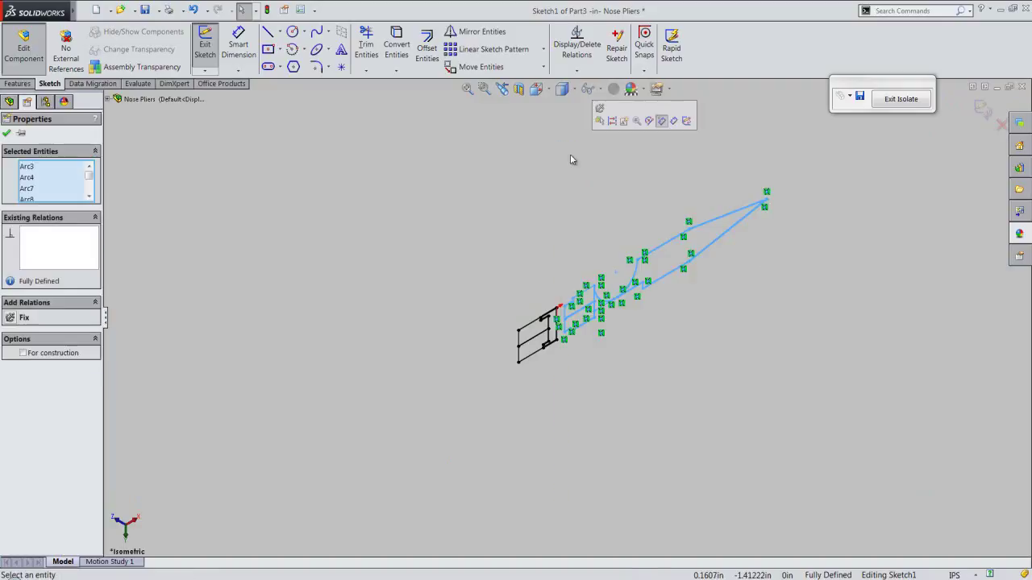
{"action": "left_click", "coordinate": [612, 128]}
{"action": "scroll", "coordinate": [548, 351], "scroll_direction": "down", "scroll_amount": 2}
{"action": "scroll", "coordinate": [548, 352], "scroll_direction": "down", "scroll_amount": 2}
{"action": "scroll", "coordinate": [548, 351], "scroll_direction": "down", "scroll_amount": 2}
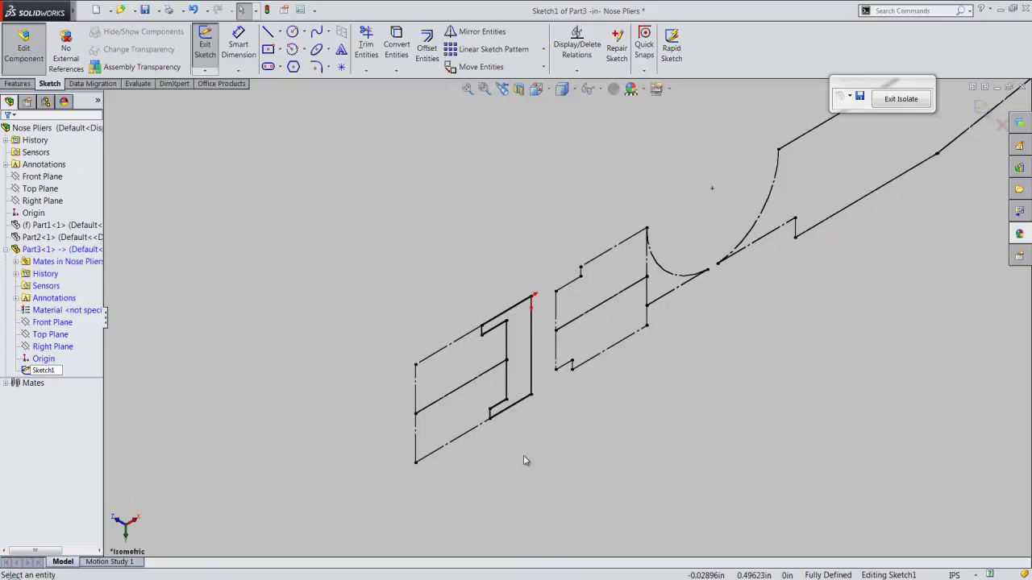
{"action": "left_click", "coordinate": [985, 109]}
Step: Revolve the pin profile about the vertical line into a spool-shaped pin, declining auto-close
{"action": "left_click", "coordinate": [500, 230]}
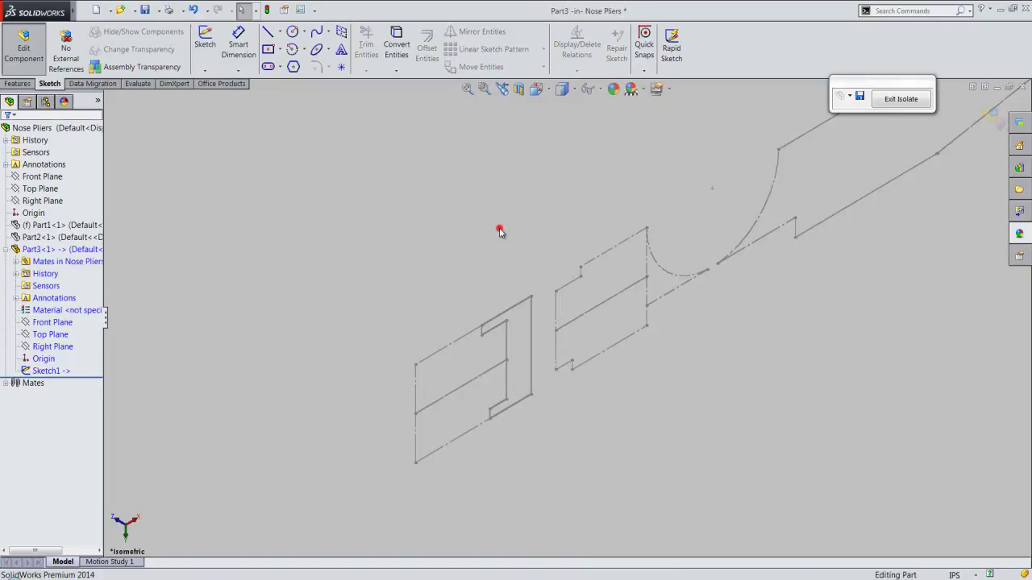
{"action": "left_click", "coordinate": [532, 331]}
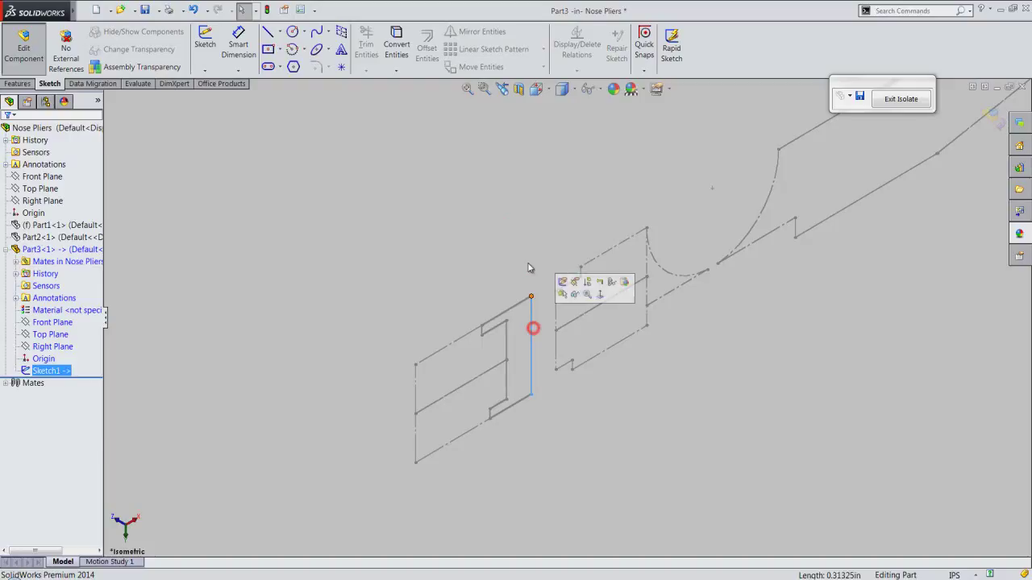
{"action": "left_click", "coordinate": [17, 84]}
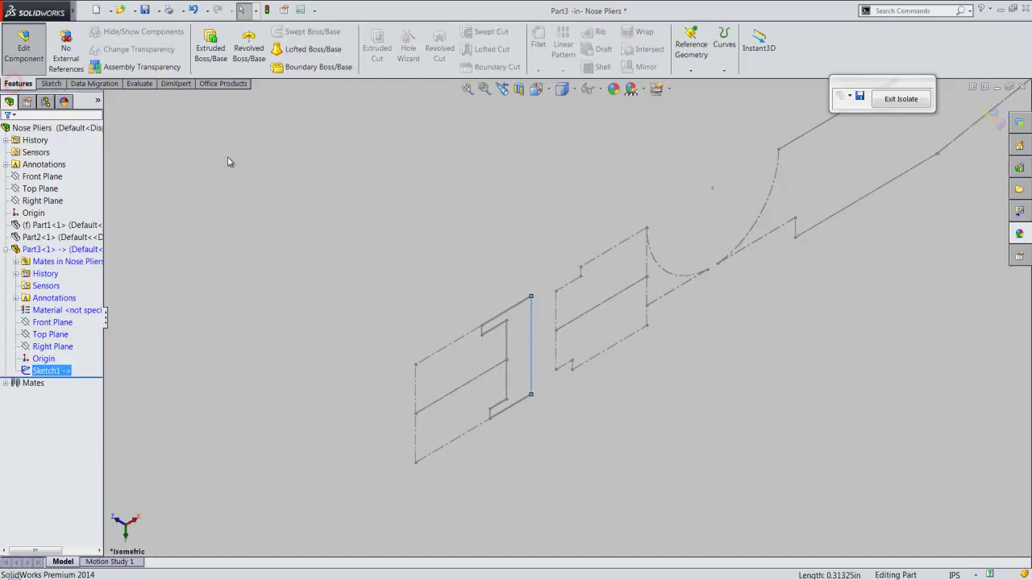
{"action": "left_click", "coordinate": [249, 48]}
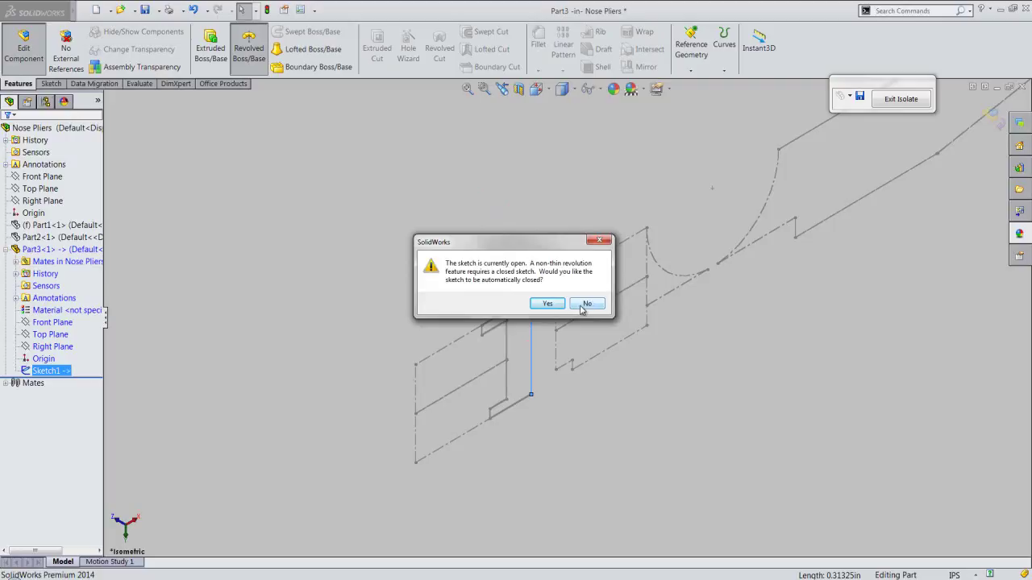
{"action": "left_click", "coordinate": [546, 304]}
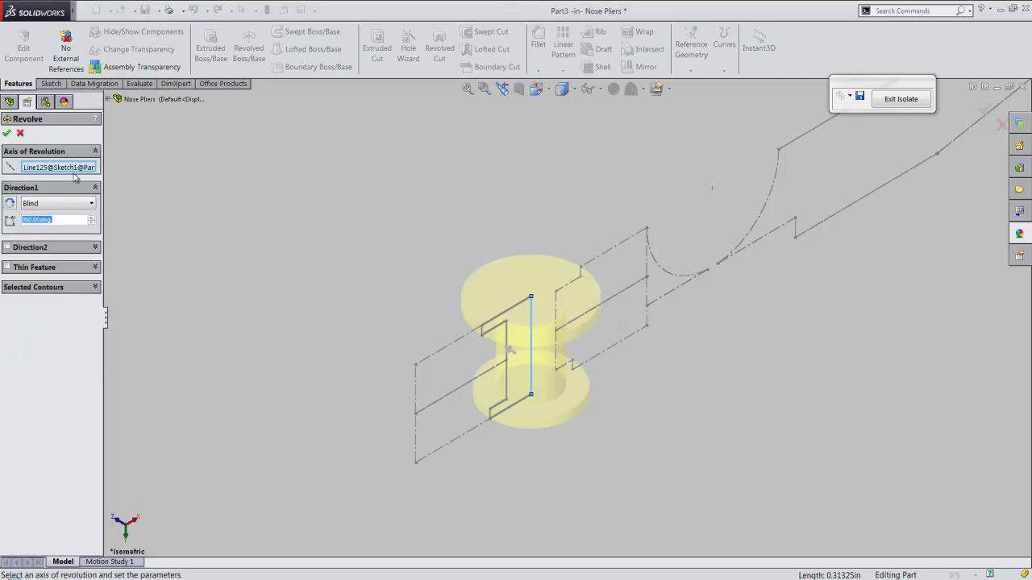
{"action": "left_click", "coordinate": [7, 133]}
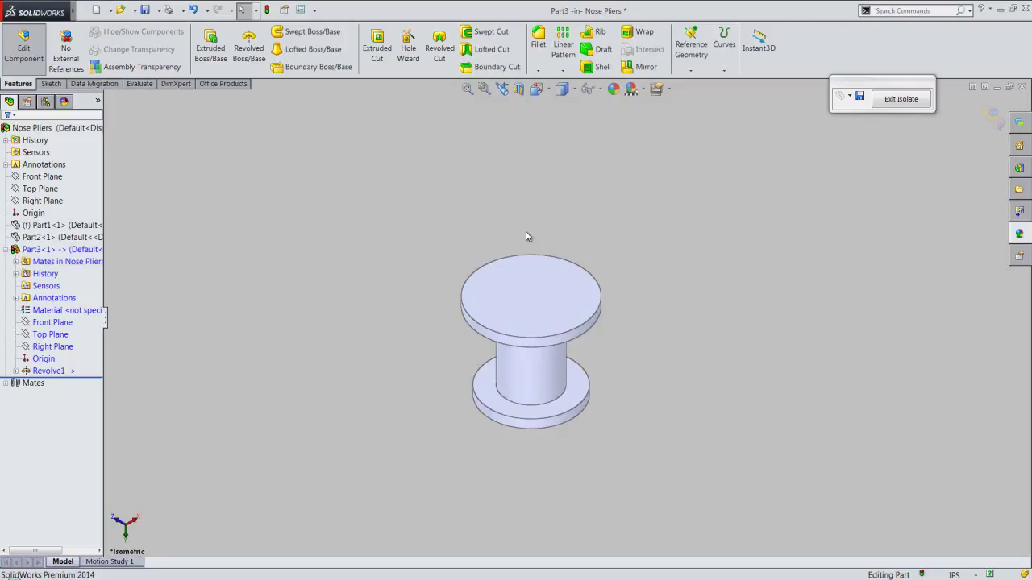
Step: Apply a white colour appearance to the spool-shaped pin
{"action": "left_click", "coordinate": [613, 88]}
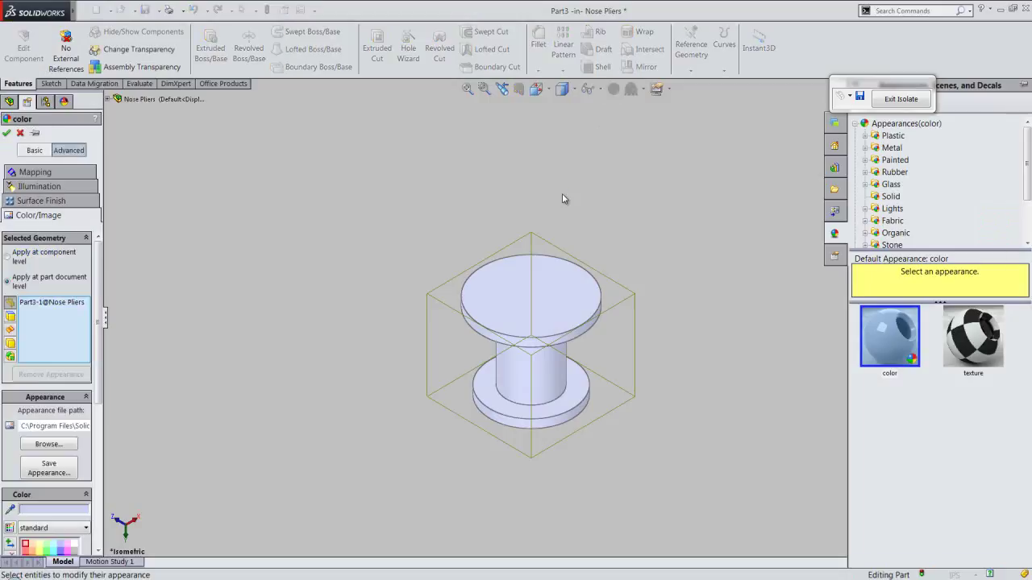
{"action": "left_click", "coordinate": [562, 196]}
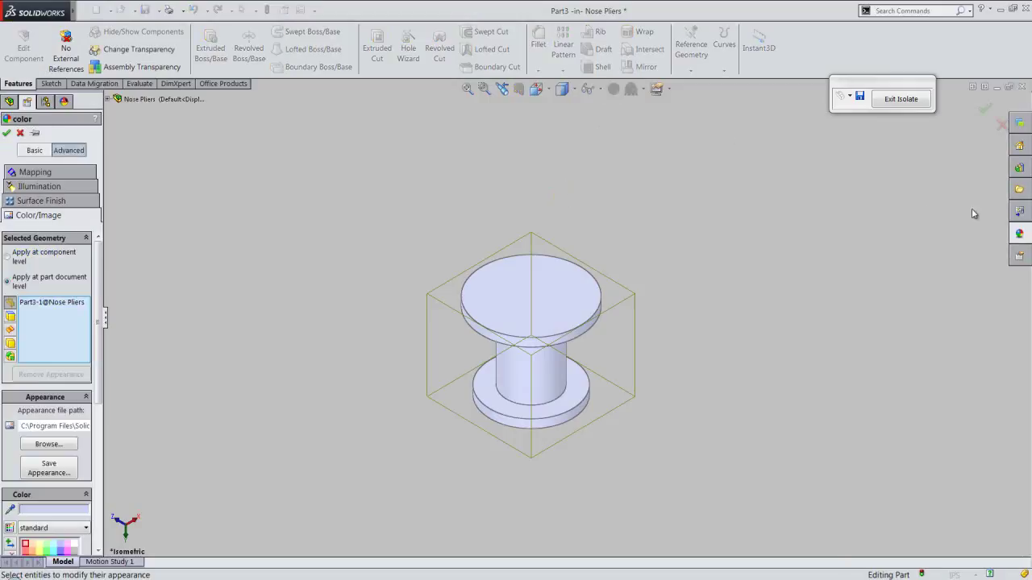
{"action": "left_click", "coordinate": [1027, 234]}
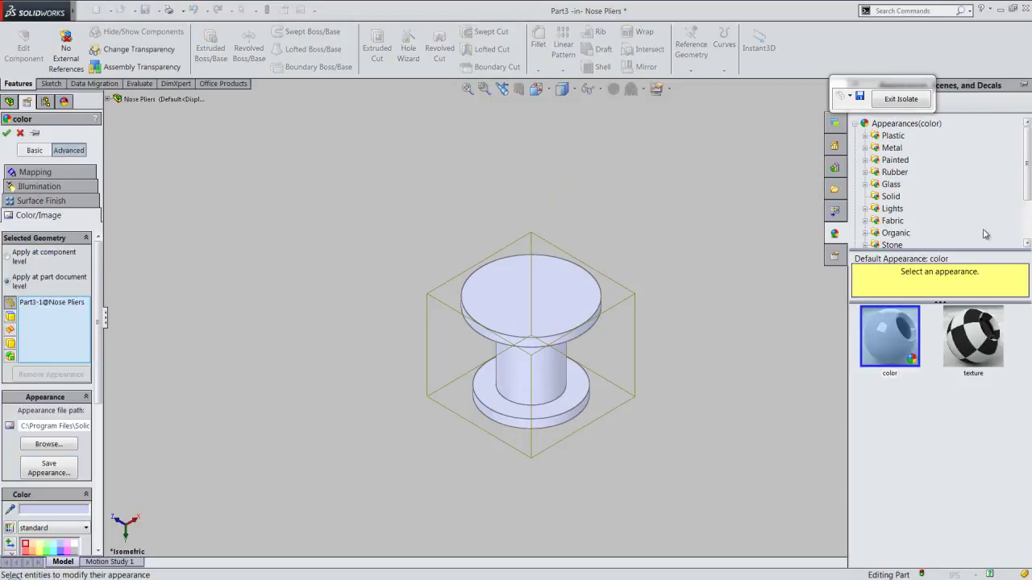
{"action": "left_click", "coordinate": [1028, 190]}
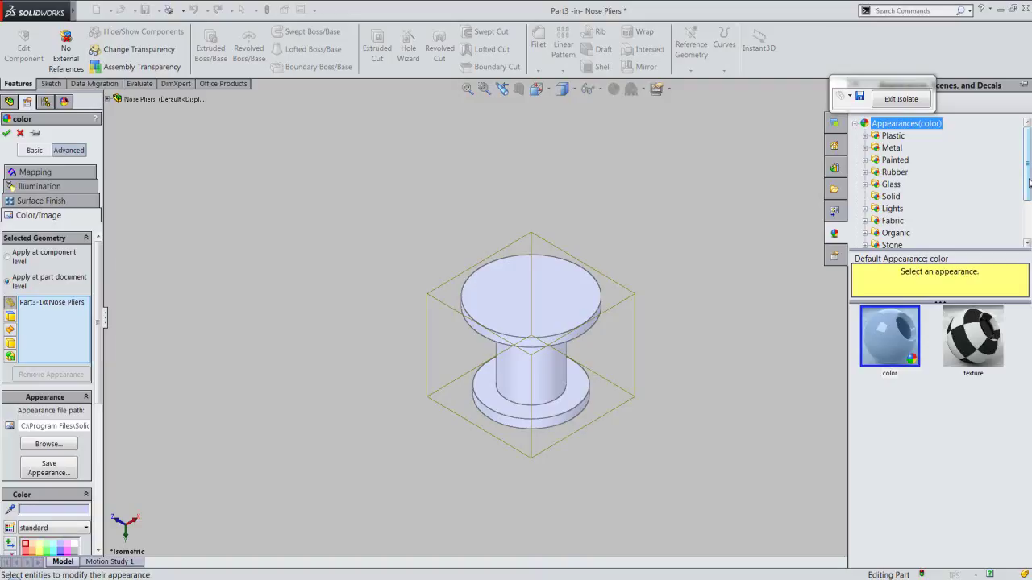
{"action": "left_click", "coordinate": [78, 546]}
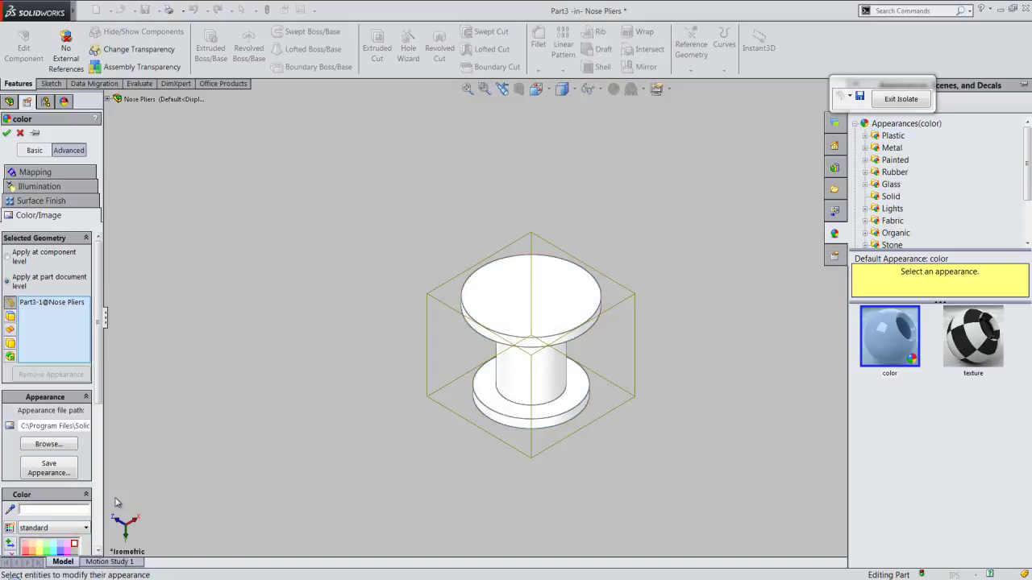
{"action": "left_click", "coordinate": [8, 134]}
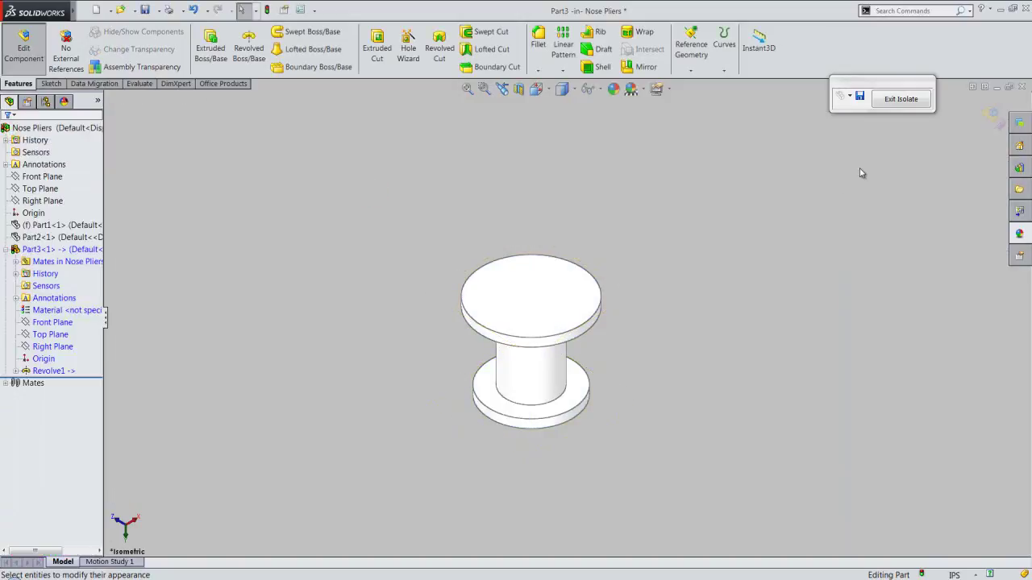
Step: Return to the full assembly and set the view to isometric
{"action": "left_click", "coordinate": [992, 116]}
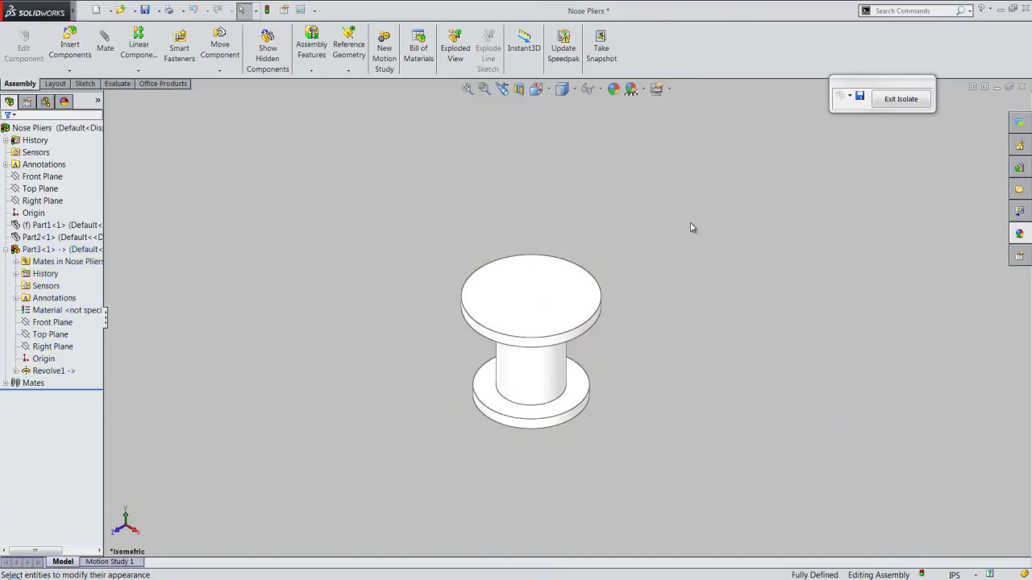
{"action": "left_click", "coordinate": [911, 101]}
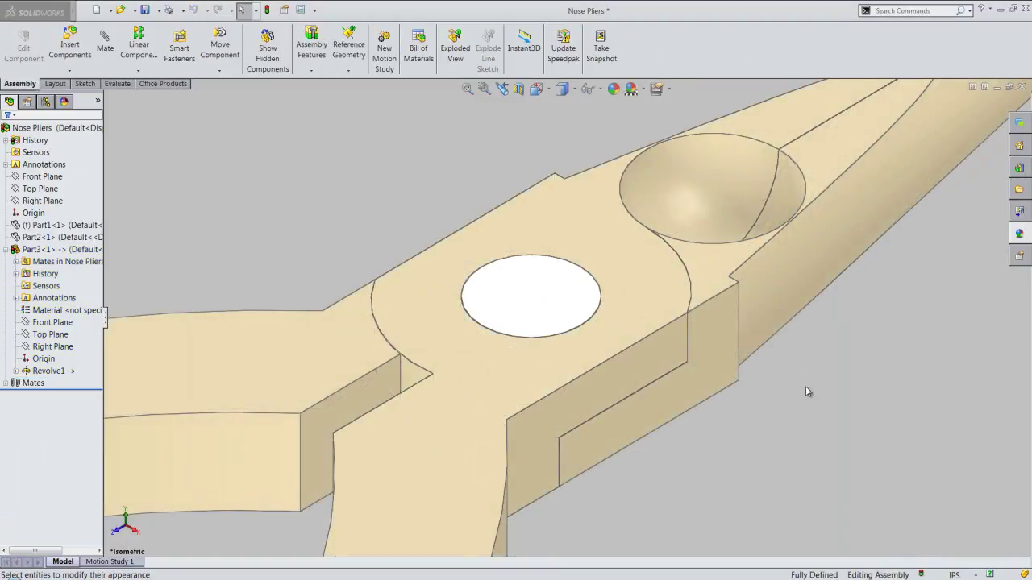
{"action": "left_click", "coordinate": [536, 90]}
{"action": "left_click", "coordinate": [567, 290]}
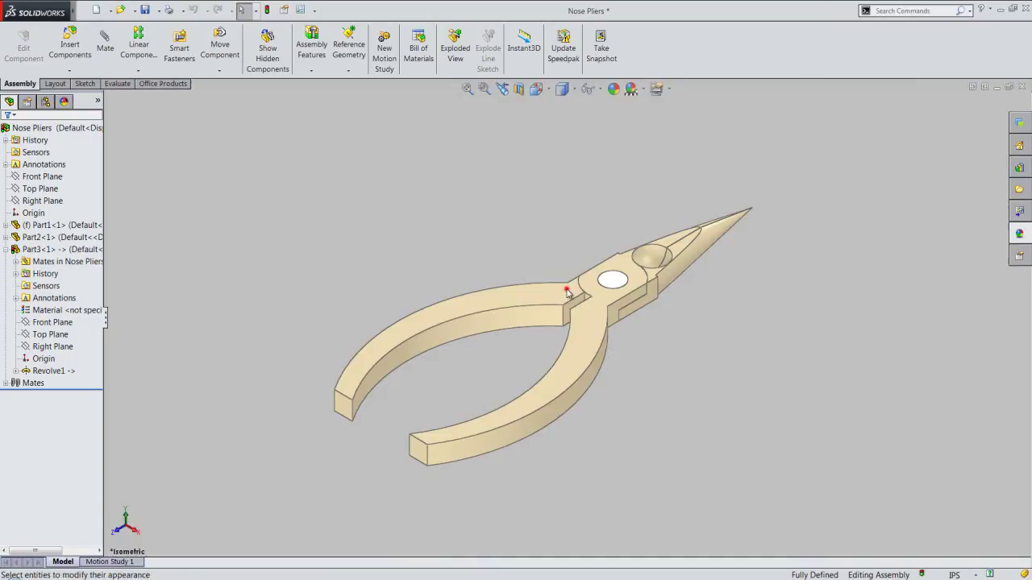
{"action": "left_click", "coordinate": [549, 246]}
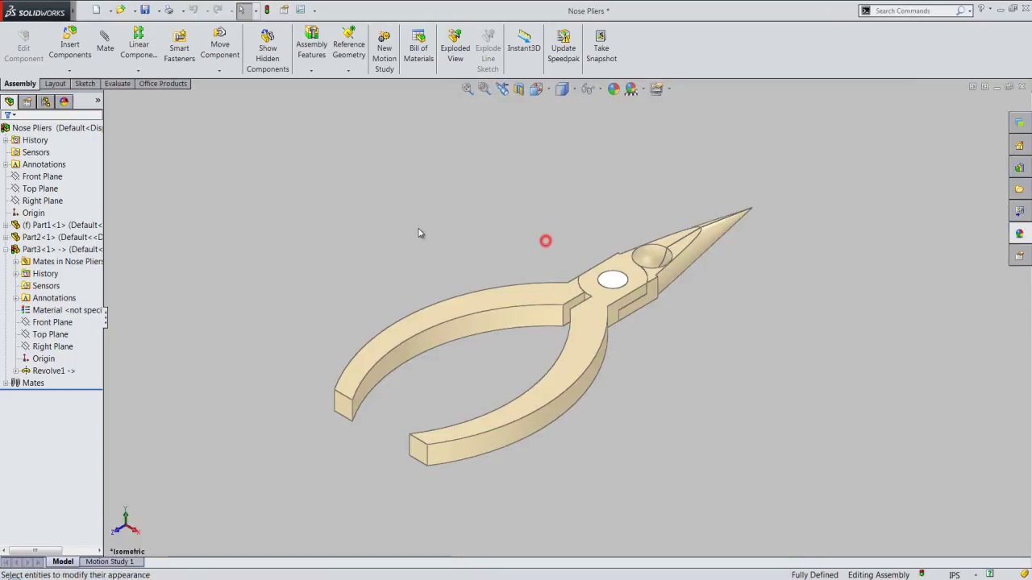
Step: Run an interference check showing no interferences, then save the Nose Pliers assembly
{"action": "left_click", "coordinate": [115, 84]}
{"action": "left_click", "coordinate": [56, 62]}
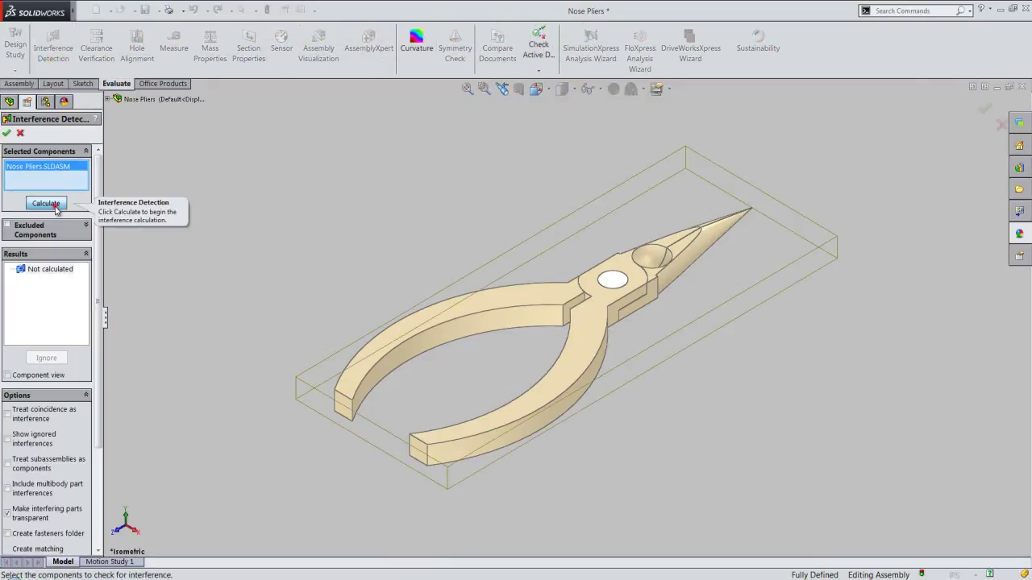
{"action": "left_click", "coordinate": [52, 204]}
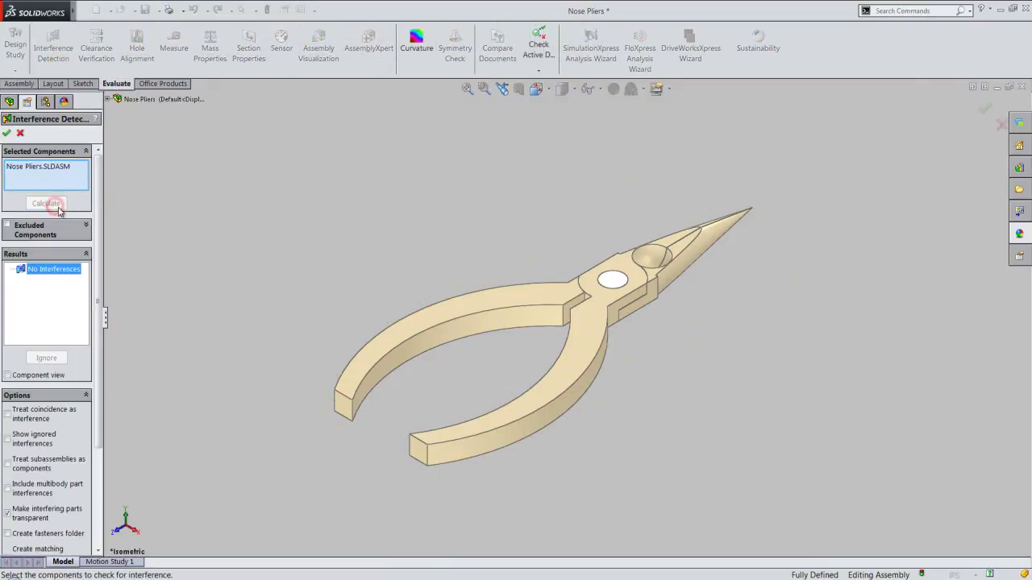
{"action": "left_click", "coordinate": [6, 133]}
{"action": "left_click", "coordinate": [262, 200]}
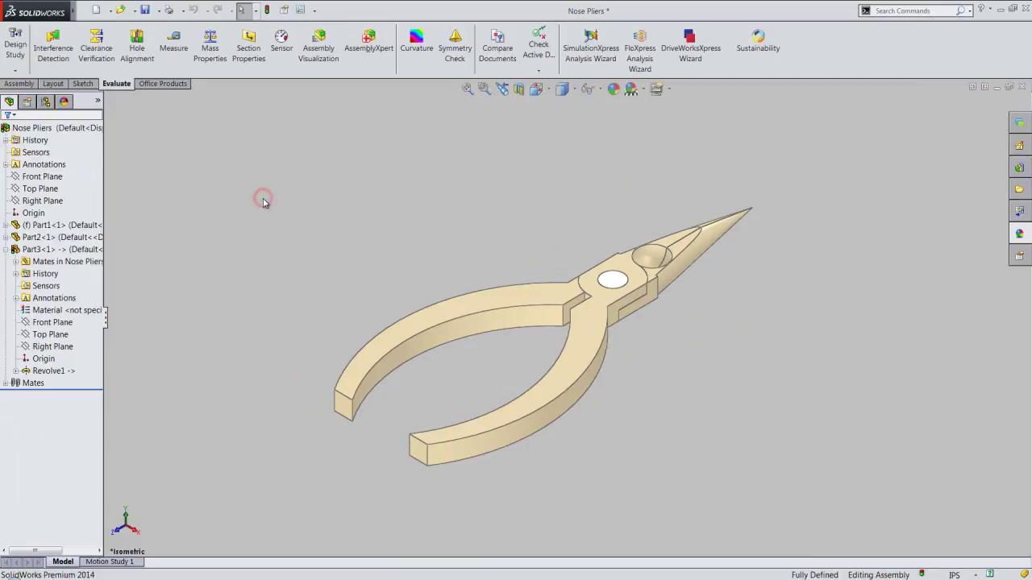
{"action": "left_click", "coordinate": [145, 10]}
{"action": "left_click", "coordinate": [270, 188]}
{"action": "left_click", "coordinate": [19, 84]}
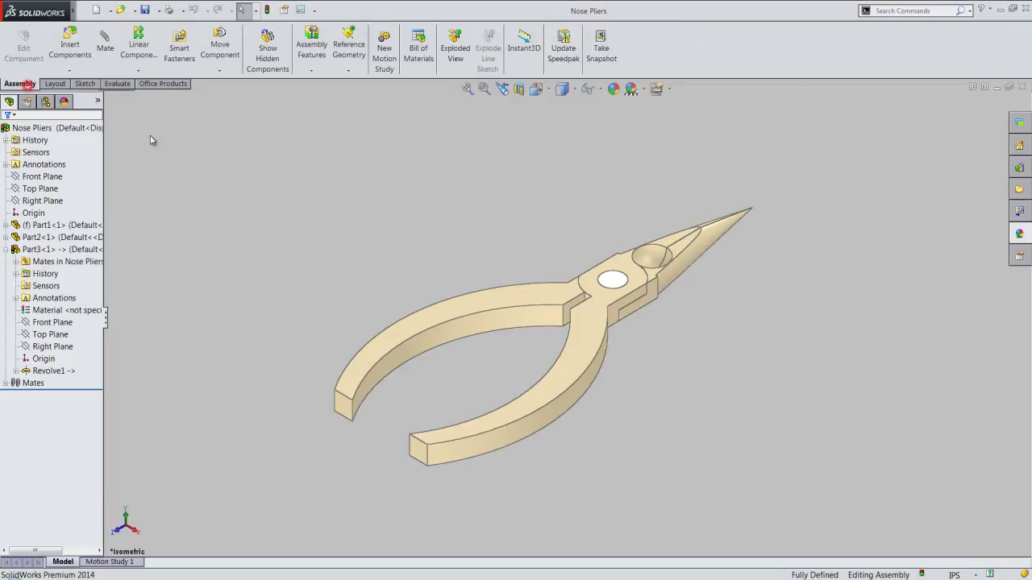
Step: Start editing the Part2 handle within the assembly
{"action": "left_click", "coordinate": [589, 353]}
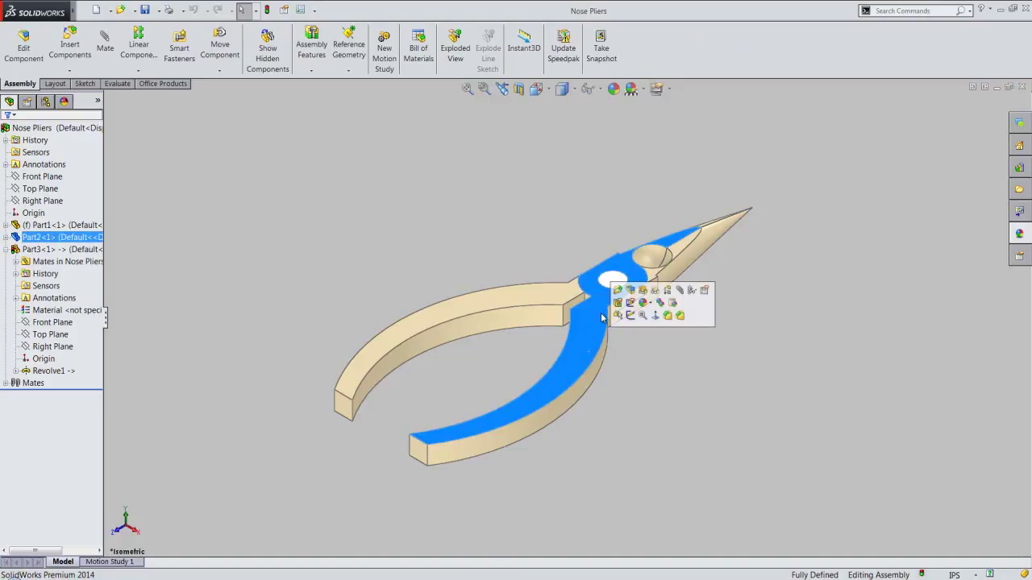
{"action": "left_click", "coordinate": [630, 290]}
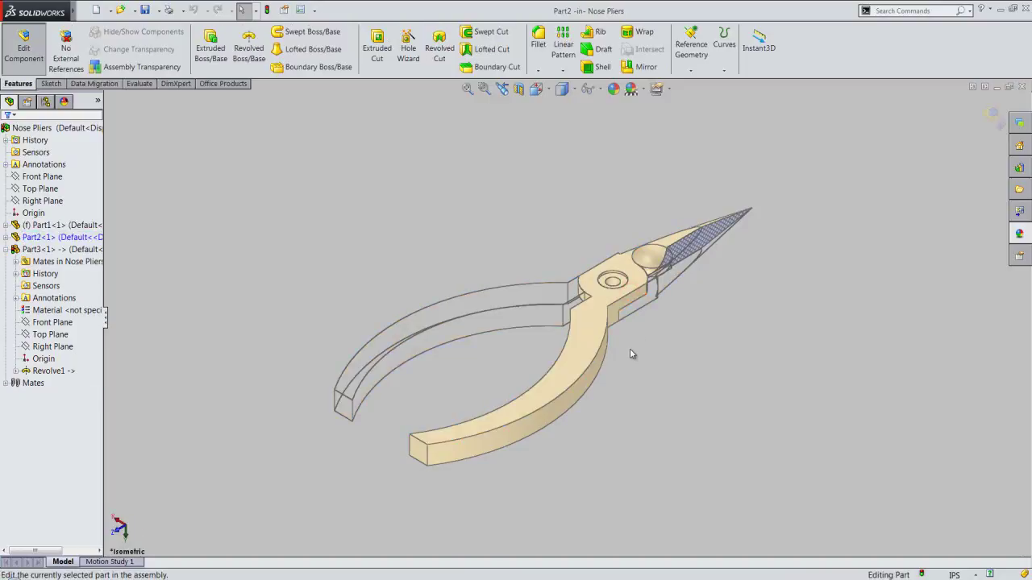
{"action": "scroll", "coordinate": [621, 349], "scroll_direction": "down", "scroll_amount": 2}
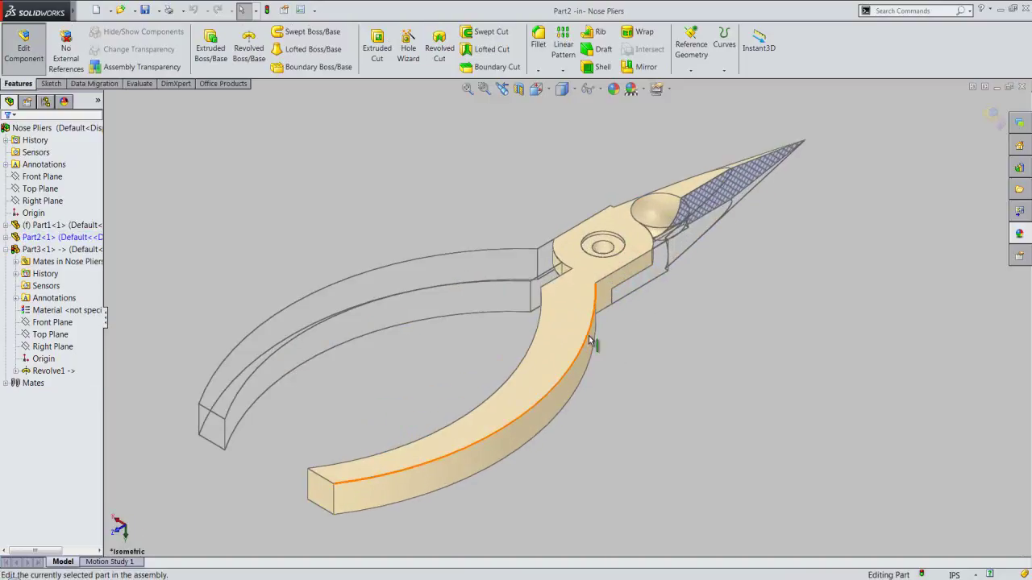
Step: Fillet all the Part2 handle edges with a 1/16 in (0.0625 in) radius
{"action": "left_click", "coordinate": [595, 333]}
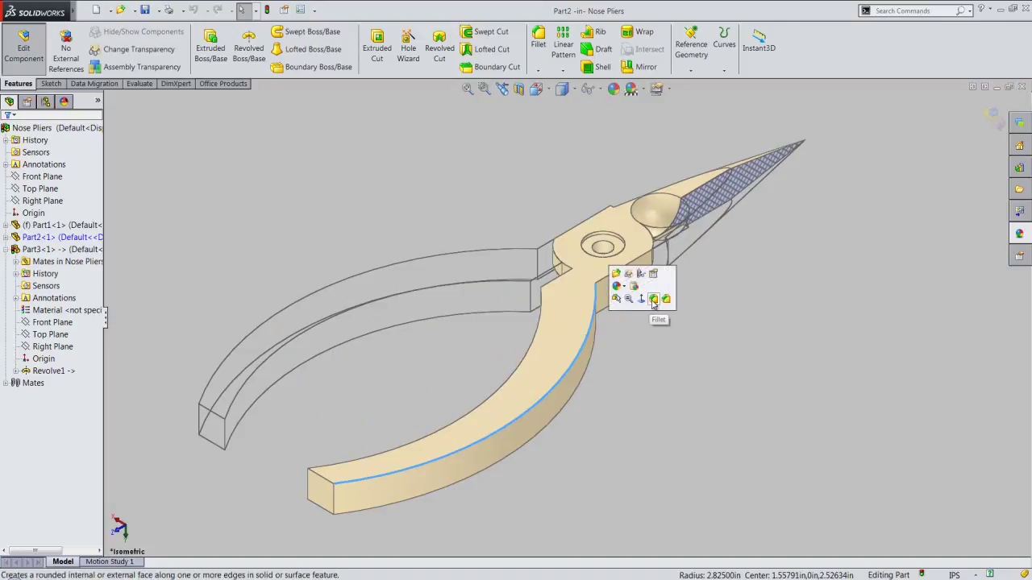
{"action": "right_click_drag", "start_coordinate": [650, 338], "coordinate": [650, 355]}
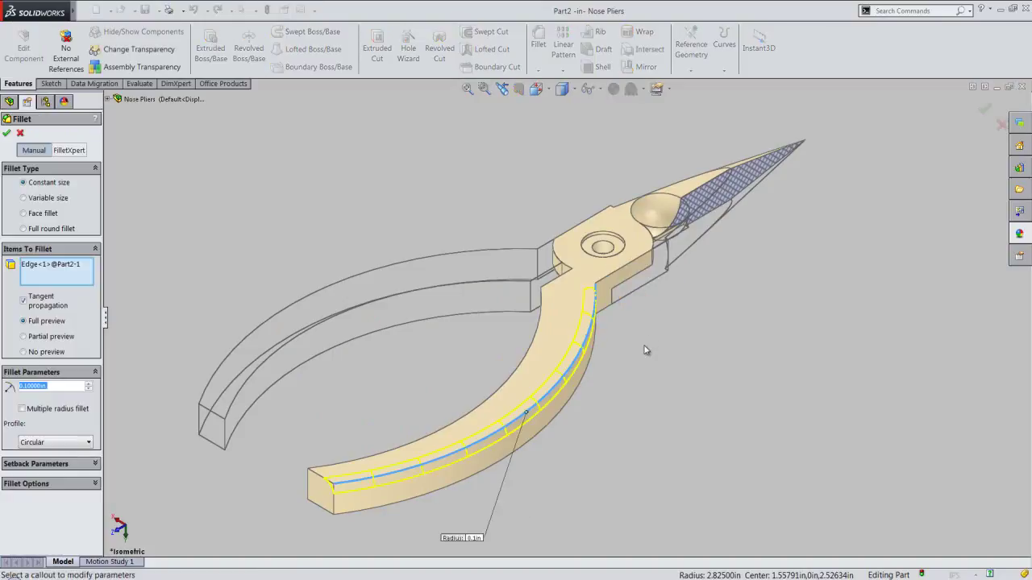
{"action": "left_click", "coordinate": [325, 478]}
{"action": "left_click", "coordinate": [352, 465]}
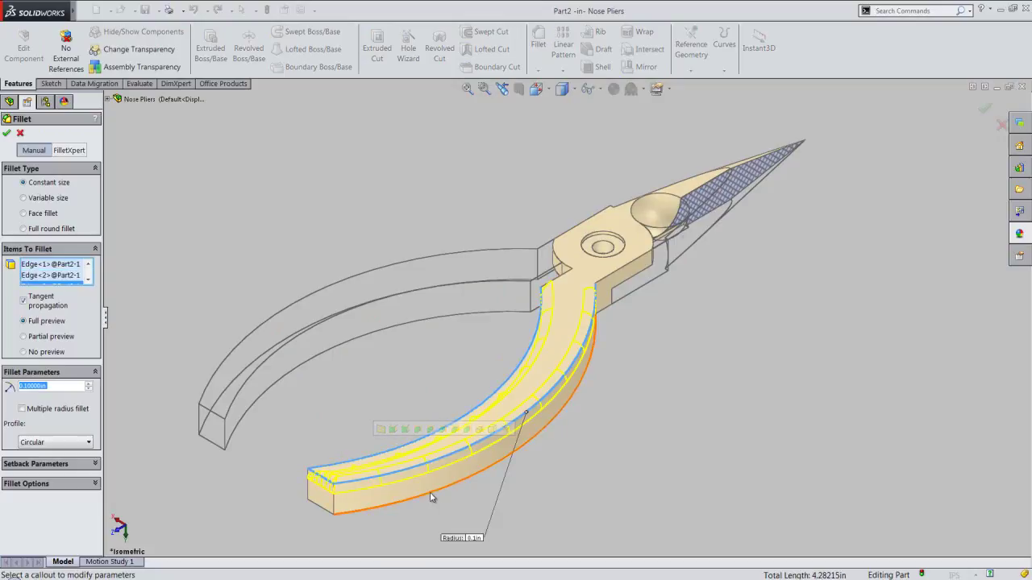
{"action": "left_click", "coordinate": [335, 503]}
{"action": "left_click", "coordinate": [307, 493]}
{"action": "left_click", "coordinate": [318, 508]}
{"action": "left_click", "coordinate": [363, 513]}
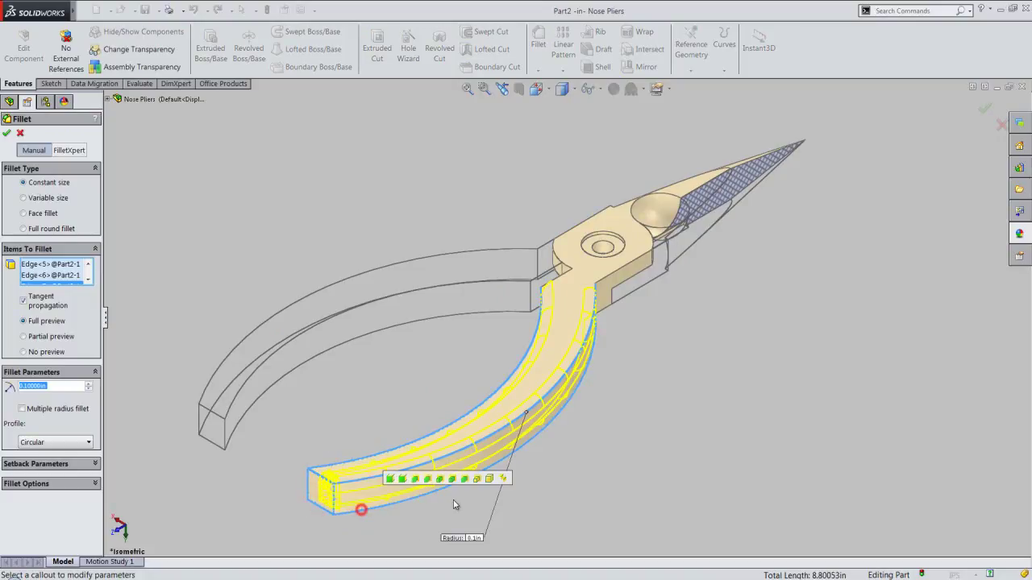
{"action": "mouse_move", "coordinate": [611, 465]}
{"action": "middle_mouse_down"}
{"action": "mouse_move", "coordinate": [648, 465]}
{"action": "mouse_move", "coordinate": [657, 451]}
{"action": "middle_mouse_up"}
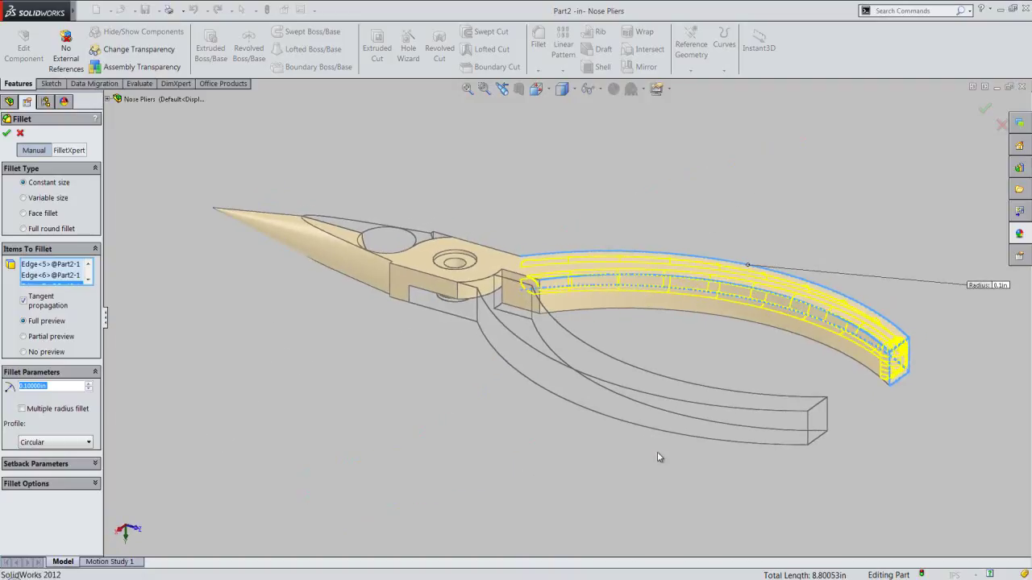
{"action": "left_click", "coordinate": [638, 310]}
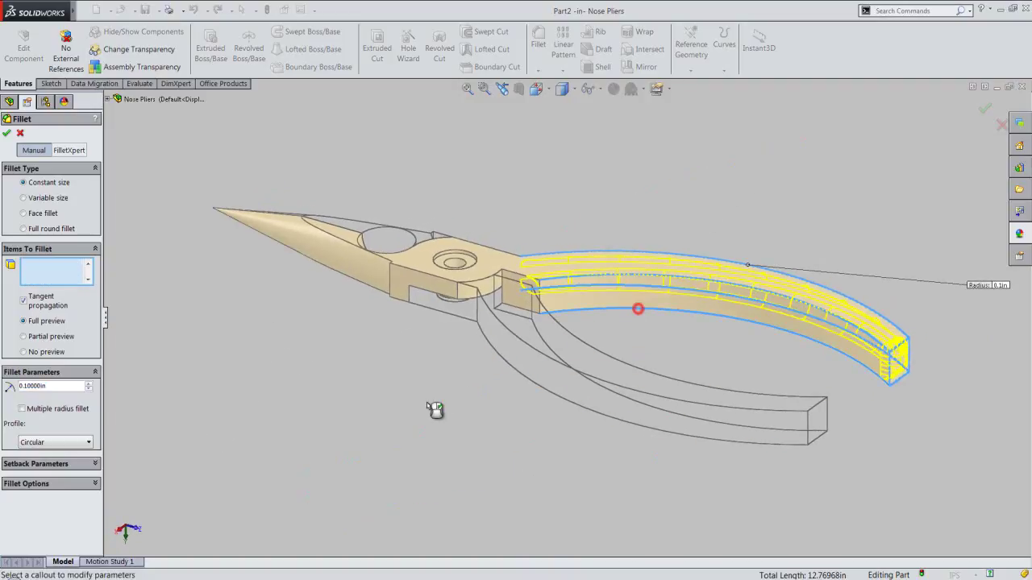
{"action": "left_click", "coordinate": [88, 279]}
{"action": "double_click", "coordinate": [69, 384]}
{"action": "type", "text": "1/16"}
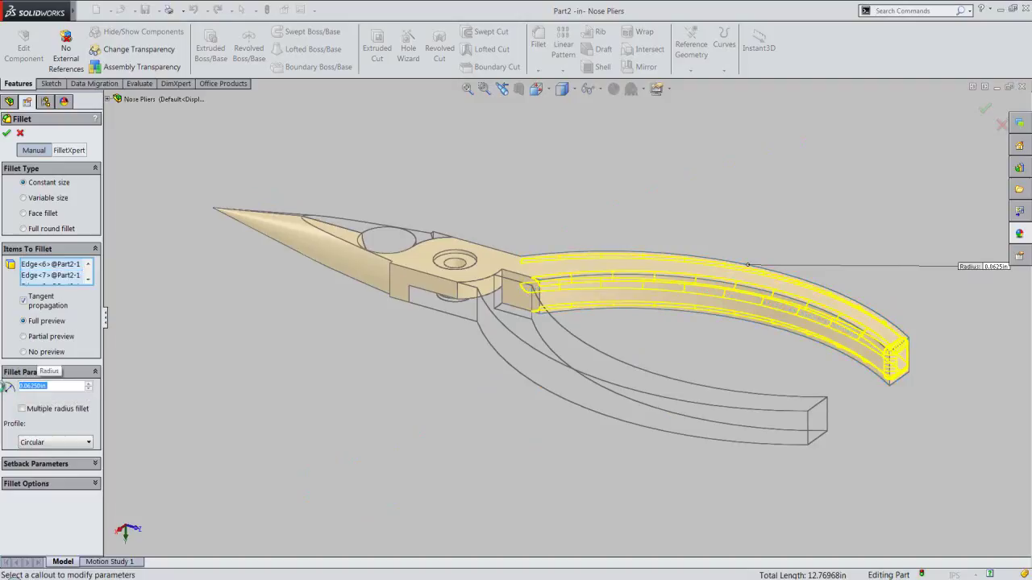
{"action": "key", "text": "Return"}
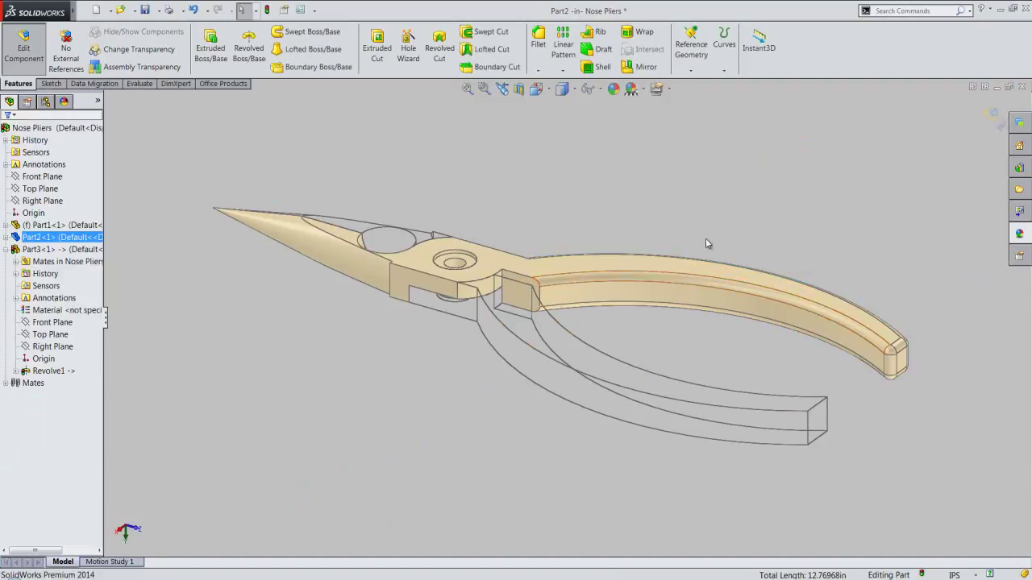
Step: Exit Part2 editing, rebuild and save the assembly, and select the Part1 handle
{"action": "left_click", "coordinate": [503, 89]}
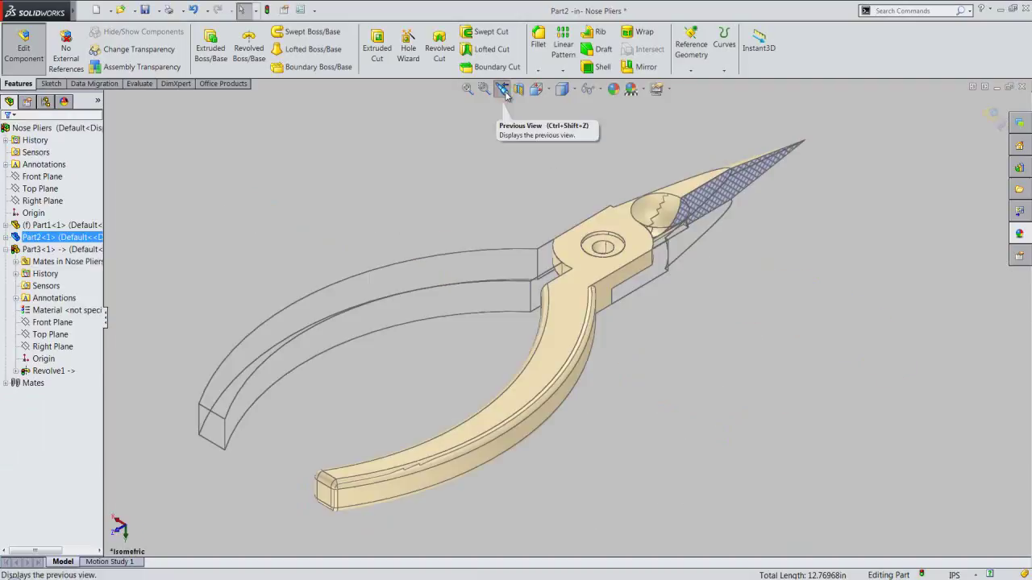
{"action": "mouse_move", "coordinate": [553, 387]}
{"action": "middle_mouse_down"}
{"action": "mouse_move", "coordinate": [525, 242]}
{"action": "mouse_move", "coordinate": [525, 175]}
{"action": "middle_mouse_up"}
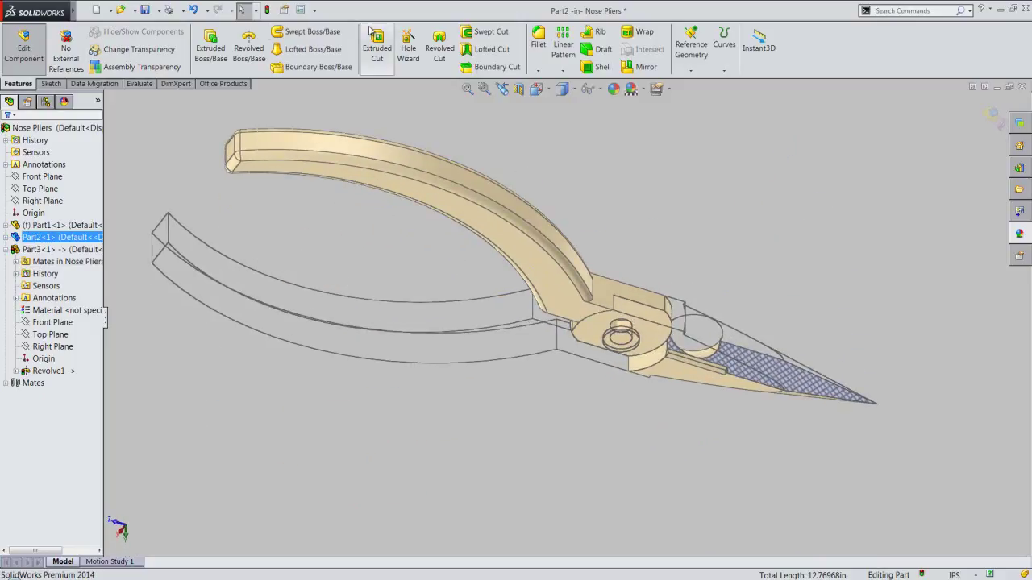
{"action": "left_click", "coordinate": [503, 89]}
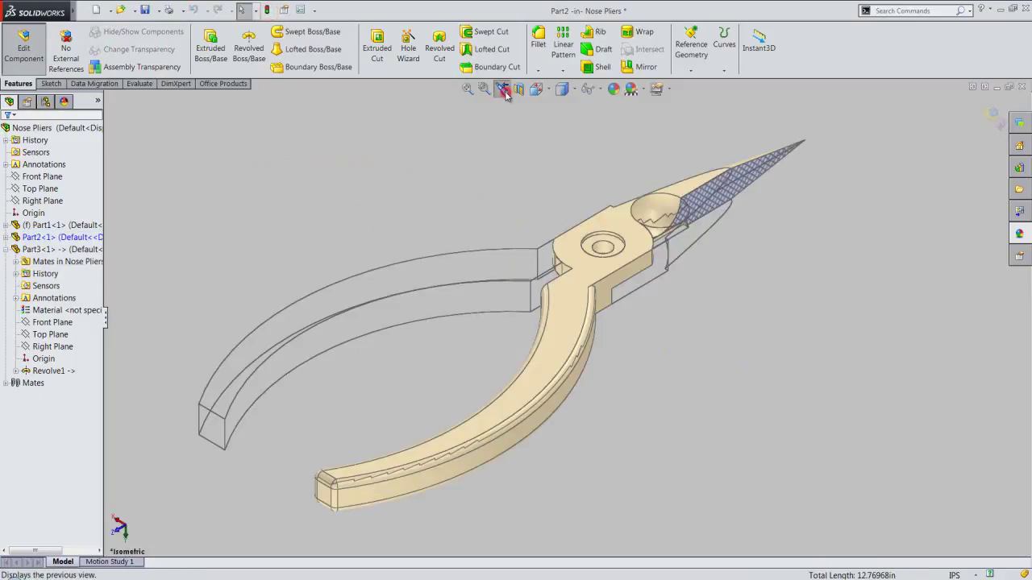
{"action": "left_click", "coordinate": [998, 120]}
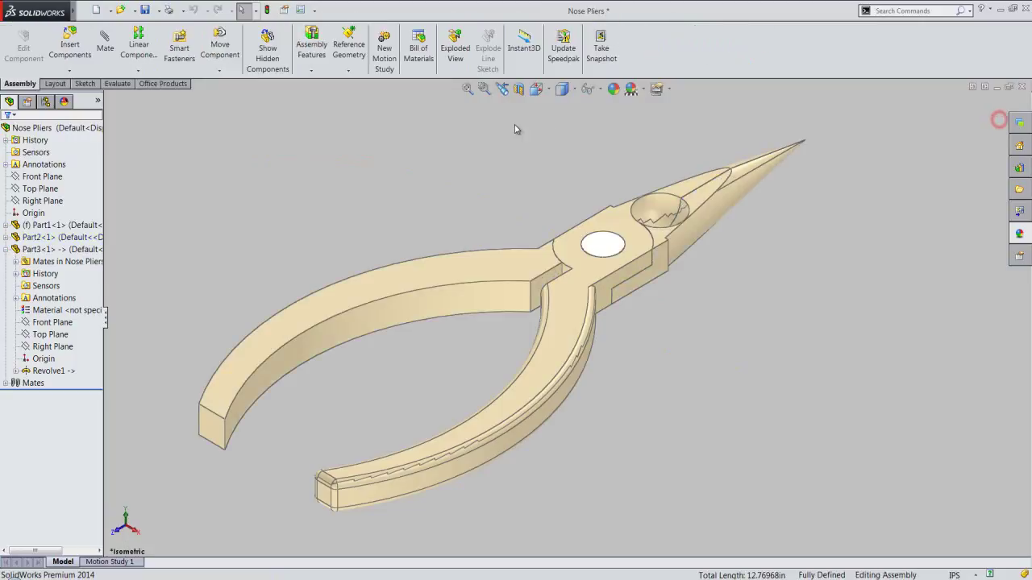
{"action": "left_click", "coordinate": [267, 10]}
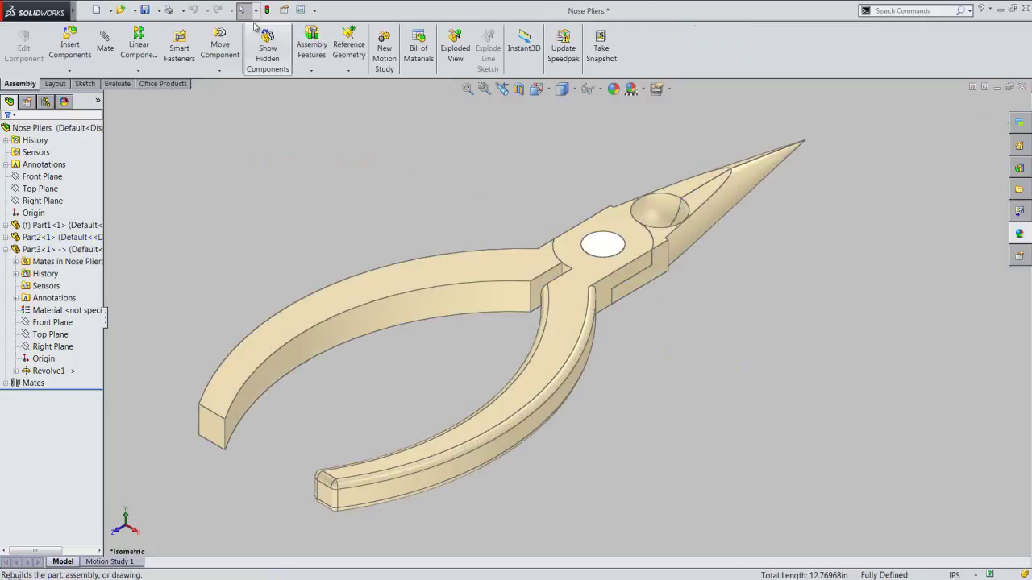
{"action": "left_click", "coordinate": [145, 10]}
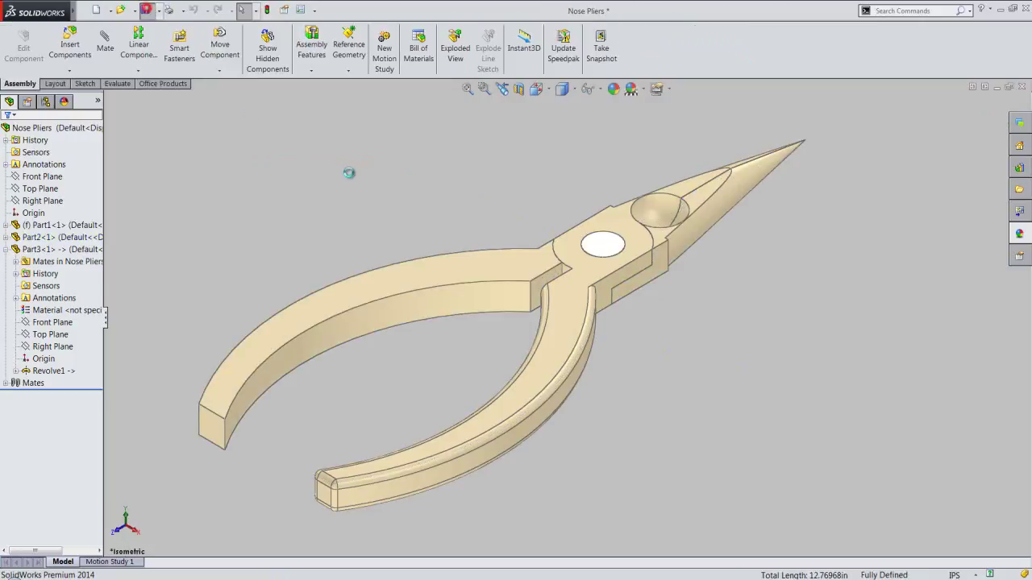
{"action": "left_click", "coordinate": [503, 277]}
Step: Edit Part1 and start a fillet on the handle's curved top and outer edges
{"action": "left_click", "coordinate": [542, 216]}
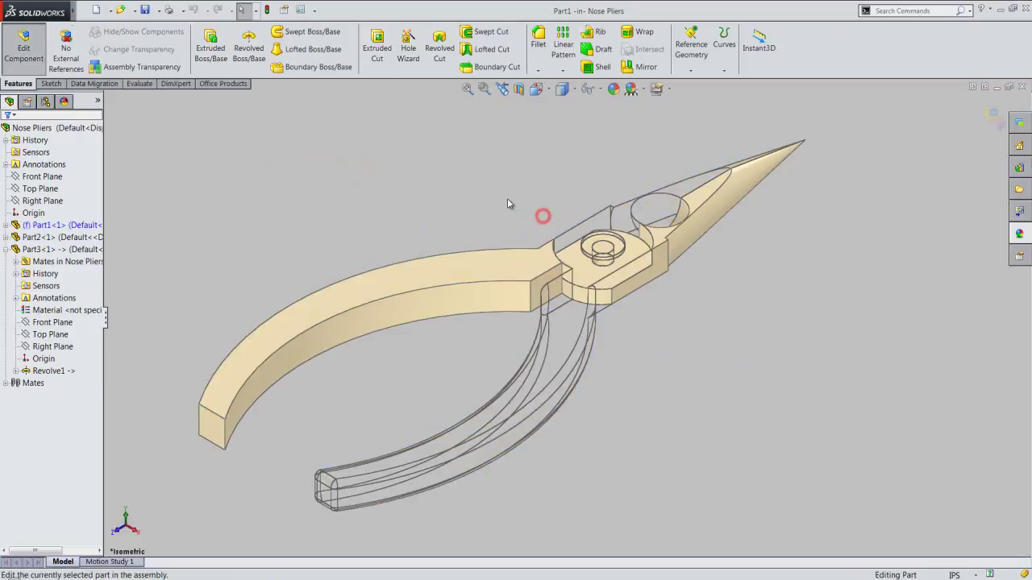
{"action": "left_click", "coordinate": [503, 278]}
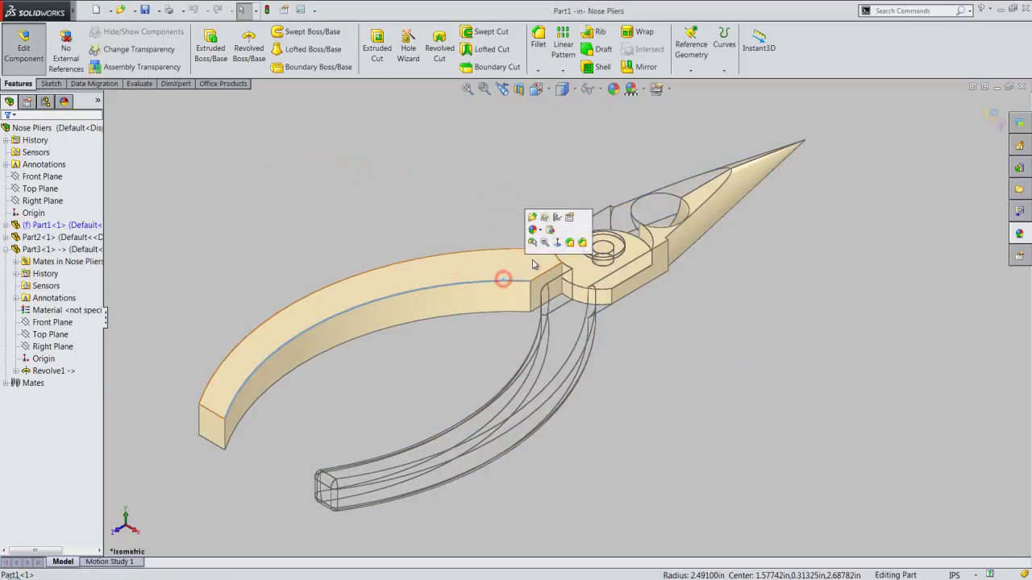
{"action": "left_click", "coordinate": [569, 242]}
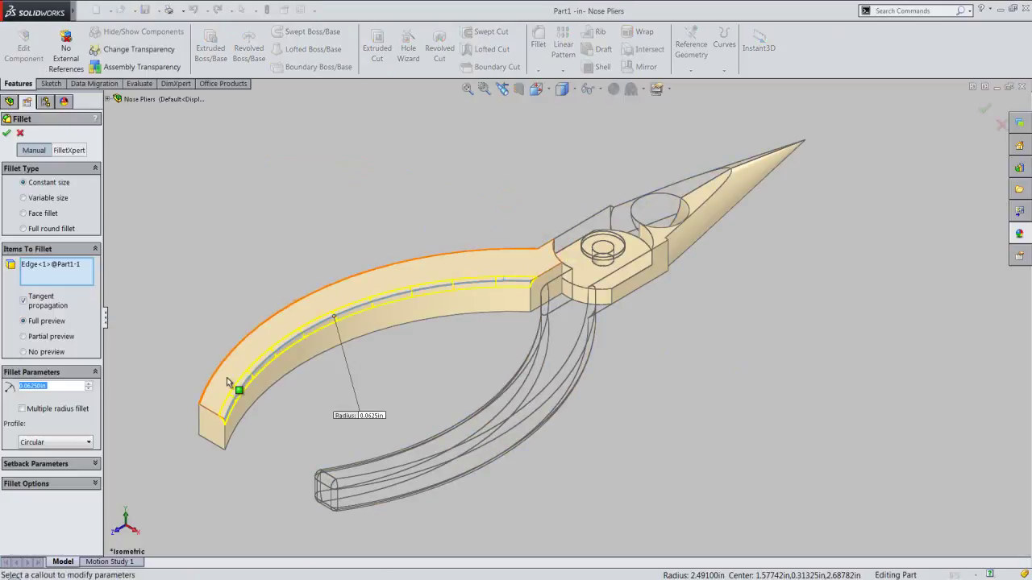
{"action": "left_click", "coordinate": [210, 390]}
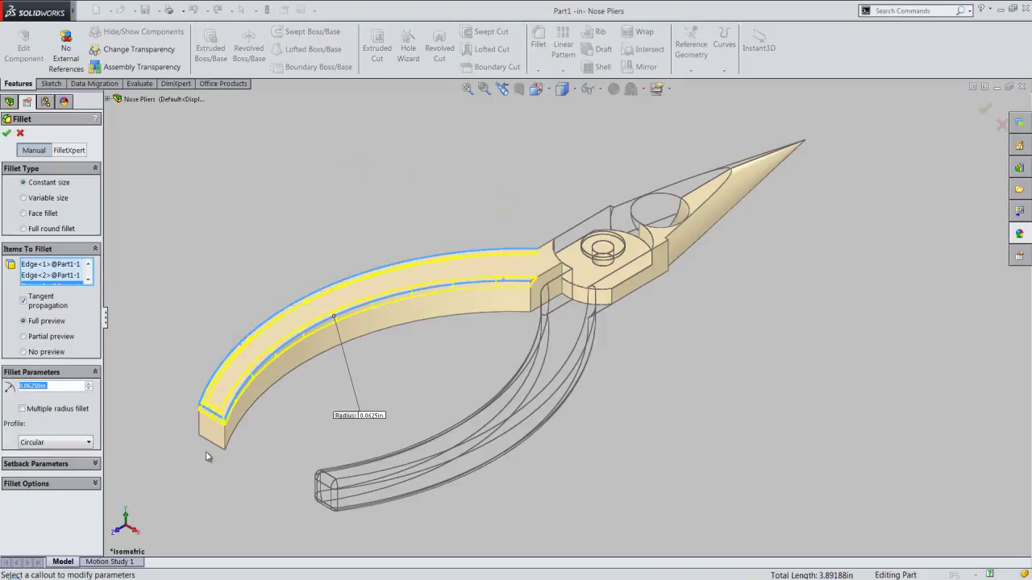
{"action": "left_click", "coordinate": [210, 444]}
Step: Add the remaining handle end edges, remove the stray top face, and apply the 0.0625 in fillet
{"action": "left_click", "coordinate": [202, 432]}
{"action": "left_click", "coordinate": [226, 435]}
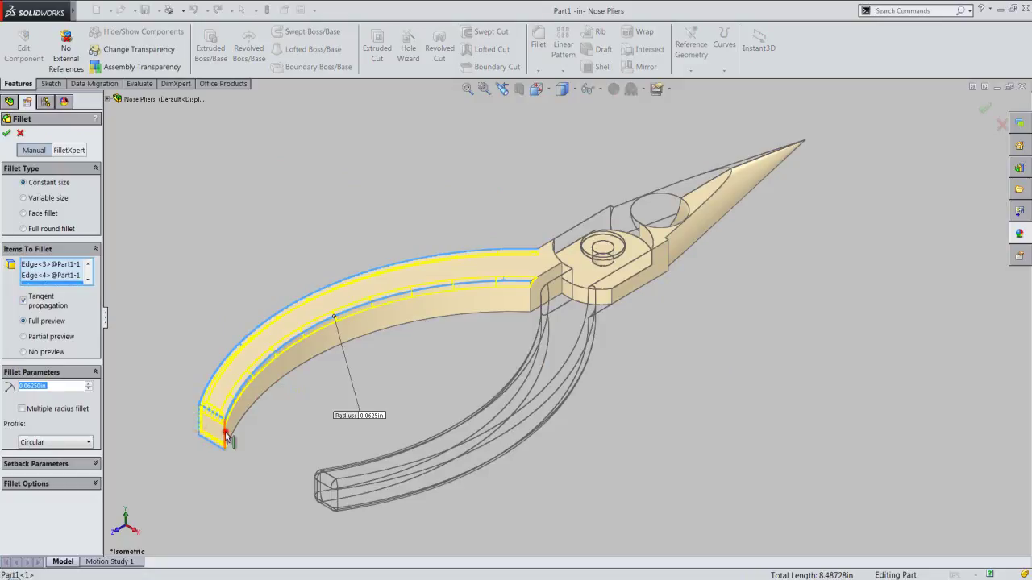
{"action": "left_click", "coordinate": [234, 425]}
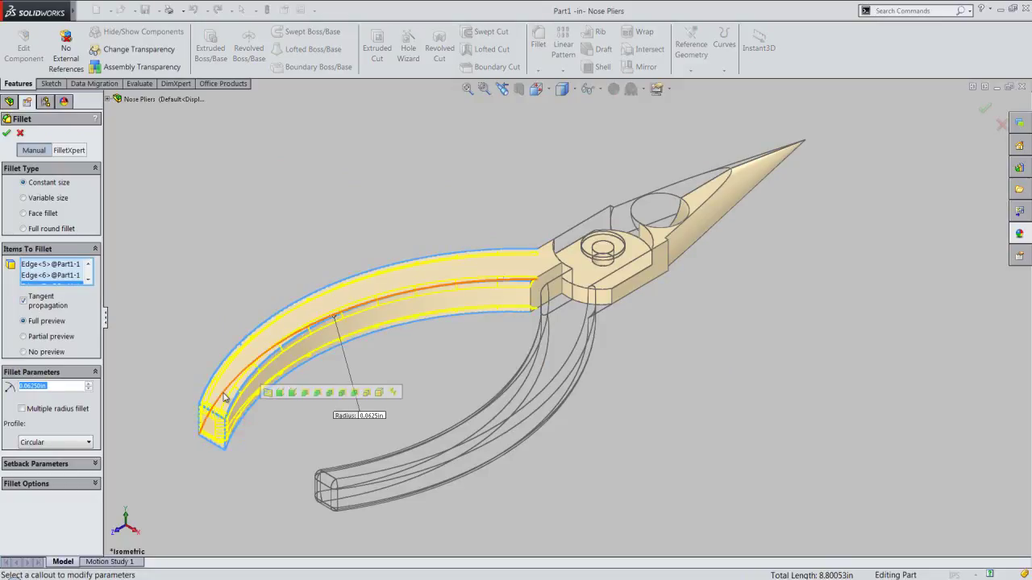
{"action": "left_click", "coordinate": [223, 390]}
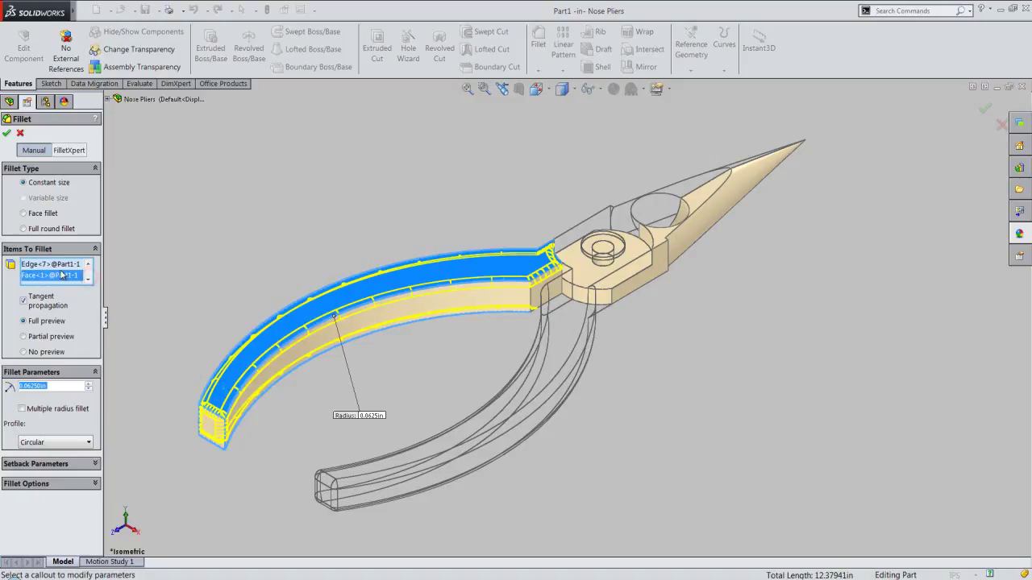
{"action": "left_click", "coordinate": [61, 276]}
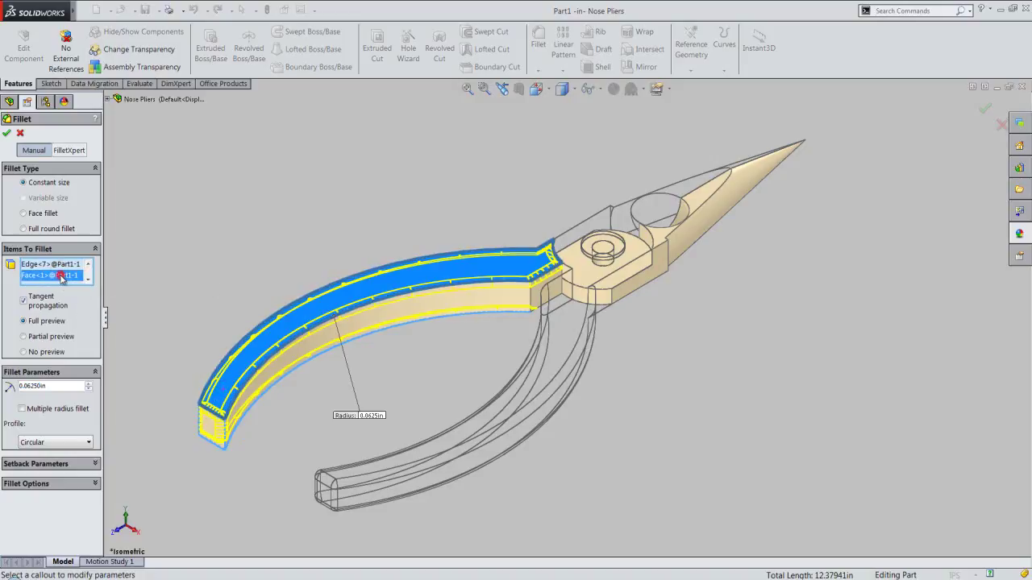
{"action": "key", "text": "Delete"}
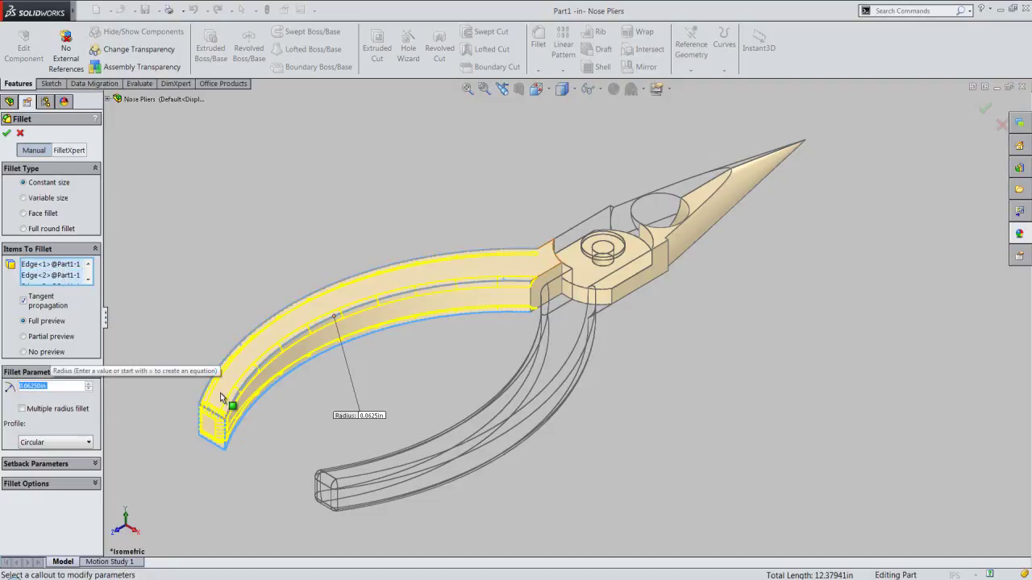
{"action": "left_click", "coordinate": [223, 392]}
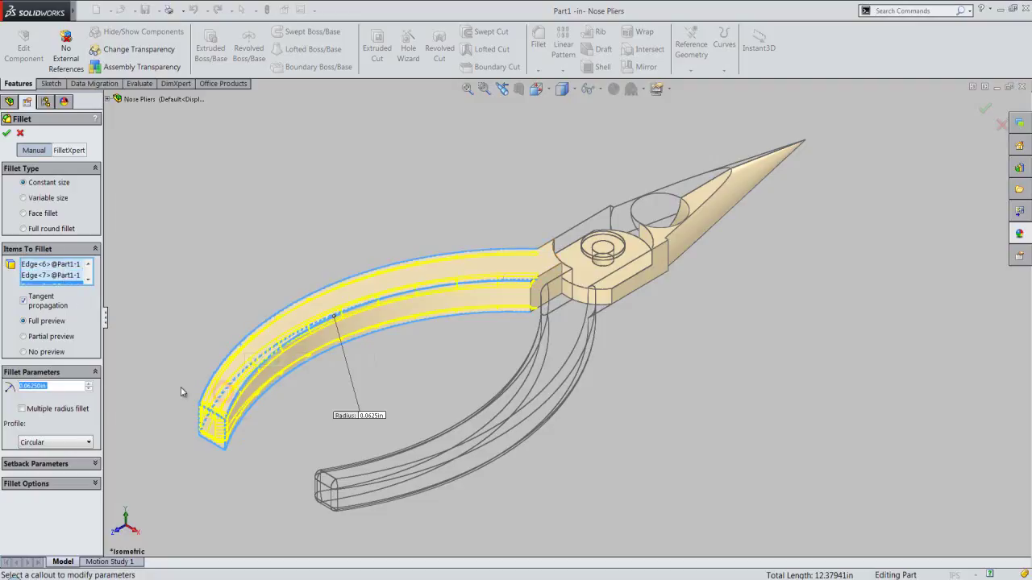
{"action": "left_click", "coordinate": [89, 279]}
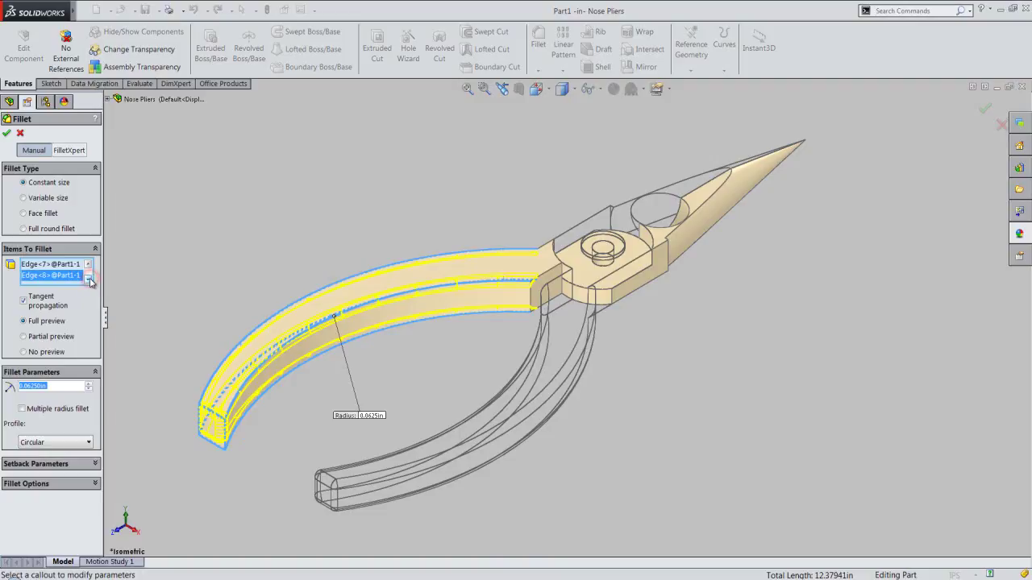
{"action": "key", "text": "Return"}
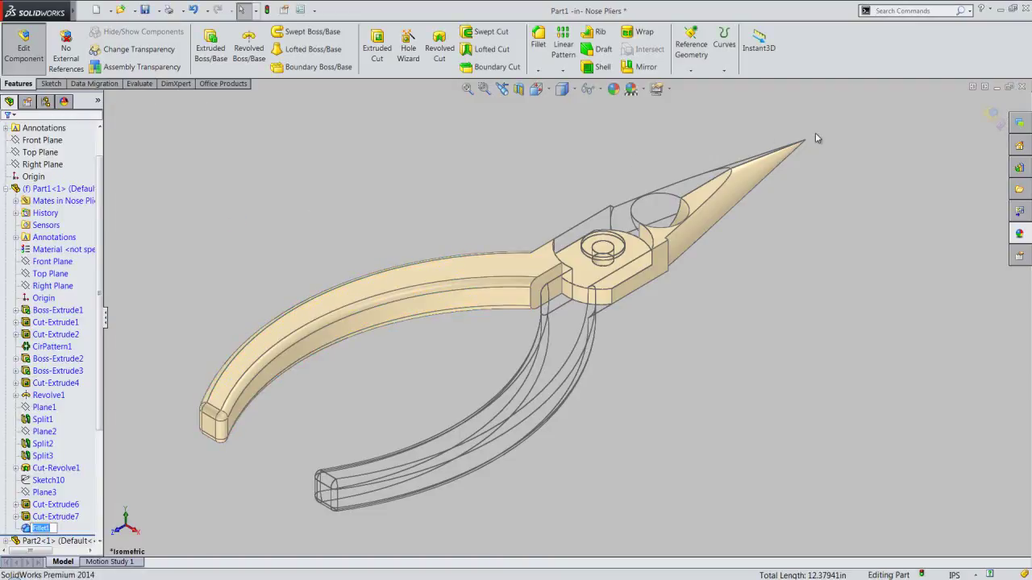
Step: Exit Part1 editing, inspect the filleted handle, and return to the previous isometric view
{"action": "left_click", "coordinate": [992, 118]}
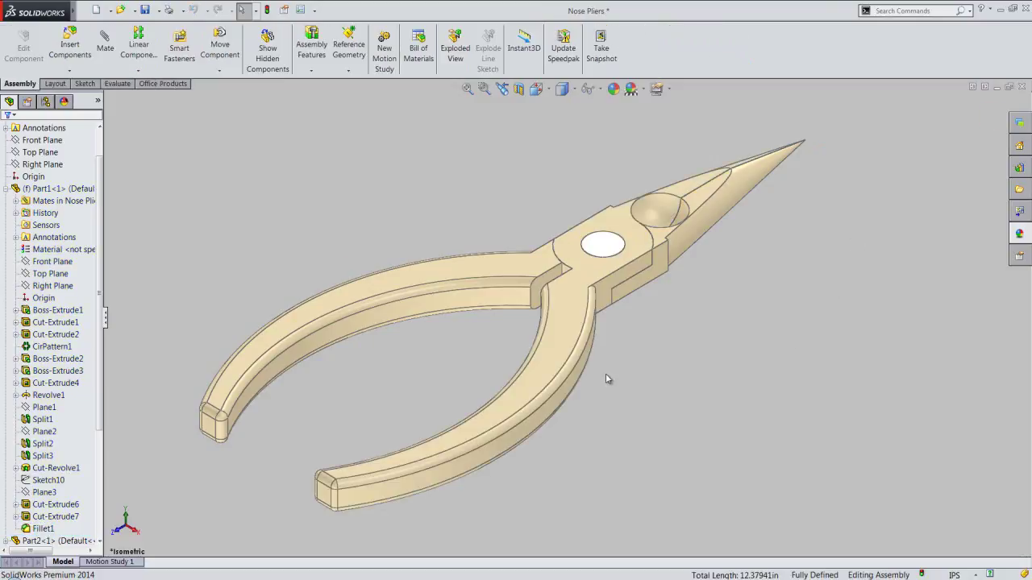
{"action": "middle_click_drag", "start_coordinate": [607, 379], "coordinate": [754, 200]}
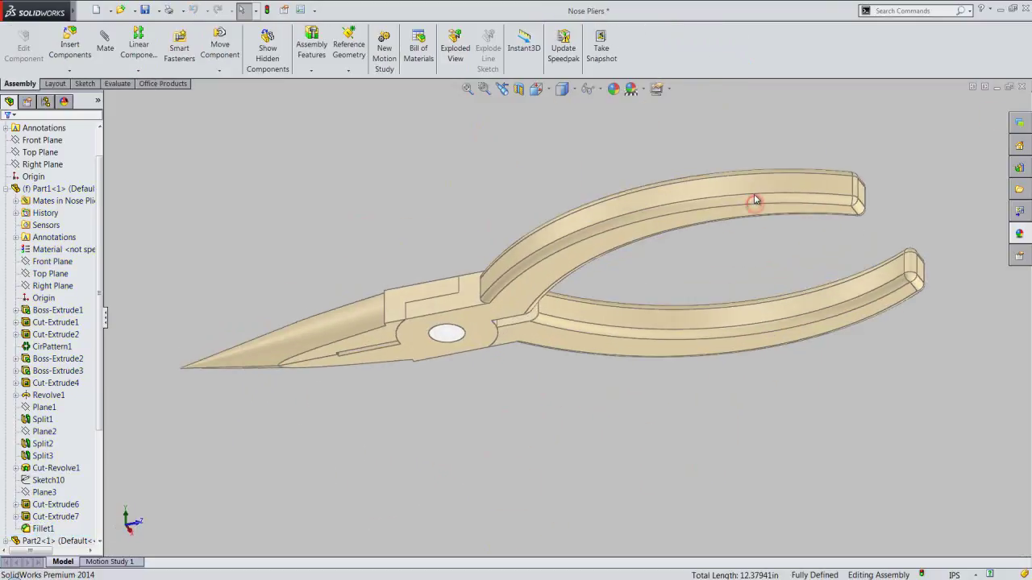
{"action": "left_click", "coordinate": [502, 89]}
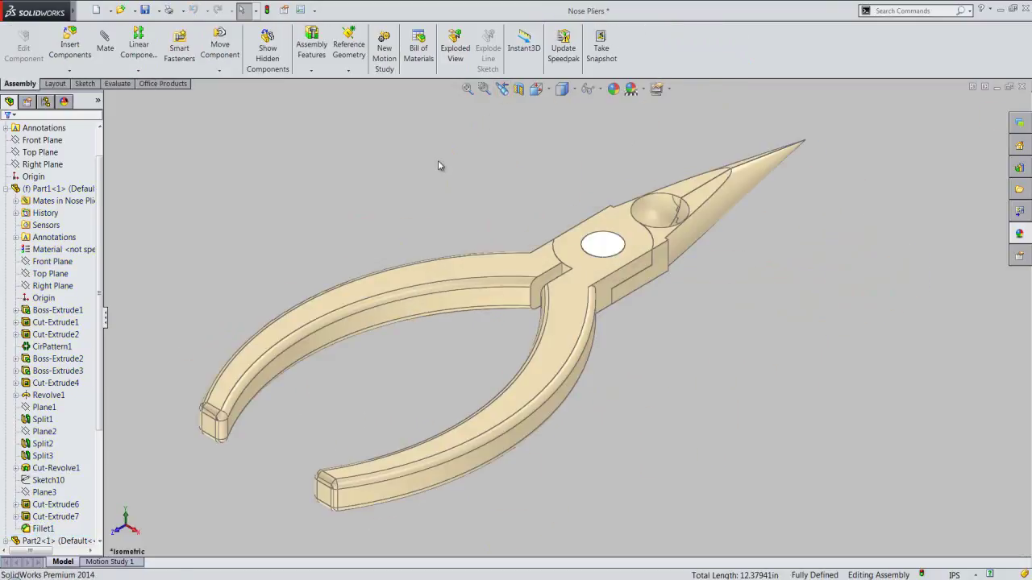
{"action": "left_click", "coordinate": [283, 130]}
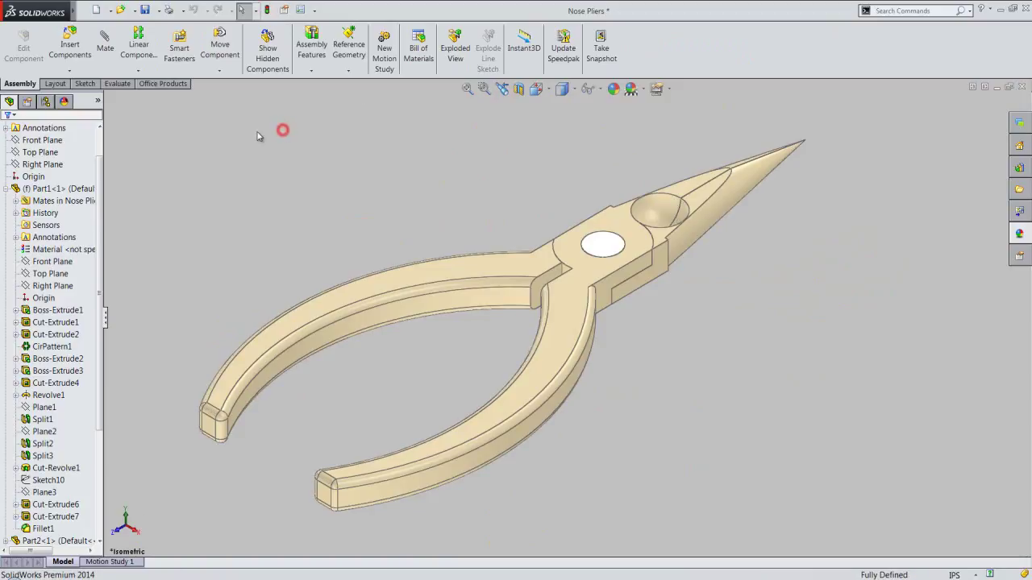
Step: Collapse the design tree to its top-level items and save the Nose Pliers assembly
{"action": "right_click", "coordinate": [88, 141]}
{"action": "left_click", "coordinate": [110, 145]}
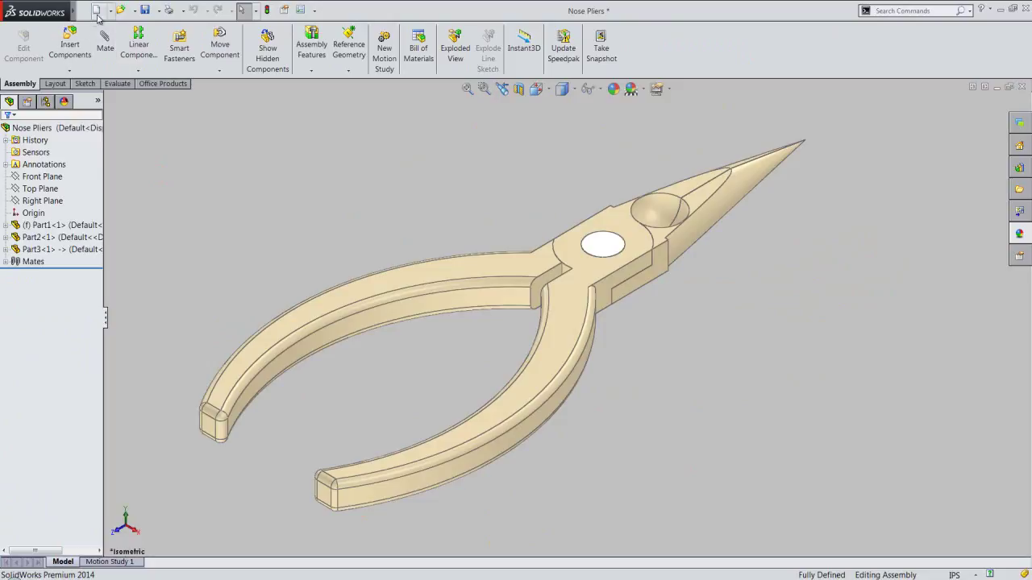
{"action": "left_click", "coordinate": [145, 10]}
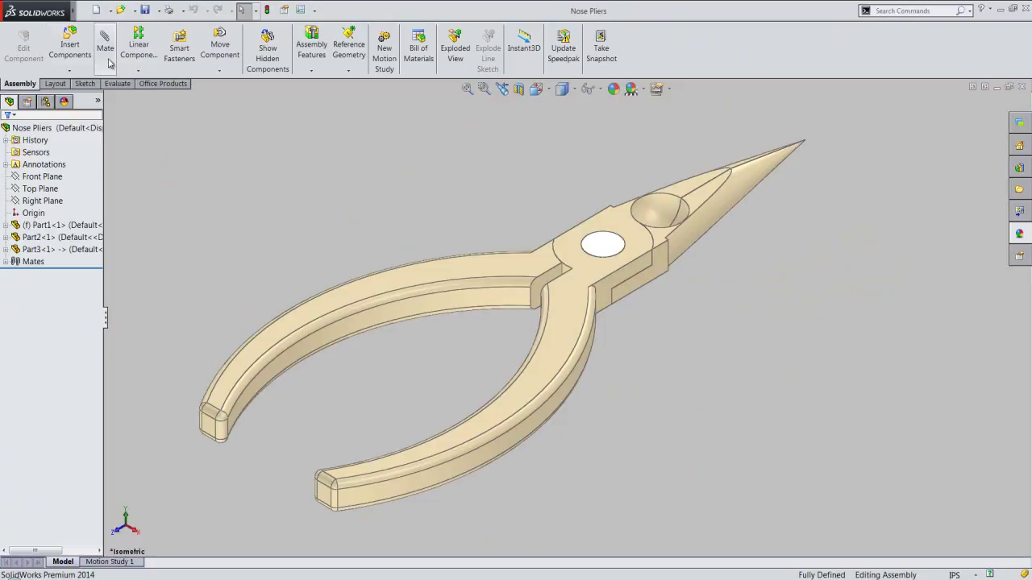
{"action": "left_click", "coordinate": [127, 11]}
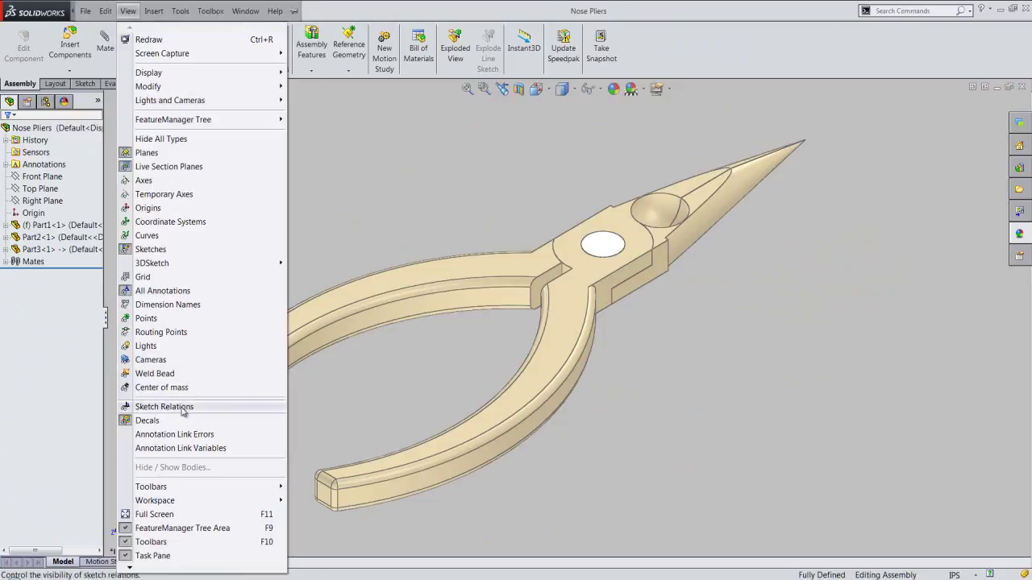
Step: Switch to Full Screen, then zoom in and nudge the pliers upward in the view
{"action": "left_click", "coordinate": [184, 515]}
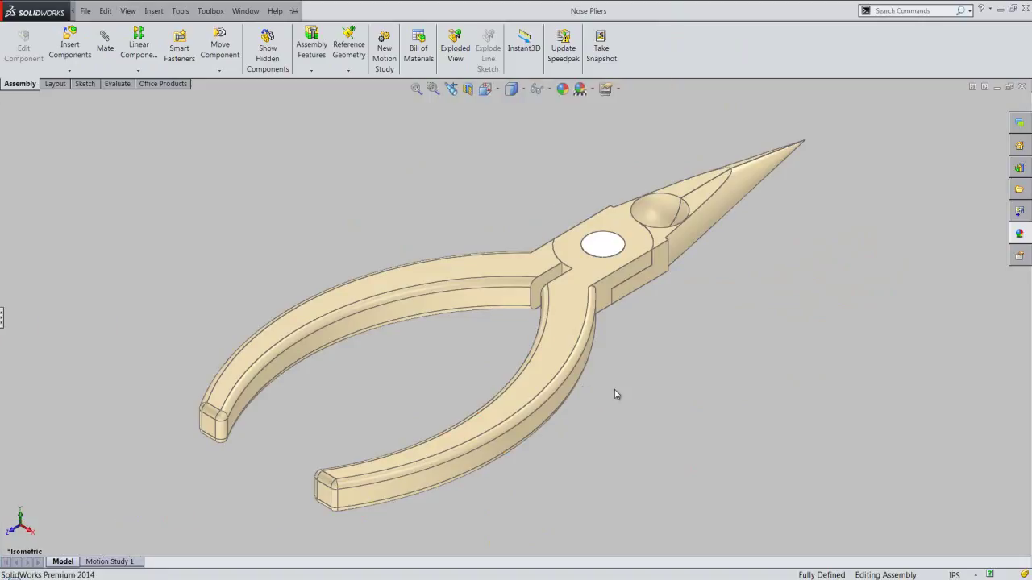
{"action": "right_click", "coordinate": [637, 157]}
{"action": "left_click", "coordinate": [669, 237]}
{"action": "left_click_drag", "start_coordinate": [670, 283], "coordinate": [668, 274]}
{"action": "right_click", "coordinate": [666, 275]}
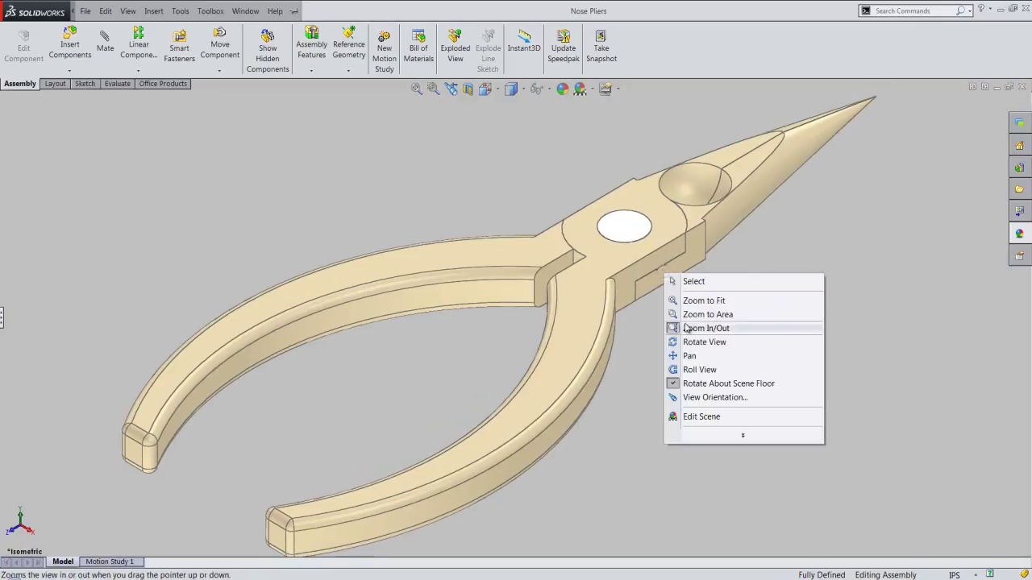
{"action": "left_click", "coordinate": [691, 356]}
{"action": "left_click_drag", "start_coordinate": [601, 363], "coordinate": [603, 348]}
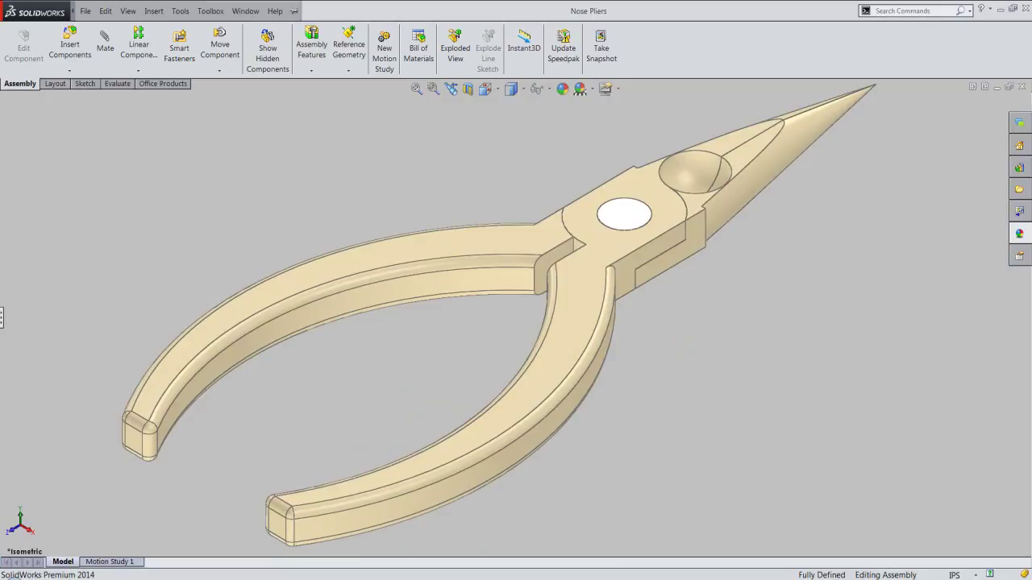
{"action": "right_click", "coordinate": [481, 162]}
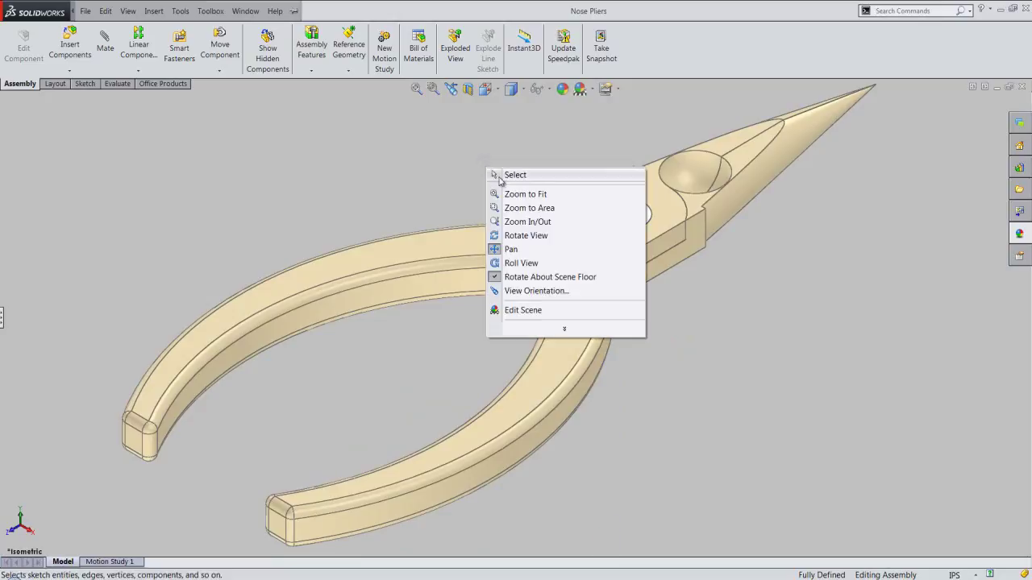
{"action": "left_click", "coordinate": [499, 175]}
Step: Orient the pliers to Bottom view and redefine that orientation as the standard Top view
{"action": "left_click", "coordinate": [485, 89]}
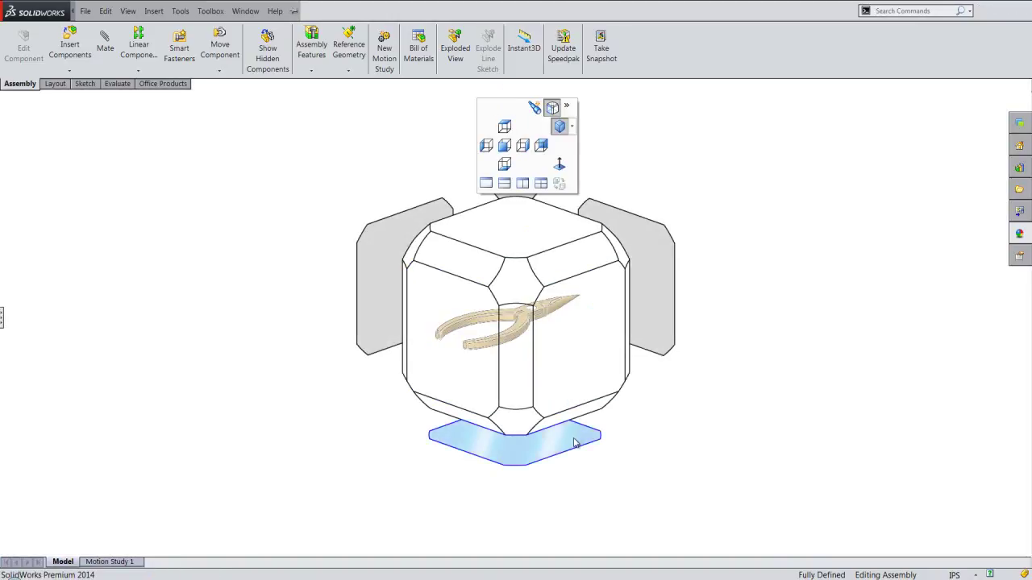
{"action": "left_click", "coordinate": [574, 438]}
{"action": "right_click", "coordinate": [674, 167]}
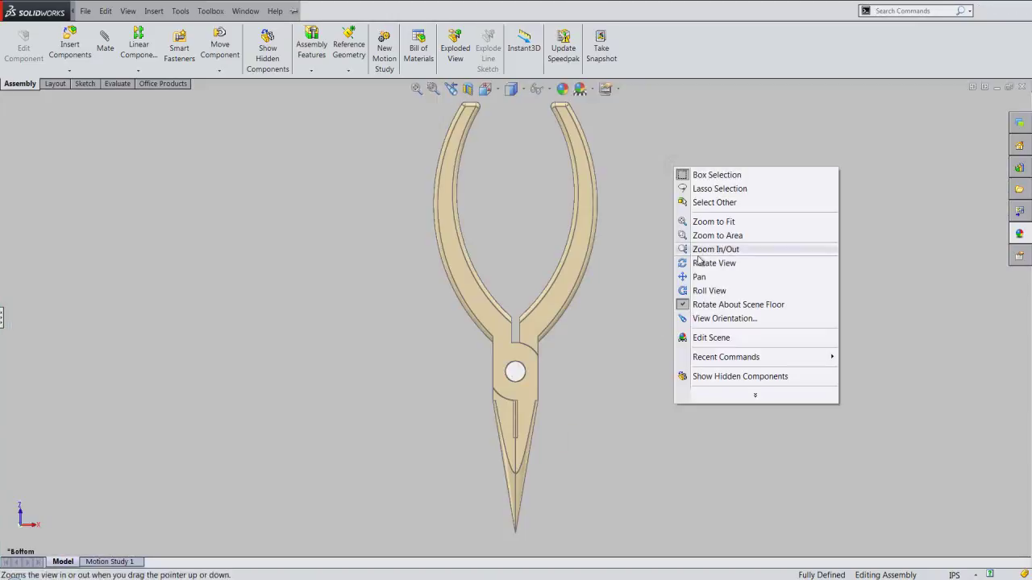
{"action": "left_click", "coordinate": [751, 397]}
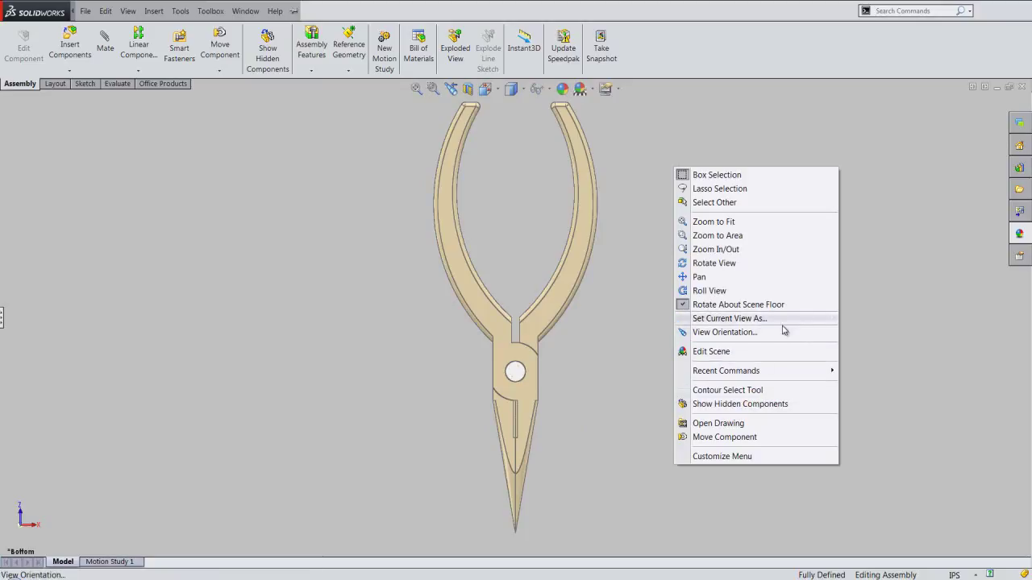
{"action": "mouse_move", "coordinate": [730, 318]}
{"action": "left_click", "coordinate": [848, 346]}
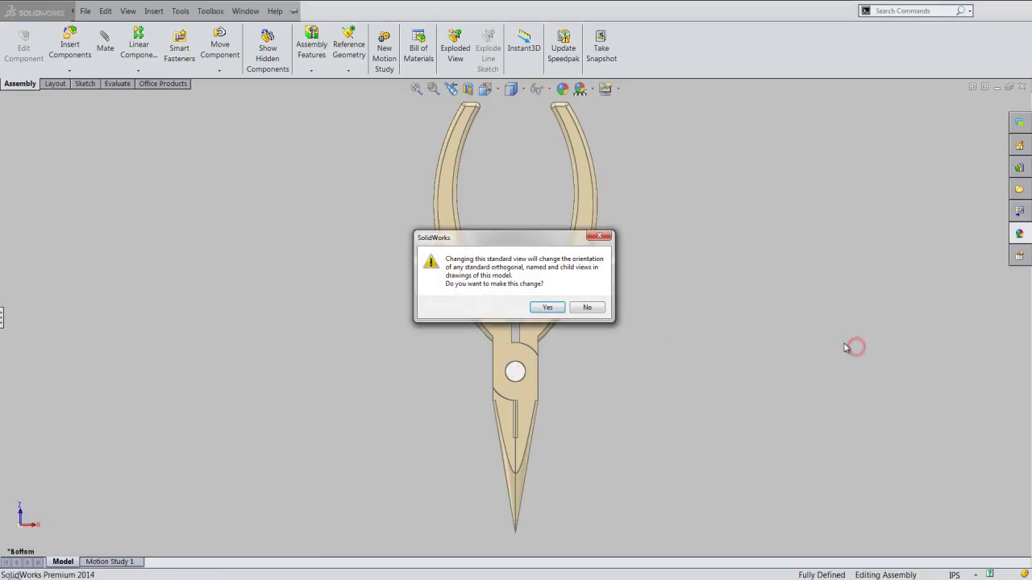
{"action": "left_click", "coordinate": [583, 308]}
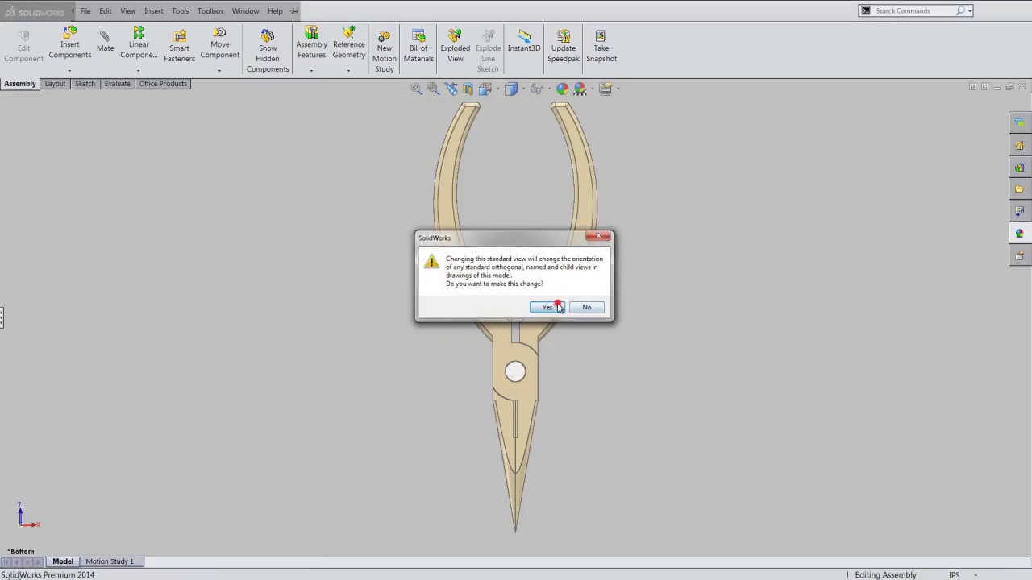
{"action": "left_click", "coordinate": [495, 93]}
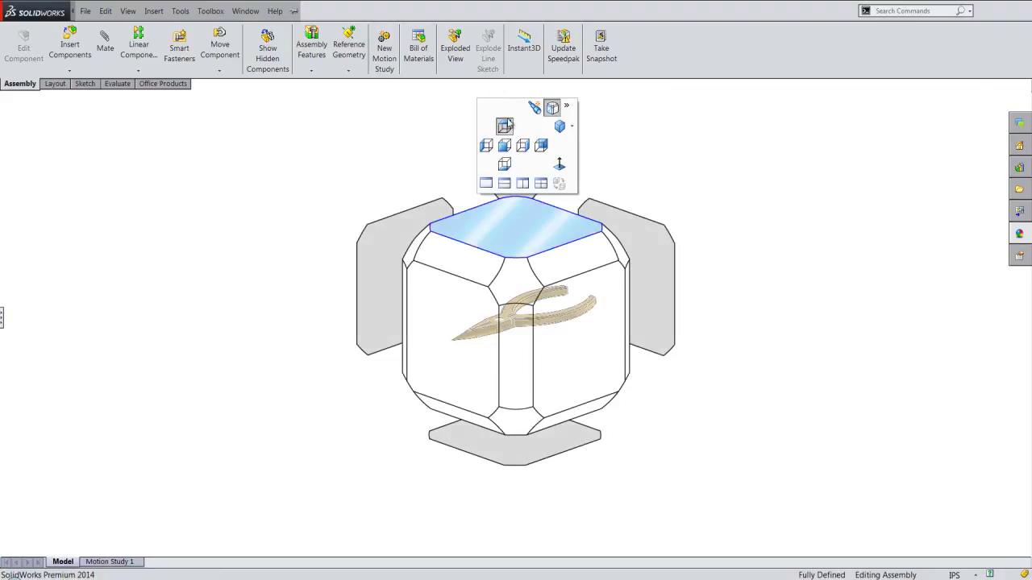
Step: Turn the pliers to an angled view, zoom in, and pan them down-left
{"action": "left_click", "coordinate": [532, 201]}
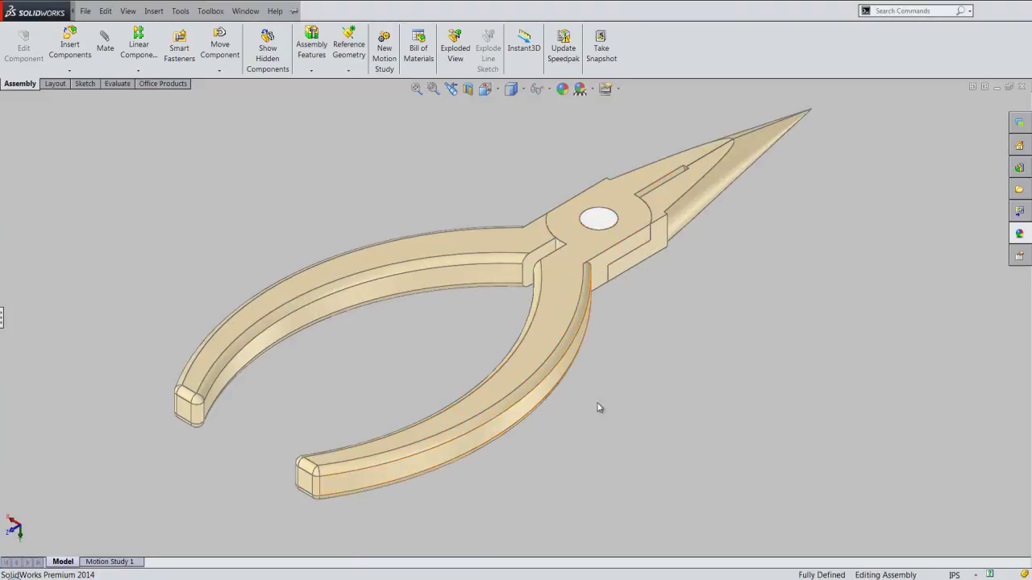
{"action": "right_click", "coordinate": [659, 151]}
{"action": "left_click", "coordinate": [693, 233]}
{"action": "left_click_drag", "start_coordinate": [695, 230], "coordinate": [700, 229]}
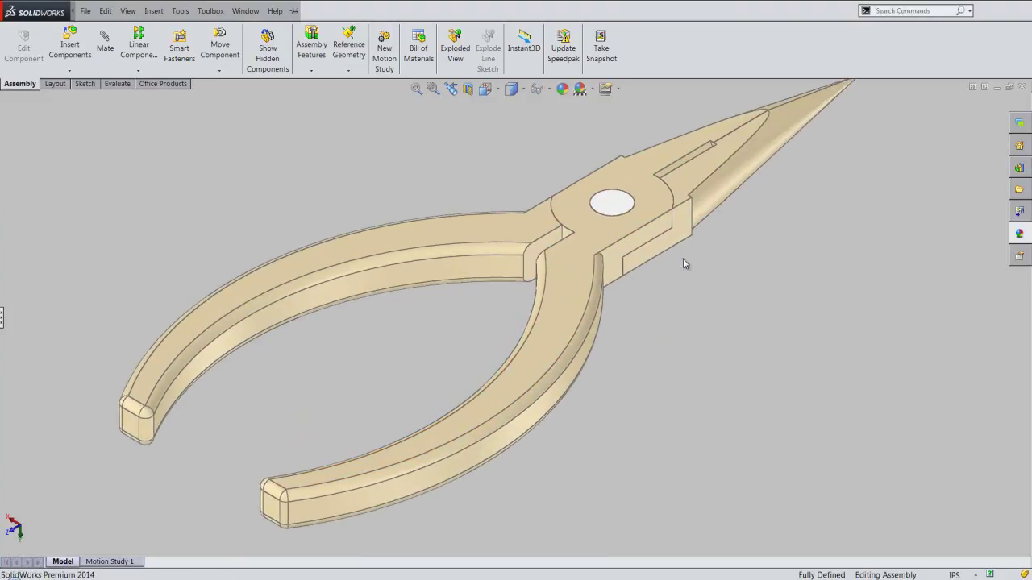
{"action": "right_click", "coordinate": [684, 263]}
{"action": "left_click", "coordinate": [699, 339]}
{"action": "left_click_drag", "start_coordinate": [699, 340], "coordinate": [687, 354]}
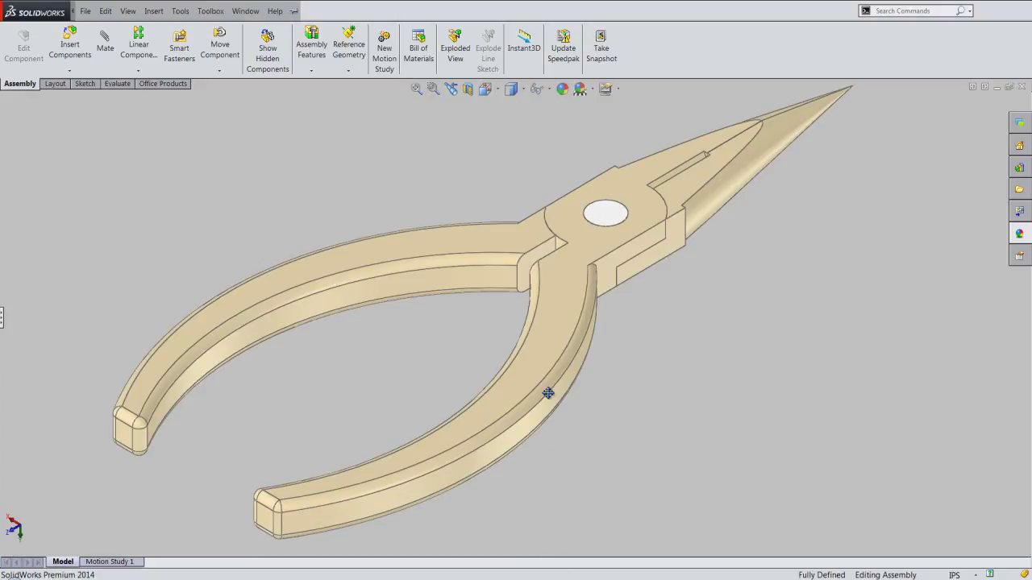
{"action": "right_click", "coordinate": [479, 175]}
{"action": "left_click", "coordinate": [487, 179]}
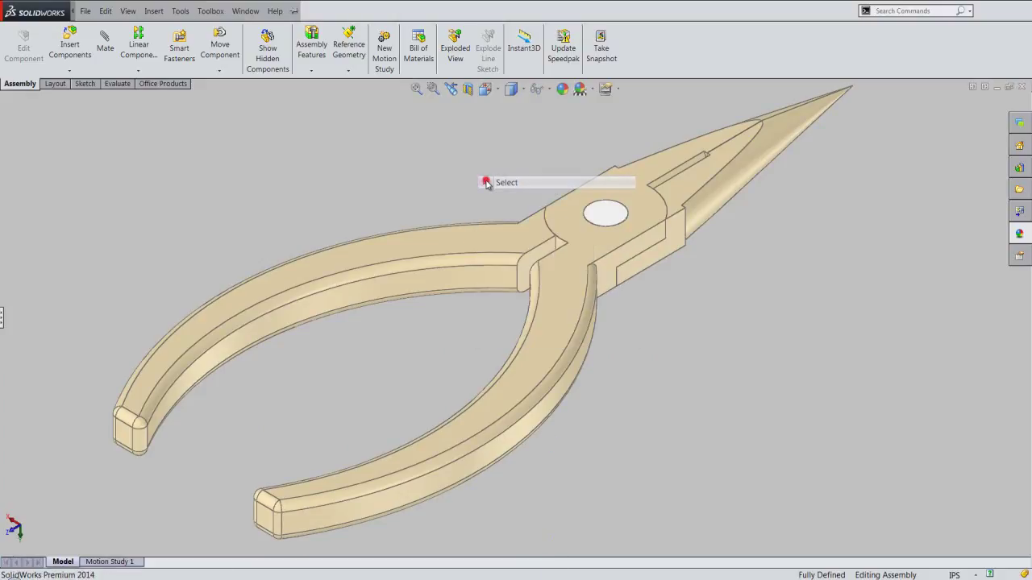
{"action": "left_click", "coordinate": [439, 170]}
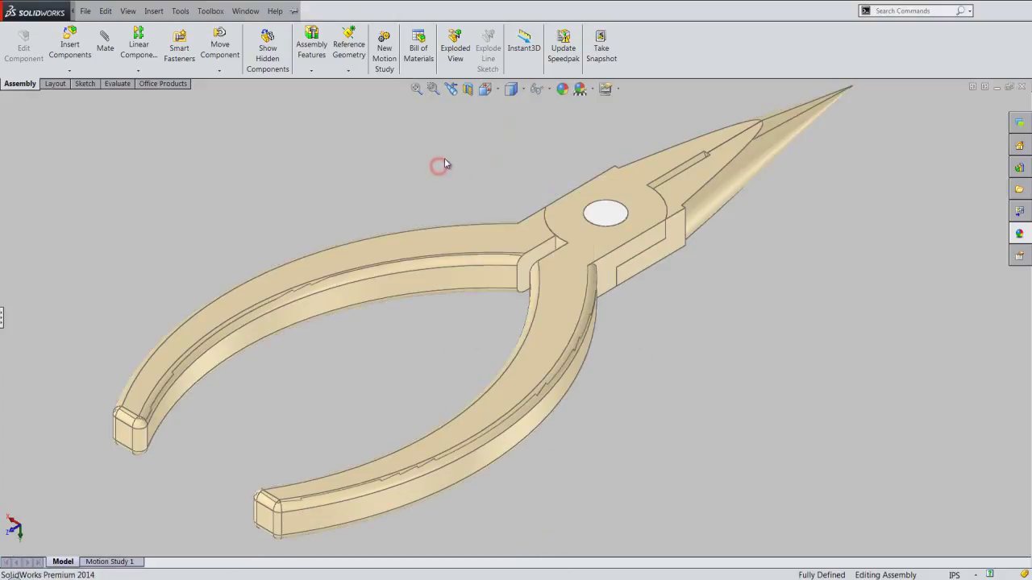
Step: Pin the View Orientation panel, reset all standard views to defaults, and show Isometric
{"action": "left_click", "coordinate": [496, 89]}
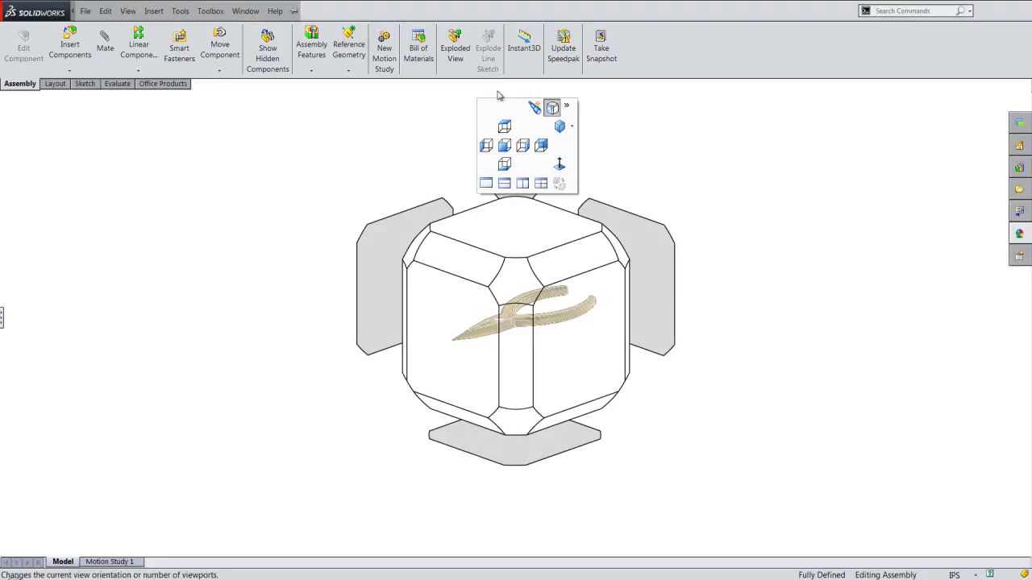
{"action": "left_click", "coordinate": [567, 107]}
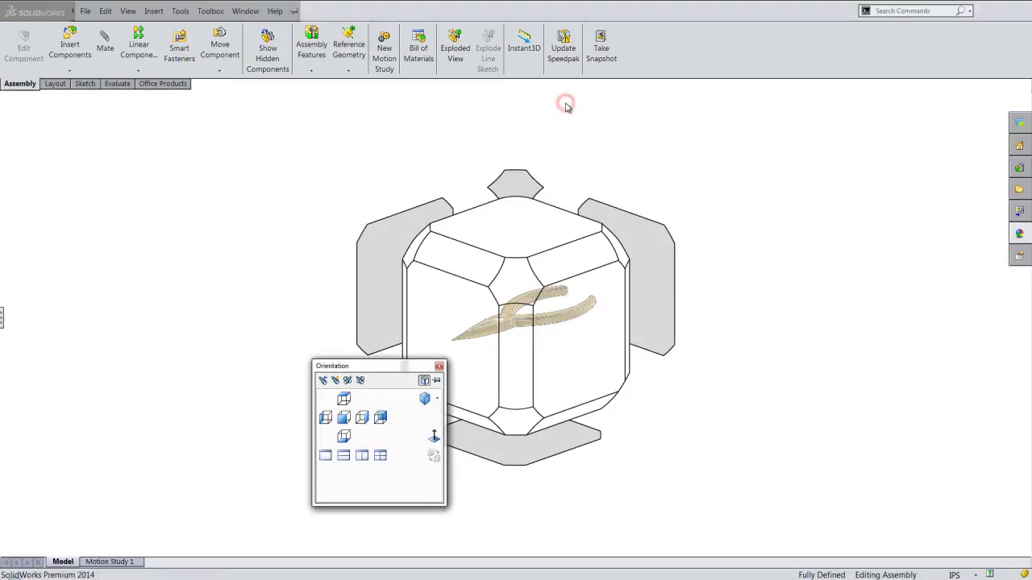
{"action": "left_click", "coordinate": [360, 382]}
{"action": "left_click", "coordinate": [542, 298]}
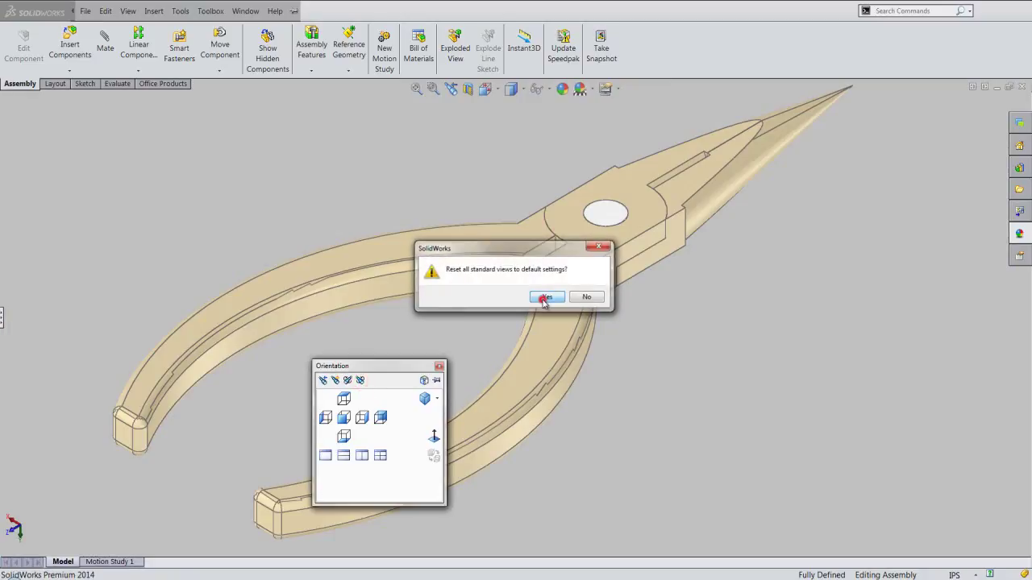
{"action": "left_click", "coordinate": [487, 89]}
{"action": "left_click", "coordinate": [518, 290]}
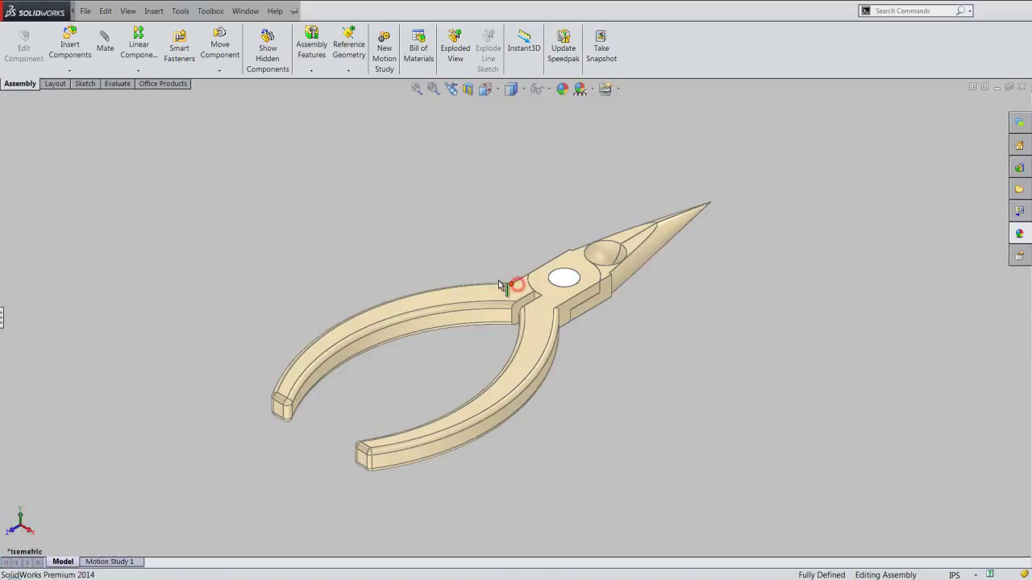
Step: Turn off Full Screen so the design tree shows beside the model again
{"action": "left_click", "coordinate": [127, 11]}
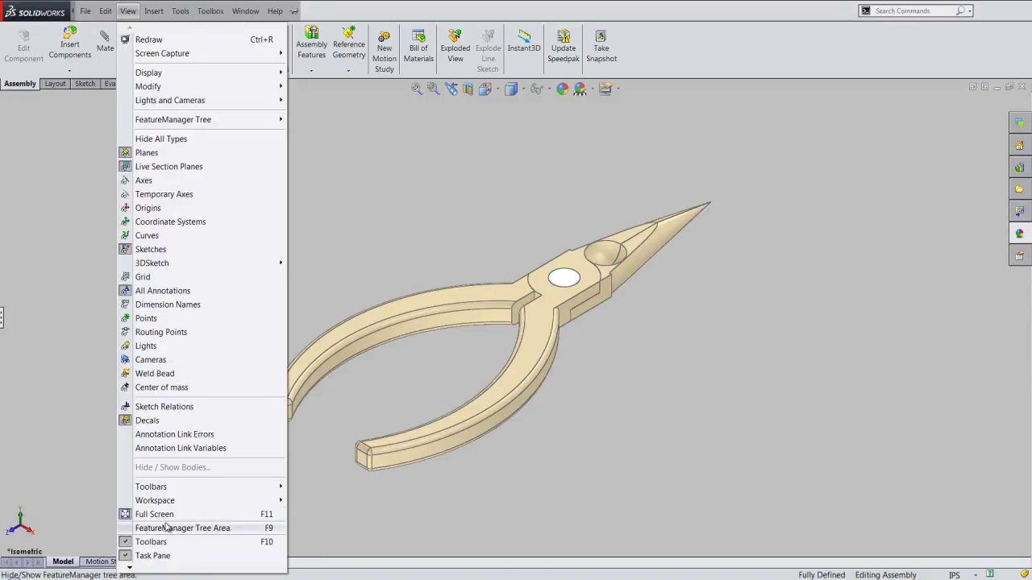
{"action": "left_click", "coordinate": [155, 515]}
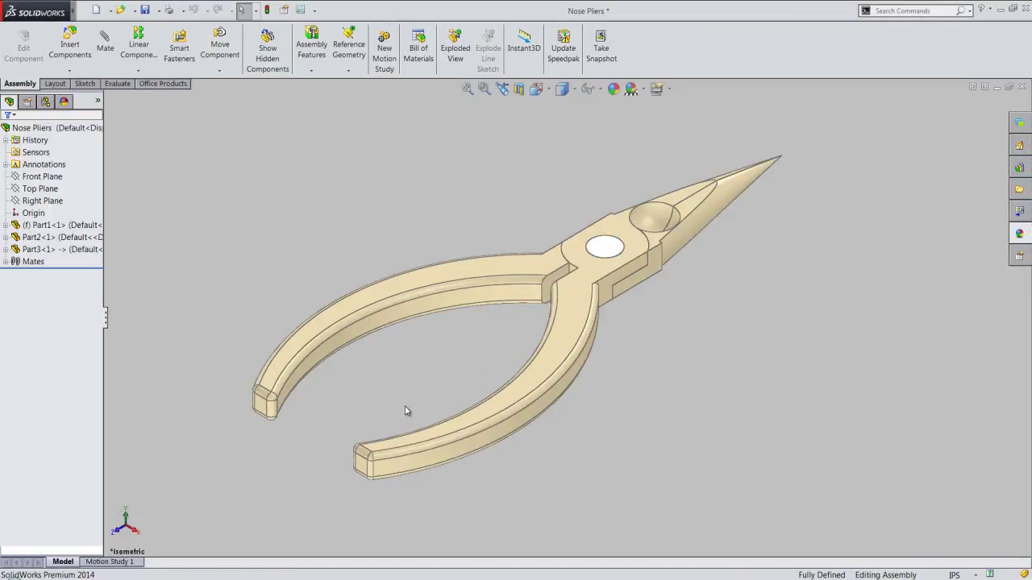
{"action": "scroll", "coordinate": [406, 409], "scroll_direction": "down", "scroll_amount": 3}
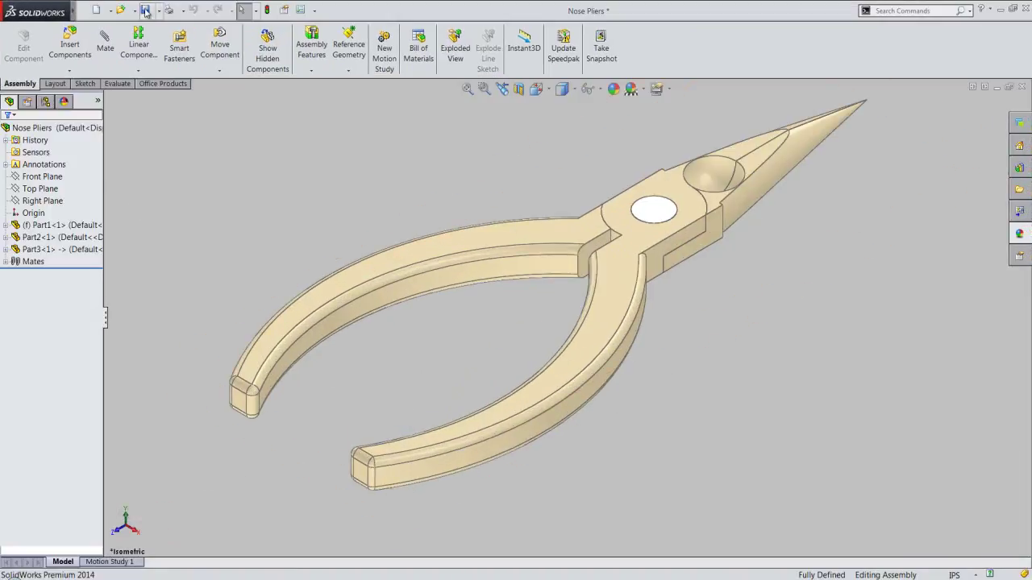